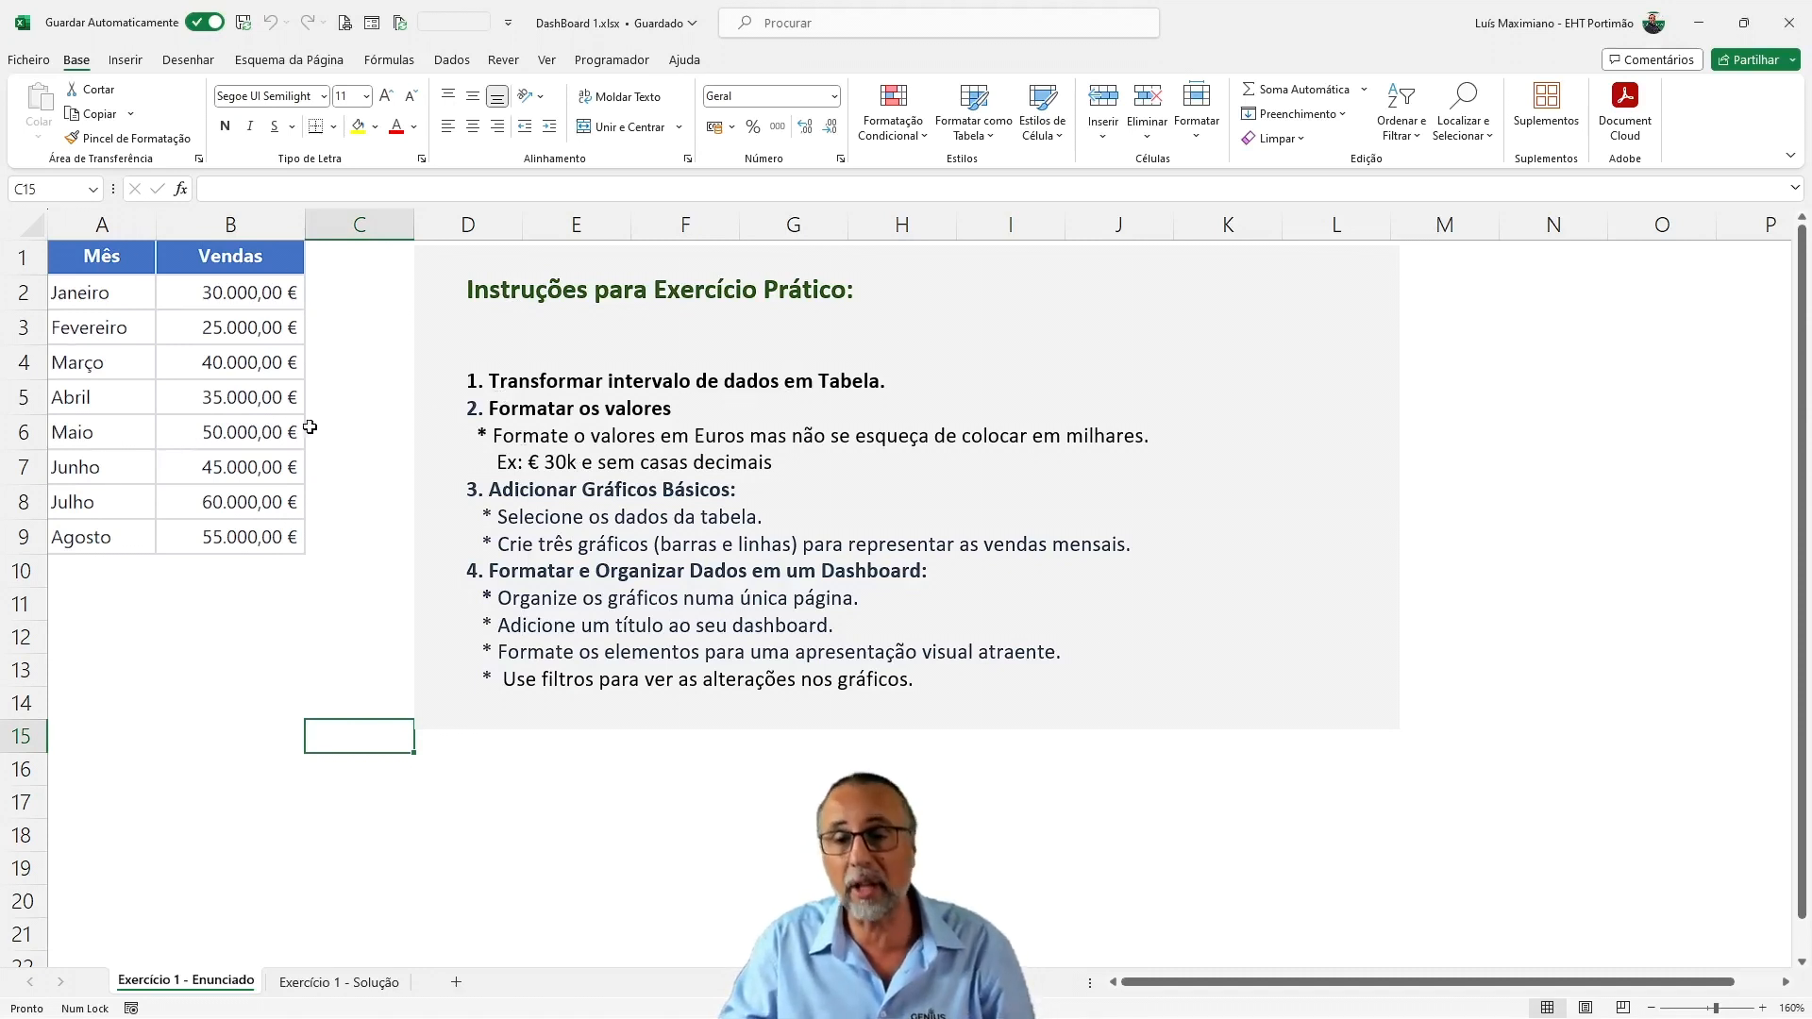
{"action": "left_click", "coordinate": [111, 566]}
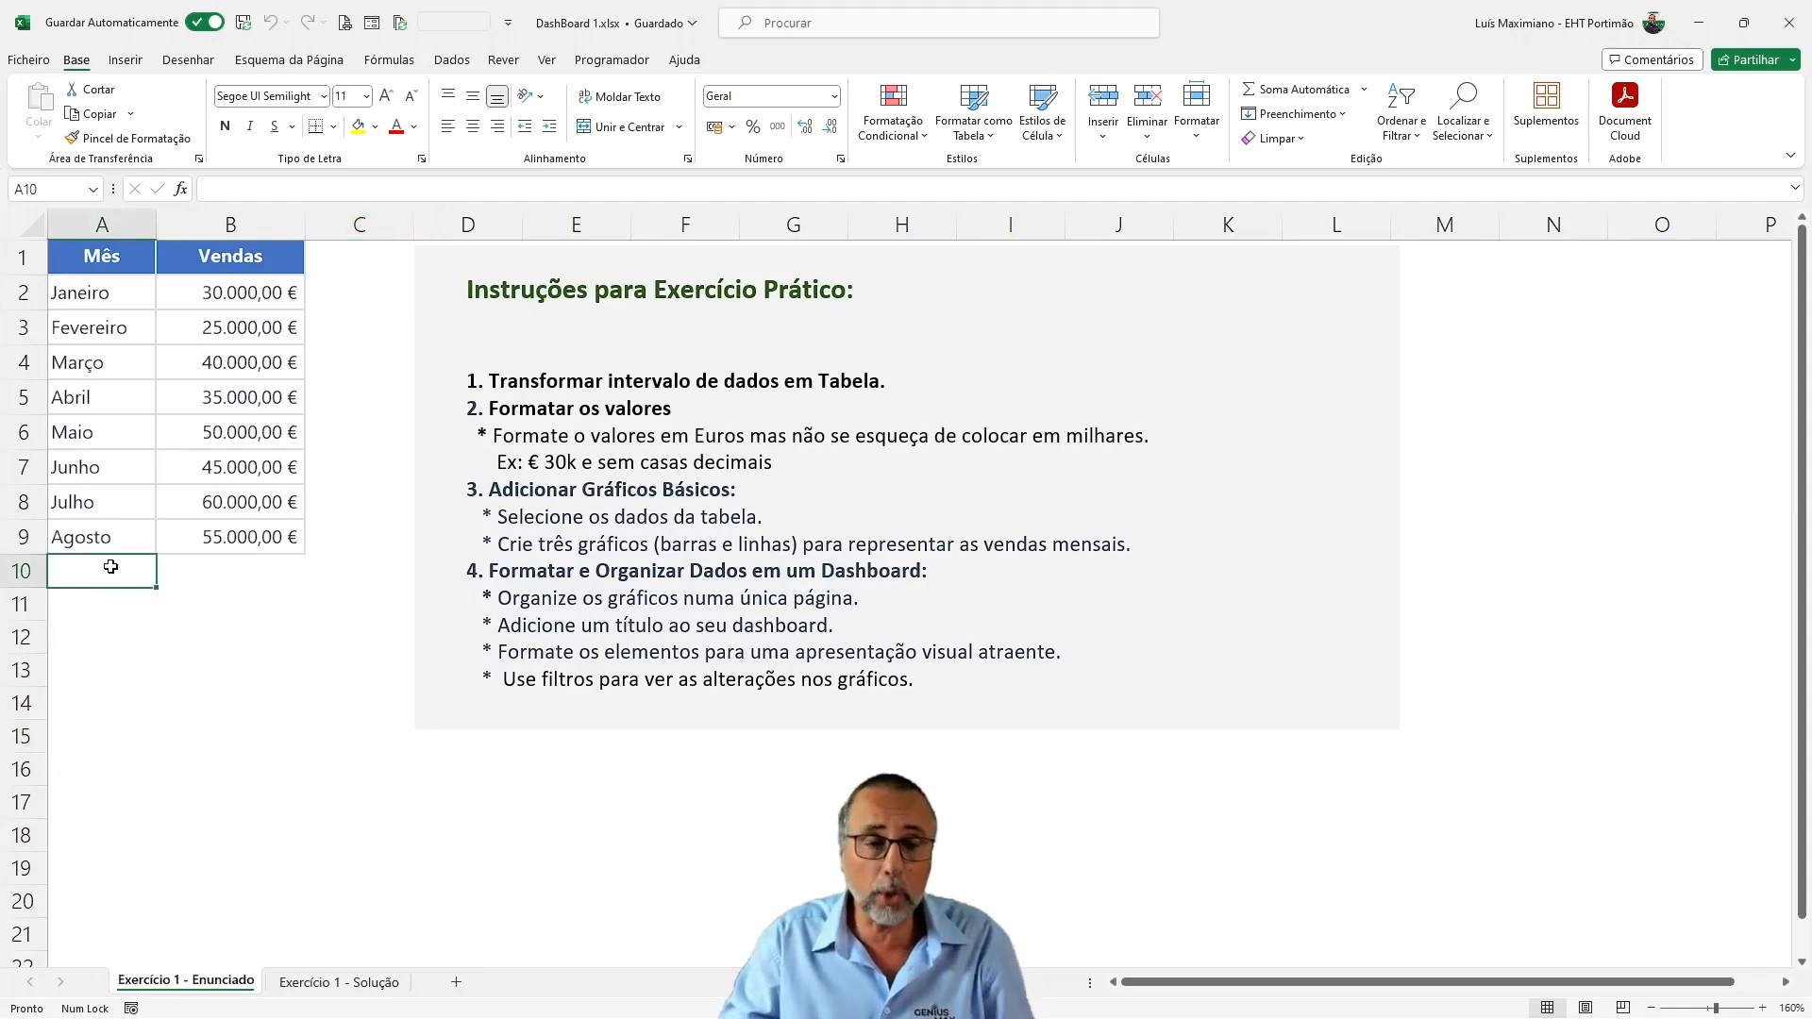
{"action": "left_click", "coordinate": [189, 569]}
{"action": "type", "text": "456"}
{"action": "key", "text": "Return"}
{"action": "left_click", "coordinate": [189, 569]}
{"action": "key", "text": "Delete"}
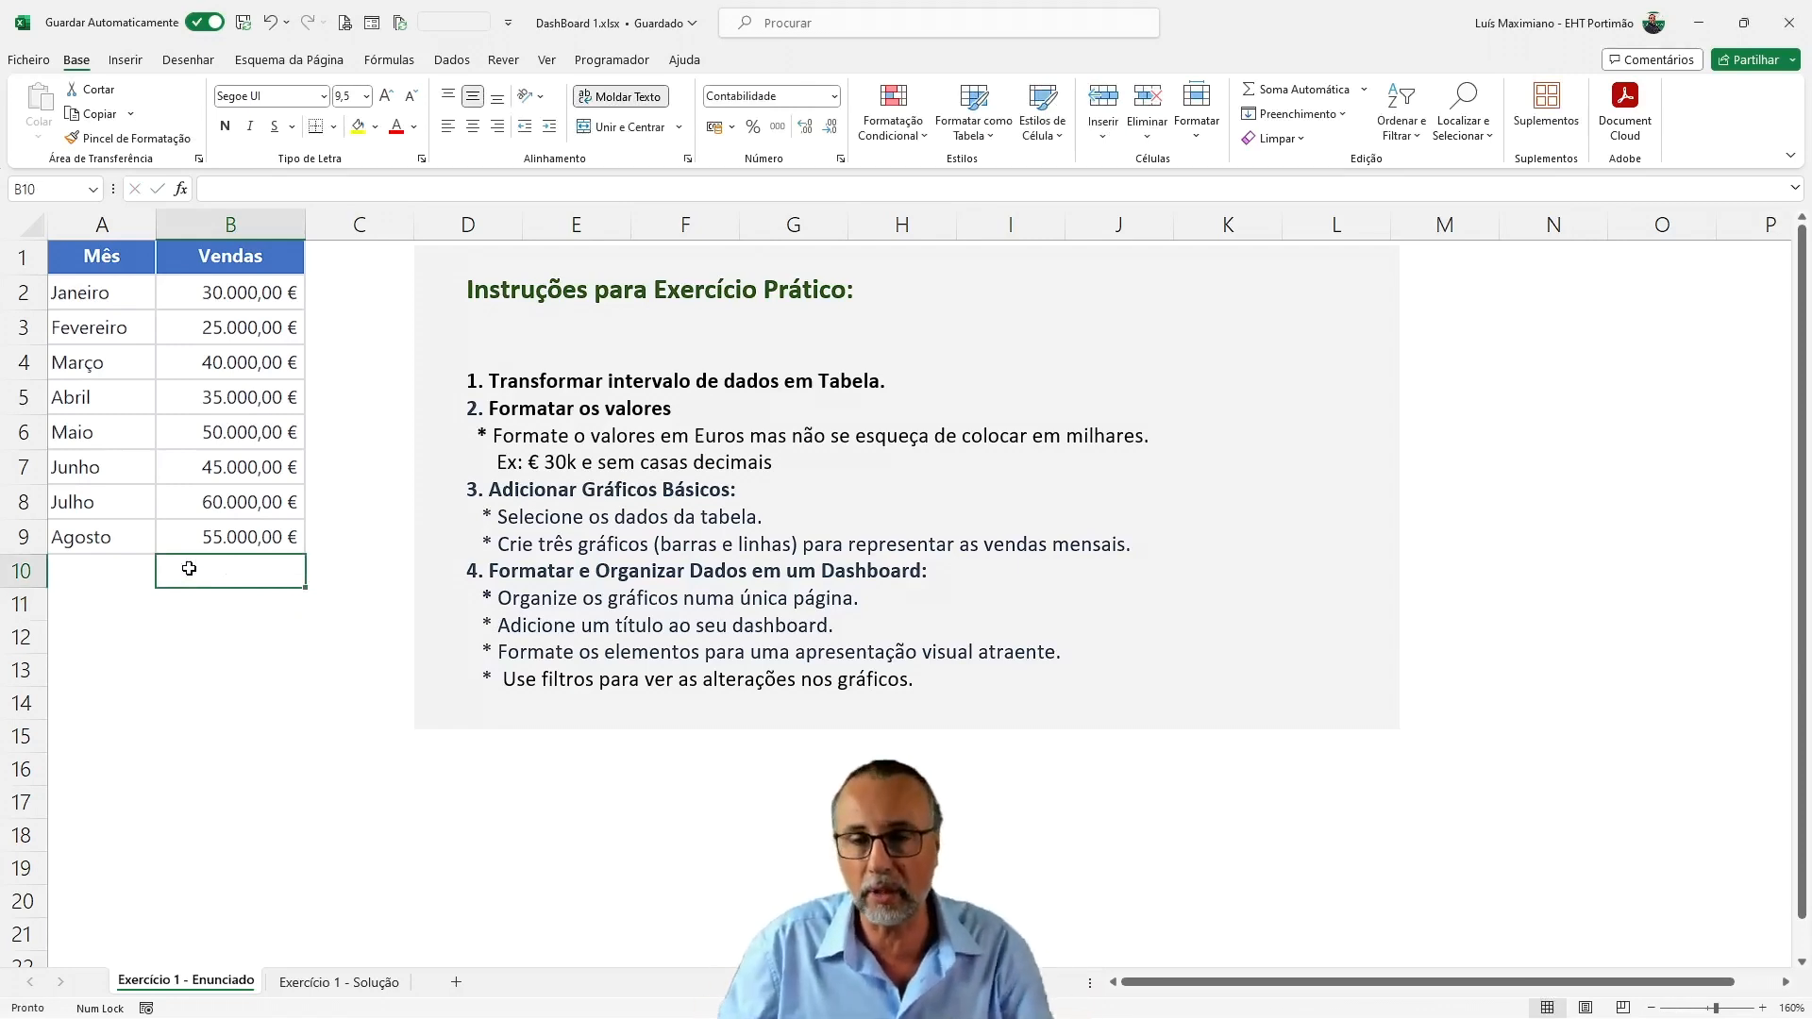
{"action": "scroll", "coordinate": [189, 569], "scroll_direction": "right", "scroll_amount": 4}
{"action": "left_click_drag", "start_coordinate": [142, 624], "coordinate": [102, 625]}
{"action": "left_click", "coordinate": [143, 802]}
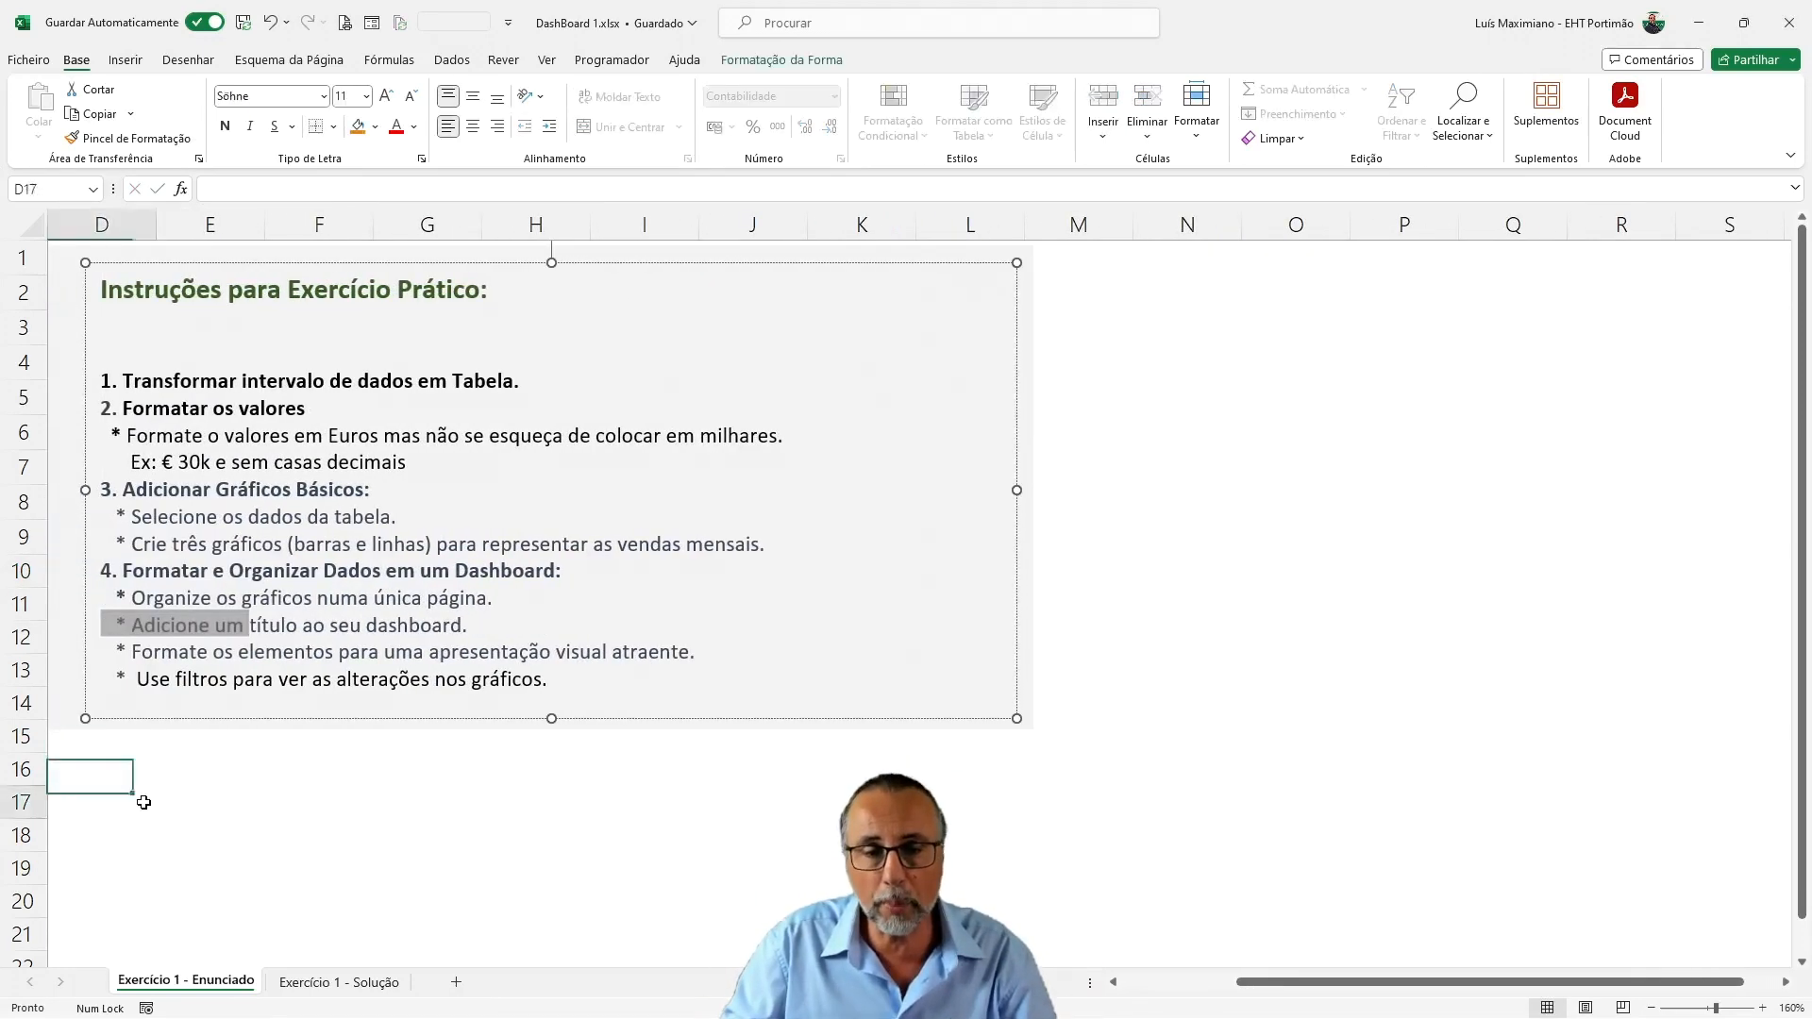
{"action": "key", "text": "Home"}
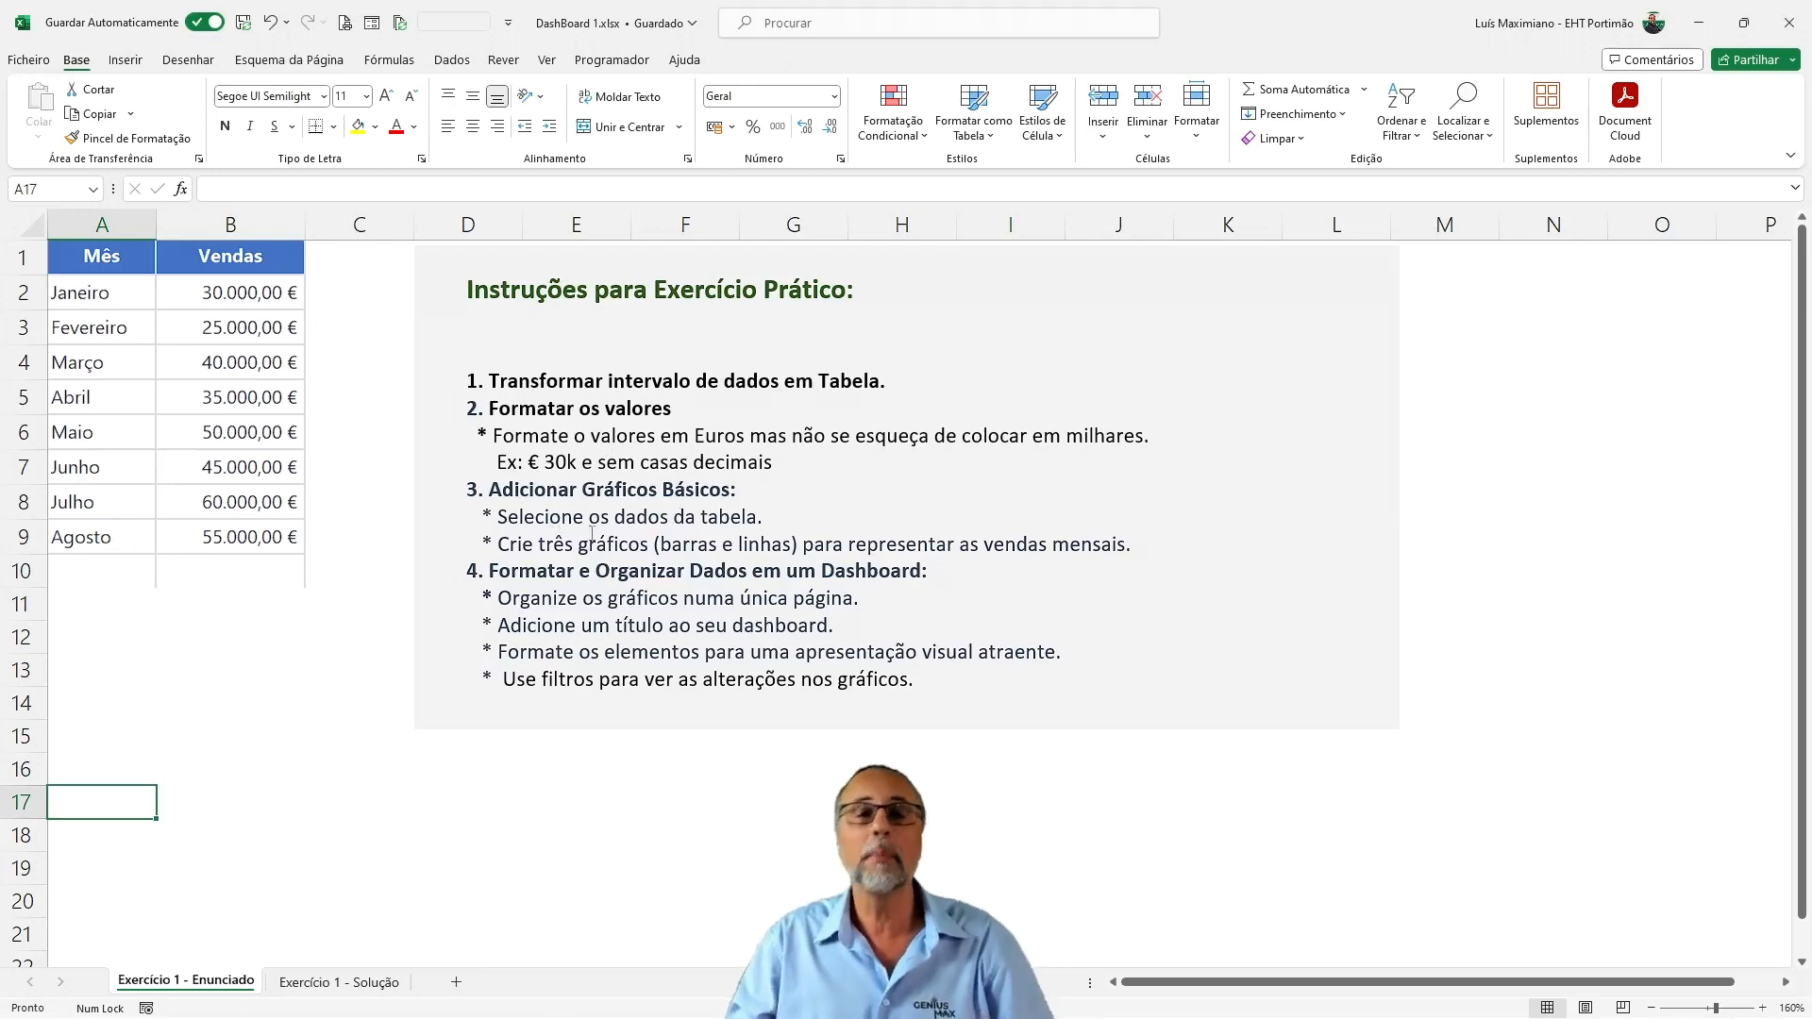
Go to the Exercício 1 - Solução sheet and filter the dashboard by single months, one after another from Janeiro to Junho
{"action": "left_click", "coordinate": [368, 983]}
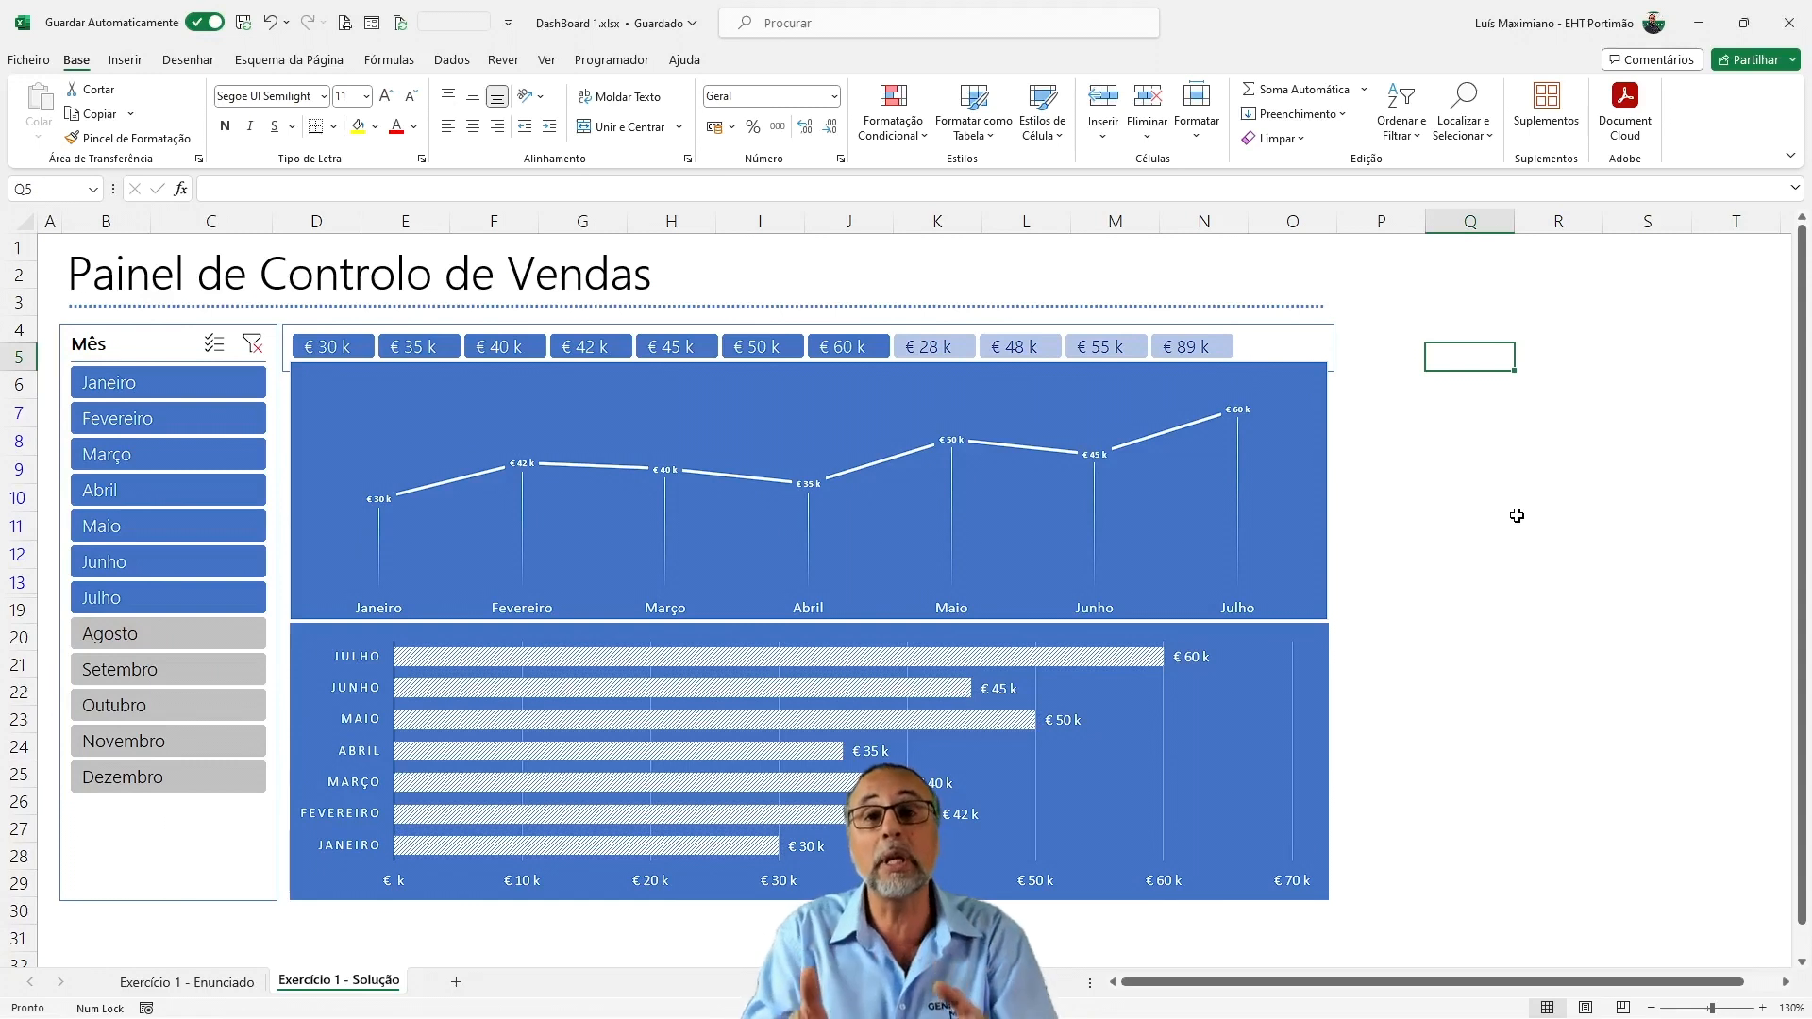
{"action": "left_click", "coordinate": [203, 385]}
{"action": "left_click", "coordinate": [194, 418]}
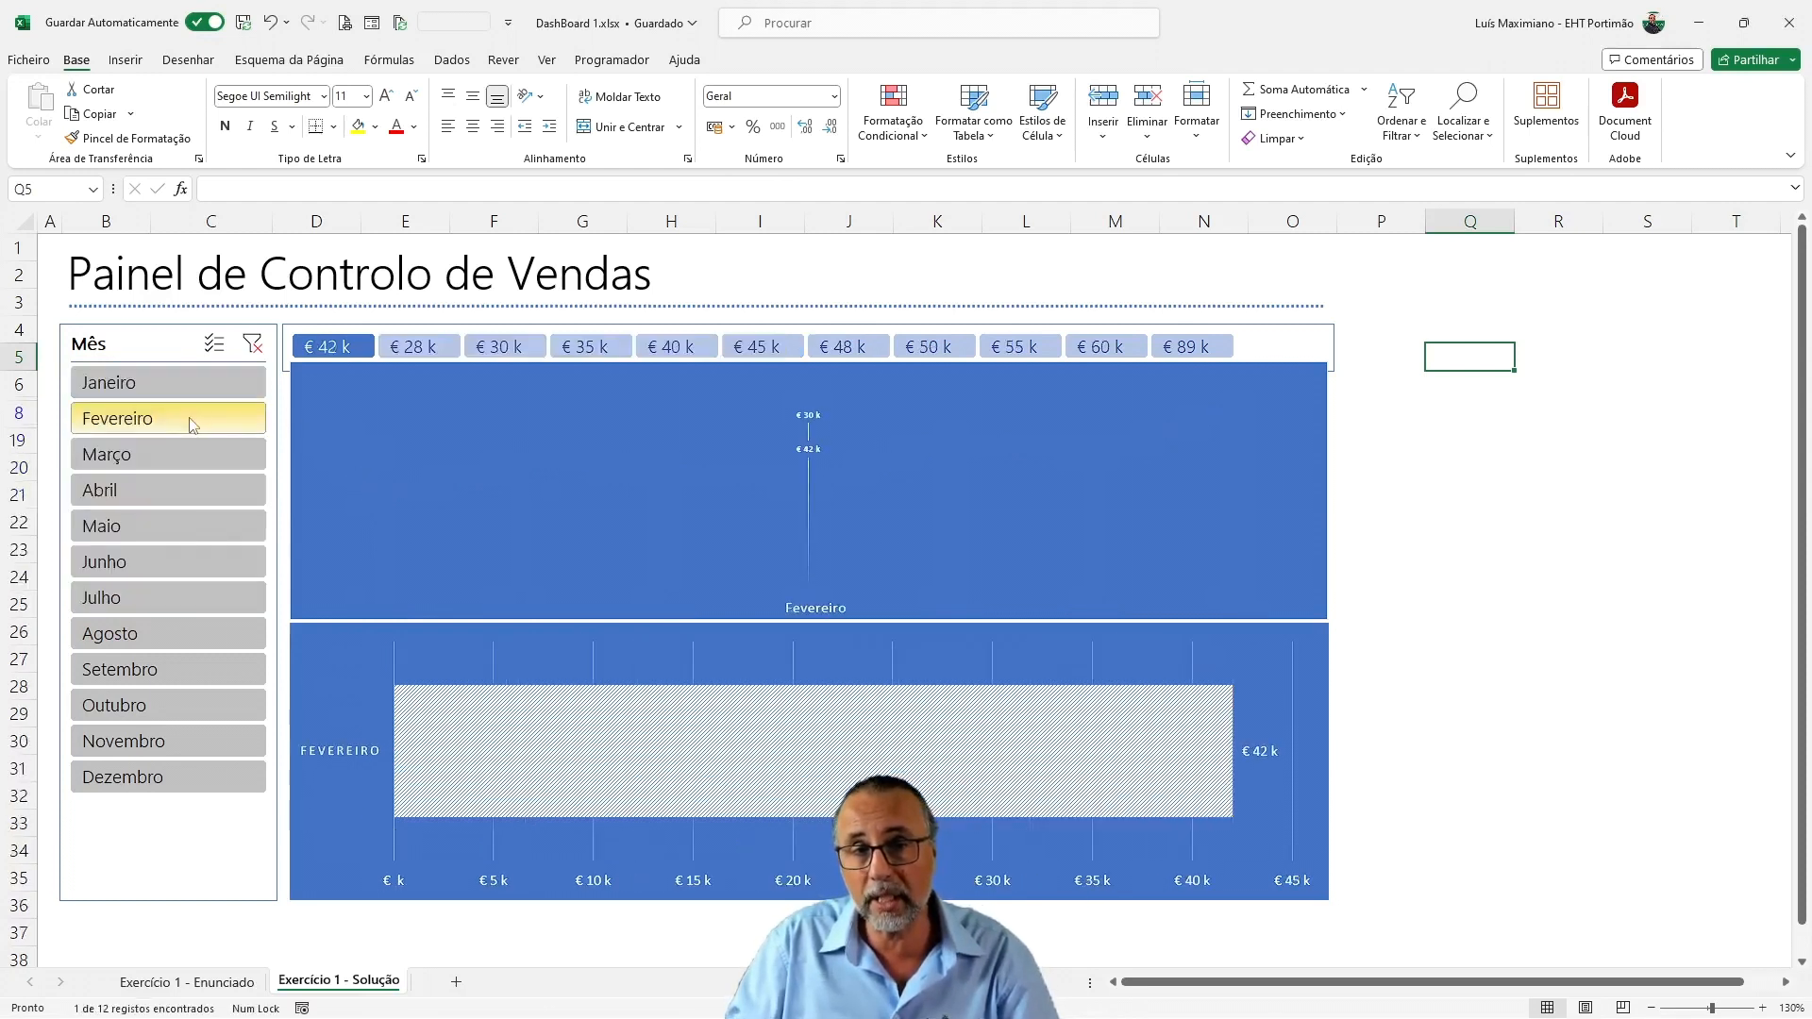
{"action": "left_click", "coordinate": [185, 451]}
{"action": "left_click", "coordinate": [178, 495]}
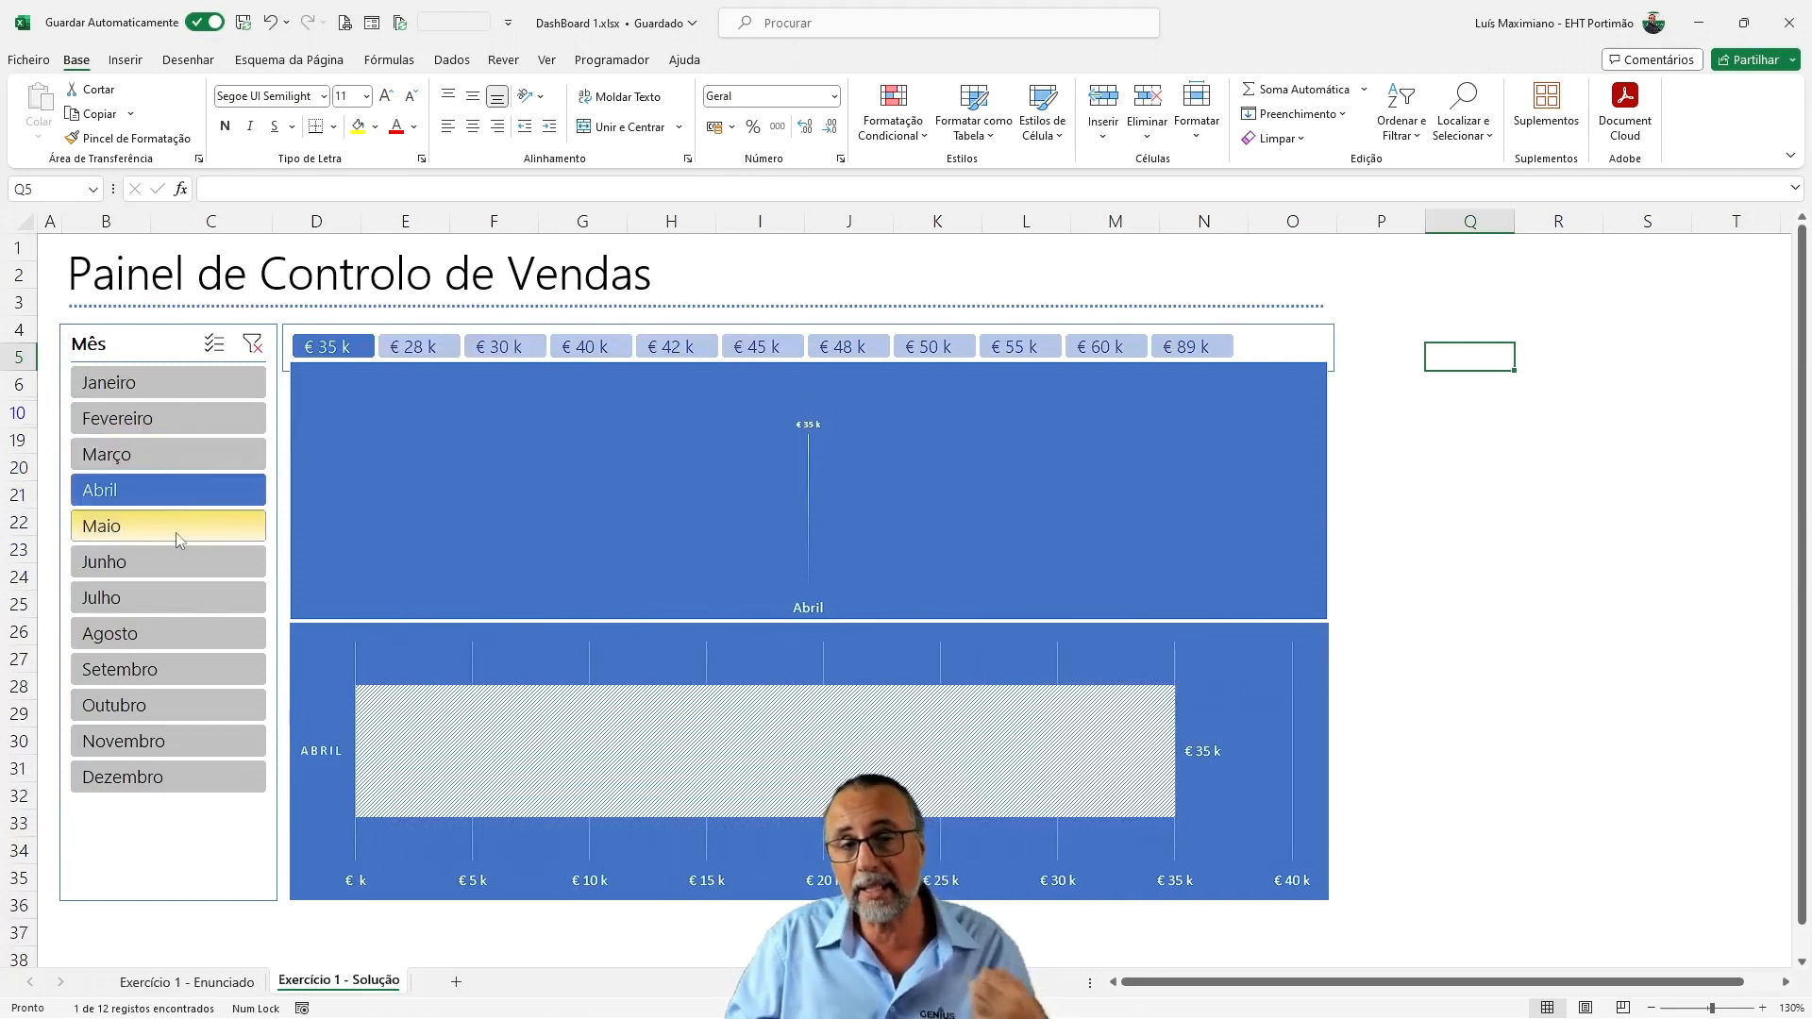
{"action": "left_click", "coordinate": [178, 527]}
{"action": "left_click", "coordinate": [179, 579]}
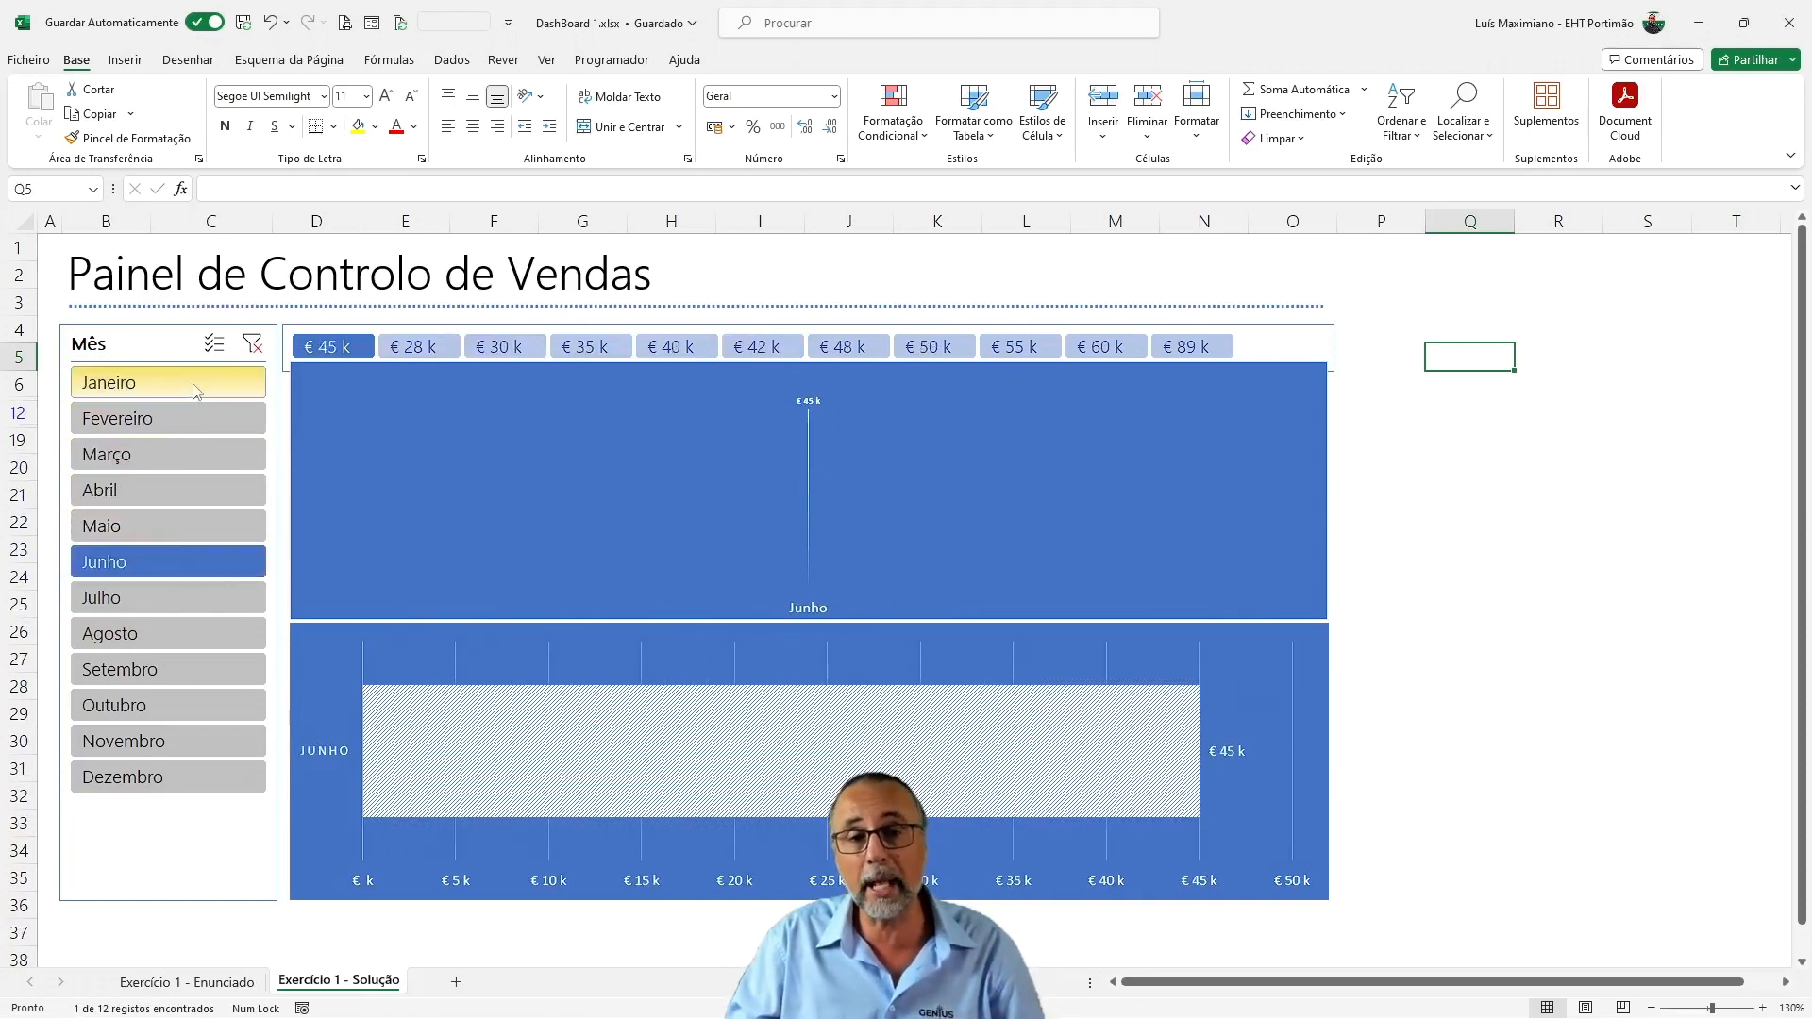
Enable multiple selection in the Mês slicer and add Janeiro, Fevereiro, Março and Abril to the filter
{"action": "left_click", "coordinate": [216, 344]}
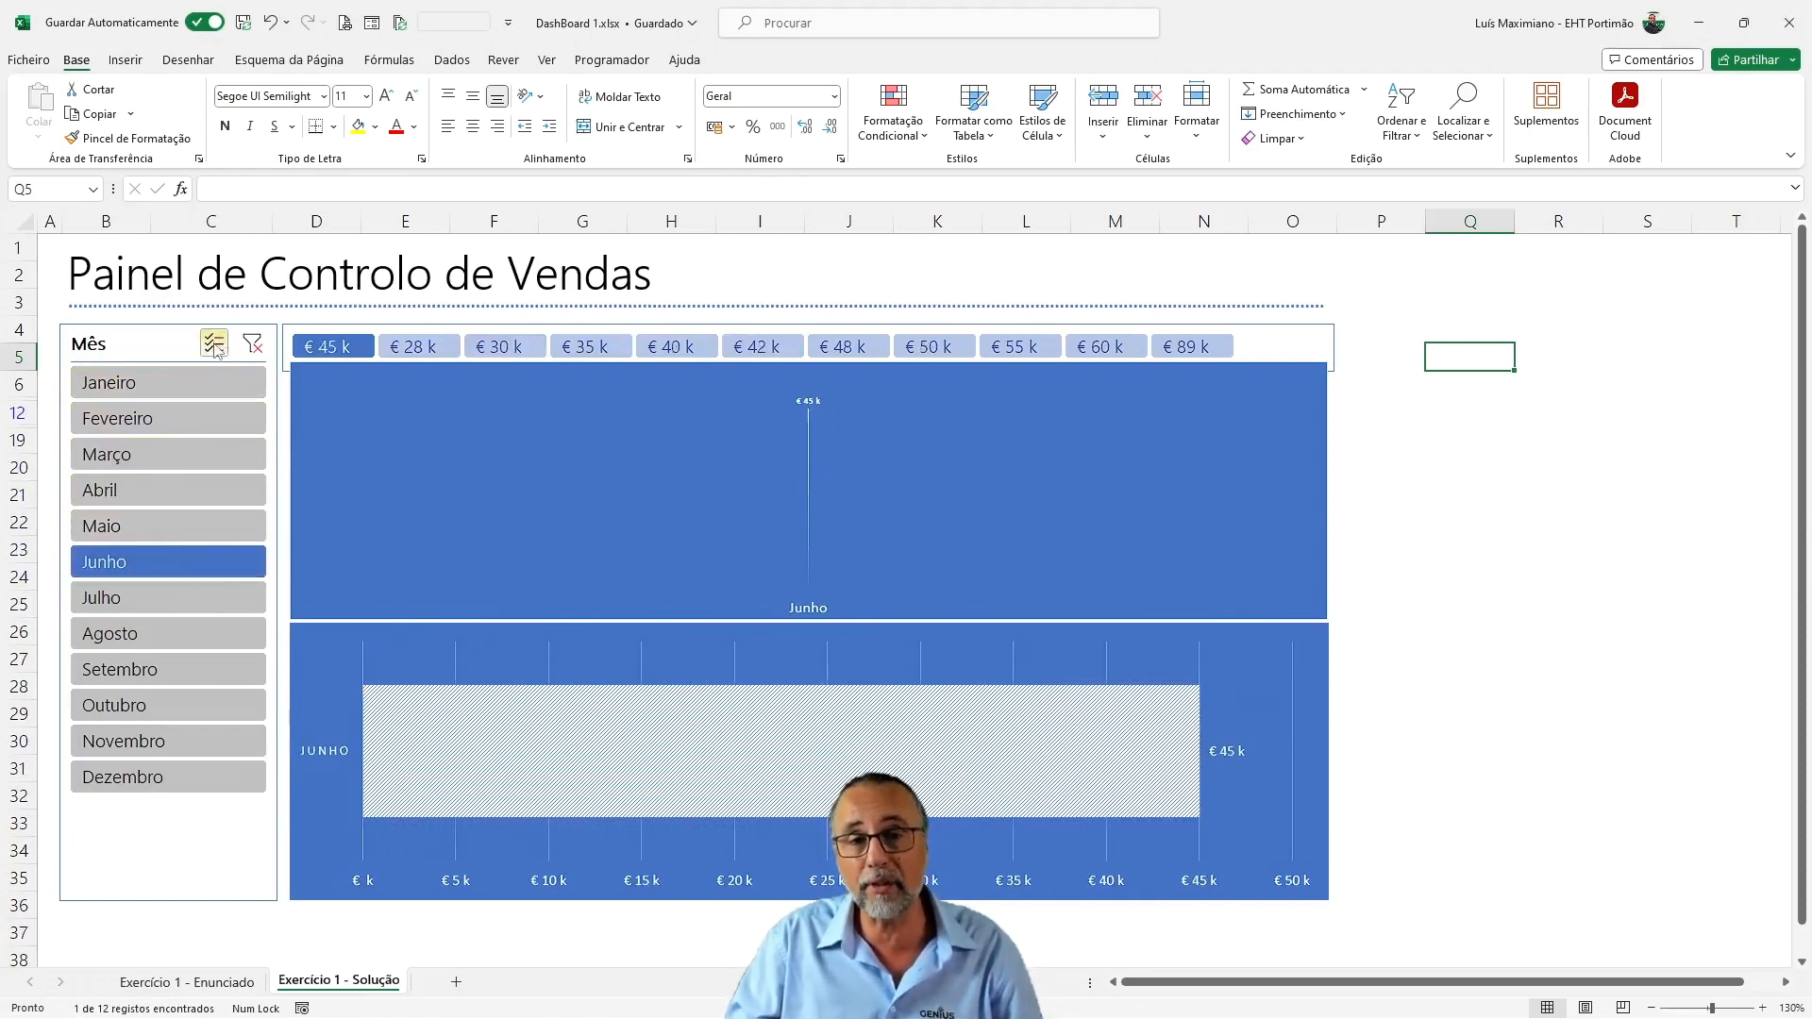
{"action": "left_click", "coordinate": [173, 389]}
{"action": "left_click", "coordinate": [165, 440]}
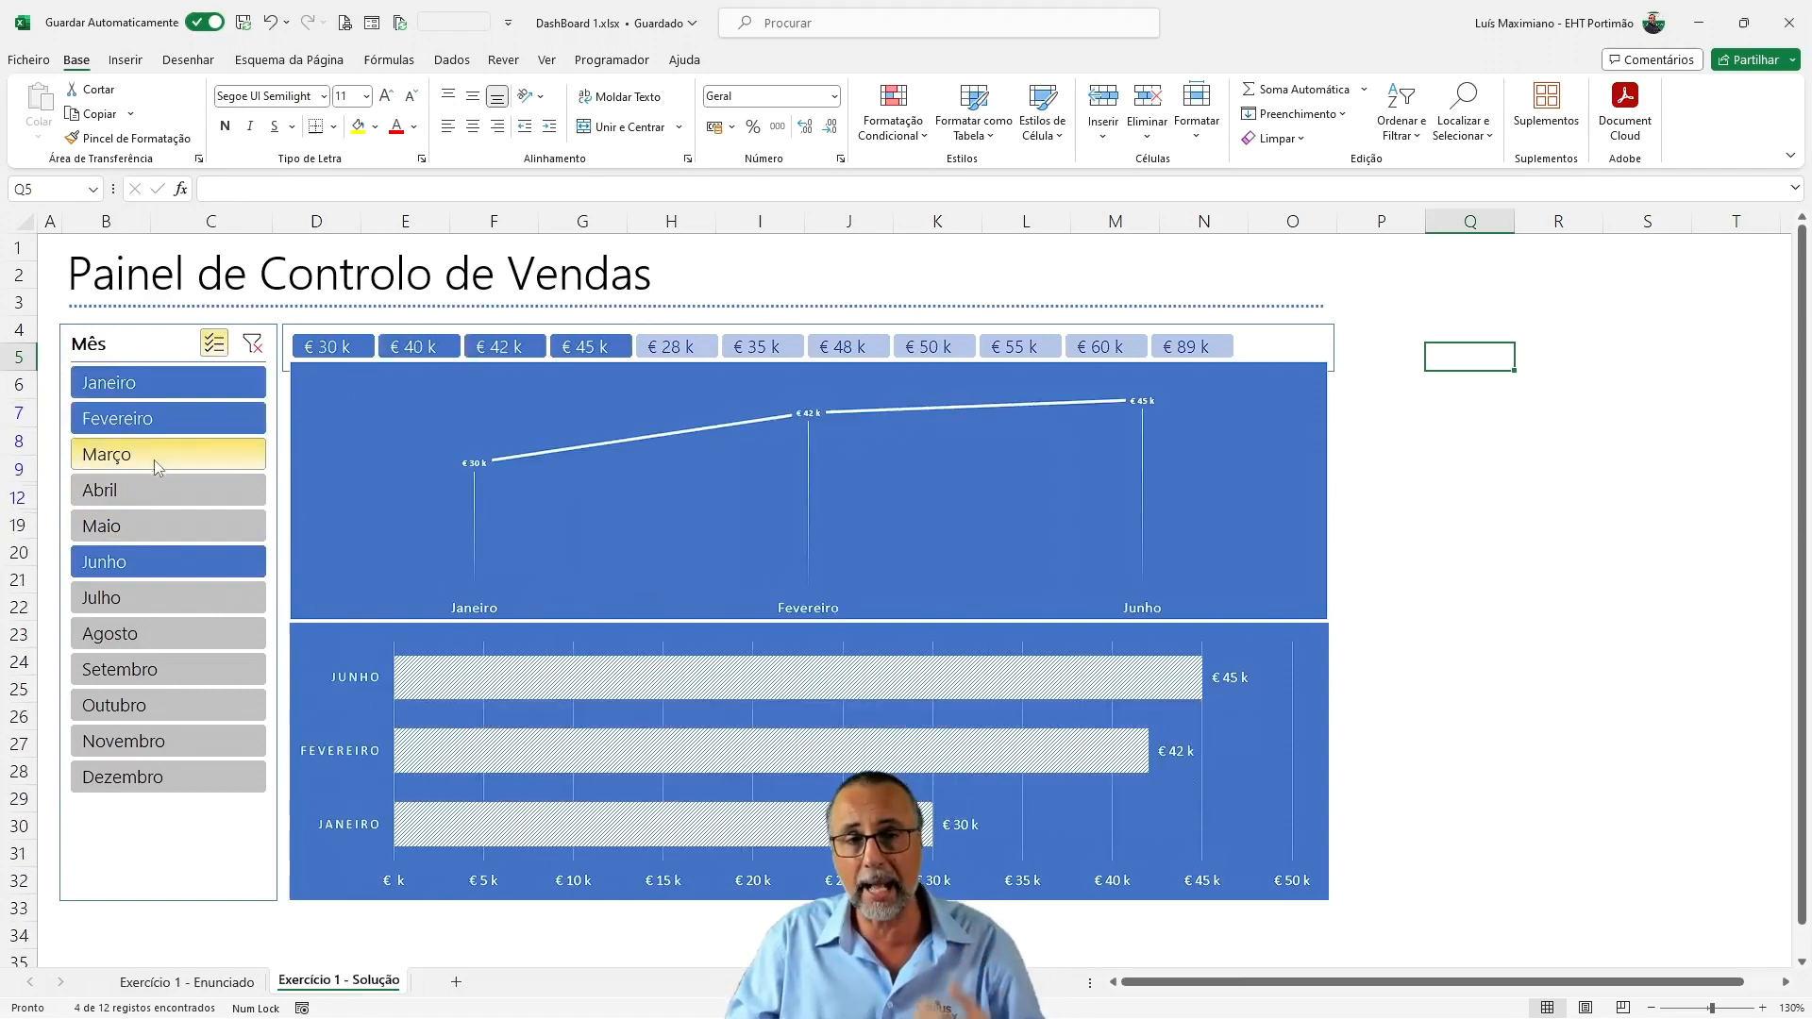
{"action": "left_click", "coordinate": [165, 455]}
{"action": "left_click", "coordinate": [165, 490]}
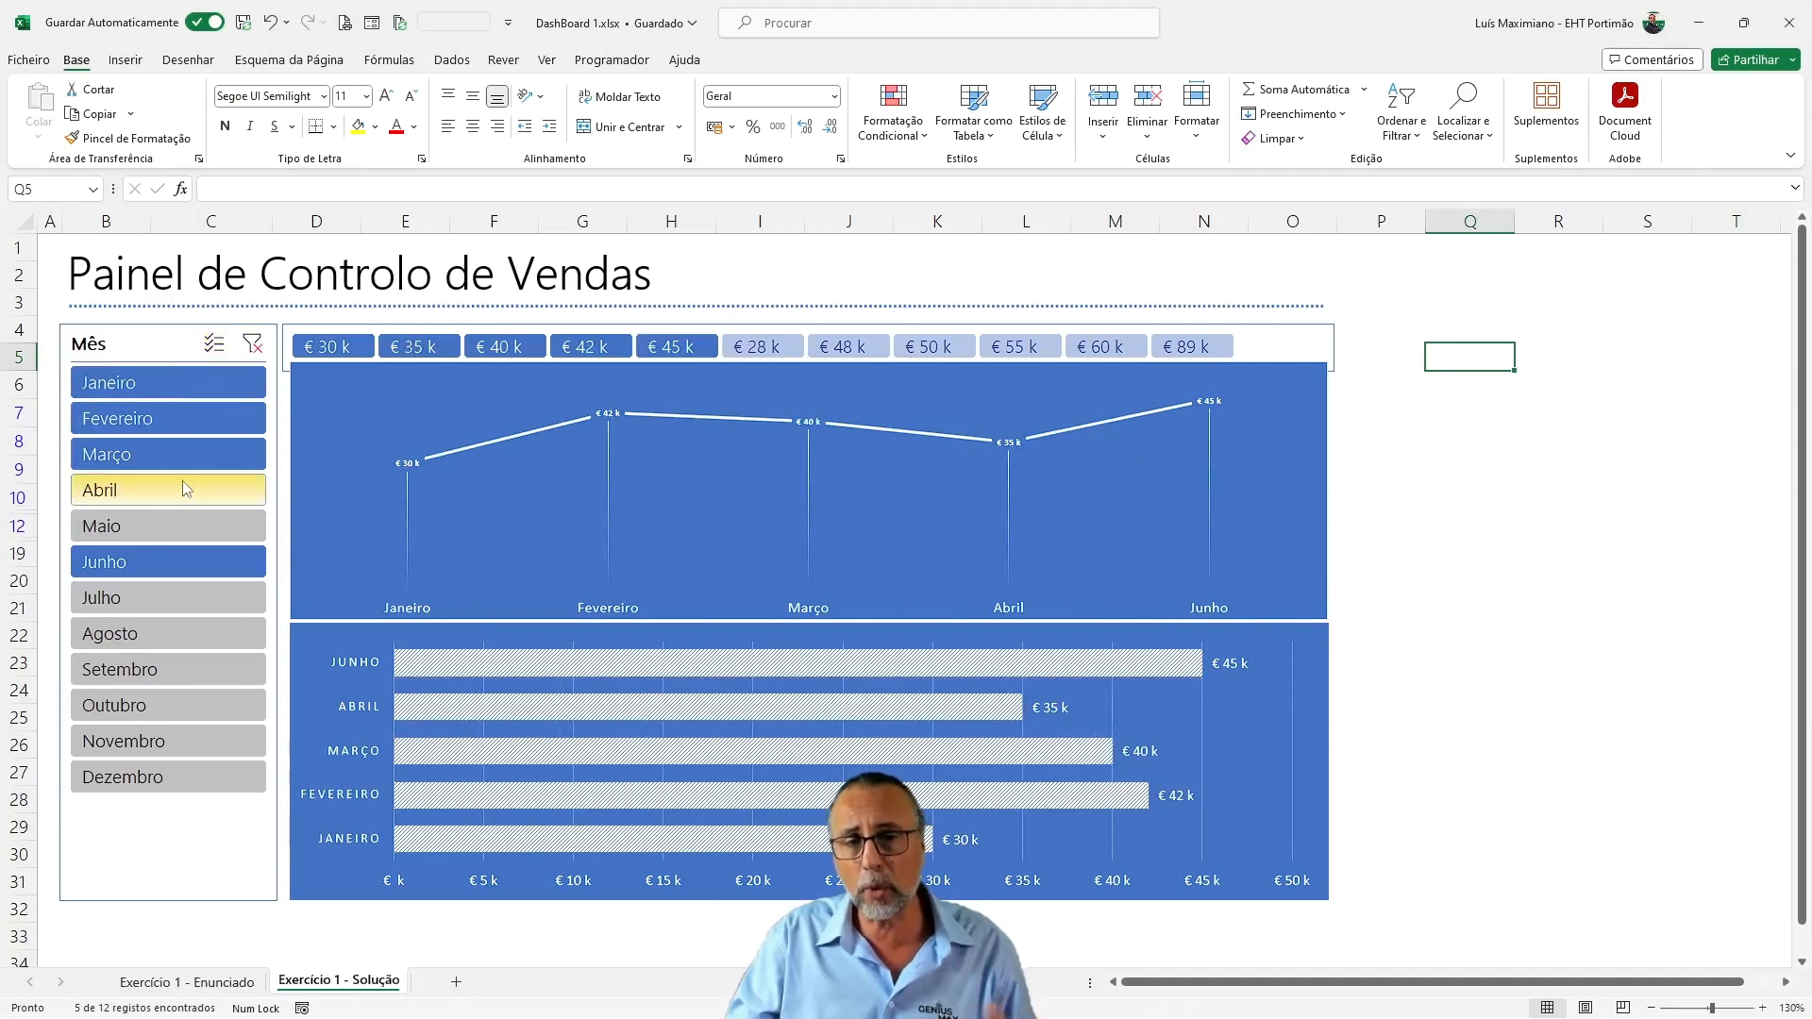
Filter the dashboard to the non-adjacent months Janeiro, Março, Maio, Julho and Setembro
{"action": "left_click", "coordinate": [183, 395]}
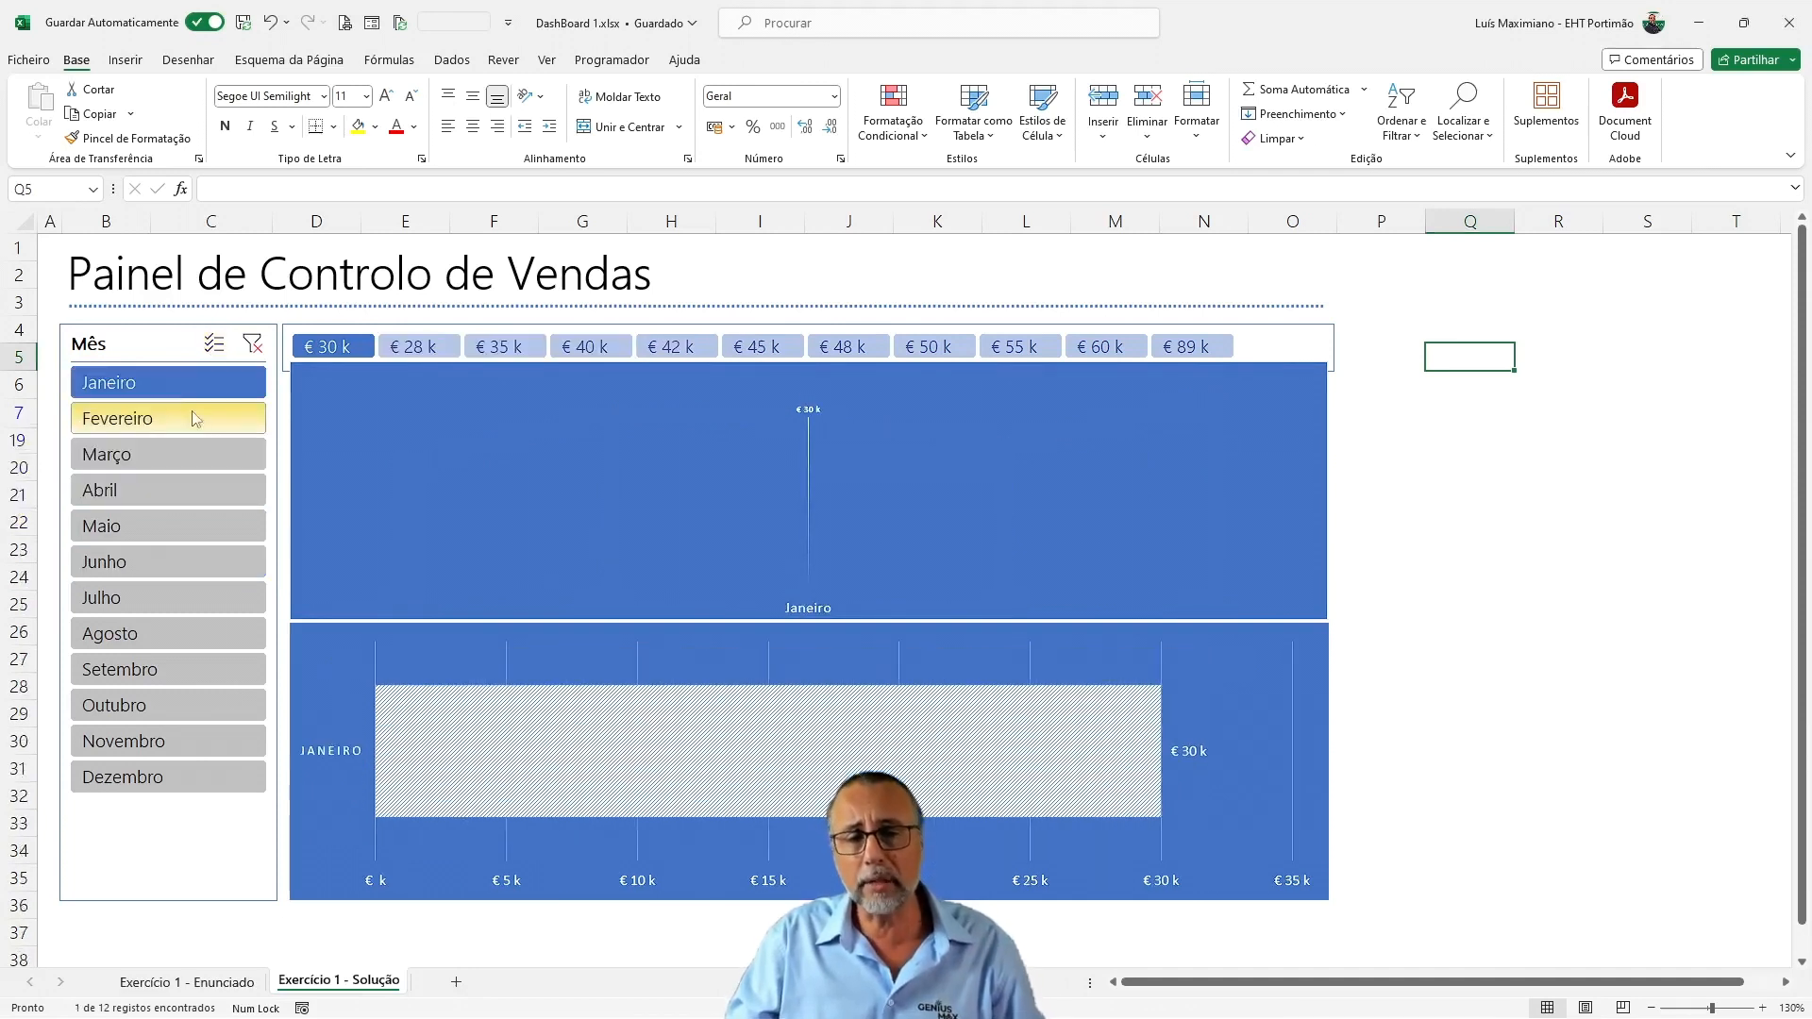
{"action": "left_click", "coordinate": [183, 445]}
{"action": "left_click", "coordinate": [160, 528]}
{"action": "left_click", "coordinate": [154, 604]}
{"action": "left_click", "coordinate": [168, 672]}
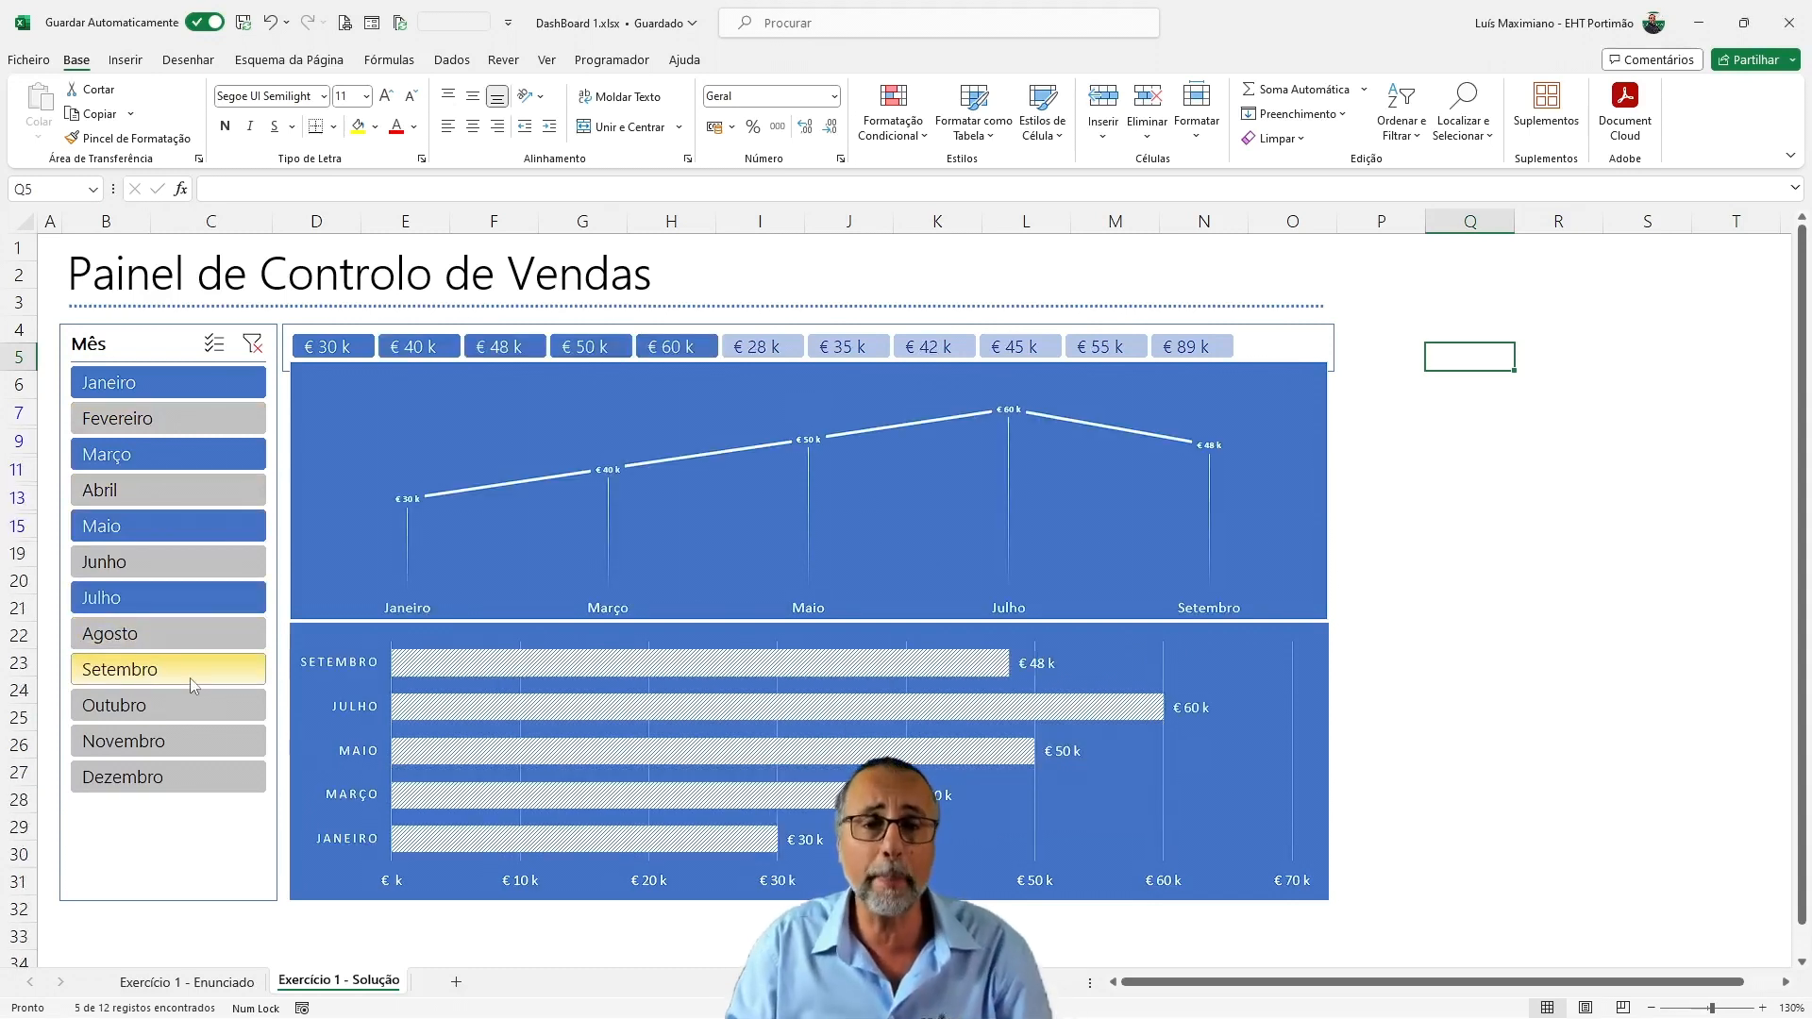
Clear the Mês filter and filter the dashboard by the sales values € 28 k, 30 k, 35 k, 40 k, 42 k, 45 k and 48 k
{"action": "left_click", "coordinate": [252, 345]}
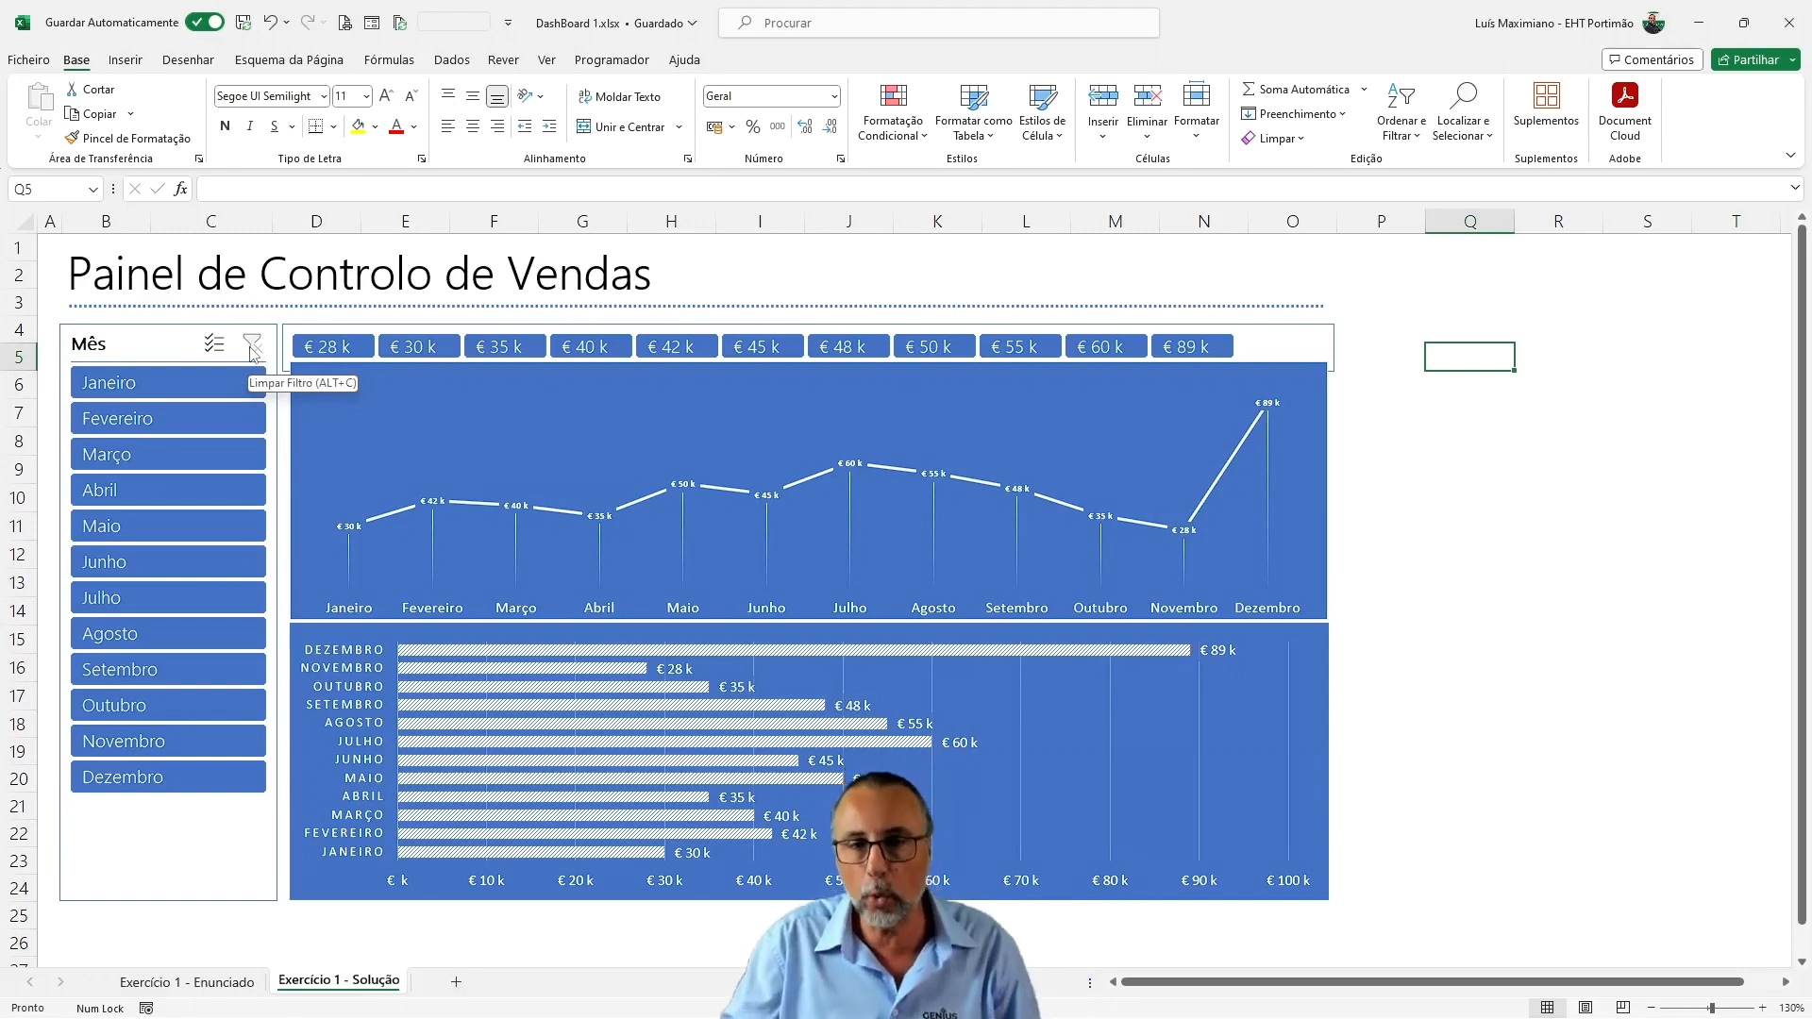
{"action": "left_click", "coordinate": [415, 346]}
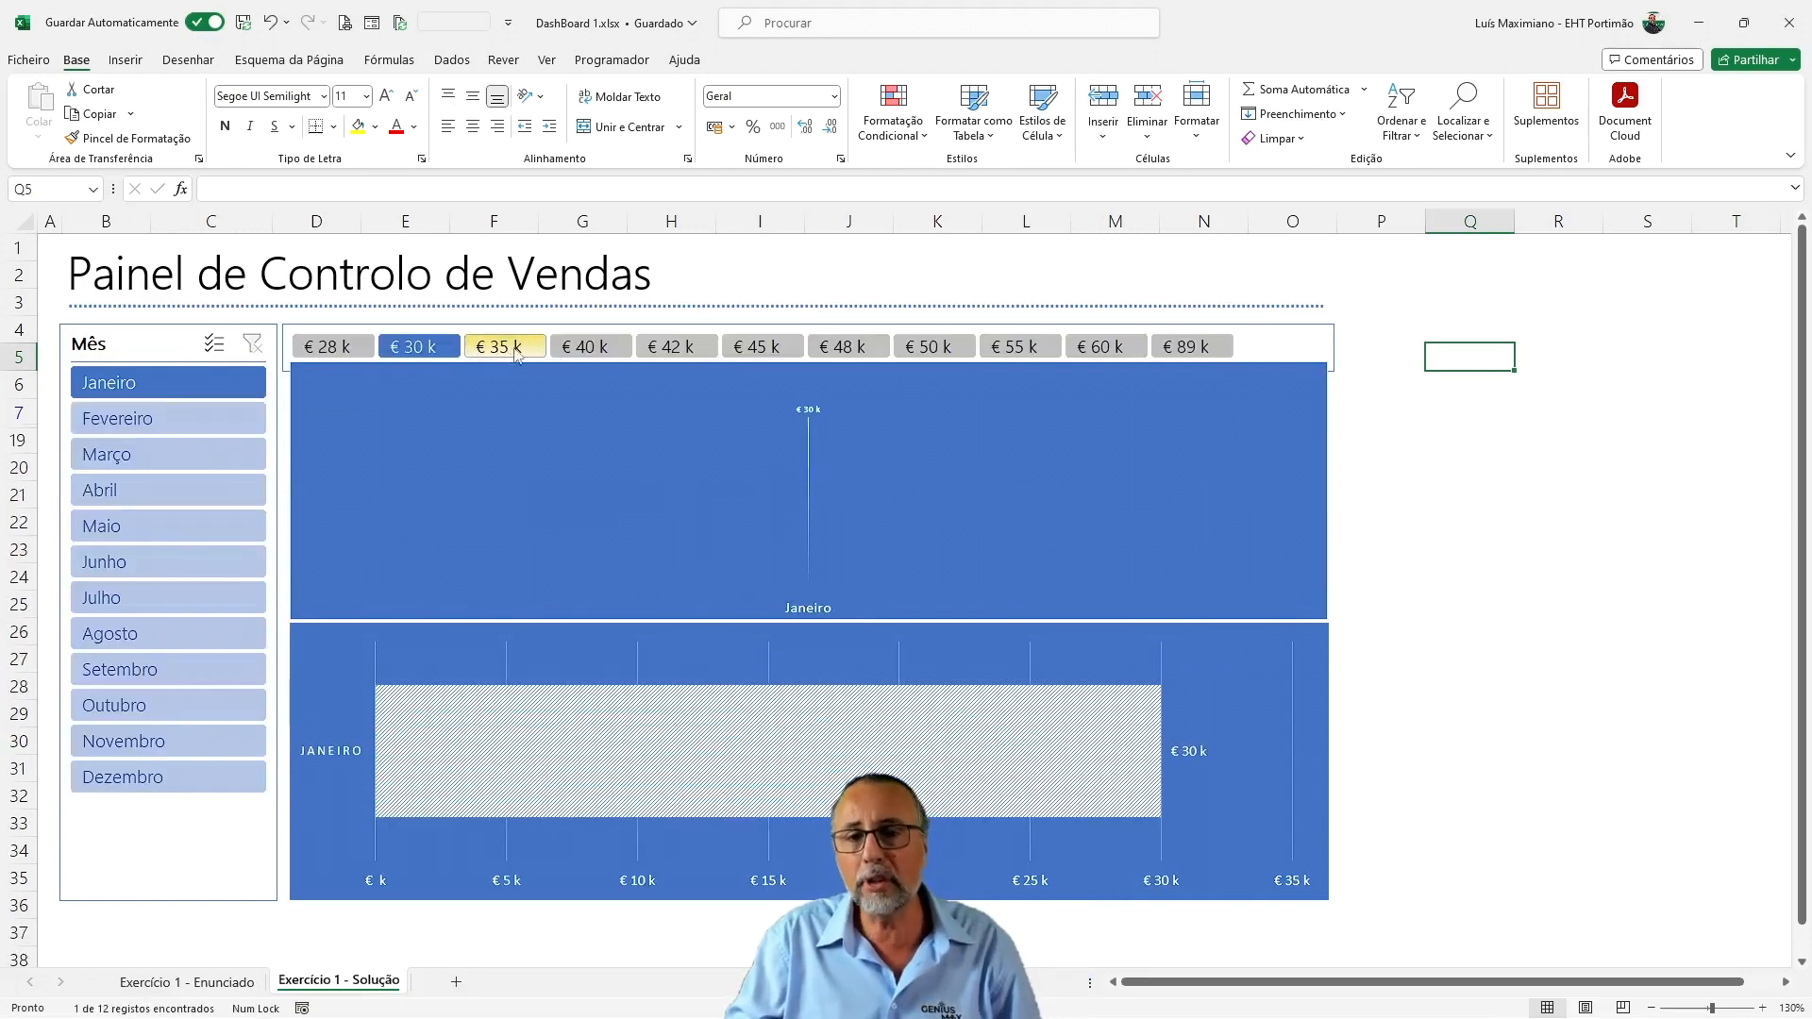
{"action": "left_click", "coordinate": [513, 351], "text": "ctrl"}
{"action": "left_click", "coordinate": [616, 351], "text": "ctrl"}
{"action": "left_click", "coordinate": [709, 352], "text": "ctrl"}
{"action": "left_click", "coordinate": [767, 353], "text": "ctrl"}
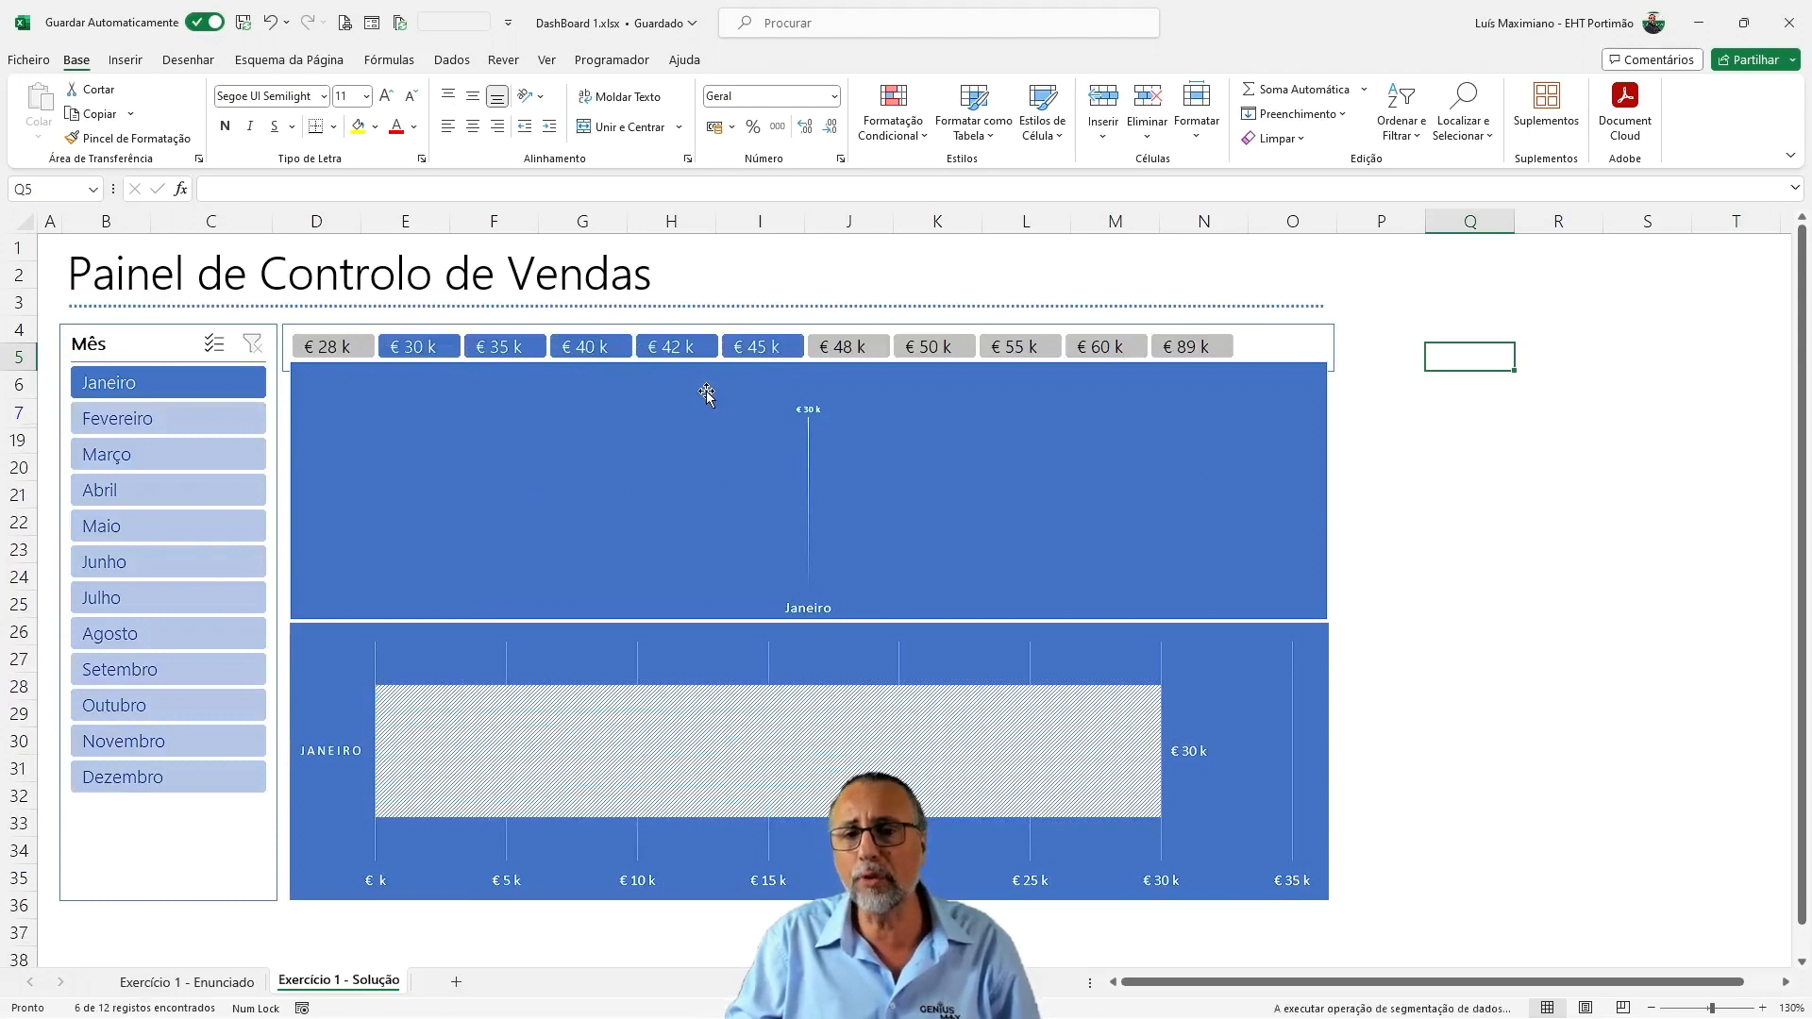
{"action": "left_click", "coordinate": [850, 351], "text": "ctrl"}
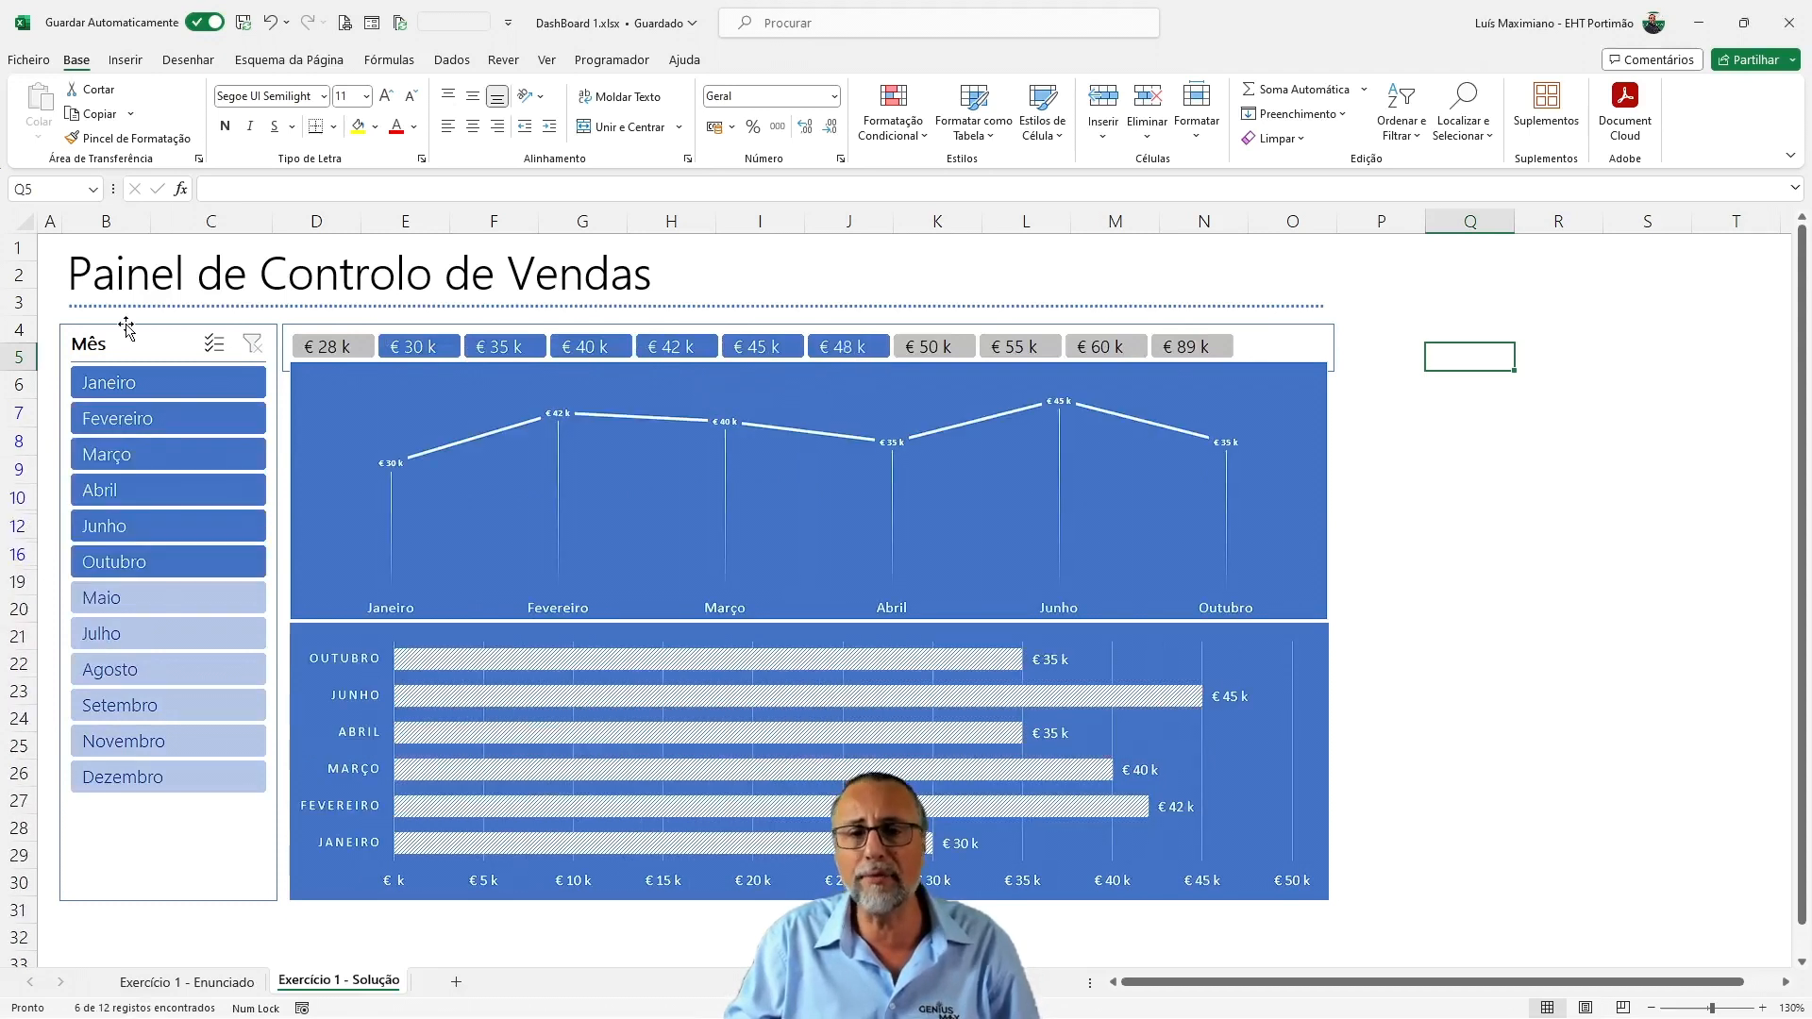
{"action": "left_click", "coordinate": [314, 348], "text": "ctrl"}
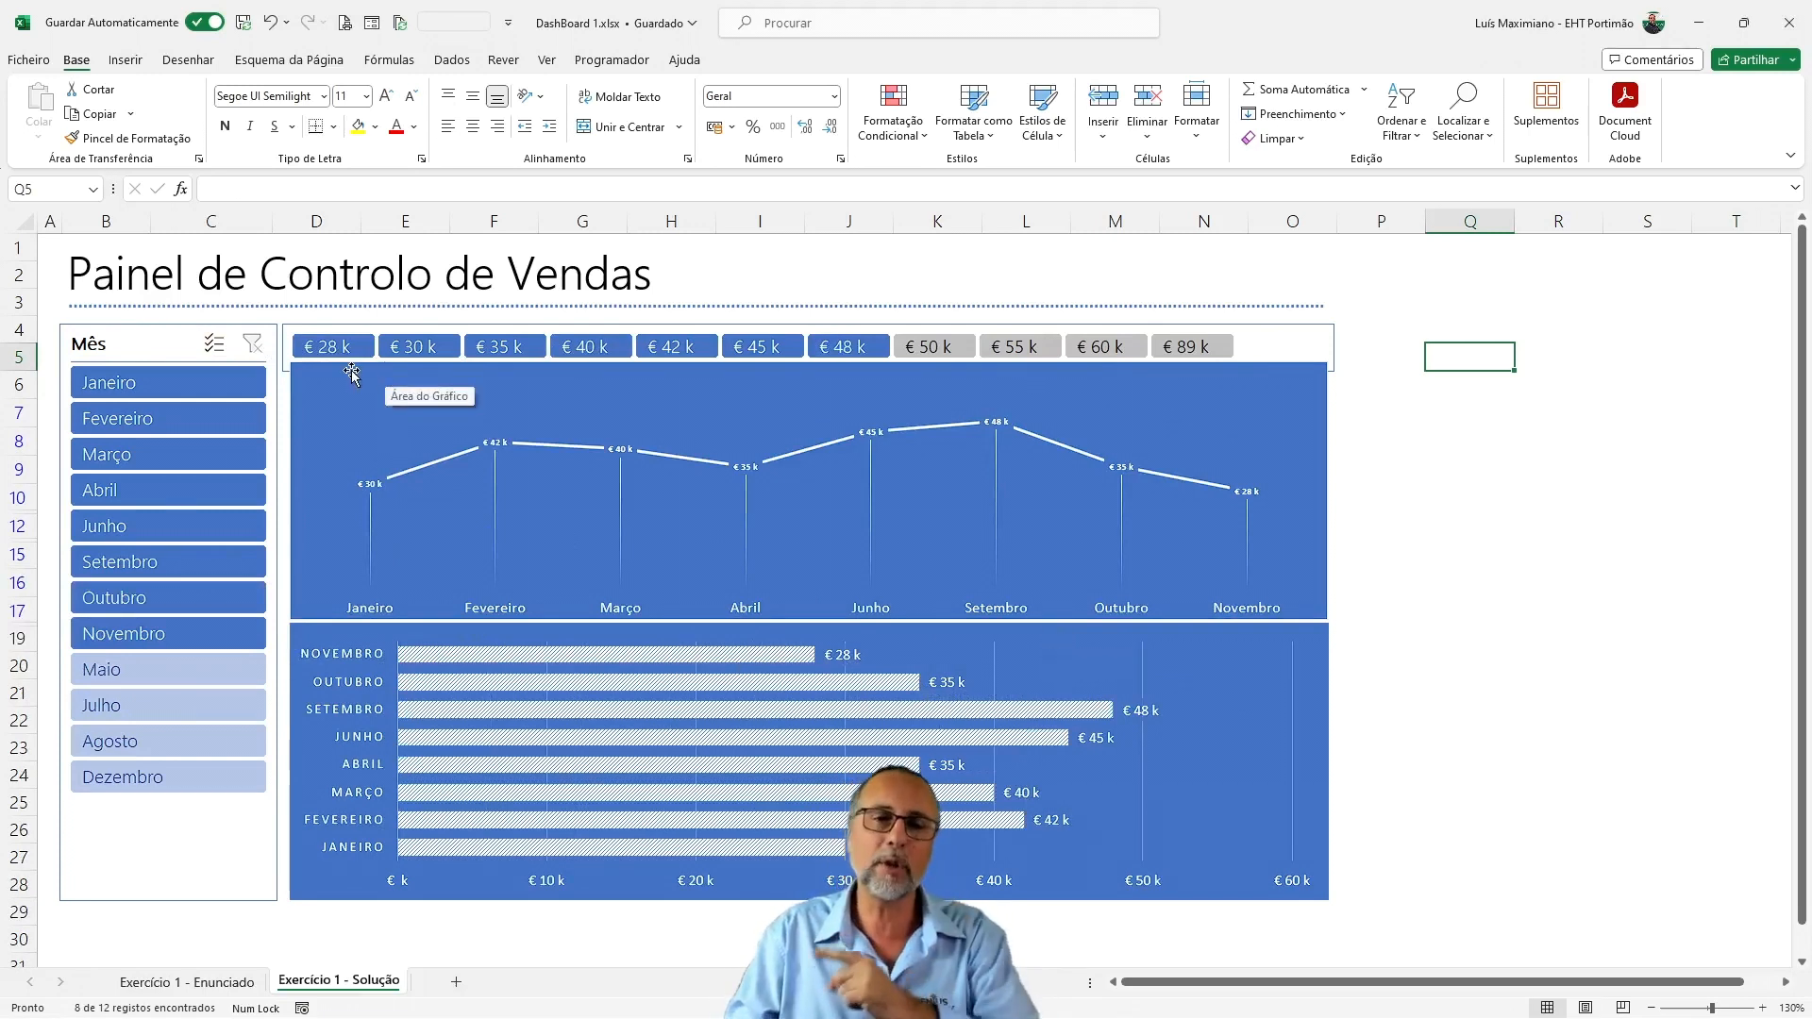
Return to the Exercício 1 - Enunciado sheet and select cell B6 inside the Mês and Vendas data
{"action": "left_click", "coordinate": [189, 982]}
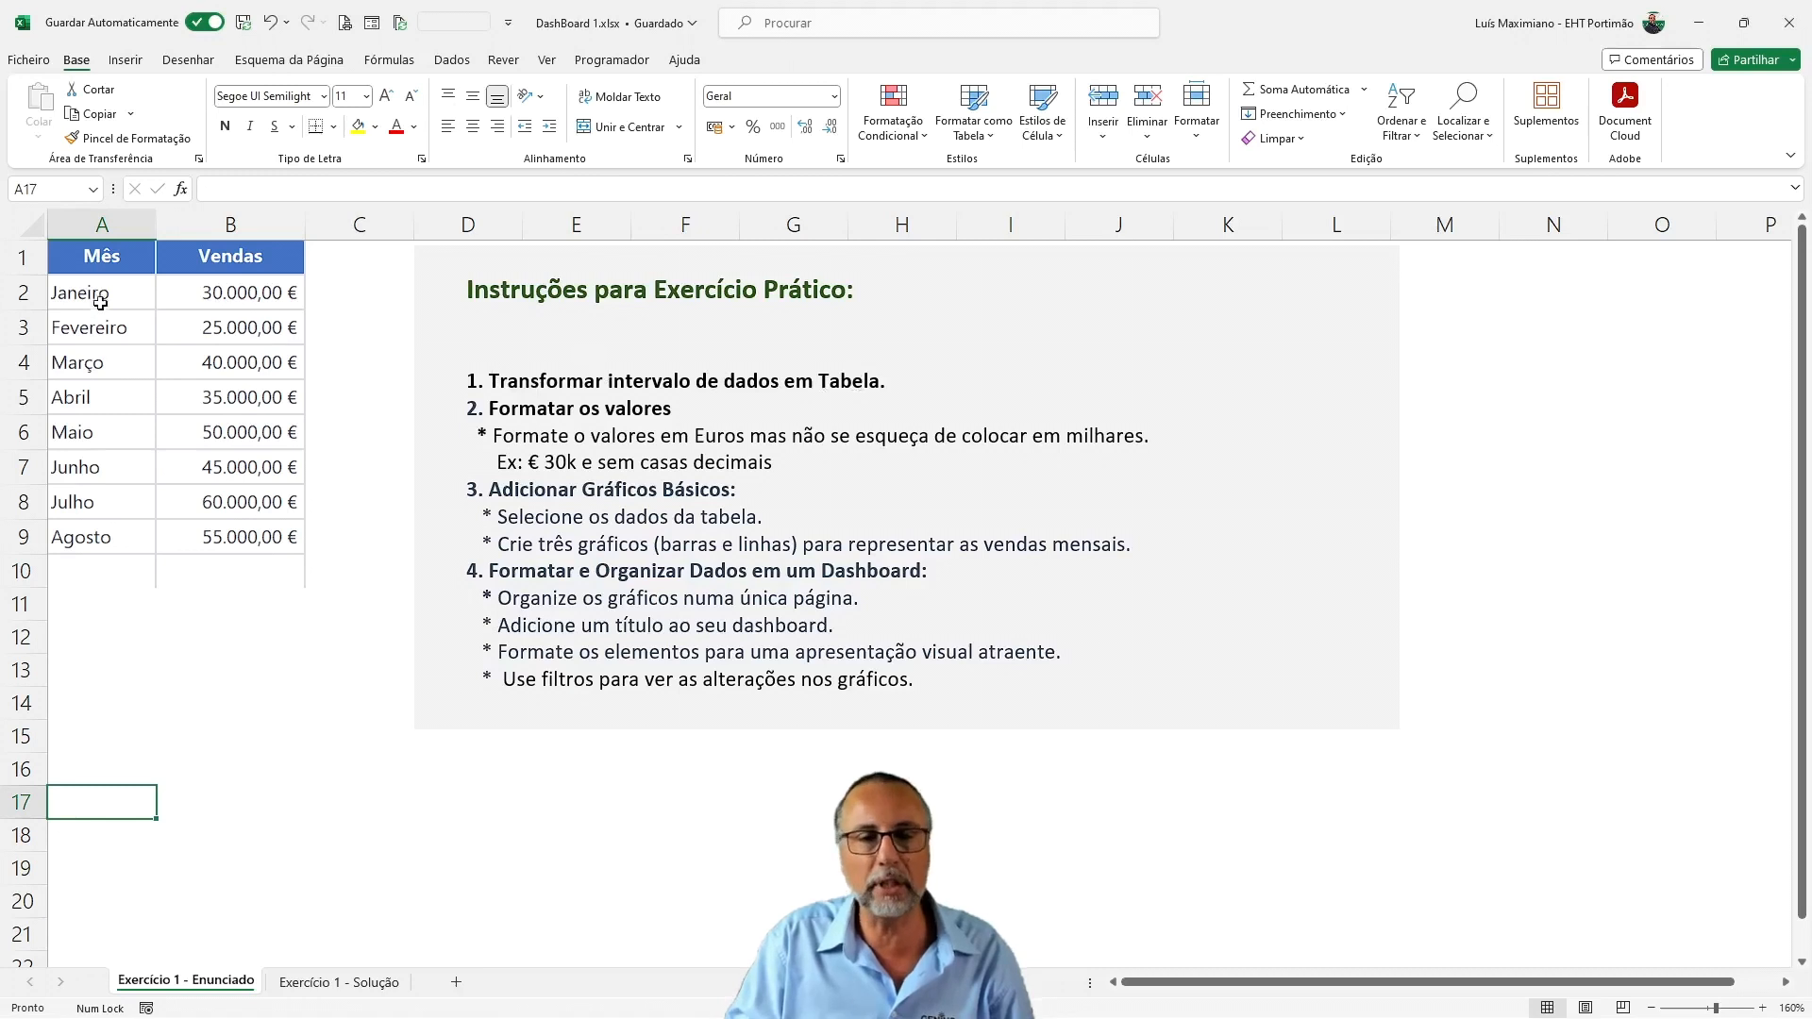
{"action": "left_click_drag", "start_coordinate": [100, 265], "coordinate": [257, 547]}
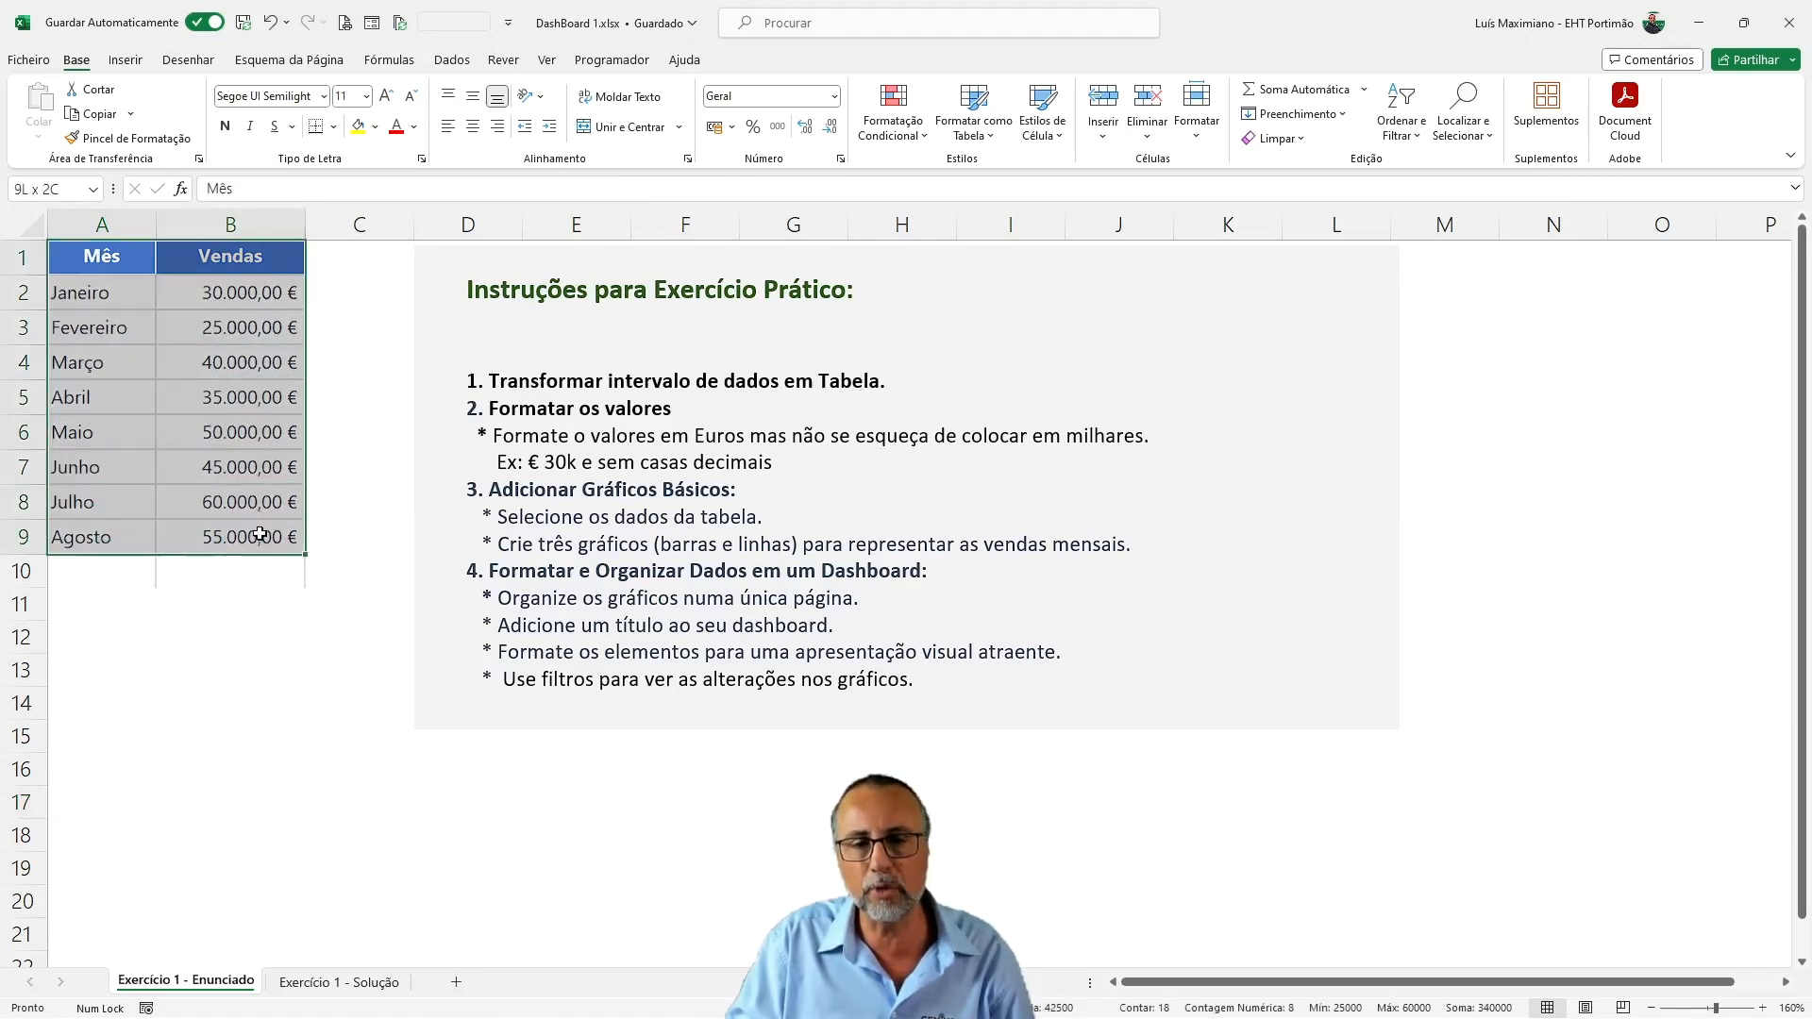
{"action": "left_click", "coordinate": [237, 427]}
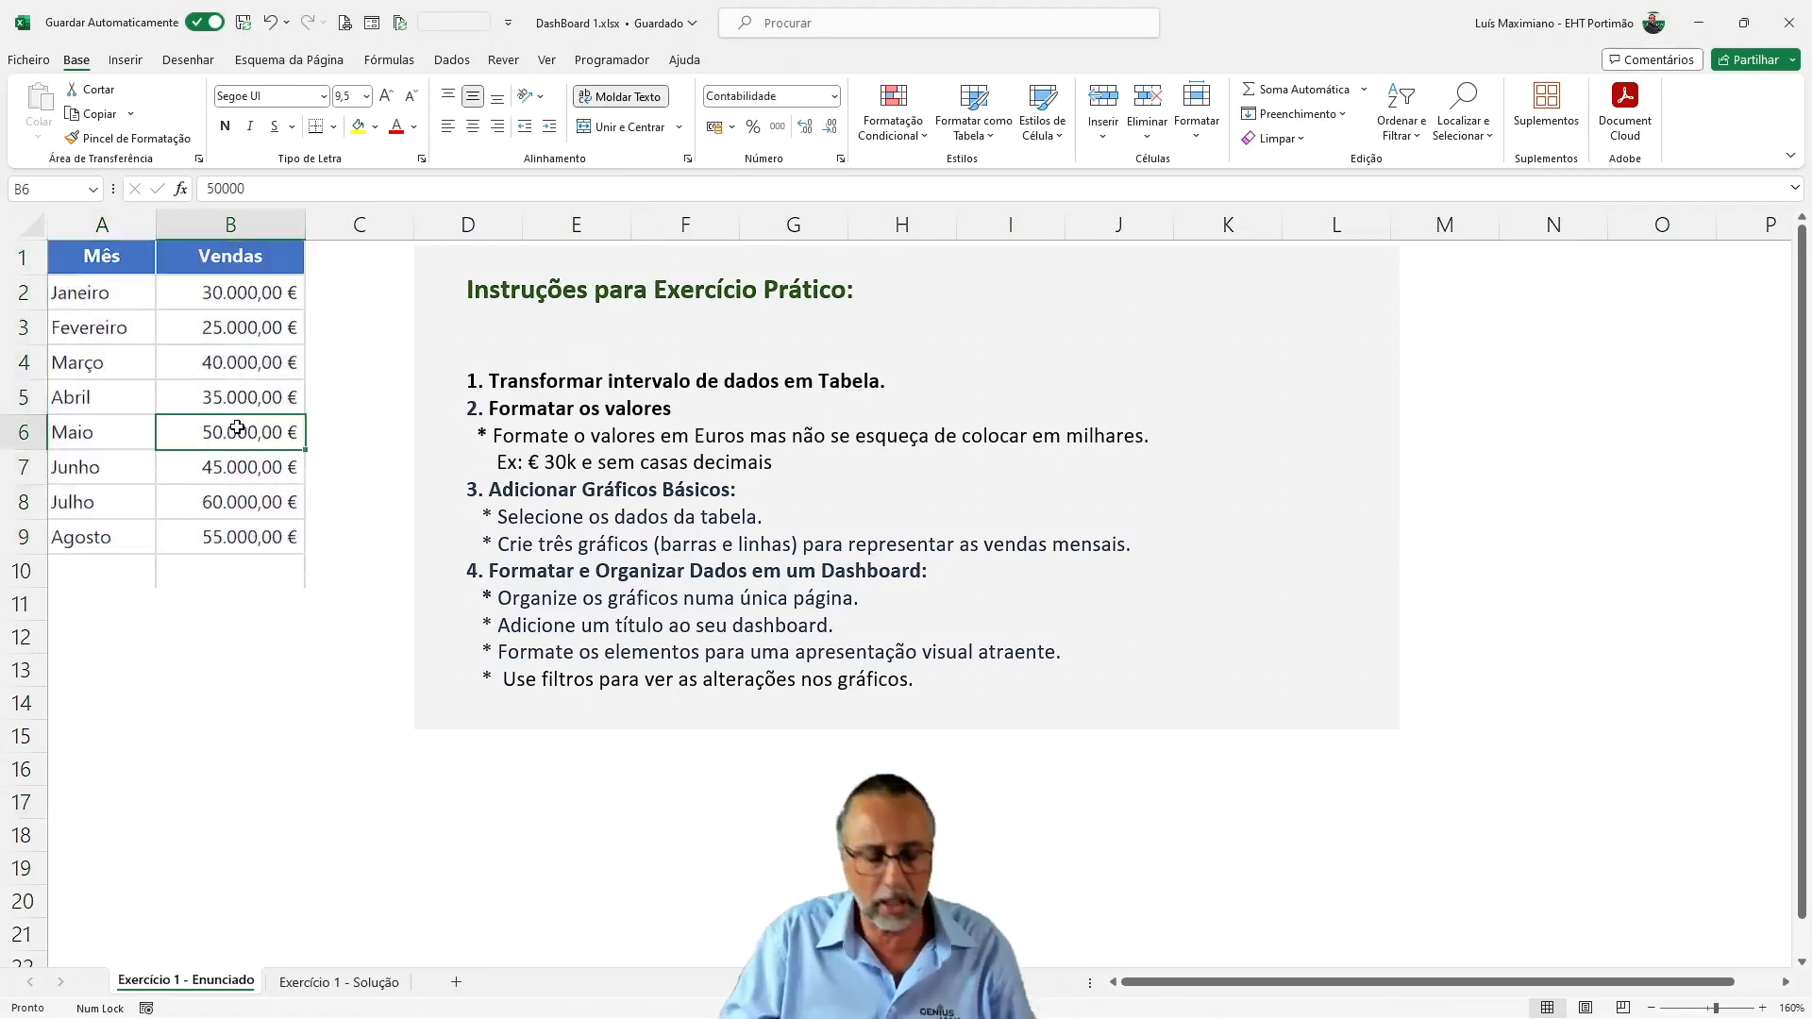
{"action": "key", "text": "ctrl+t"}
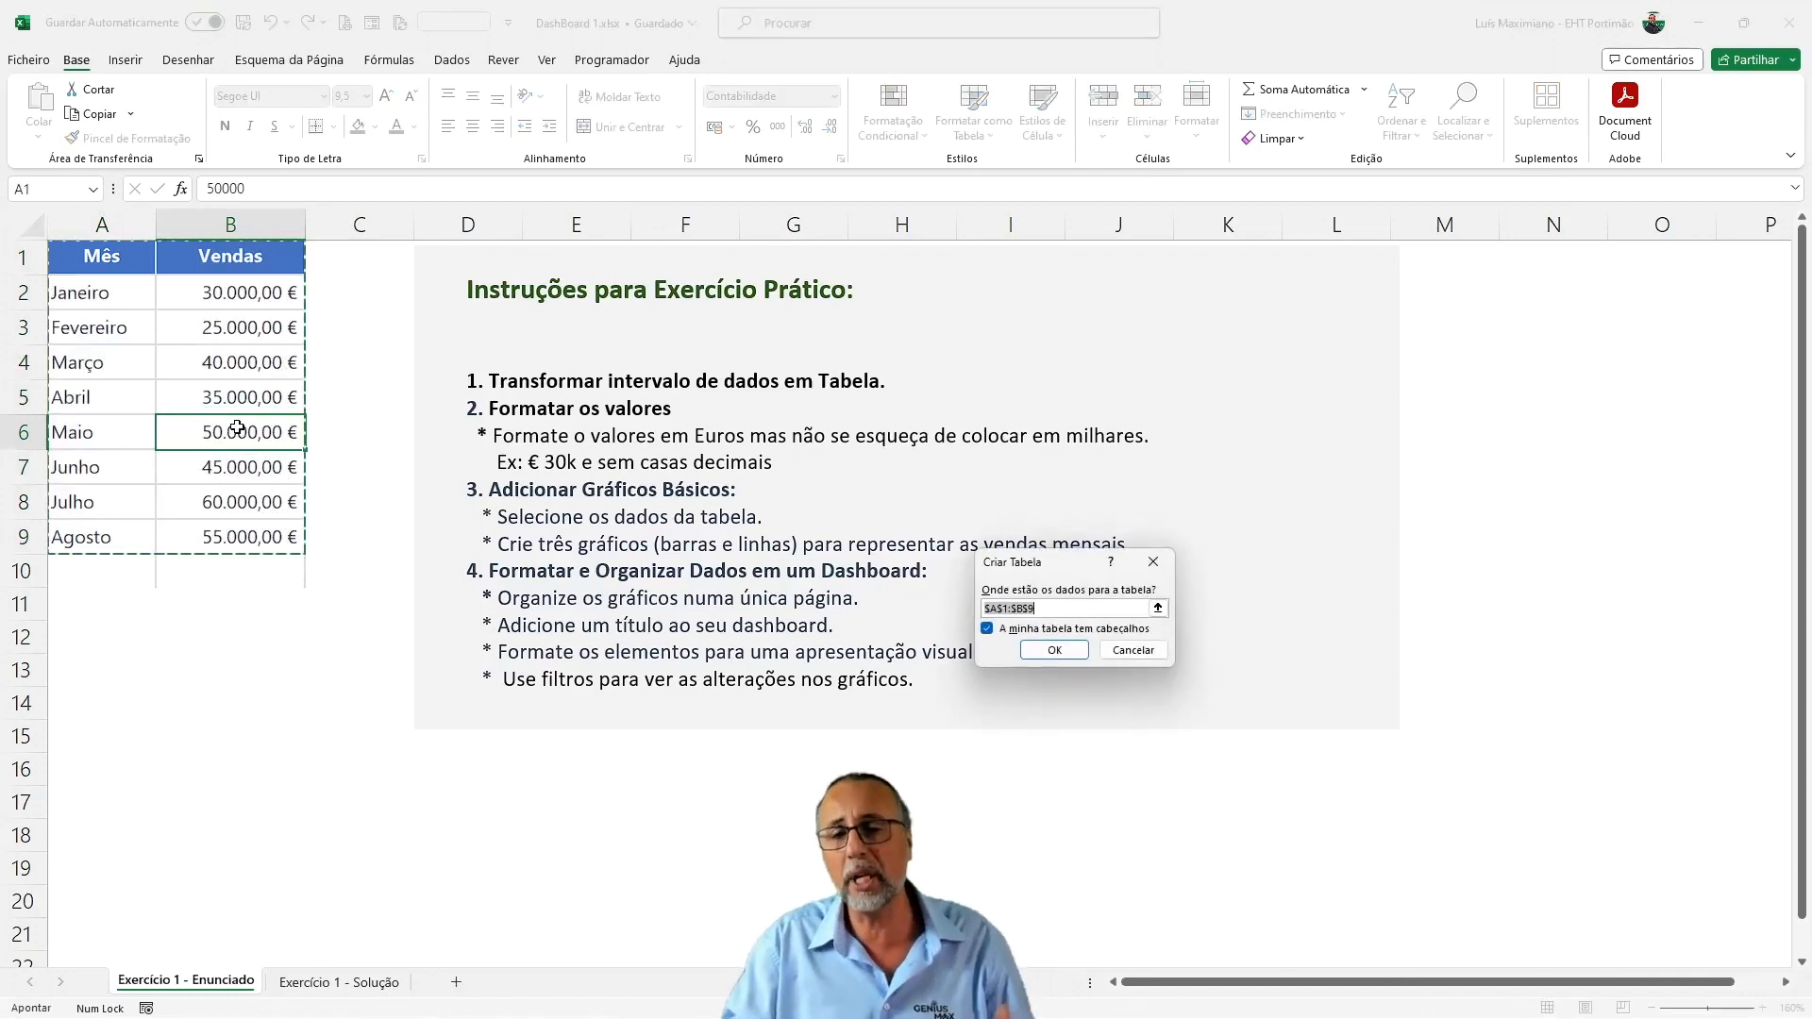
{"action": "left_click_drag", "start_coordinate": [1062, 570], "coordinate": [727, 383]}
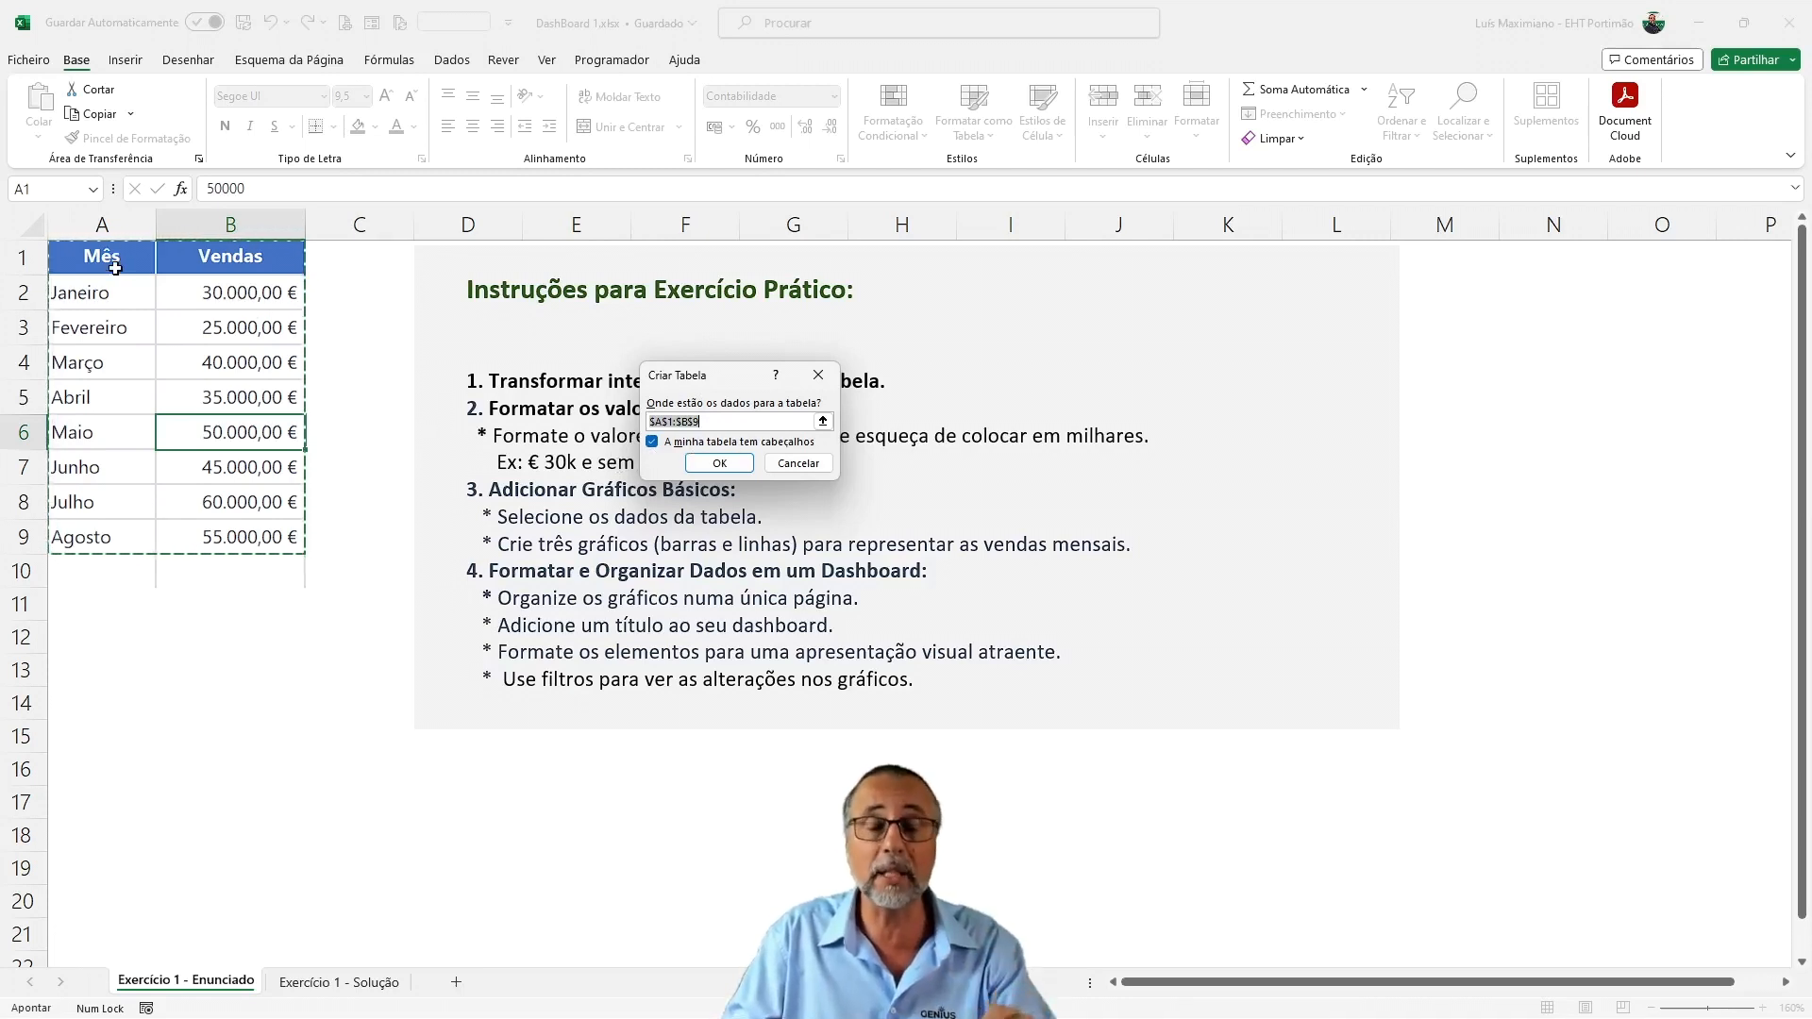
{"action": "left_click", "coordinate": [735, 469]}
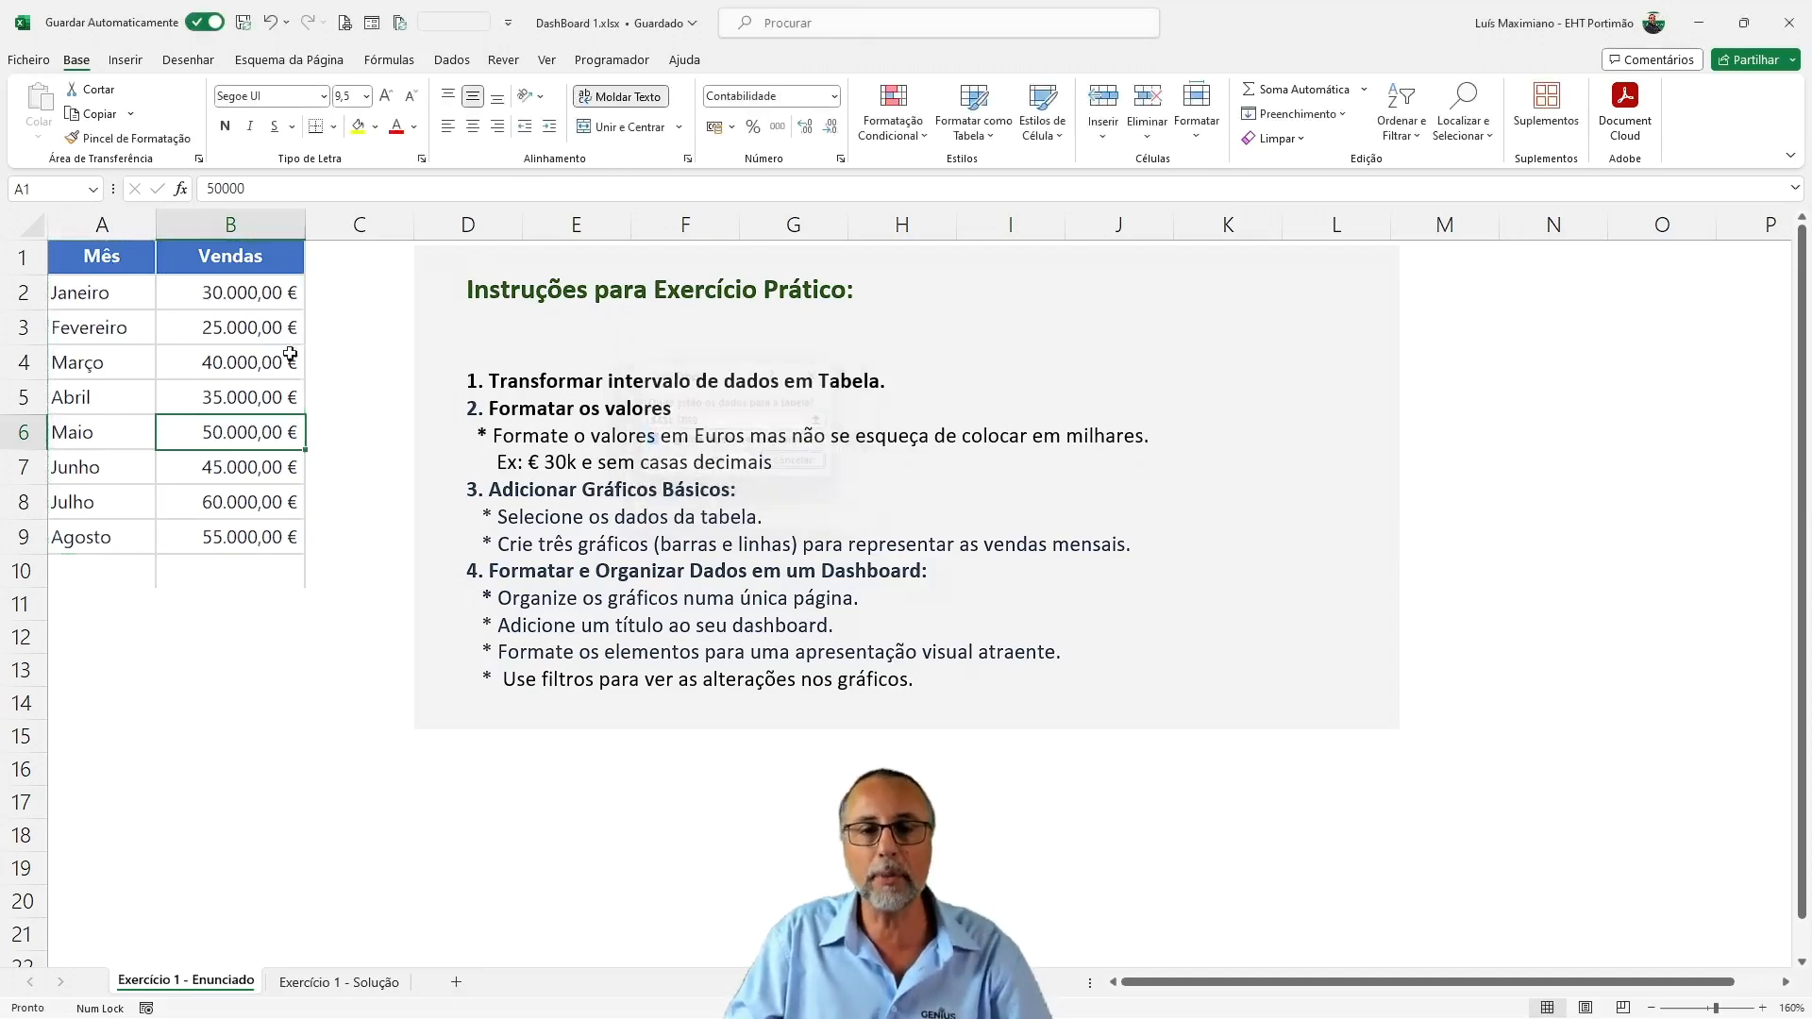
Convert the data range A1:B9 into a table with headers
{"action": "left_click", "coordinate": [125, 60]}
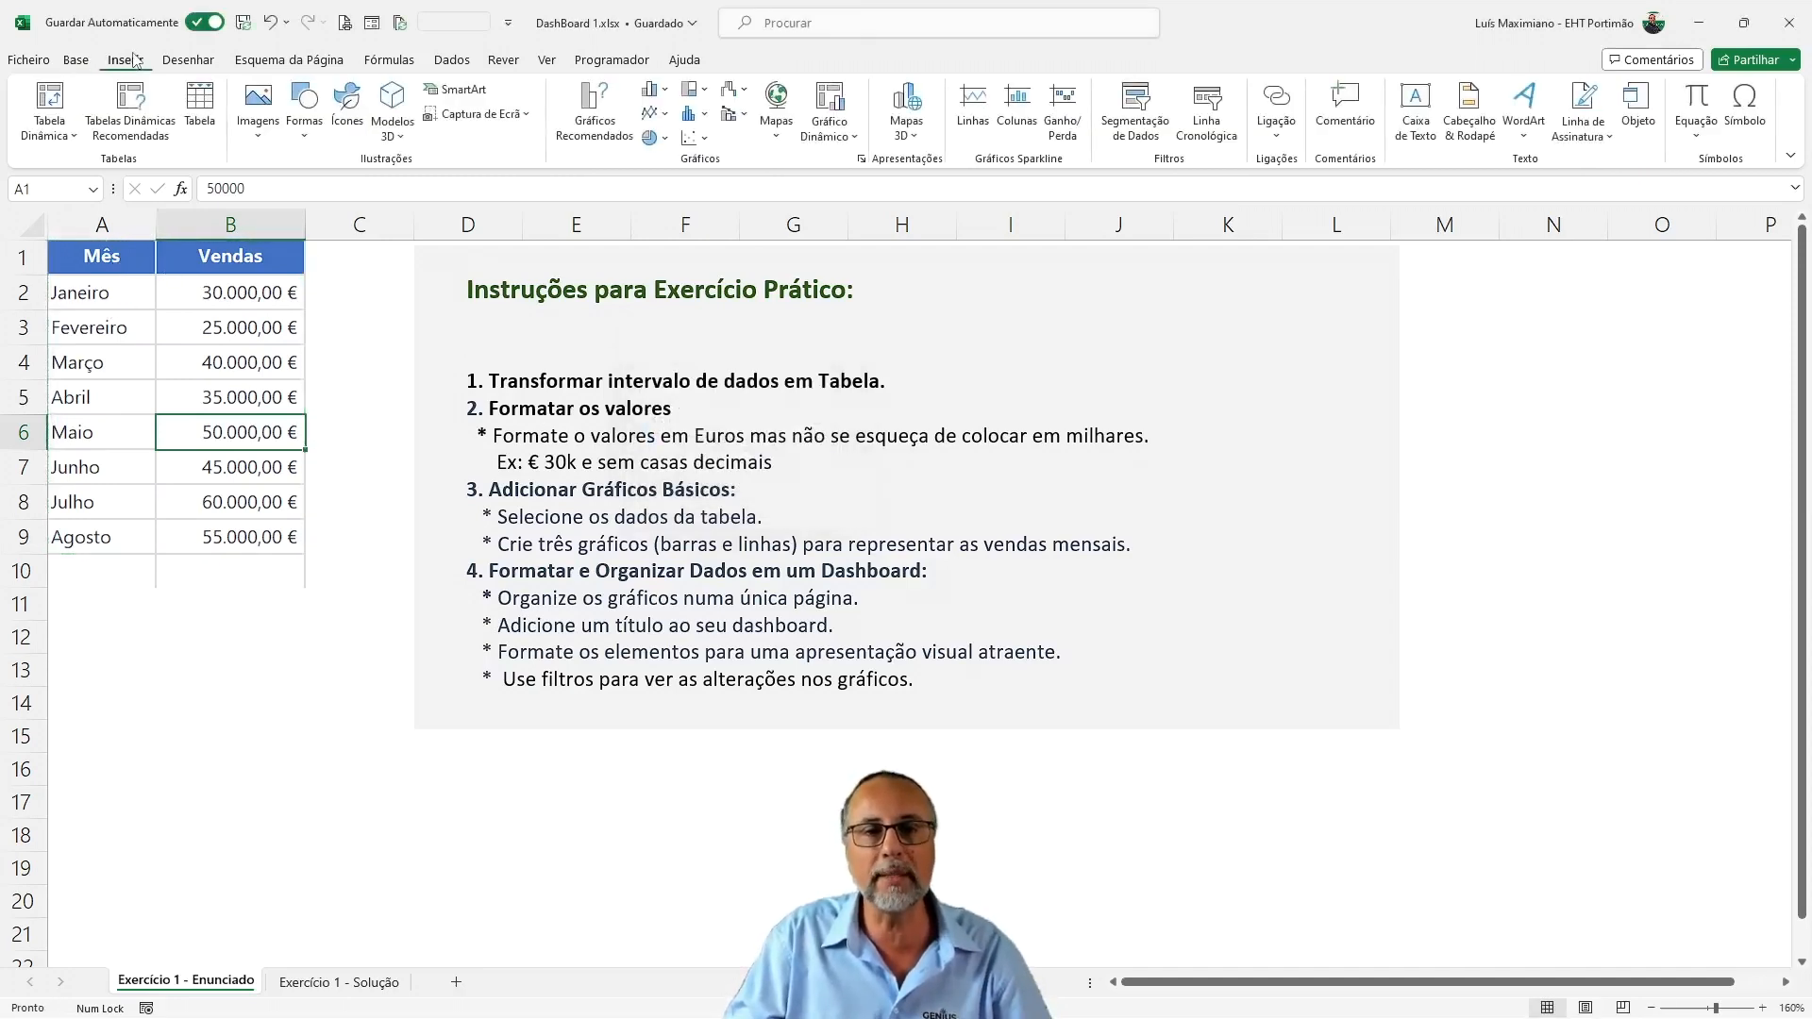
{"action": "left_click", "coordinate": [202, 118]}
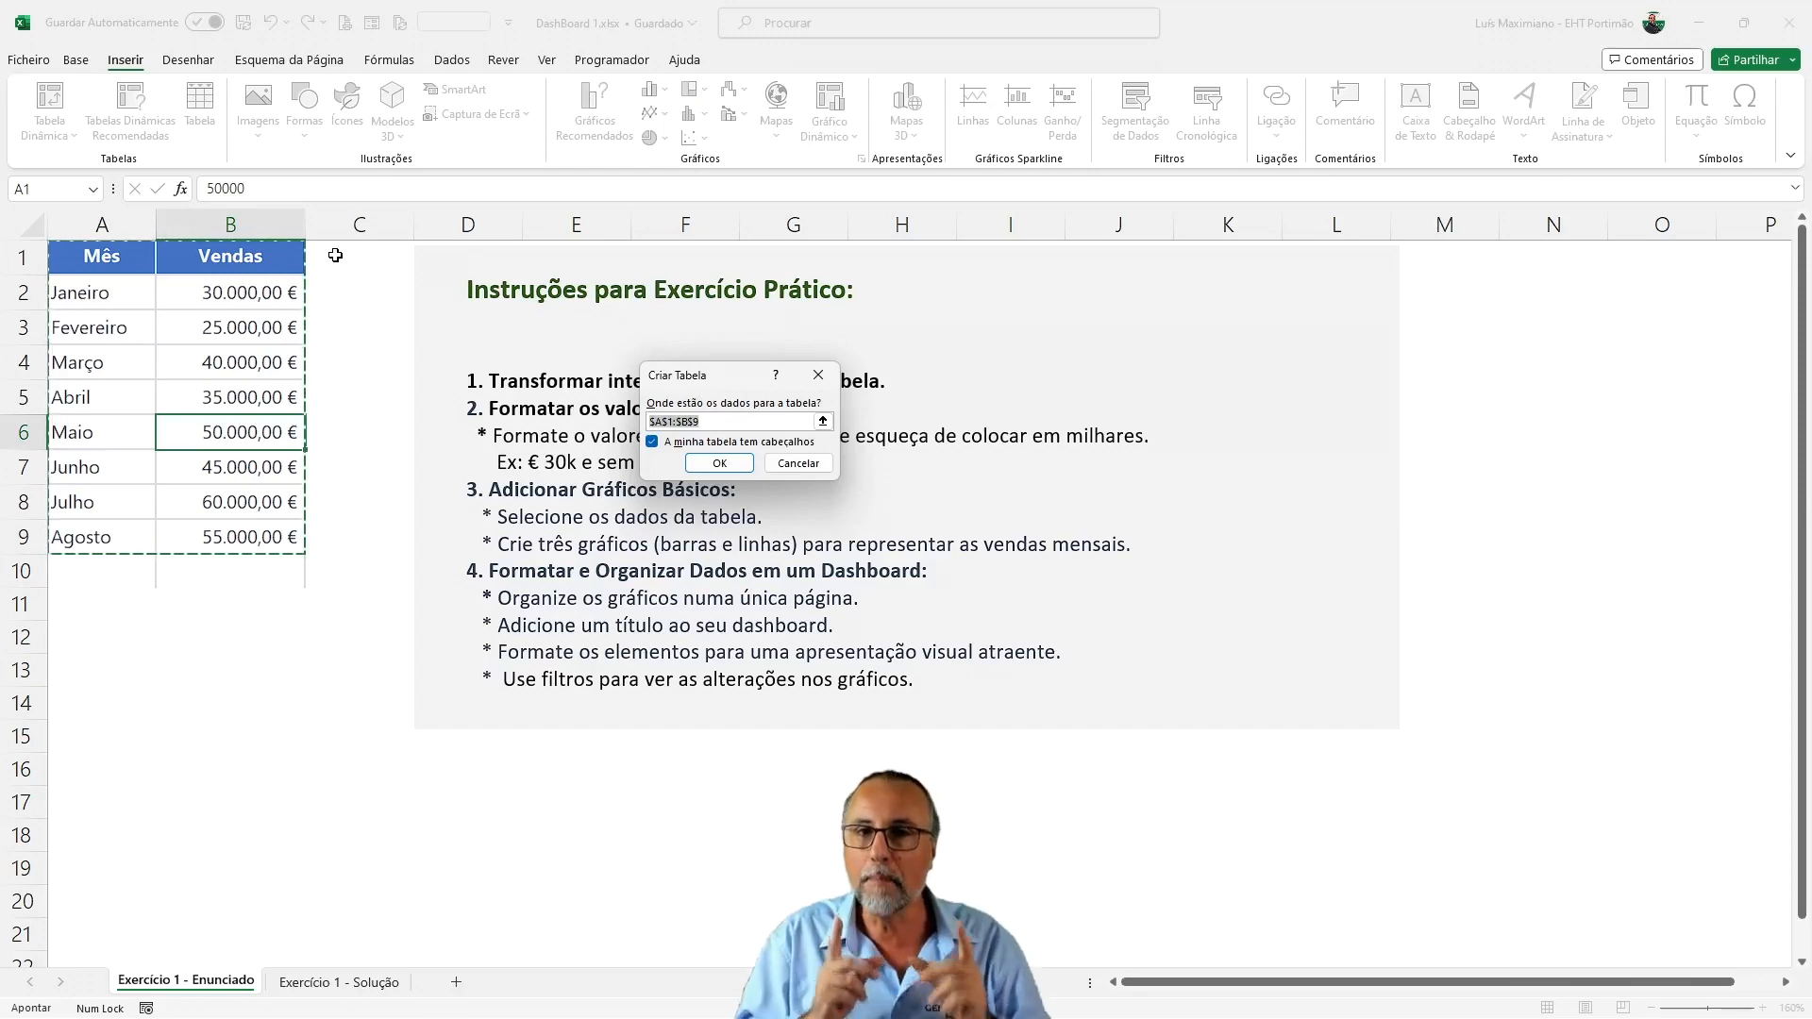
{"action": "left_click", "coordinate": [719, 462]}
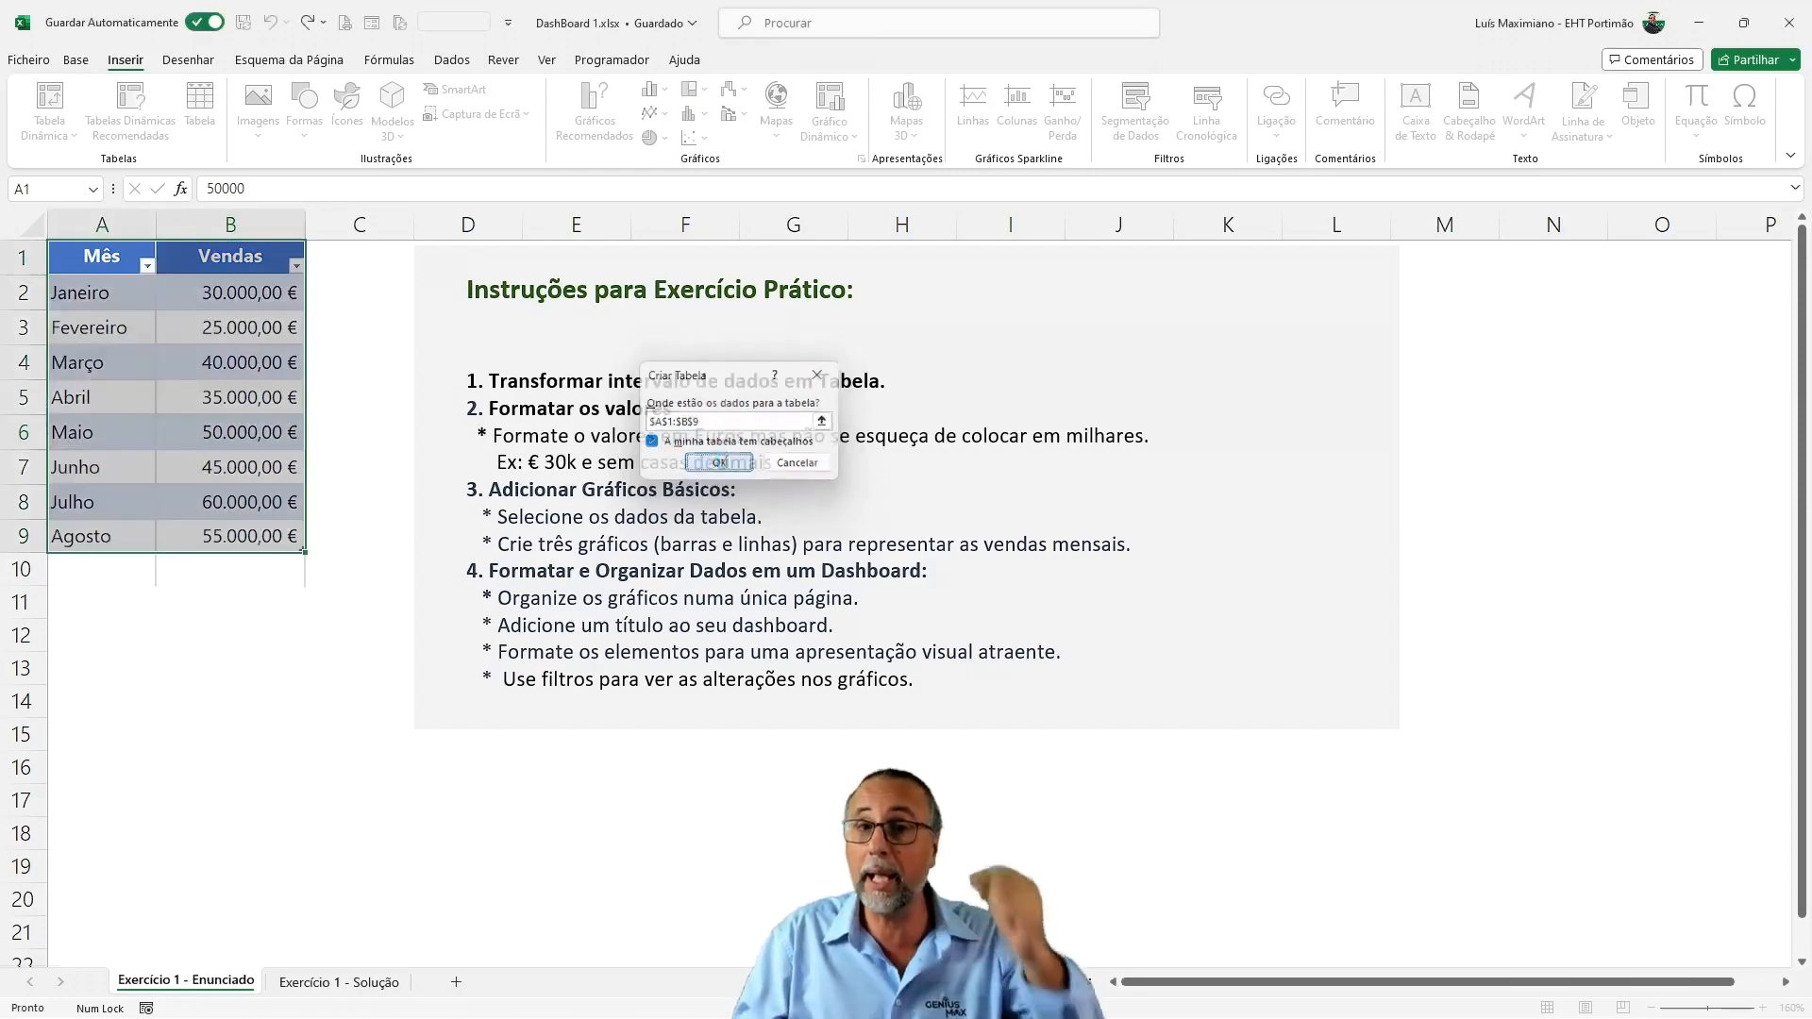
{"action": "left_click", "coordinate": [370, 396]}
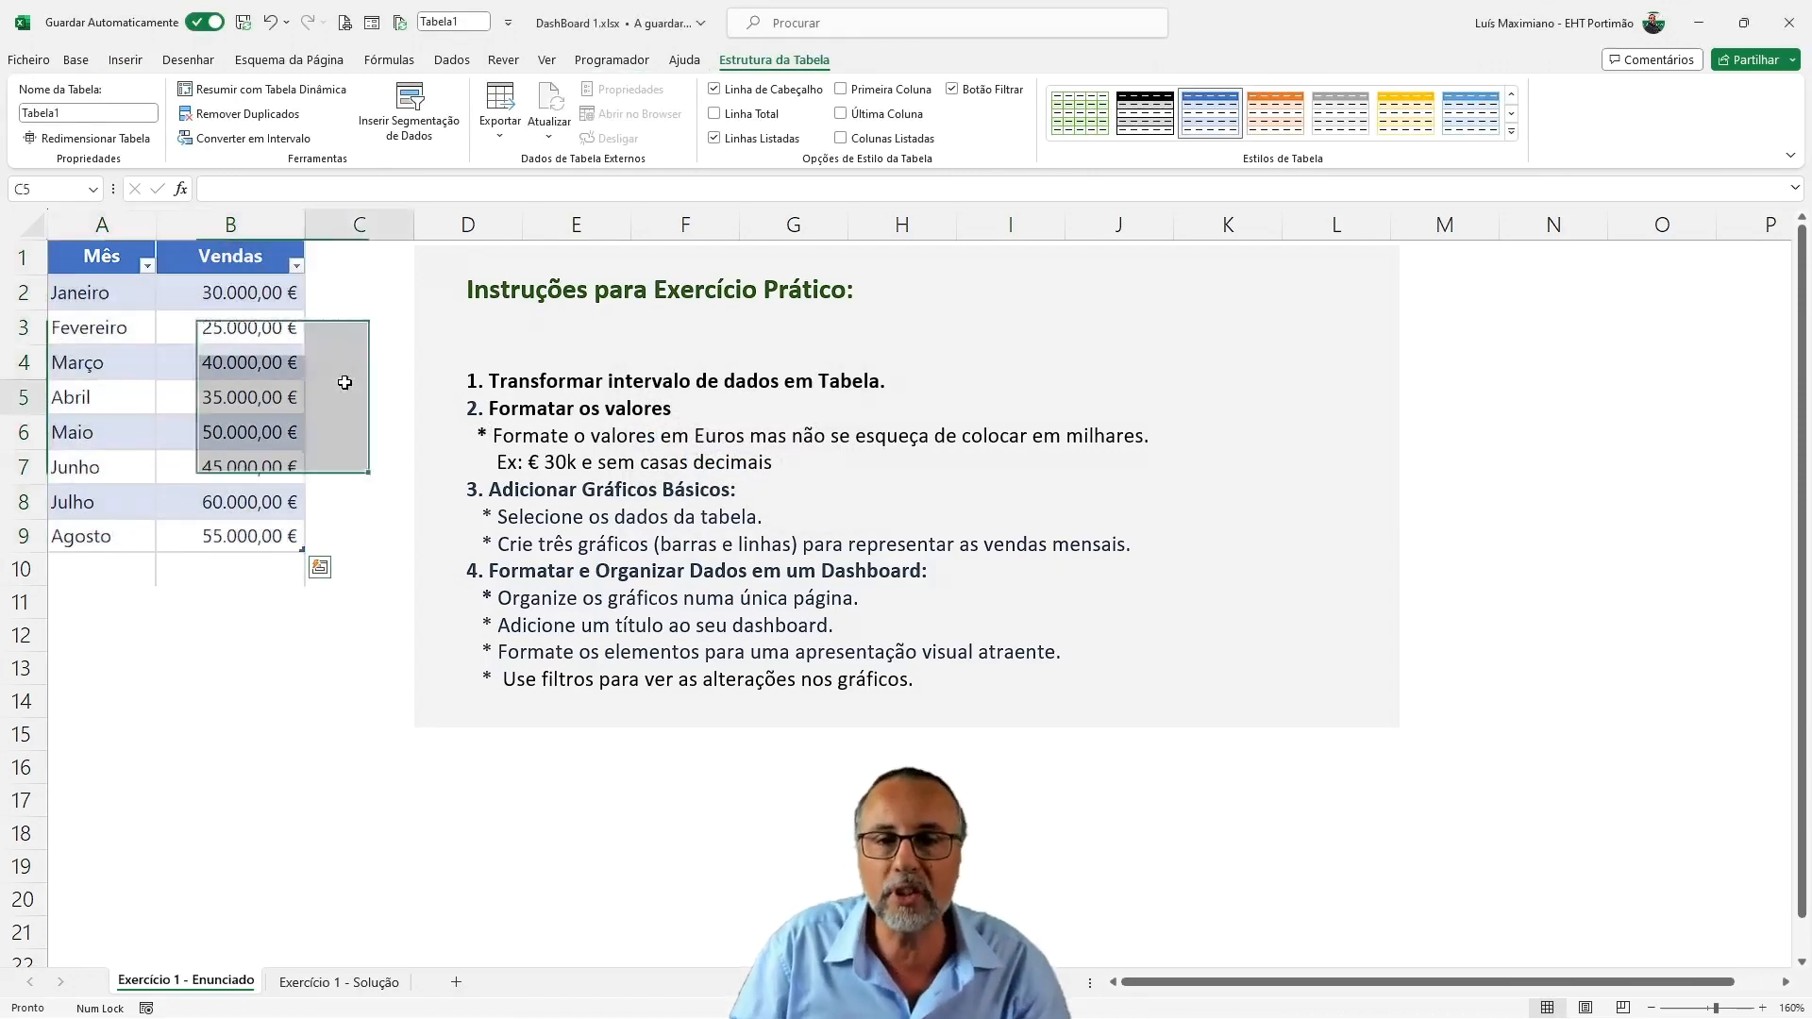
Extend the month series below Agosto with Setembro to Dezembro in A10:A13
{"action": "left_click", "coordinate": [132, 535]}
{"action": "left_click_drag", "start_coordinate": [149, 656], "coordinate": [148, 684]}
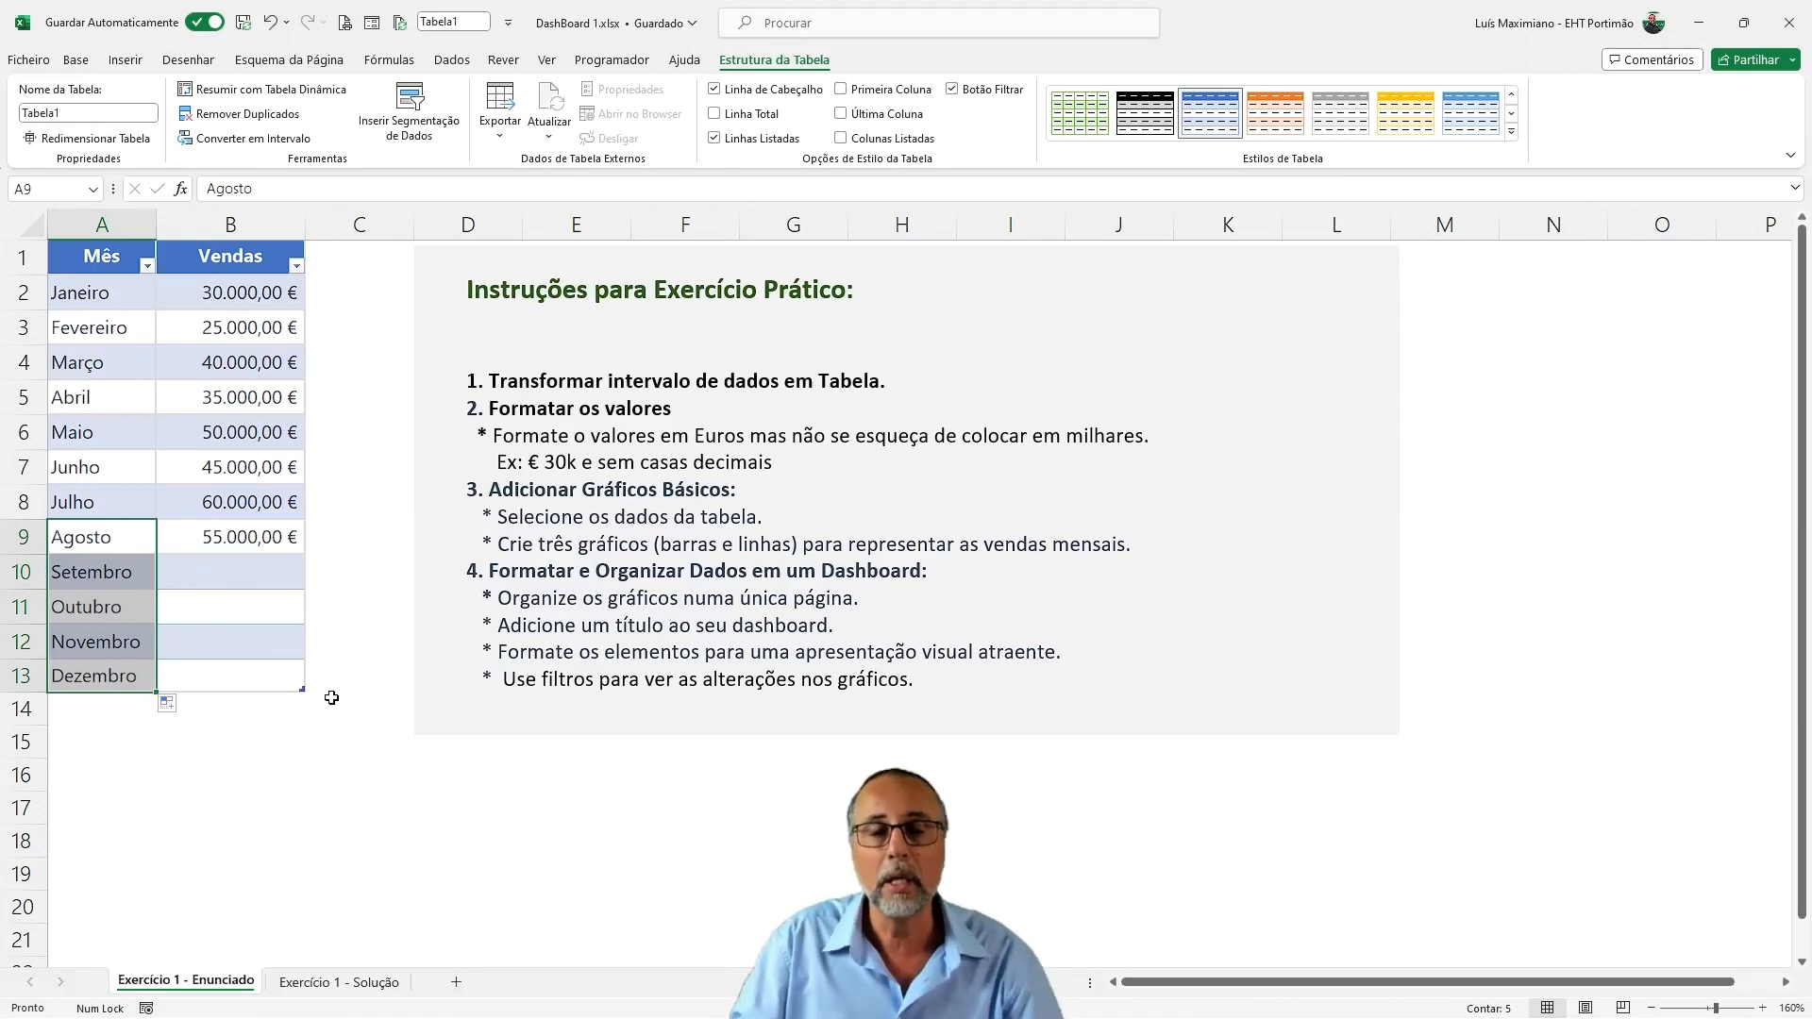
{"action": "left_click", "coordinate": [241, 562]}
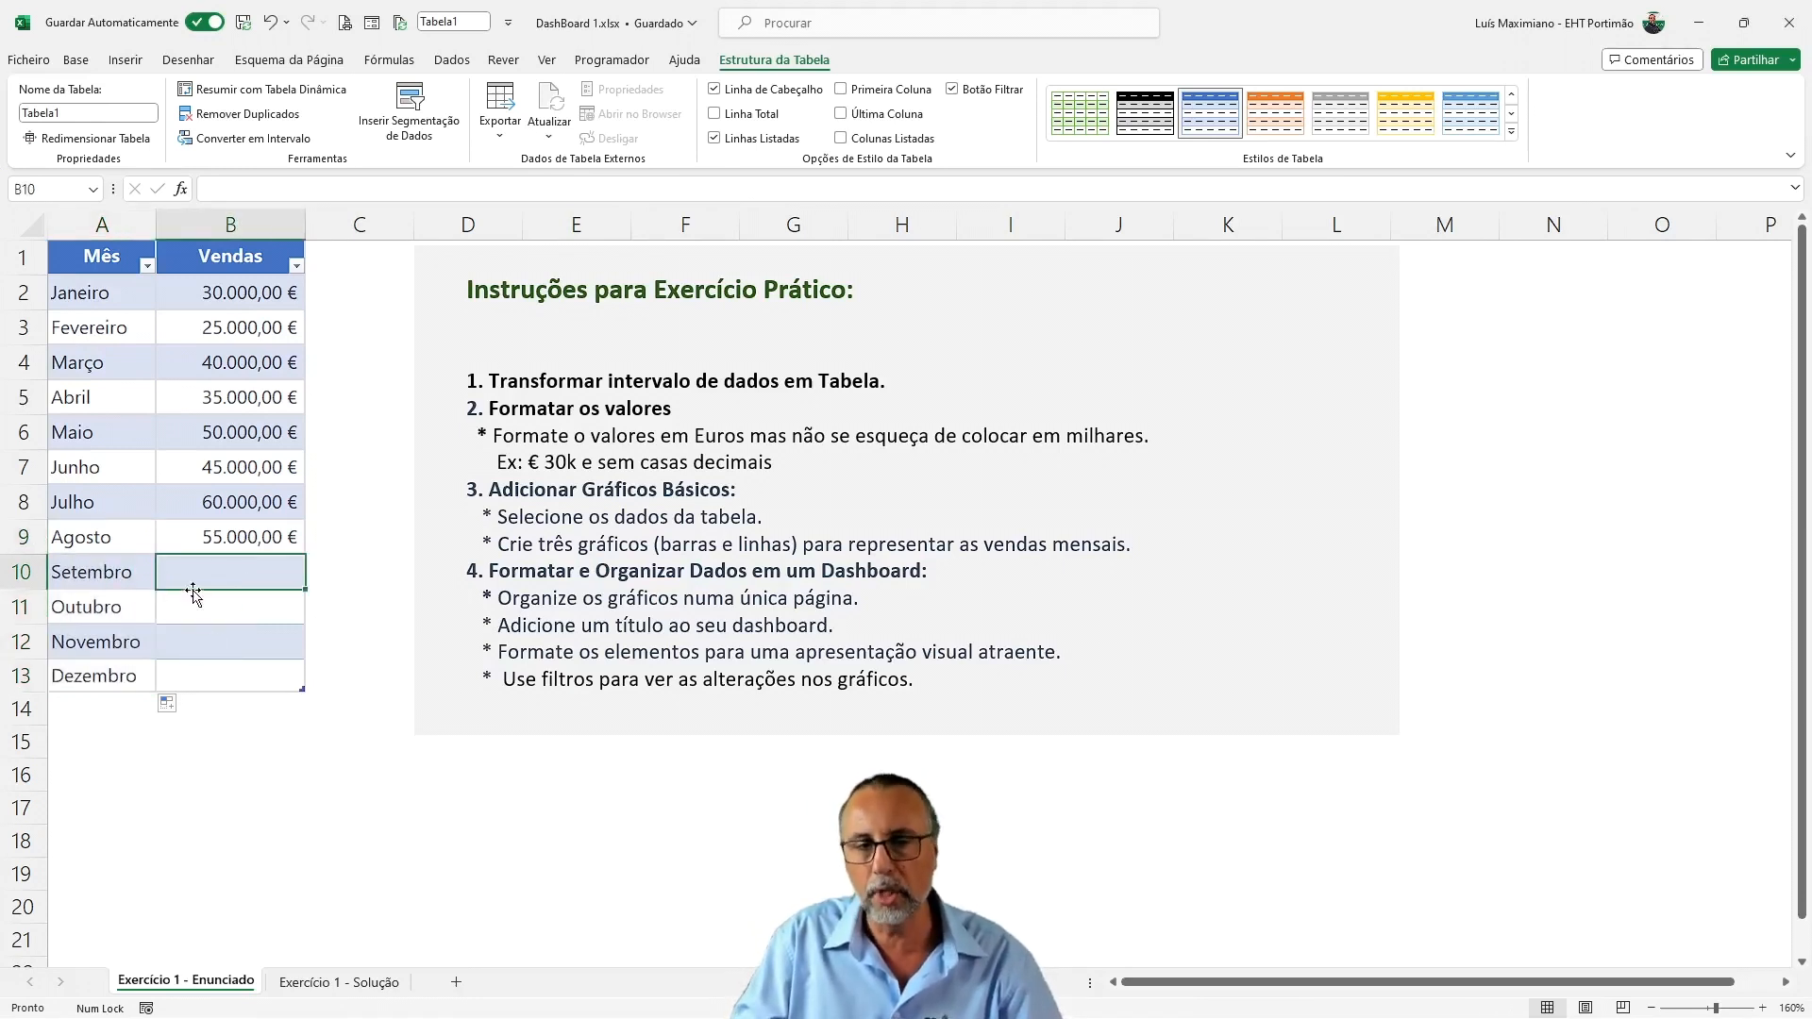
Shrink the table back to end at the Agosto row and delete the extra months in A10:A13
{"action": "left_click_drag", "start_coordinate": [302, 688], "coordinate": [303, 552]}
{"action": "left_click", "coordinate": [116, 681]}
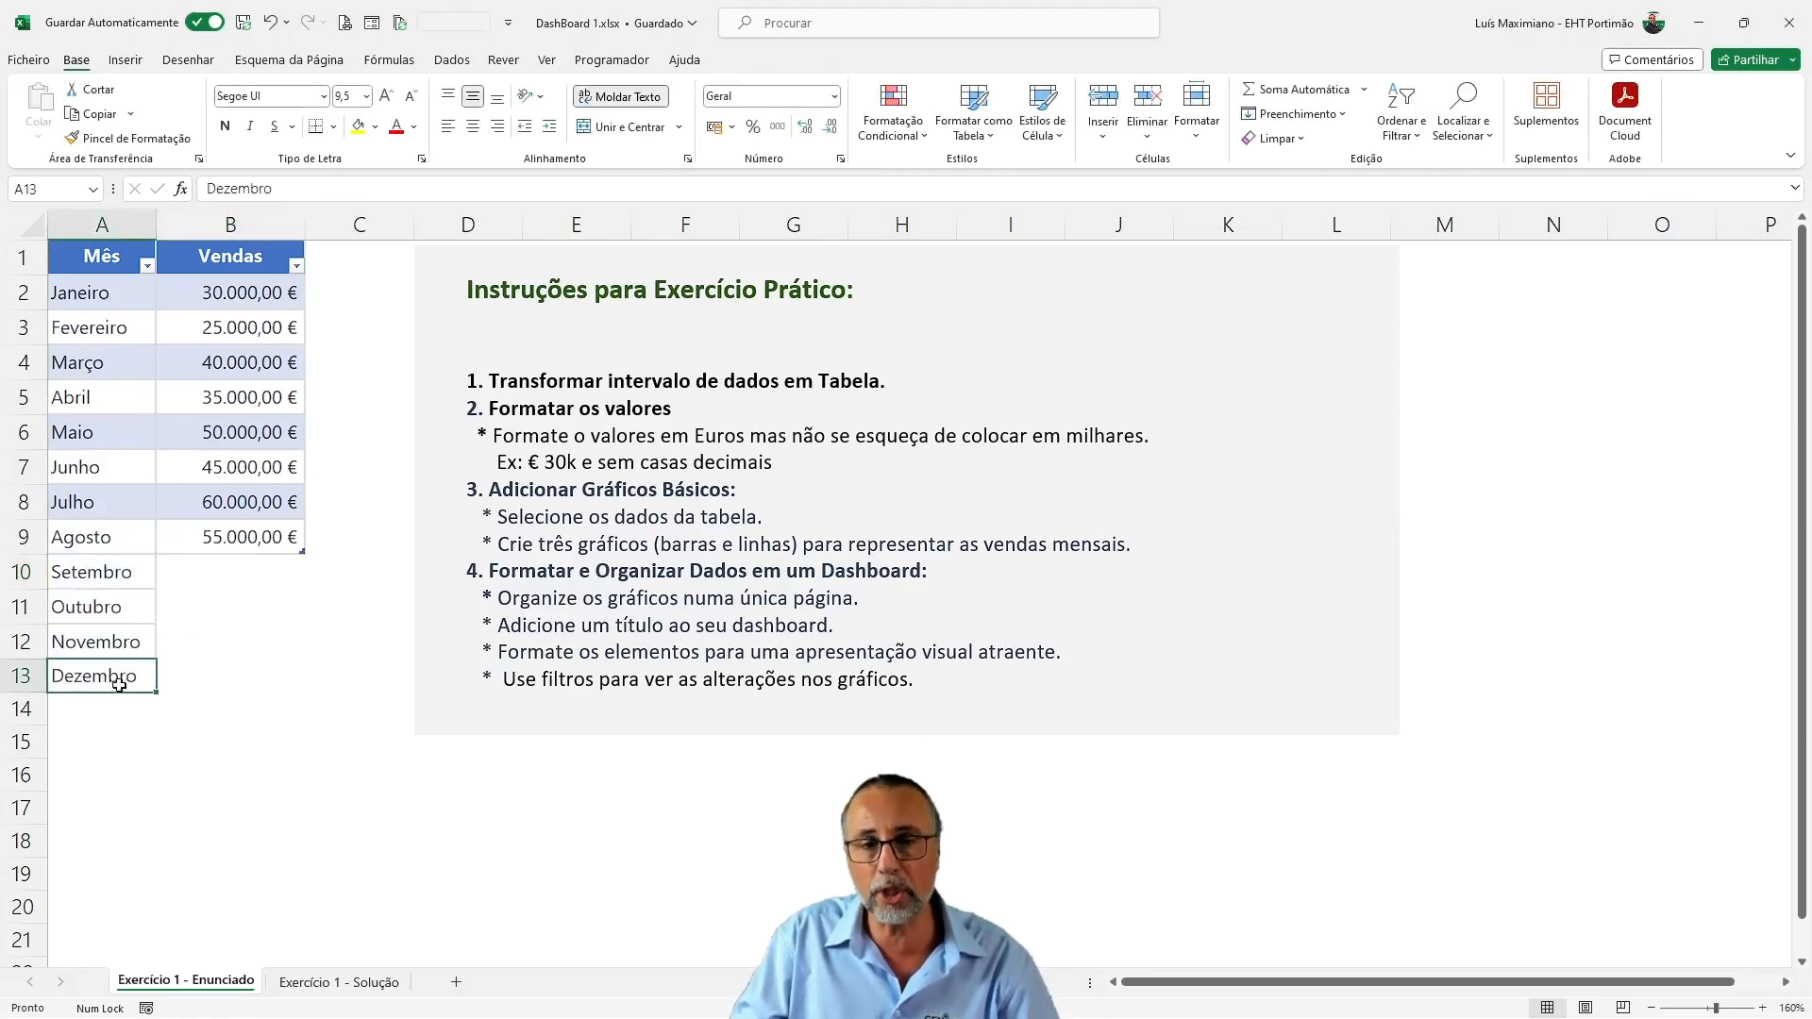
{"action": "key", "text": "shift+Up"}
{"action": "key", "text": "shift+Up"}
{"action": "key", "text": "shift+Up"}
{"action": "key", "text": "Delete"}
{"action": "left_click", "coordinate": [204, 649]}
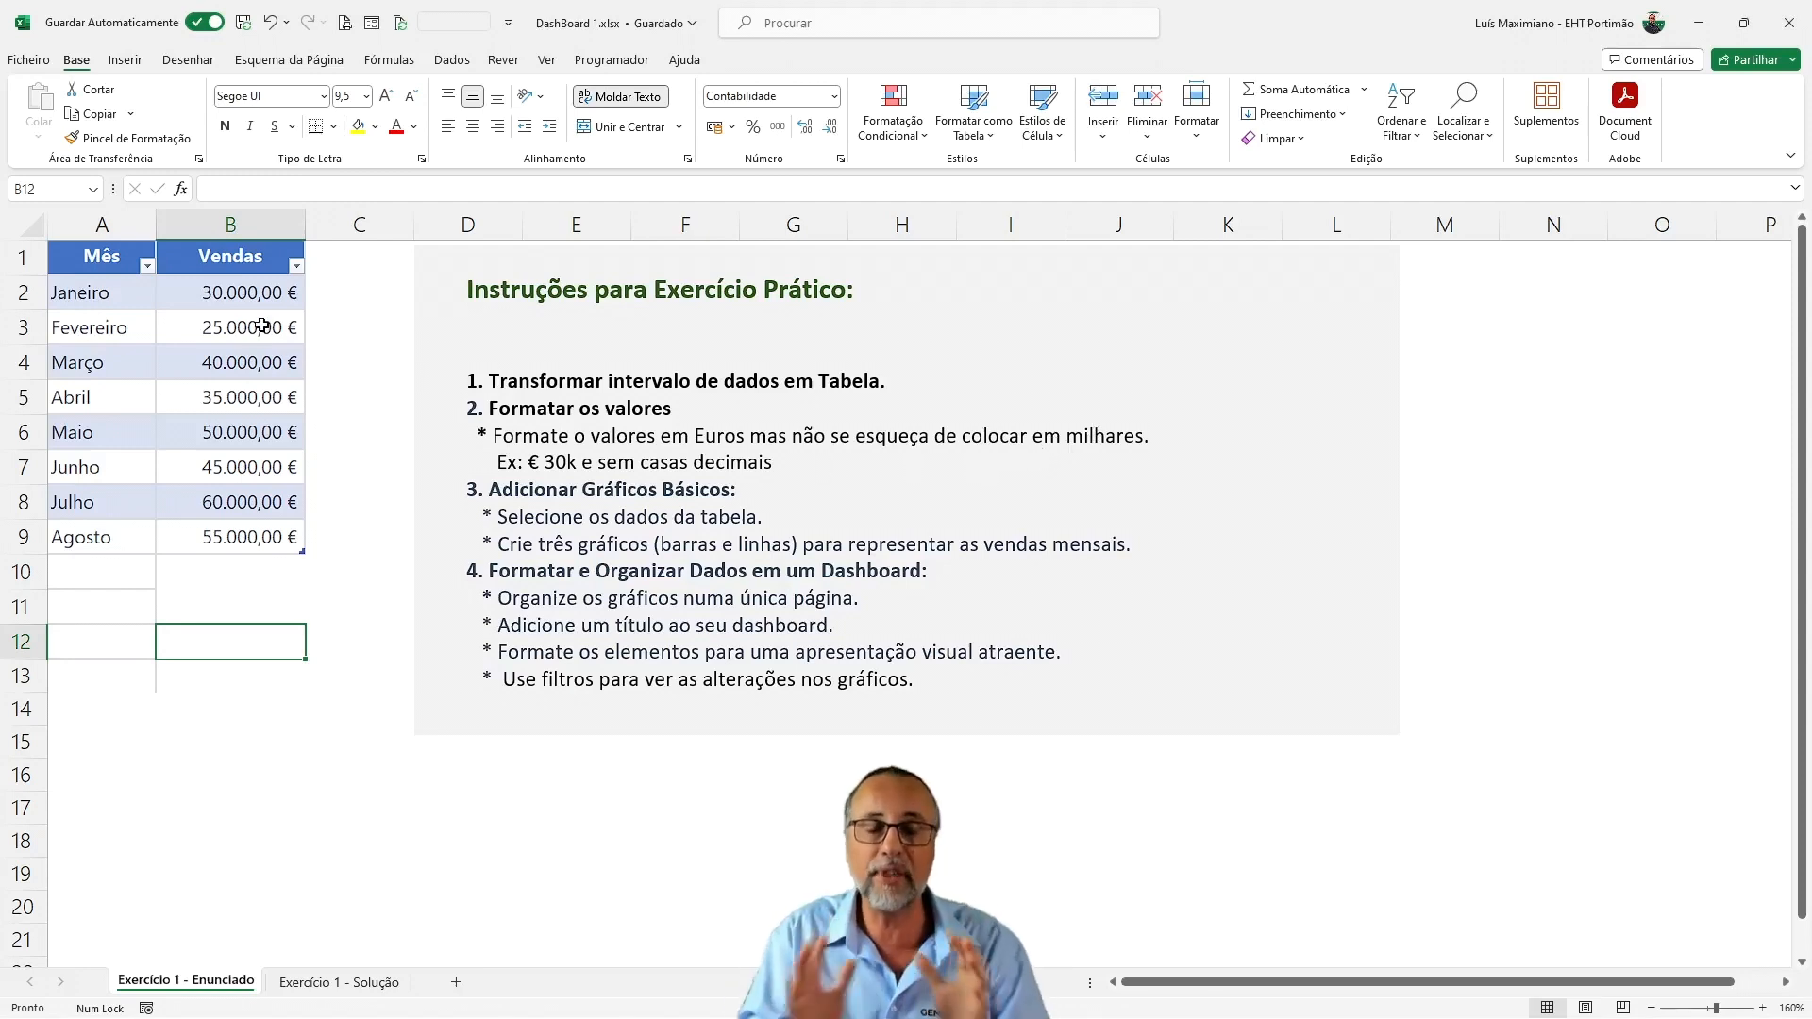
Select the Vendas values in B2:B9 and view their number format settings without changing them
{"action": "left_click_drag", "start_coordinate": [212, 290], "coordinate": [269, 512]}
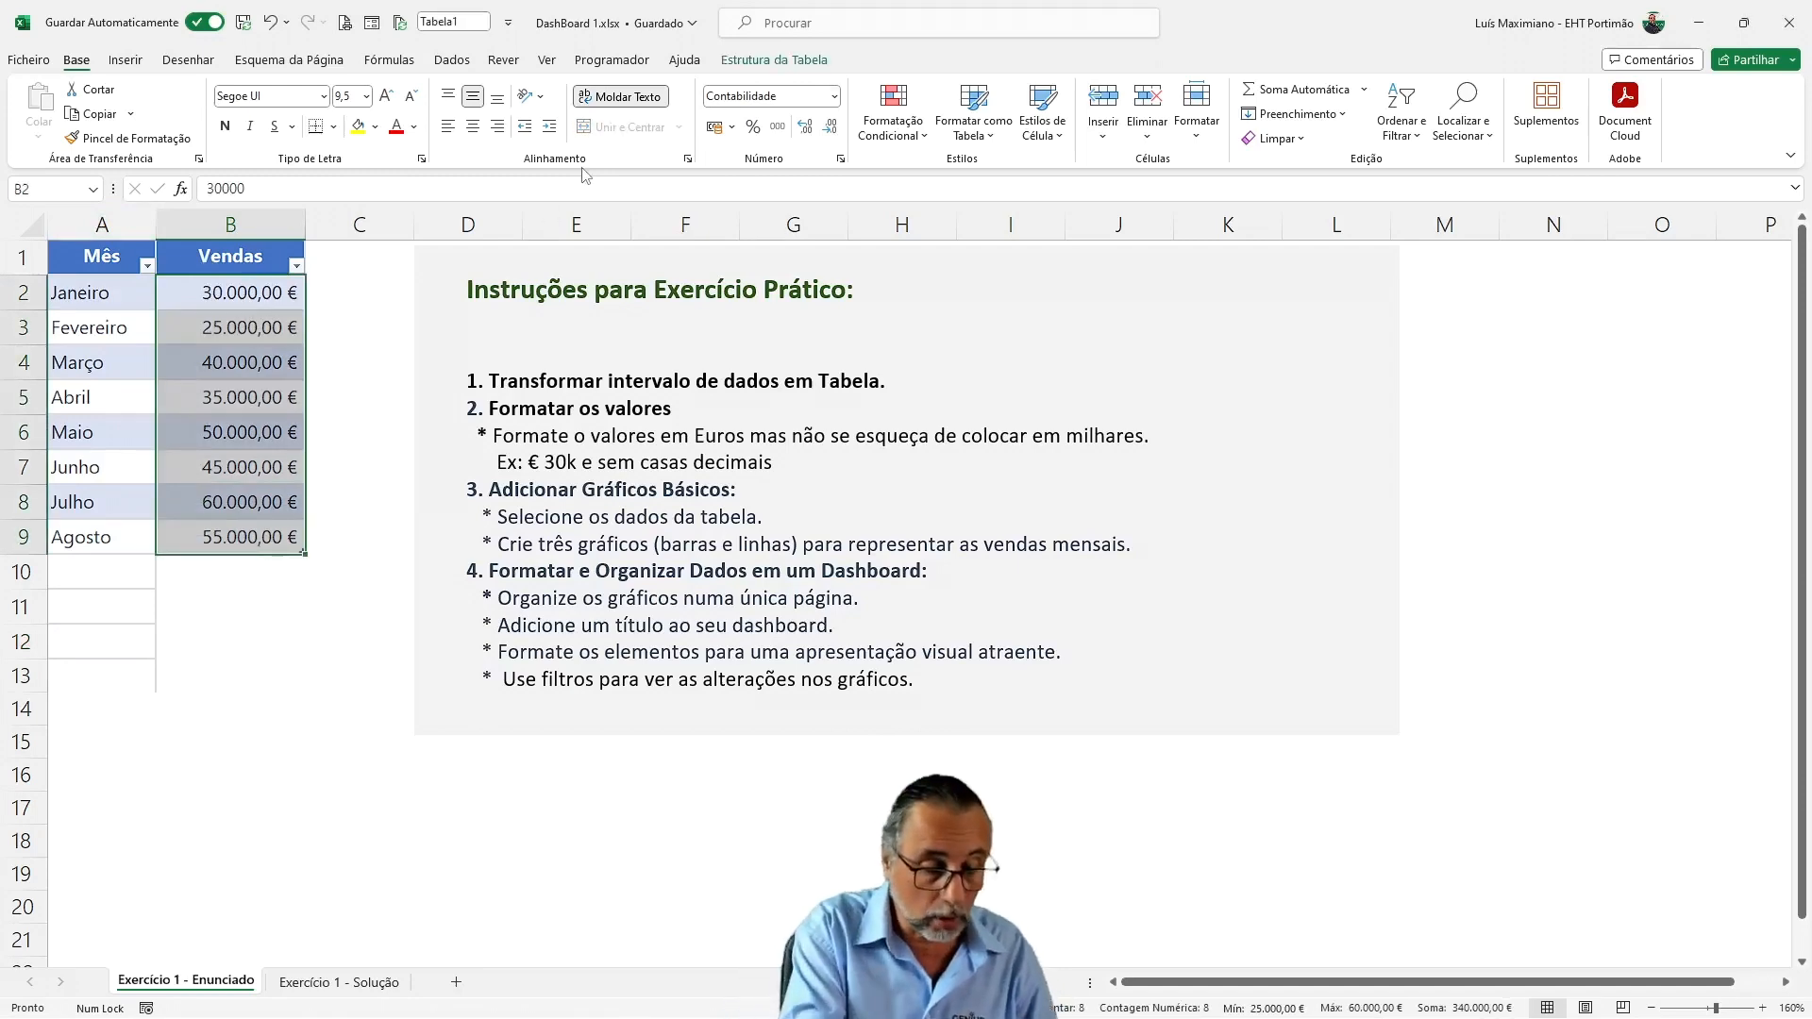
{"action": "key", "text": "ctrl+1"}
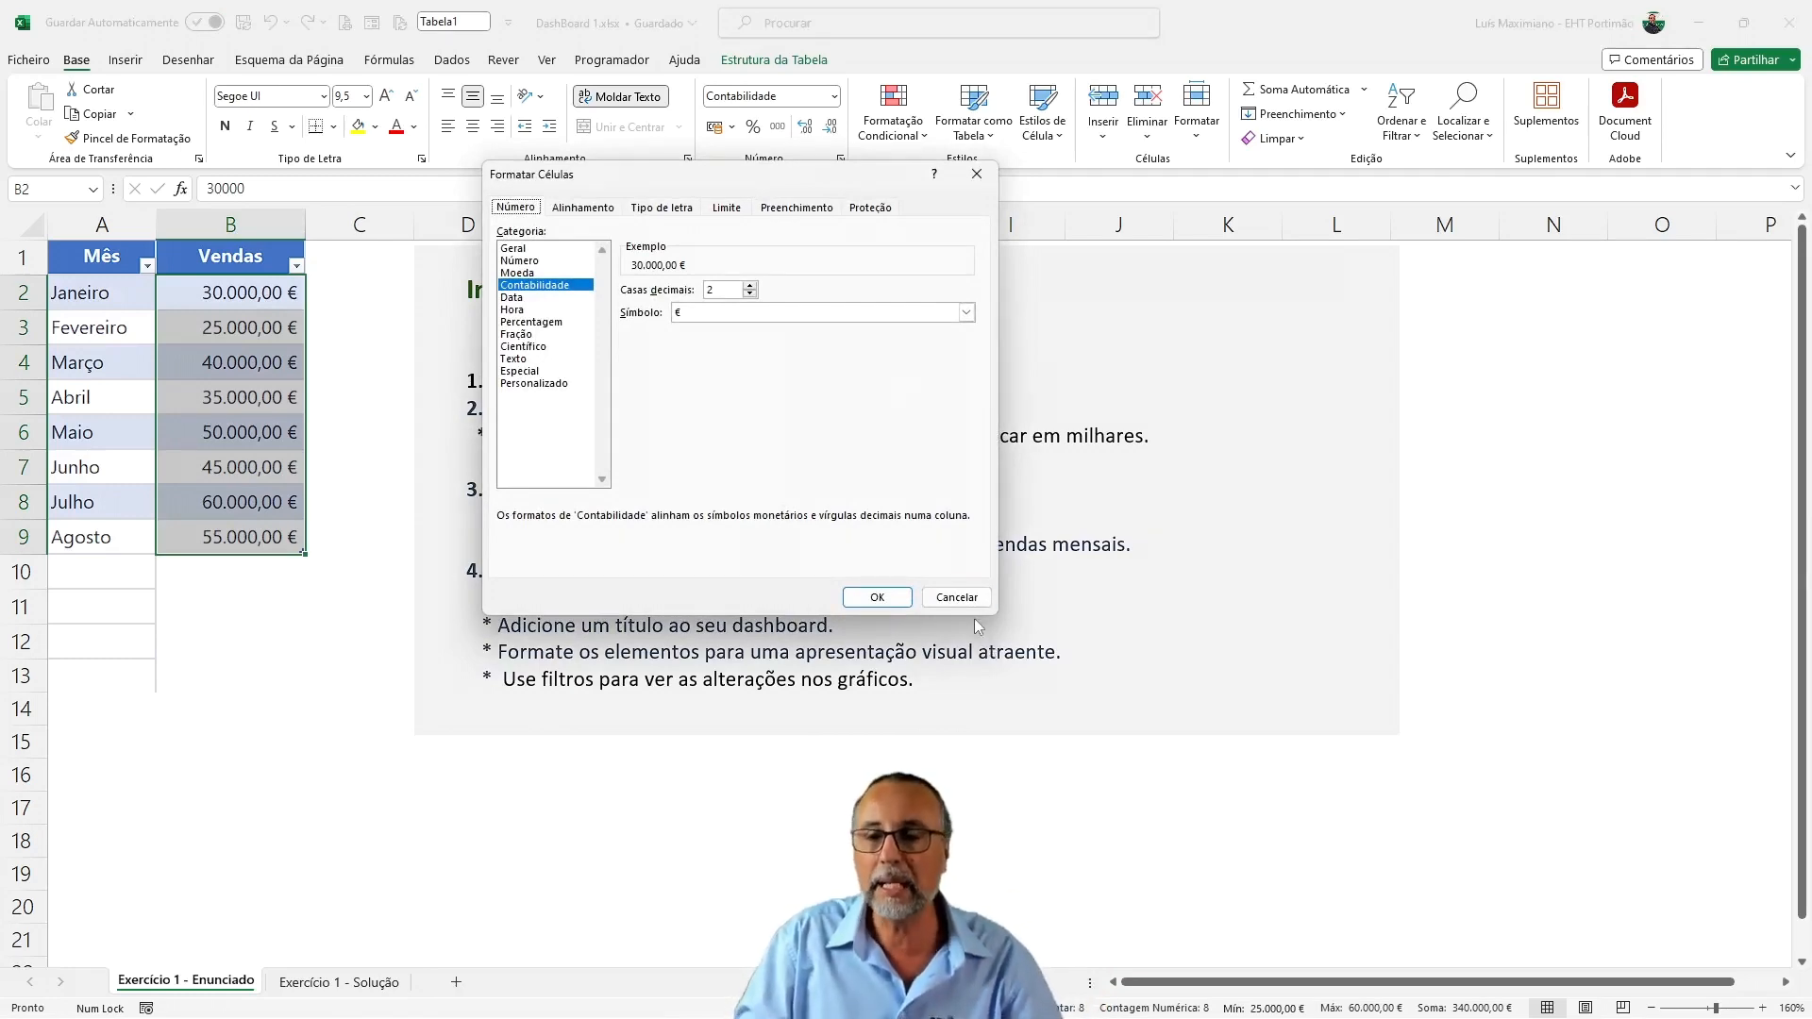
{"action": "left_click", "coordinate": [956, 597]}
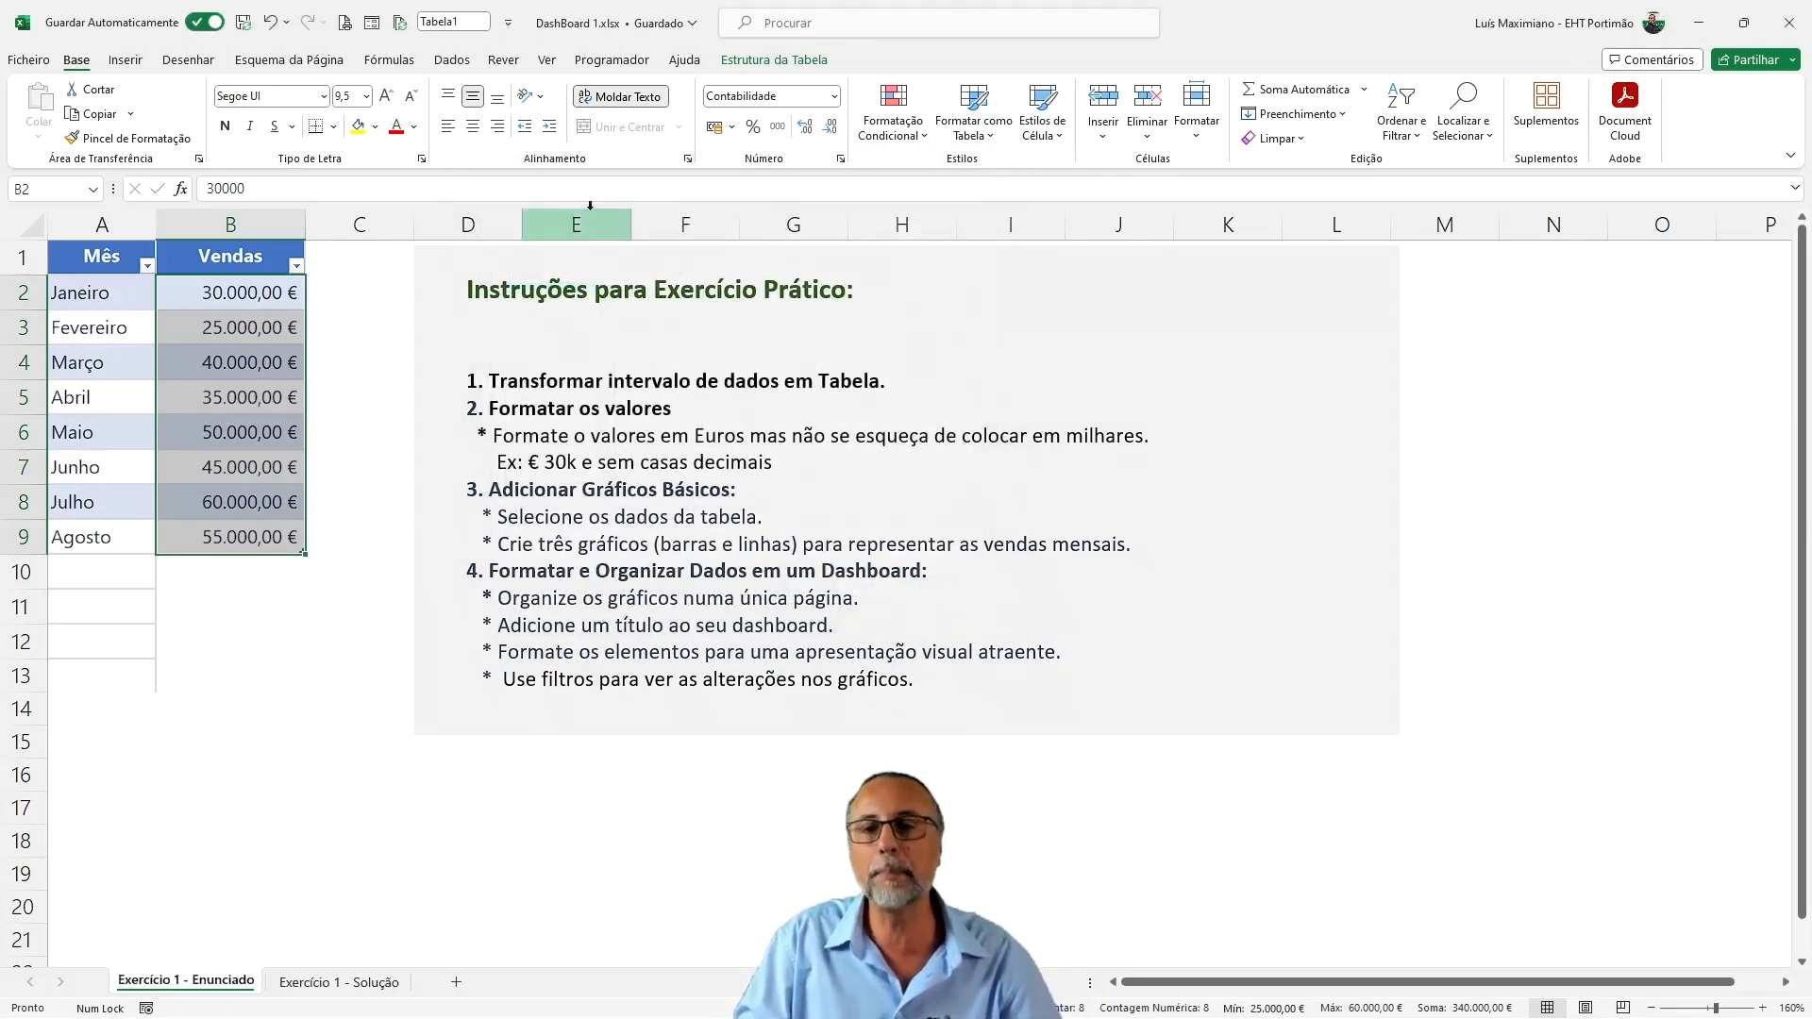
Apply the custom number format € #." k" to the Vendas values in B2:B9
{"action": "left_click", "coordinate": [841, 160]}
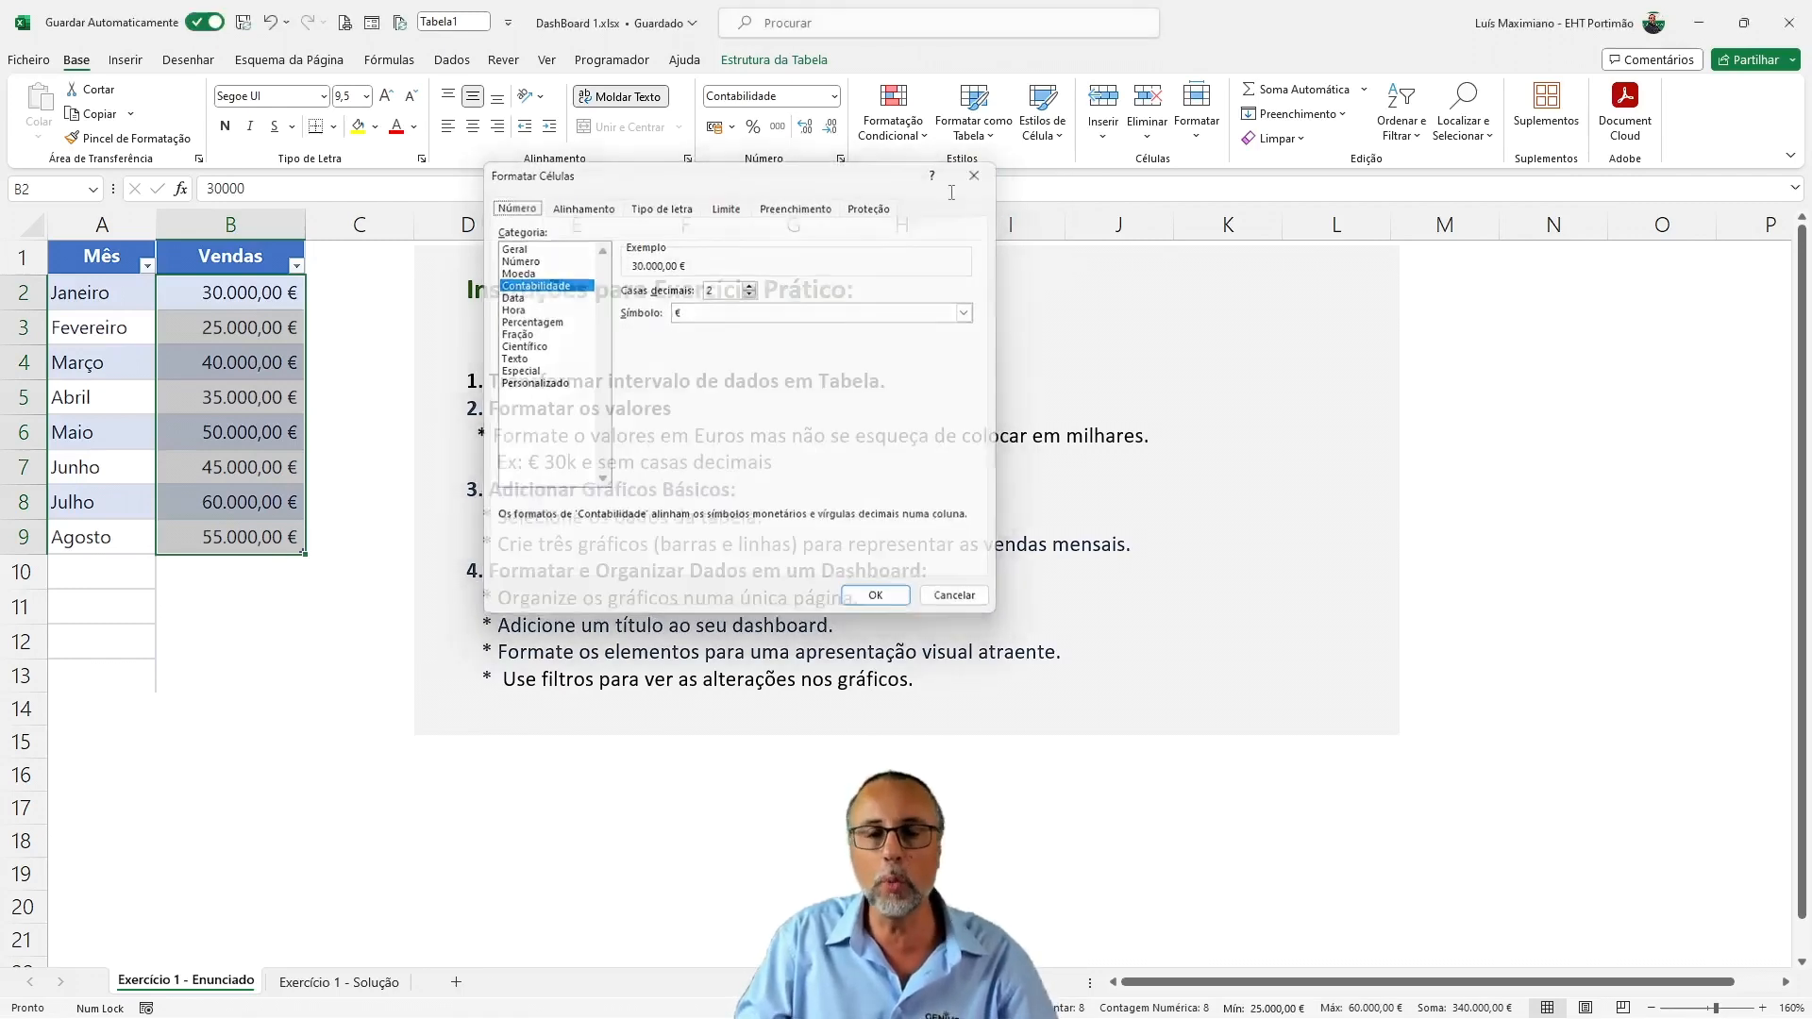
{"action": "left_click", "coordinate": [974, 174]}
{"action": "right_click", "coordinate": [241, 377]}
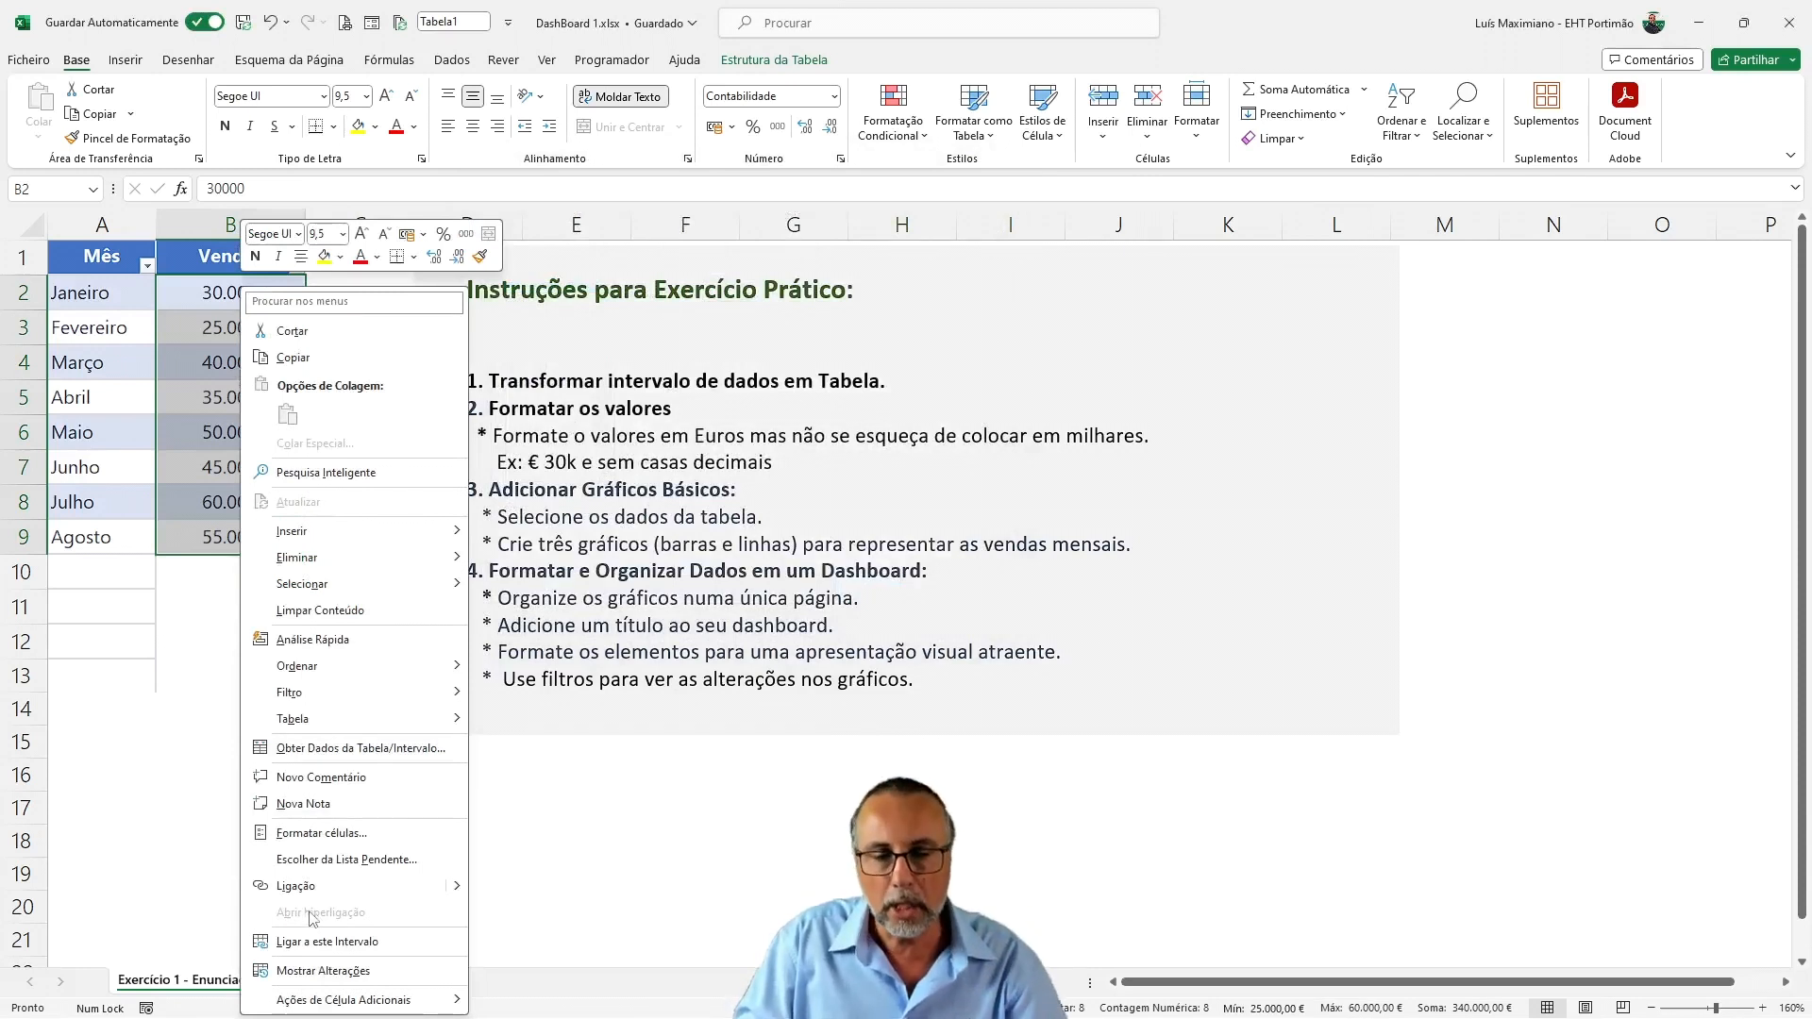
{"action": "left_click", "coordinate": [321, 834]}
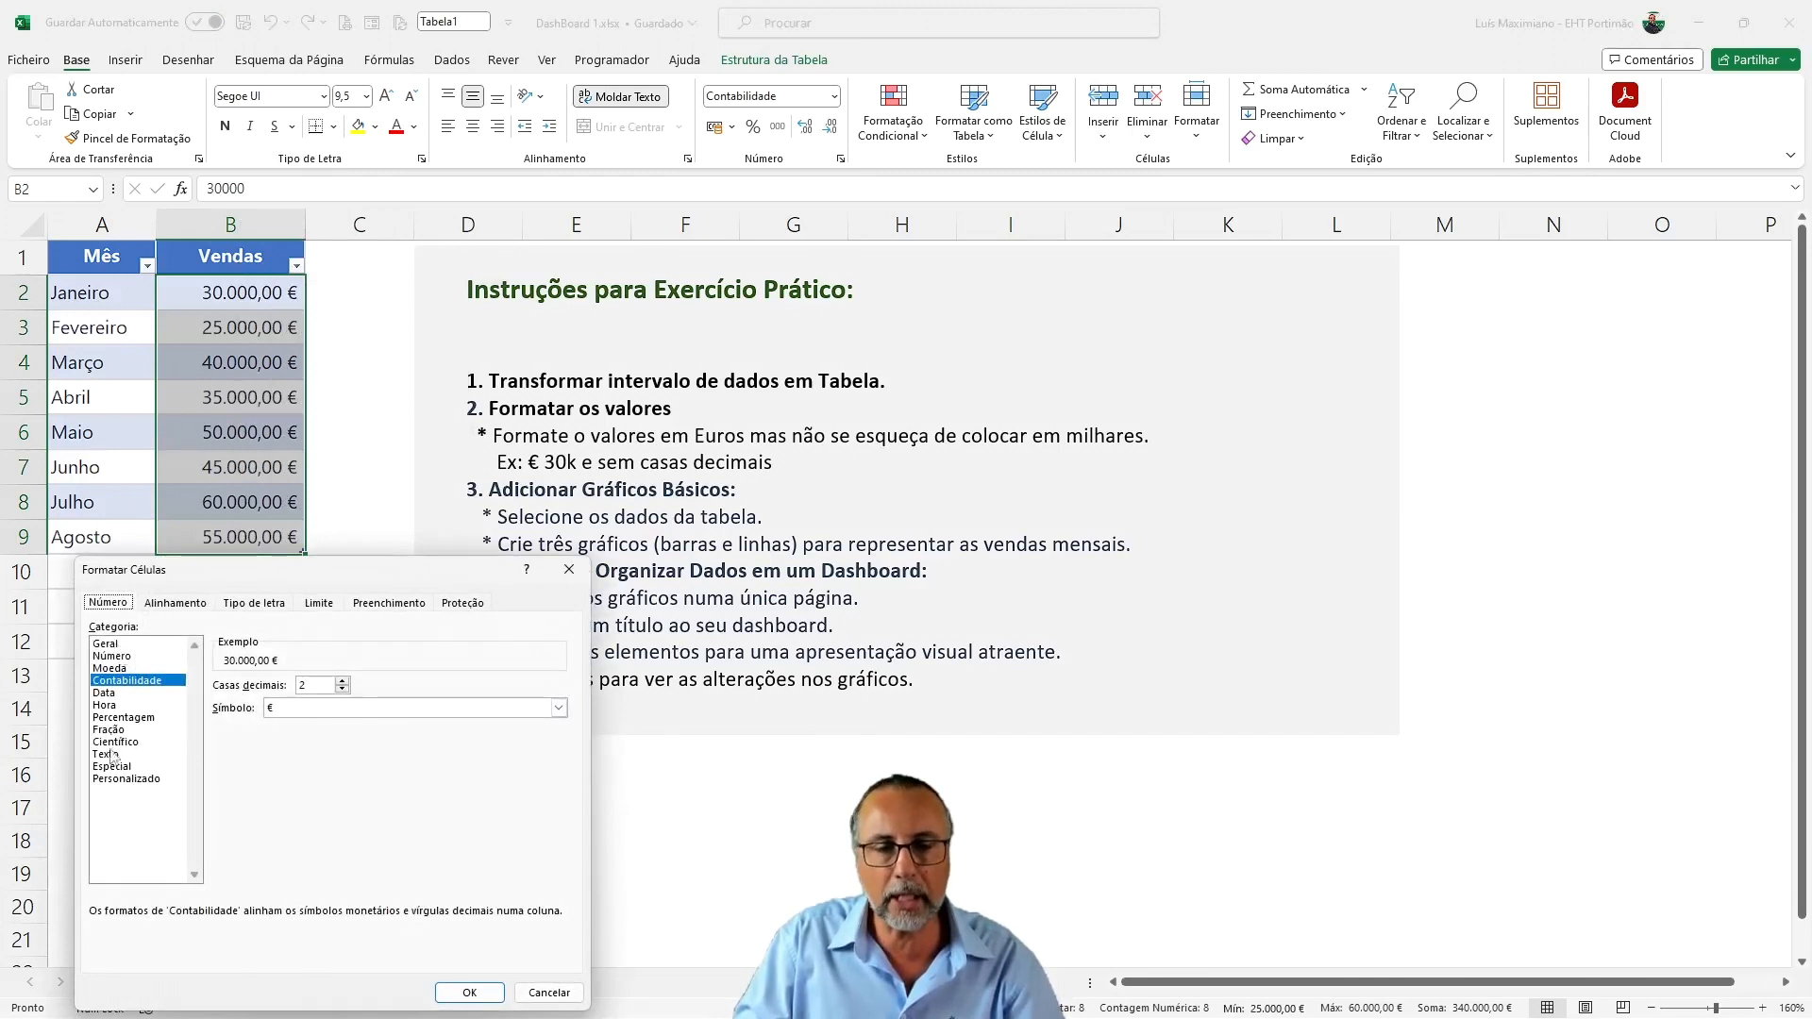
{"action": "left_click", "coordinate": [123, 777]}
{"action": "key", "text": "Tab"}
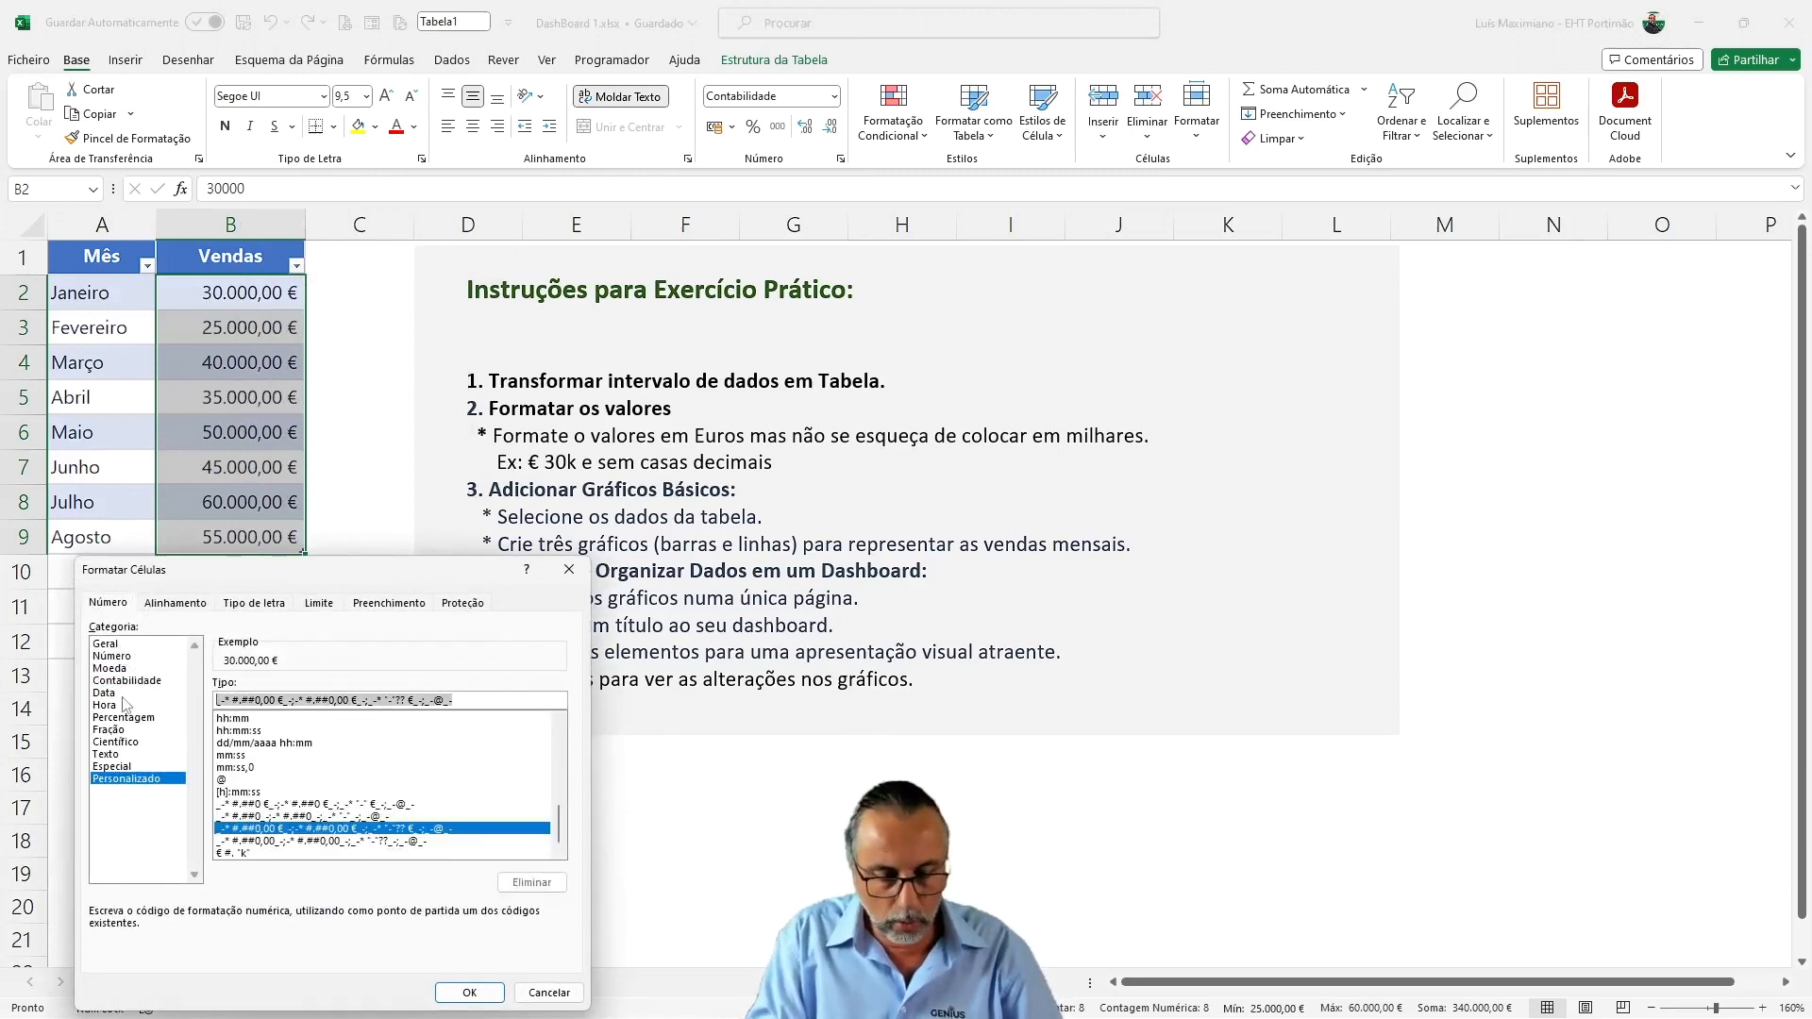
{"action": "type", "text": "€"}
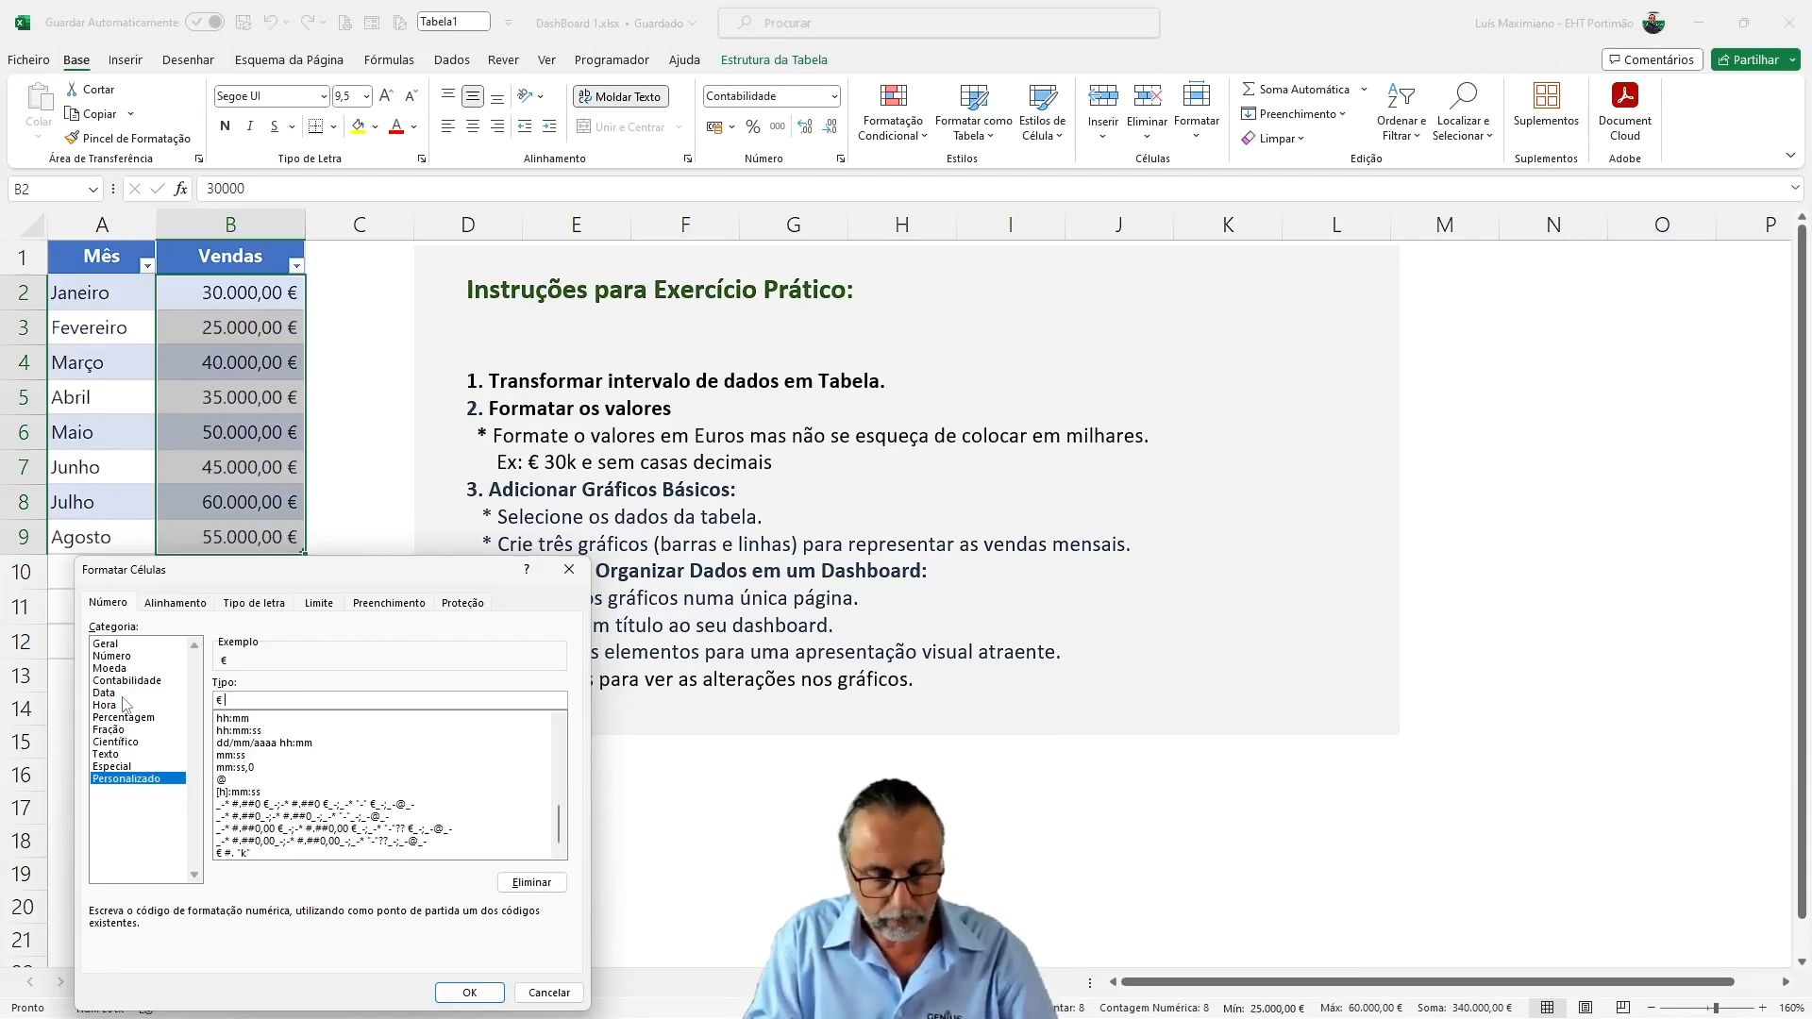
{"action": "type", "text": "#"}
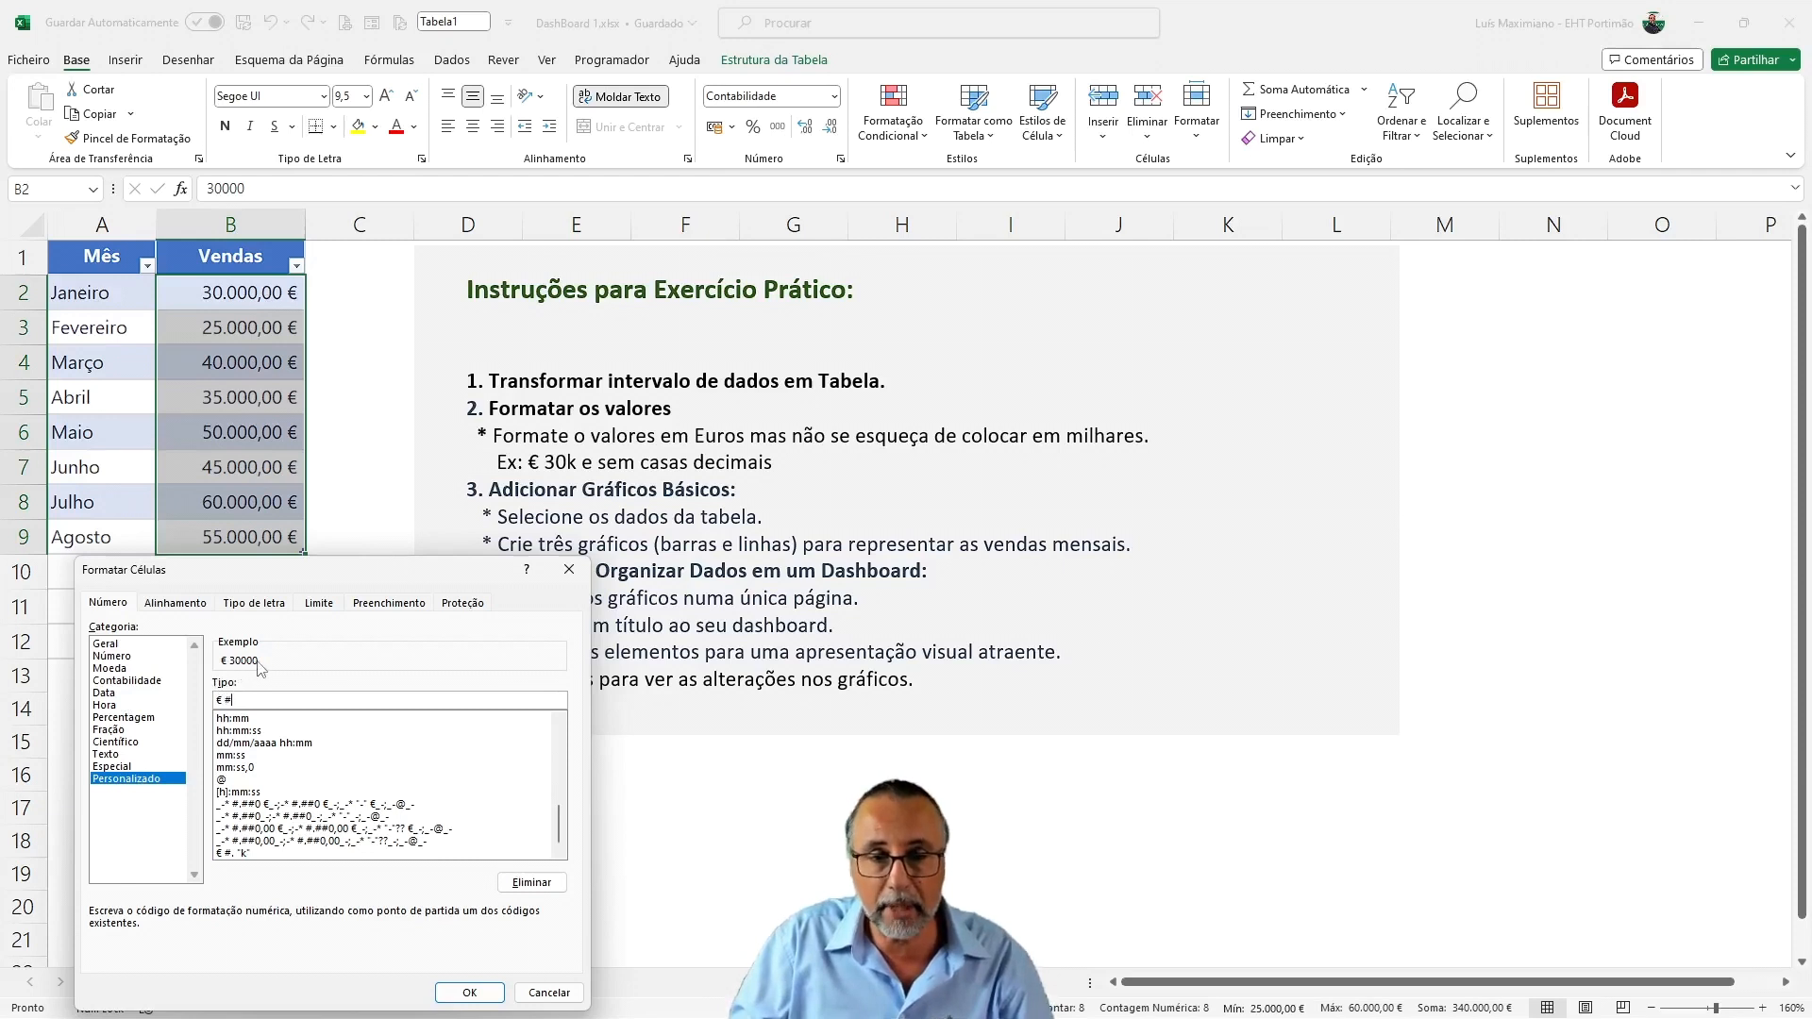
{"action": "type", "text": ",\" k"}
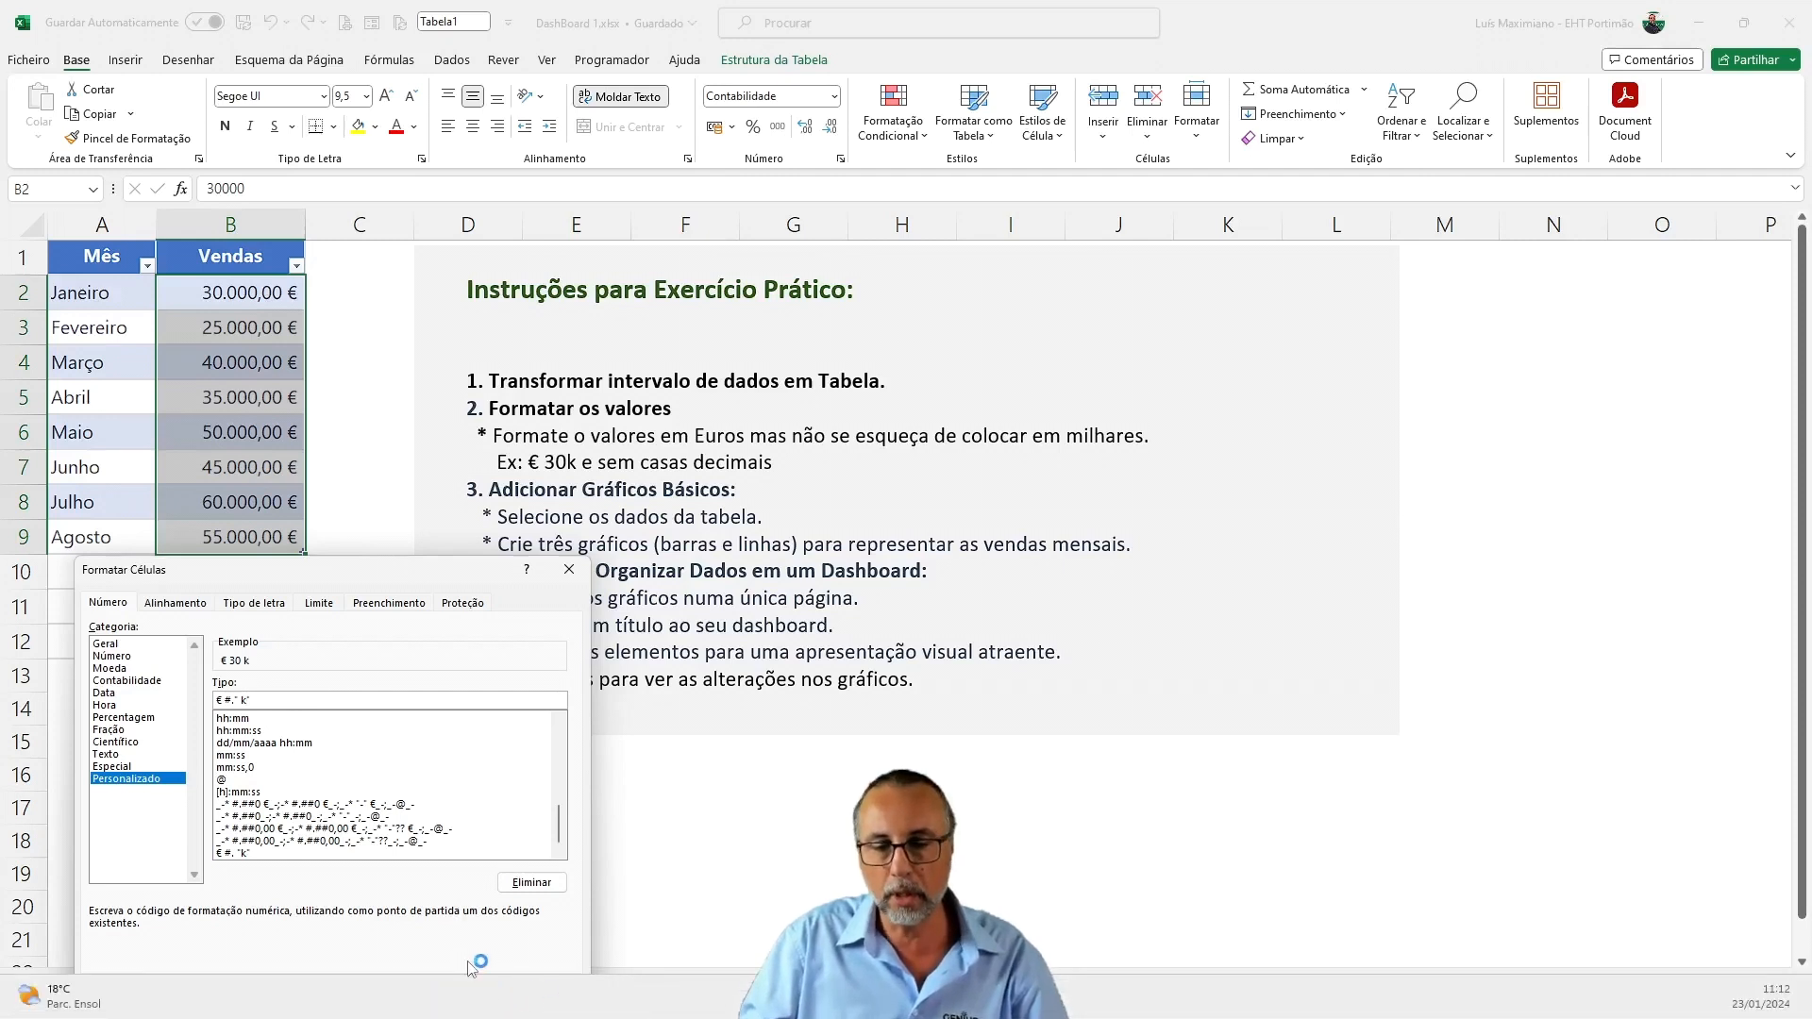
{"action": "left_click", "coordinate": [469, 992]}
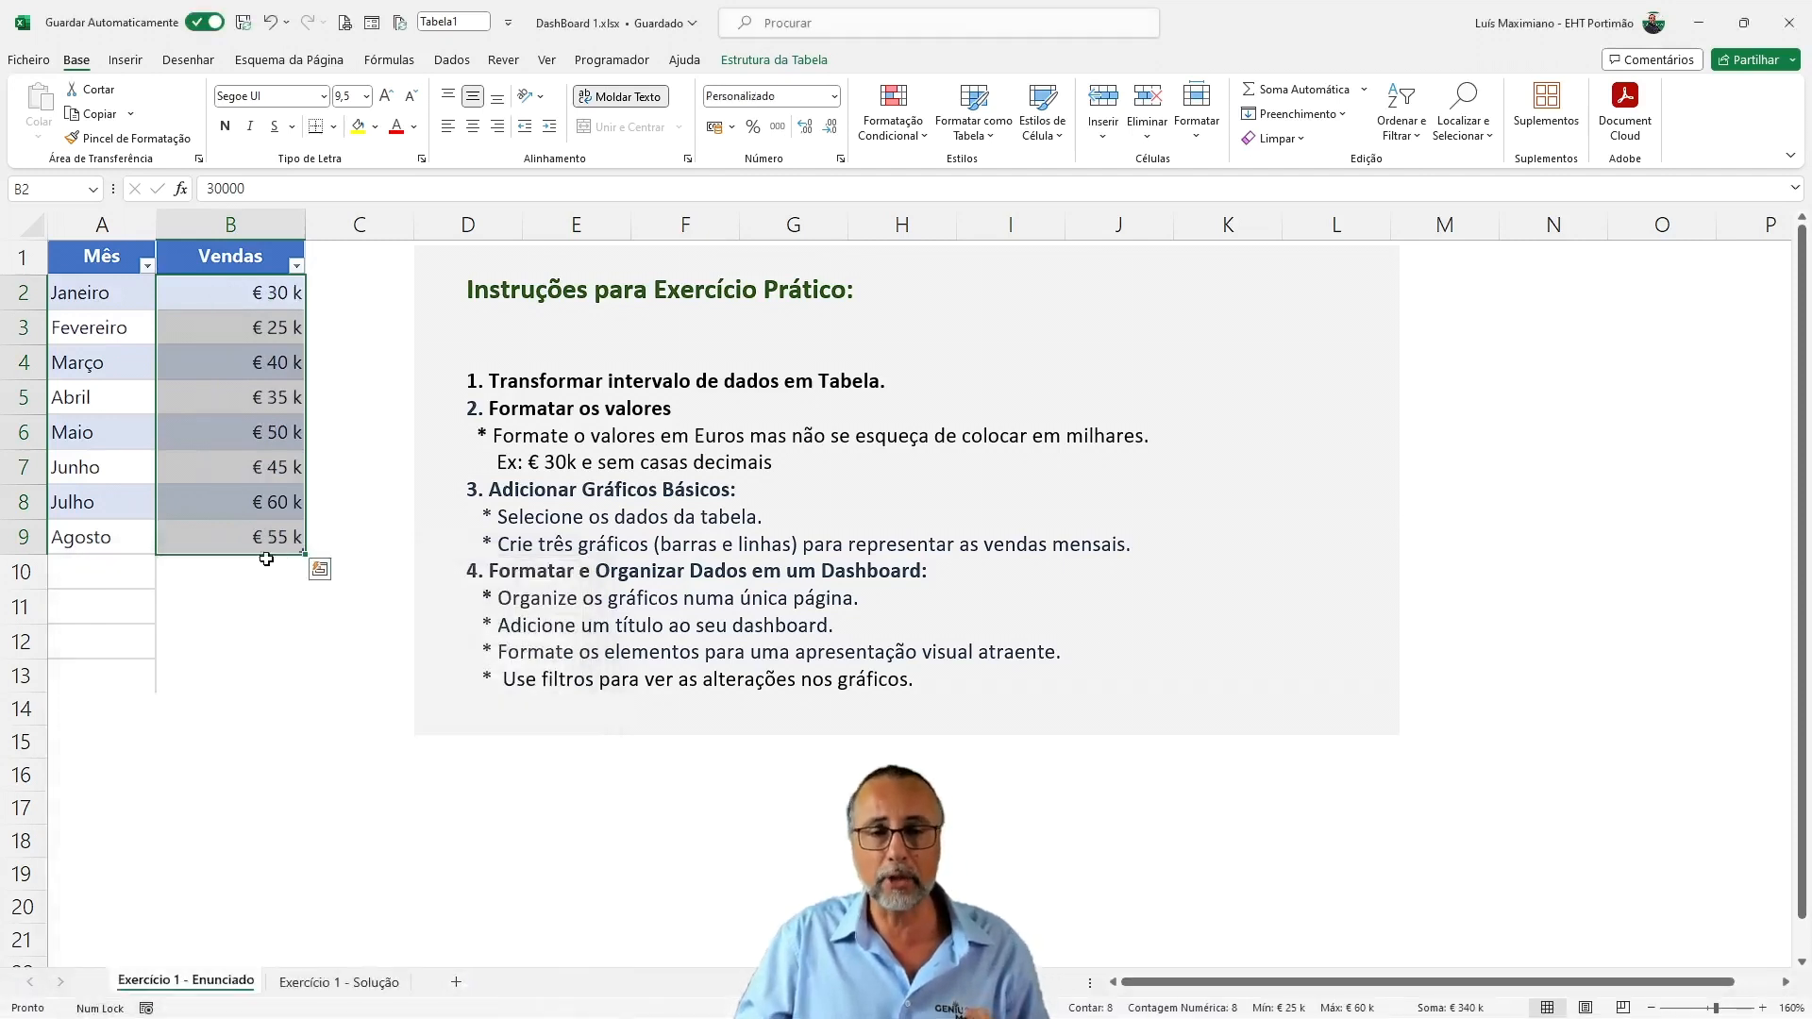
Enter 37 as the Junho sales value in B7, and correct it to 37000
{"action": "key", "text": "alt"}
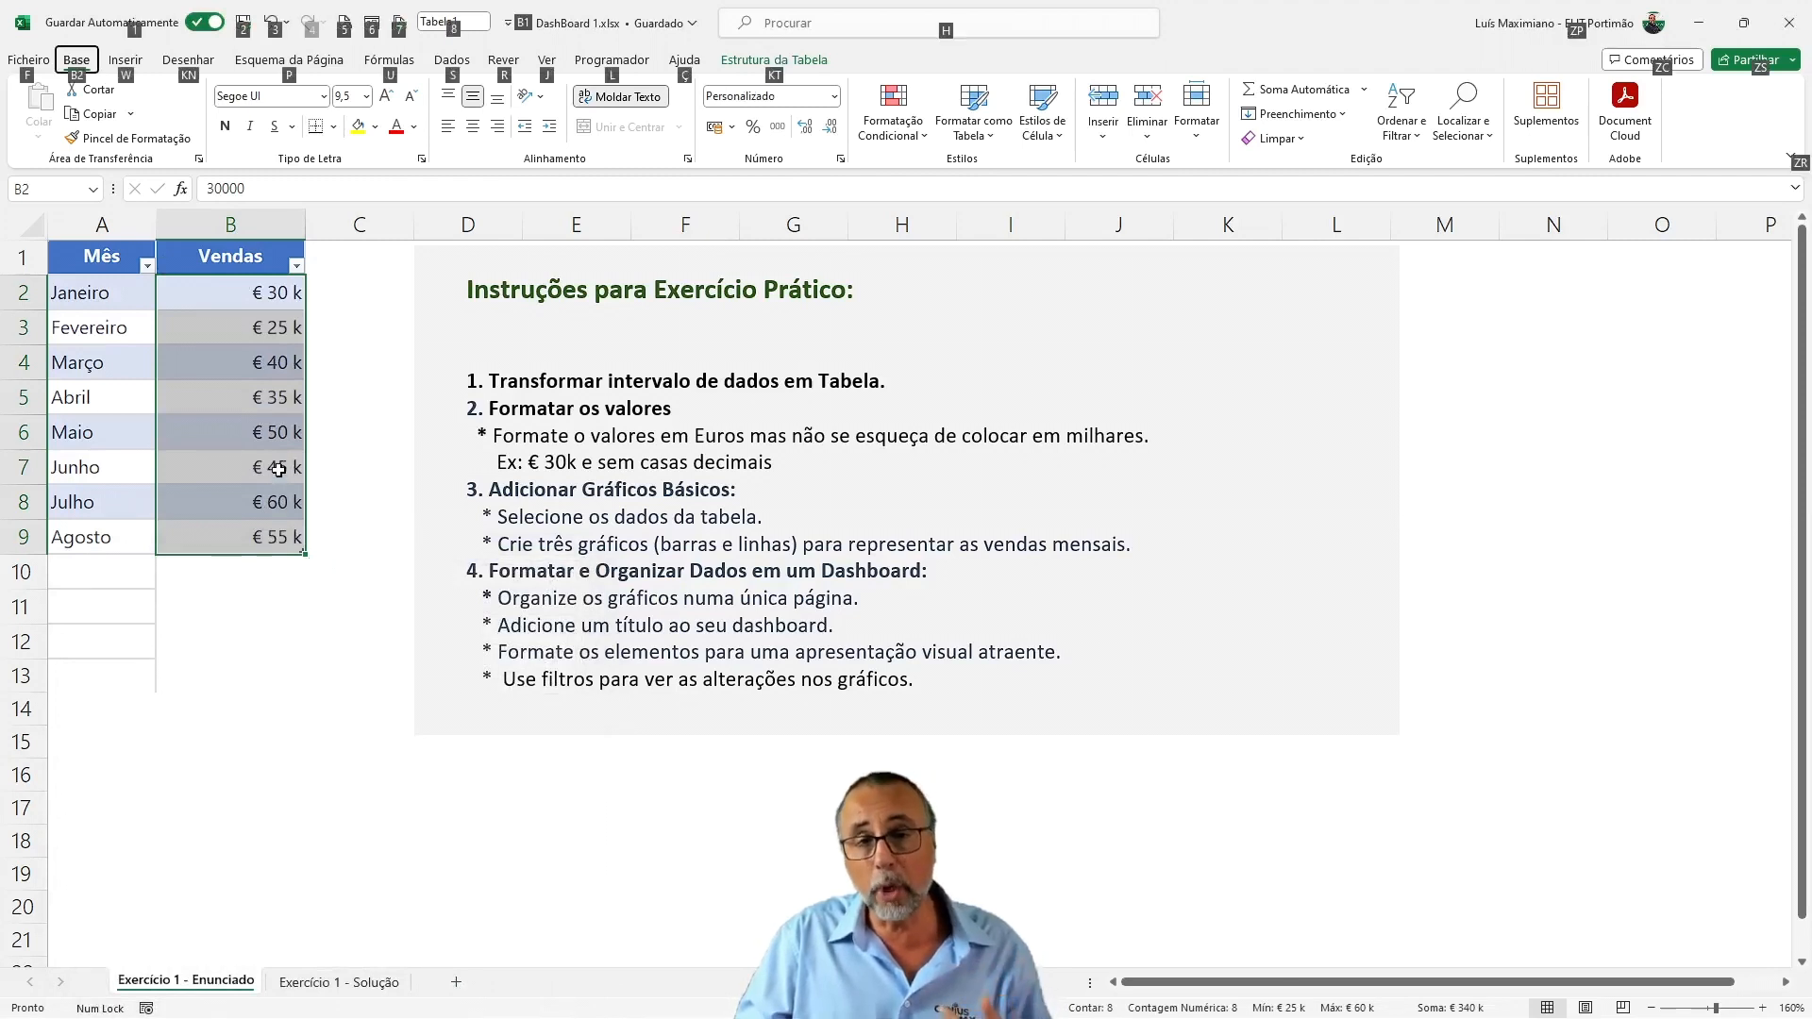
{"action": "left_click", "coordinate": [278, 469]}
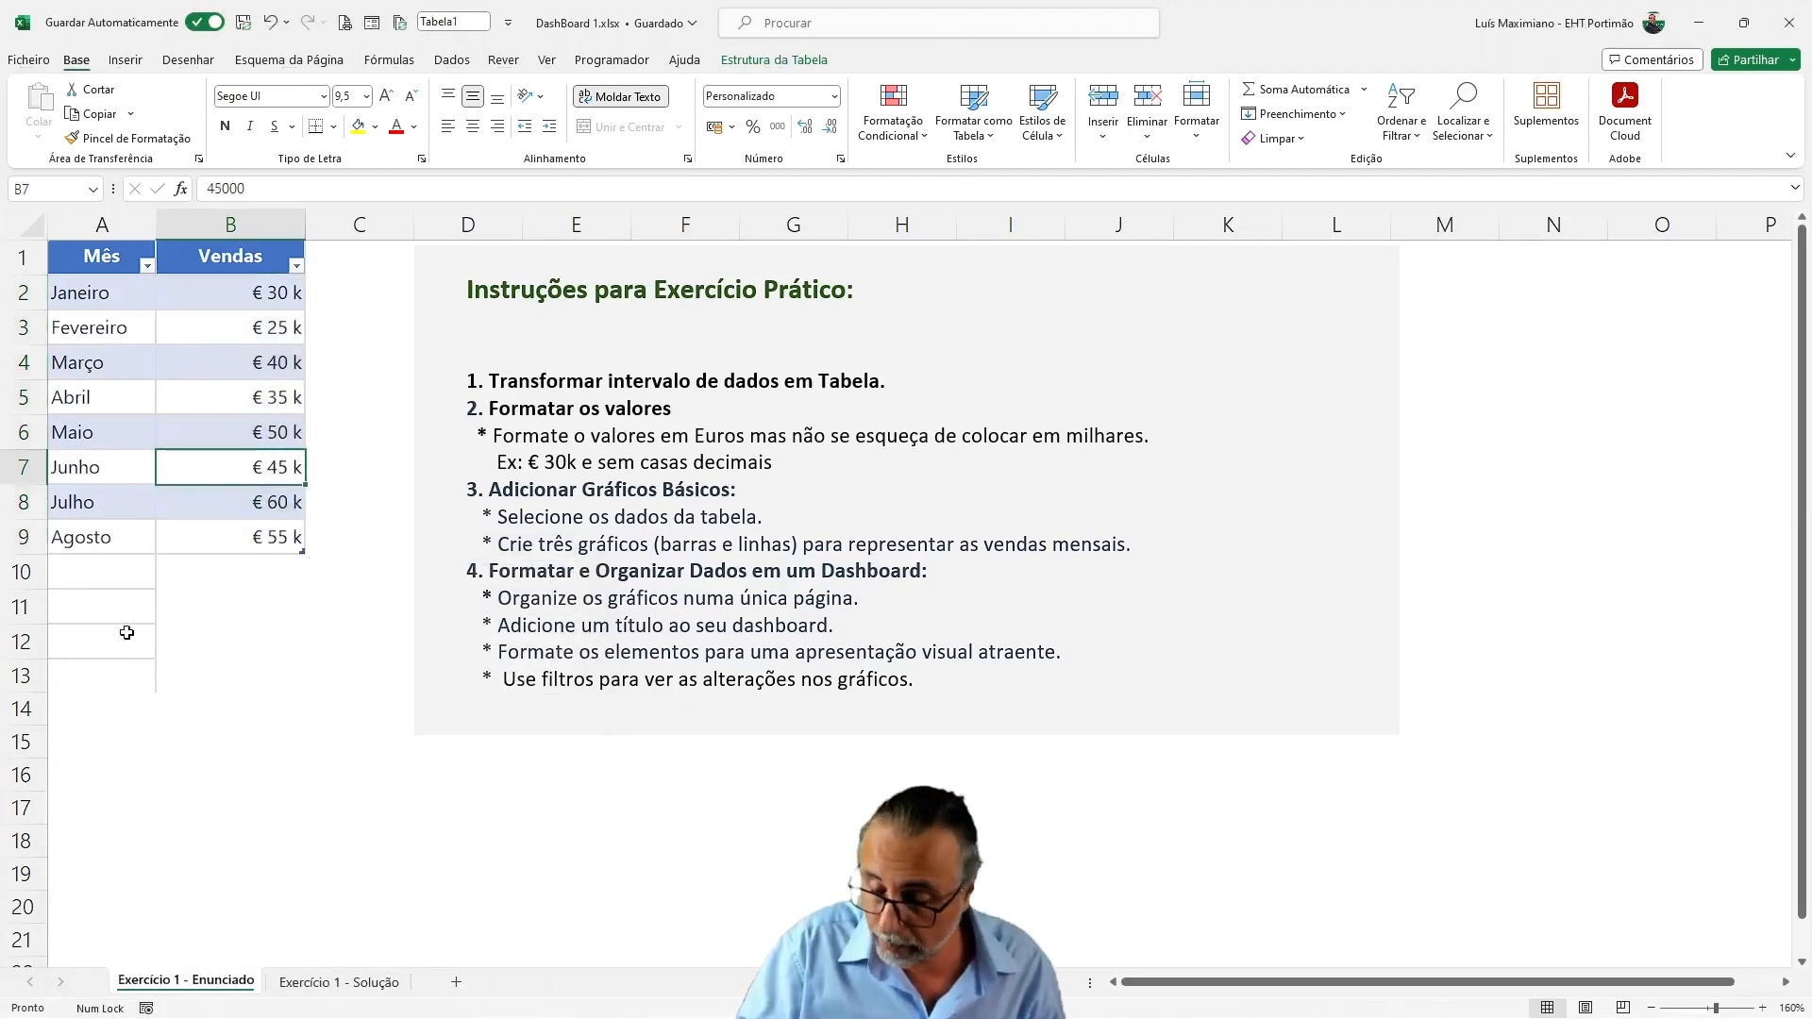
{"action": "type", "text": "47"}
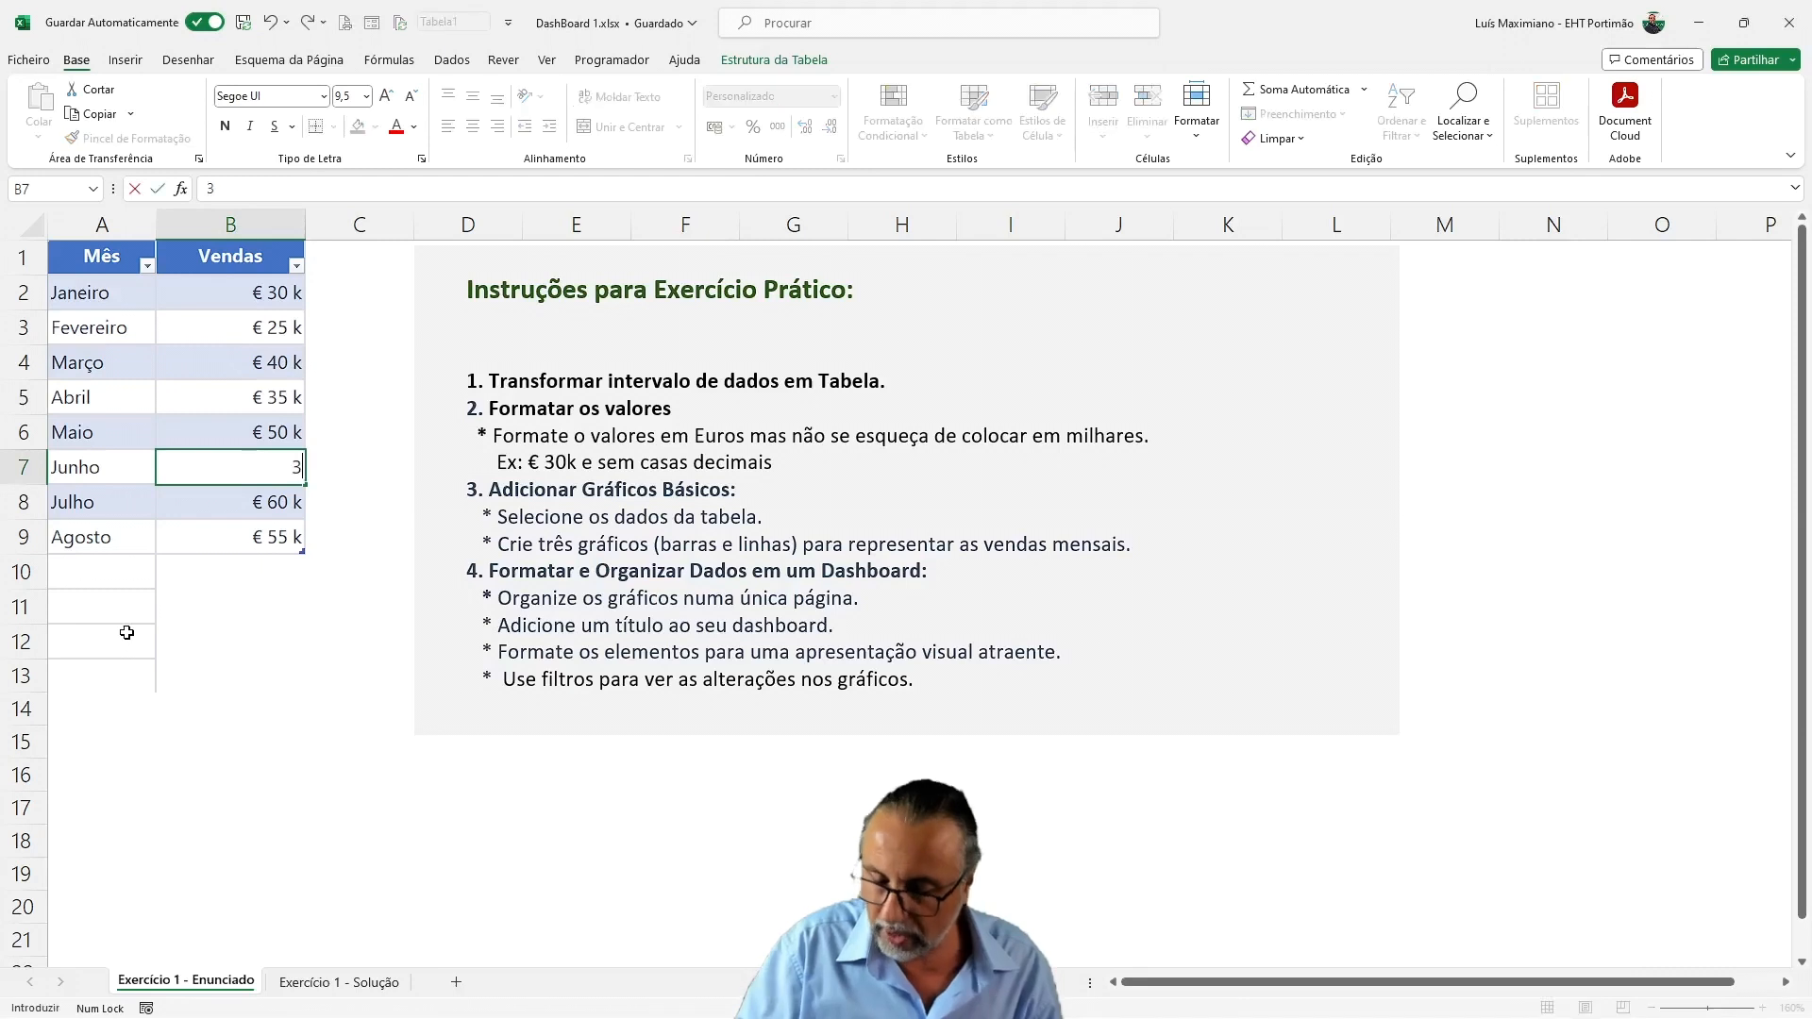
{"action": "key", "text": "Return"}
{"action": "key", "text": "Up"}
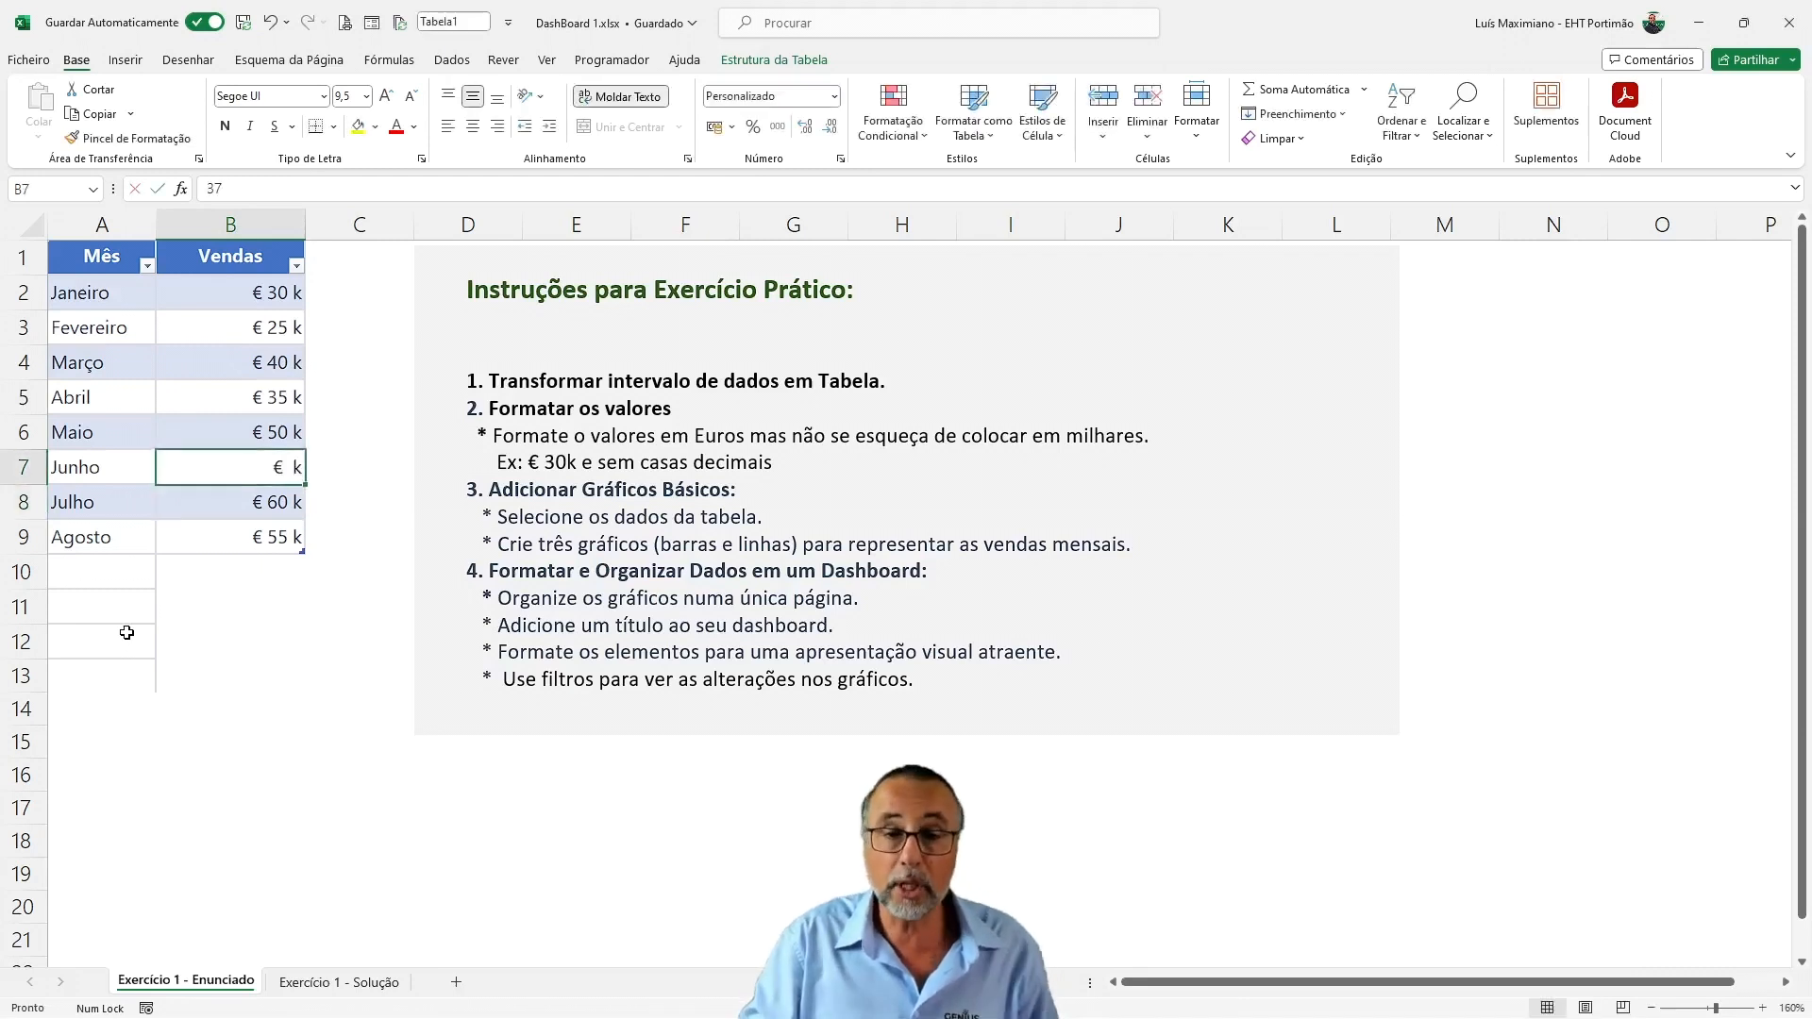
{"action": "key", "text": "F2"}
{"action": "type", "text": "000"}
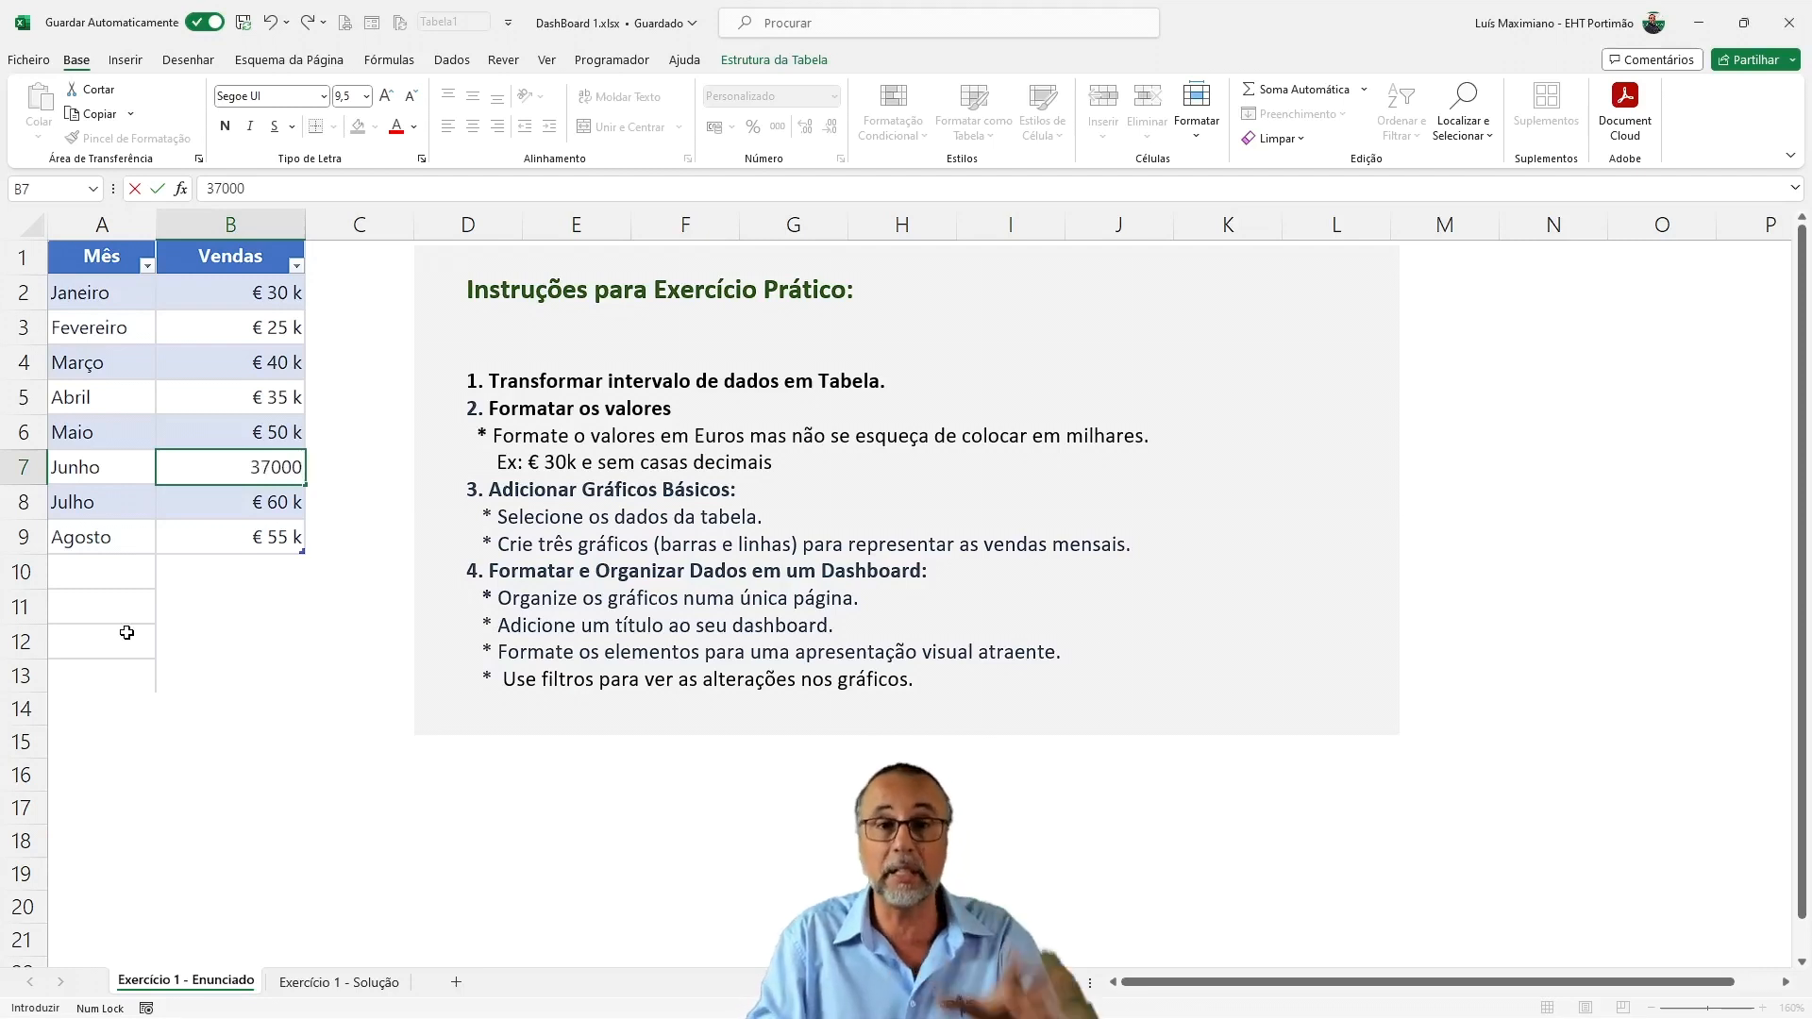
{"action": "key", "text": "Return"}
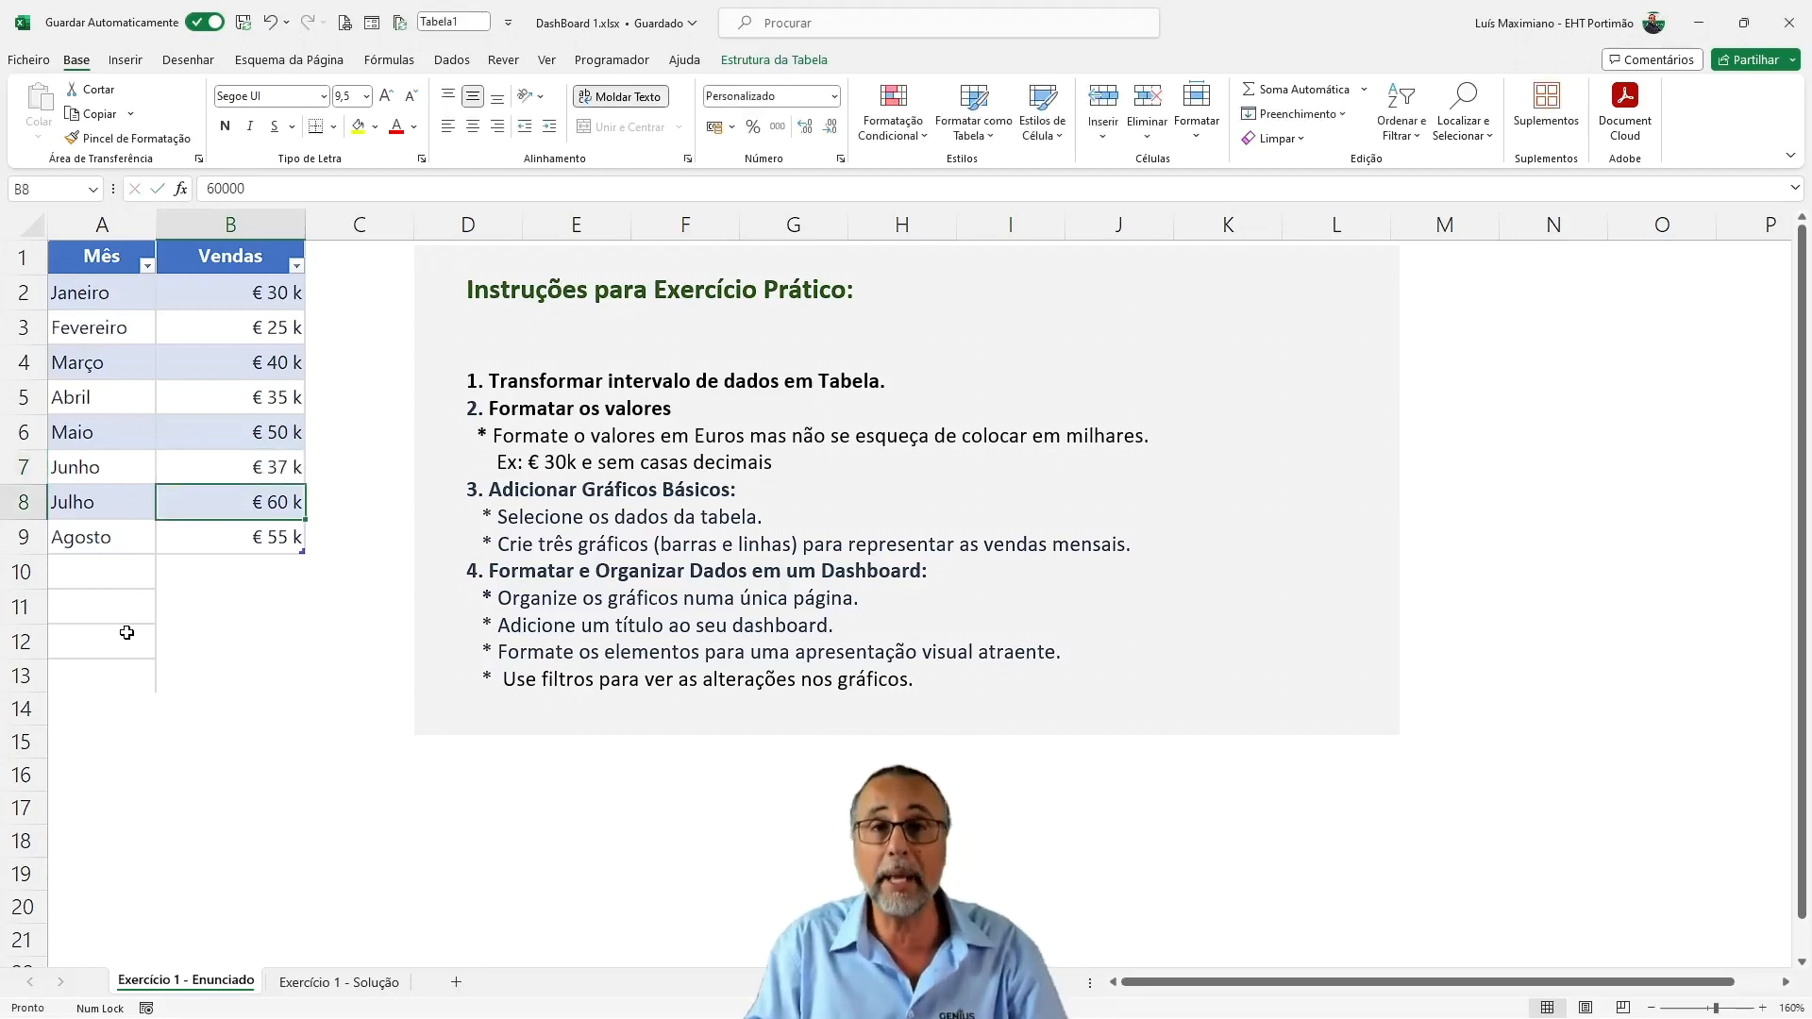
Restore the Junho sales value in B7 to 45000
{"action": "key", "text": "Up"}
{"action": "type", "text": "45000"}
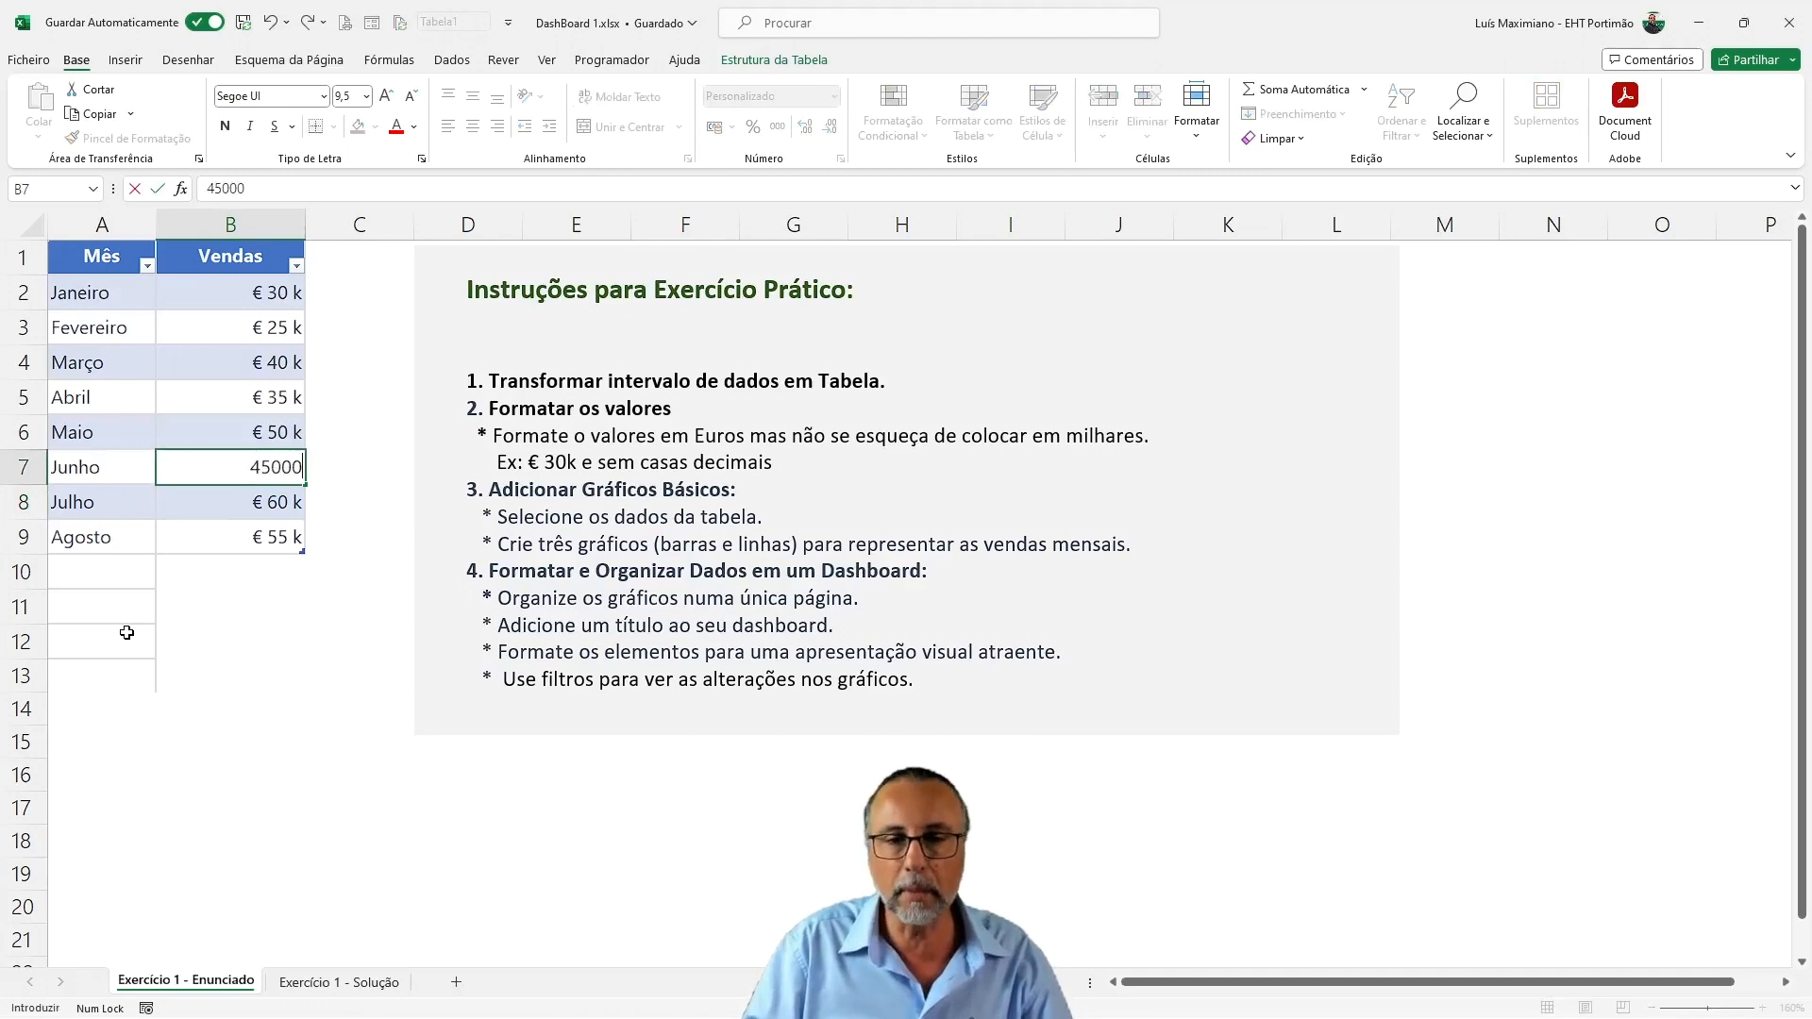
{"action": "key", "text": "Return"}
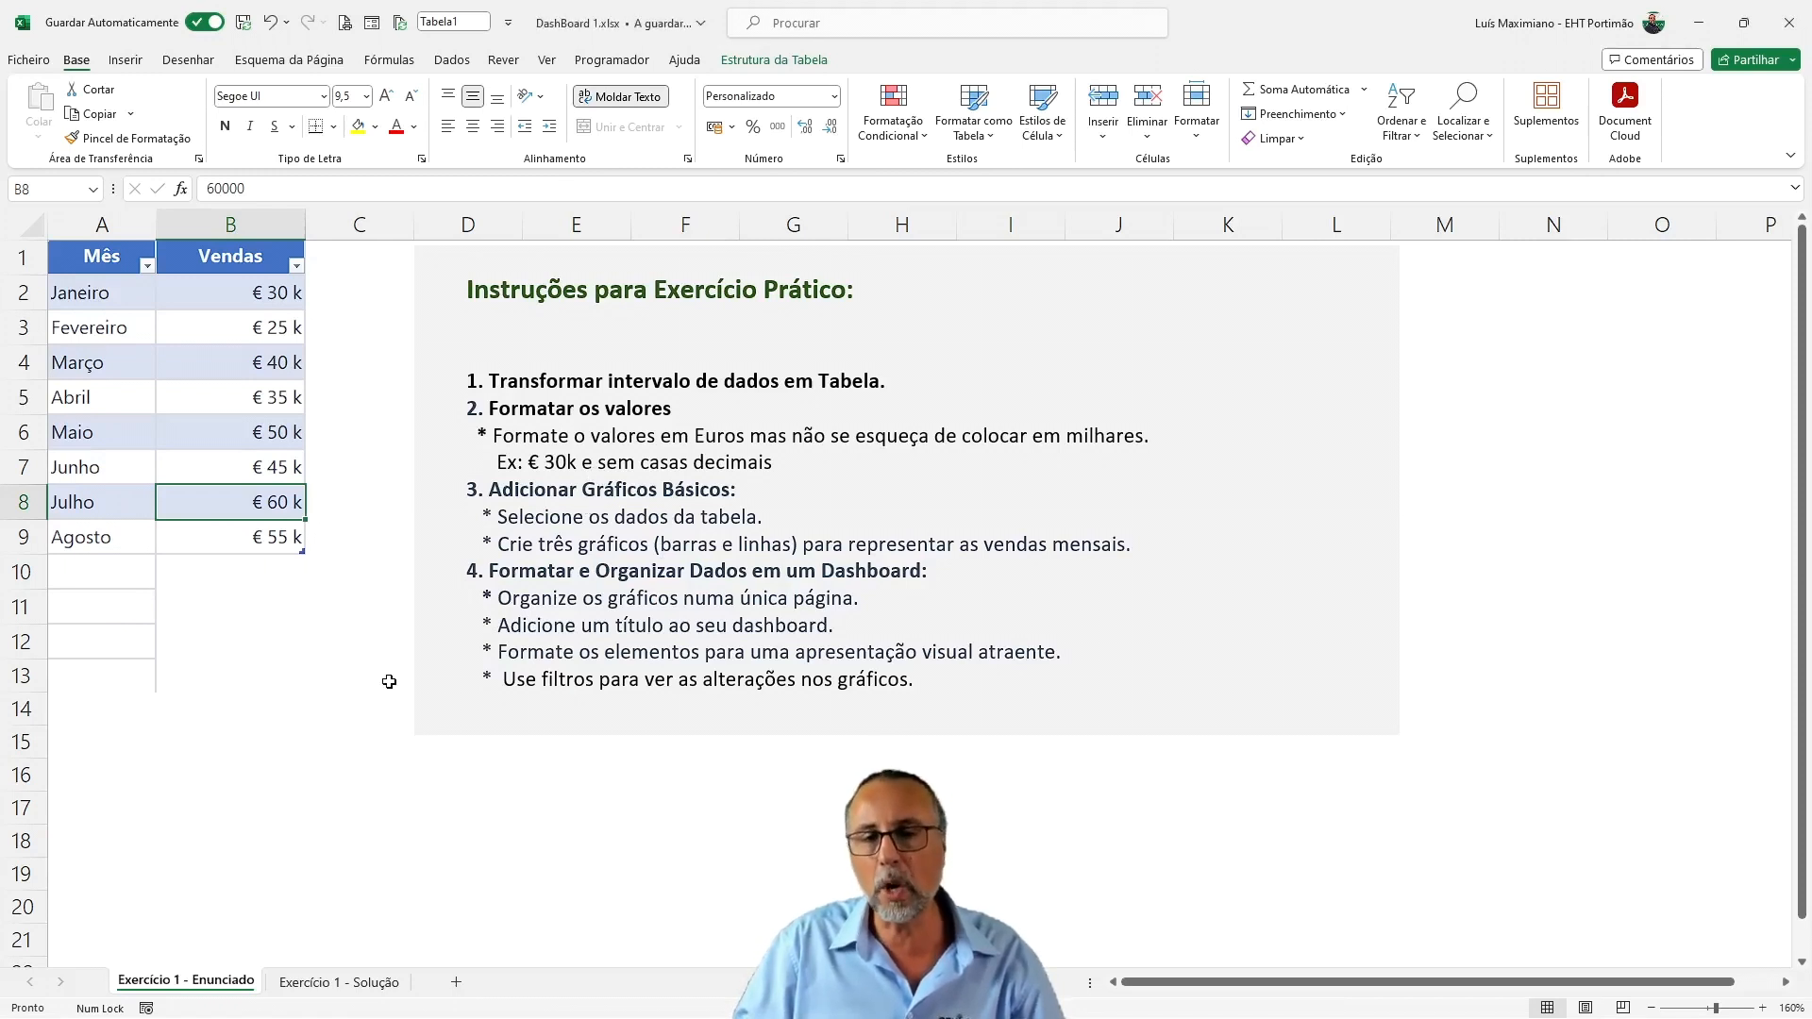
Select the table data A2:B9 and add a new worksheet named Dashboard
{"action": "left_click_drag", "start_coordinate": [84, 299], "coordinate": [236, 525]}
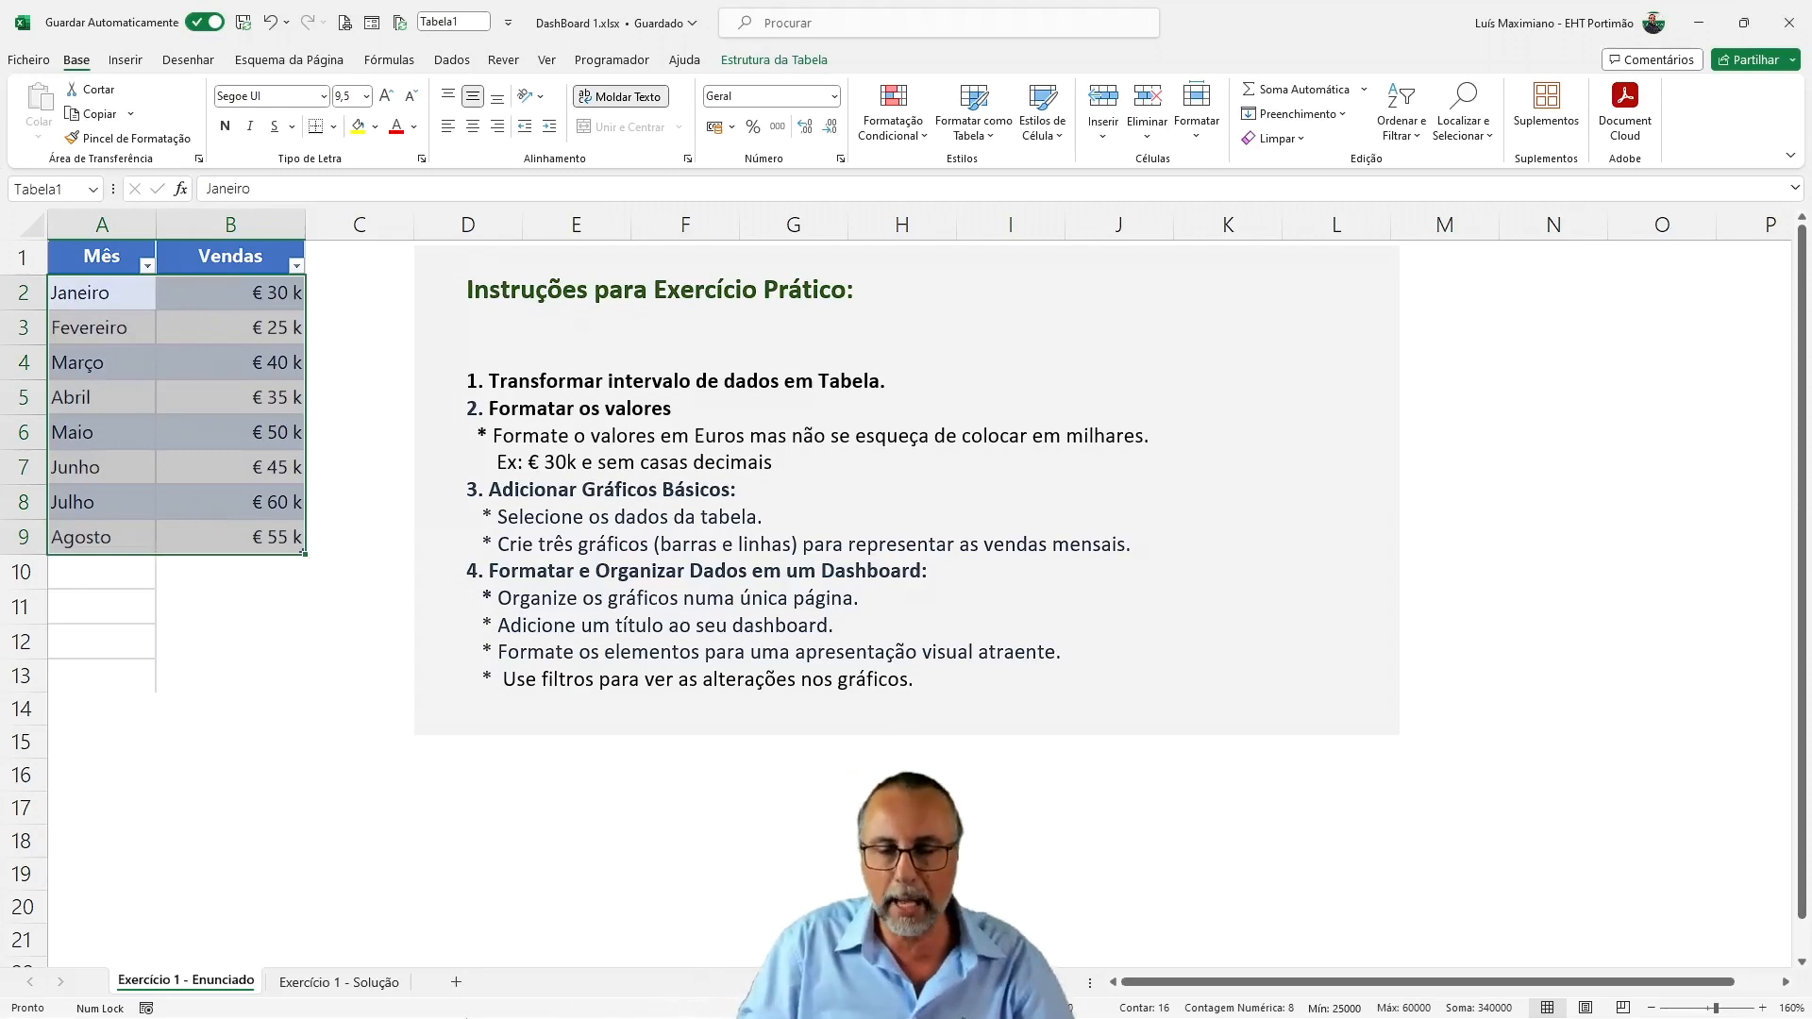
{"action": "left_click", "coordinate": [455, 981]}
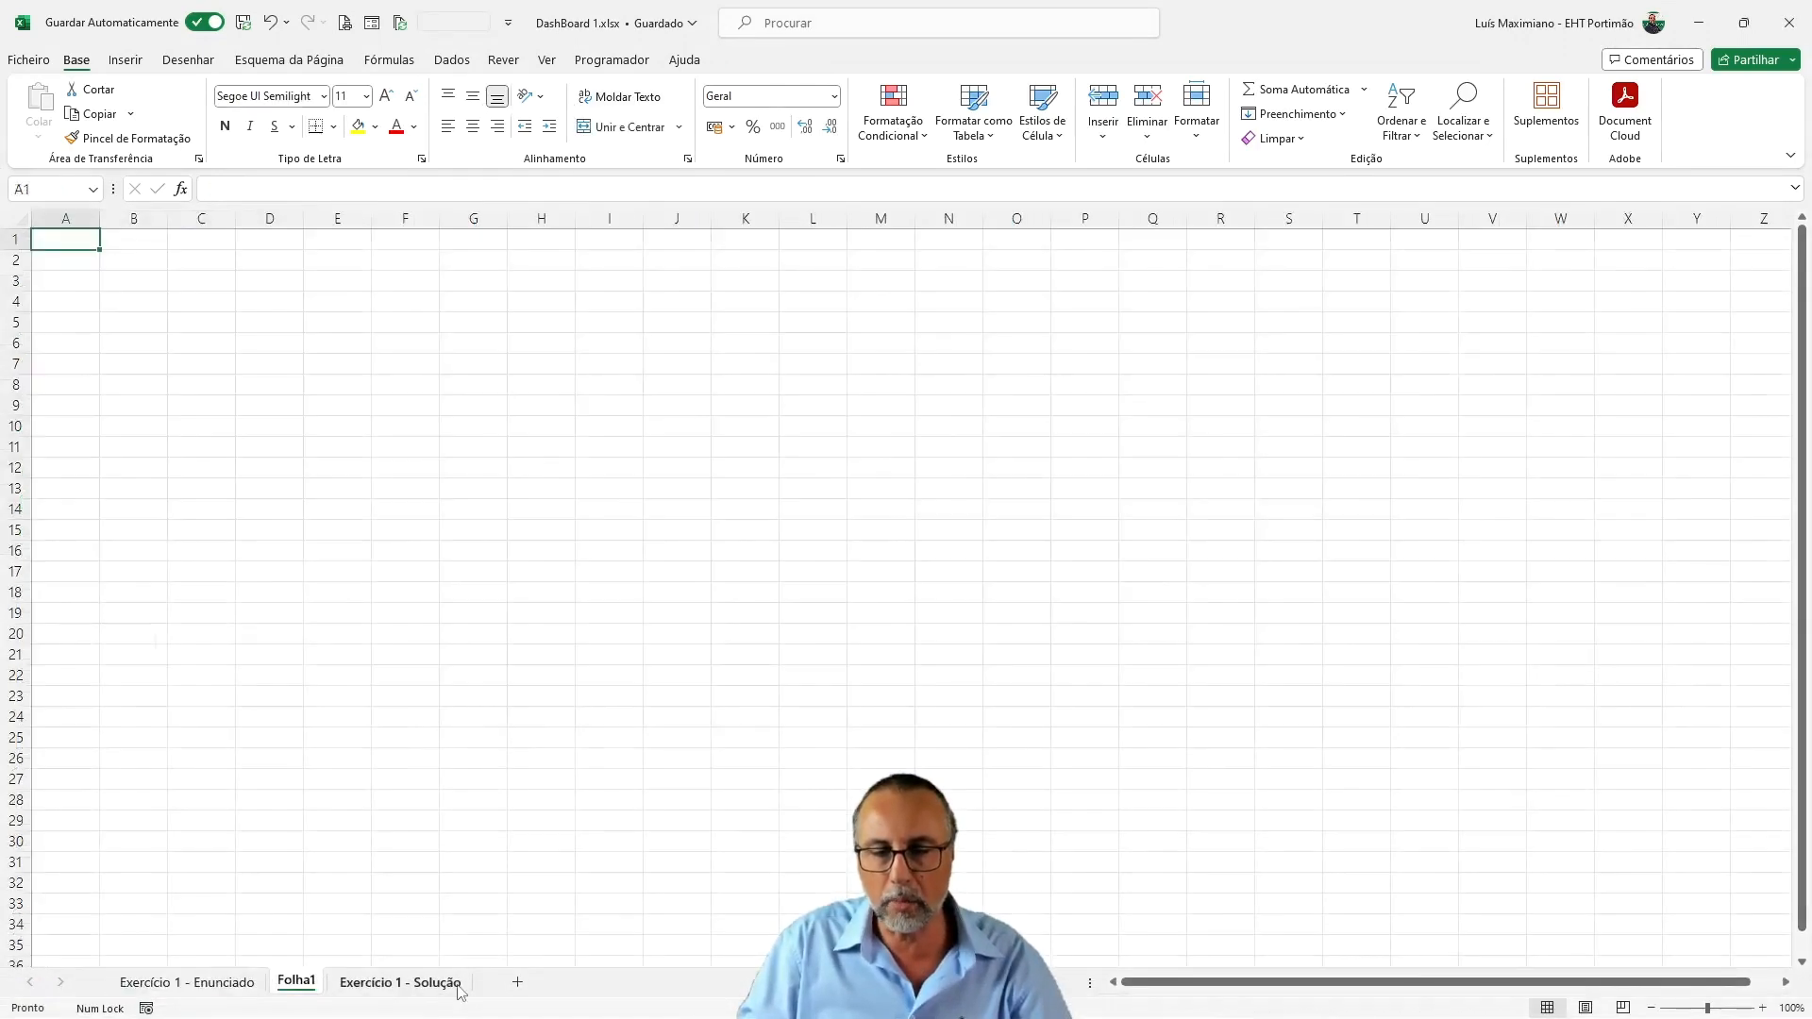
{"action": "double_click", "coordinate": [299, 981]}
{"action": "type", "text": "Rash"}
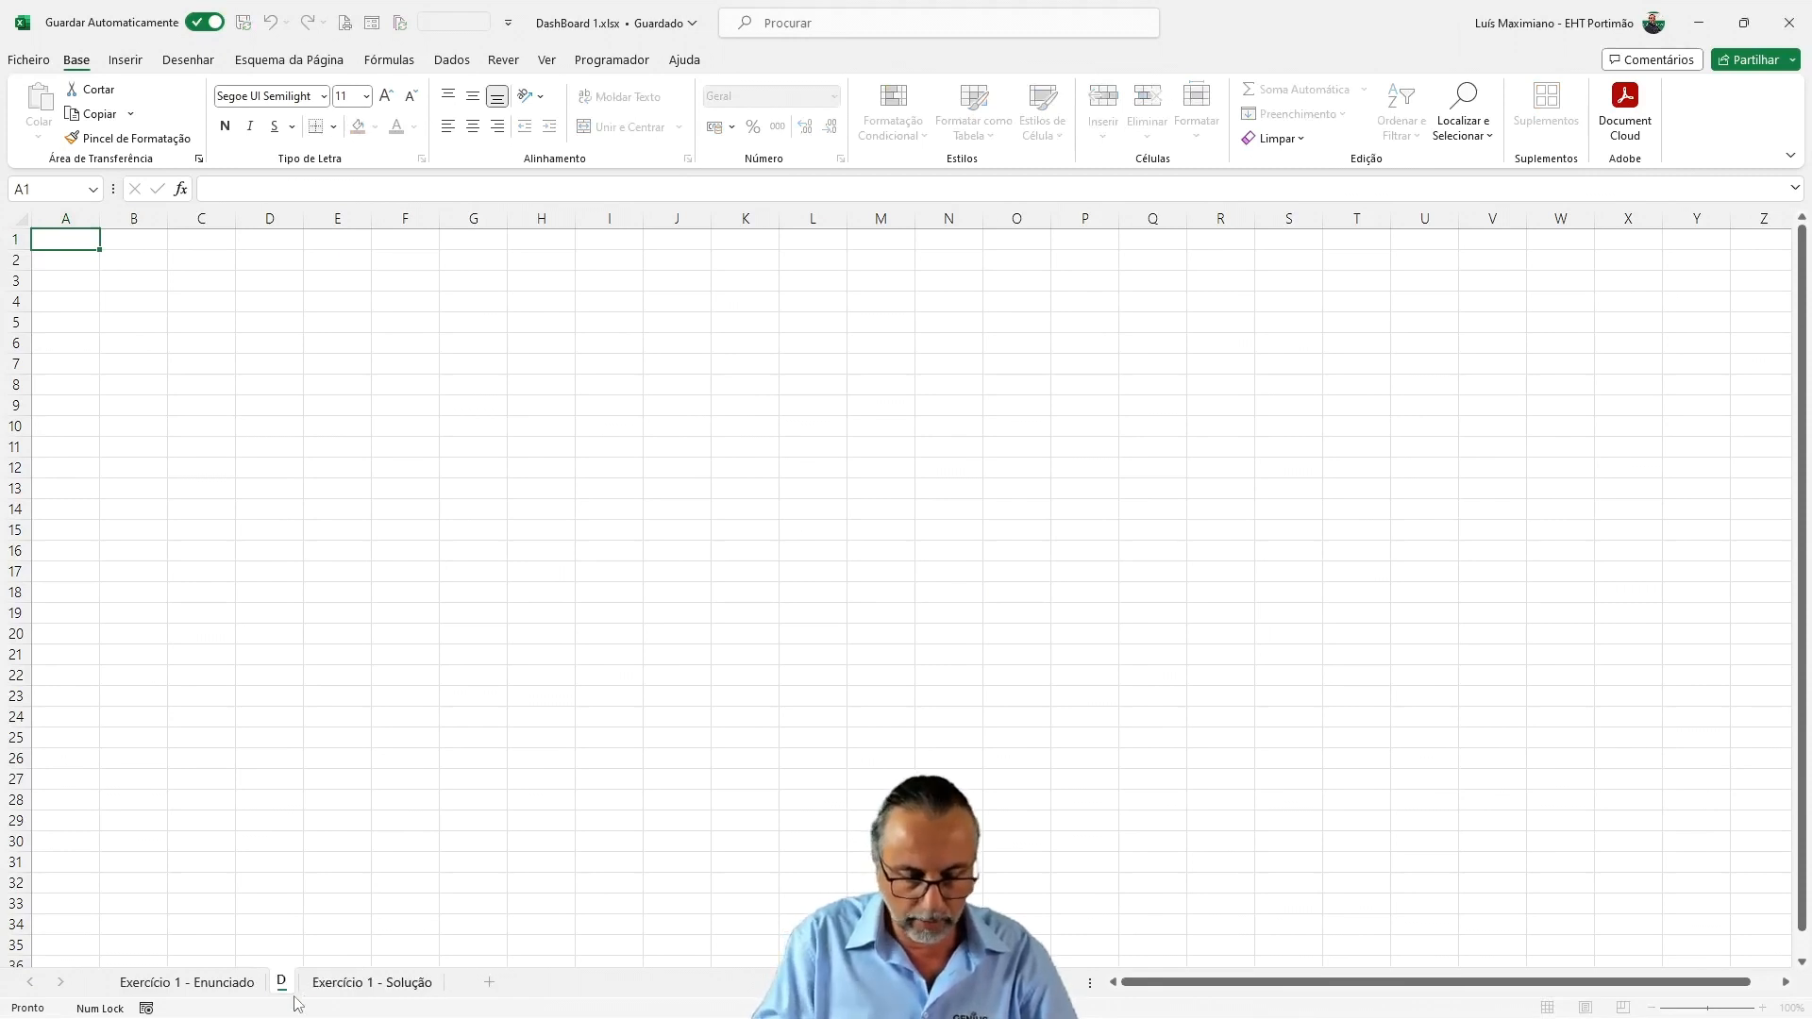
{"action": "type", "text": "board"}
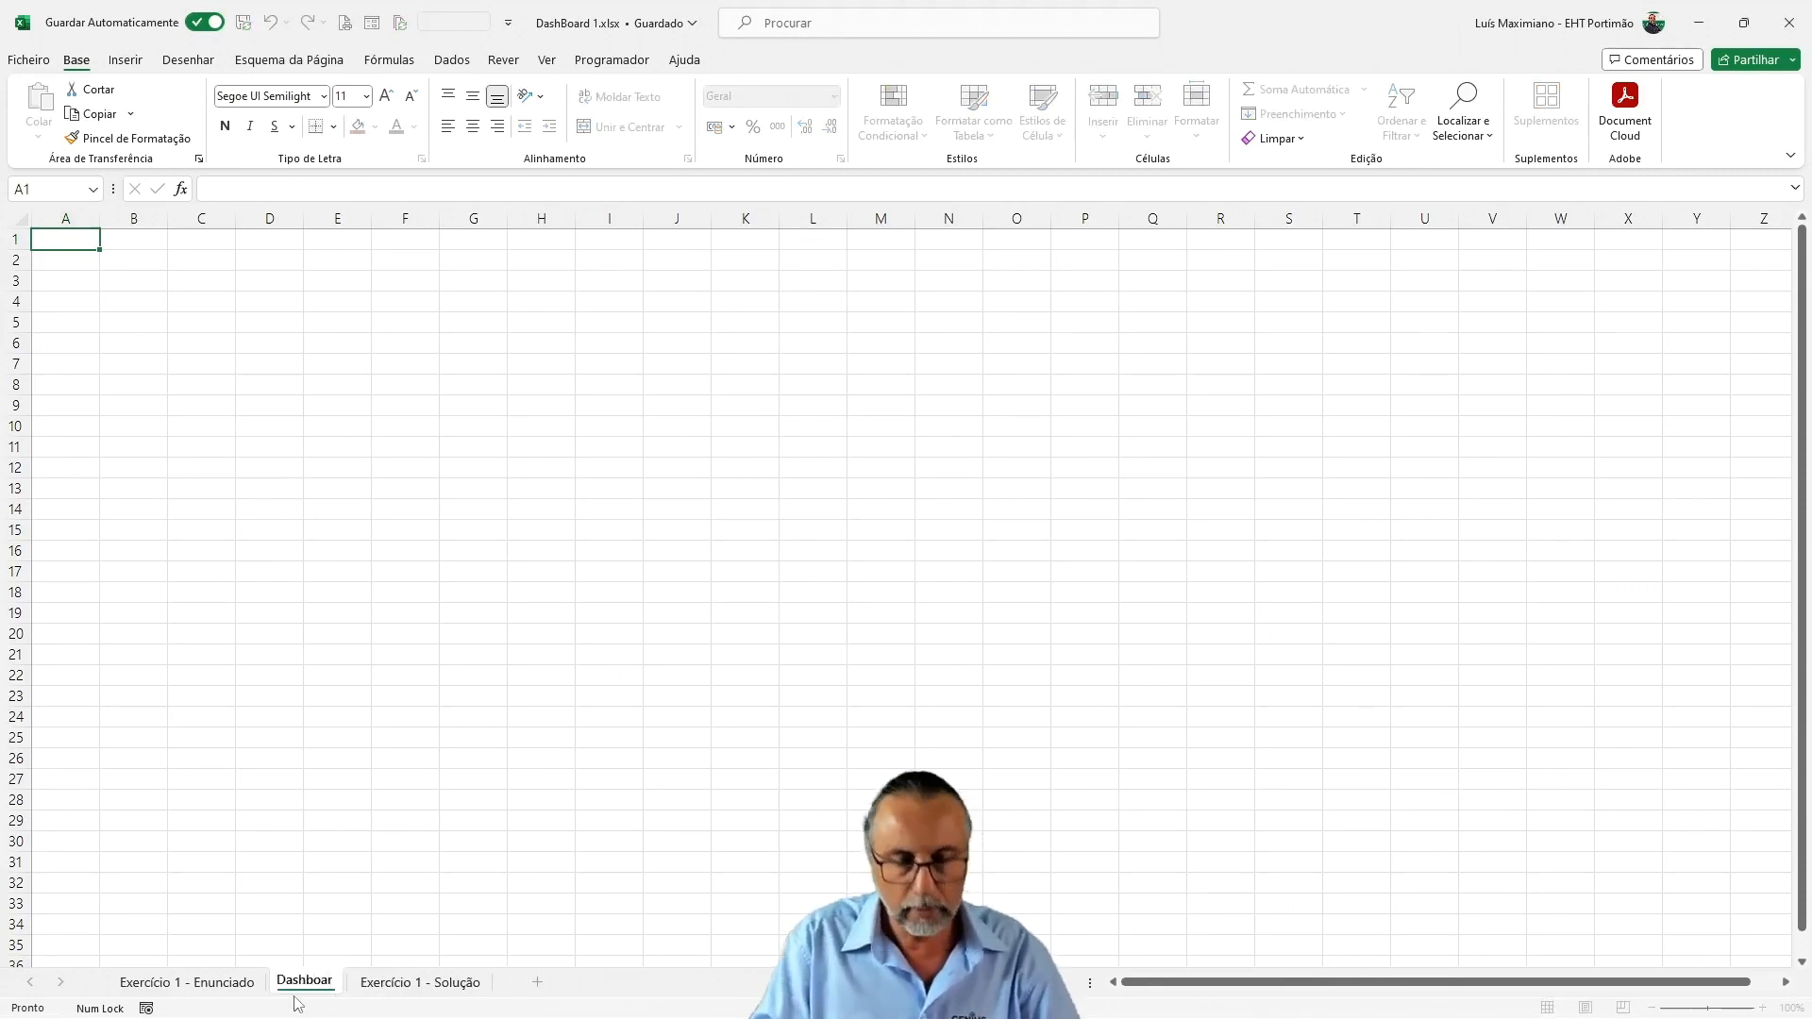
{"action": "key", "text": "Return"}
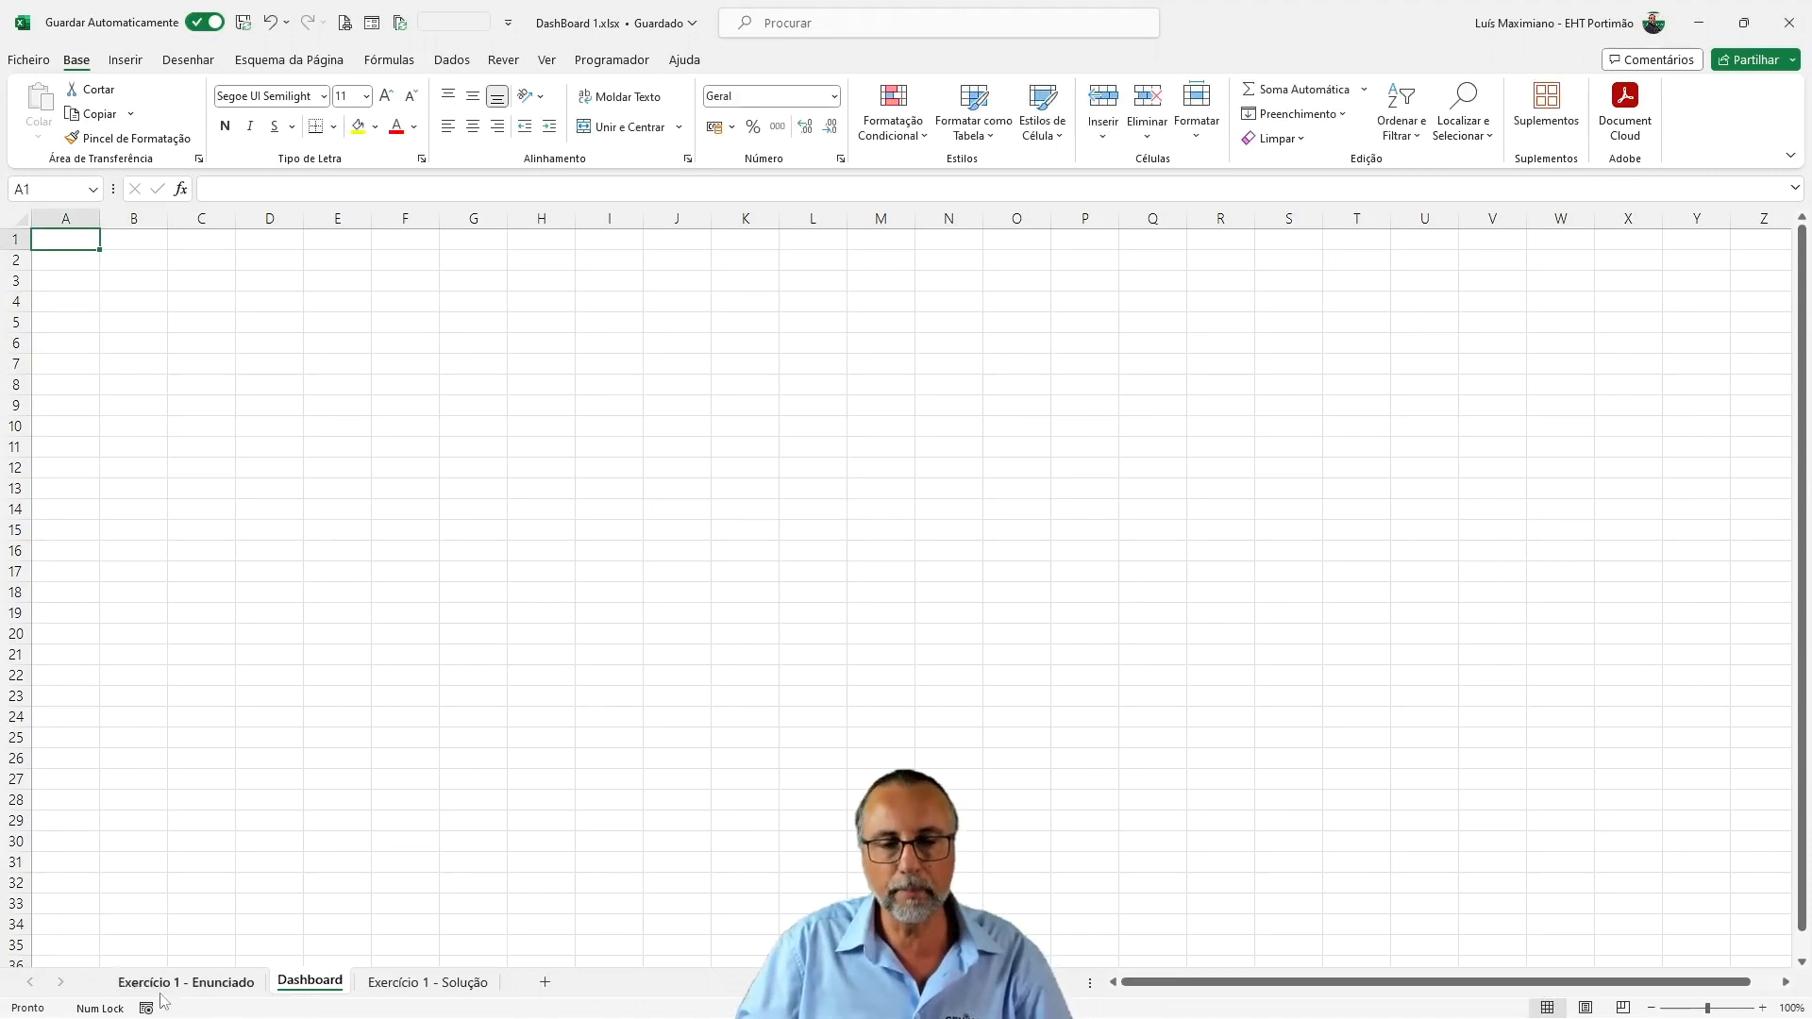
Insert a default column chart from A2:B9 on the Exercício 1 - Enunciado sheet and move its upper-left corner to about H3
{"action": "left_click", "coordinate": [187, 982]}
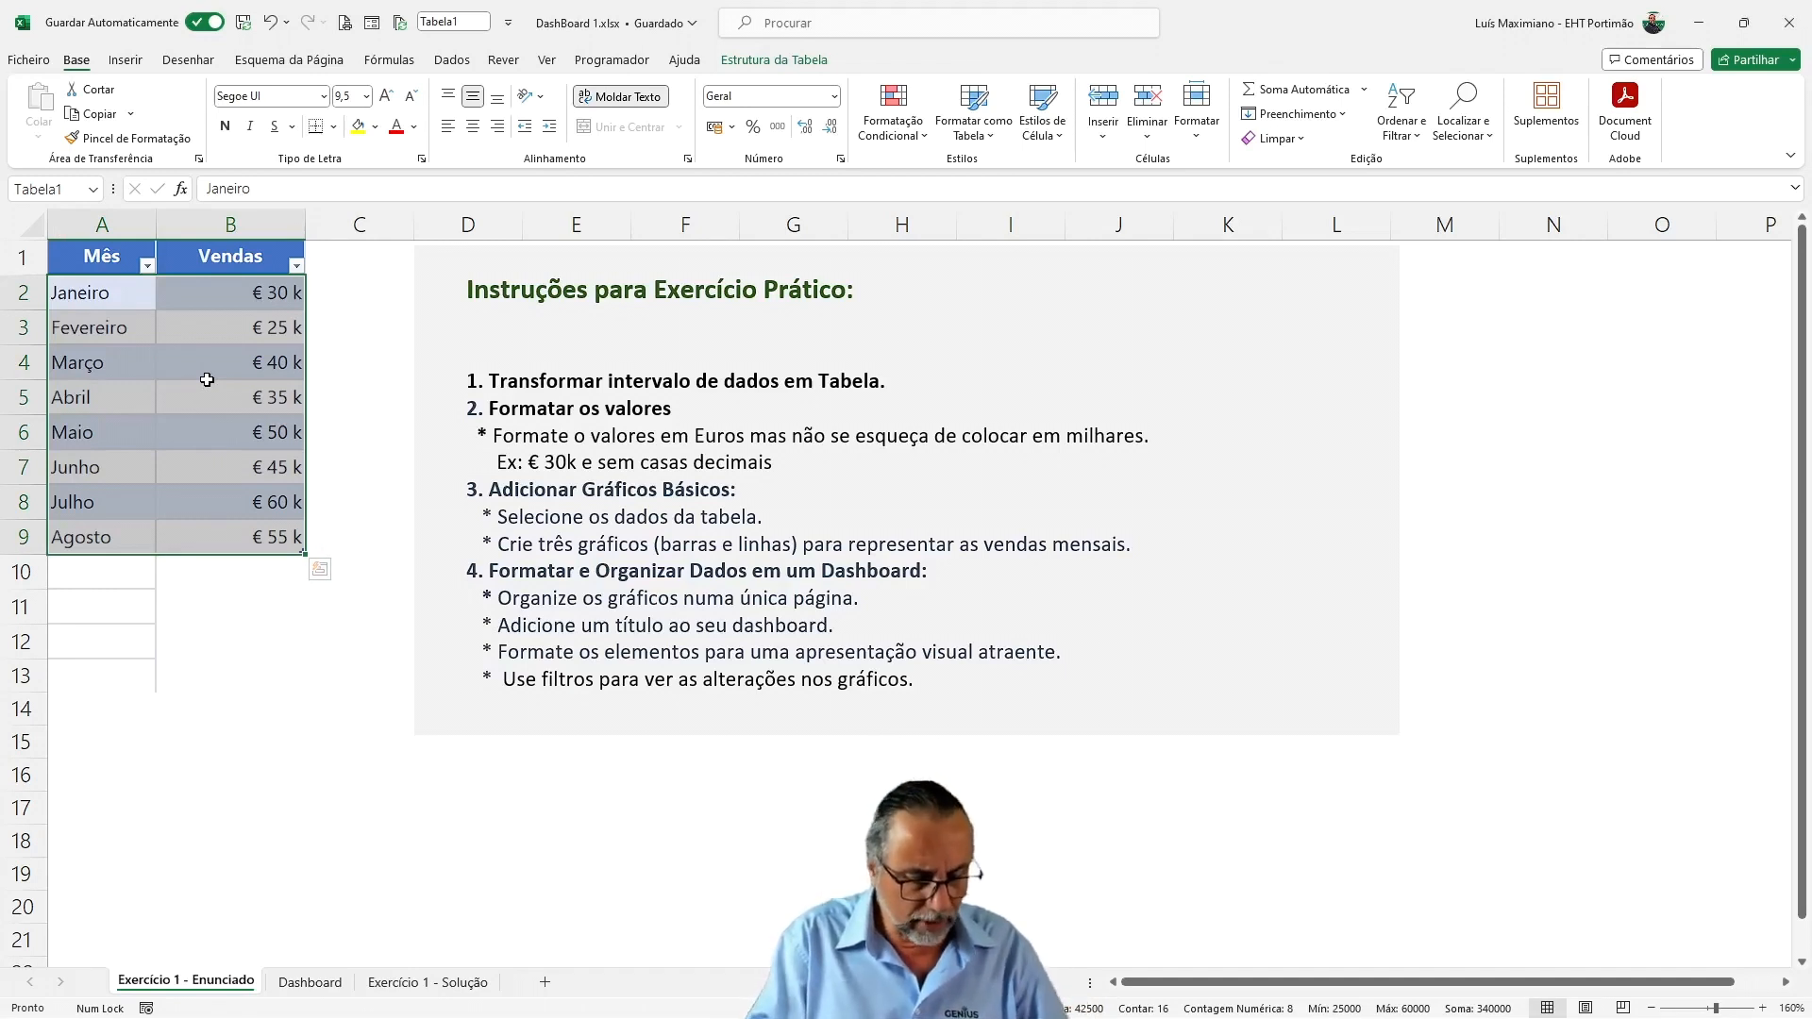
{"action": "key", "text": "alt+F1"}
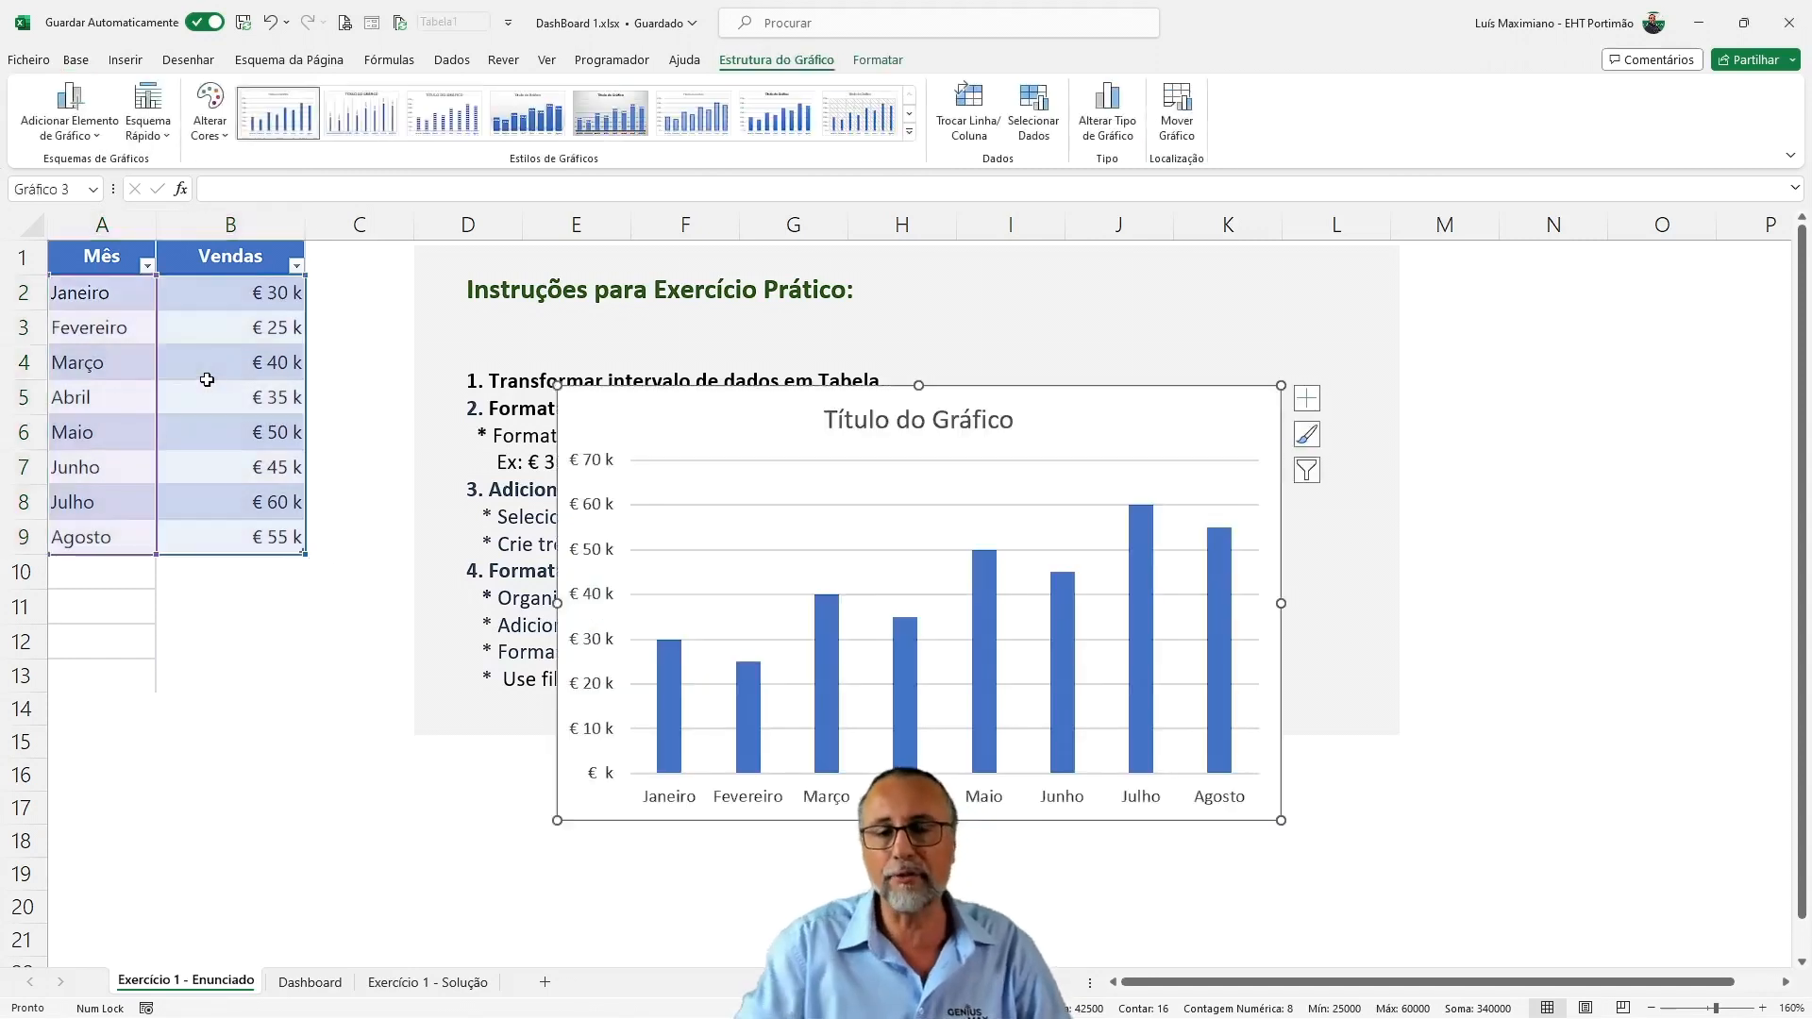
{"action": "left_click_drag", "start_coordinate": [654, 421], "coordinate": [454, 364]}
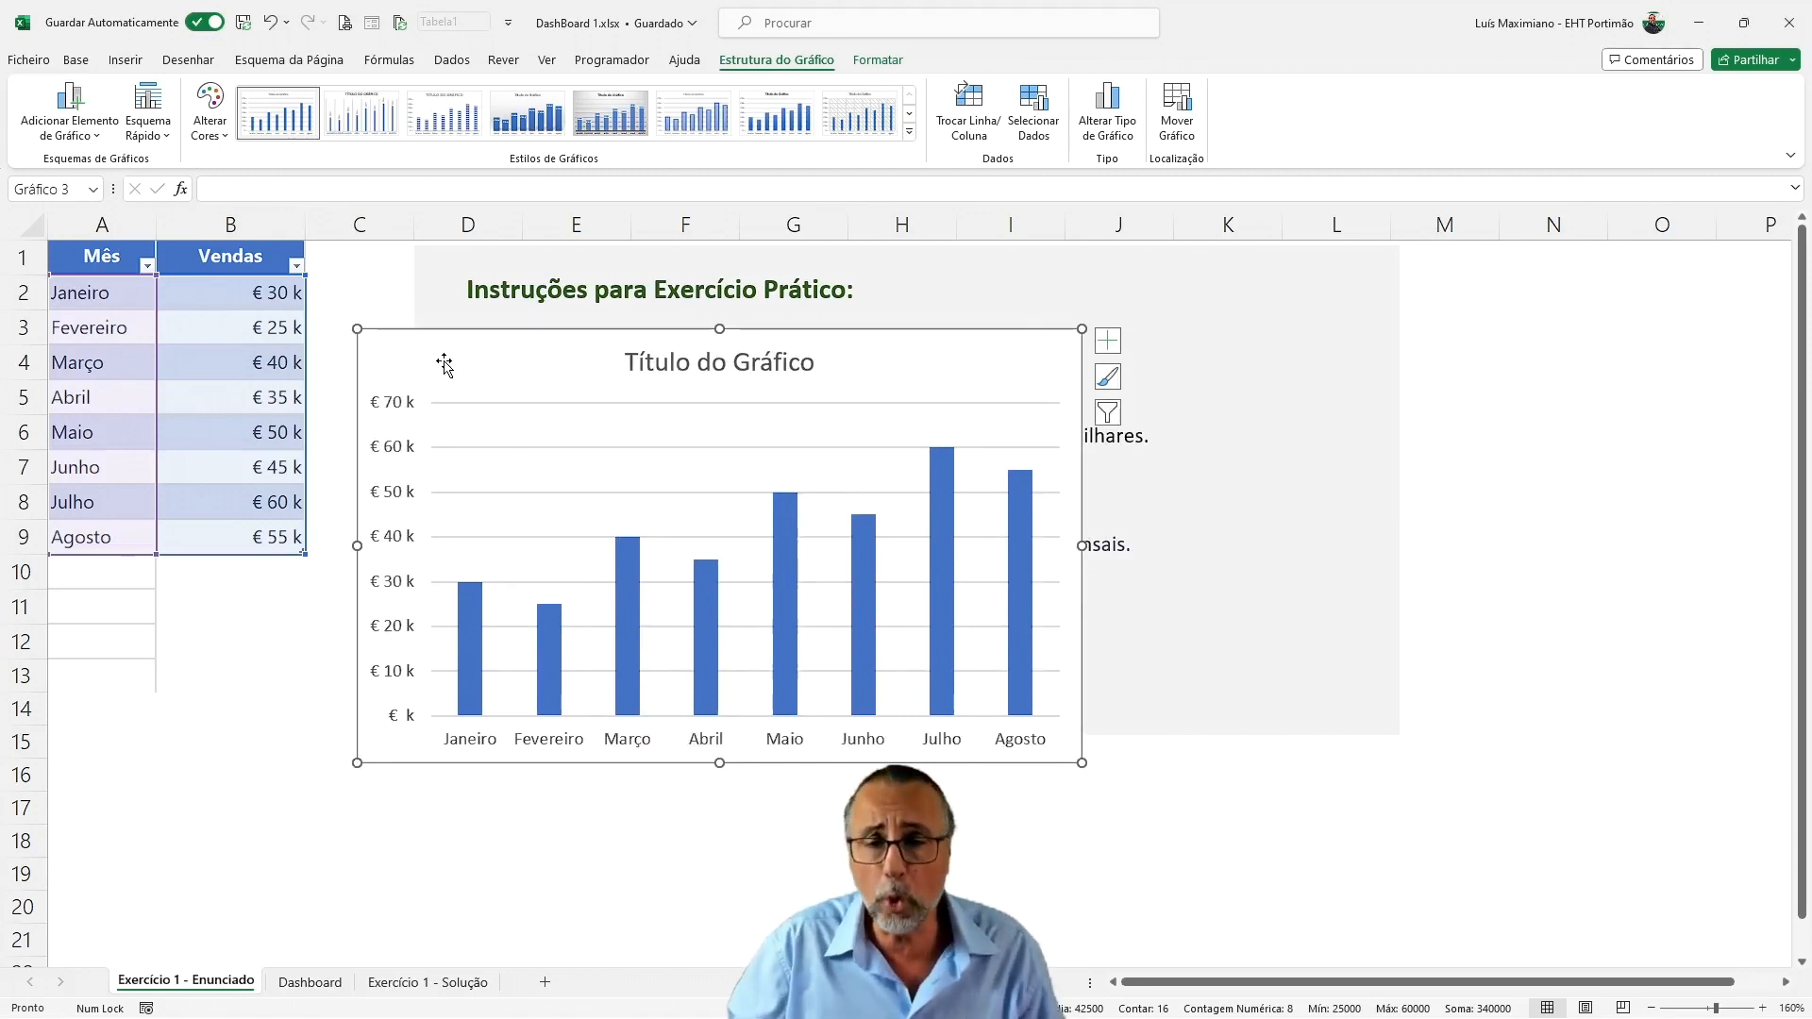
{"action": "left_click_drag", "start_coordinate": [444, 363], "coordinate": [945, 373]}
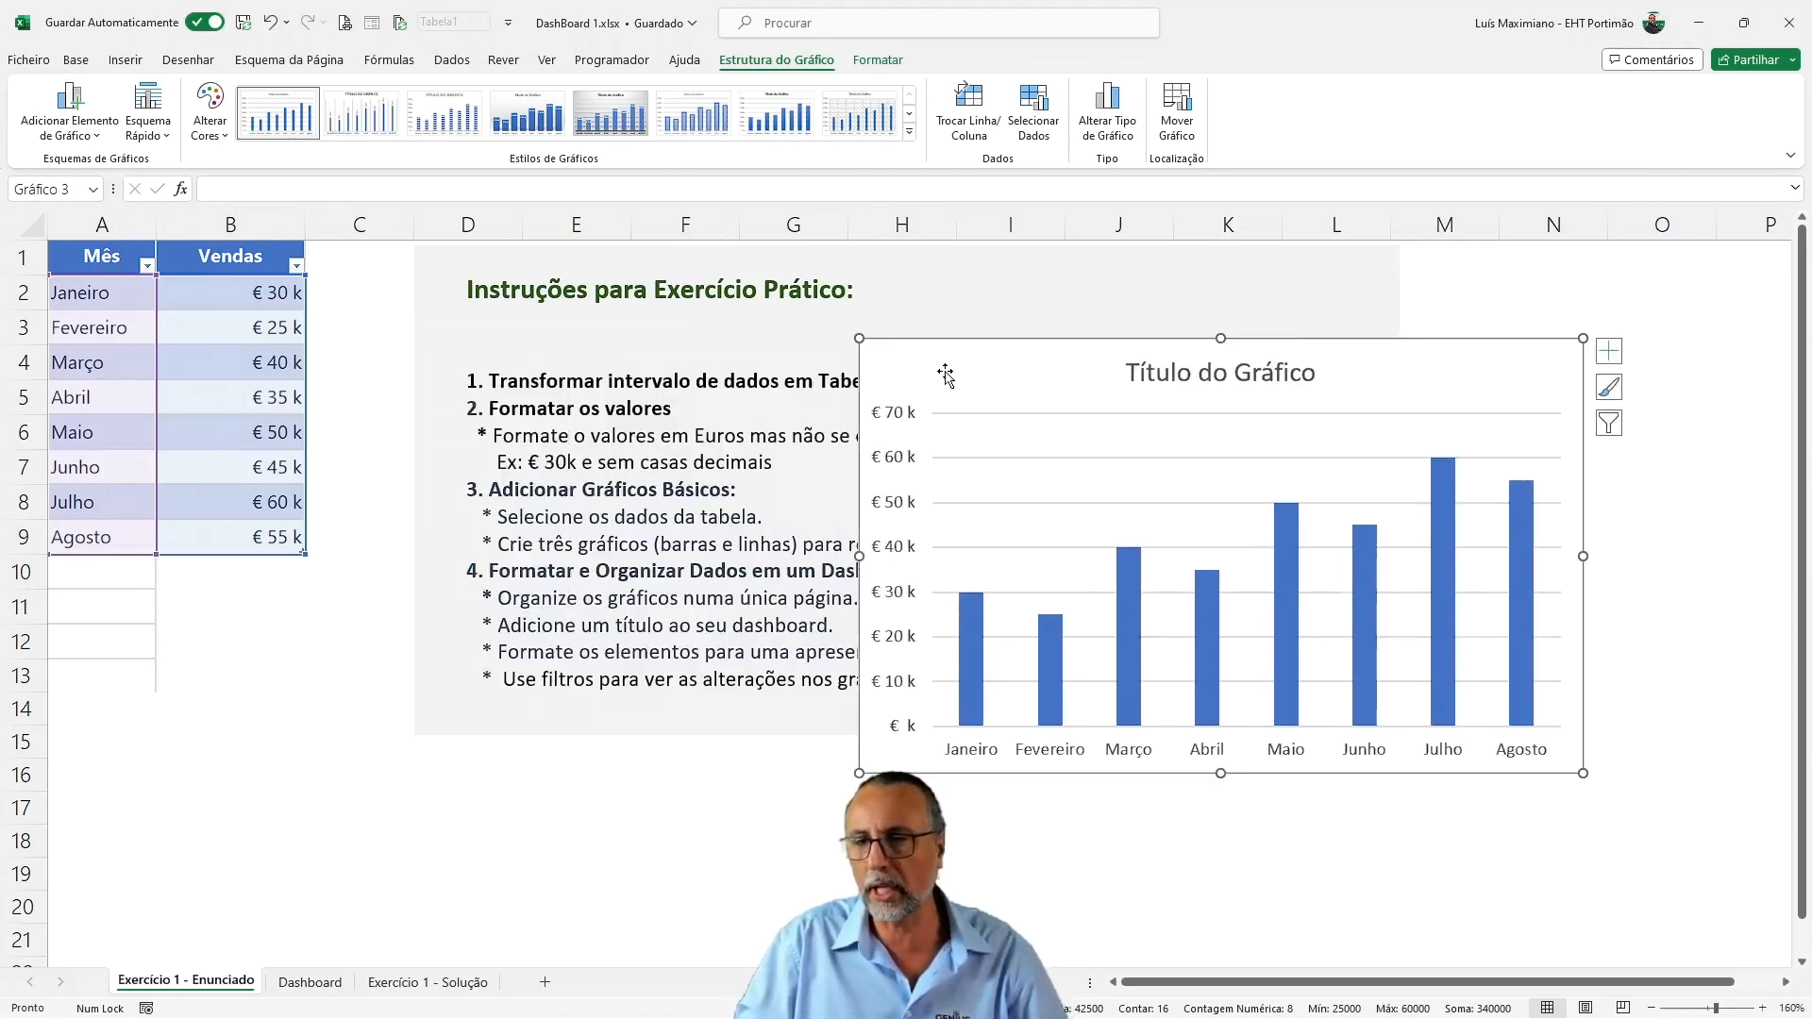
Change the column chart to a clustered bar chart (Barras)
{"action": "left_click", "coordinate": [1108, 108]}
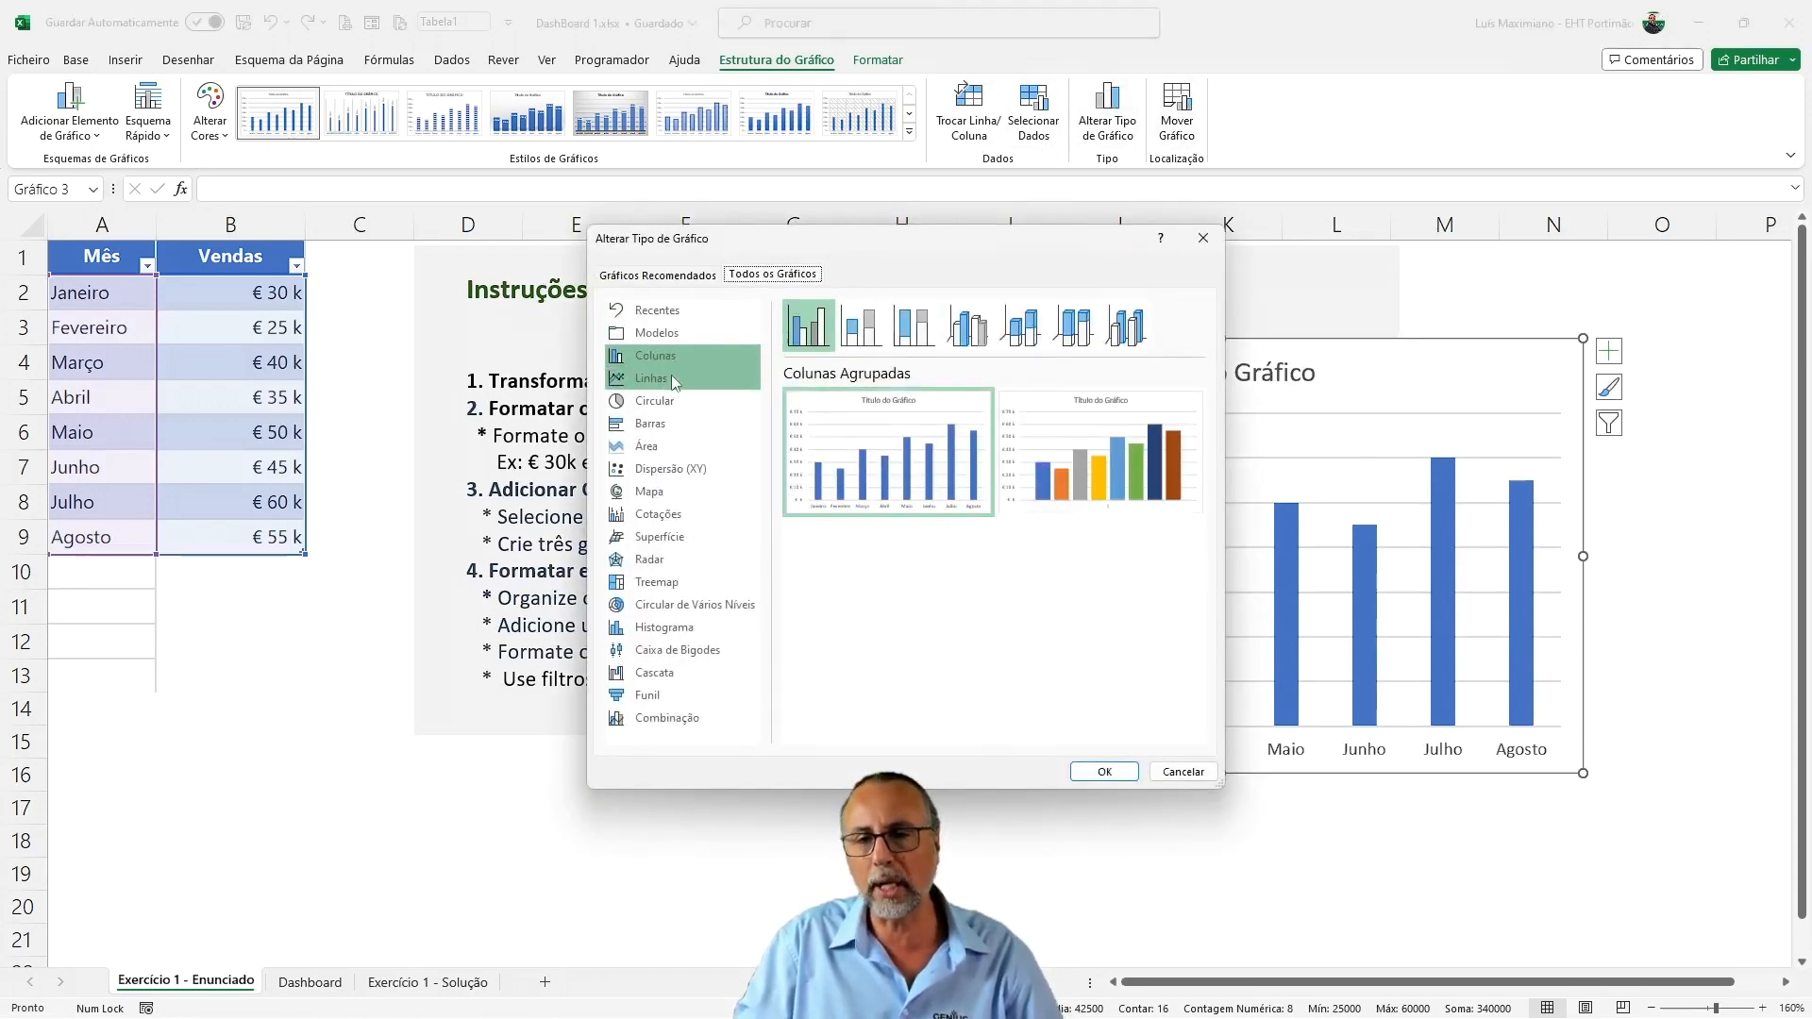
{"action": "left_click", "coordinate": [655, 427]}
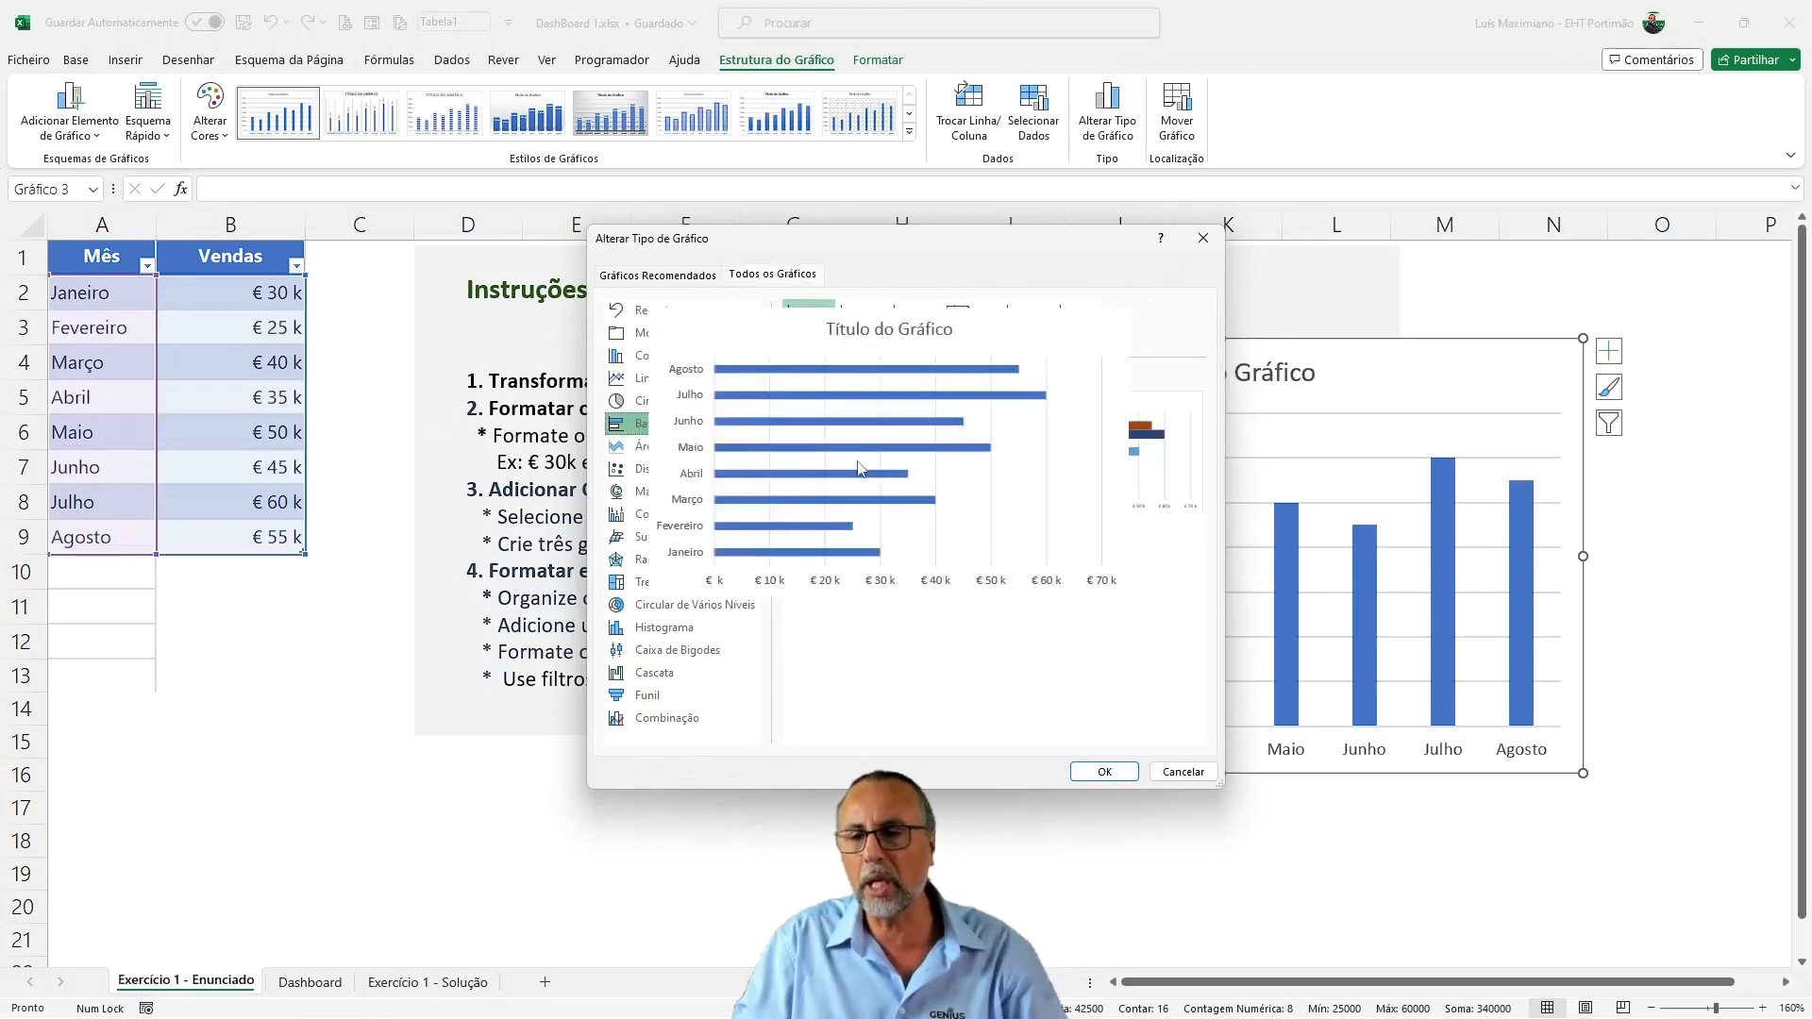
{"action": "mouse_move", "coordinate": [842, 452]}
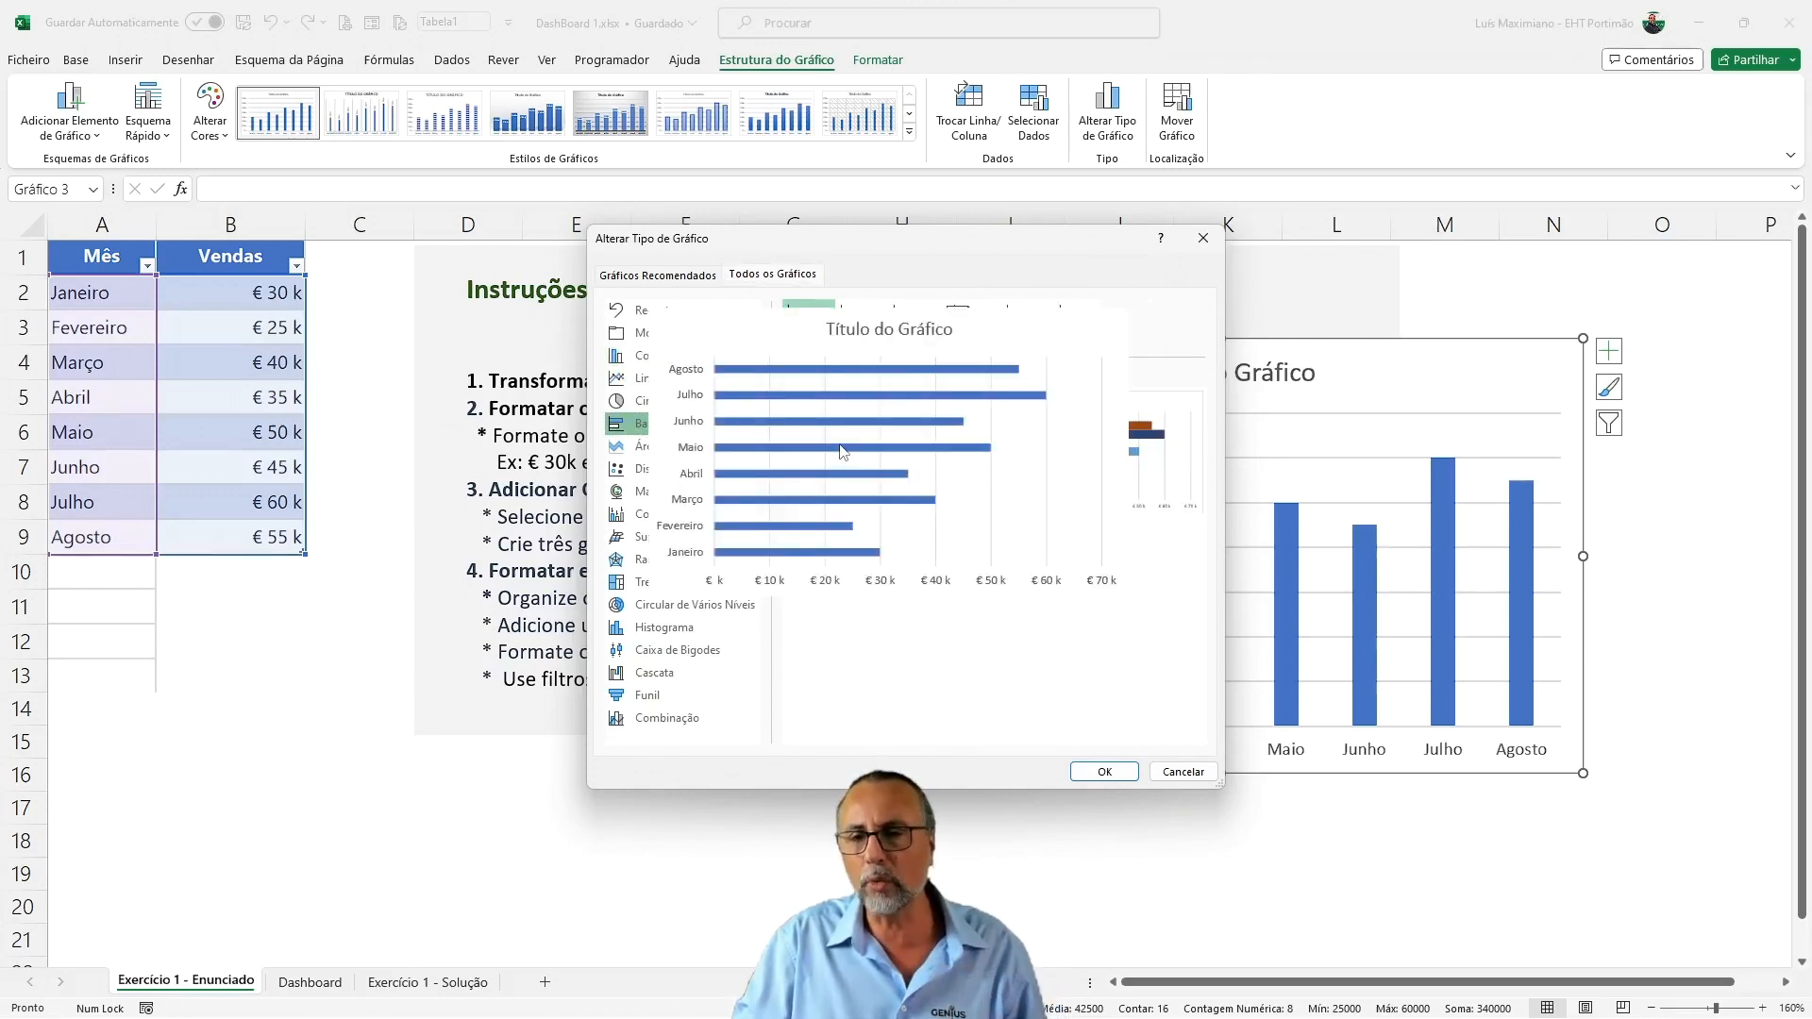
{"action": "left_click", "coordinate": [1104, 772]}
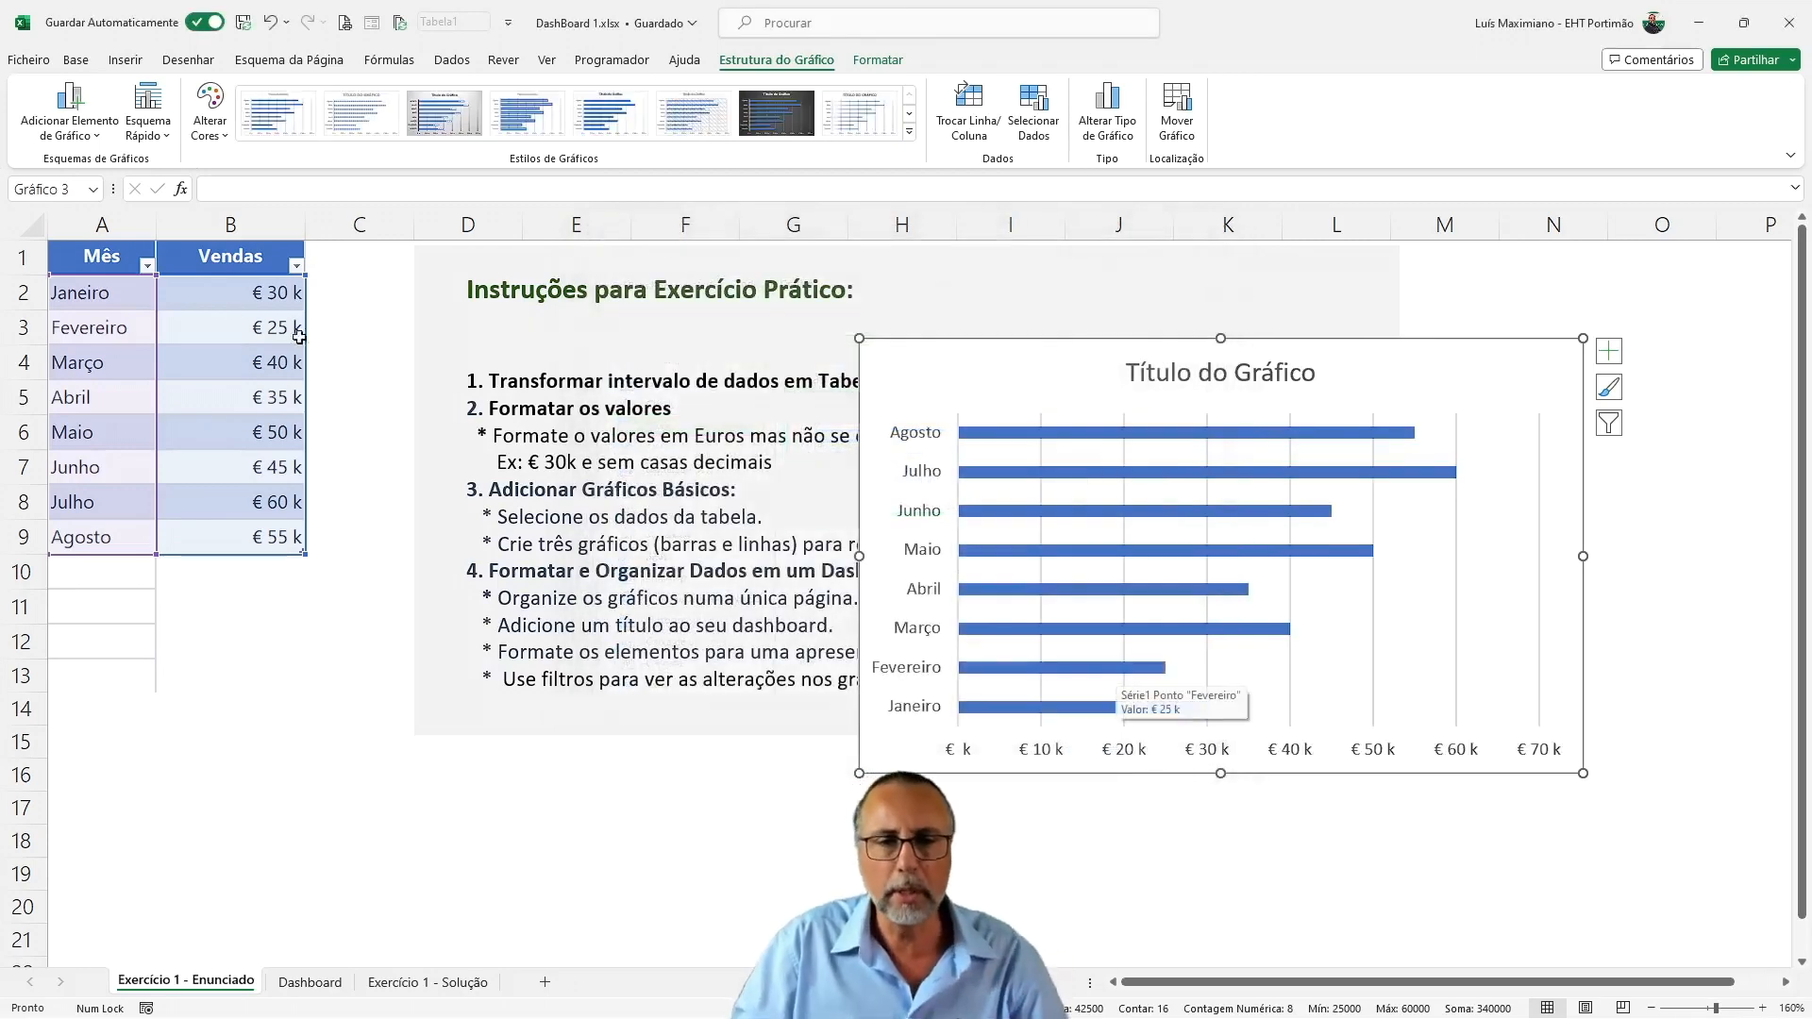
Insert a clustered bar chart (Barras) from the table range A1:B9 and place it beside the first chart, aligned at the same height
{"action": "left_click_drag", "start_coordinate": [139, 267], "coordinate": [268, 527]}
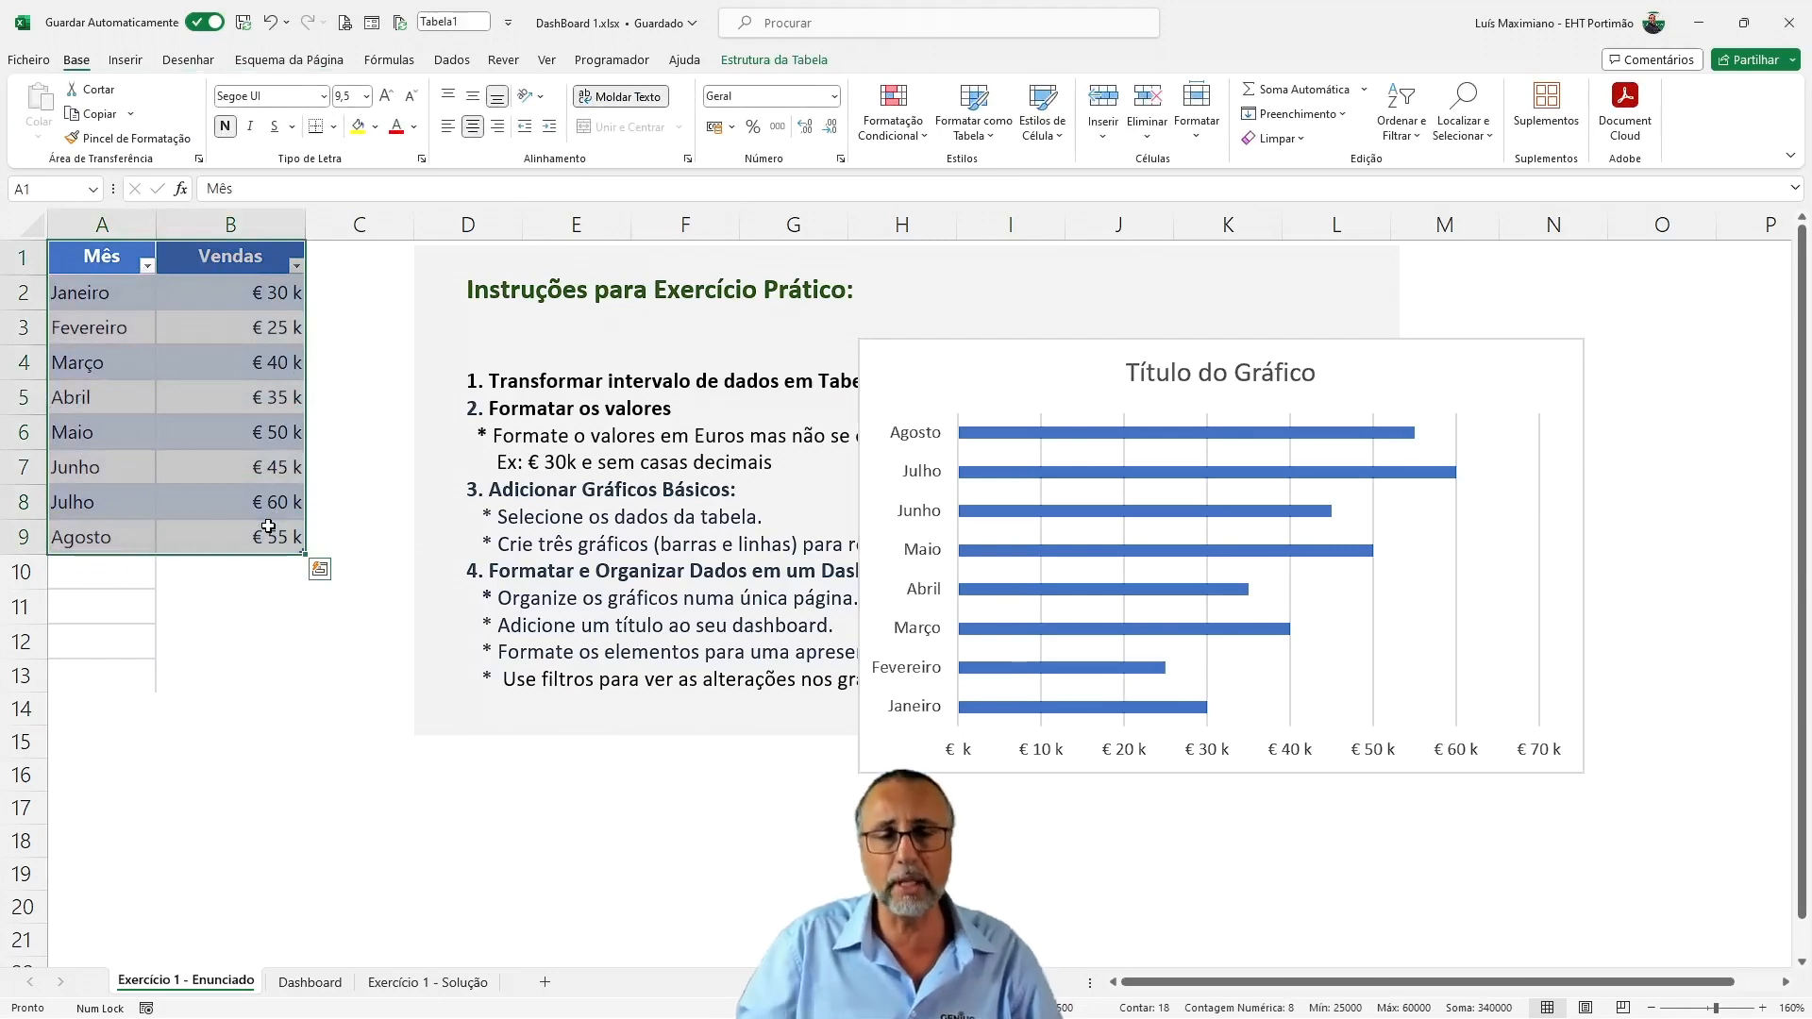
{"action": "left_click", "coordinate": [126, 61]}
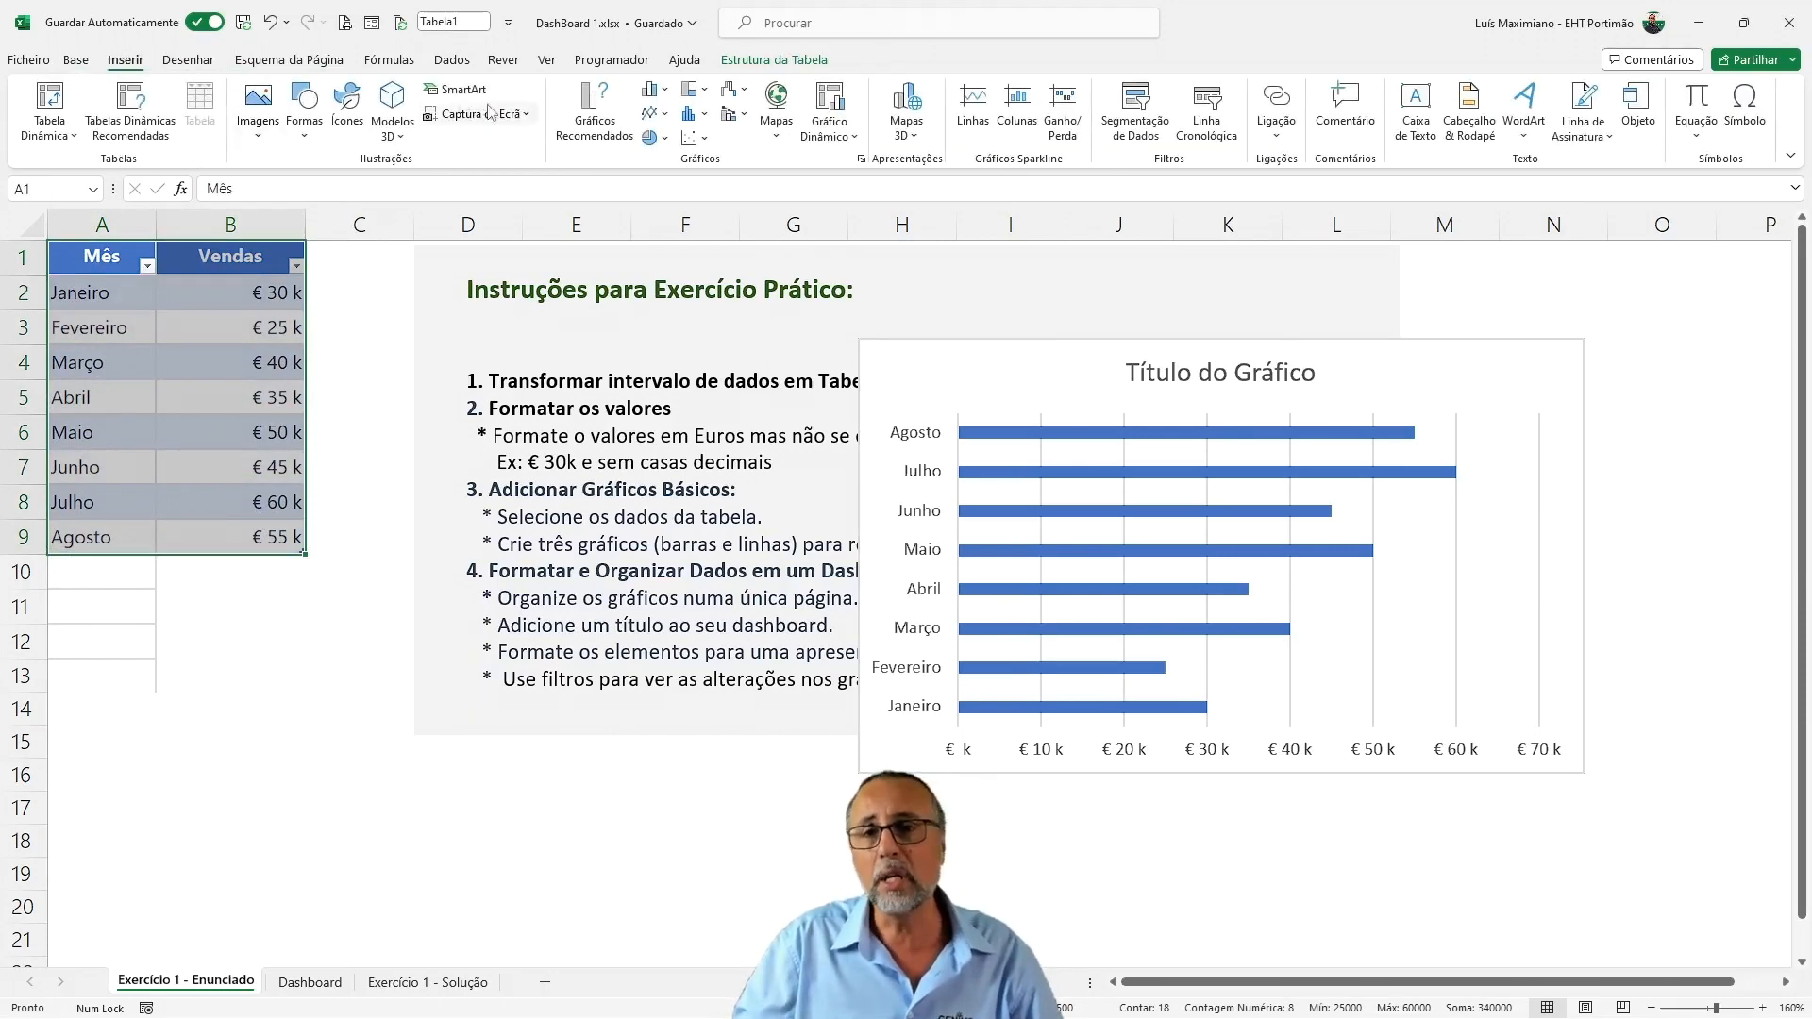
{"action": "left_click", "coordinate": [592, 130]}
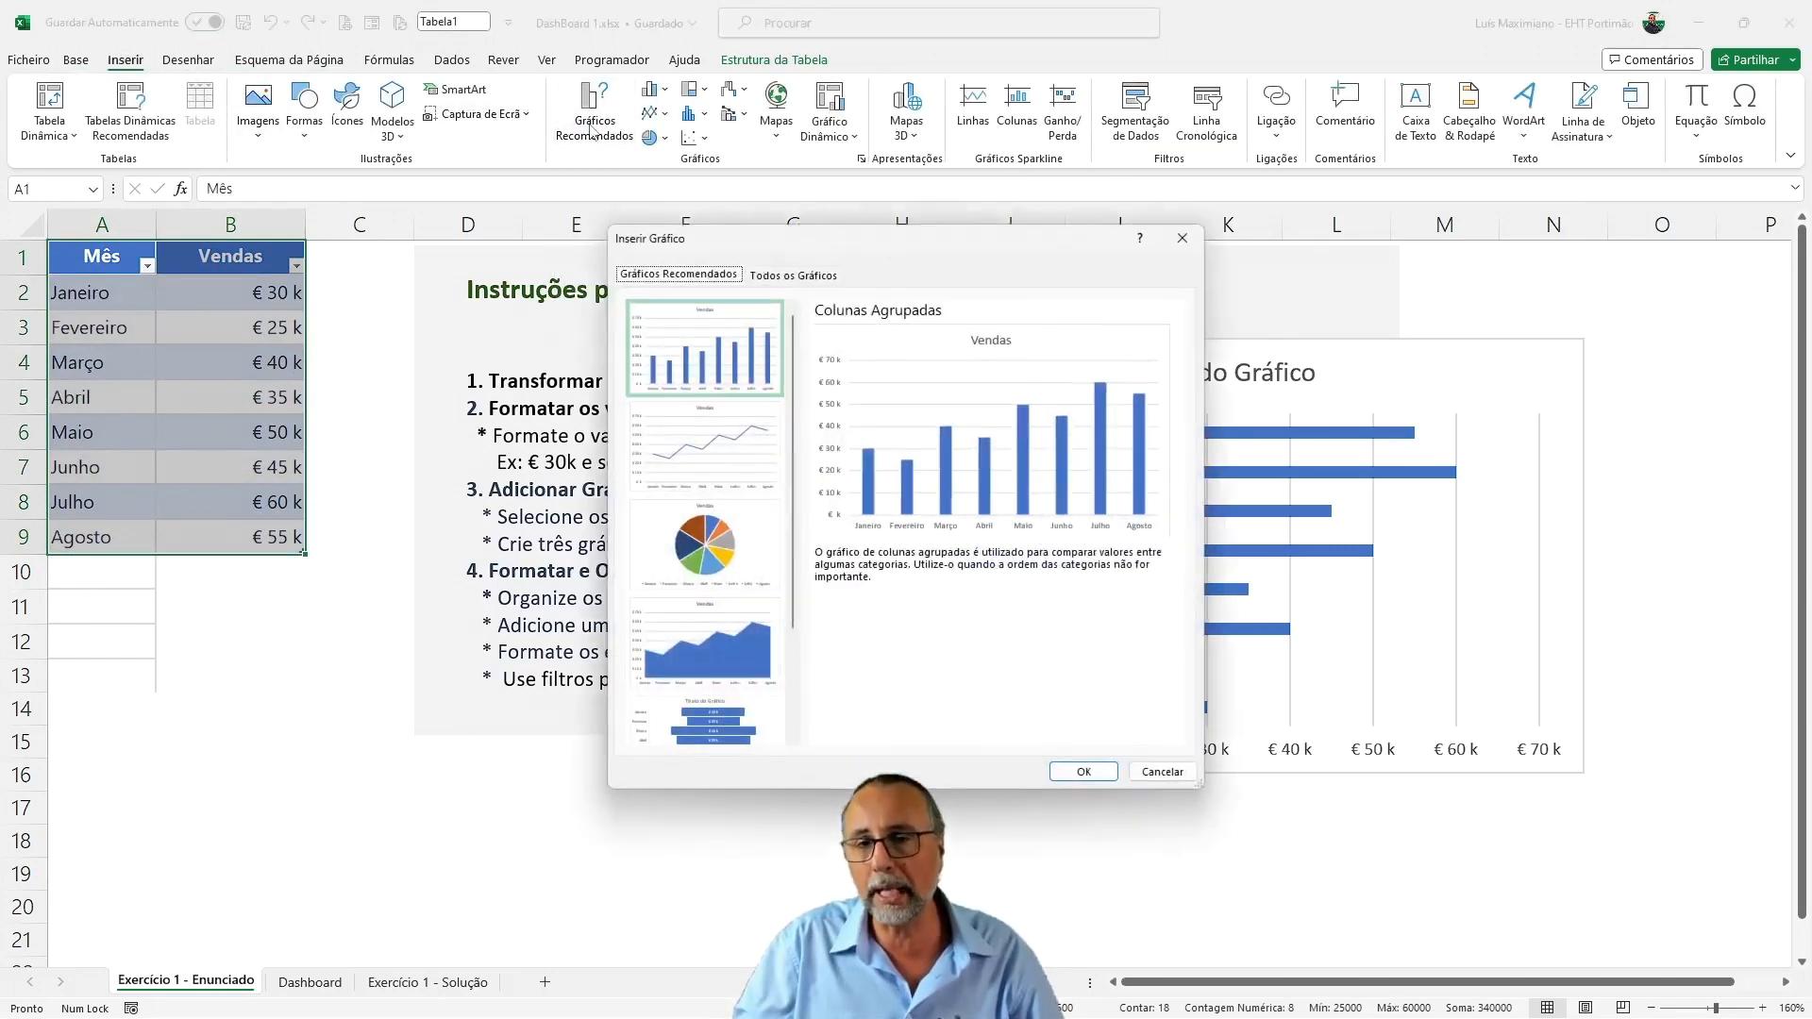
{"action": "scroll", "coordinate": [693, 354], "scroll_direction": "down", "scroll_amount": 3}
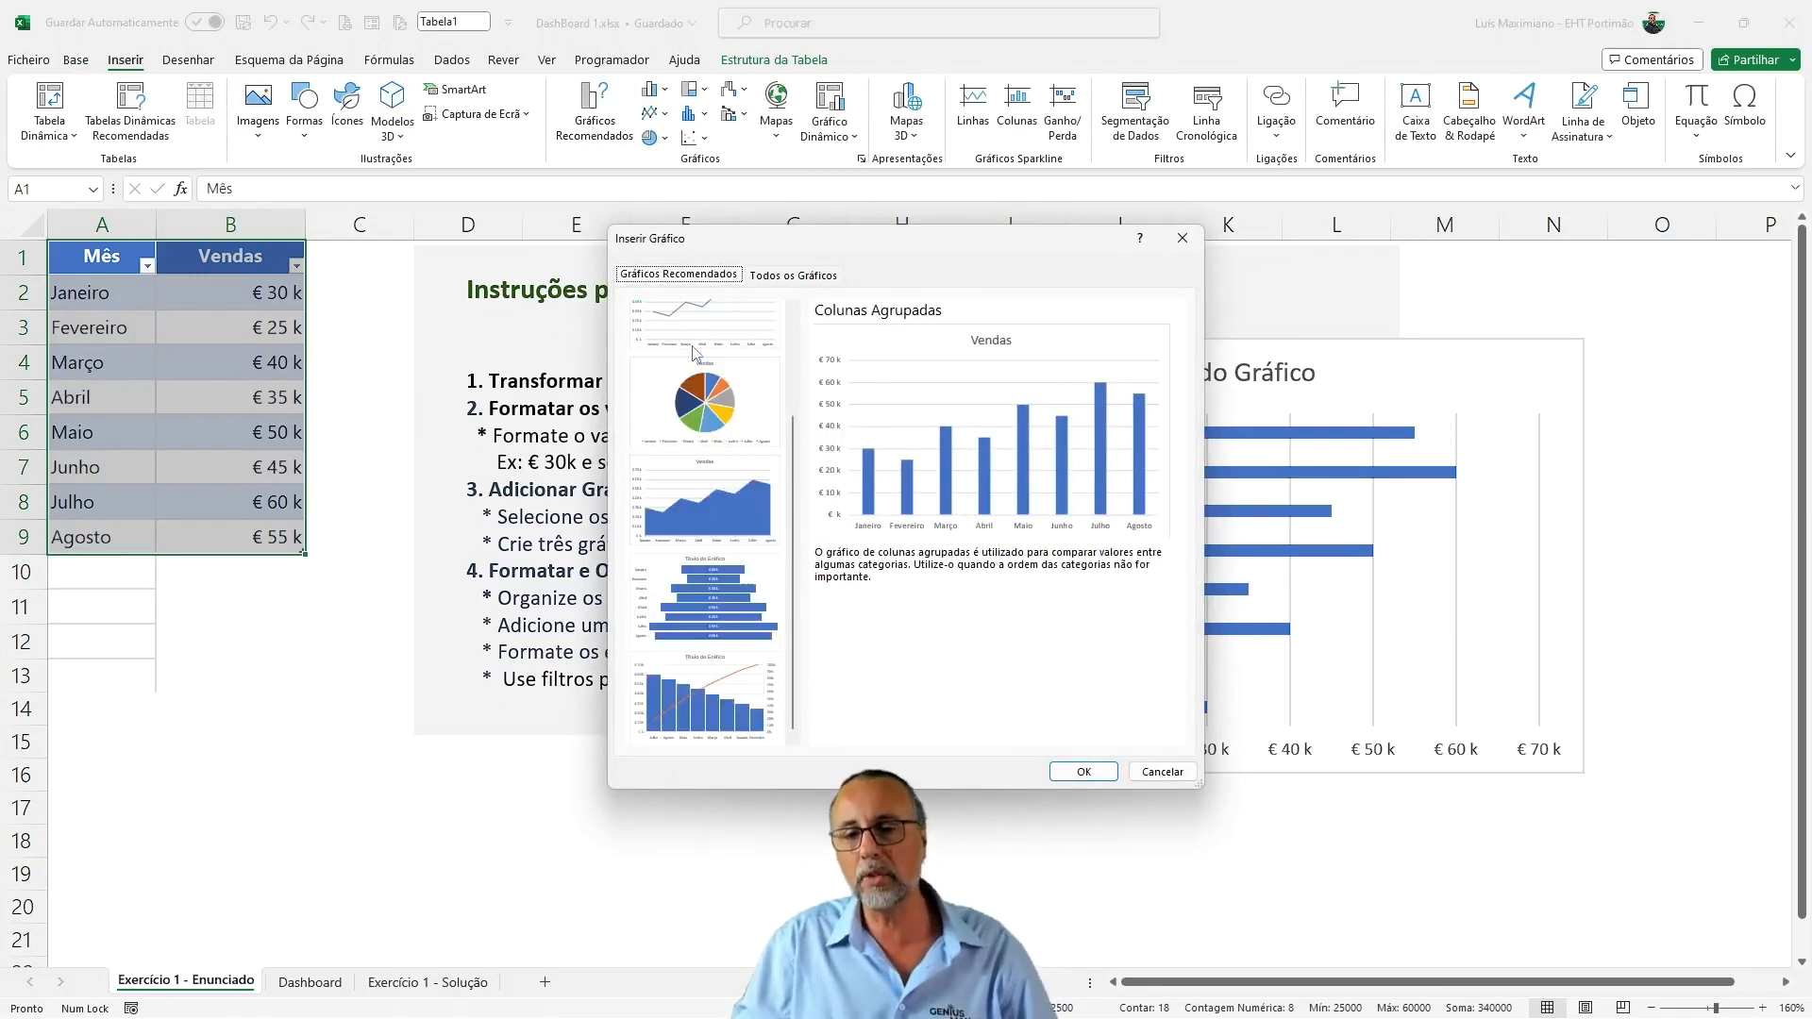
{"action": "scroll", "coordinate": [722, 698], "scroll_direction": "up", "scroll_amount": 3}
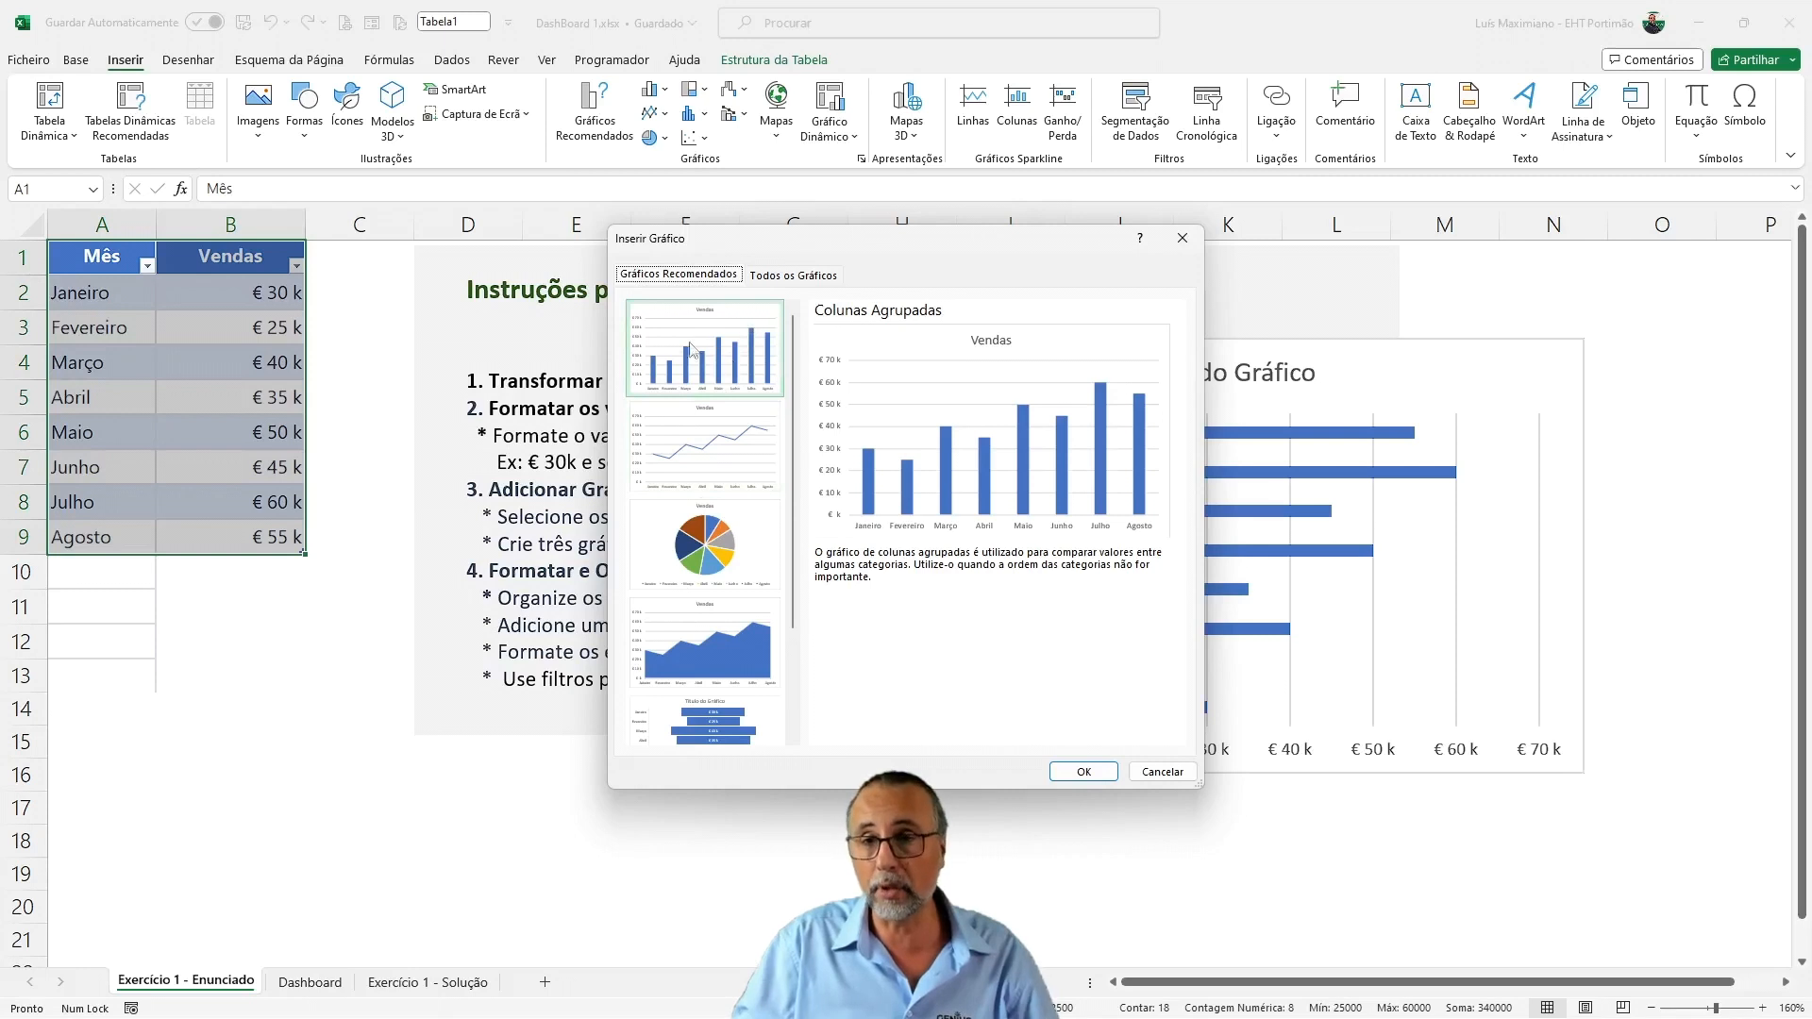
{"action": "left_click", "coordinate": [768, 278]}
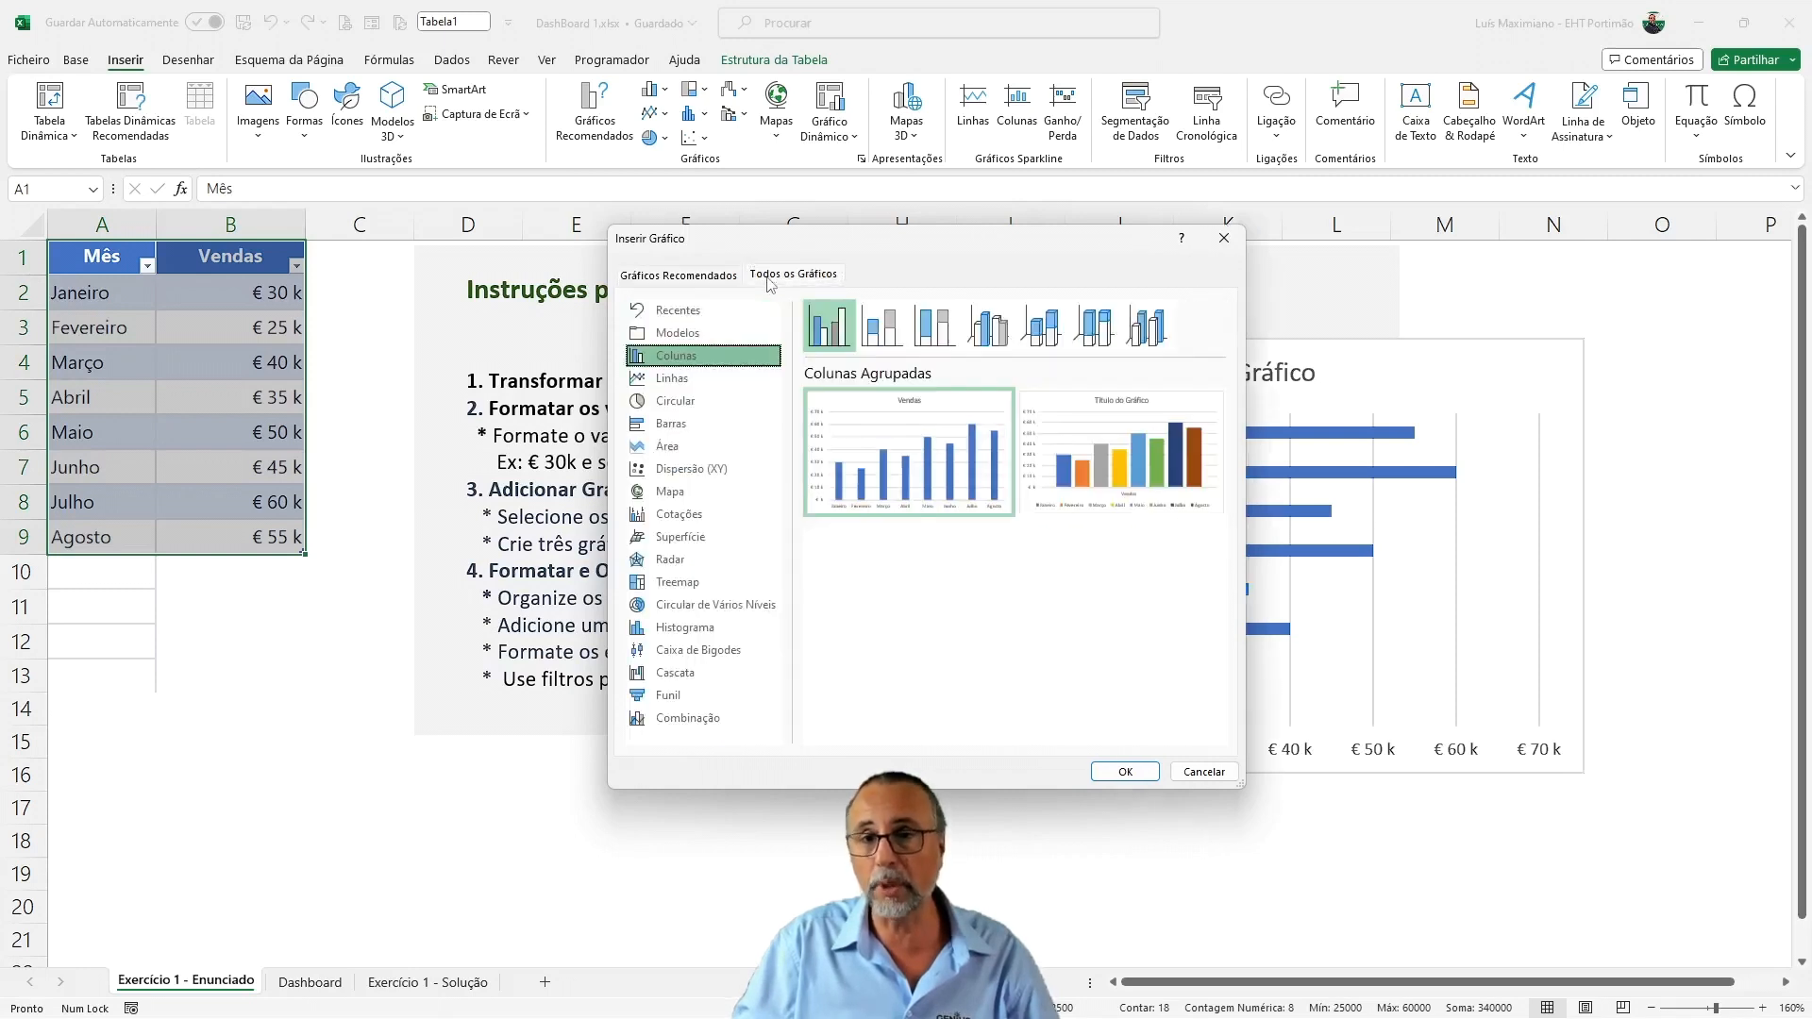
{"action": "left_click", "coordinate": [676, 427]}
{"action": "mouse_move", "coordinate": [896, 459]}
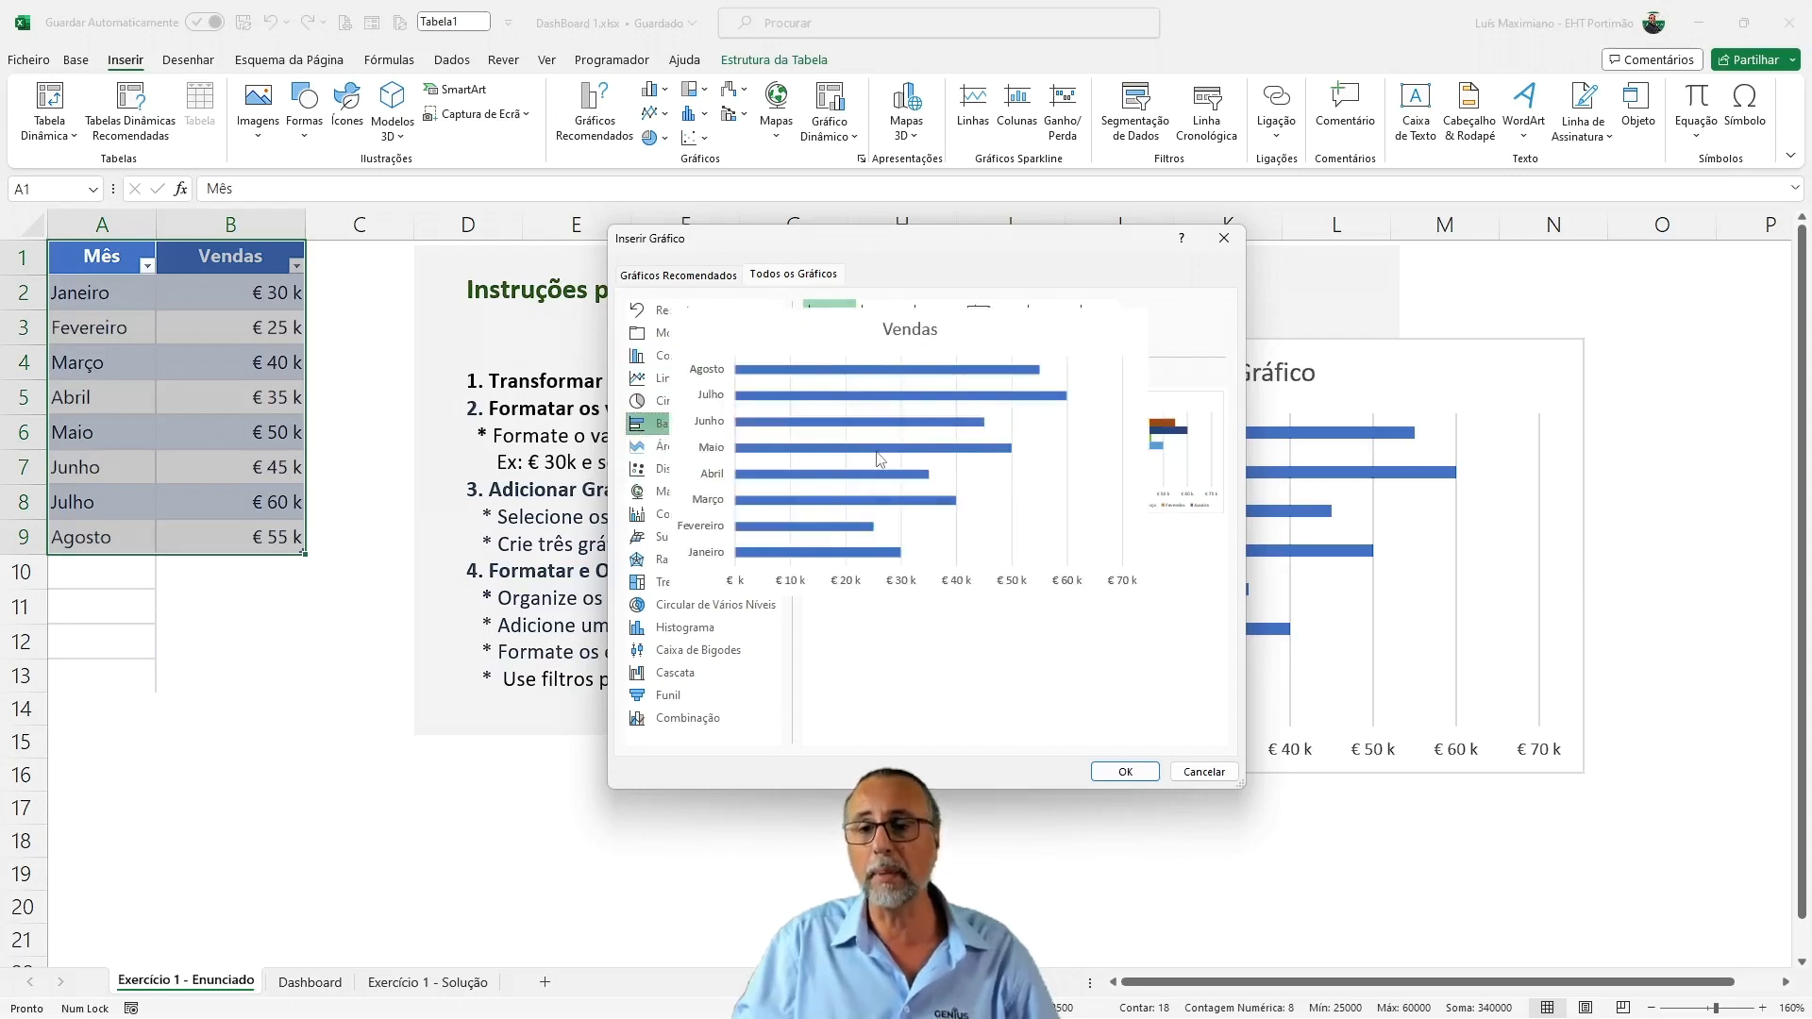
{"action": "left_click", "coordinate": [1124, 771]}
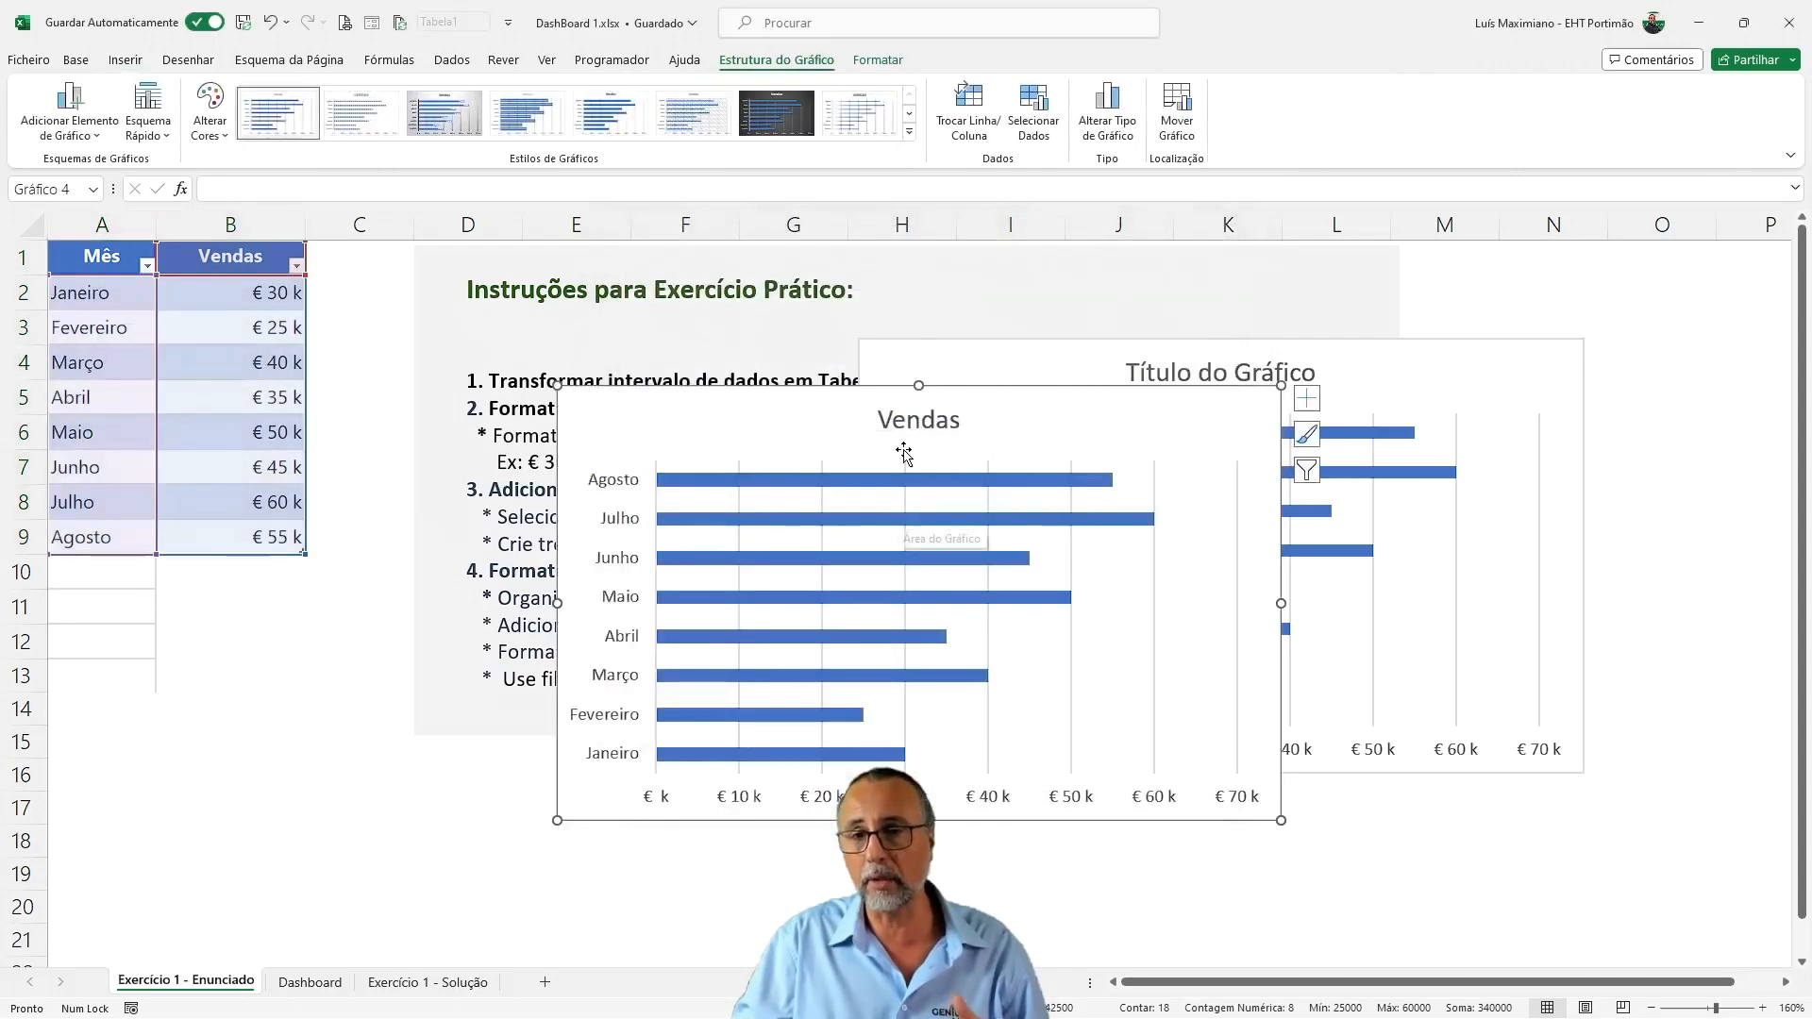
{"action": "left_click_drag", "start_coordinate": [877, 418], "coordinate": [649, 378]}
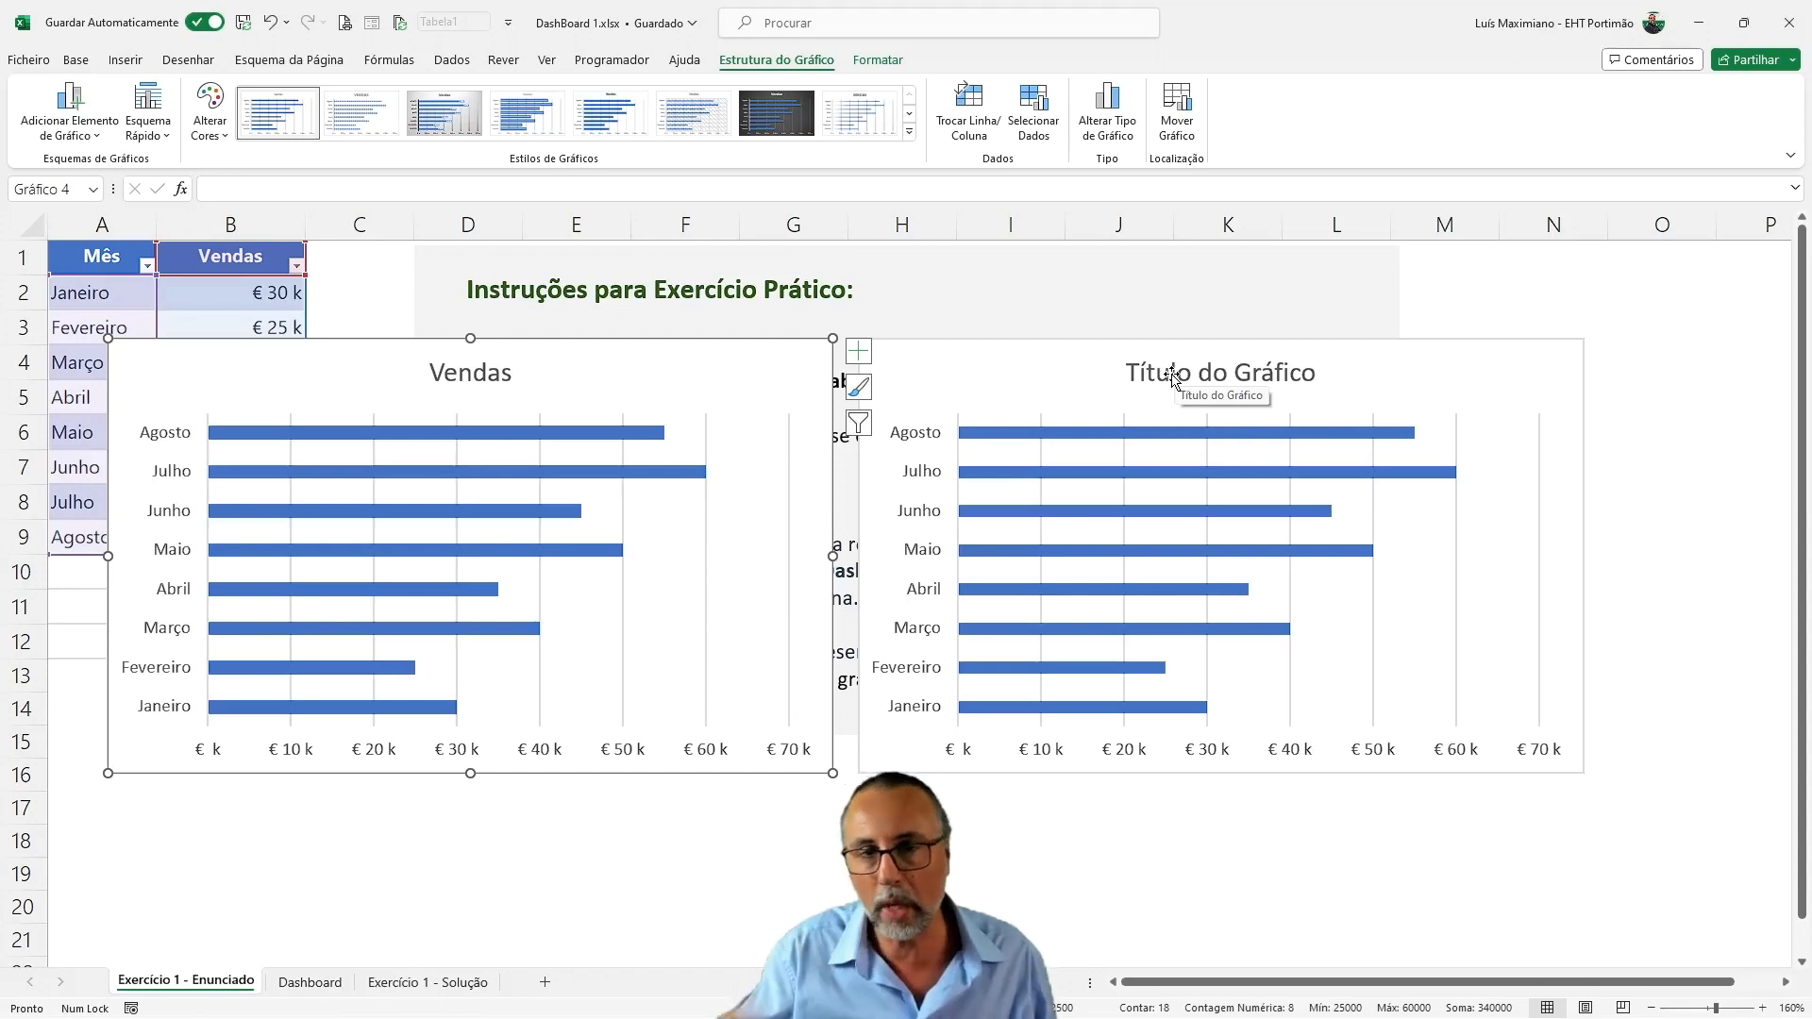
Change the title of the first bar chart to Vendas
{"action": "left_click", "coordinate": [1037, 369]}
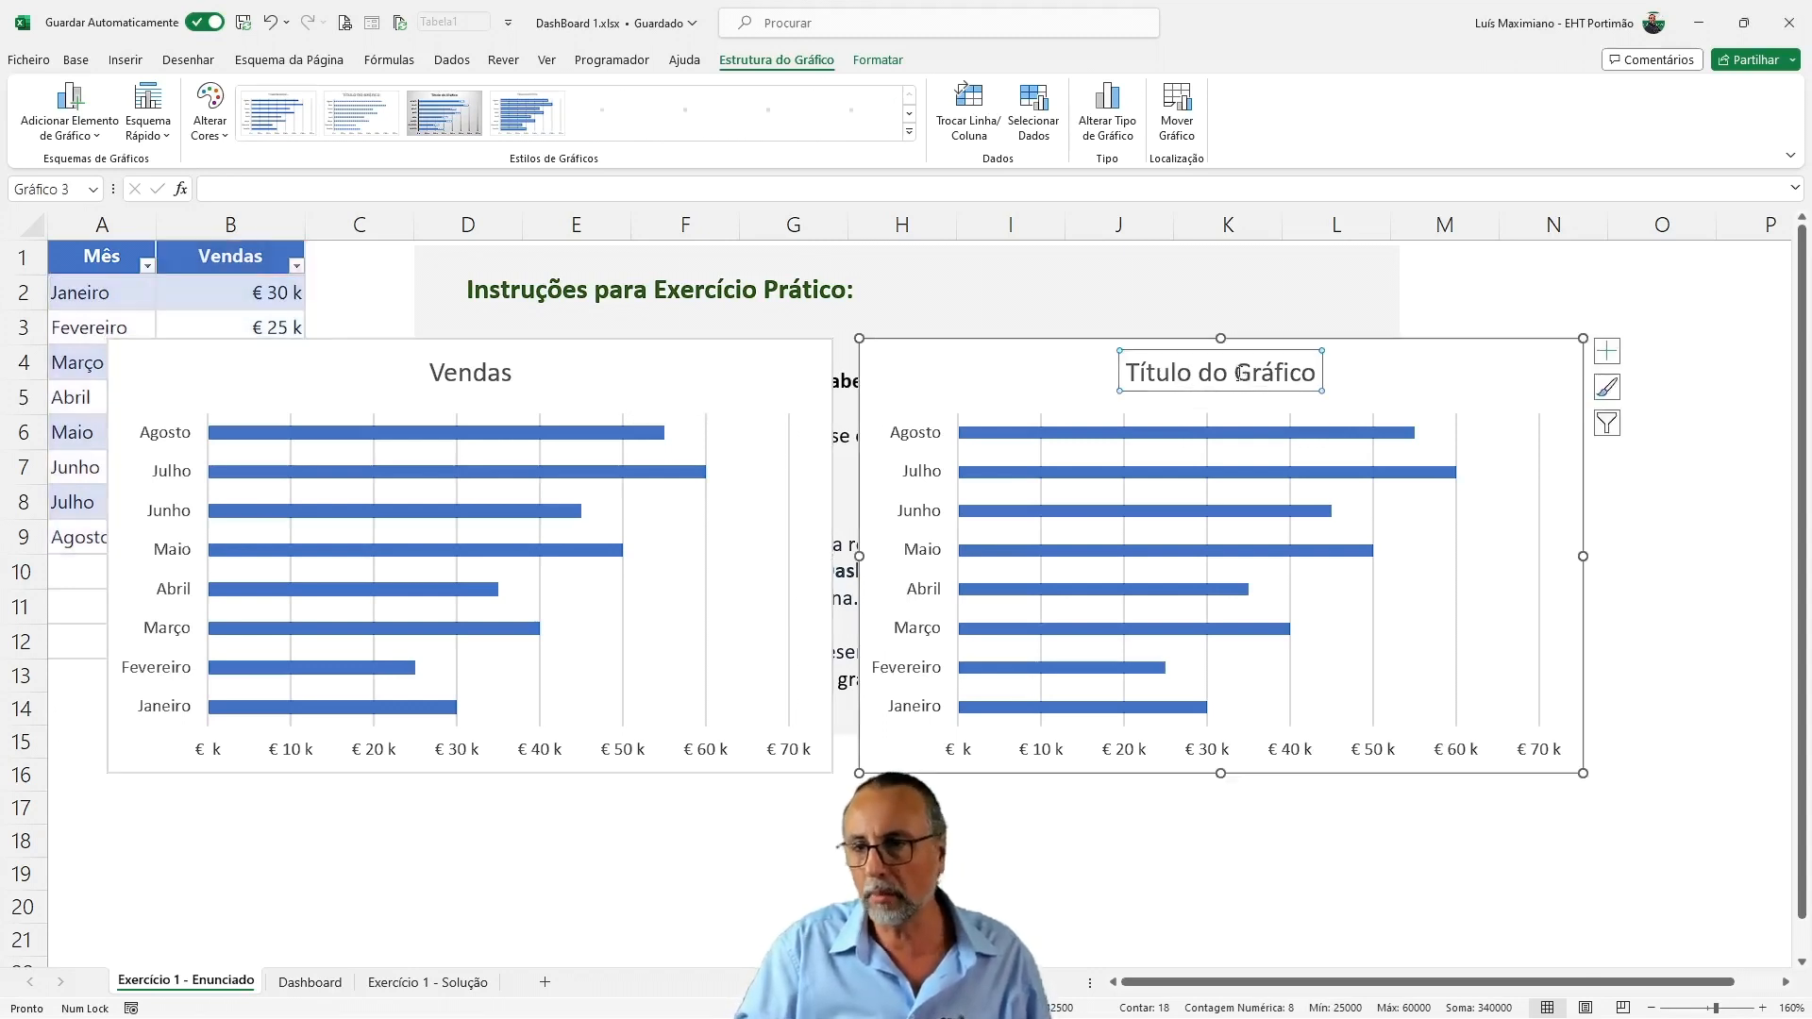
{"action": "left_click", "coordinate": [1128, 374]}
{"action": "type", "text": "Vendas"}
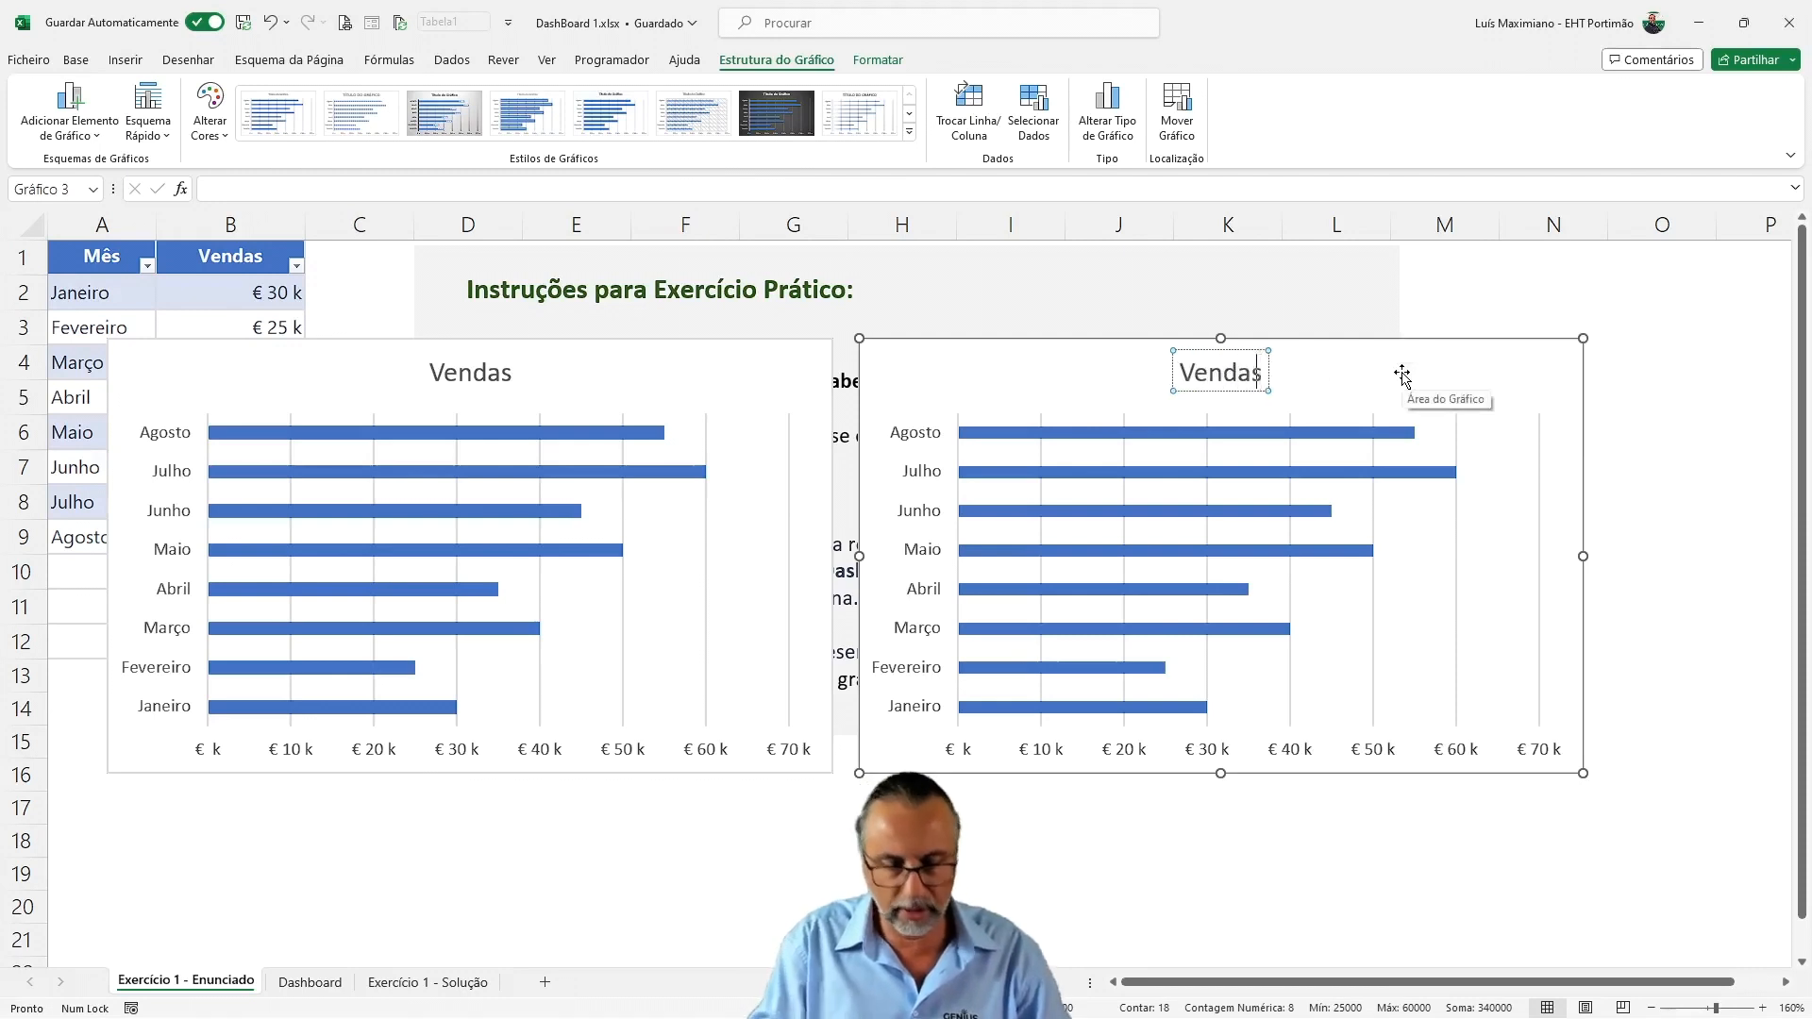
{"action": "left_click", "coordinate": [1402, 375]}
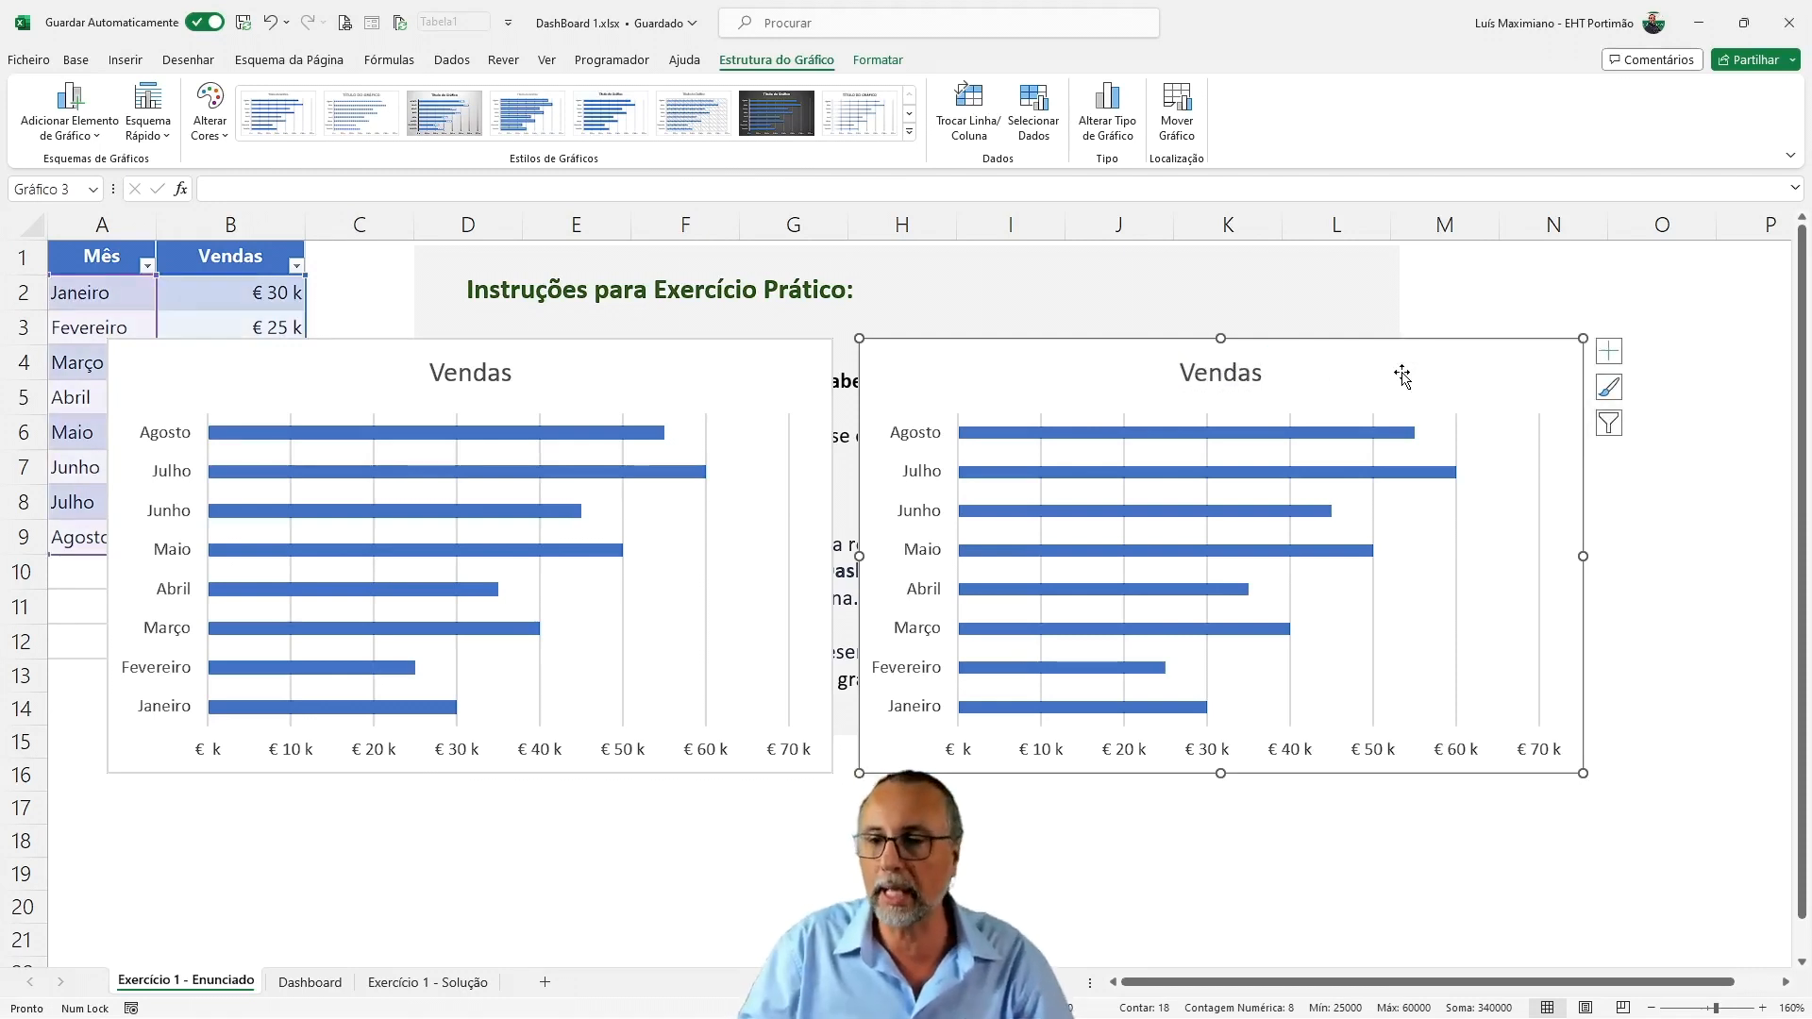
Delete the titles of both bar charts
{"action": "left_click", "coordinate": [1233, 390]}
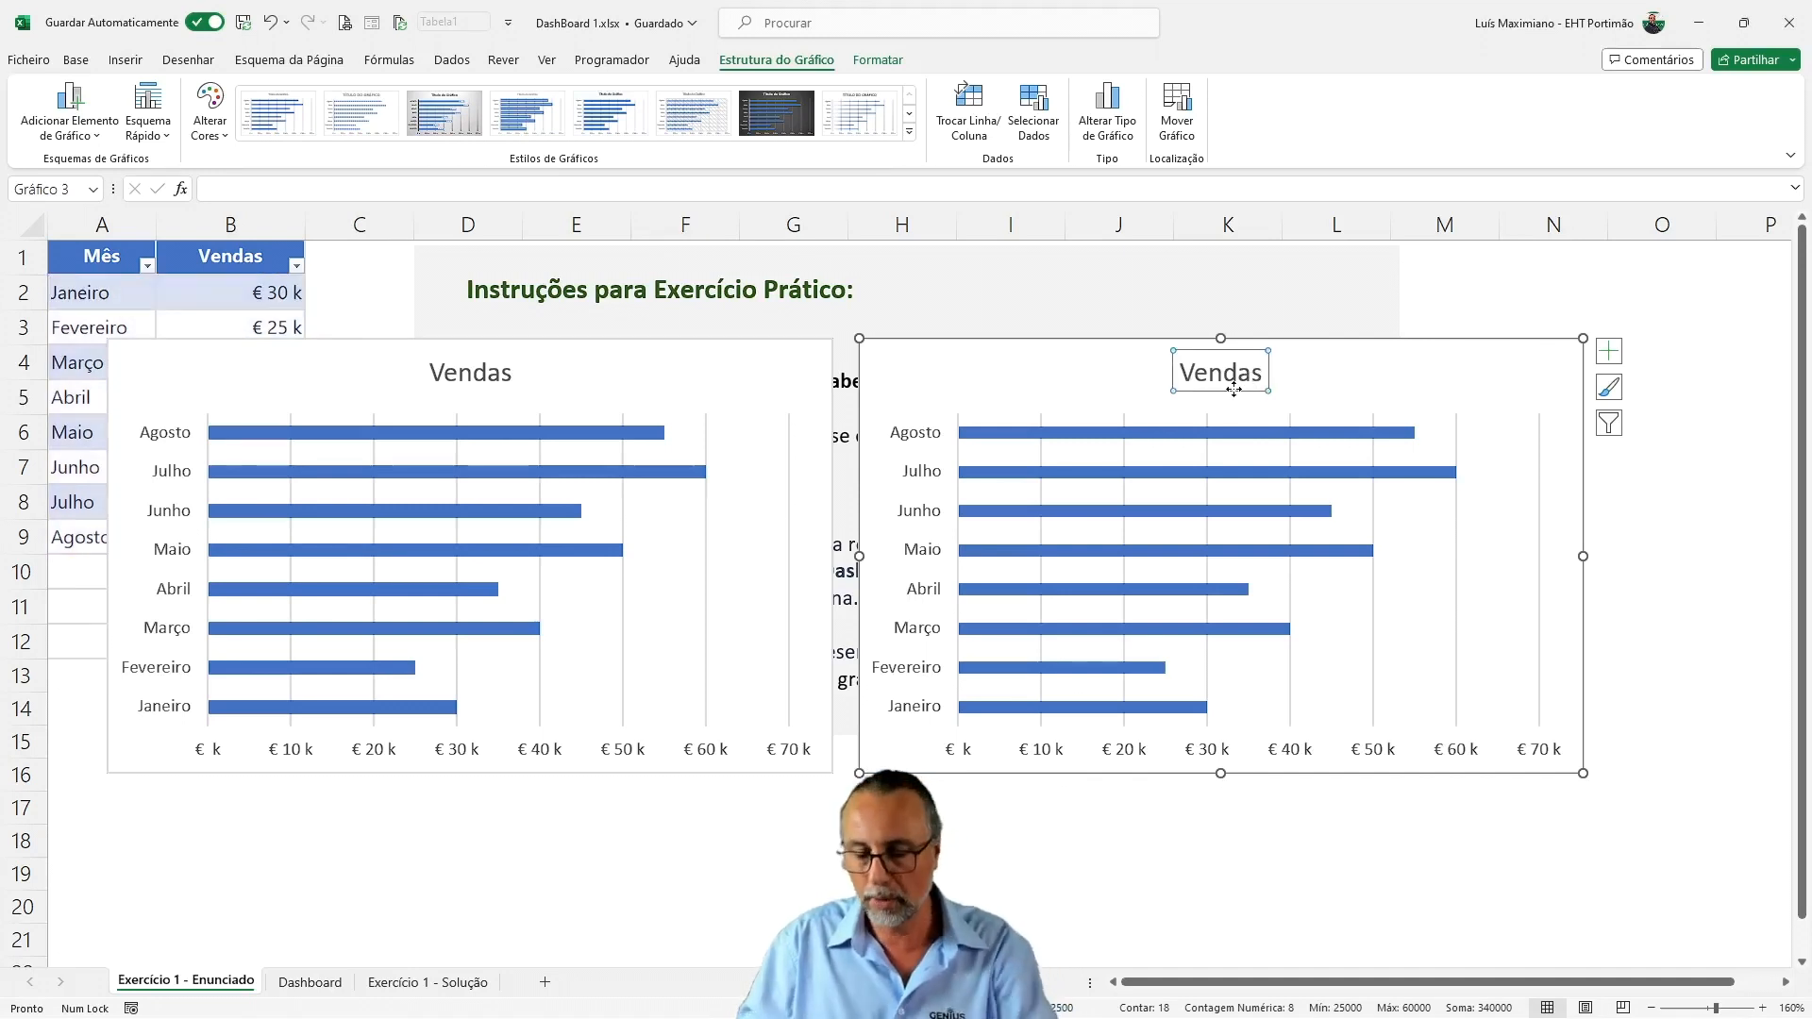
{"action": "key", "text": "Delete"}
{"action": "left_click", "coordinate": [497, 378]}
{"action": "key", "text": "Delete"}
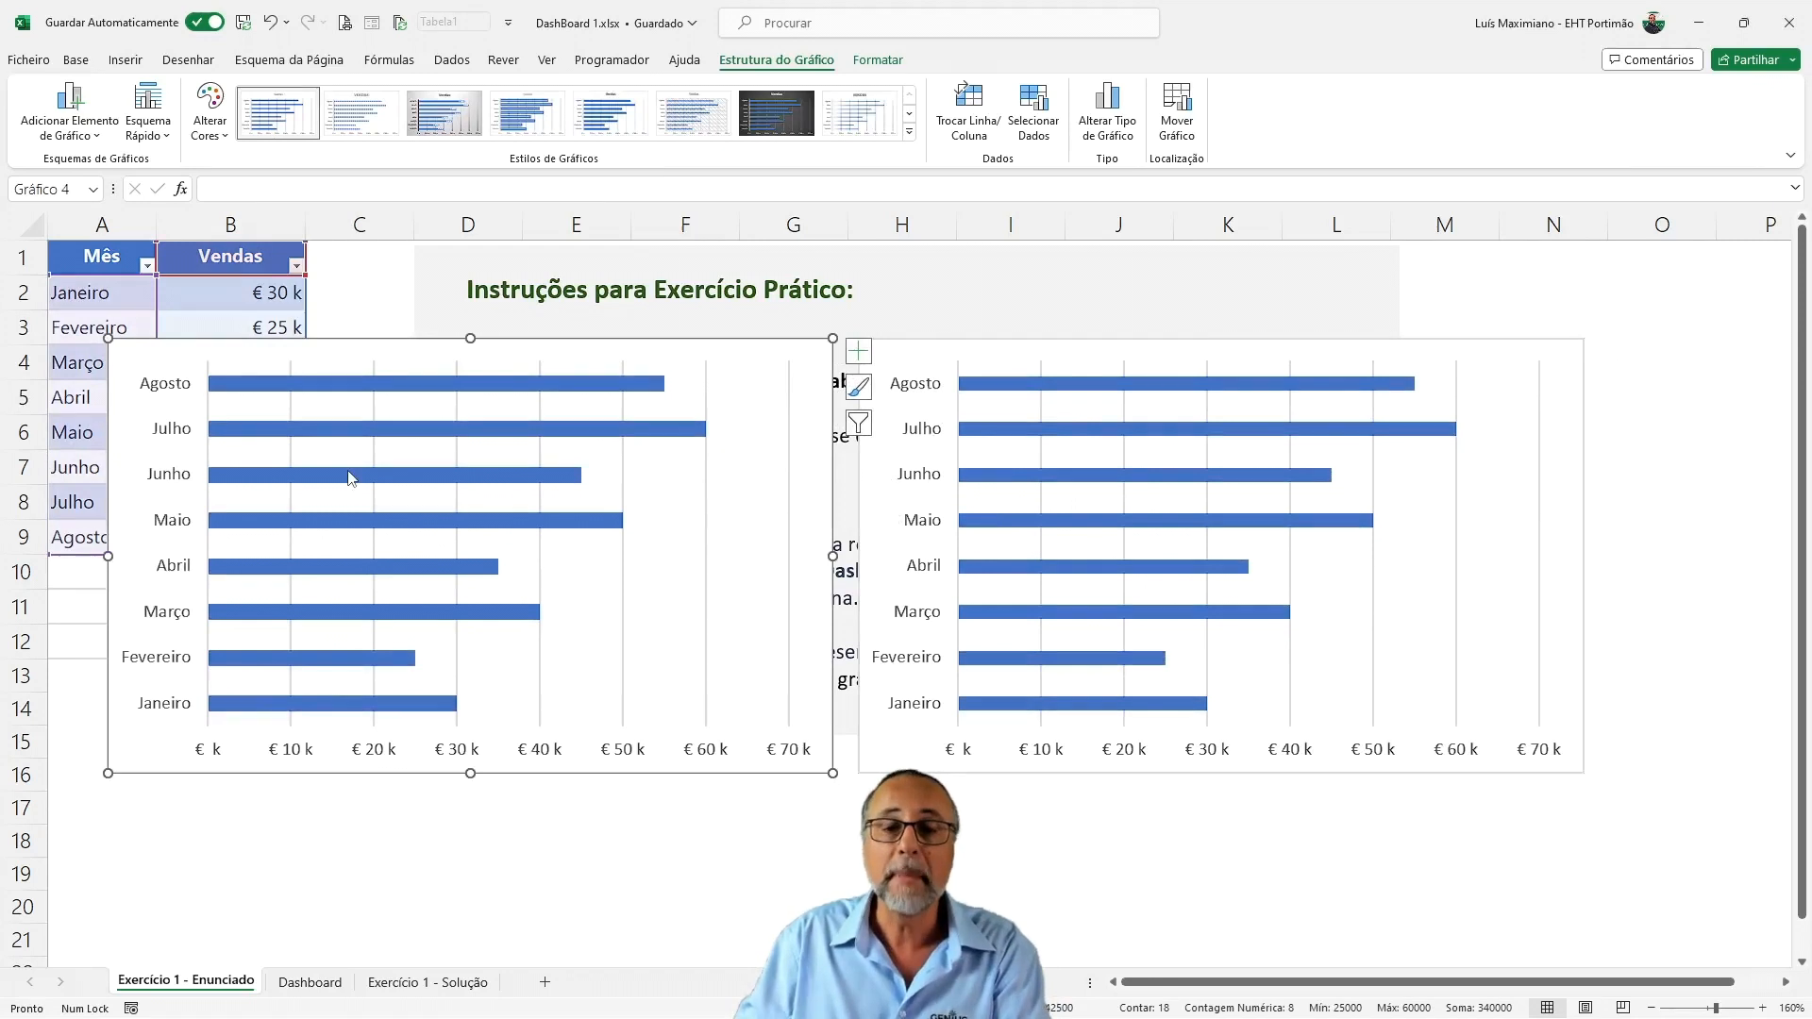
{"action": "mouse_move", "coordinate": [346, 483]}
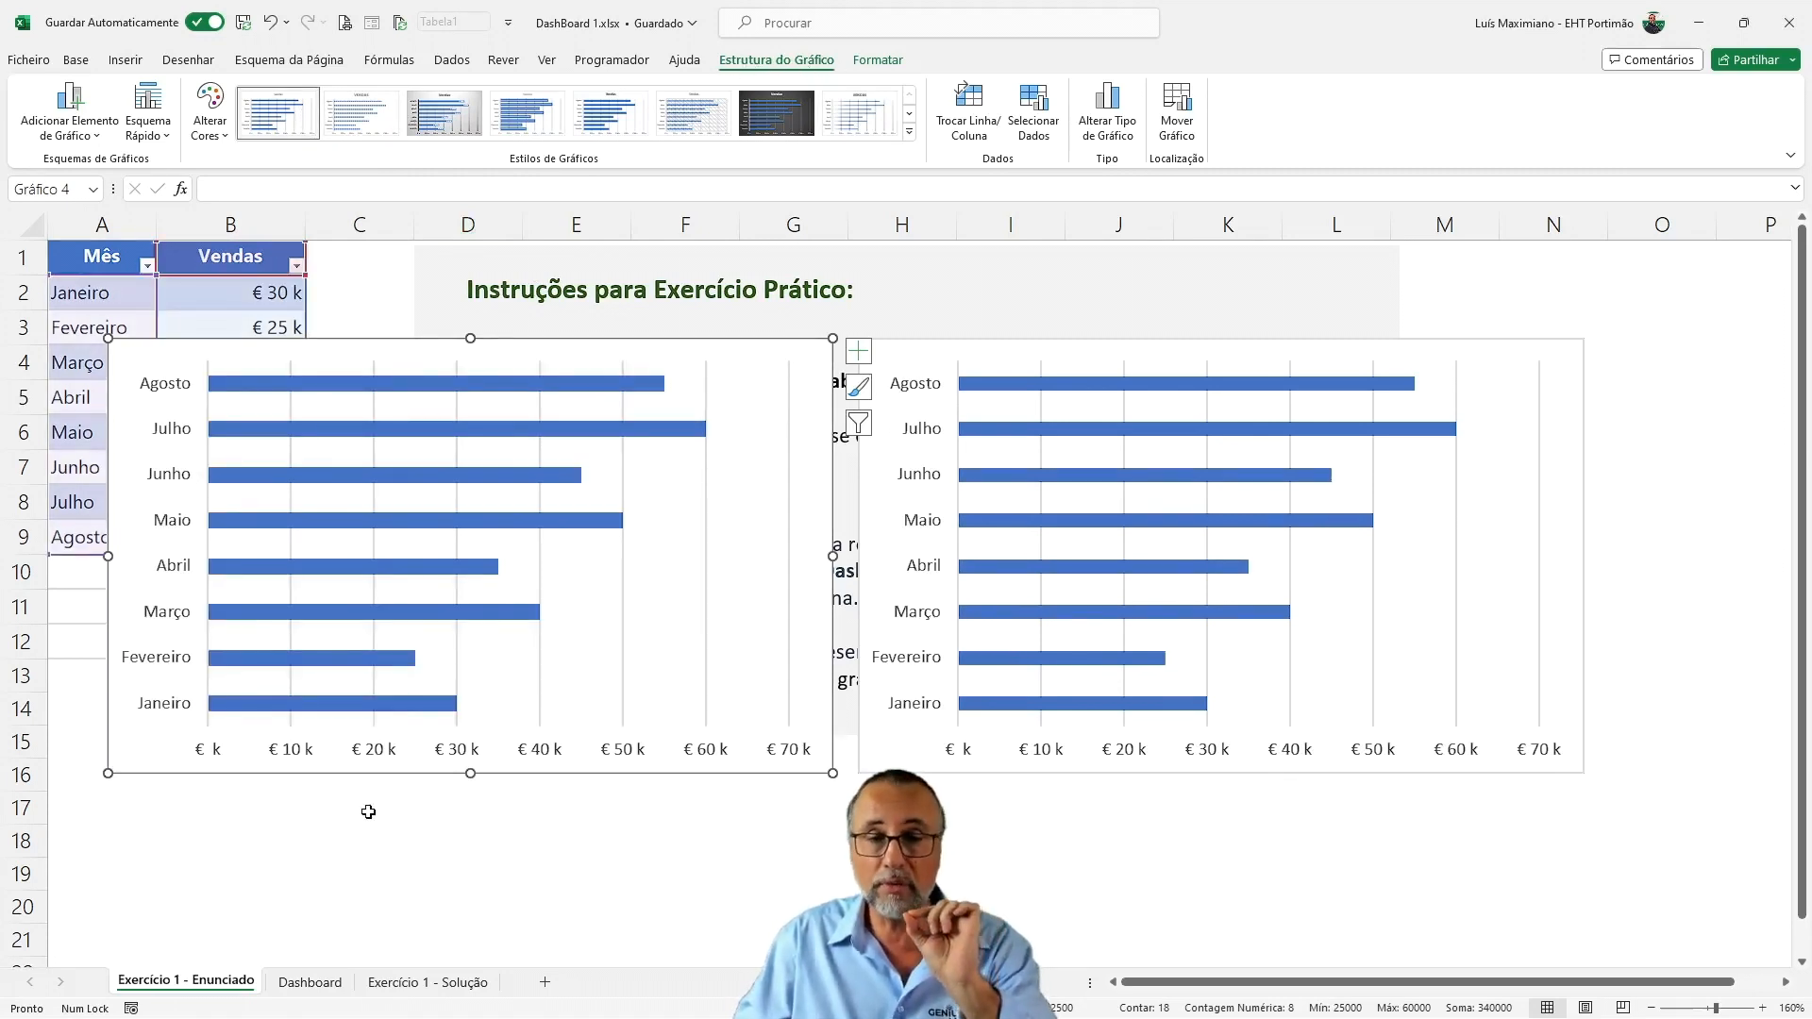
{"action": "left_click", "coordinate": [56, 649]}
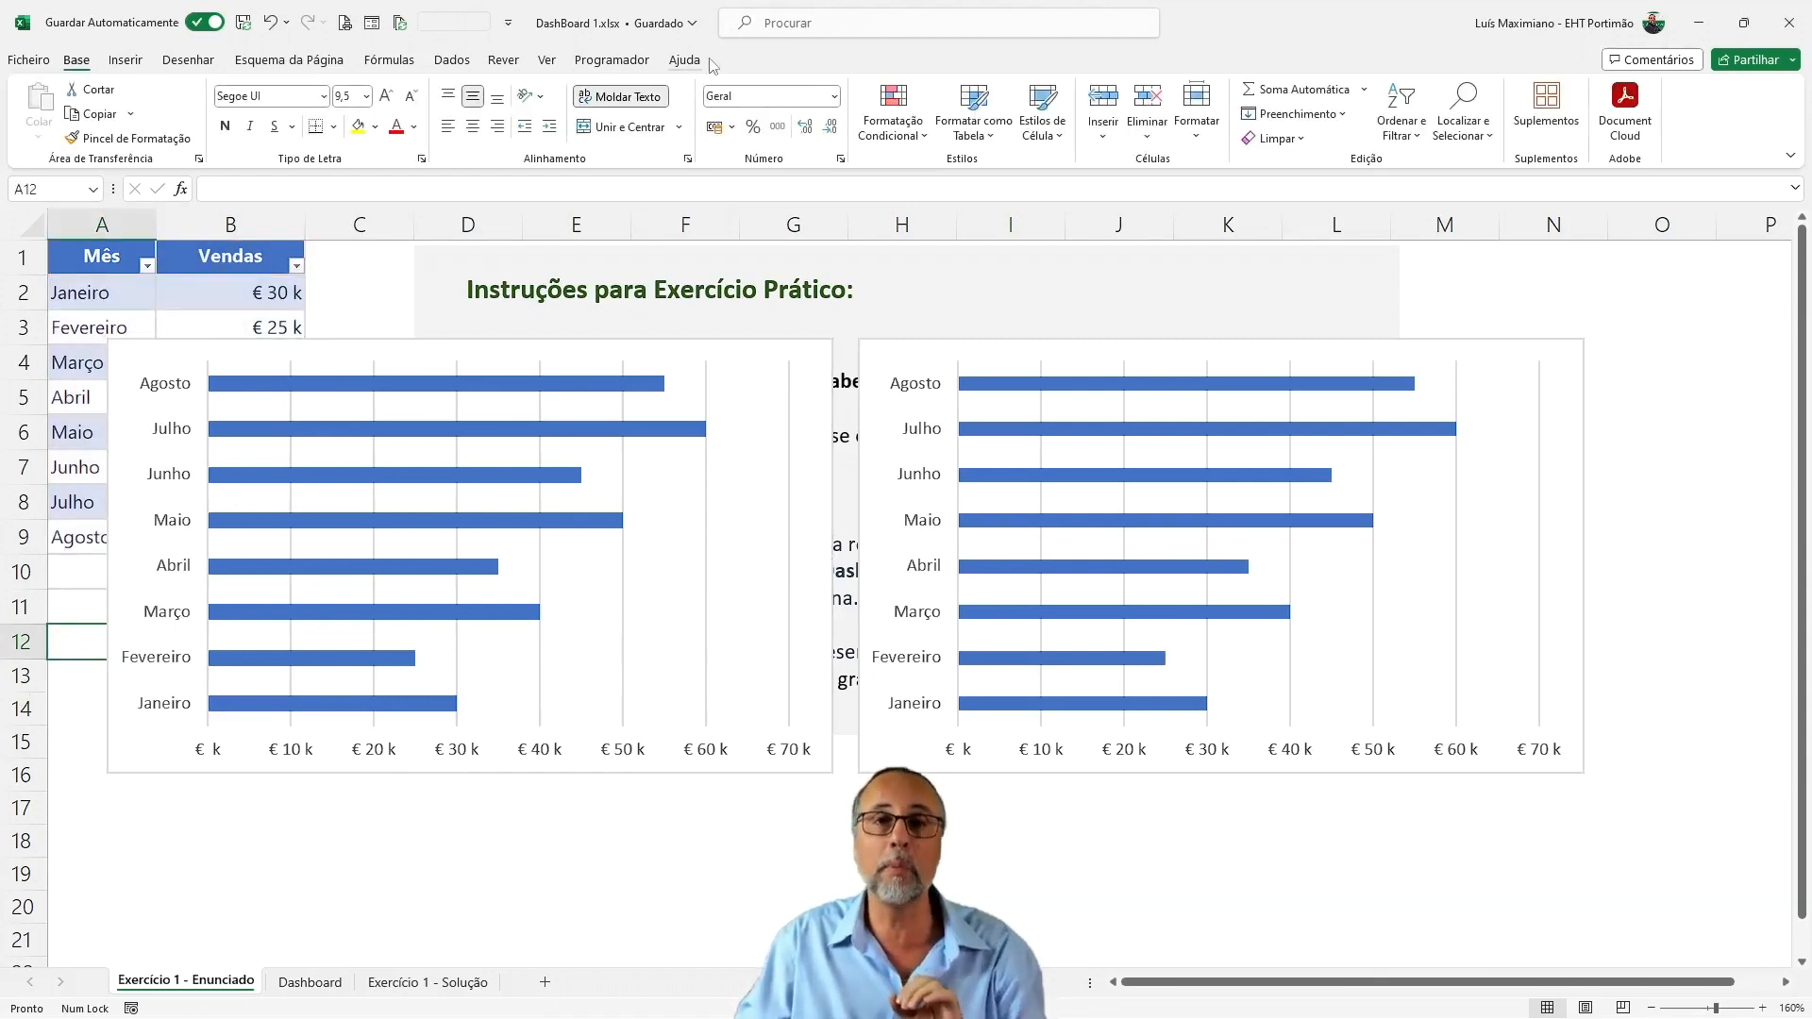
Apply chart style Estilo 12 to the newer bar chart and compare it with the Exercício 1 - Solução sheet
{"action": "left_click", "coordinate": [727, 354]}
{"action": "left_click", "coordinate": [878, 63]}
{"action": "left_click", "coordinate": [809, 65]}
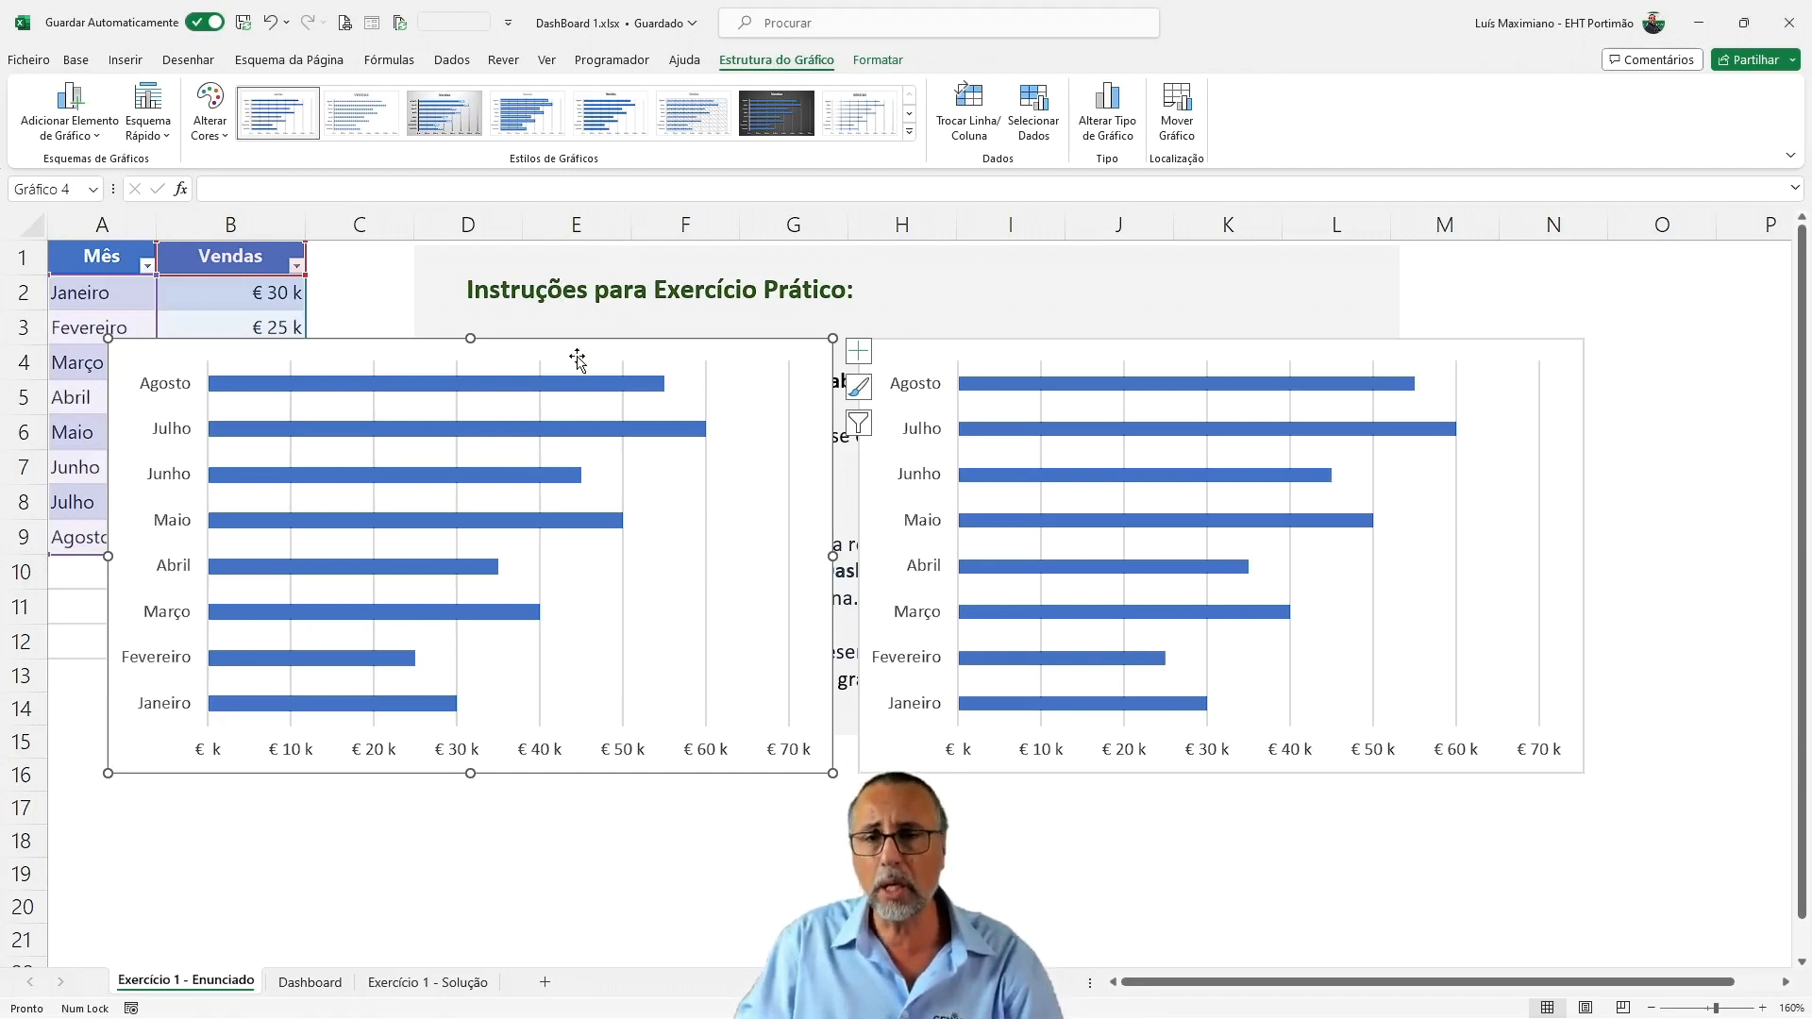
{"action": "left_click", "coordinate": [910, 133]}
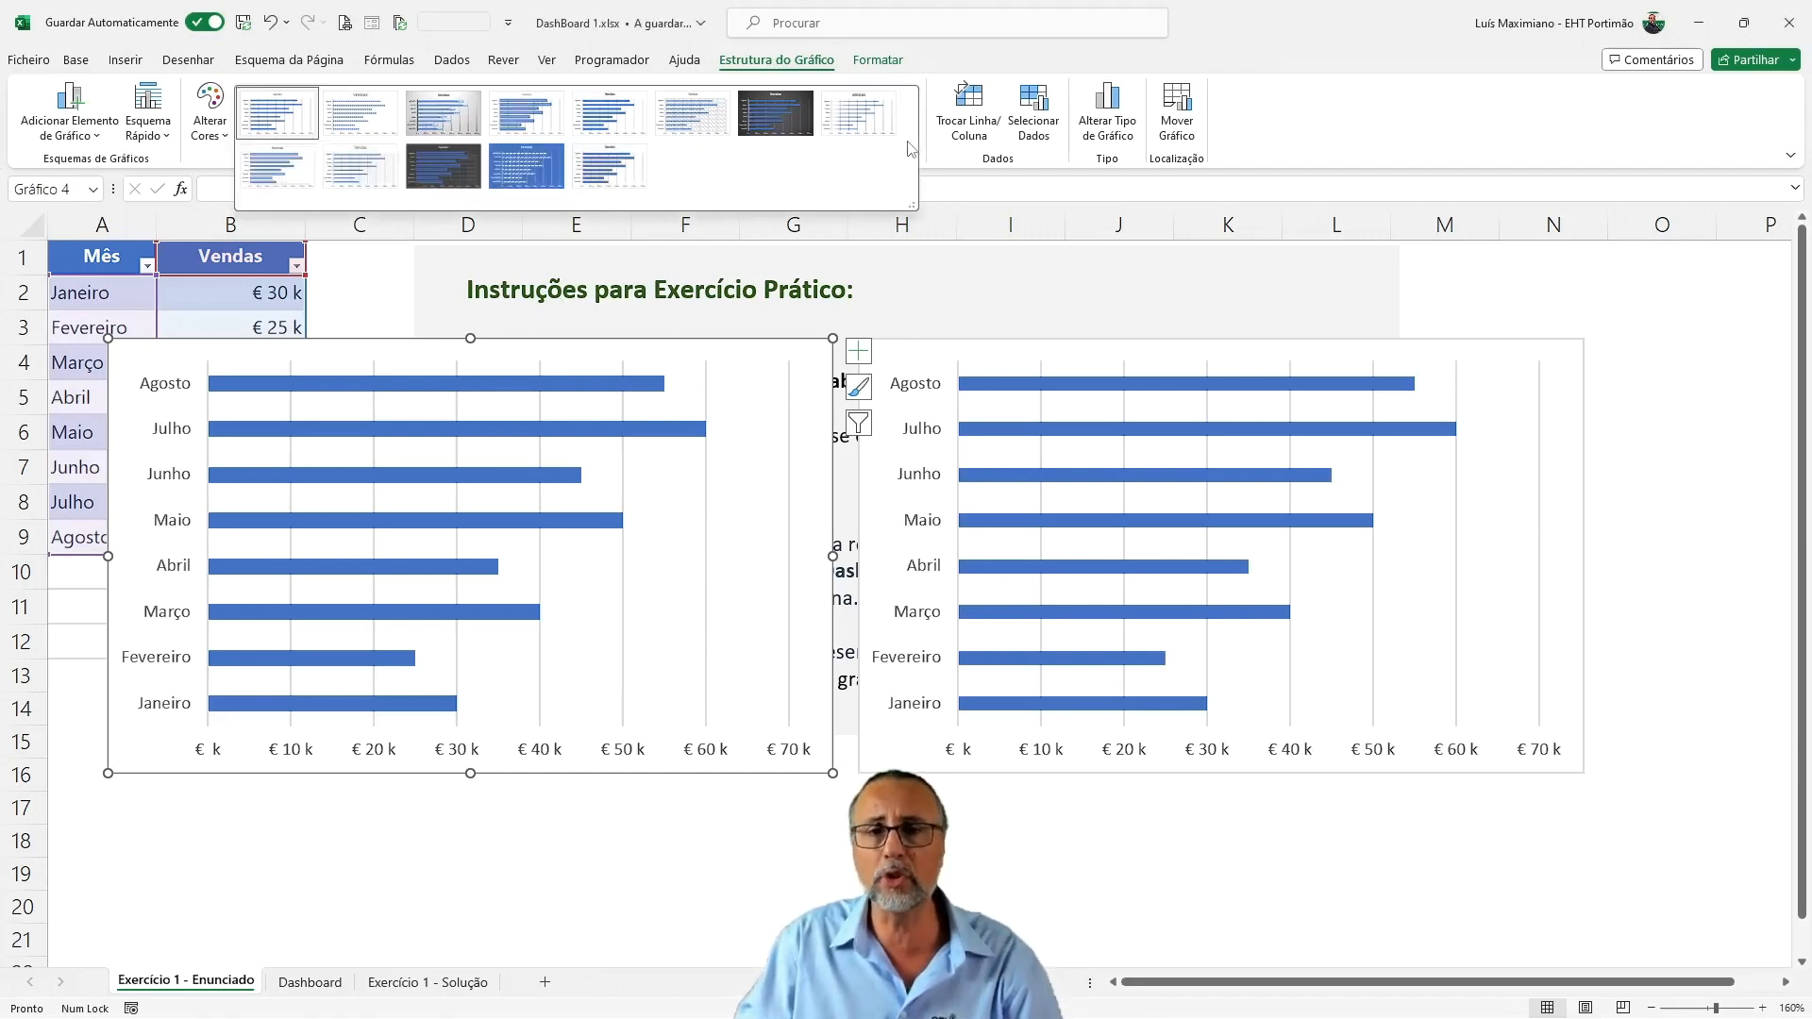
{"action": "left_click", "coordinate": [548, 173]}
{"action": "left_click", "coordinate": [396, 985]}
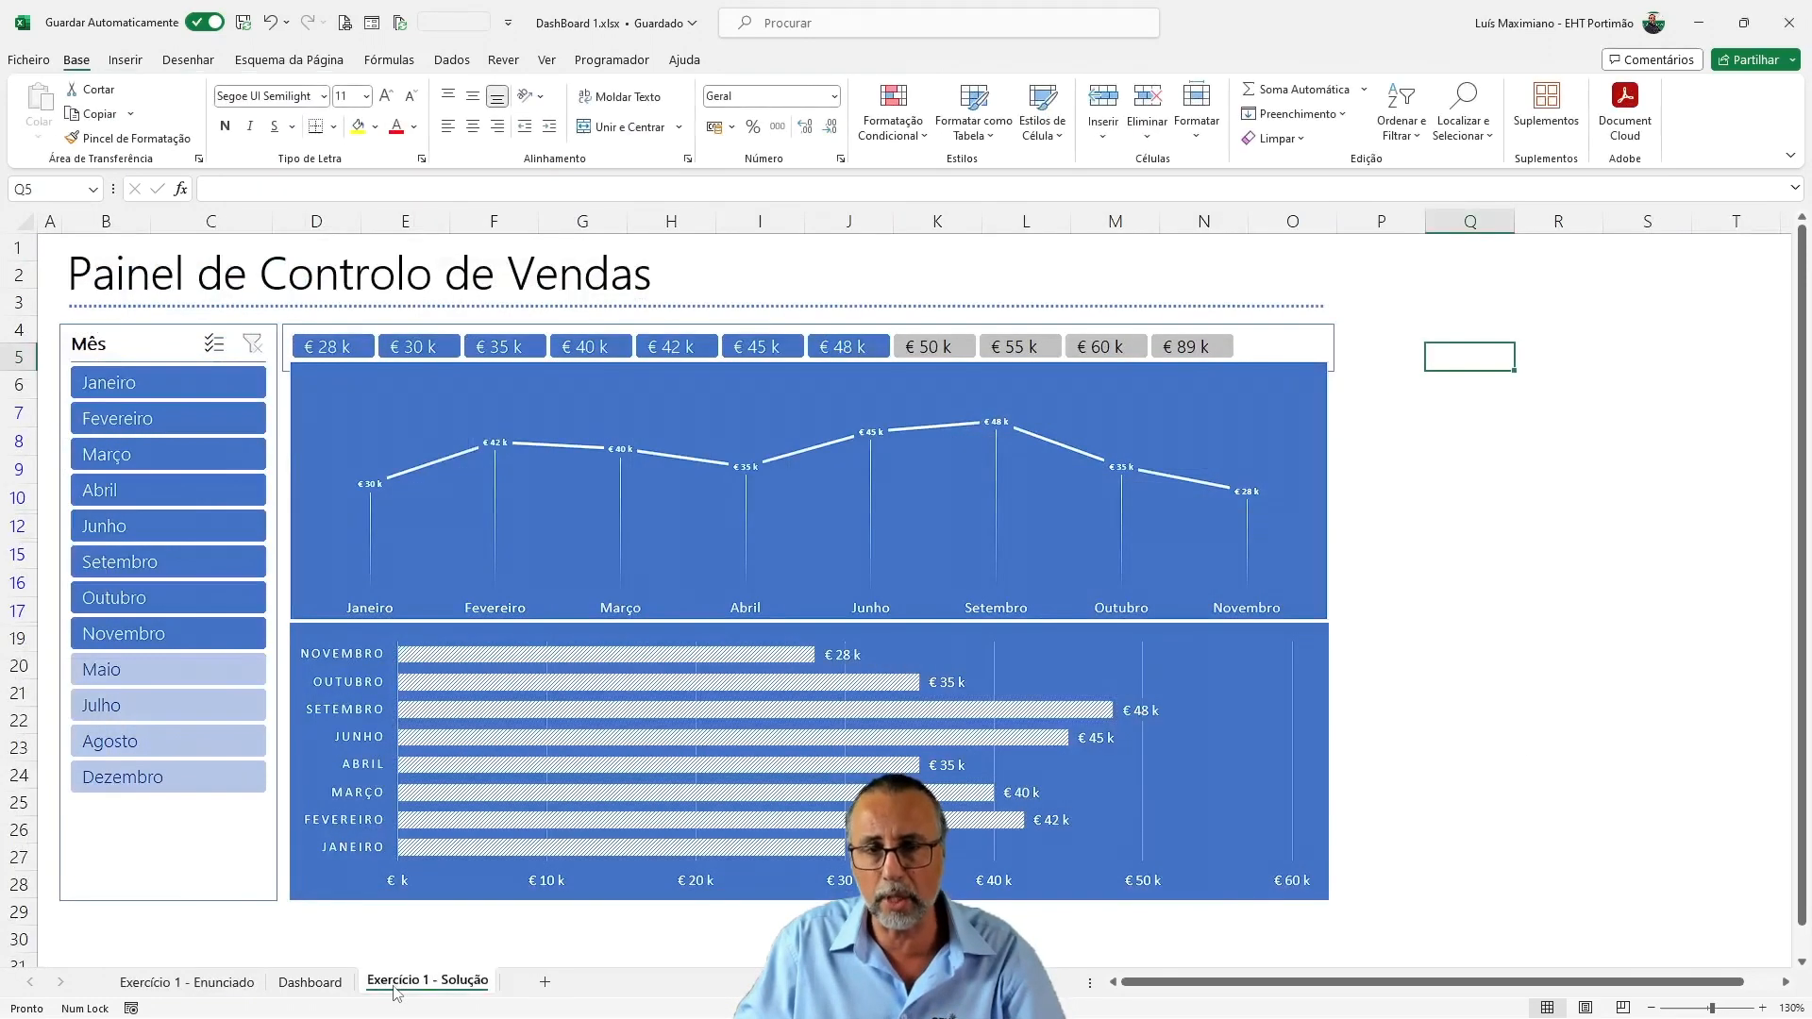
{"action": "left_click", "coordinate": [231, 982]}
Delete the vertical gridlines of the blue-styled bar chart and add data labels to its Vendas series
{"action": "left_click_drag", "start_coordinate": [633, 361], "coordinate": [676, 386]}
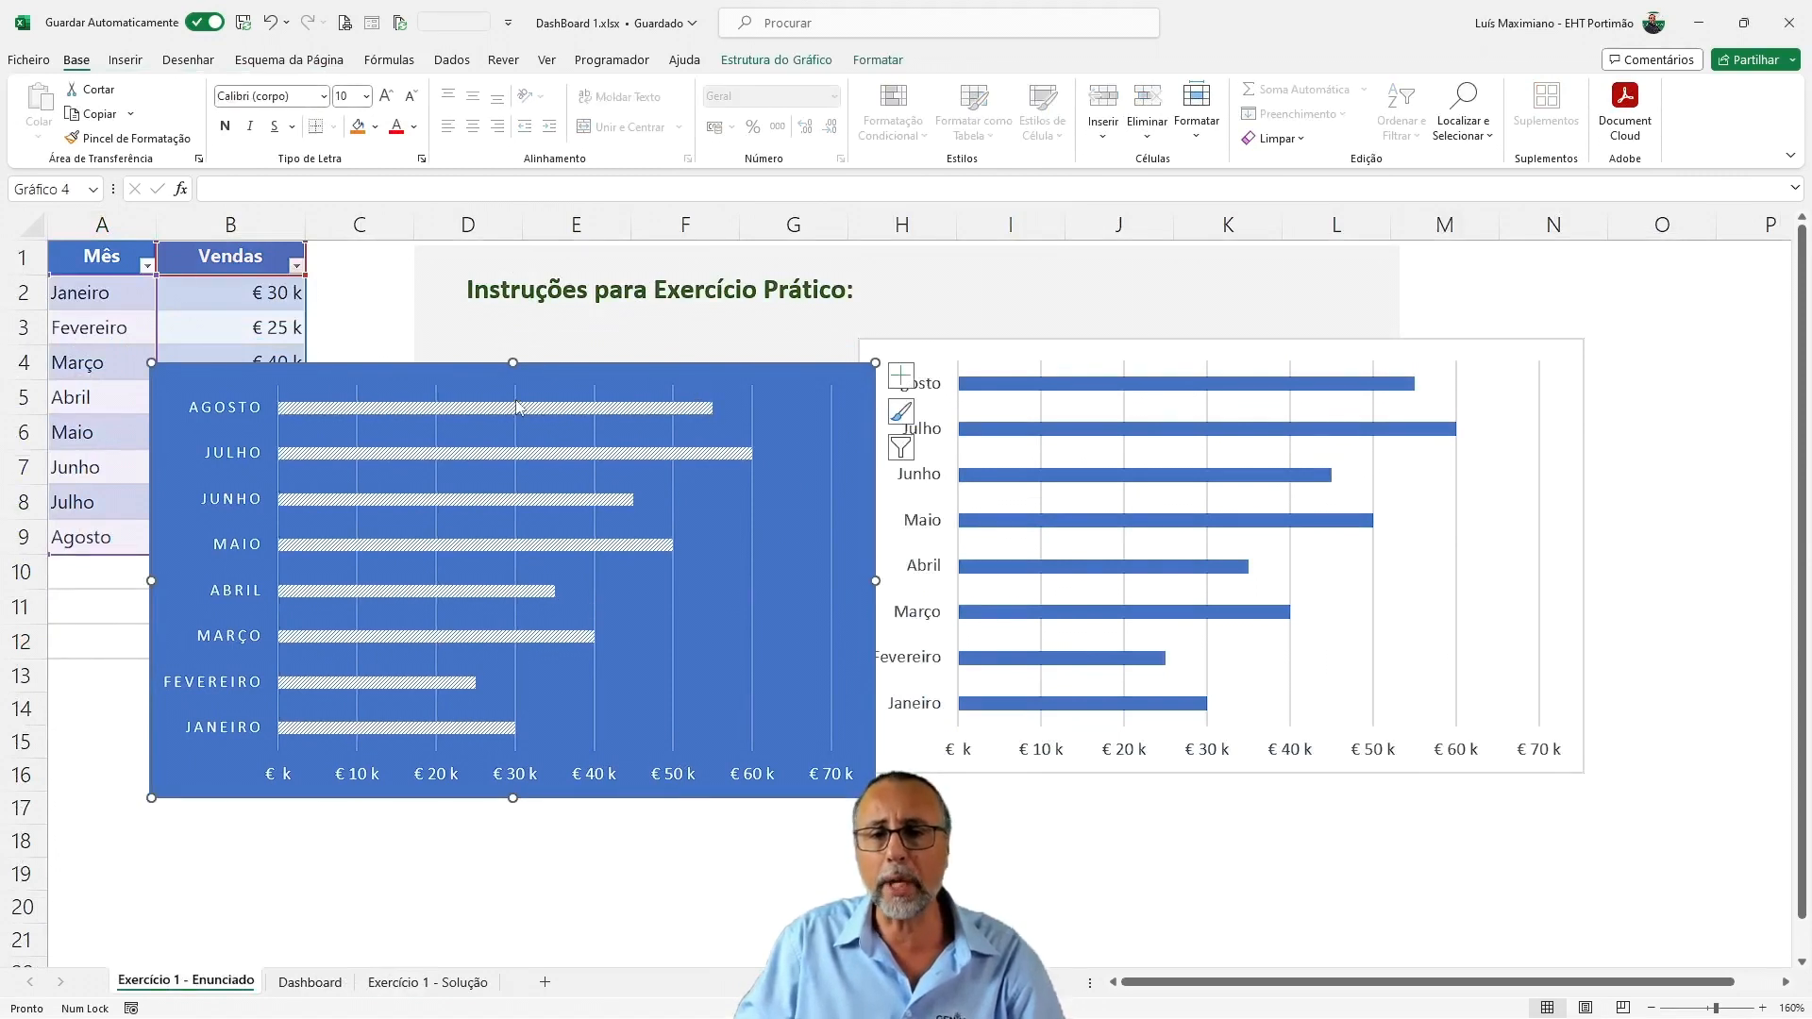
{"action": "left_click", "coordinate": [437, 441]}
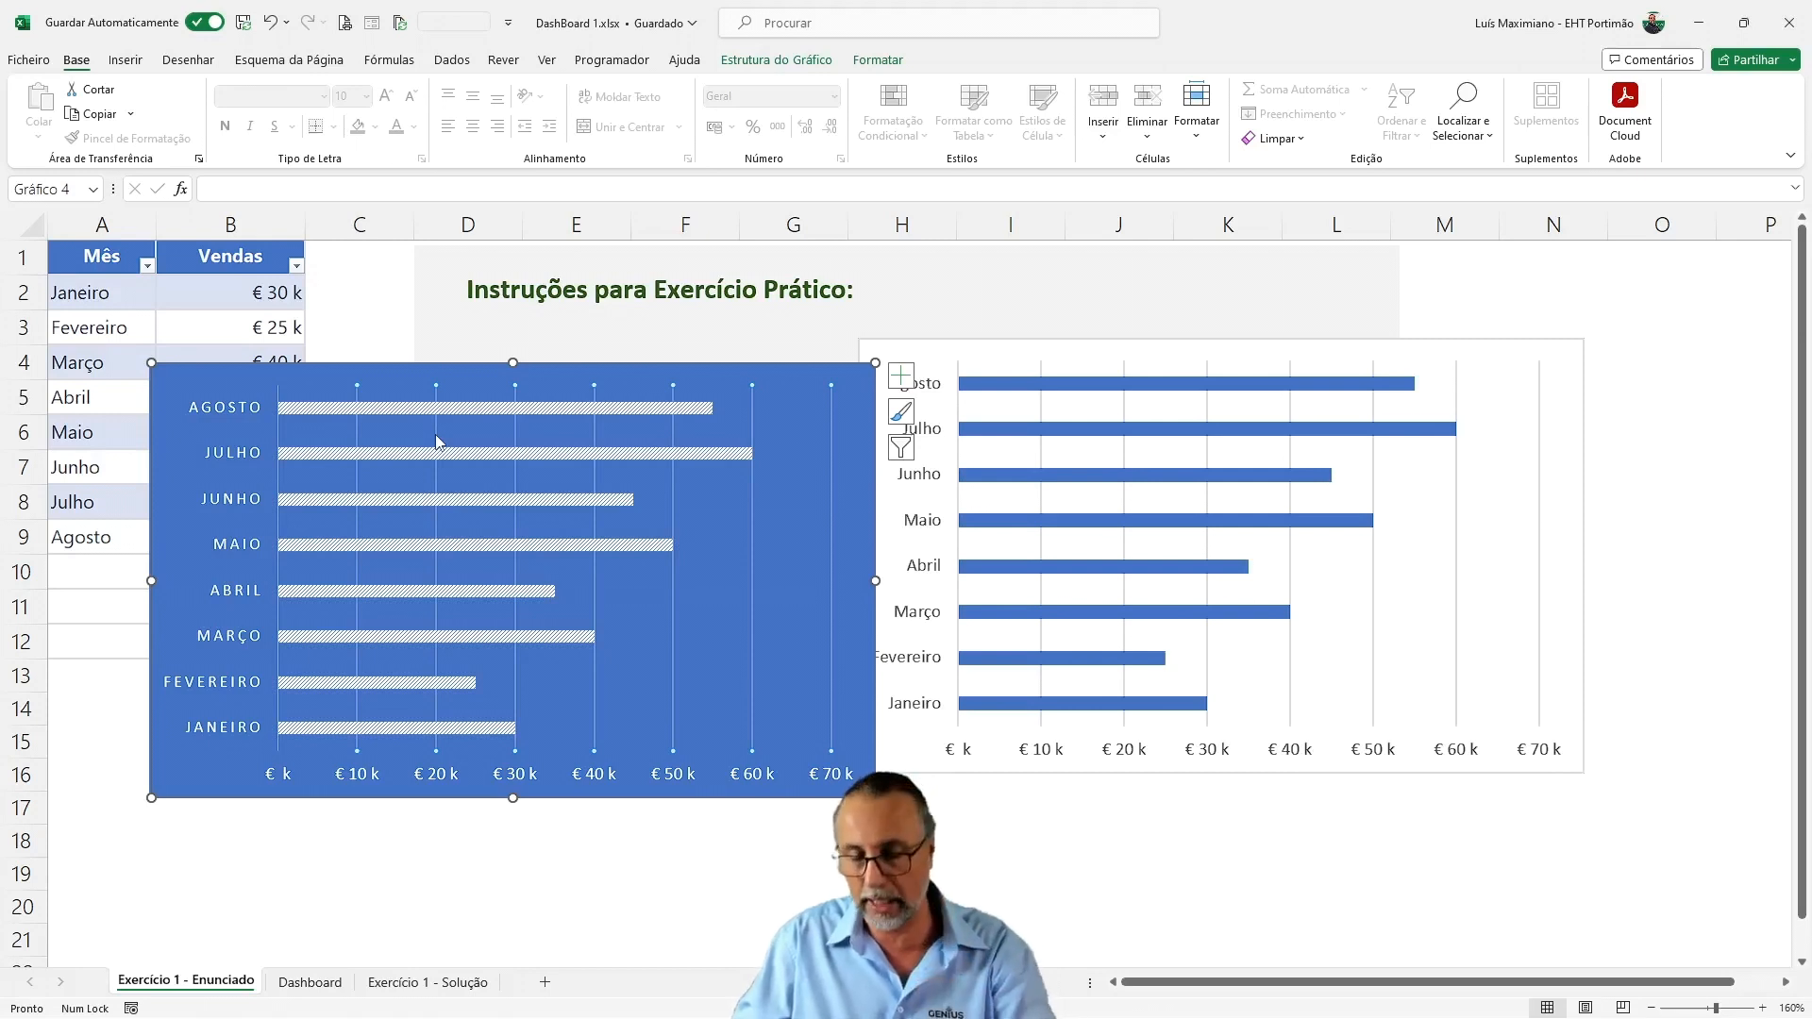
{"action": "key", "text": "Delete"}
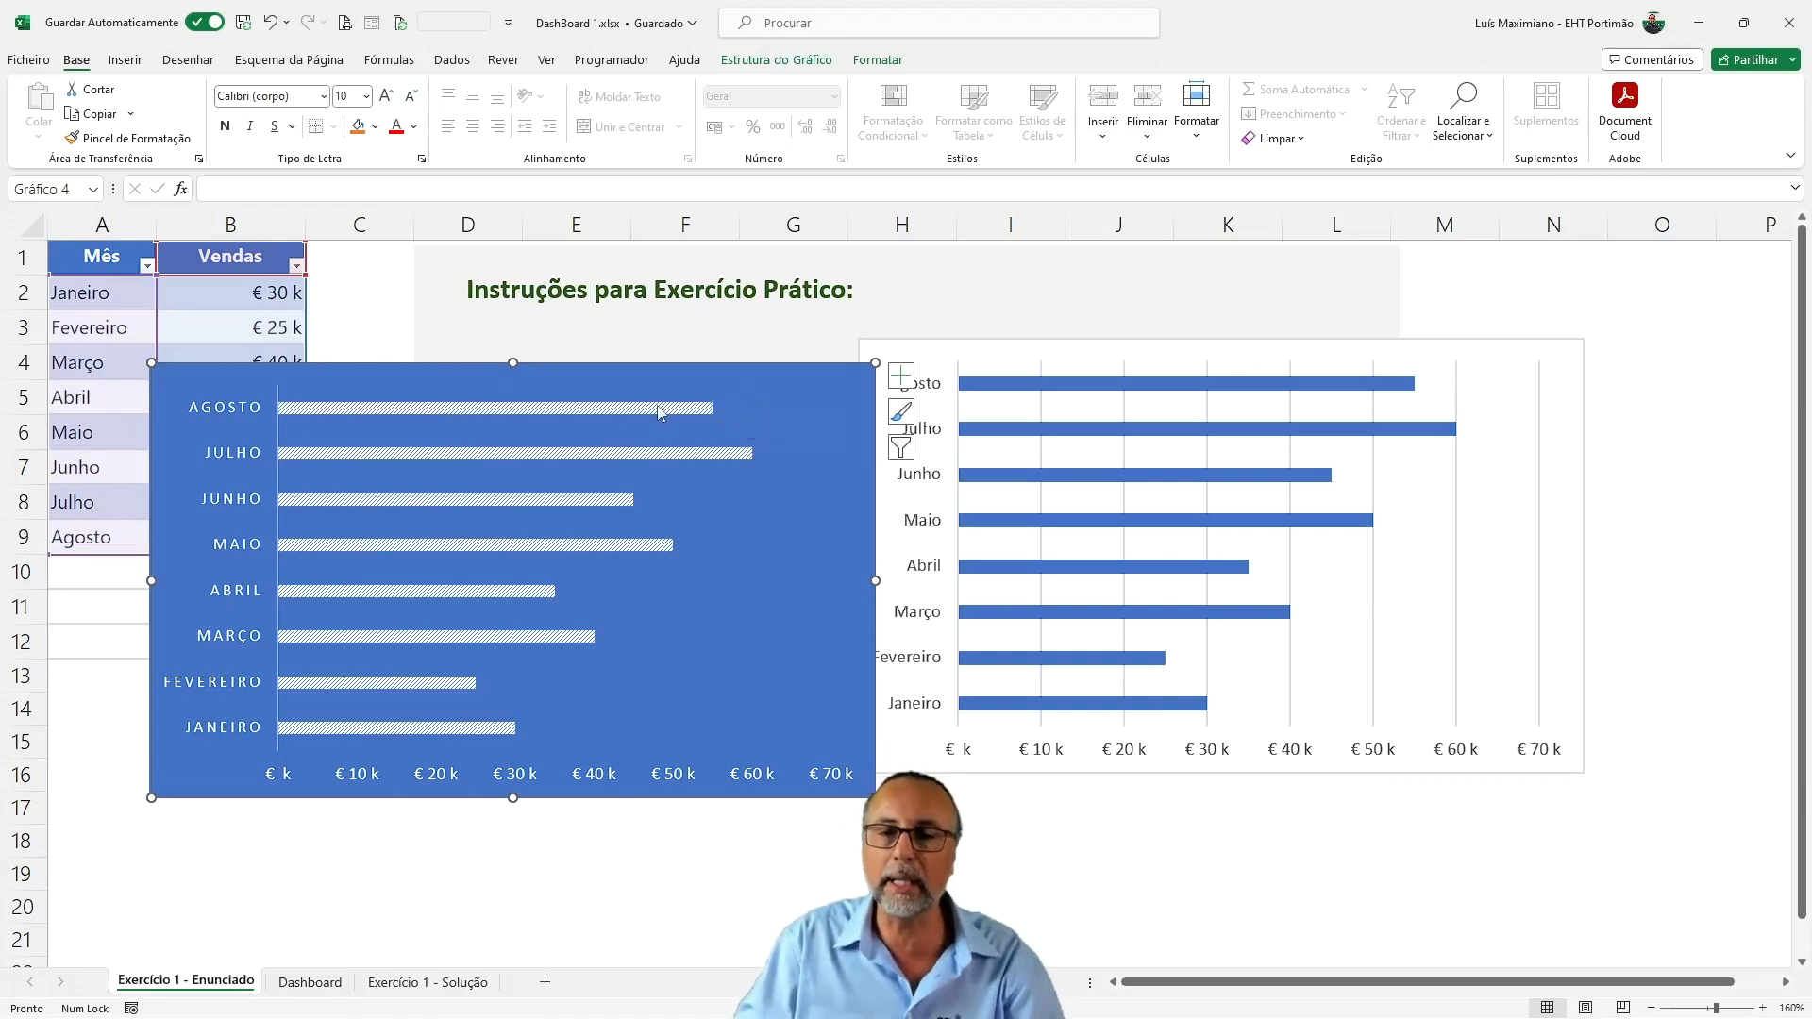
{"action": "right_click", "coordinate": [609, 417]}
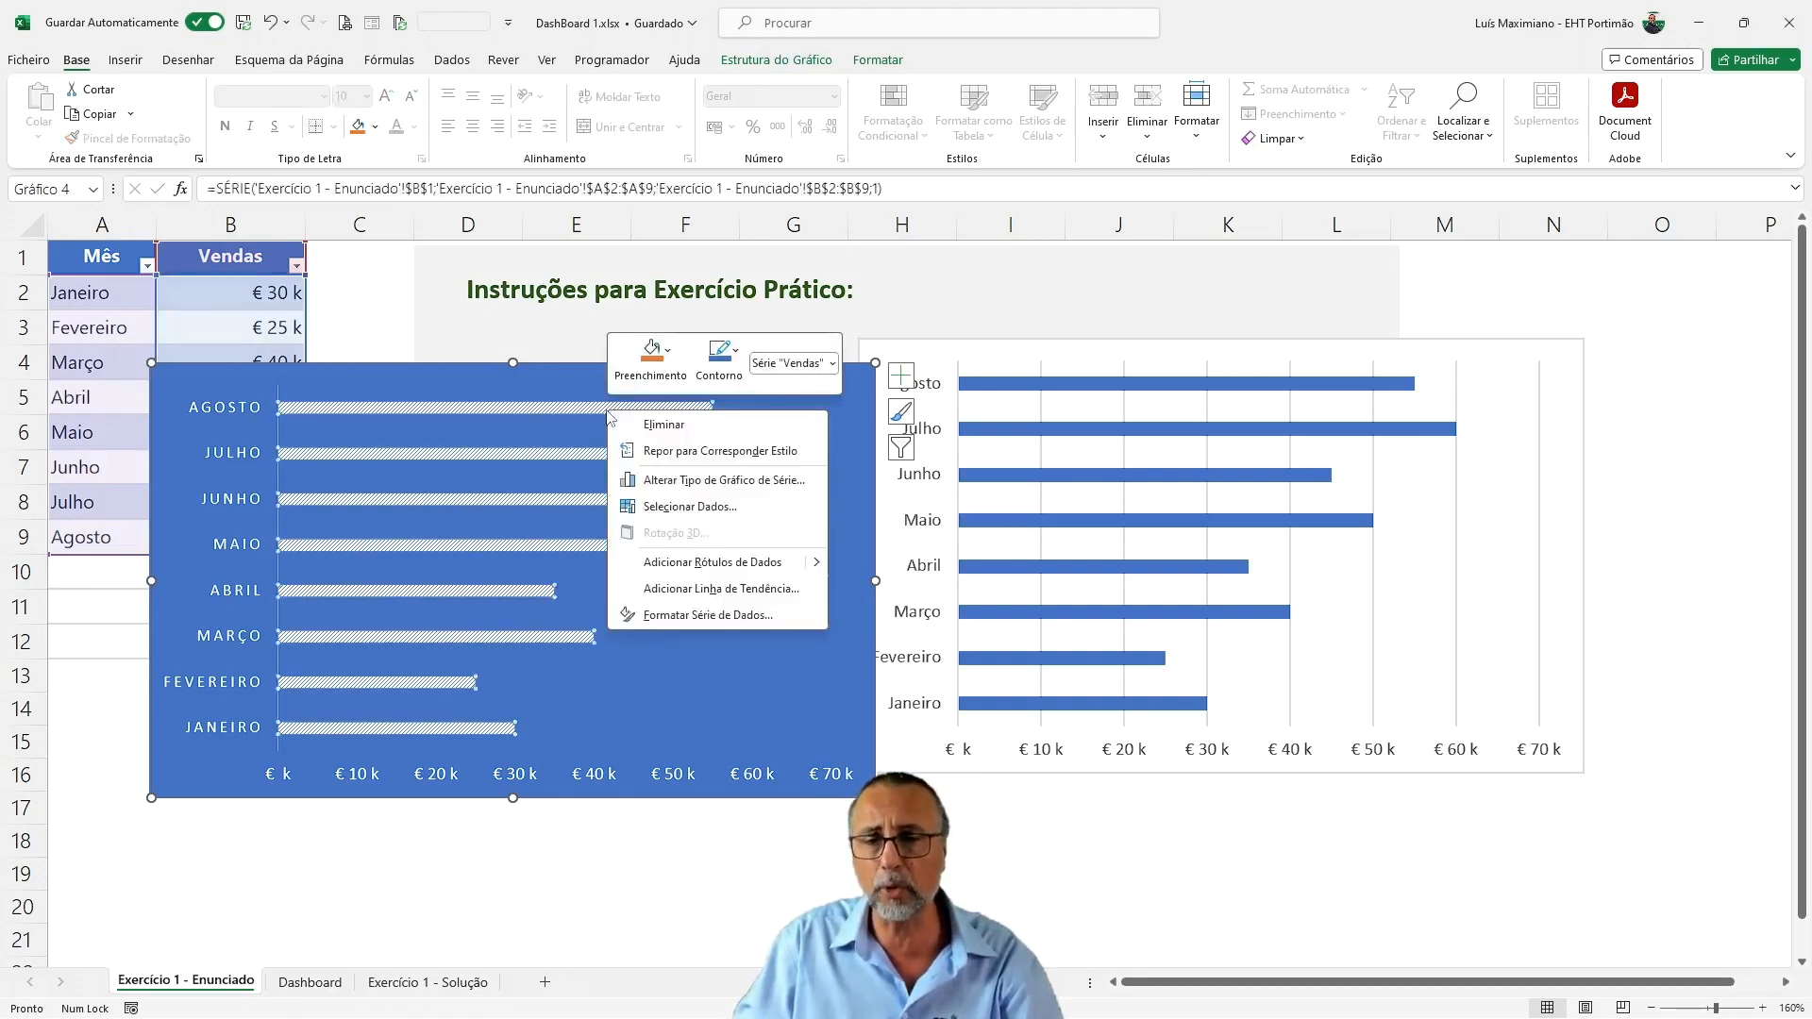
{"action": "left_click", "coordinate": [681, 562]}
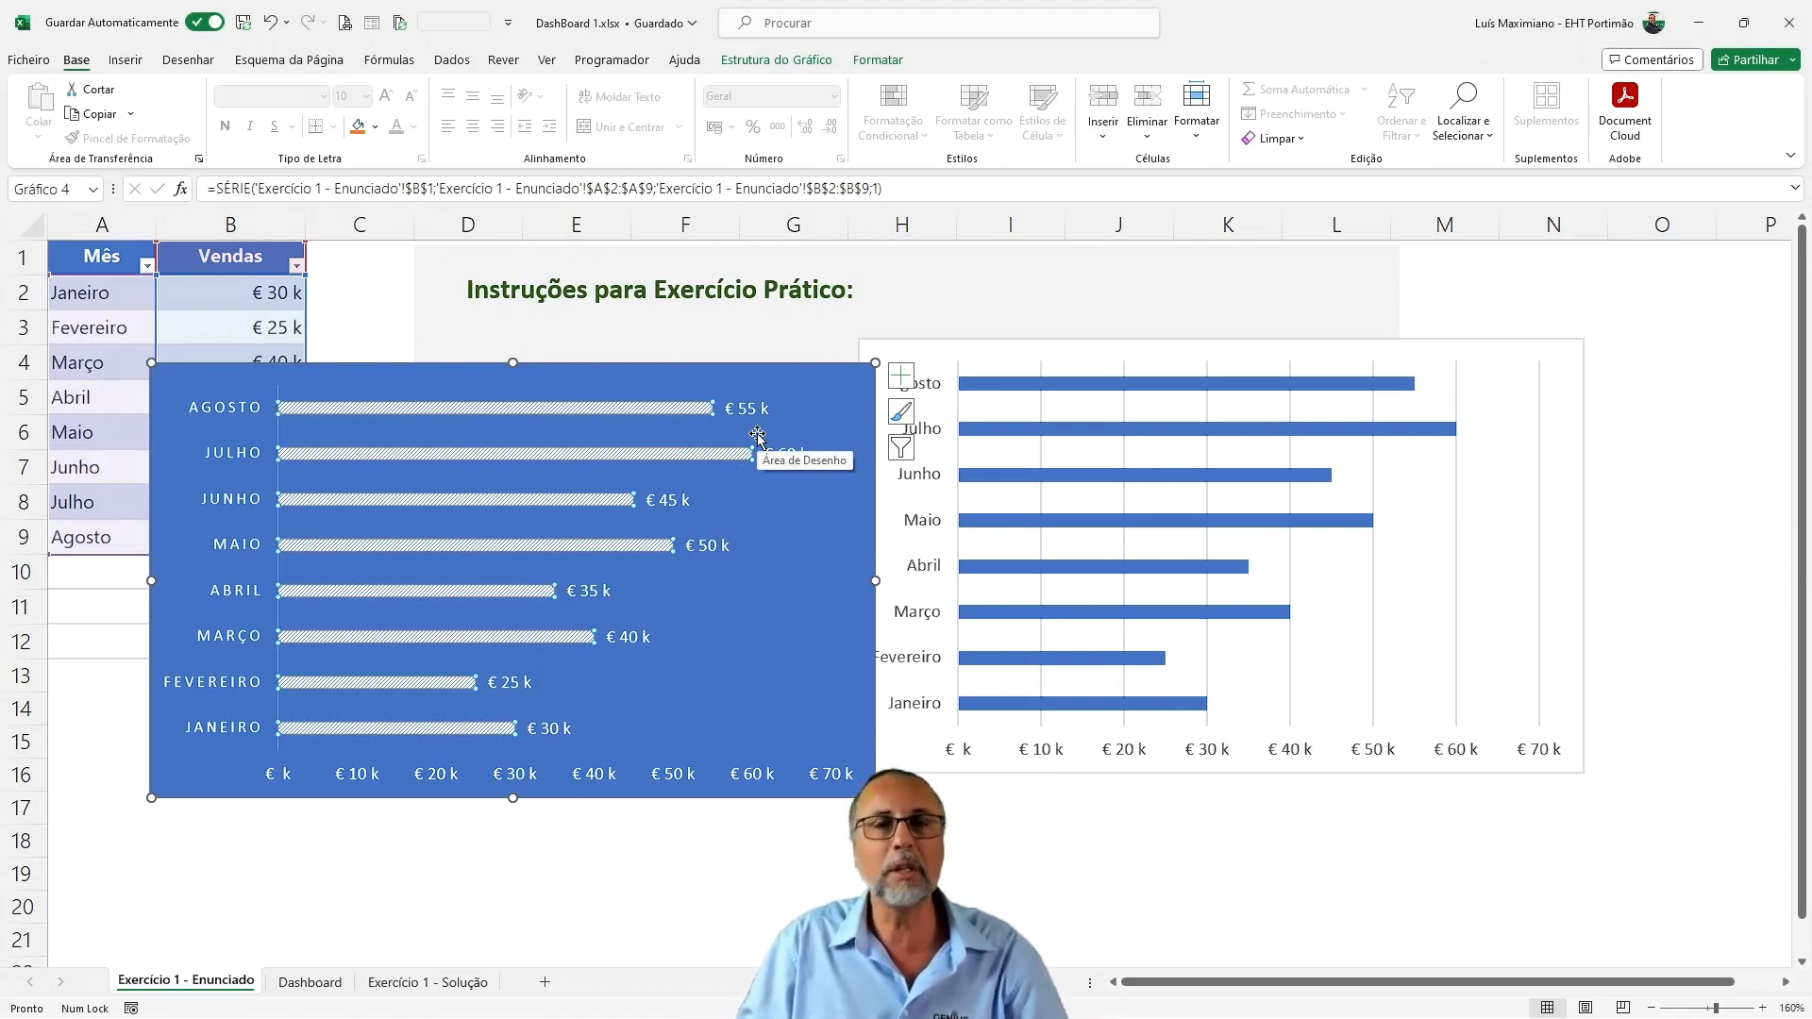
Set the gap width (Largura do Intervalo) of the blue chart's bars to 50%
{"action": "left_click", "coordinate": [609, 414]}
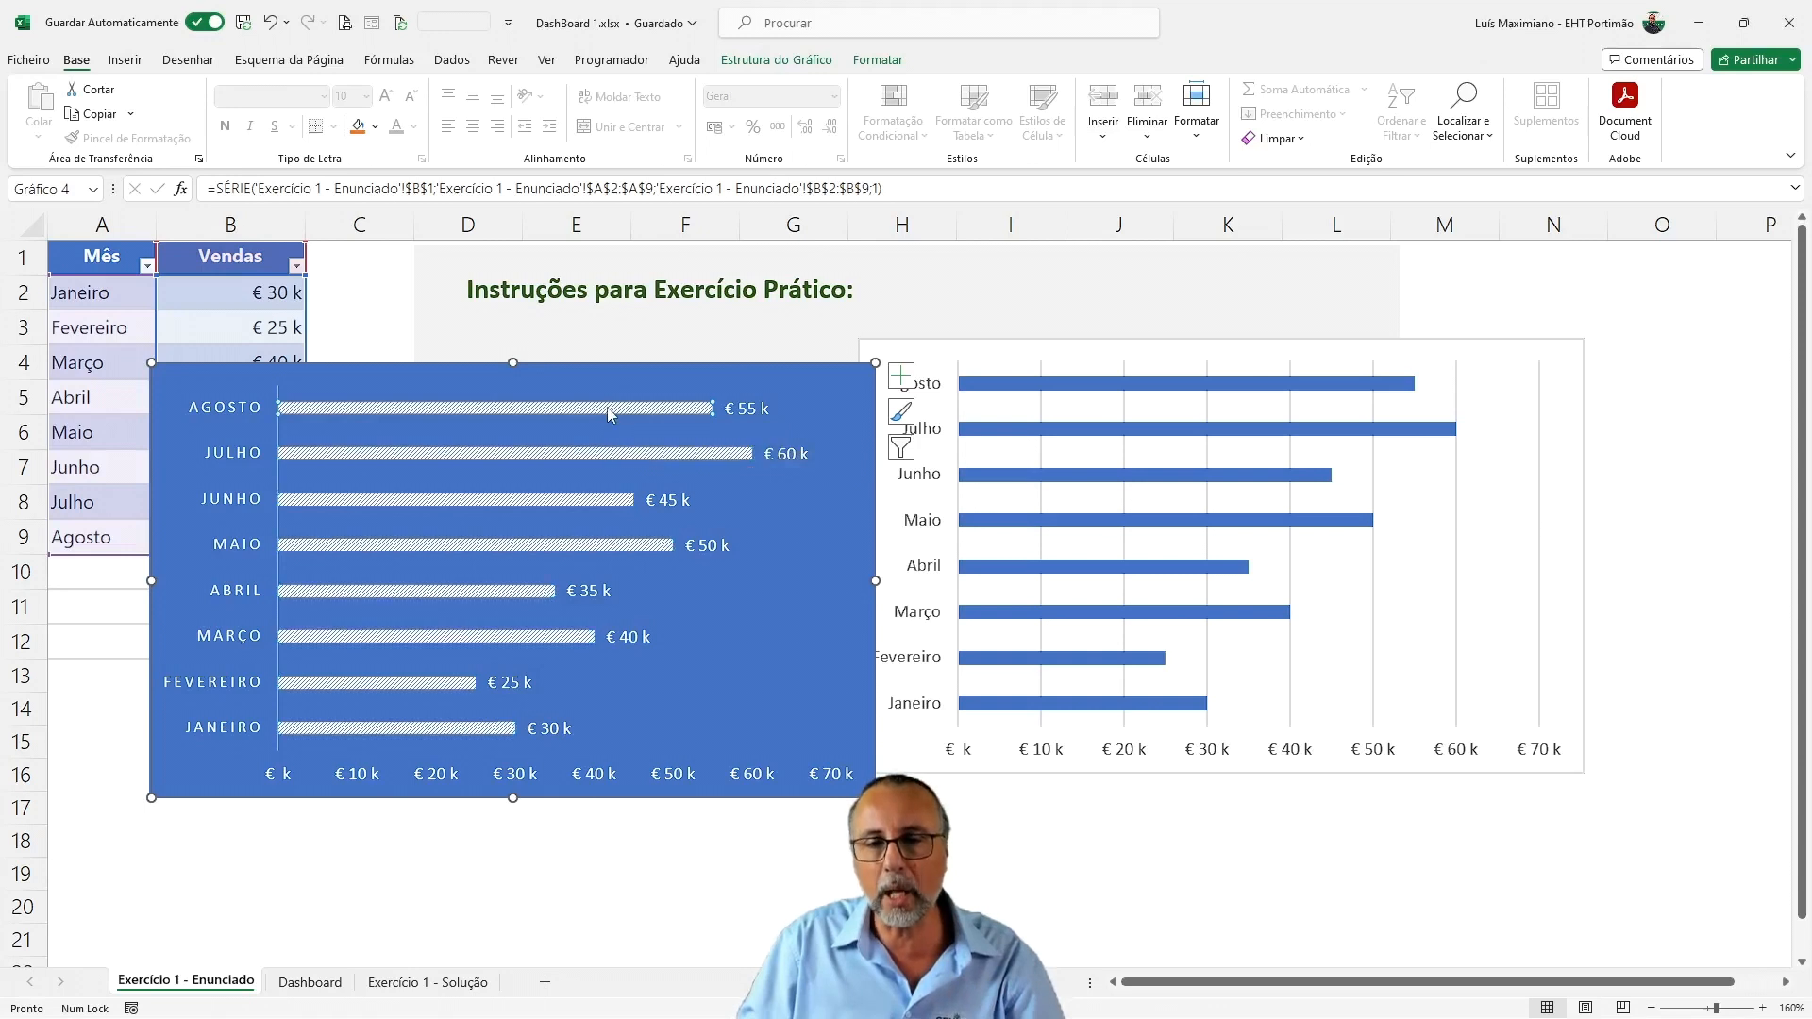
{"action": "right_click", "coordinate": [608, 413]}
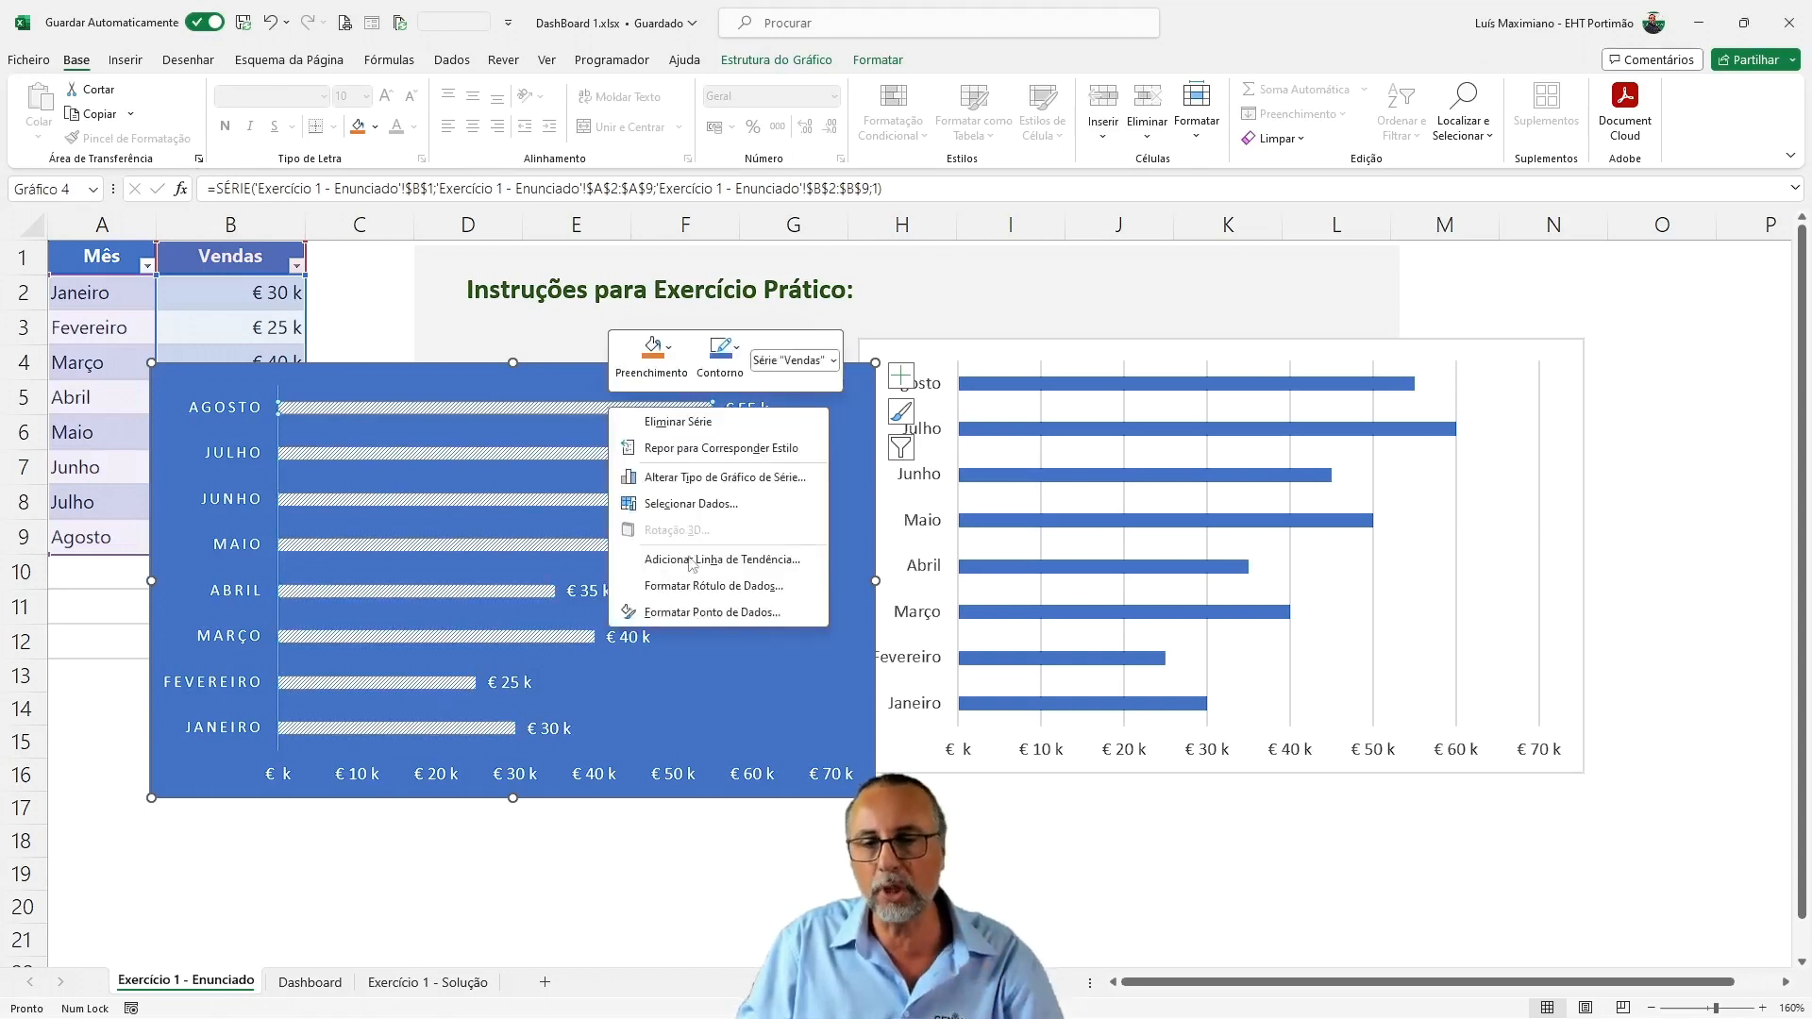
{"action": "left_click", "coordinate": [706, 613]}
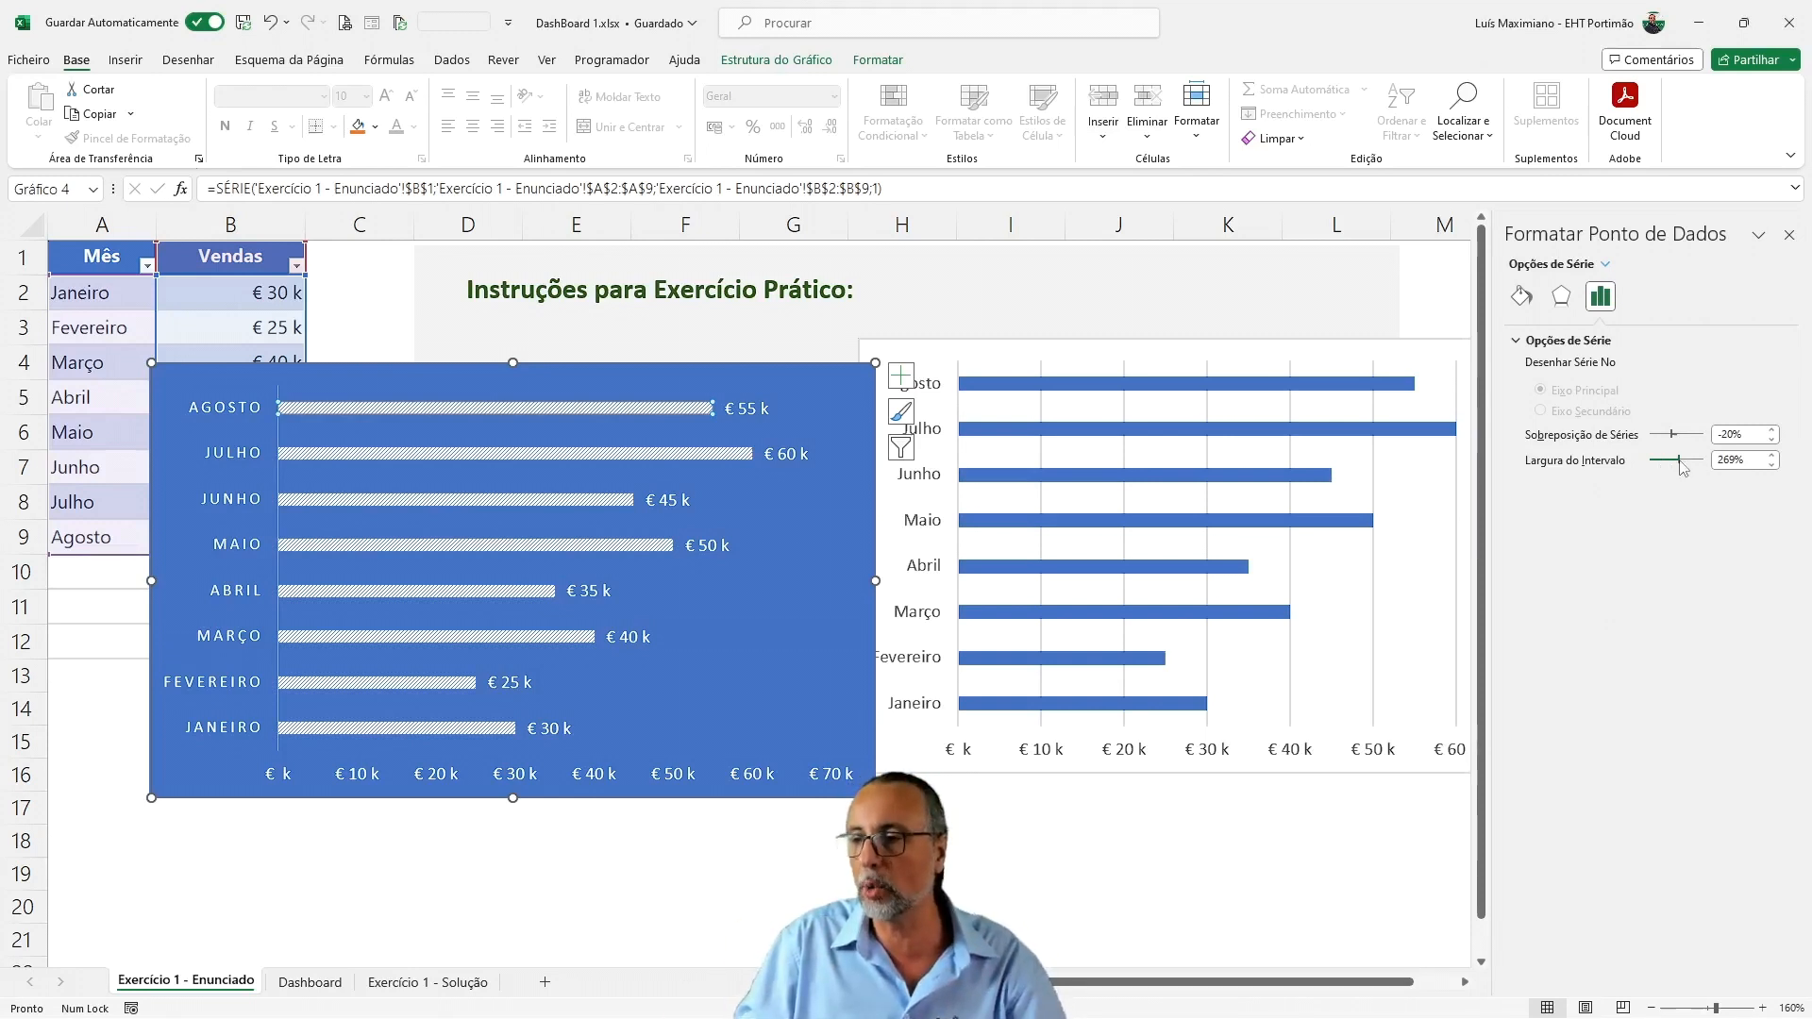
{"action": "left_click_drag", "start_coordinate": [1680, 466], "coordinate": [1658, 469]}
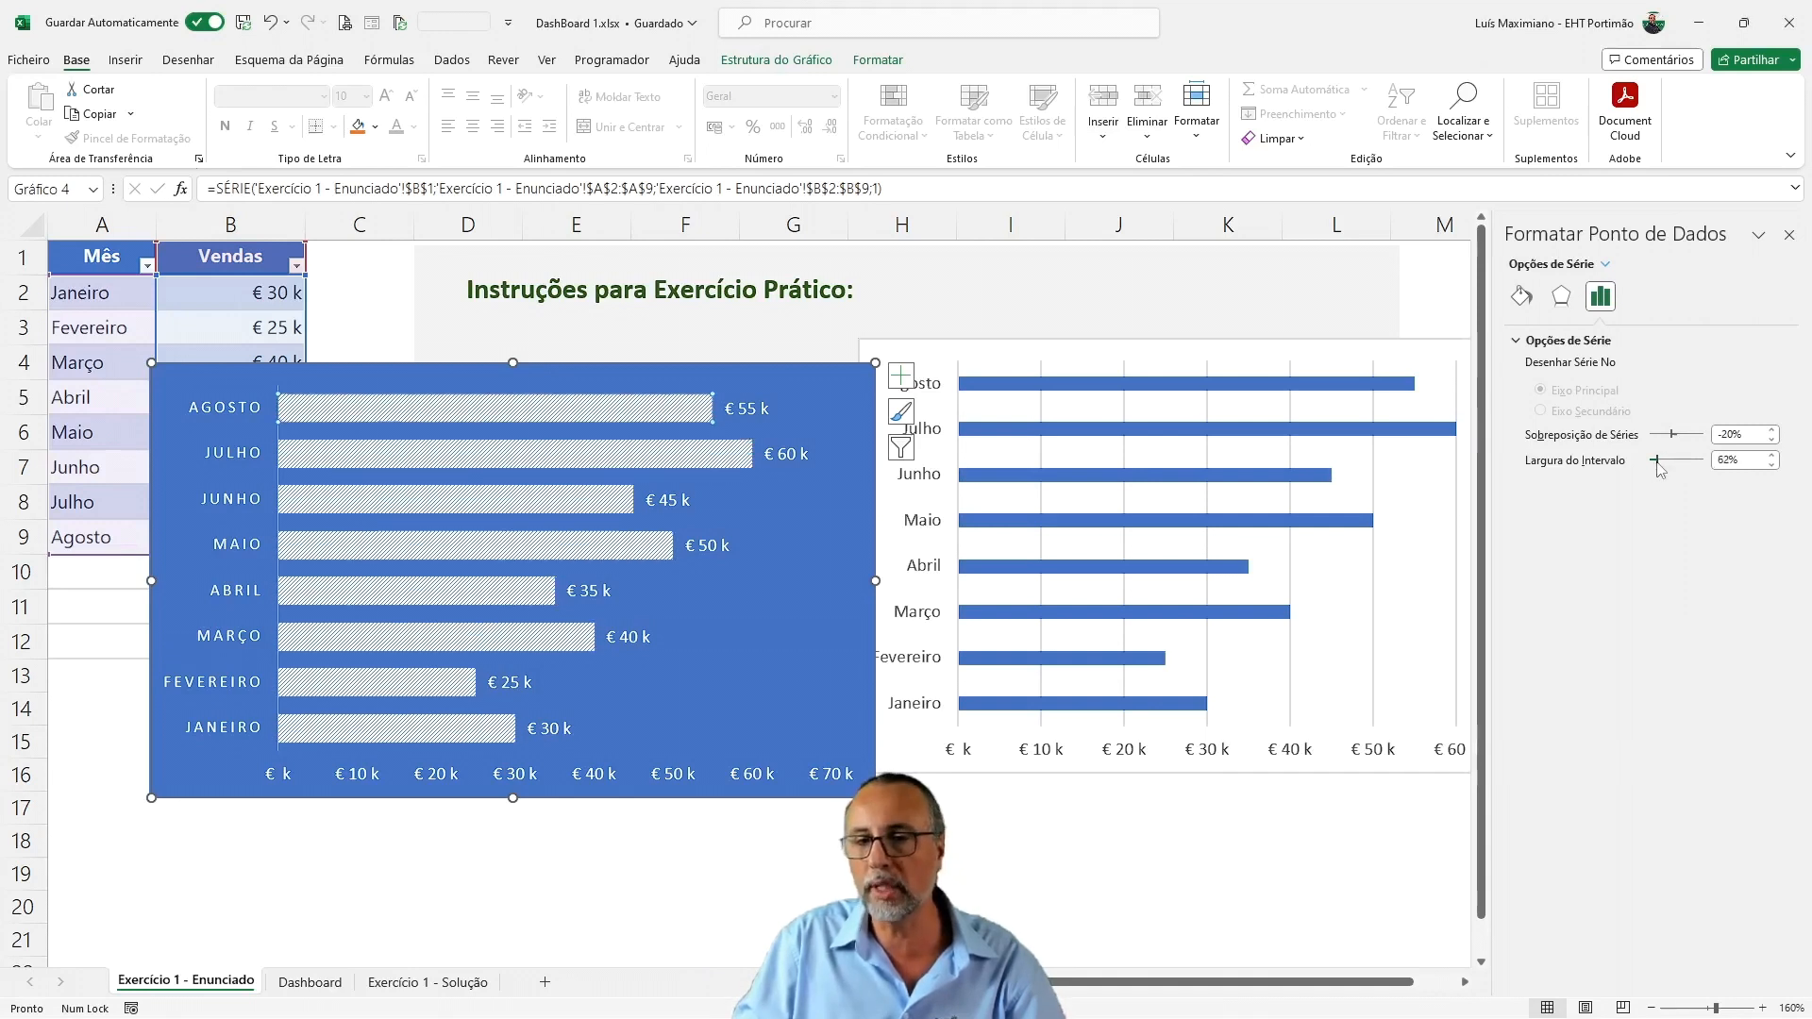
{"action": "left_click", "coordinate": [1711, 469]}
{"action": "key", "text": "Return"}
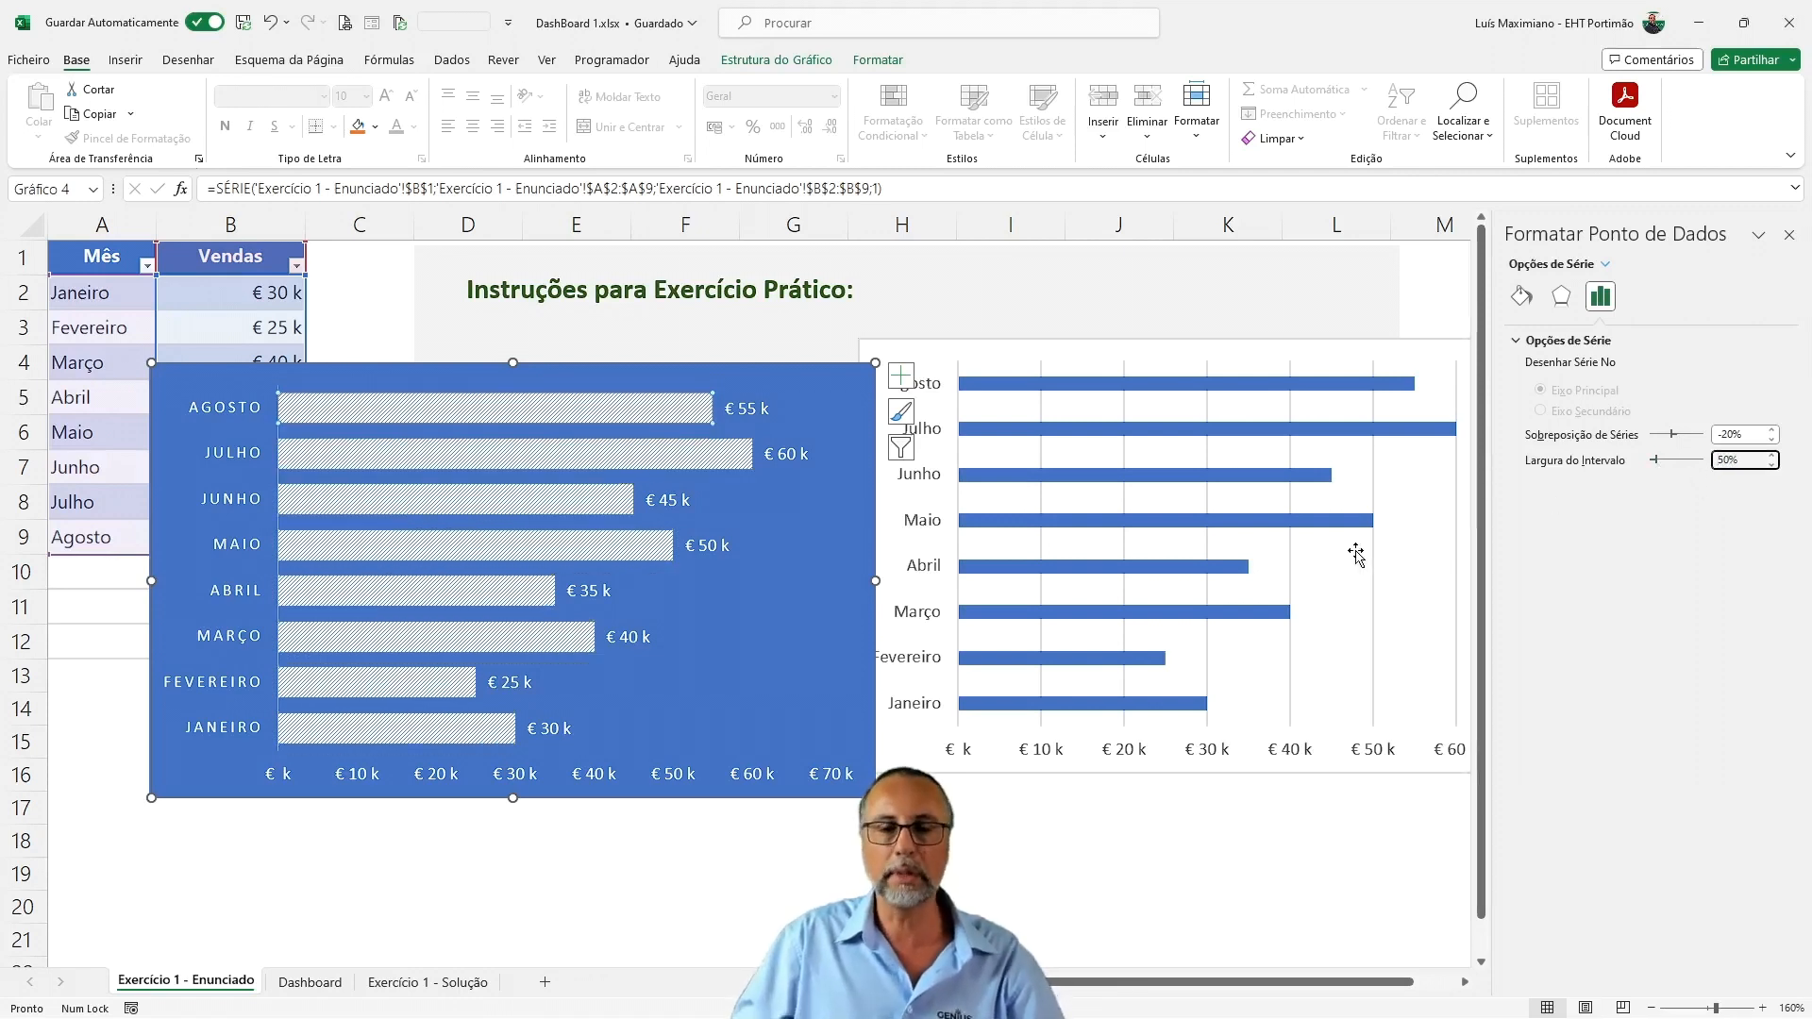
Cut the blue bar chart, hide the gridlines of the Dashboard sheet and paste the chart there with its upper-left corner at C10
{"action": "left_click_drag", "start_coordinate": [773, 387], "coordinate": [768, 425]}
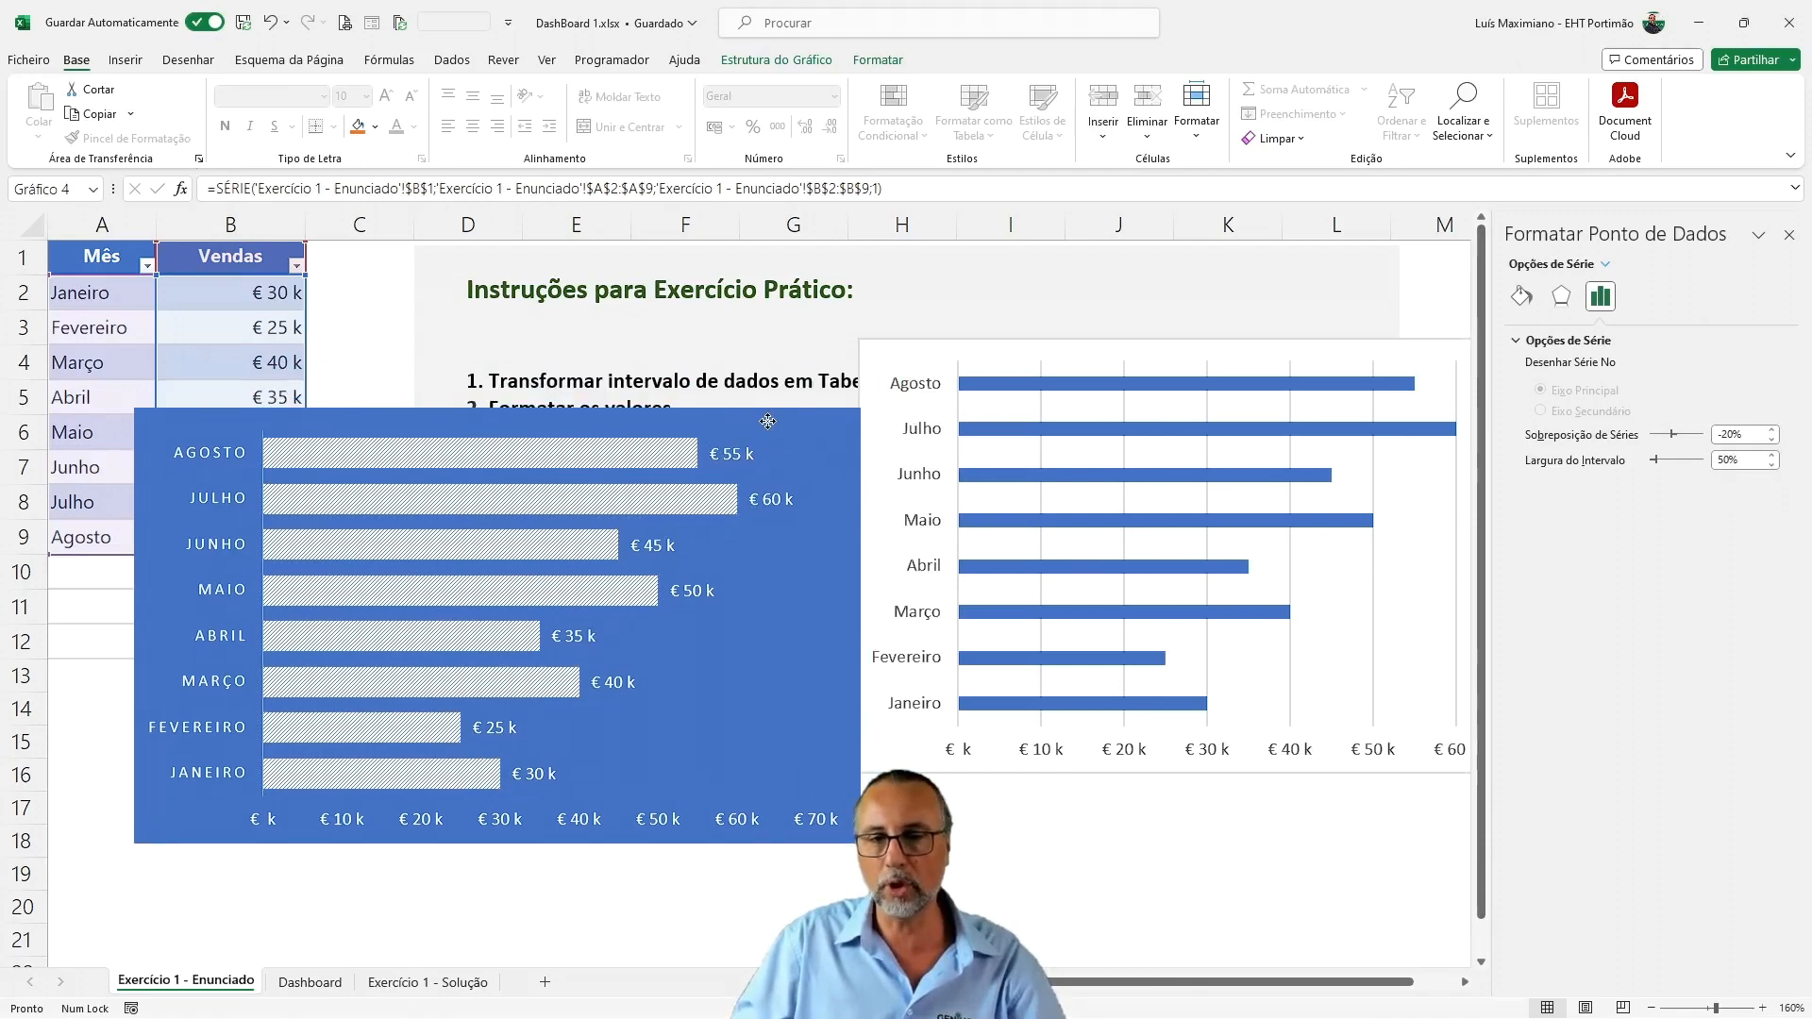
{"action": "key", "text": "ctrl+x"}
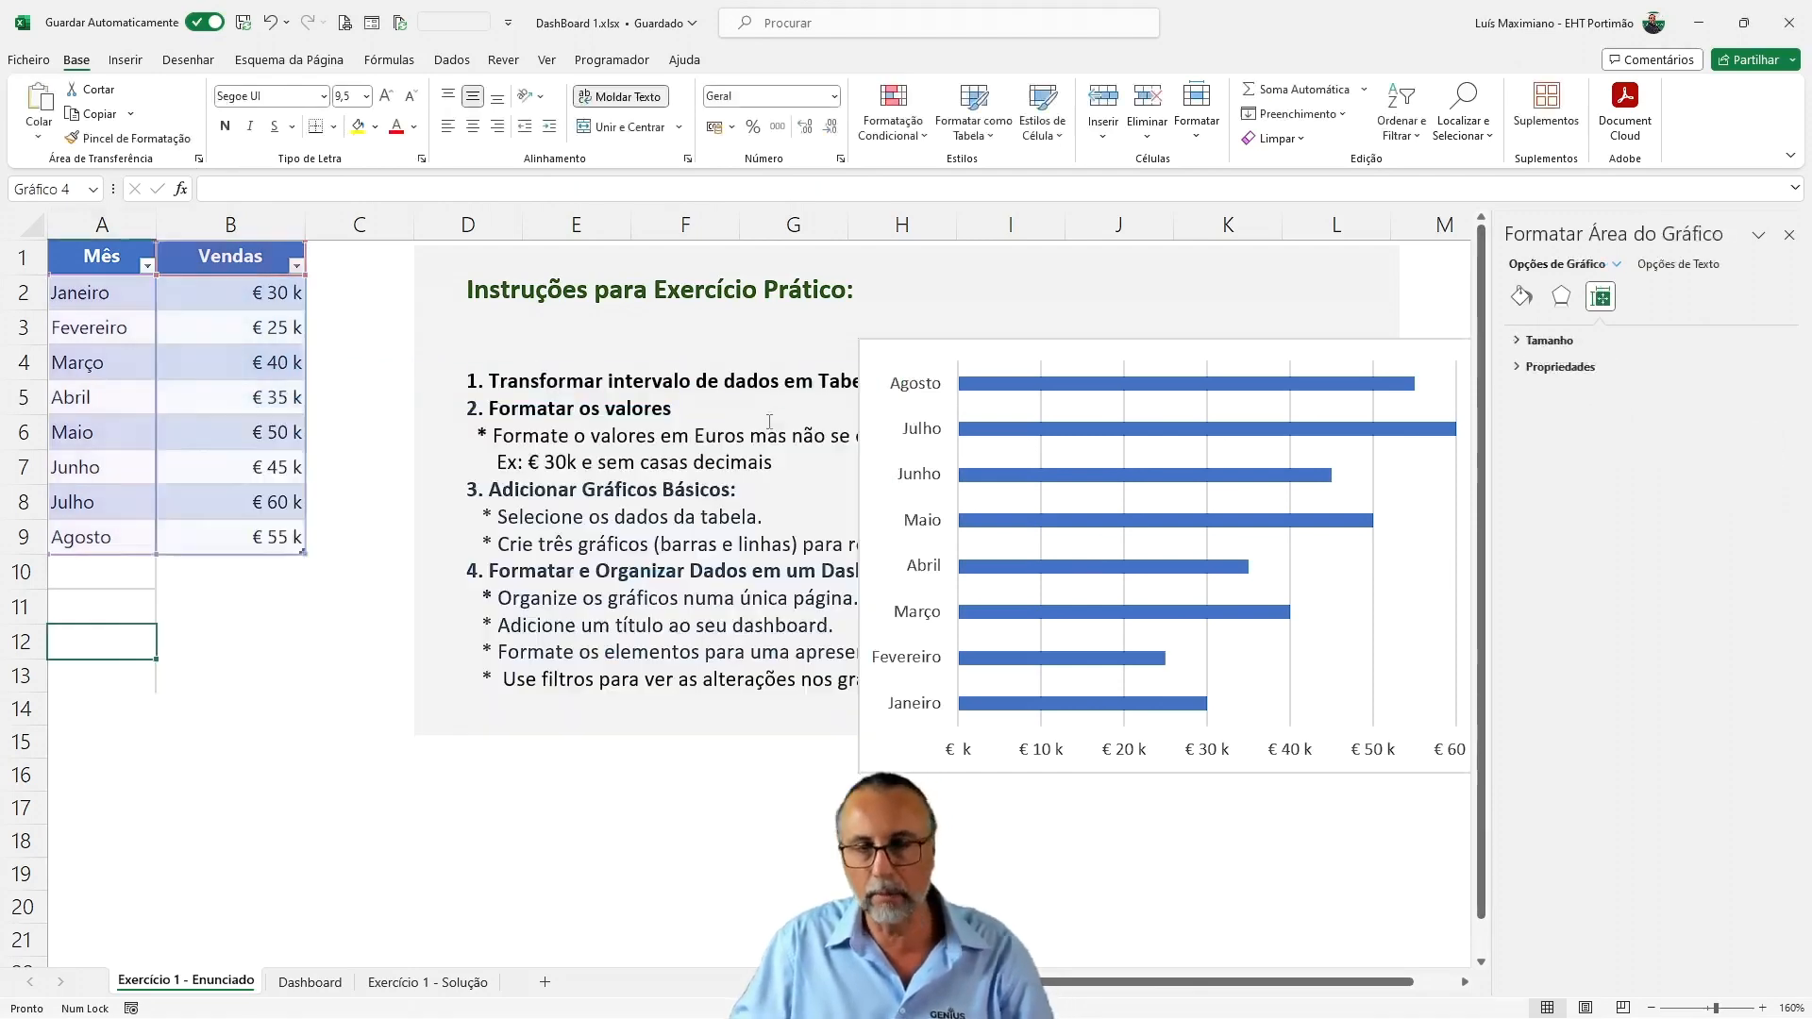
{"action": "left_click", "coordinate": [338, 987]}
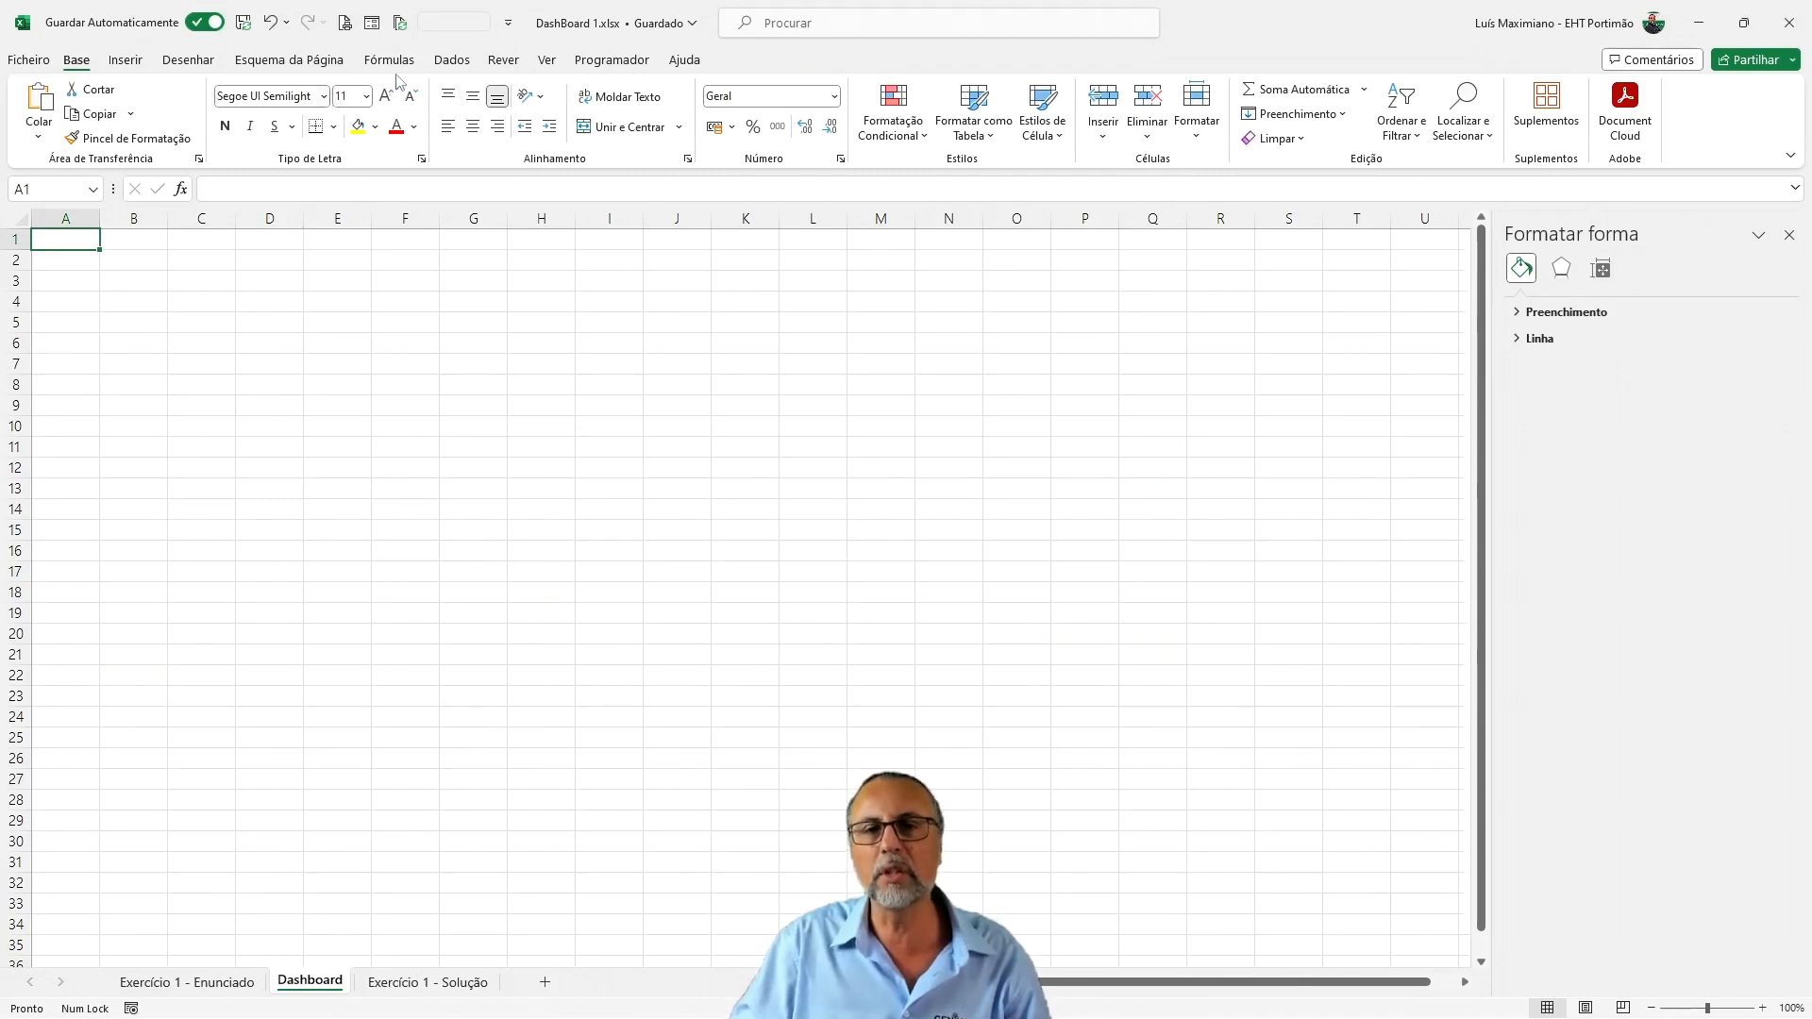
{"action": "left_click", "coordinate": [546, 60]}
{"action": "left_click", "coordinate": [680, 120]}
{"action": "left_click", "coordinate": [198, 415]}
{"action": "key", "text": "ctrl+v"}
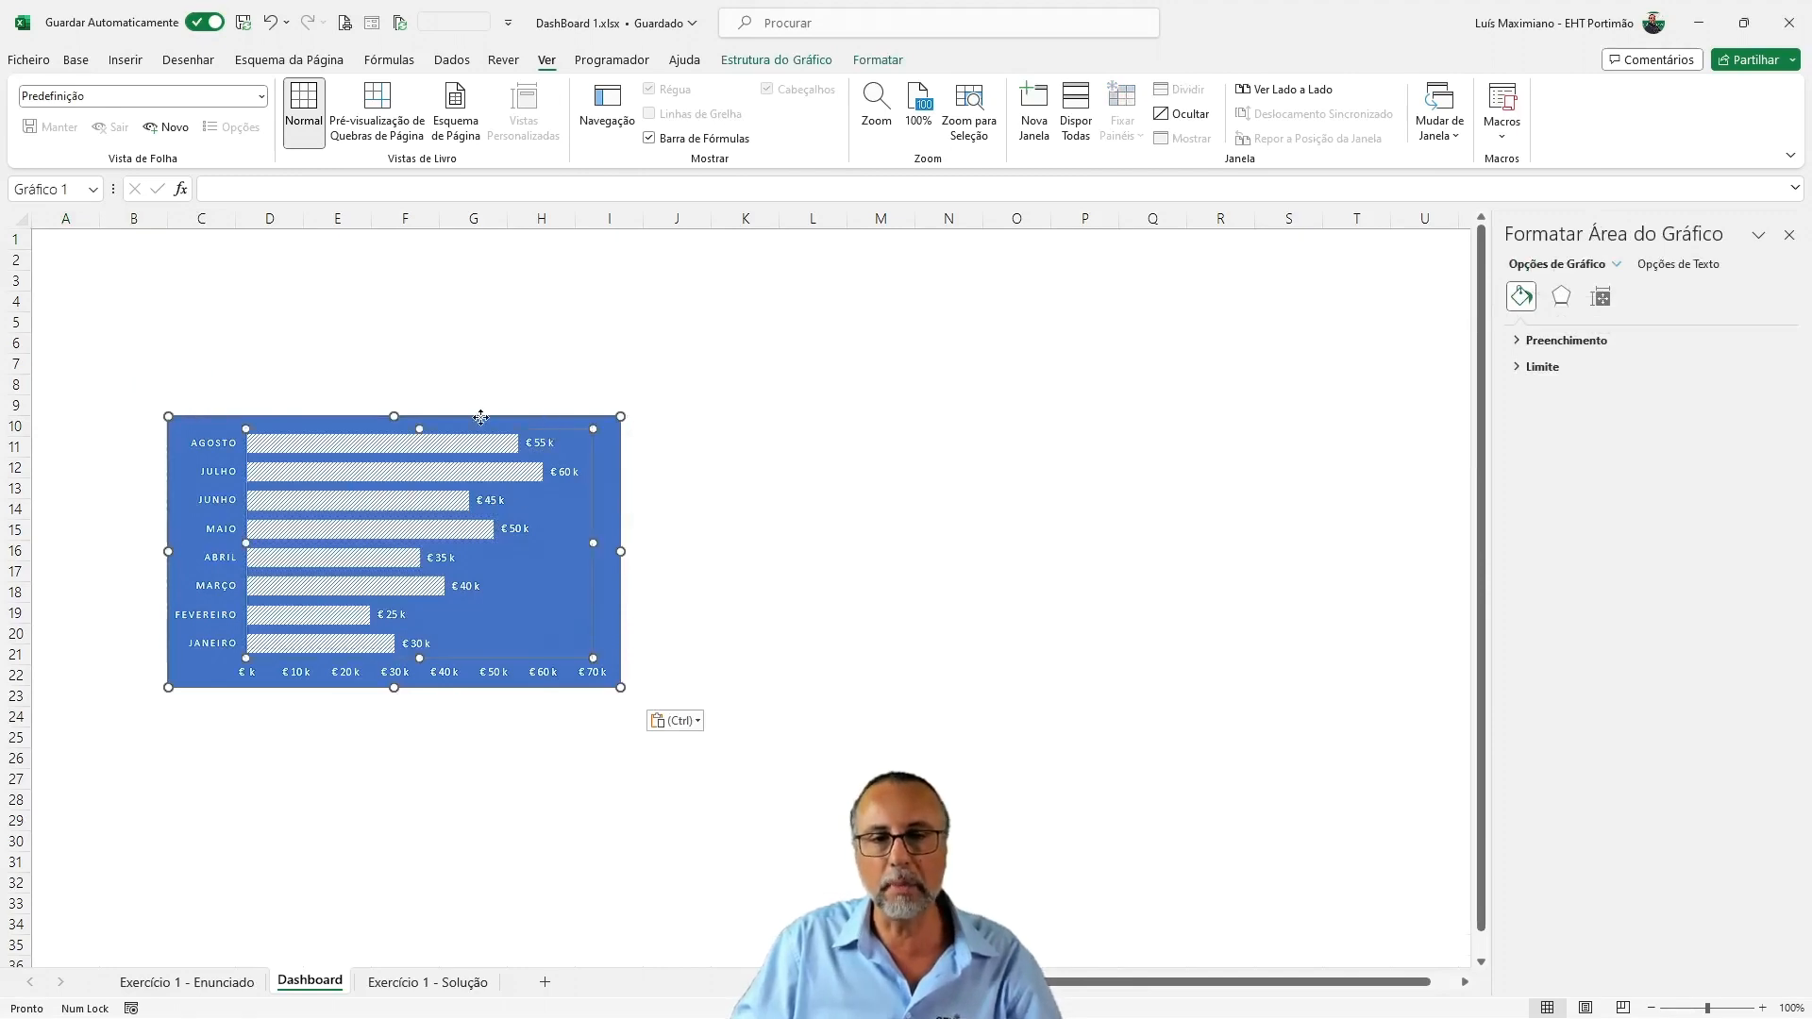
{"action": "left_click_drag", "start_coordinate": [487, 428], "coordinate": [480, 417]}
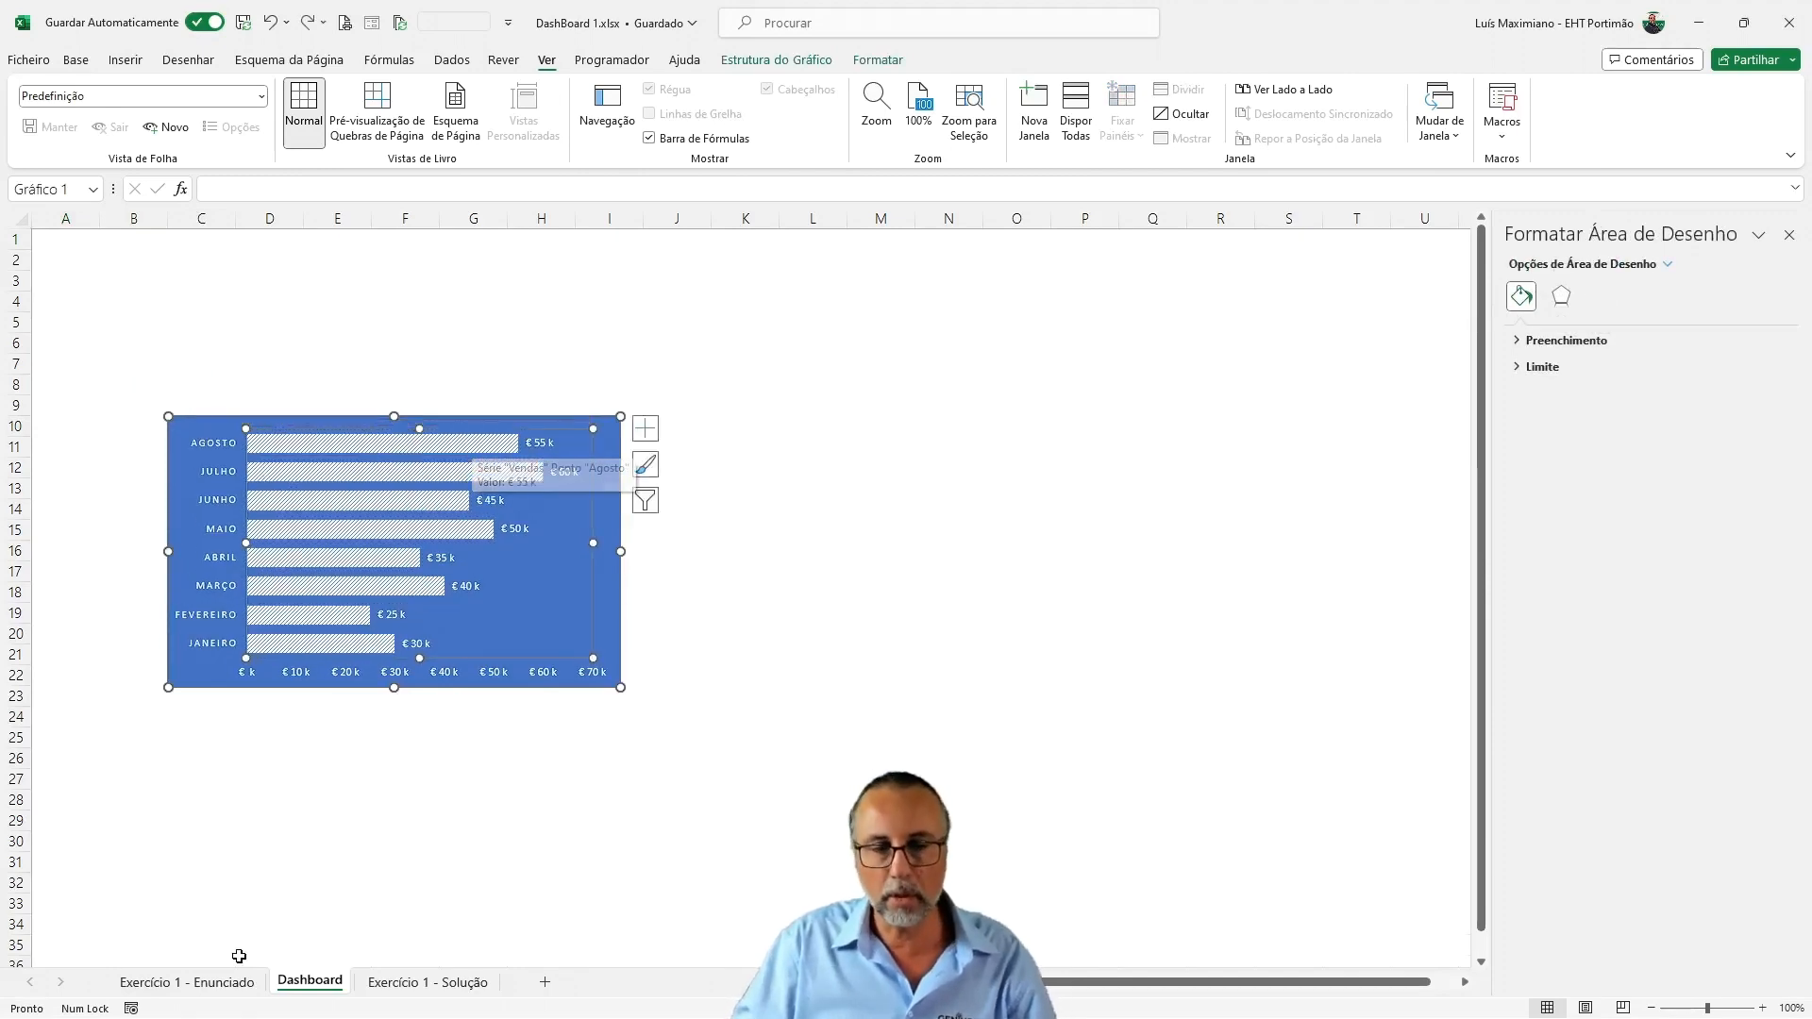
Delete the leftover unstyled bar chart from the Exercício 1 - Enunciado sheet
{"action": "left_click", "coordinate": [219, 983]}
{"action": "left_click", "coordinate": [884, 437]}
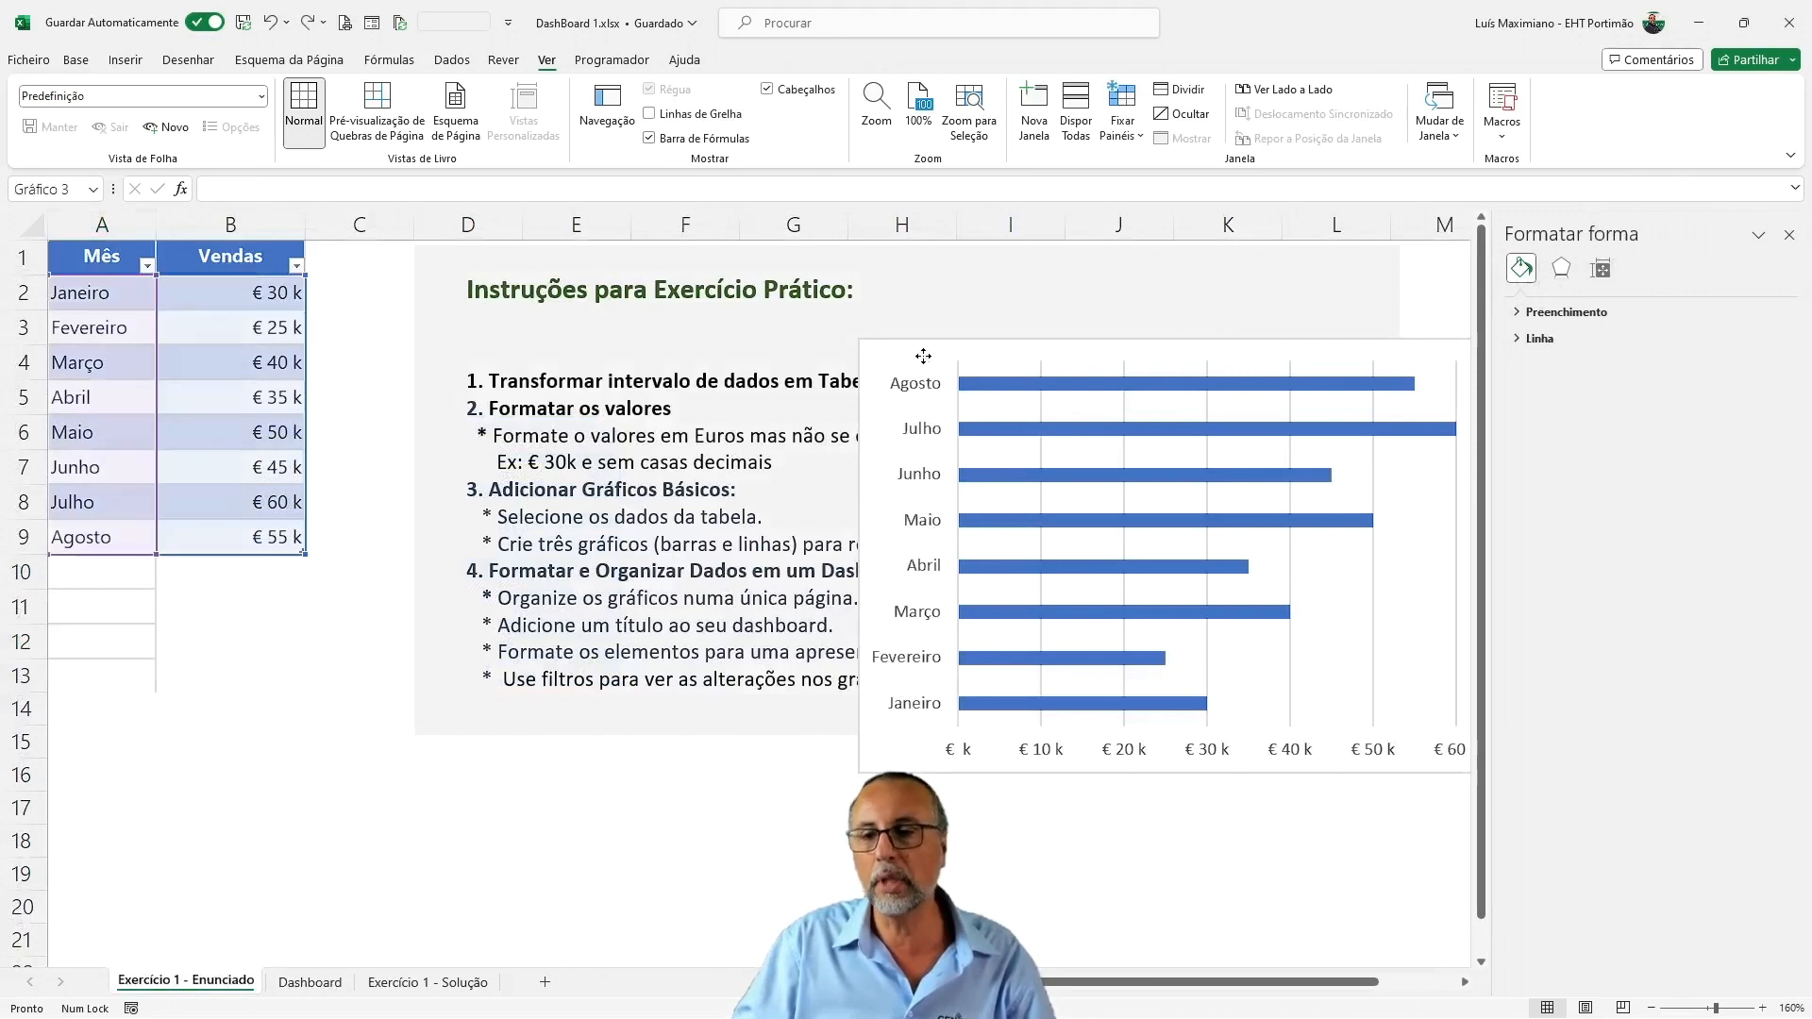
{"action": "key", "text": "Delete"}
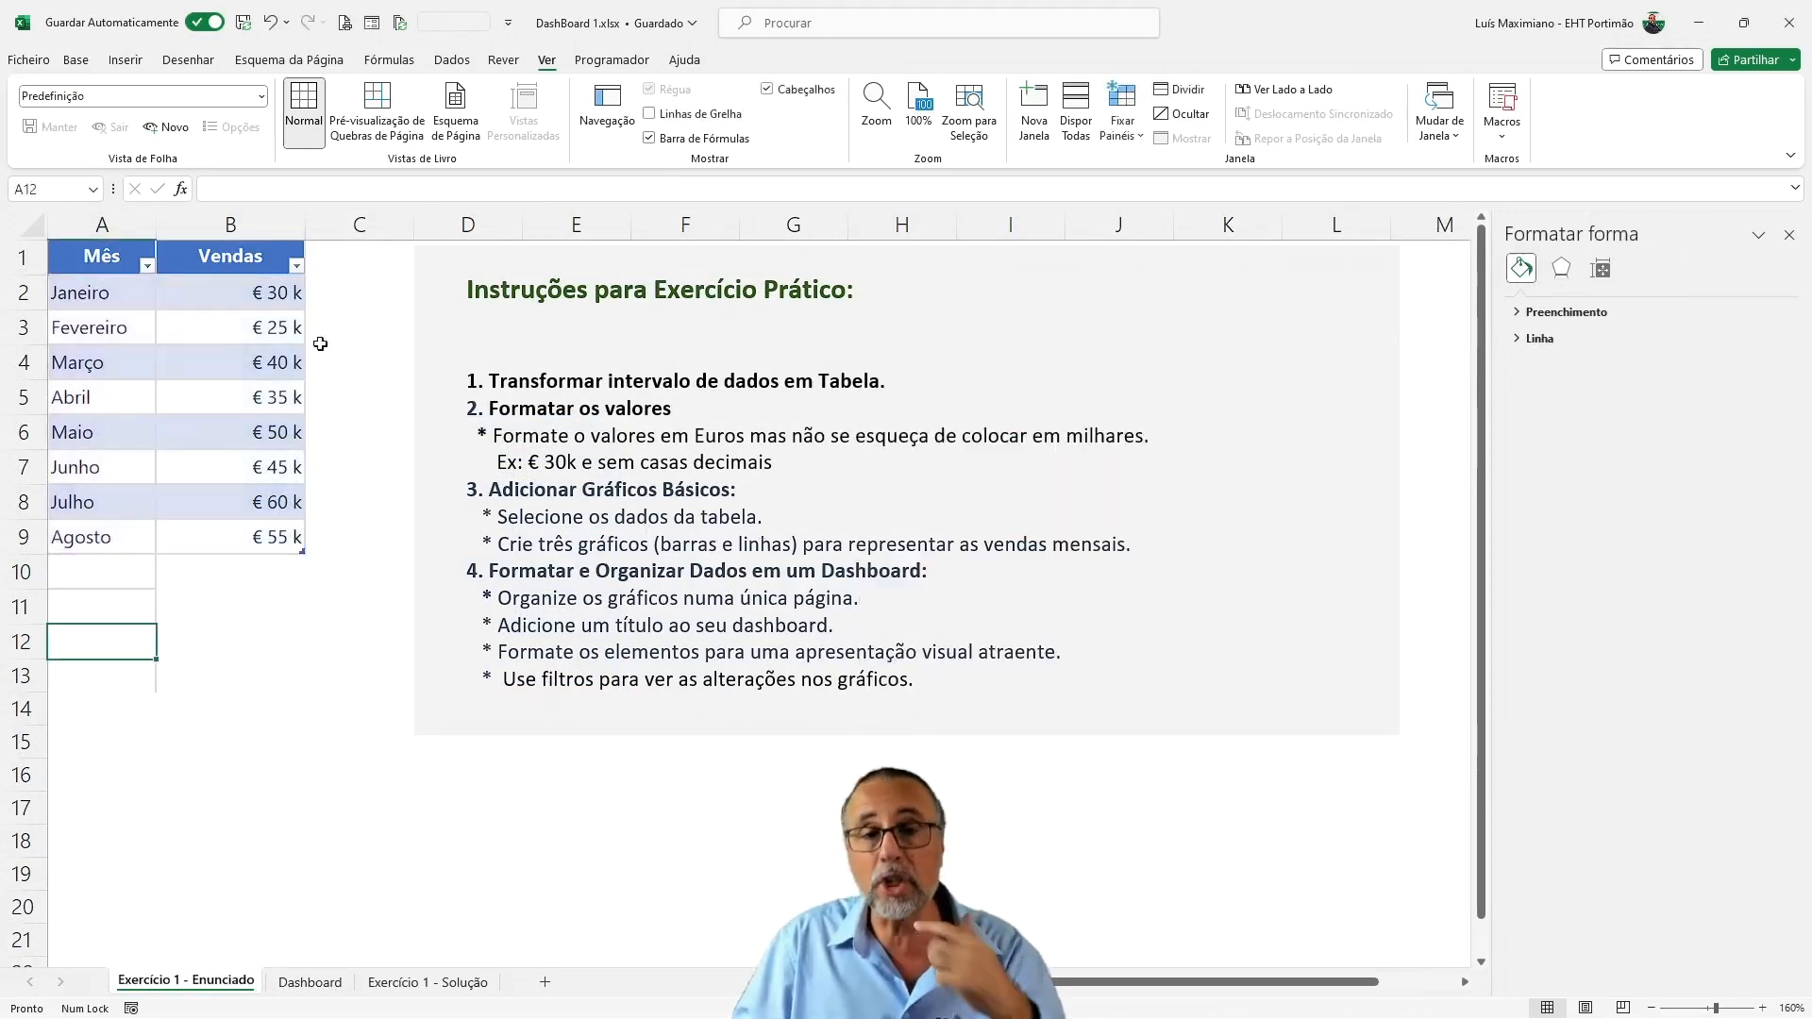
Insert a line chart with markers (Linhas com Marcadores) from the table range A1:B9
{"action": "left_click_drag", "start_coordinate": [101, 260], "coordinate": [232, 526]}
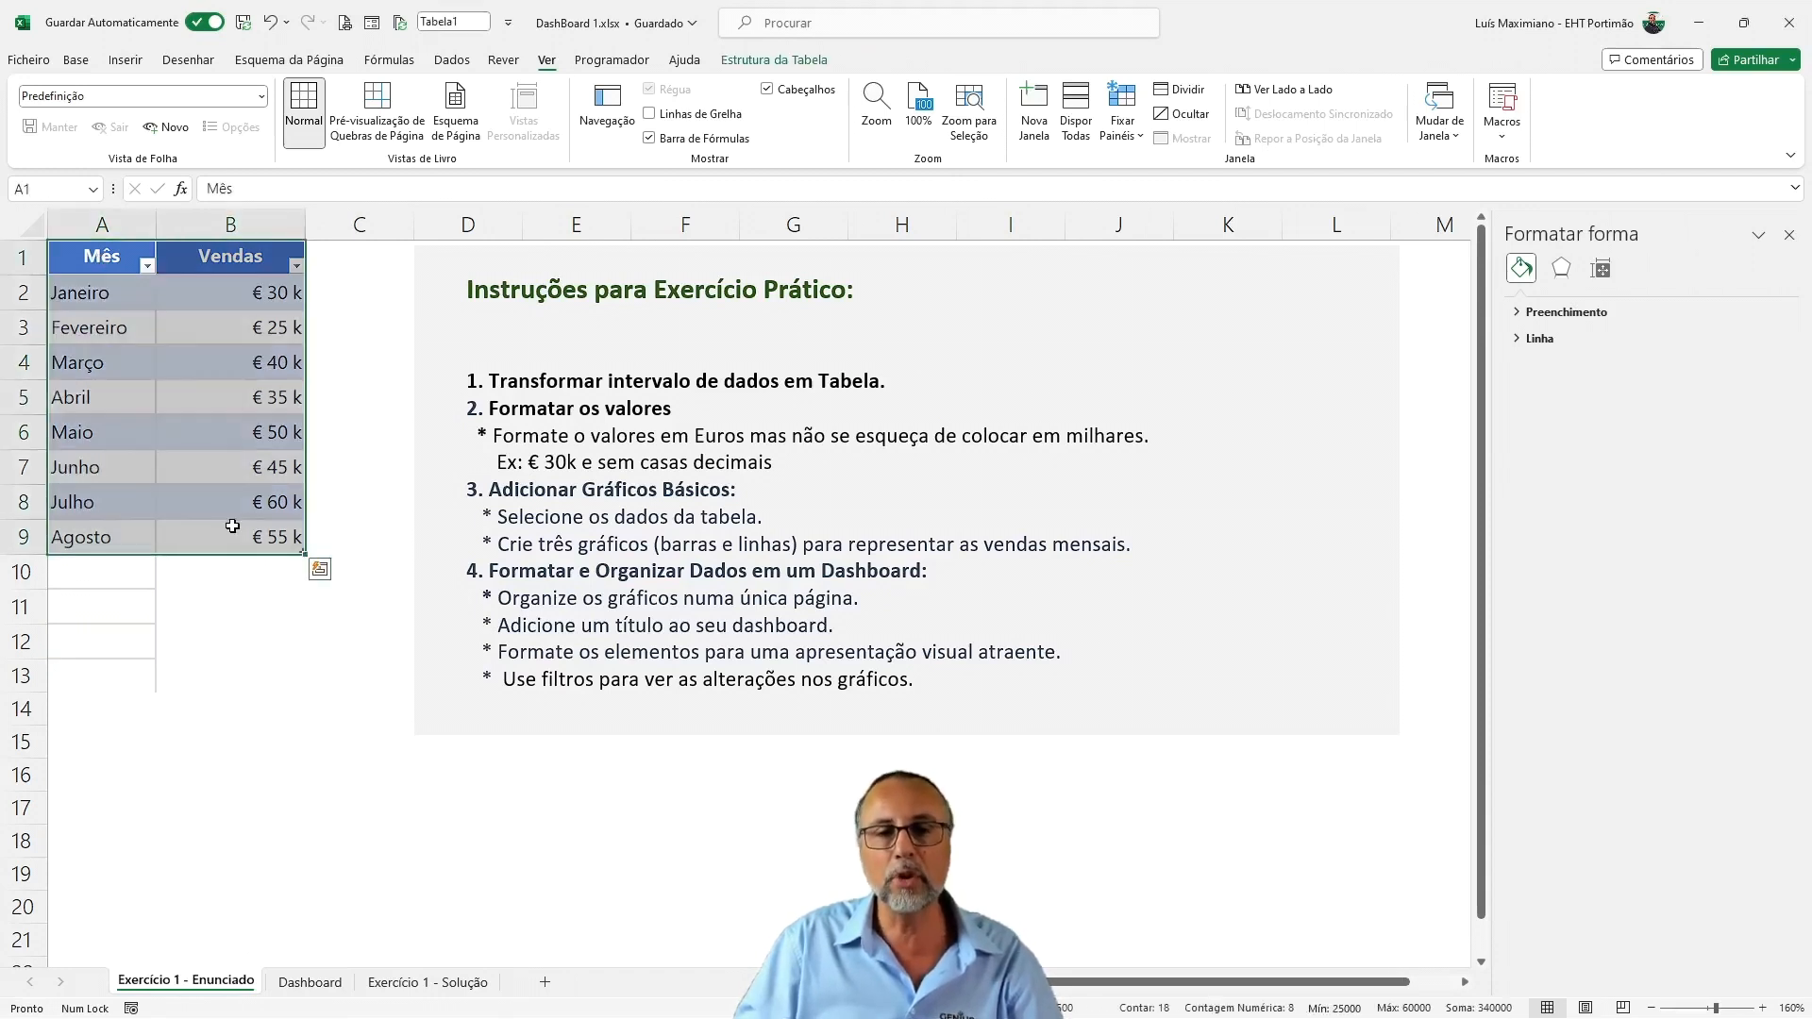
{"action": "left_click", "coordinate": [125, 59]}
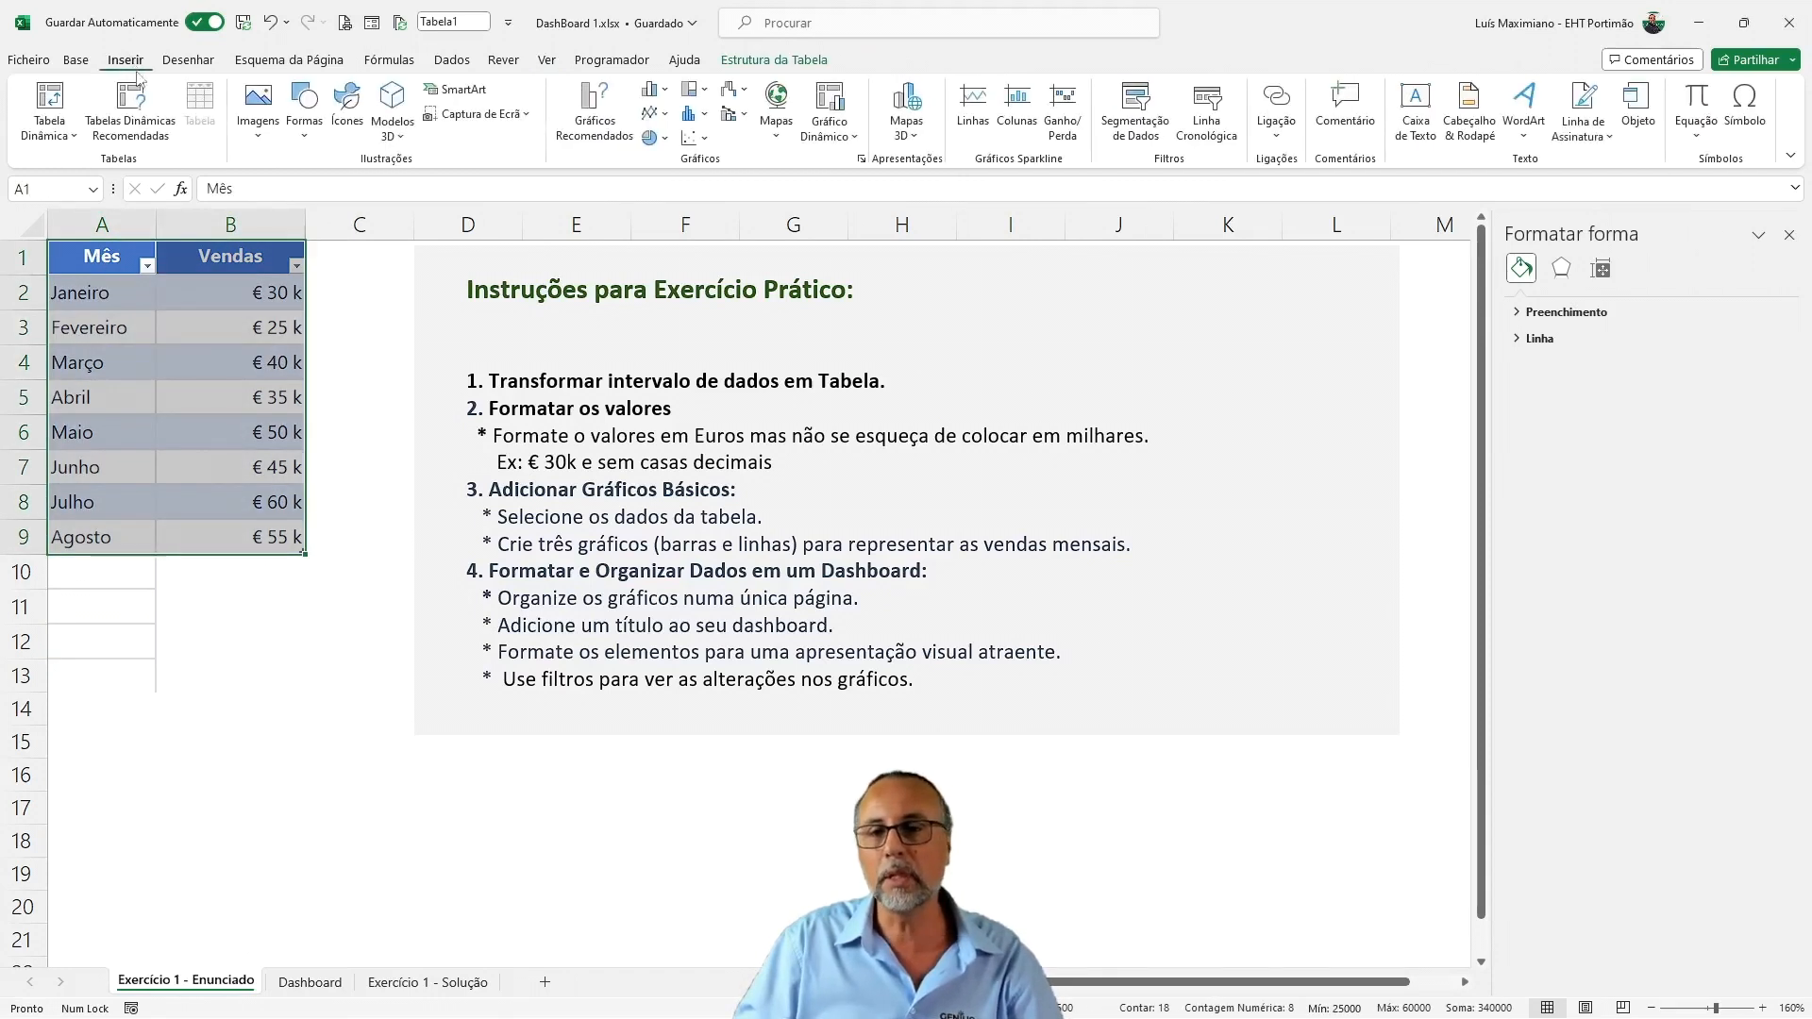
{"action": "left_click", "coordinate": [606, 142]}
{"action": "left_click", "coordinate": [715, 434]}
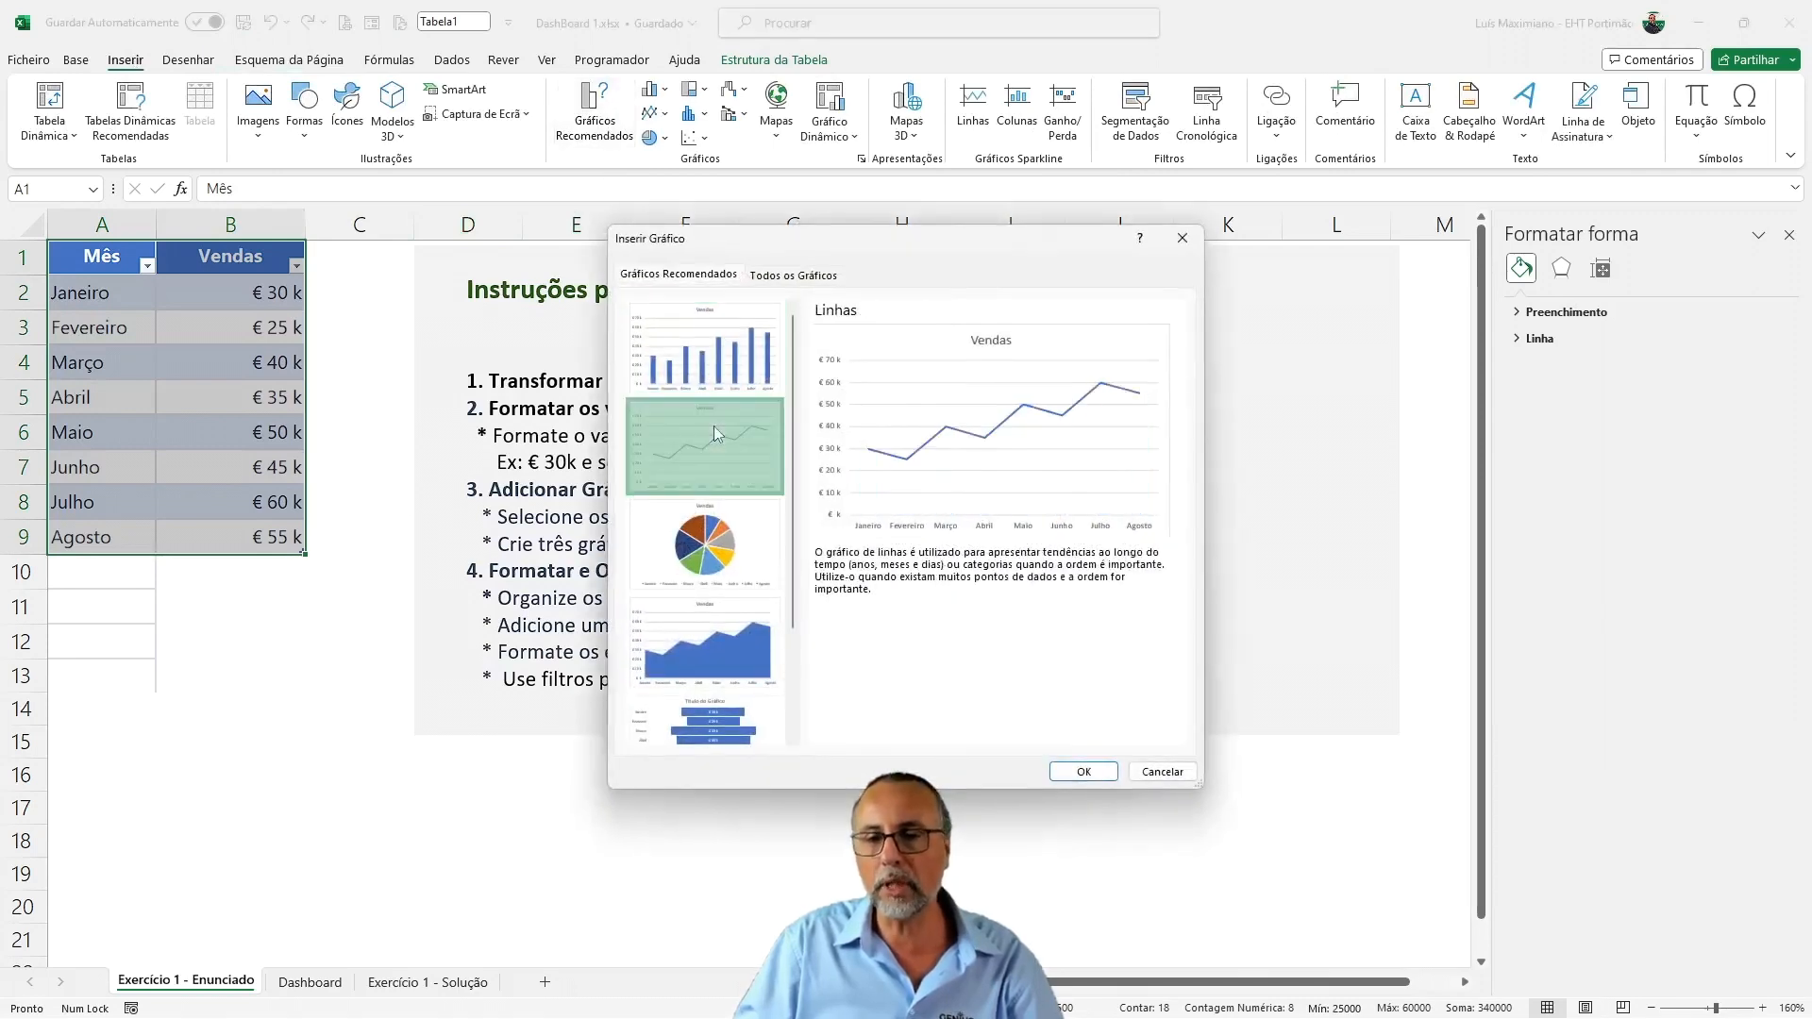
{"action": "left_click", "coordinate": [793, 275]}
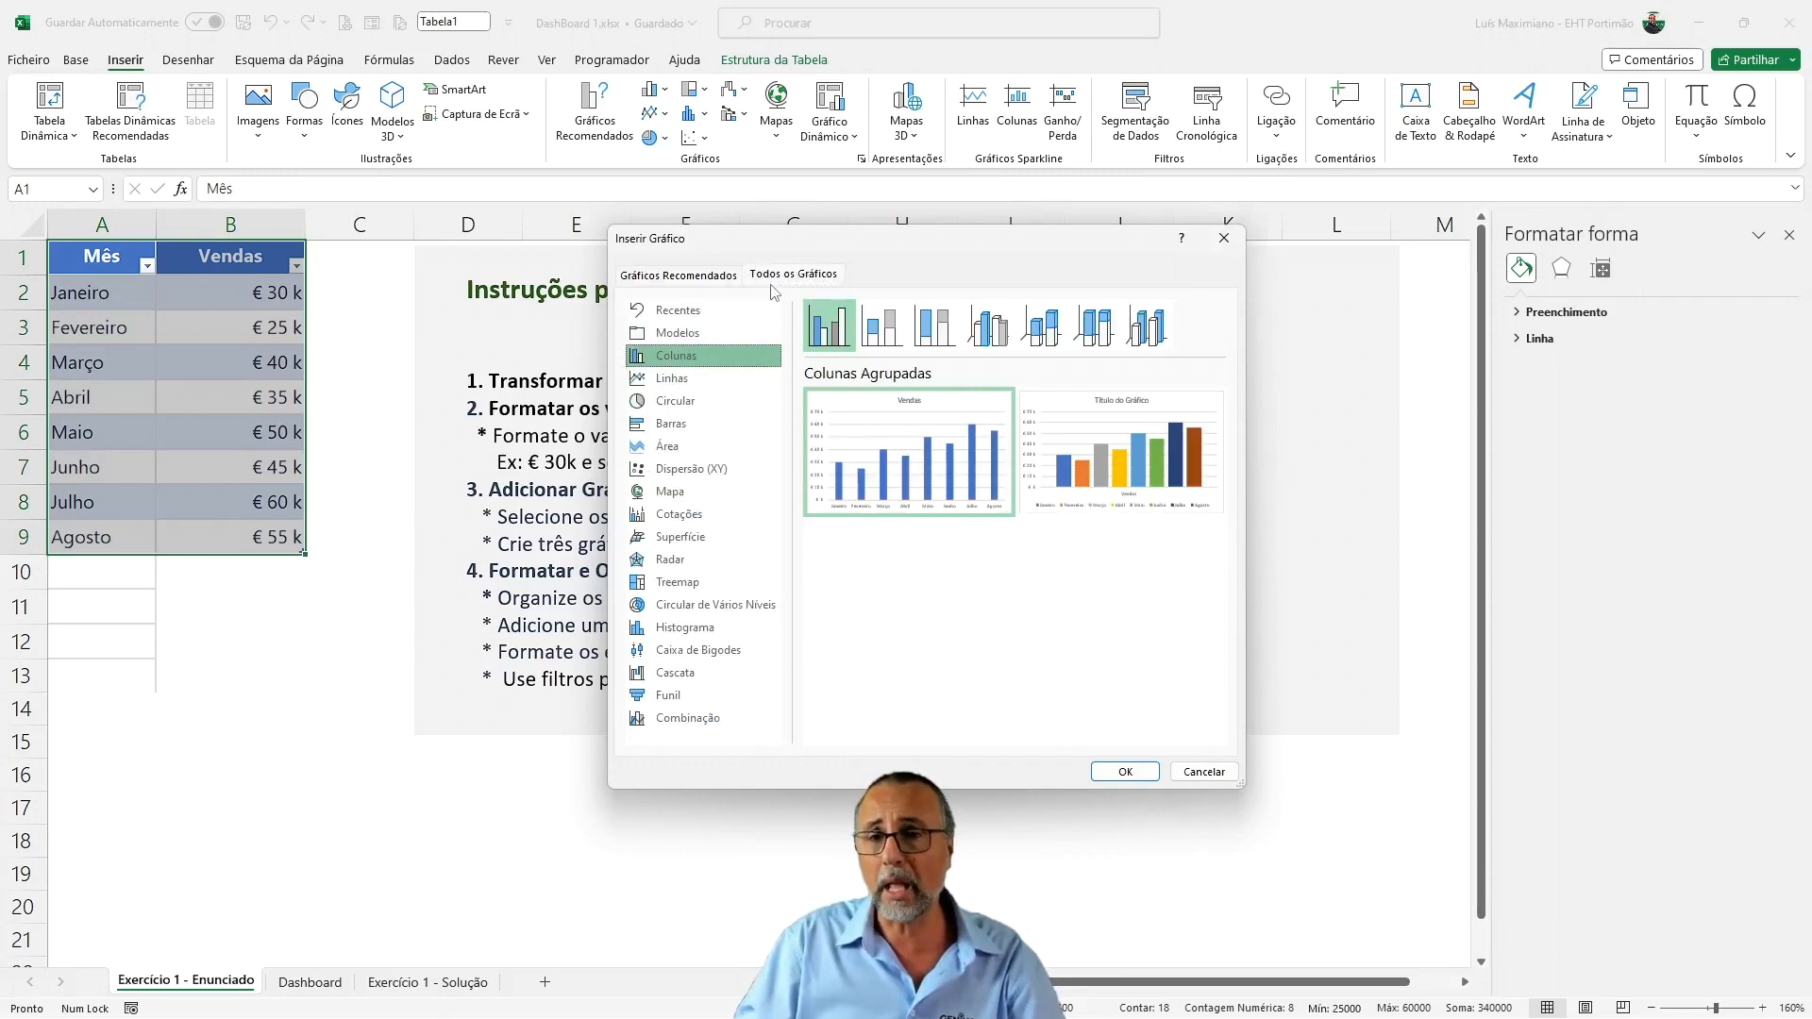
{"action": "left_click", "coordinate": [681, 378]}
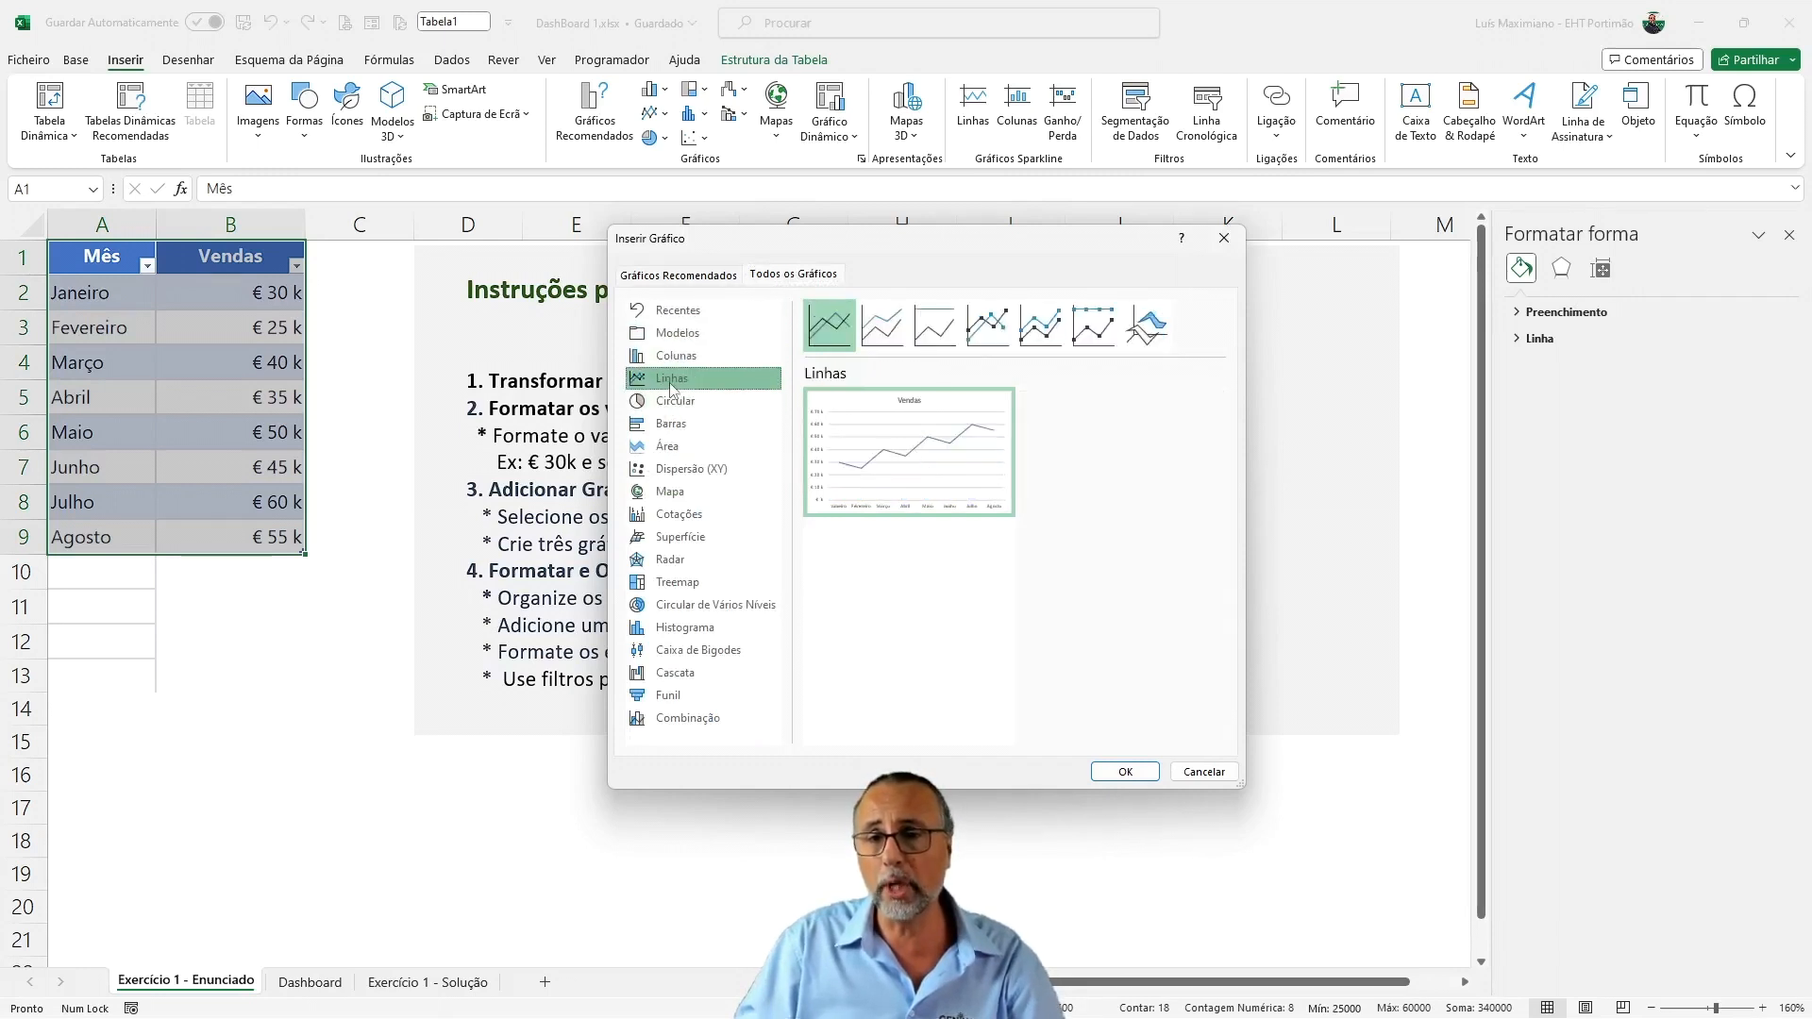
{"action": "left_click", "coordinate": [987, 326]}
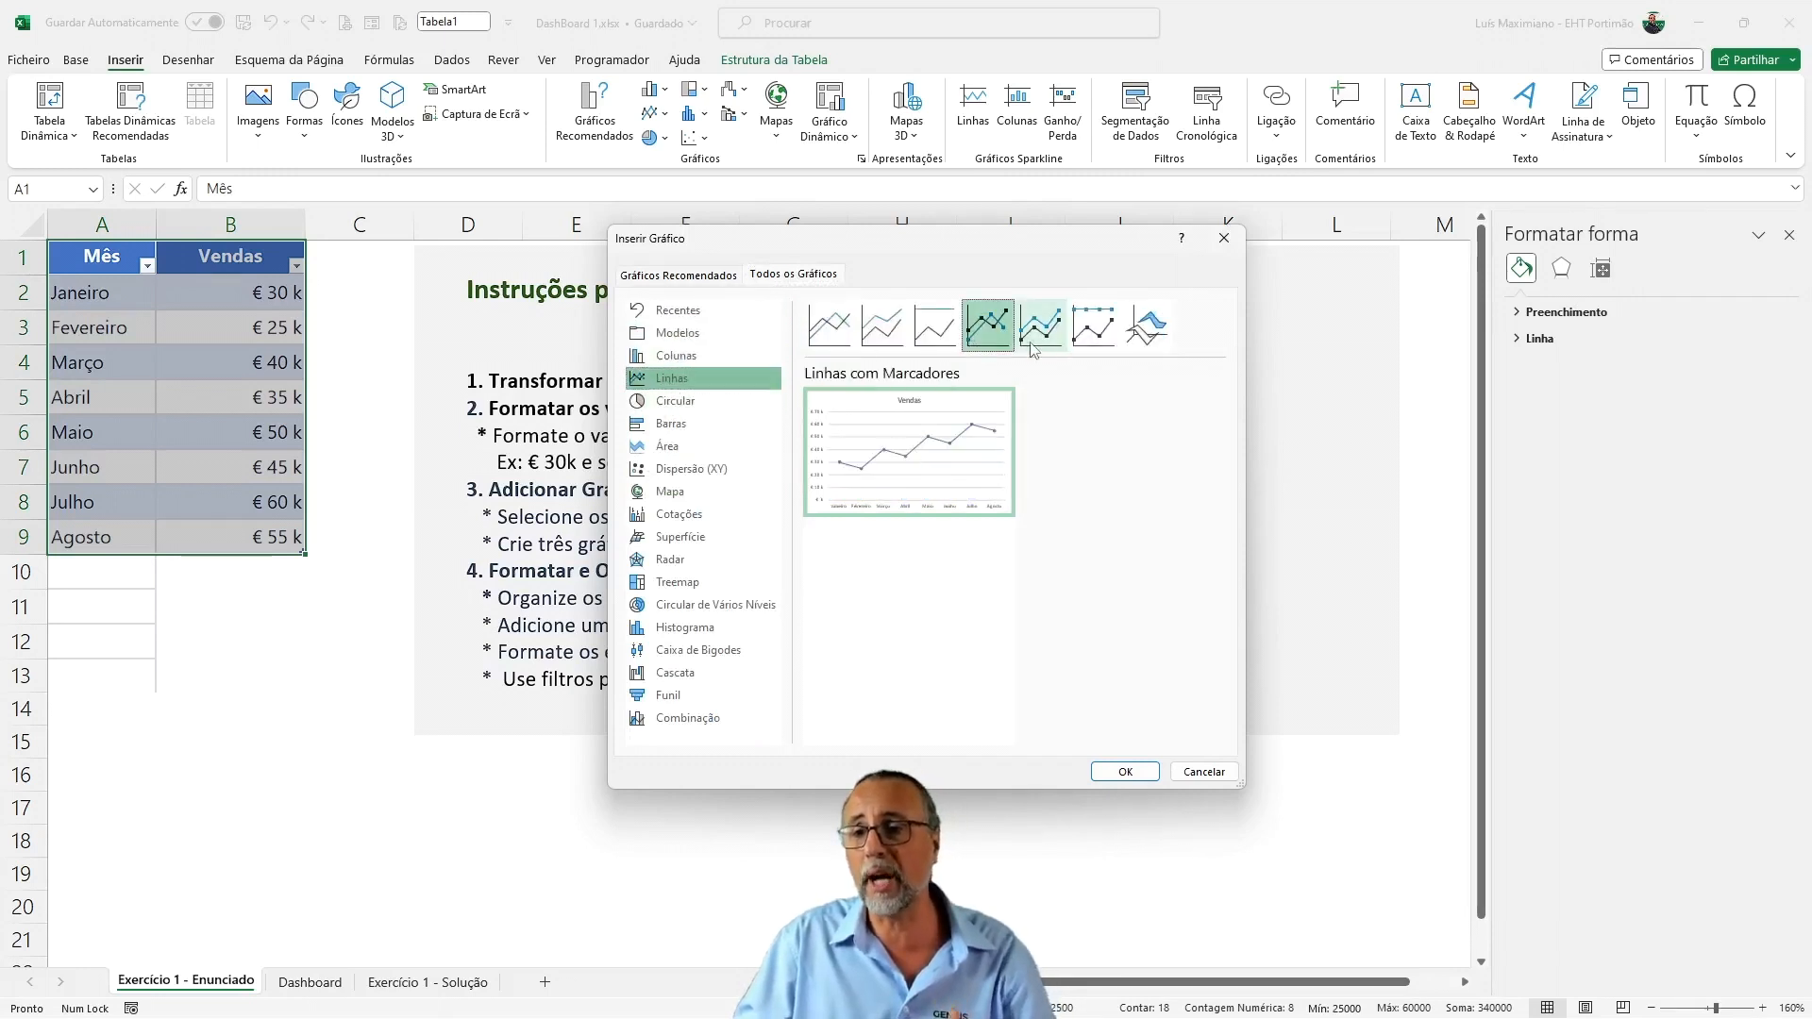
{"action": "left_click", "coordinate": [1040, 325]}
{"action": "left_click", "coordinate": [1099, 328]}
{"action": "left_click", "coordinate": [988, 332]}
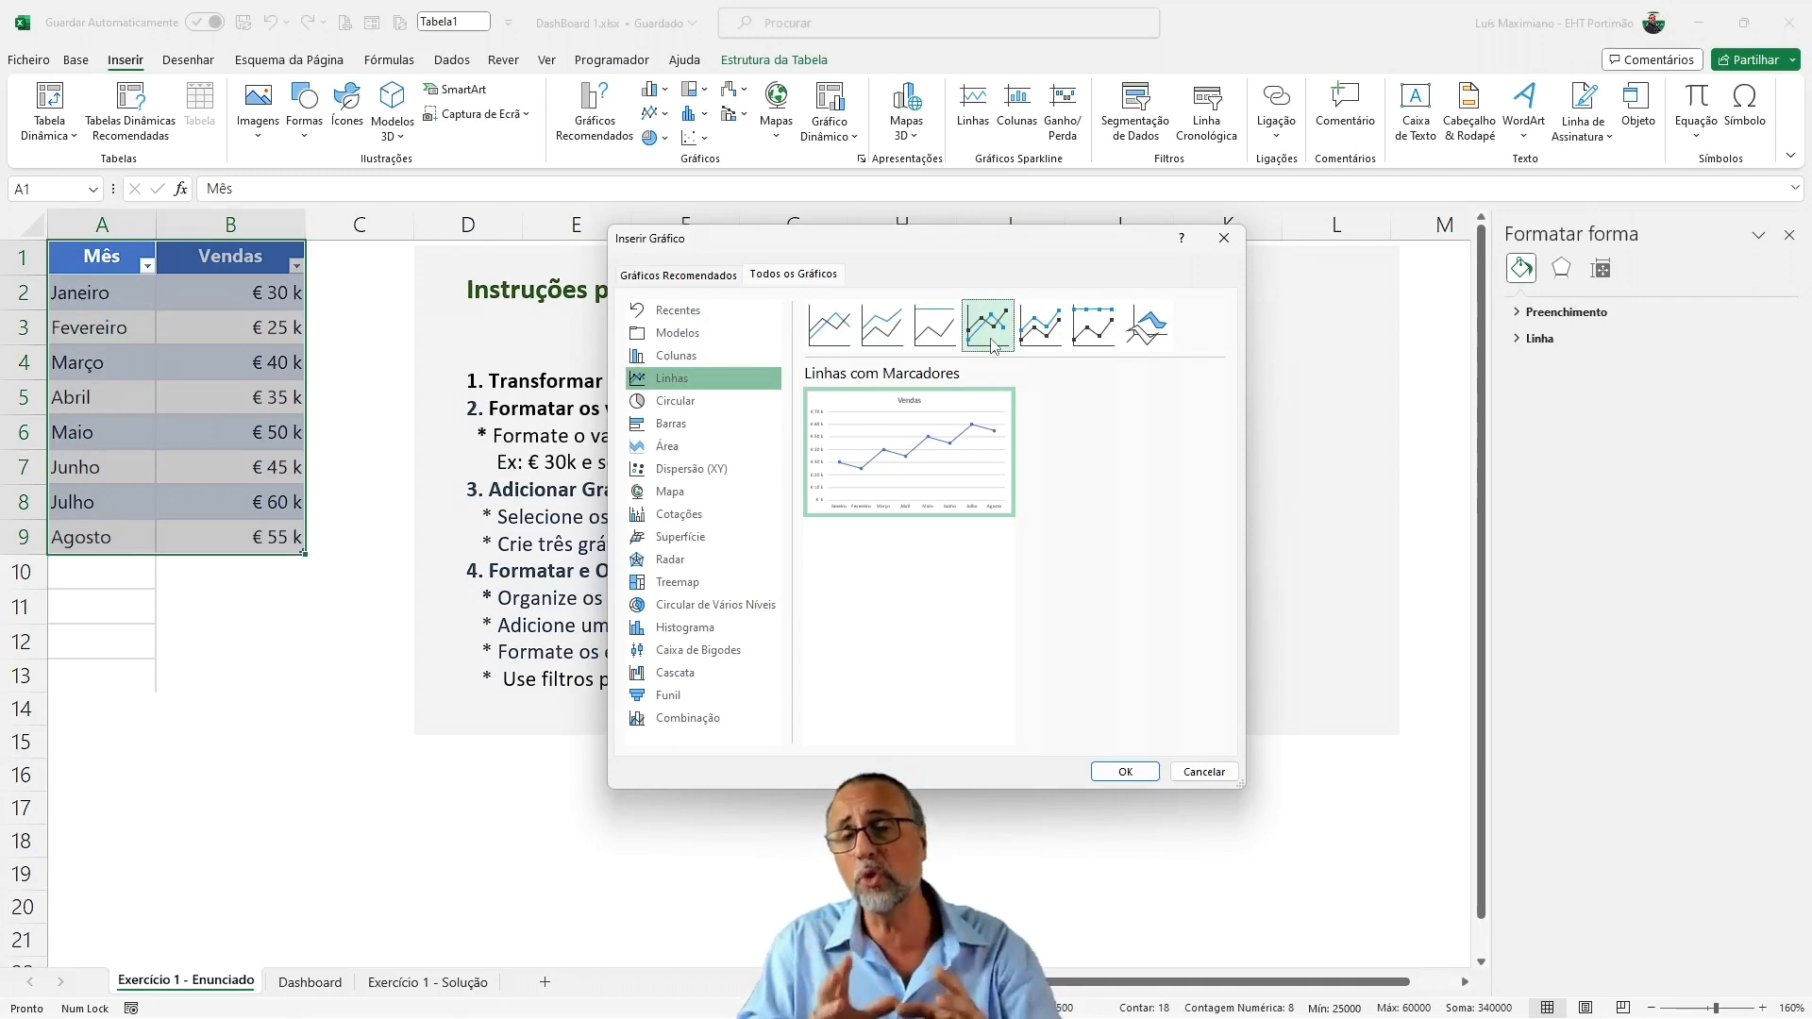
{"action": "left_click", "coordinate": [1106, 766]}
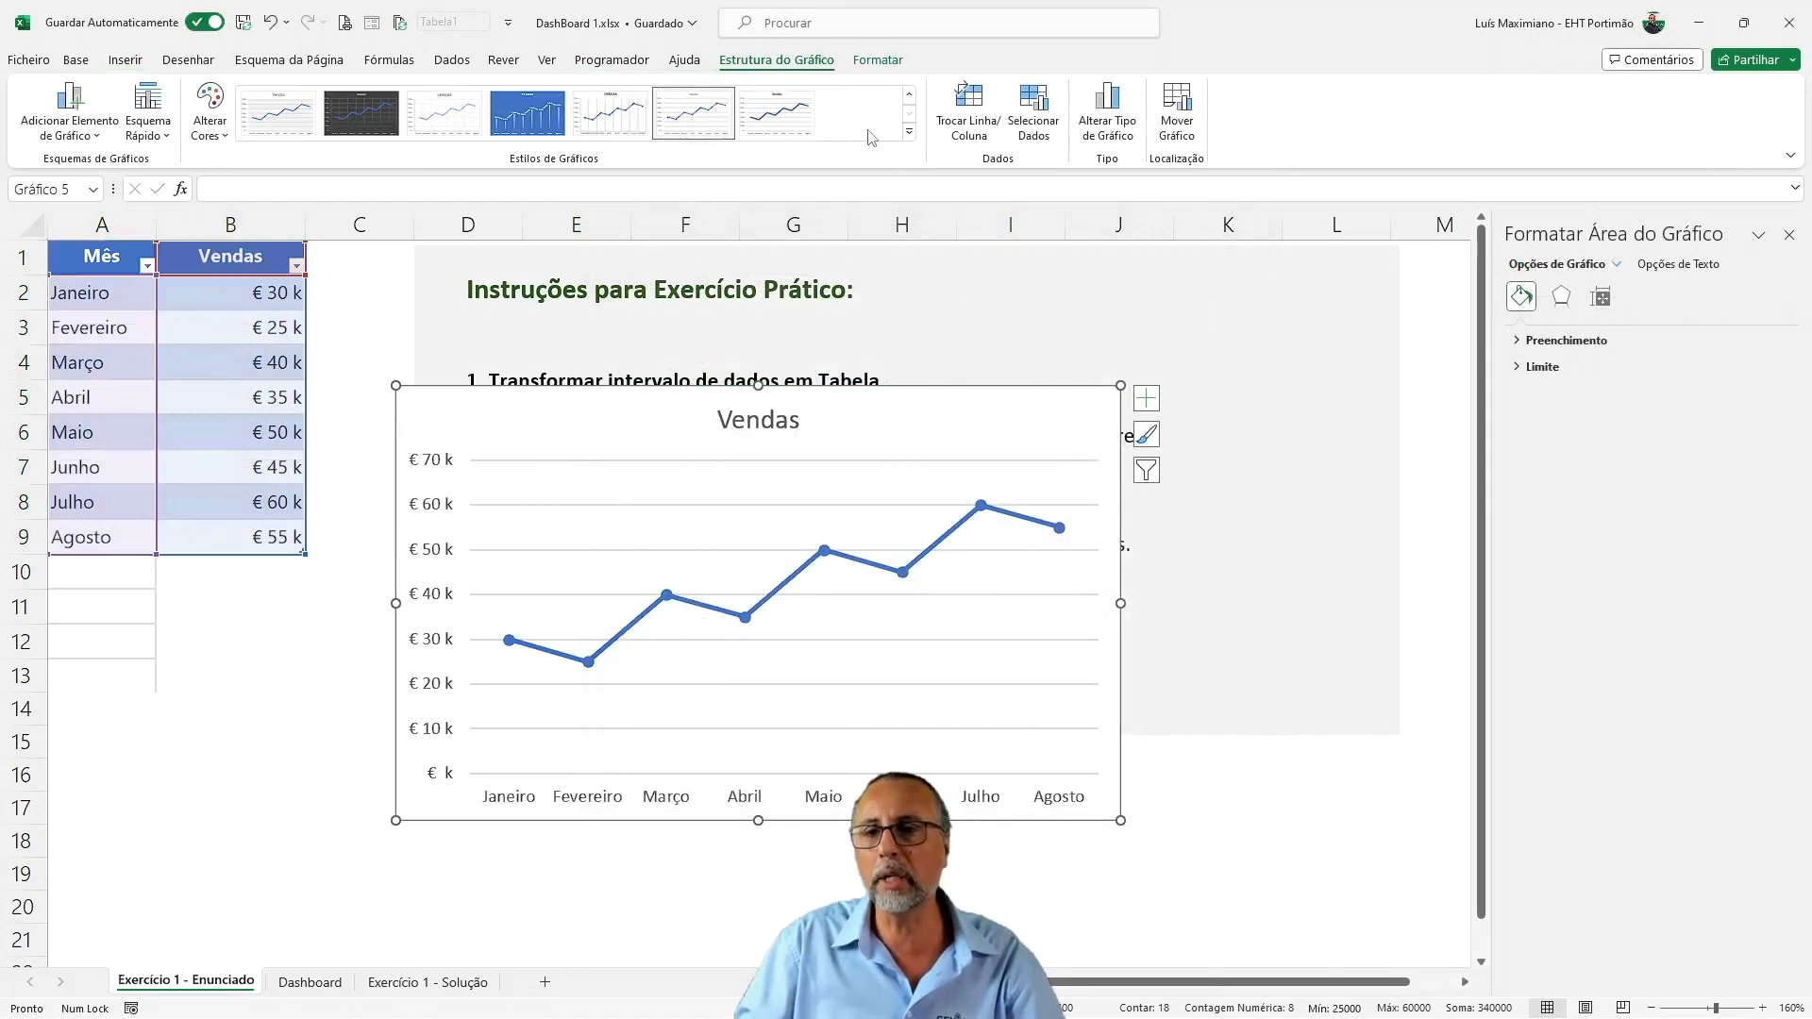
Apply chart style Estilo 12 to the line chart and delete its title, extending the plot area upward into the freed space
{"action": "left_click", "coordinate": [912, 141]}
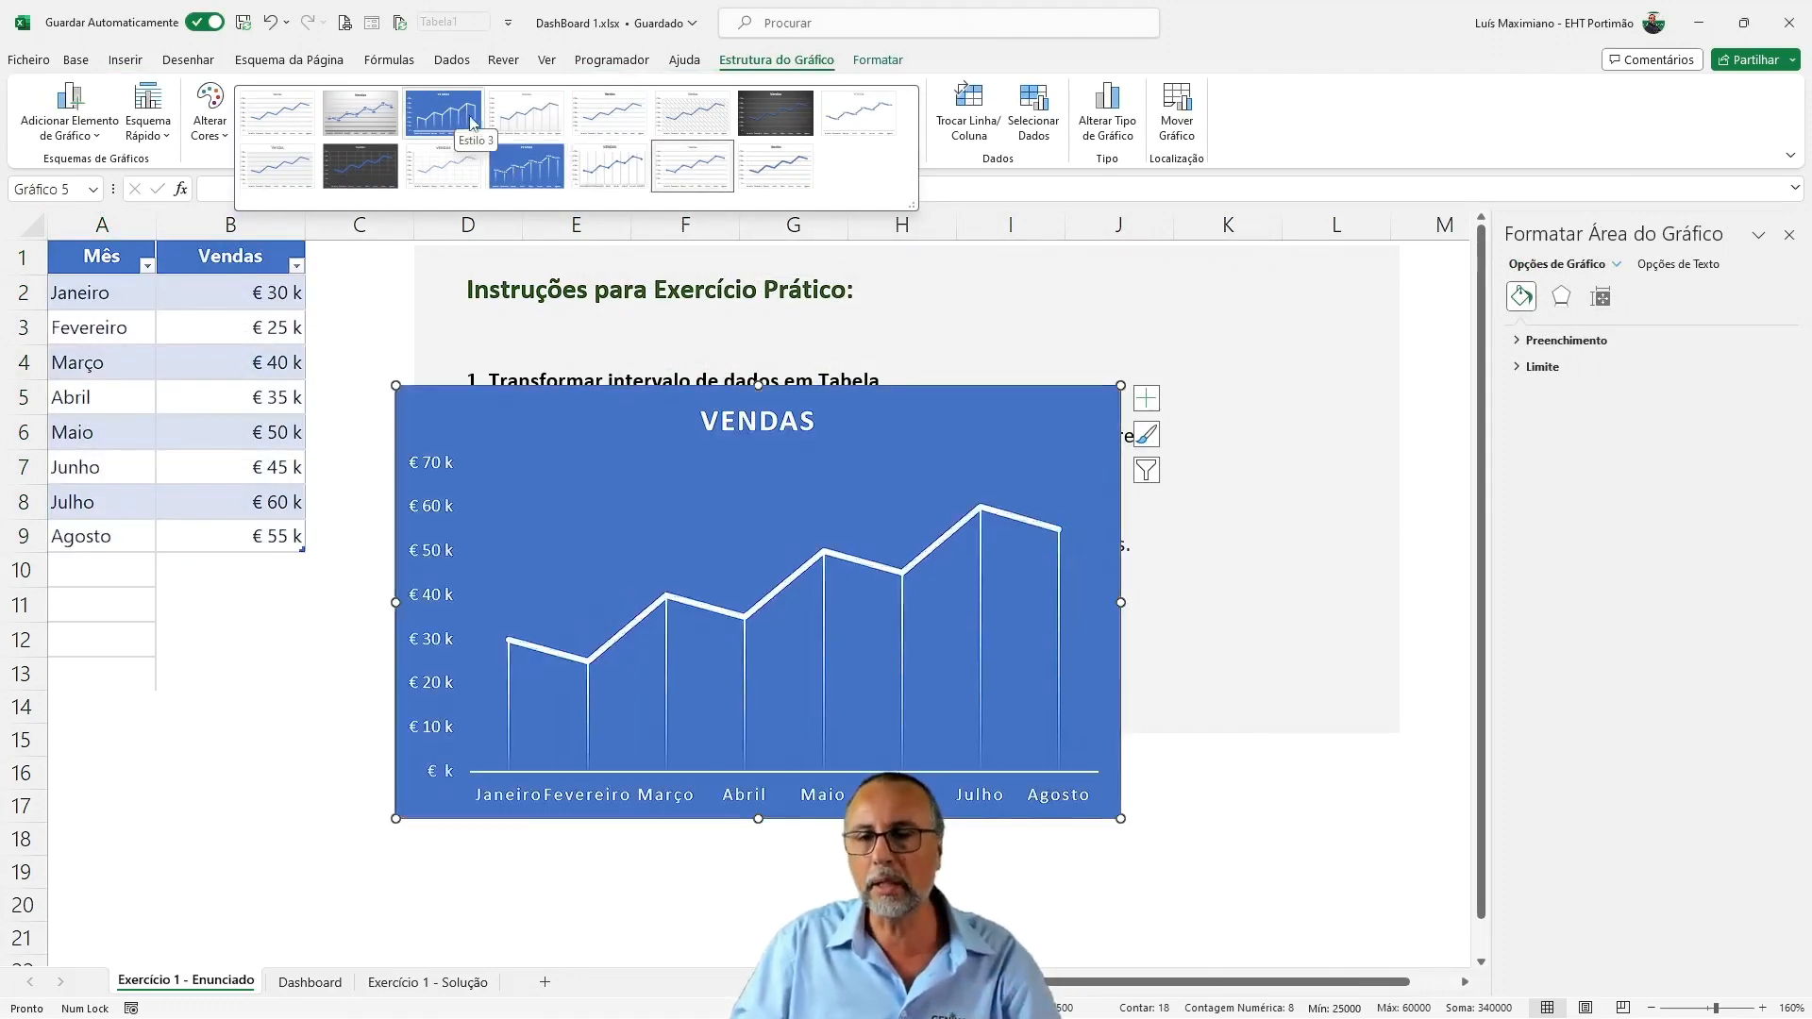
{"action": "left_click", "coordinate": [508, 165]}
{"action": "left_click", "coordinate": [733, 430]}
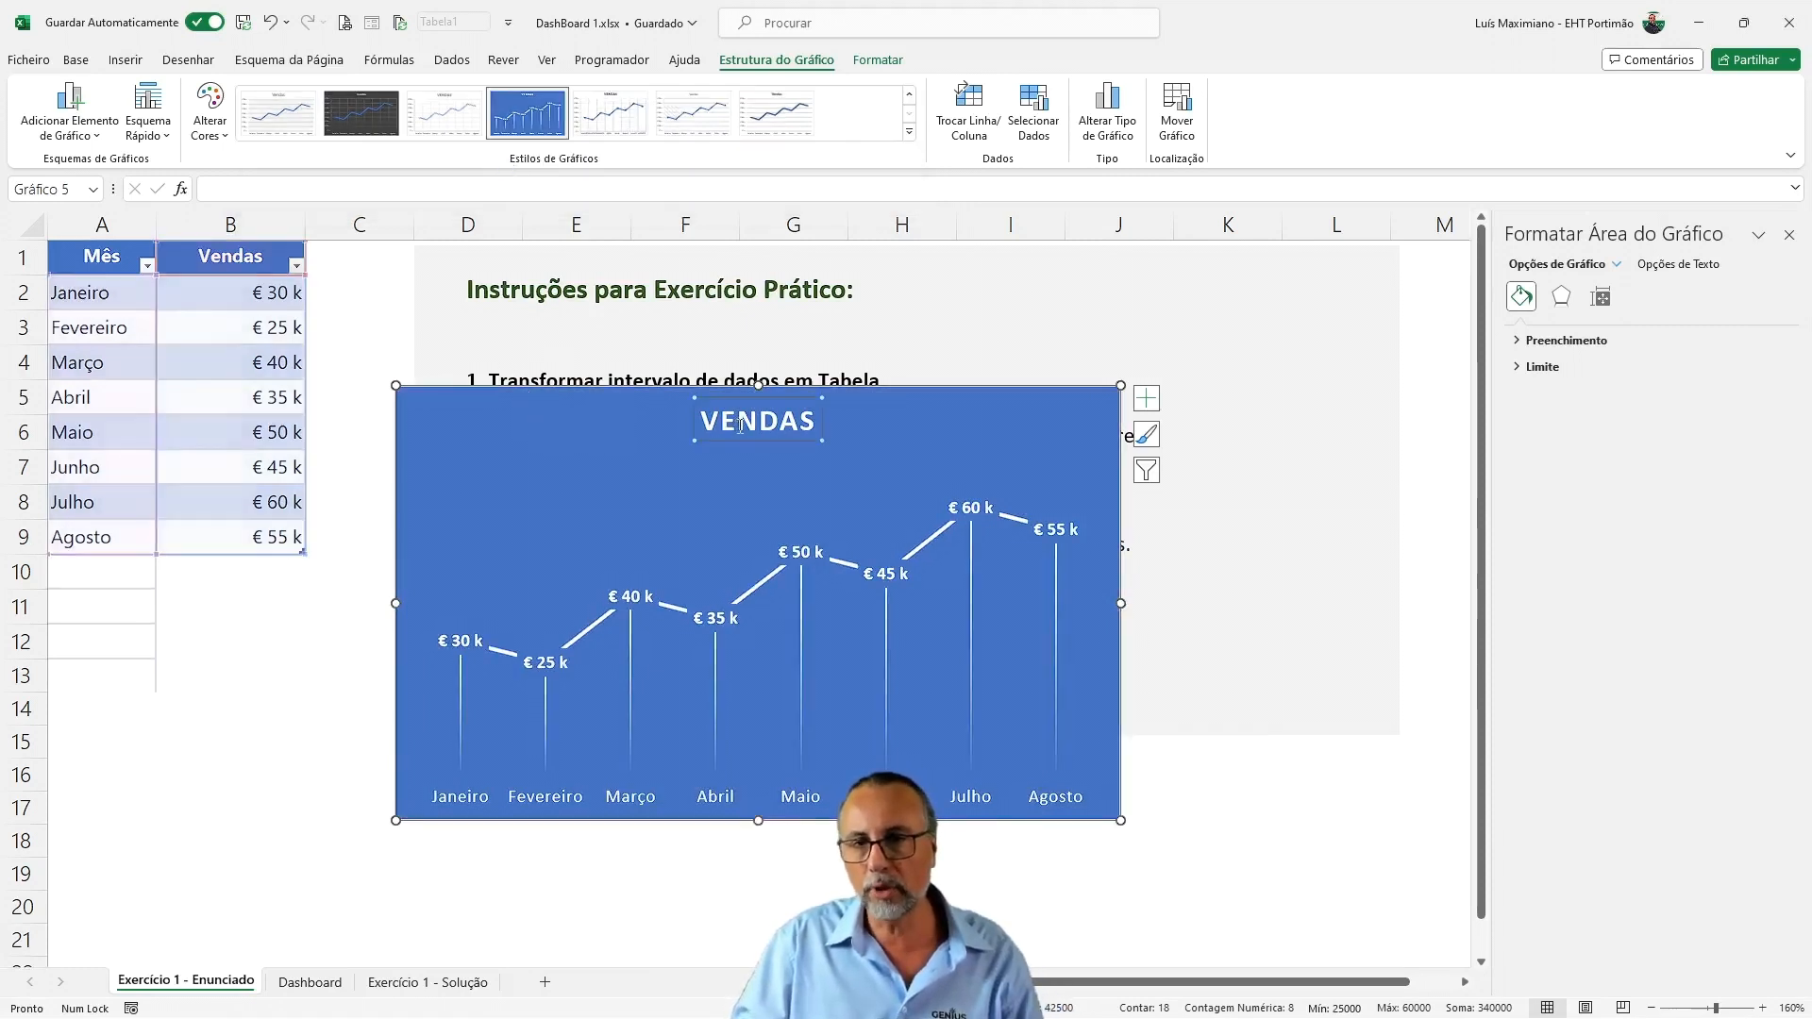
{"action": "key", "text": "Delete"}
{"action": "left_click", "coordinate": [854, 469]}
{"action": "left_click_drag", "start_coordinate": [758, 408], "coordinate": [759, 391]}
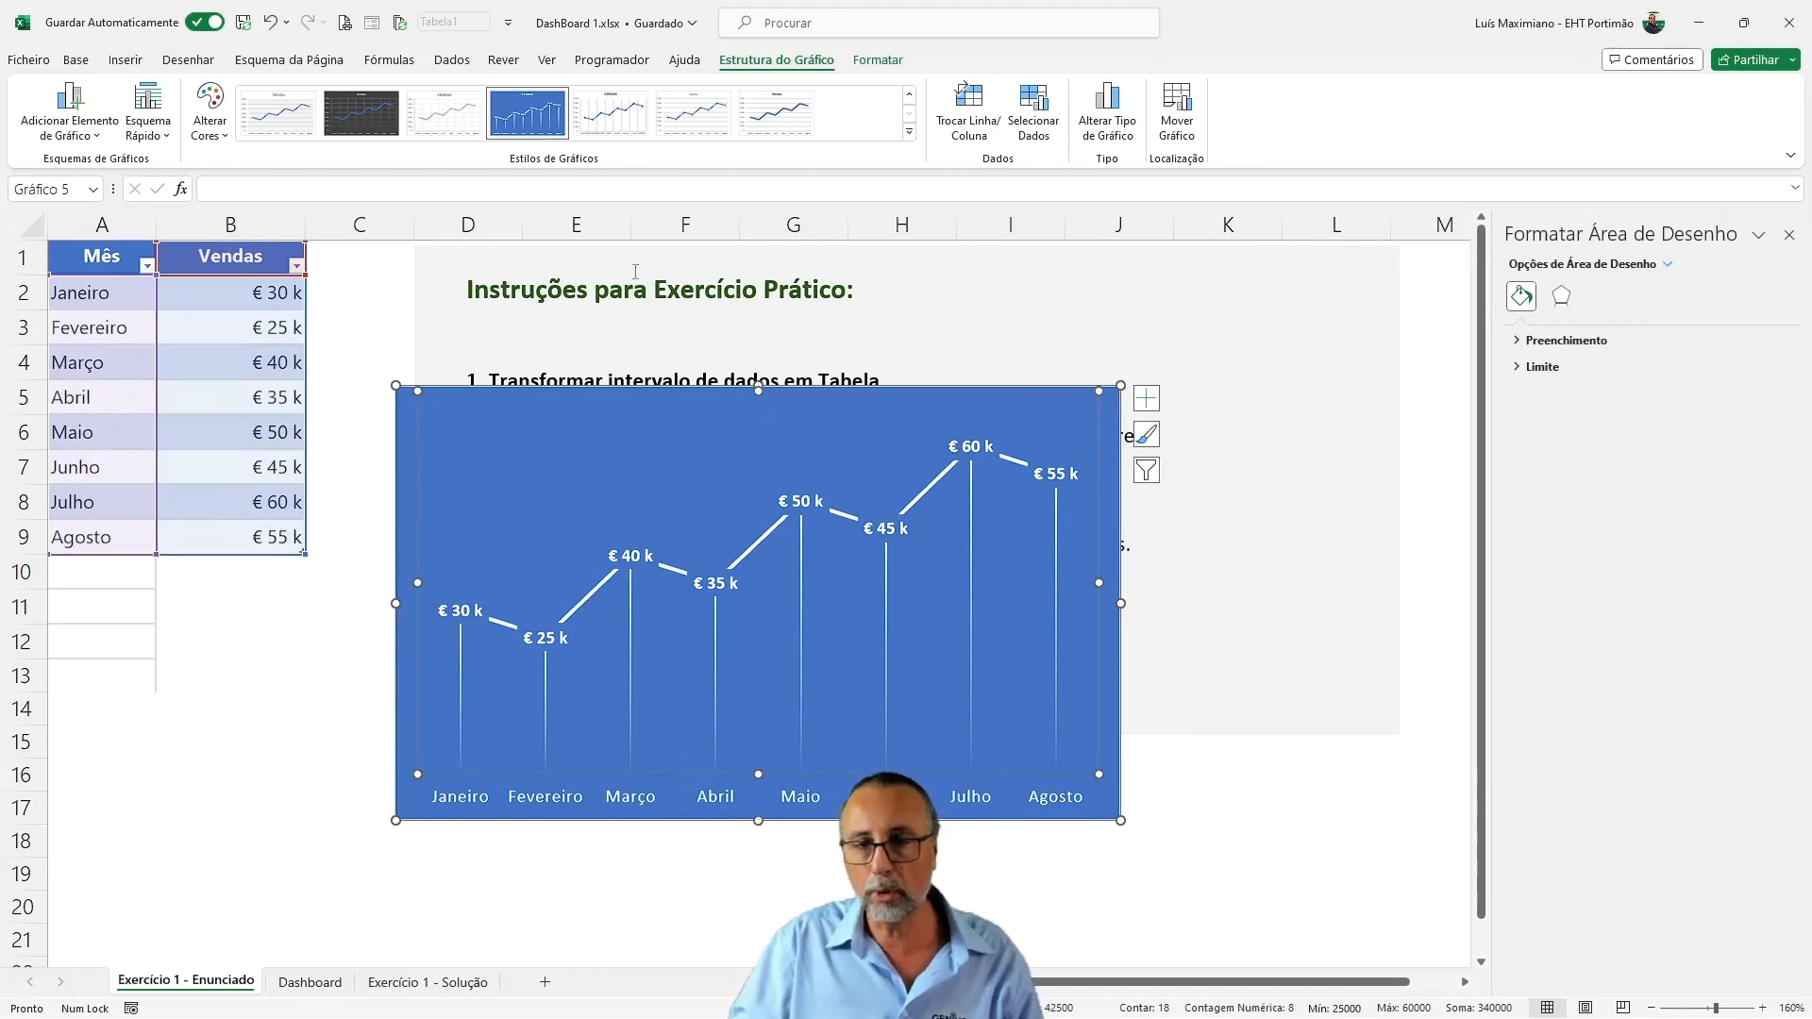
Cut the line chart, paste it on the Dashboard sheet and place it directly right of the bar chart, aligned with its upper edge
{"action": "left_click", "coordinate": [403, 413]}
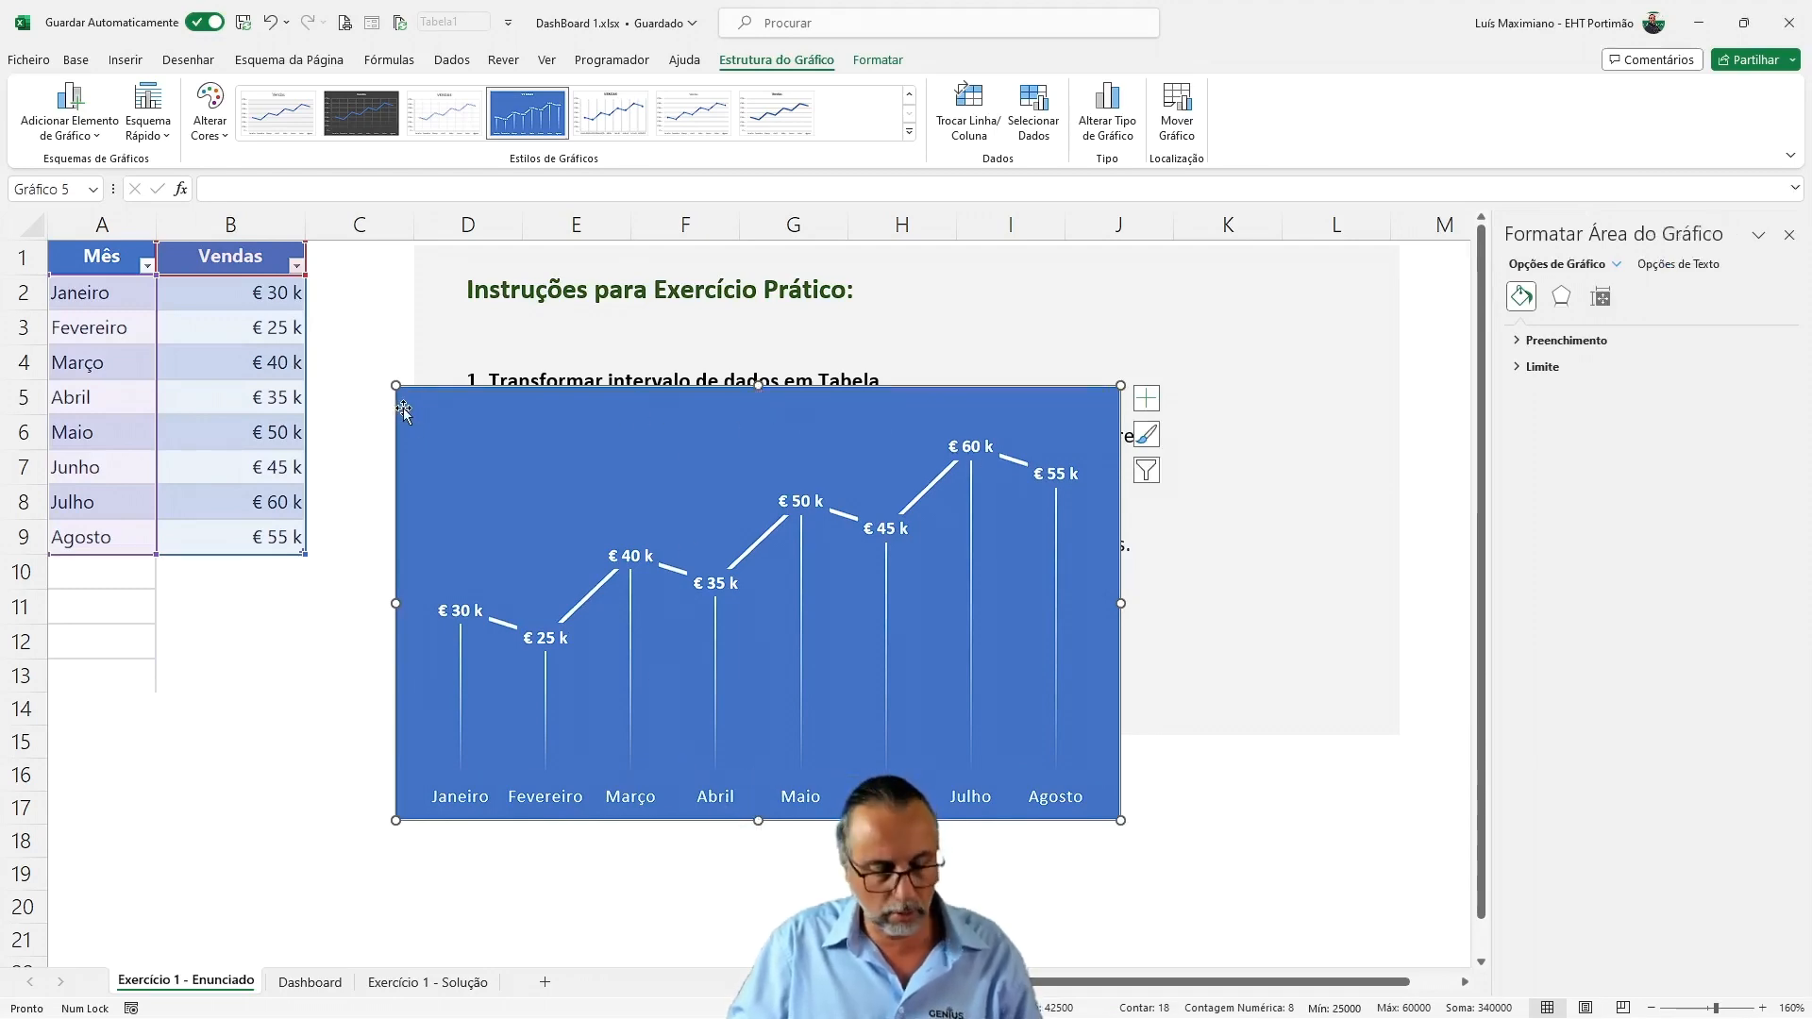
{"action": "key", "text": "Delete"}
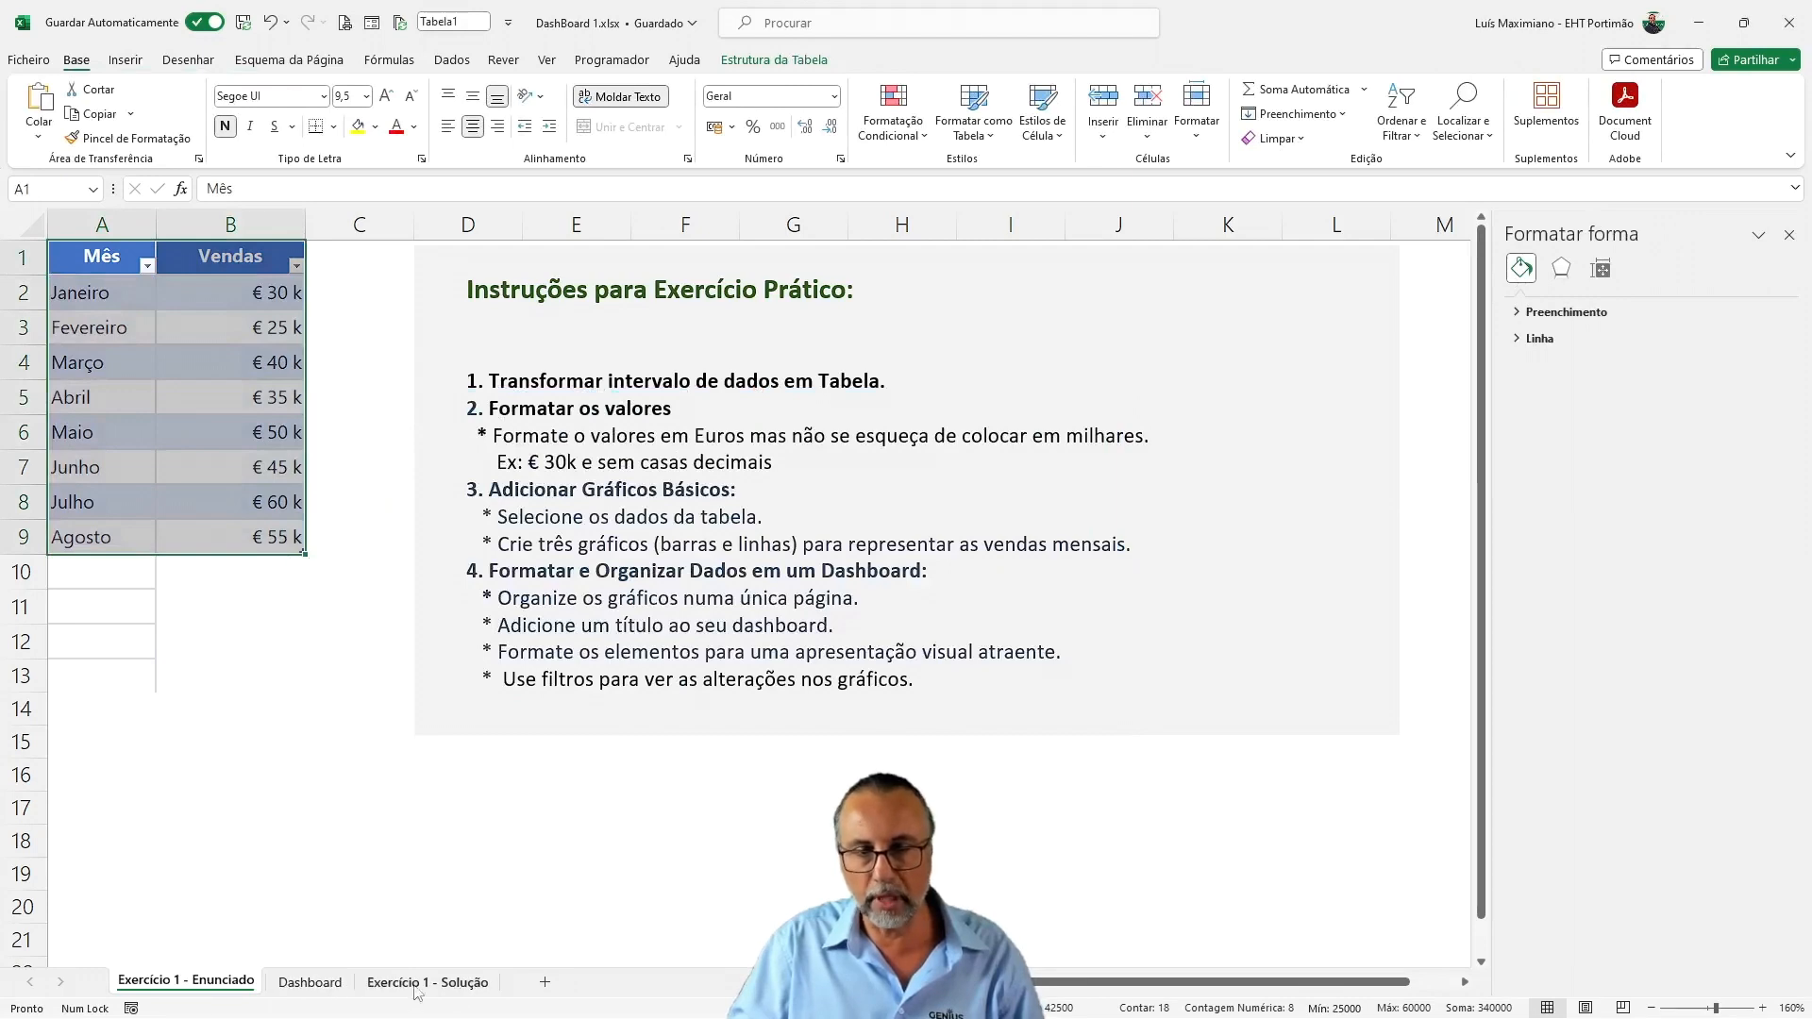
{"action": "left_click", "coordinate": [310, 983]}
{"action": "left_click", "coordinate": [406, 778]}
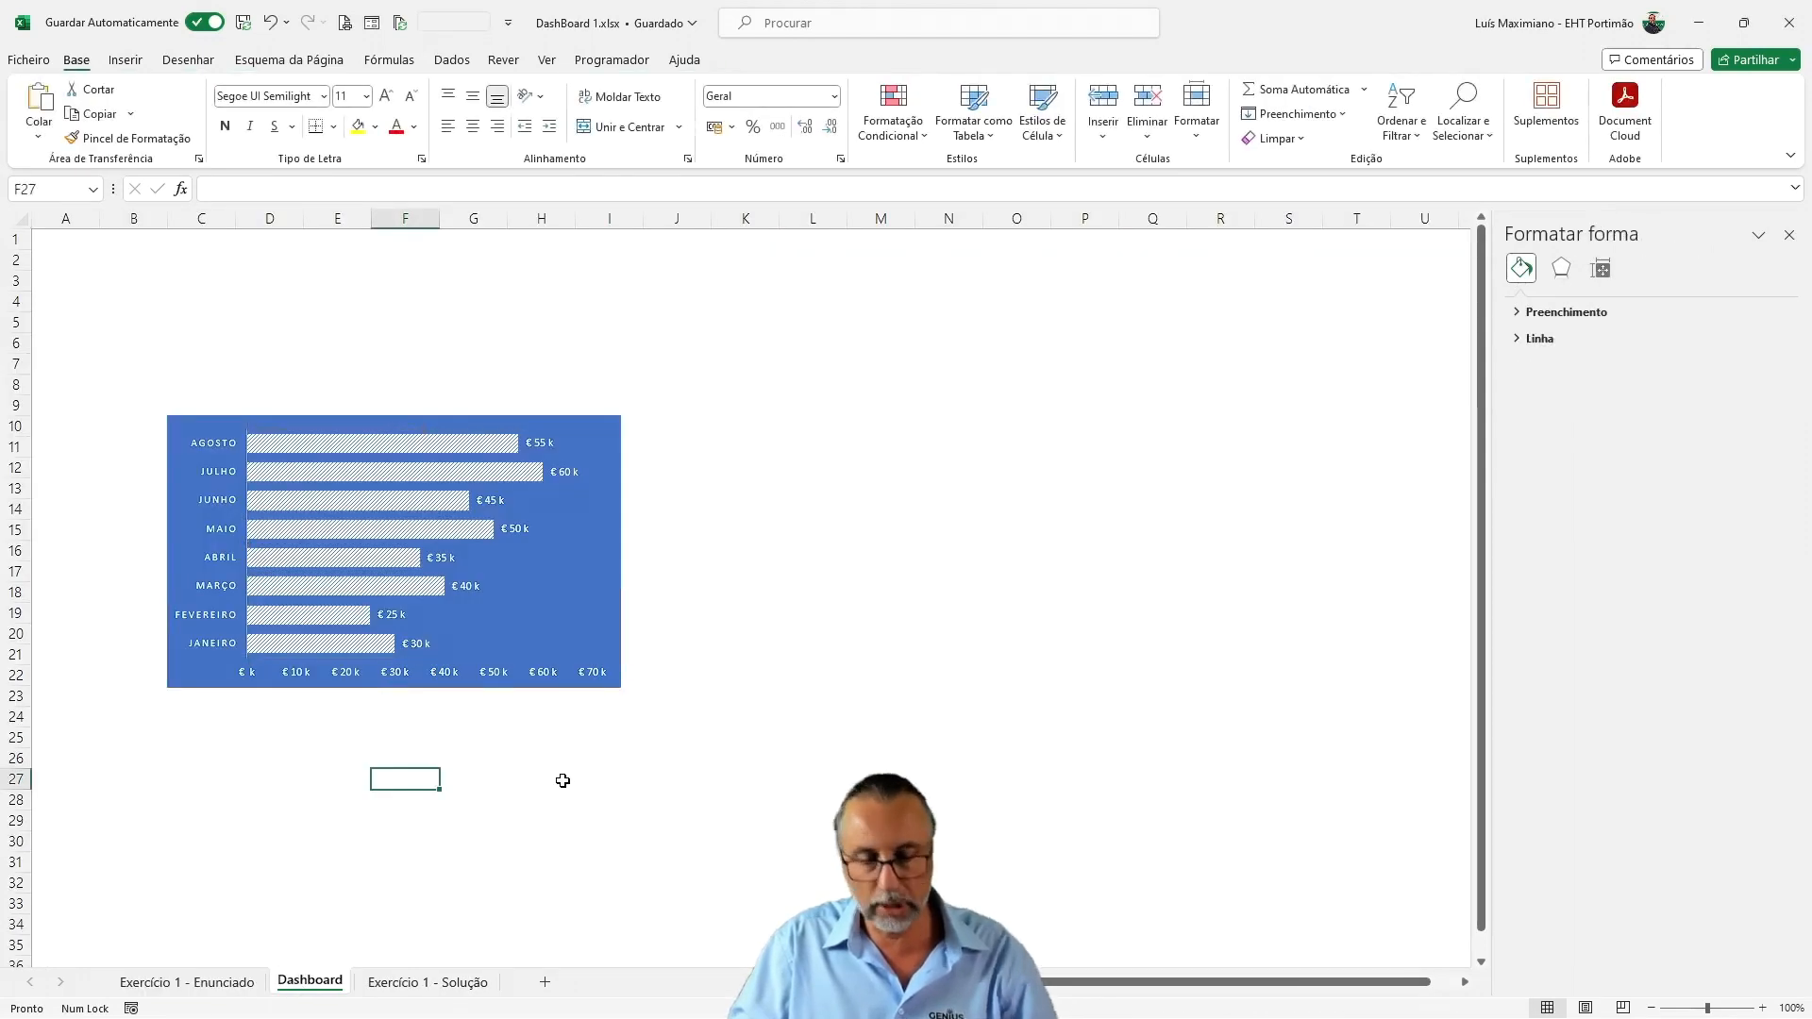
{"action": "key", "text": "ctrl+v"}
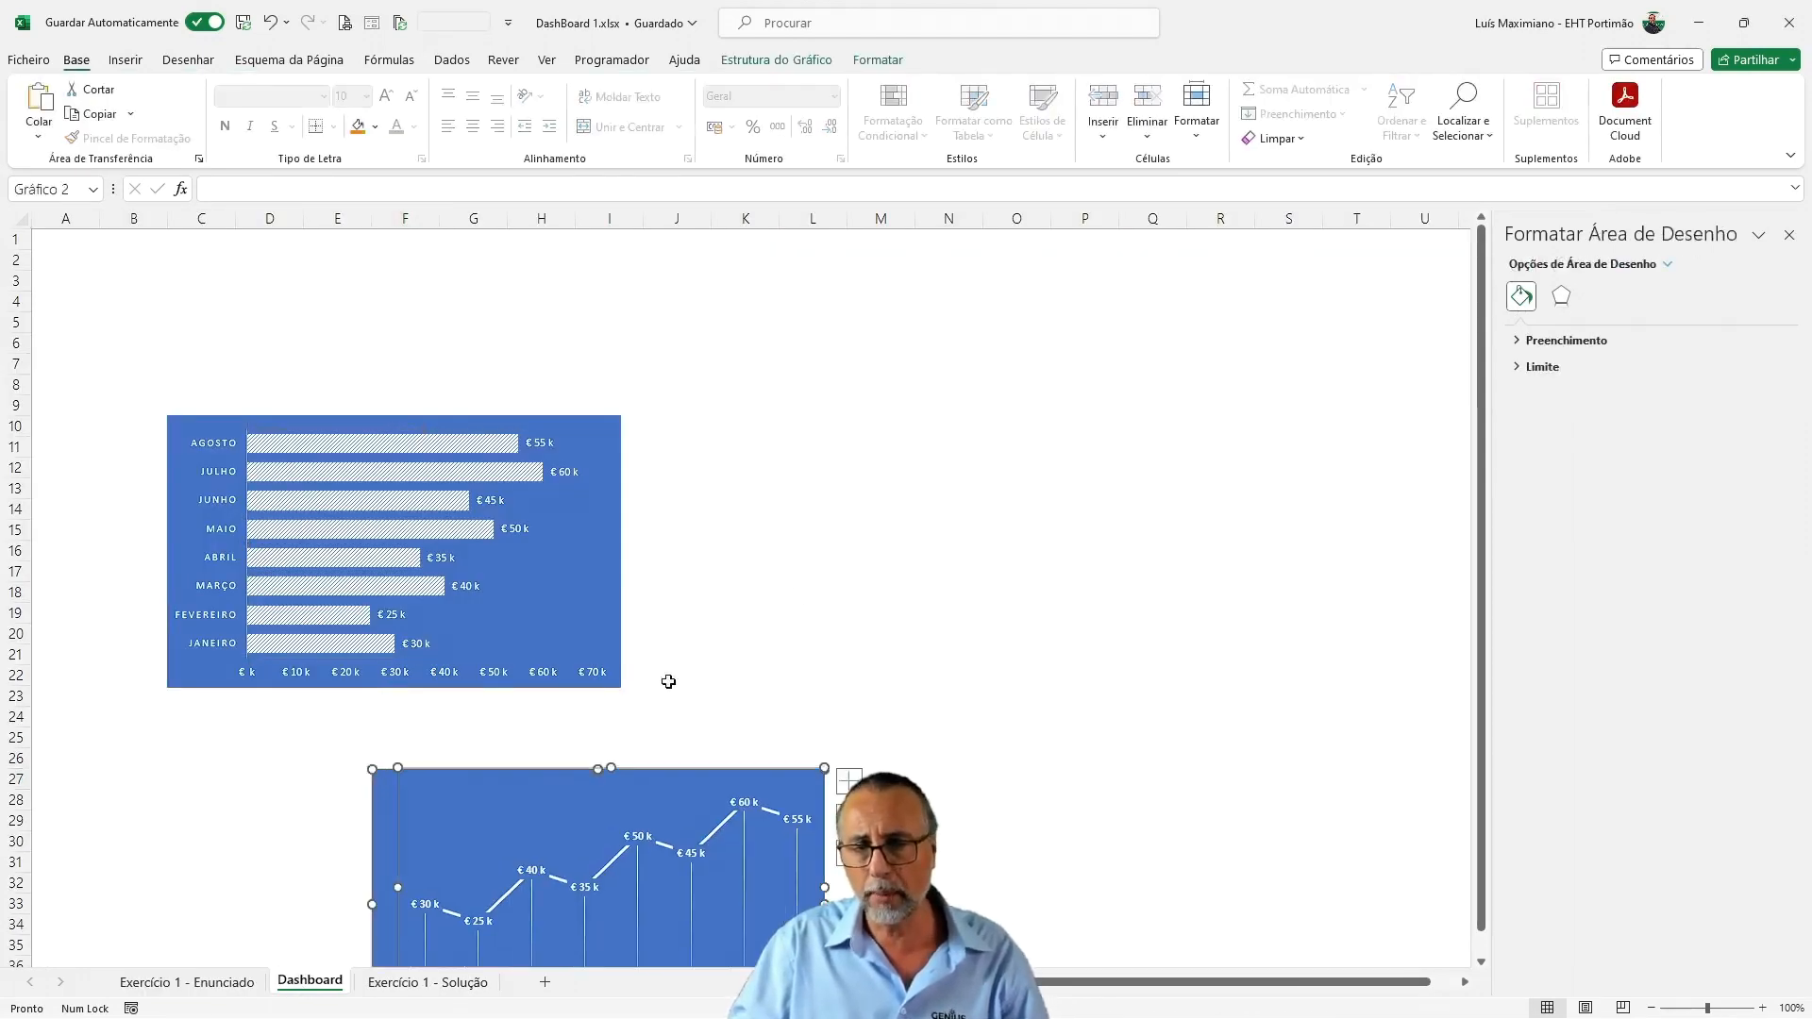
{"action": "left_click_drag", "start_coordinate": [384, 796], "coordinate": [635, 440]}
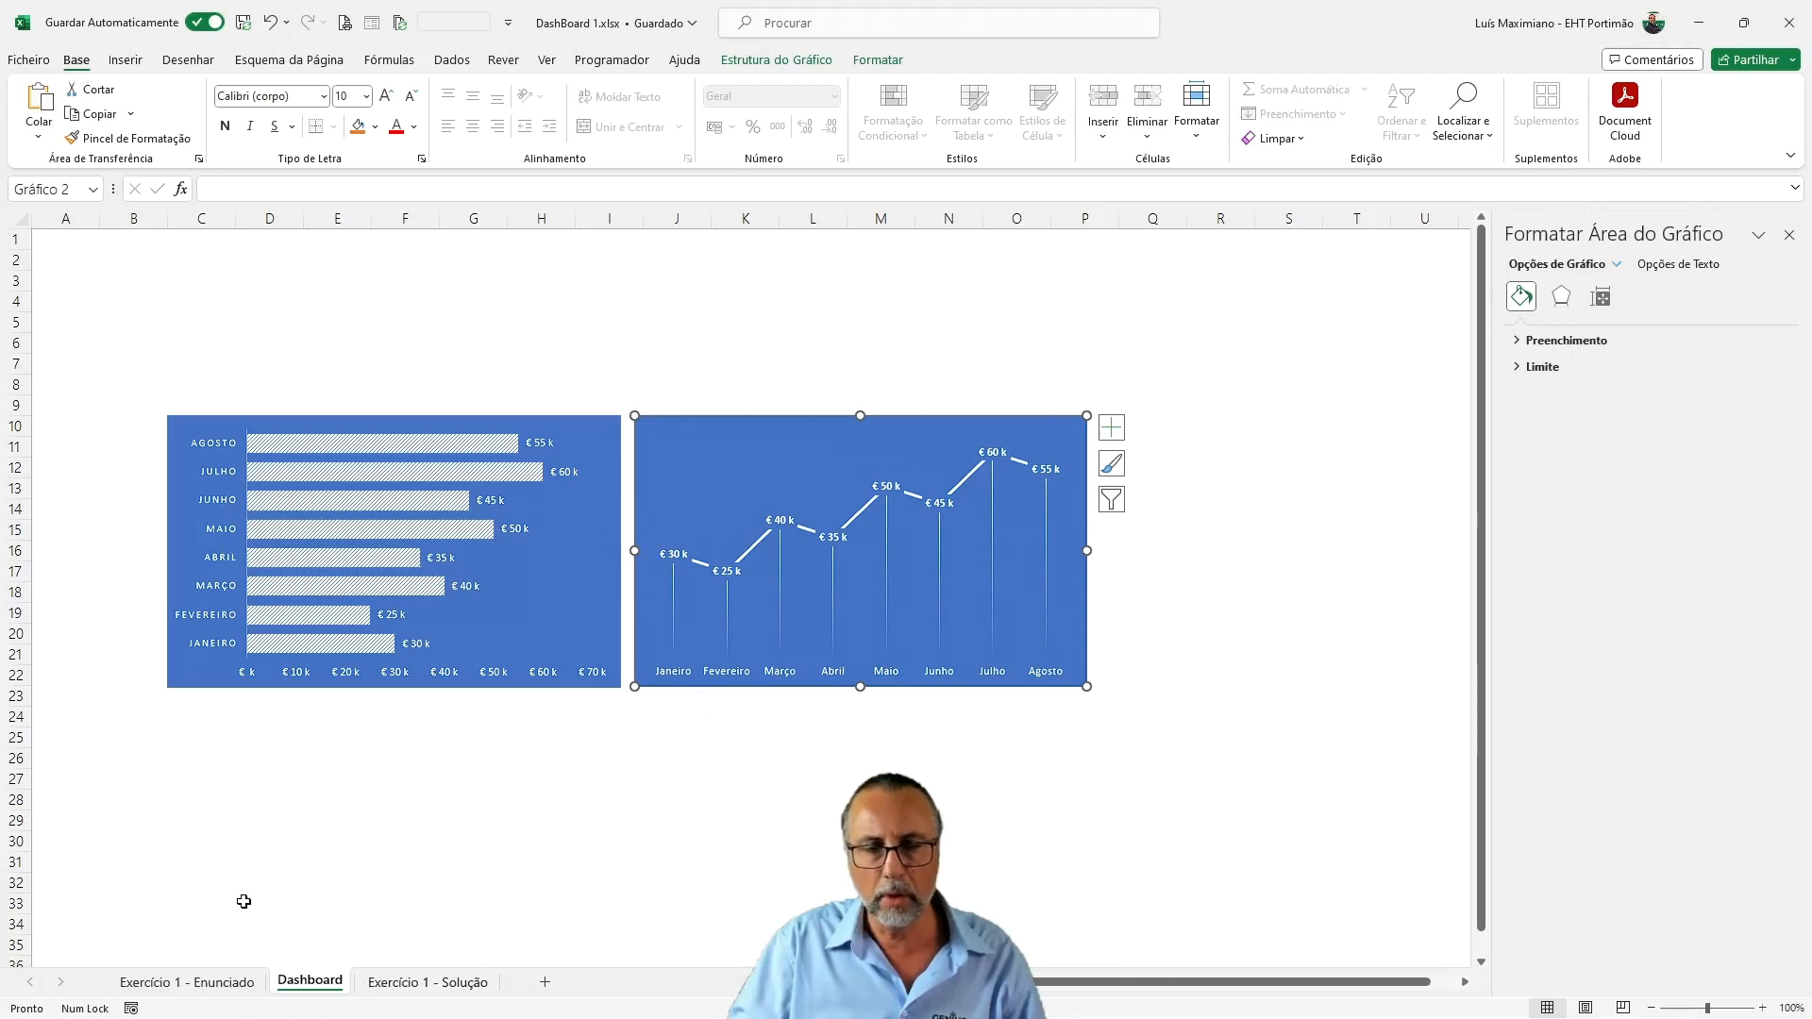
On the Exercício 1 - Enunciado sheet, insert a 2D pie chart of A1:B9 and apply the blue chart style with white slices
{"action": "left_click", "coordinate": [186, 982]}
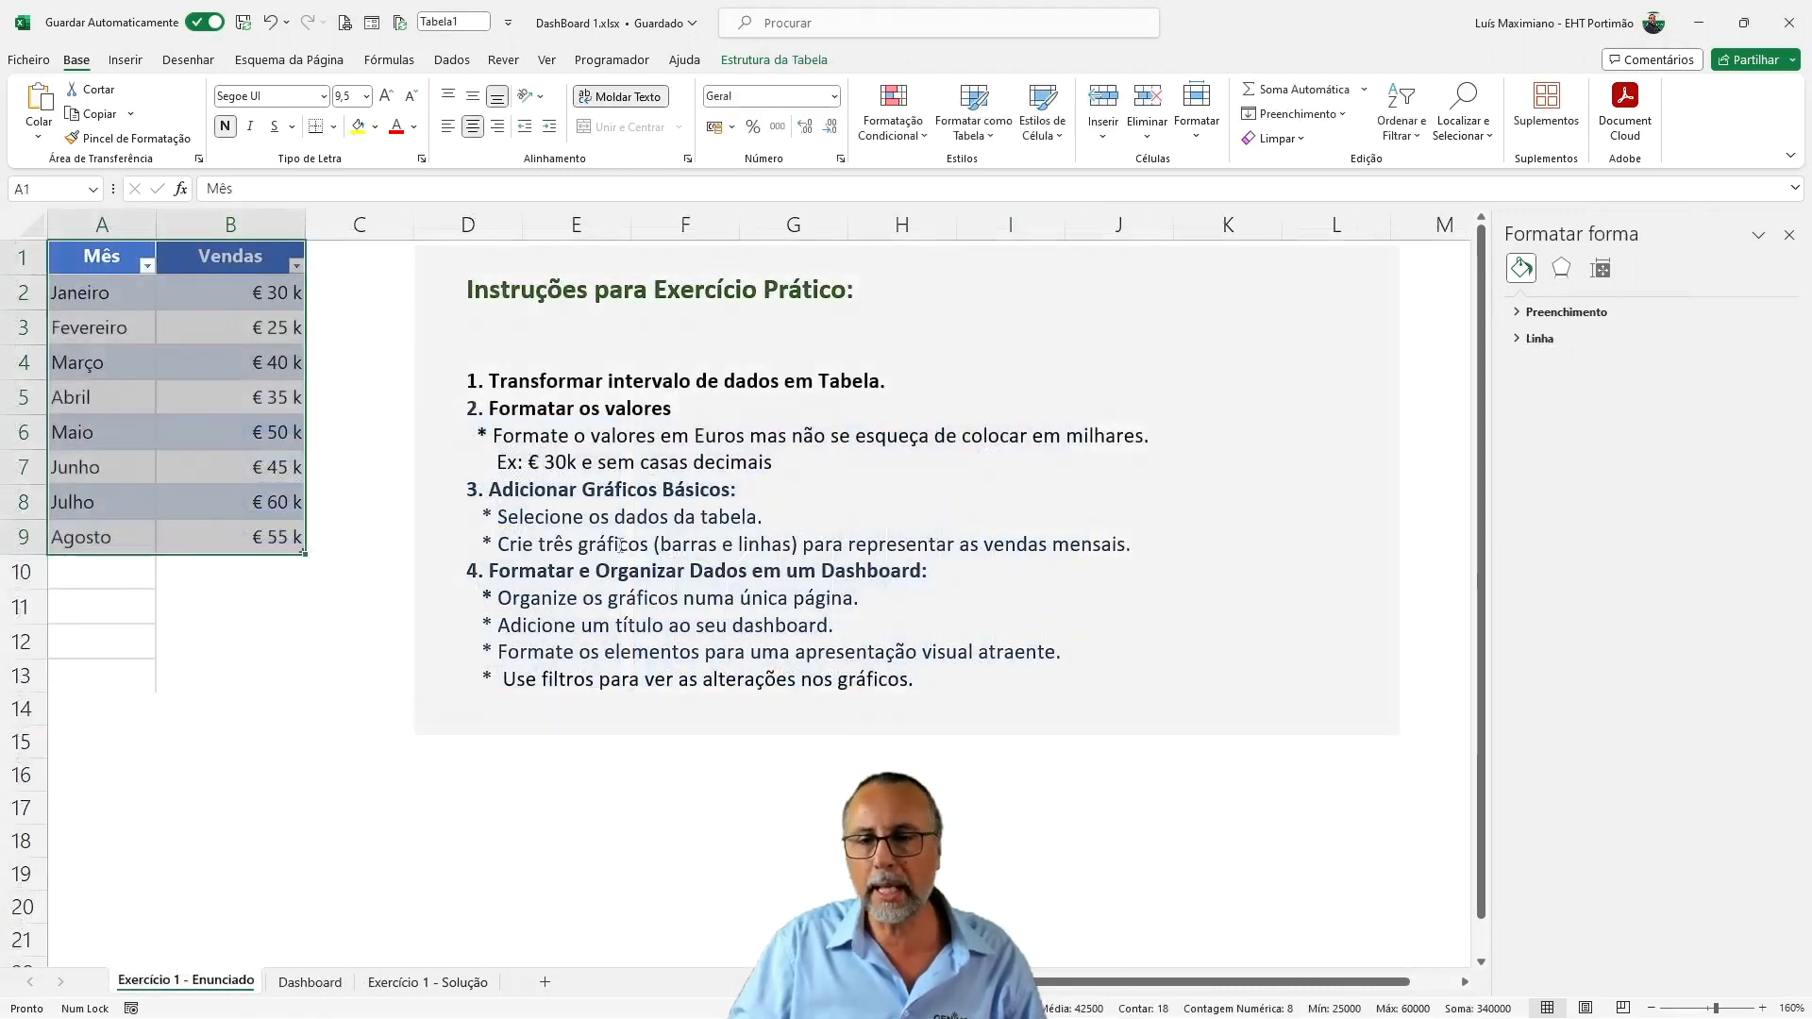
{"action": "left_click", "coordinate": [559, 546]}
{"action": "left_click_drag", "start_coordinate": [543, 542], "coordinate": [538, 544]}
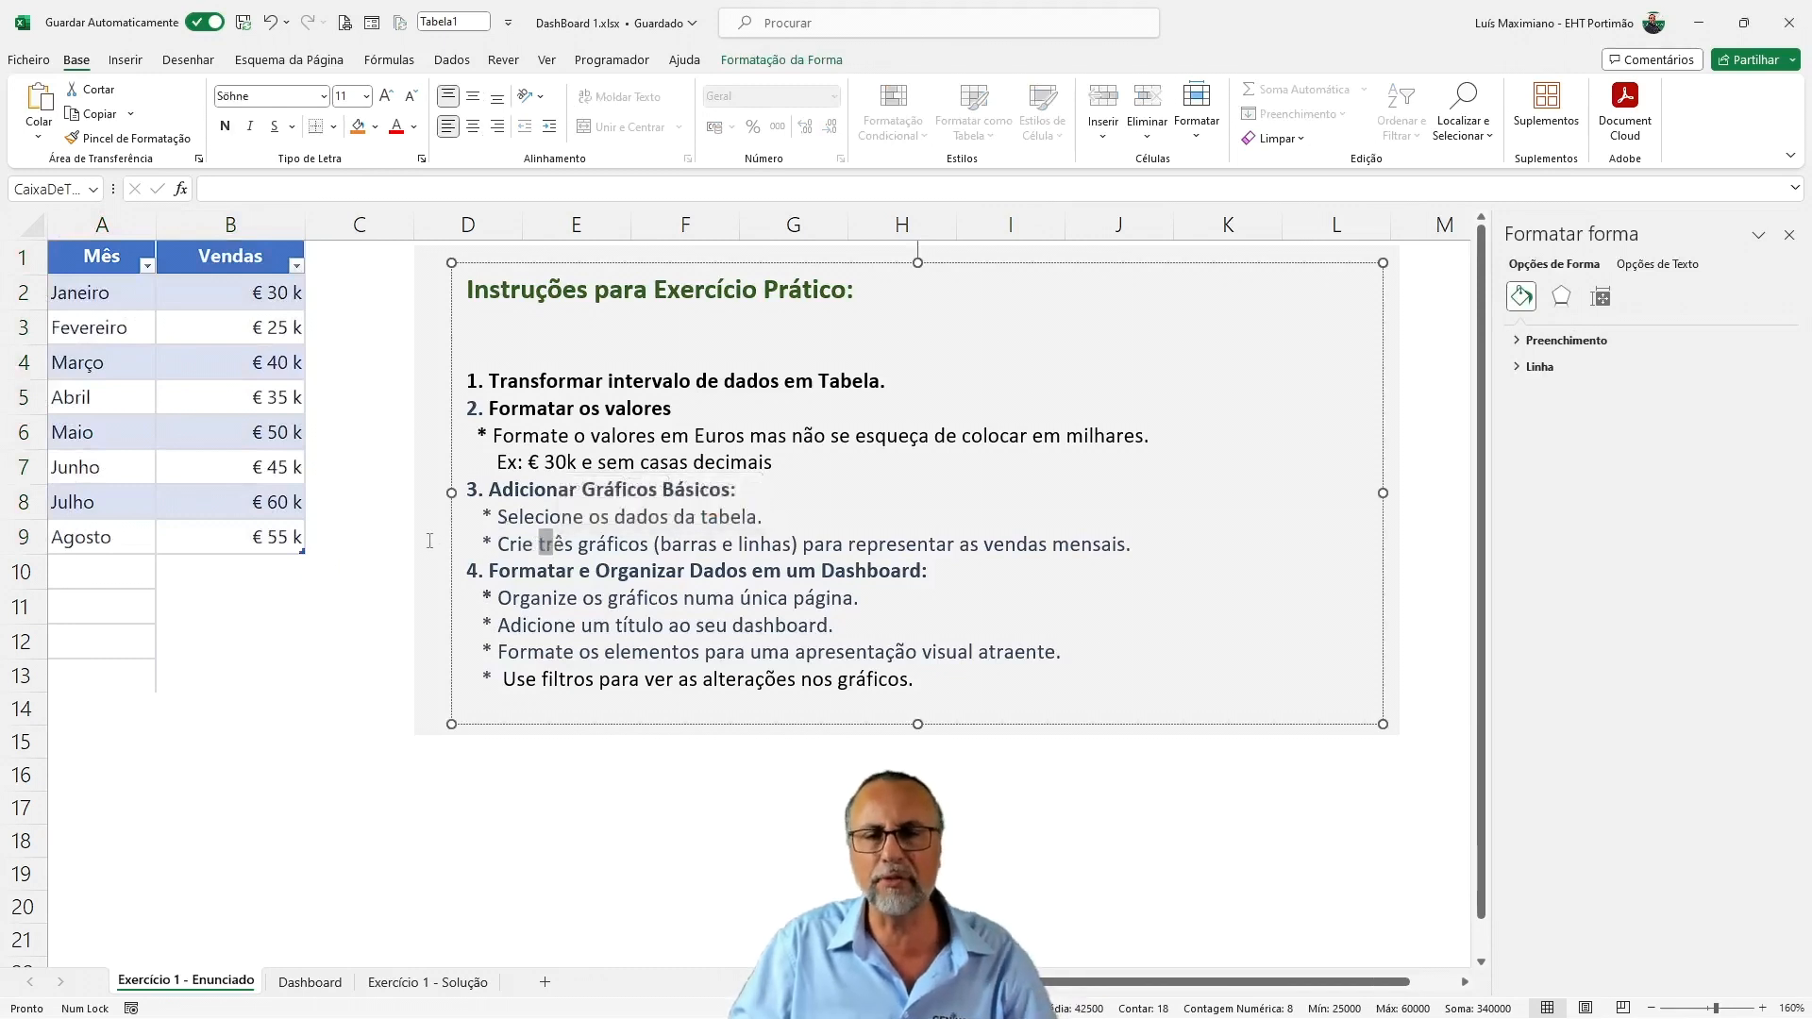
{"action": "left_click", "coordinate": [383, 534]}
{"action": "left_click_drag", "start_coordinate": [82, 263], "coordinate": [297, 536]}
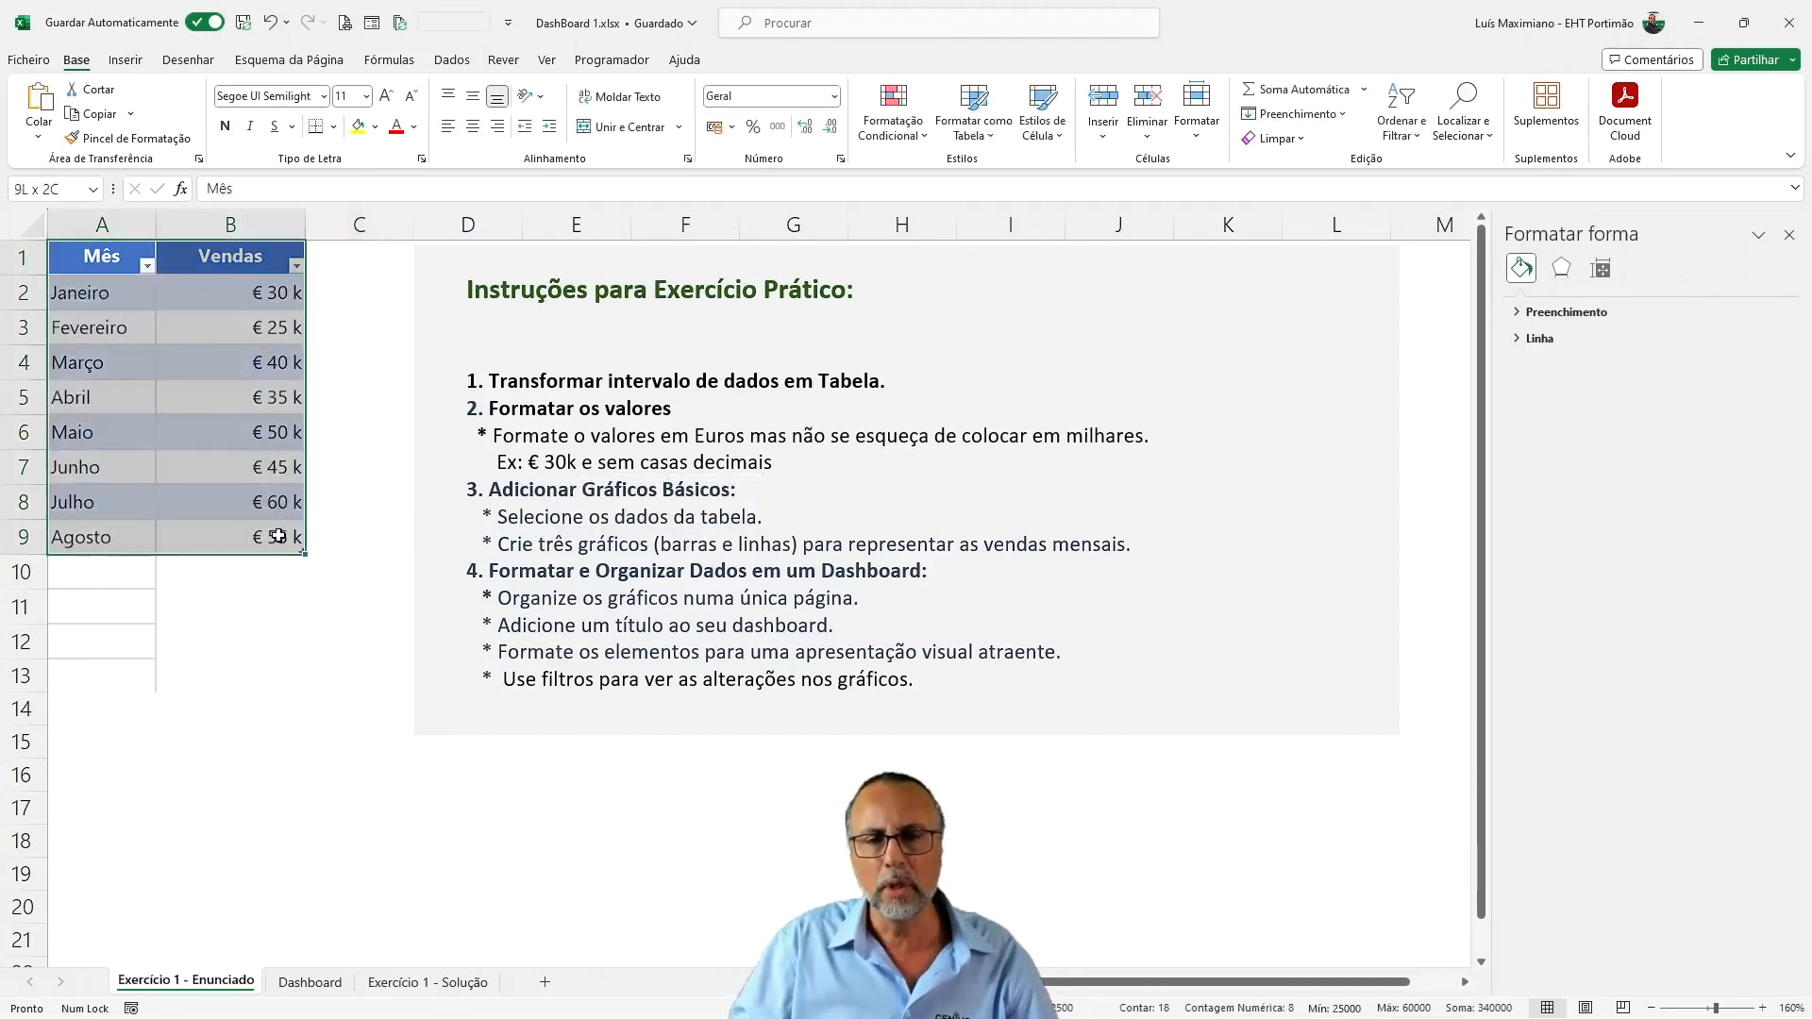
{"action": "left_click", "coordinate": [130, 62]}
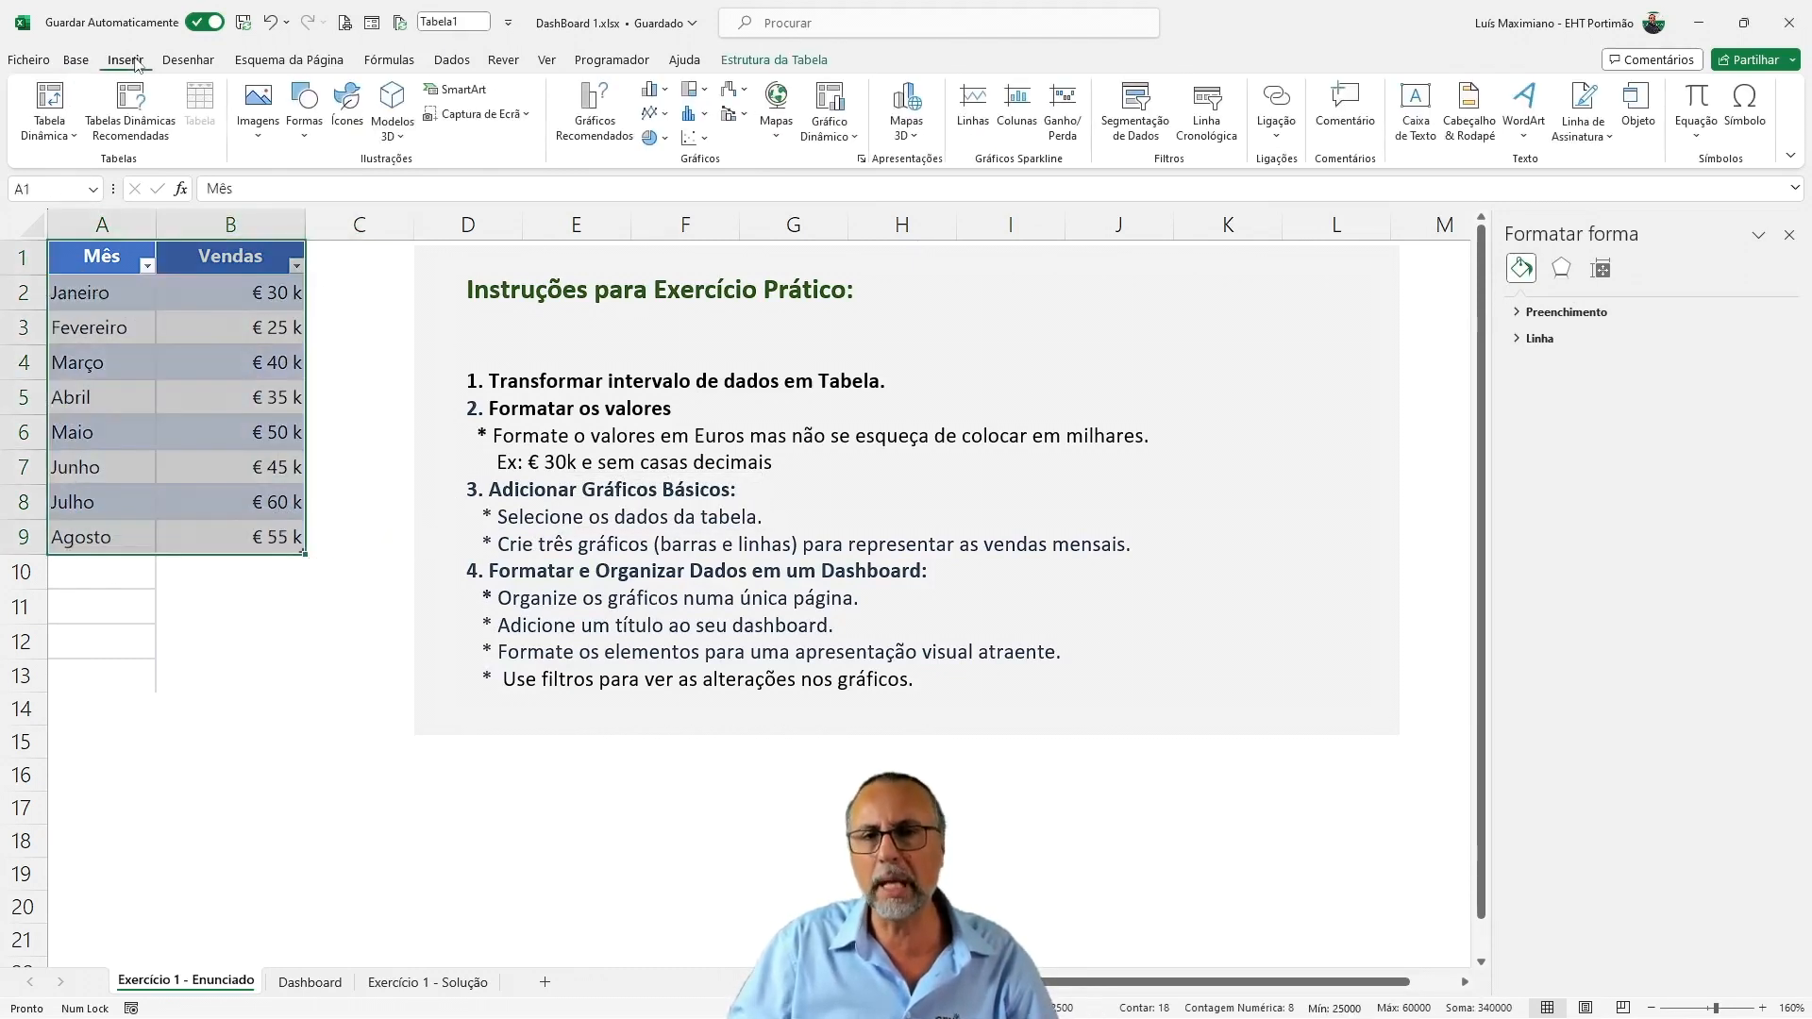
{"action": "left_click", "coordinate": [650, 138]}
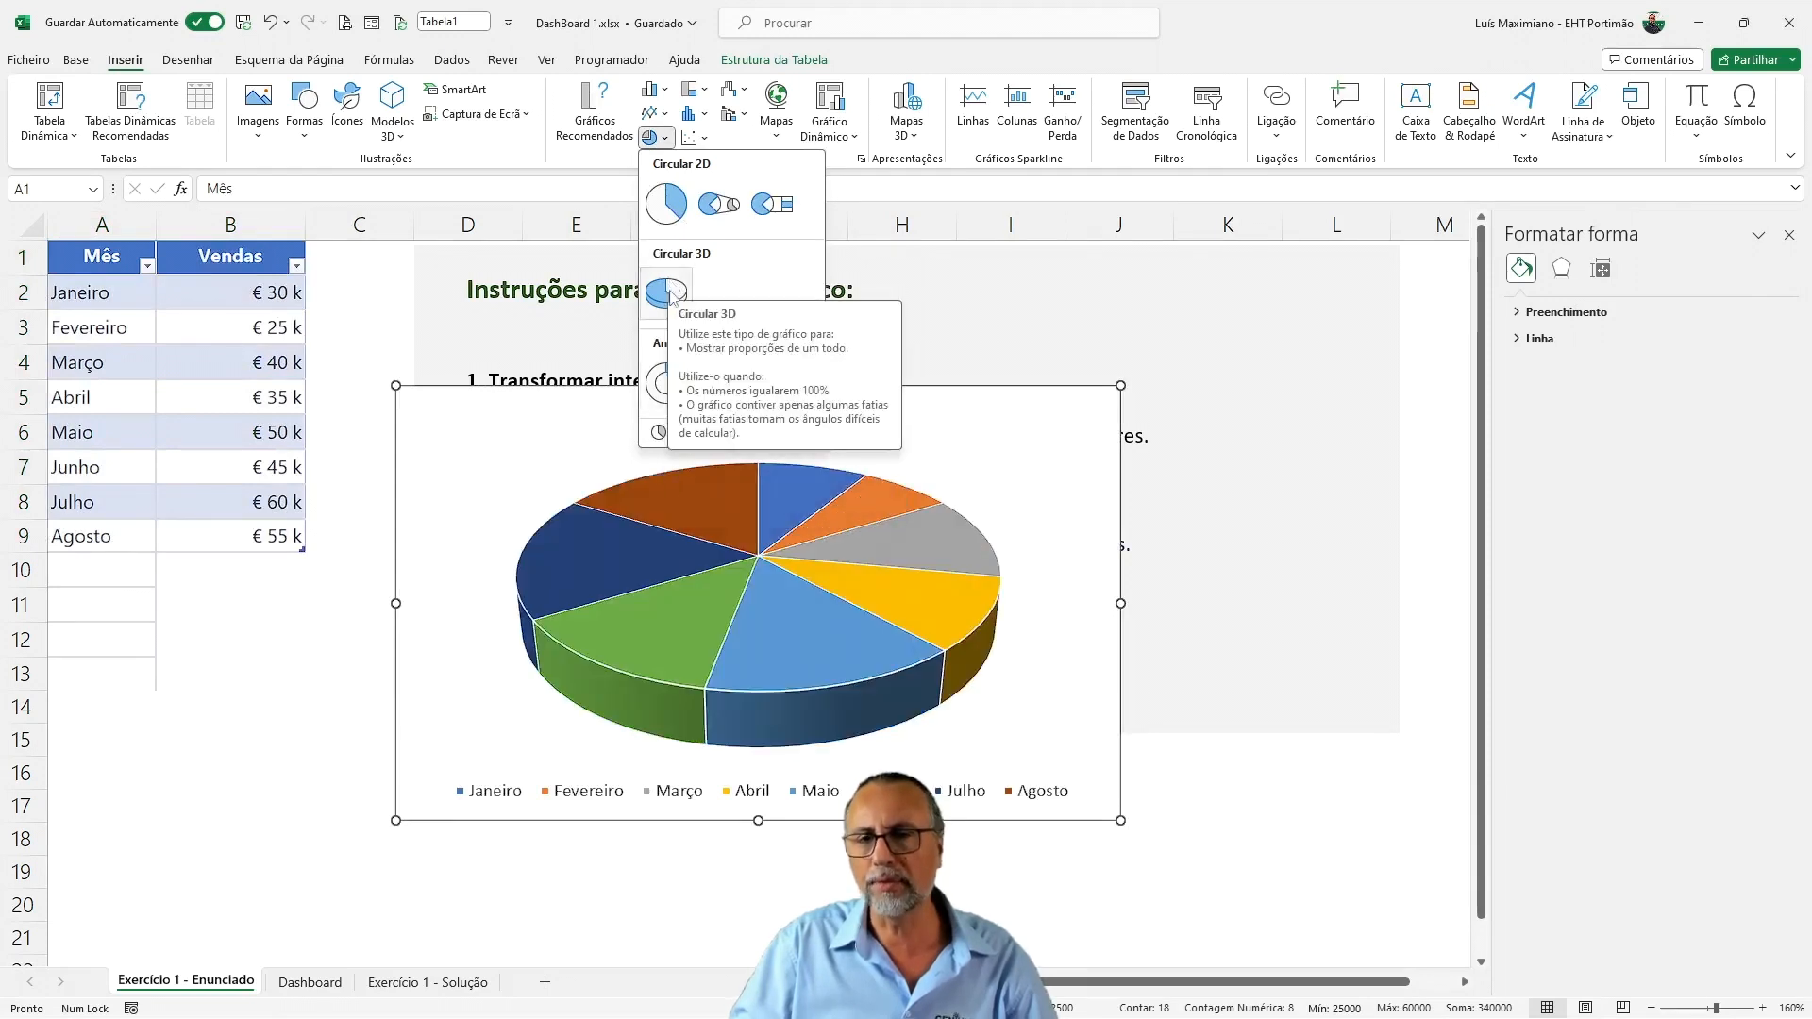
{"action": "left_click", "coordinate": [679, 221]}
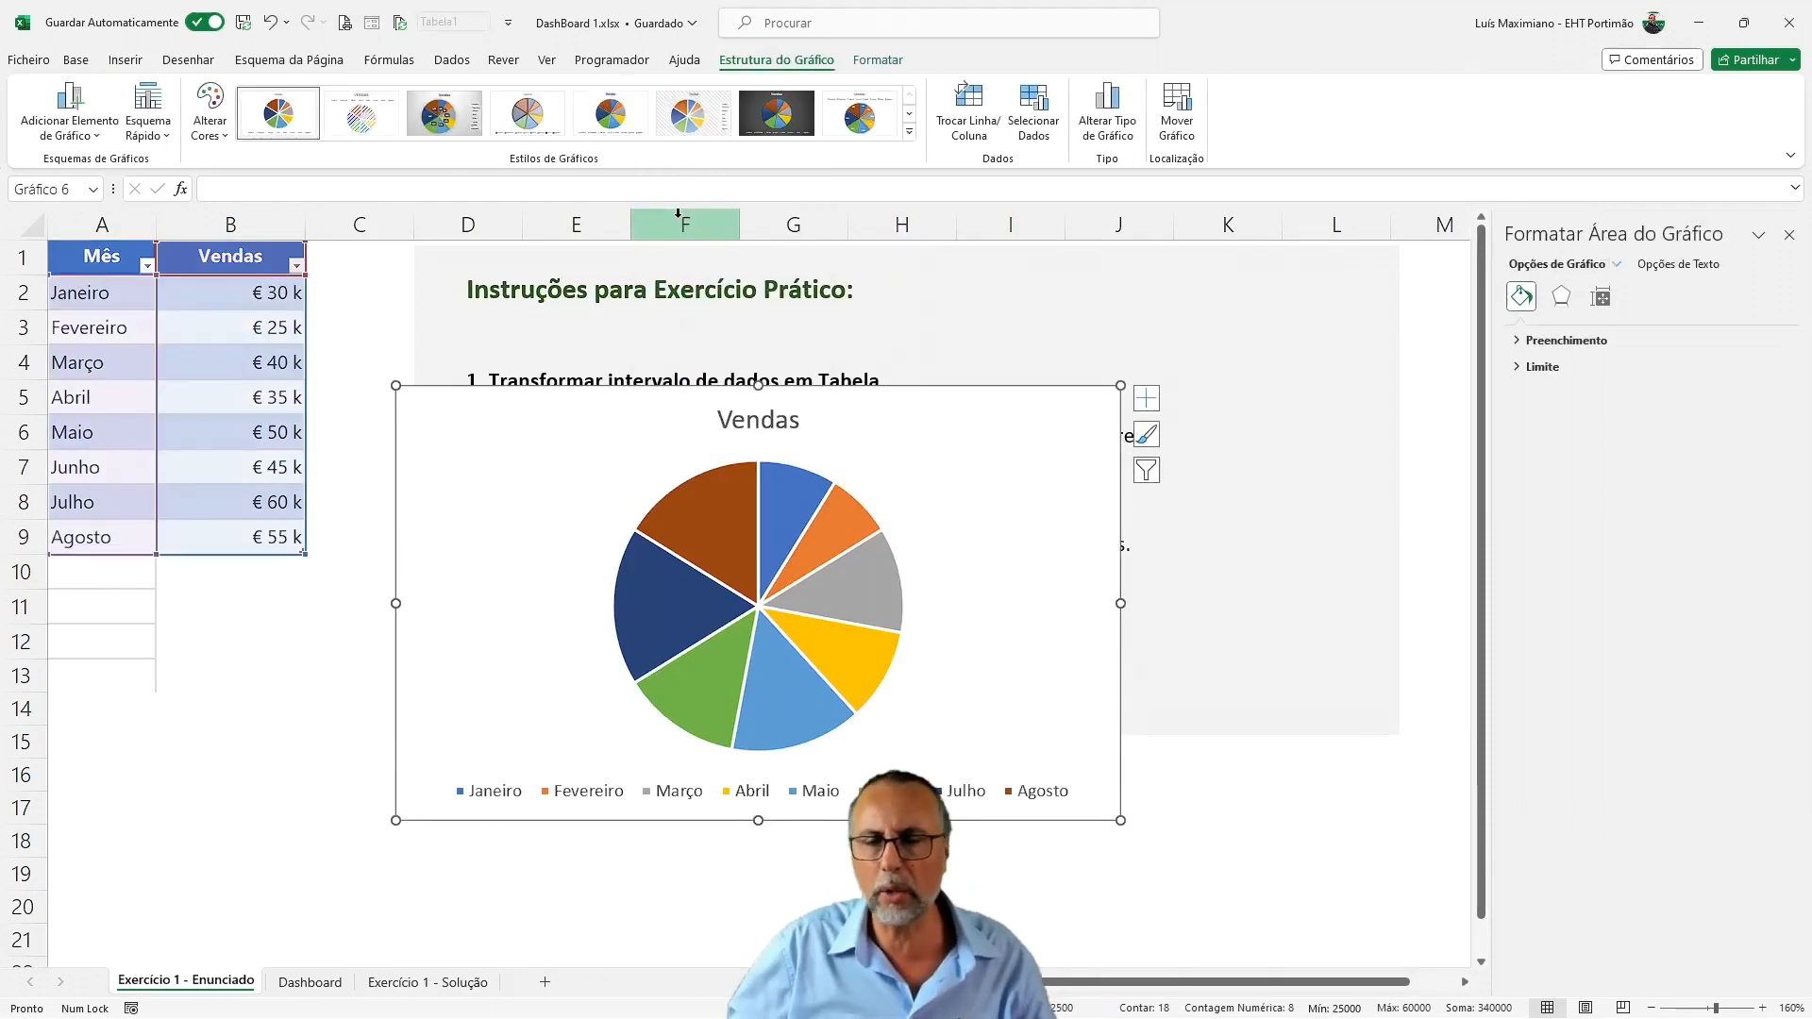
{"action": "left_click", "coordinate": [909, 132]}
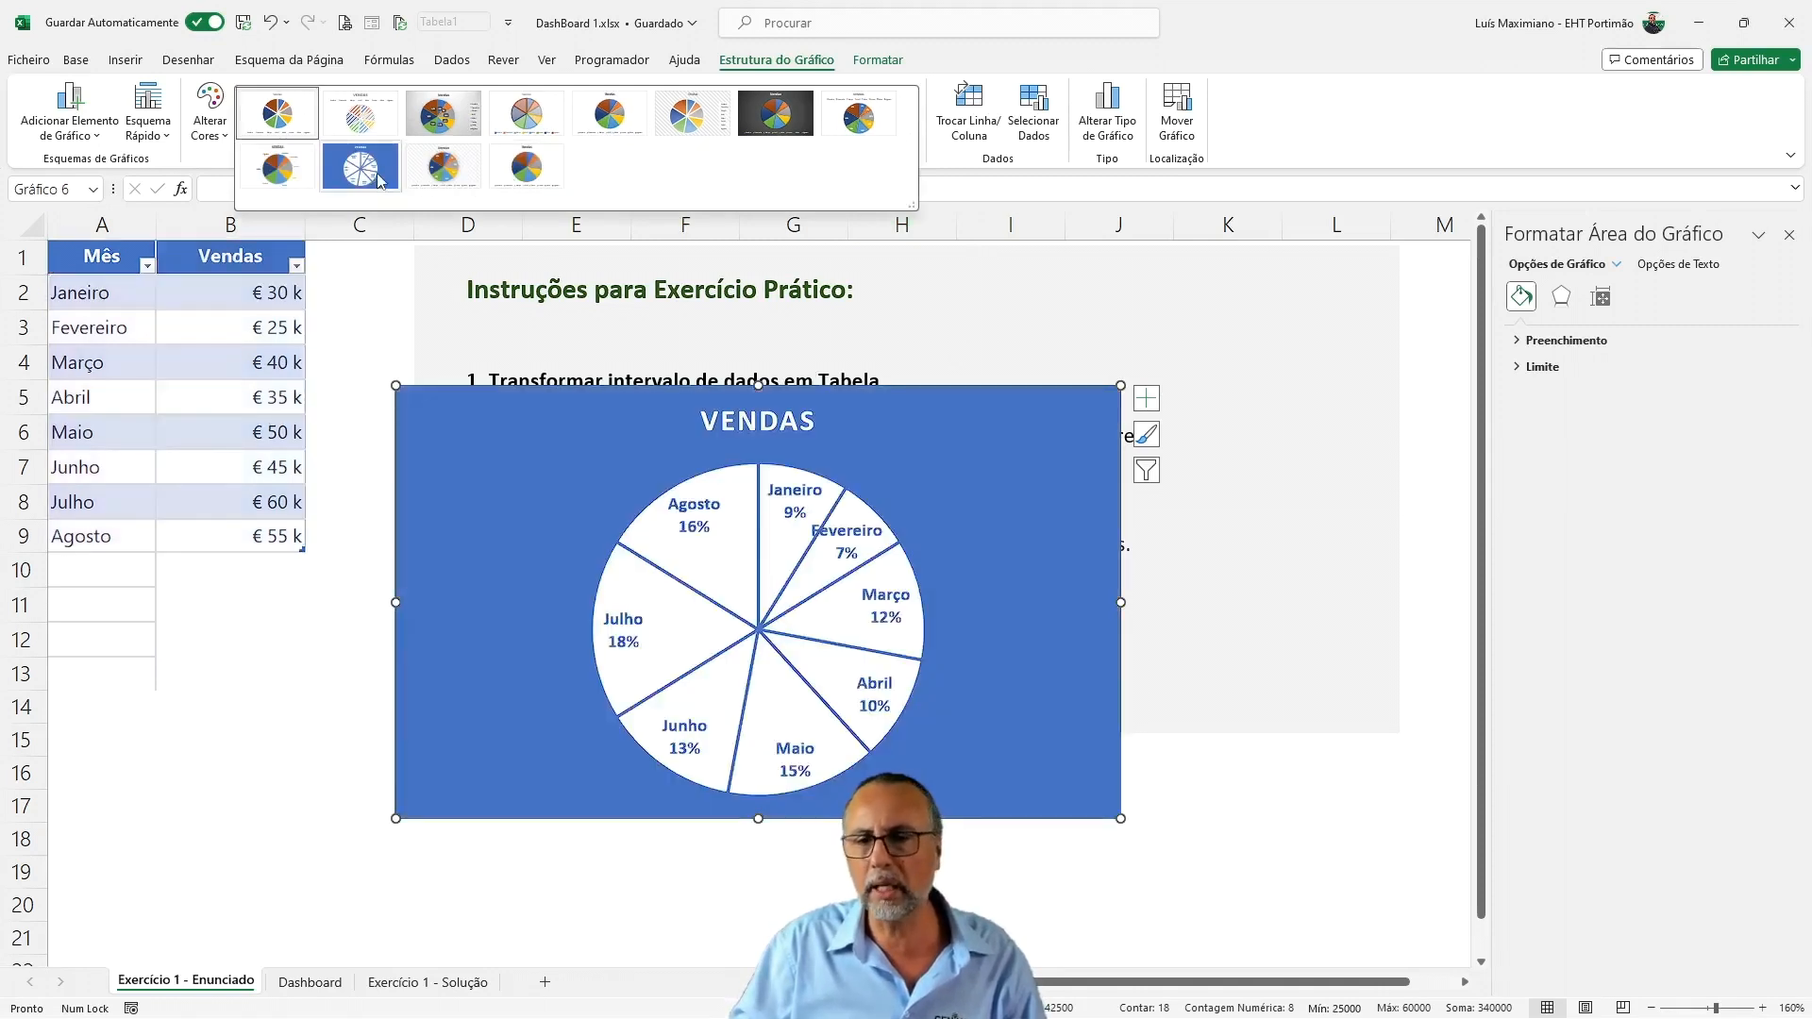
{"action": "left_click", "coordinate": [379, 181]}
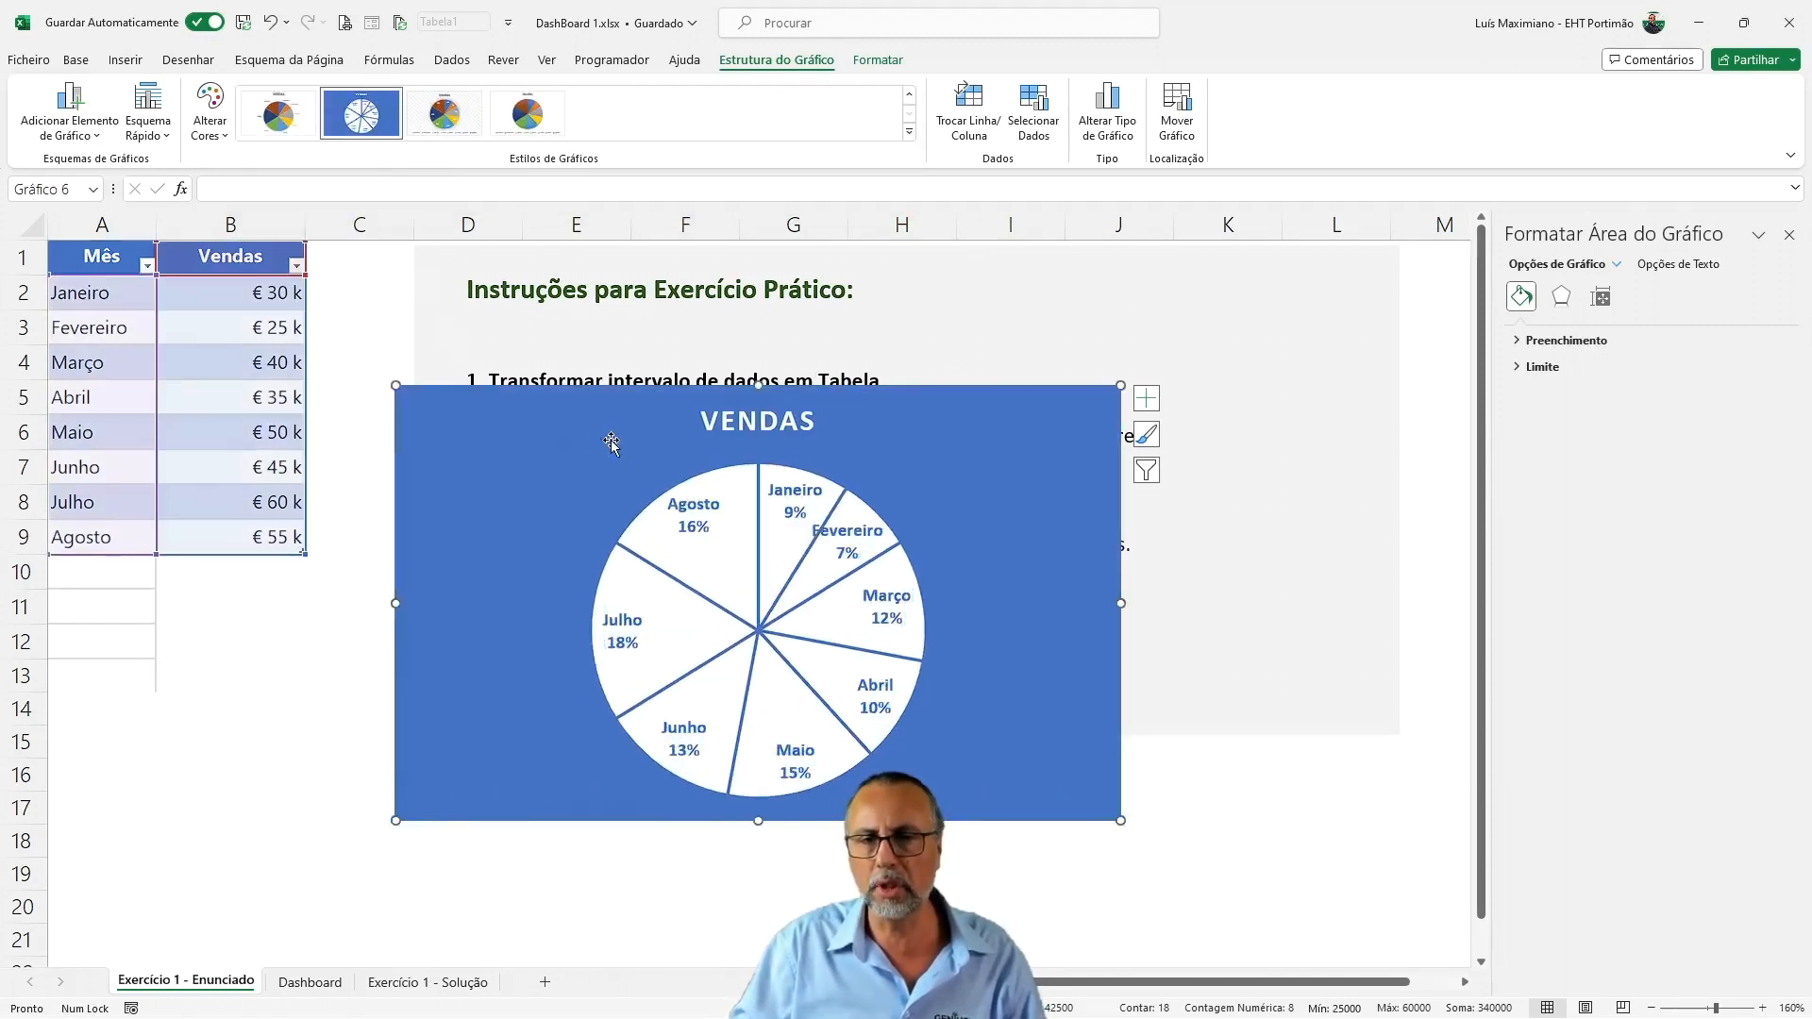
Cut the pie chart, paste it on the Dashboard sheet and position it directly below the line chart
{"action": "key", "text": "ctrl+x"}
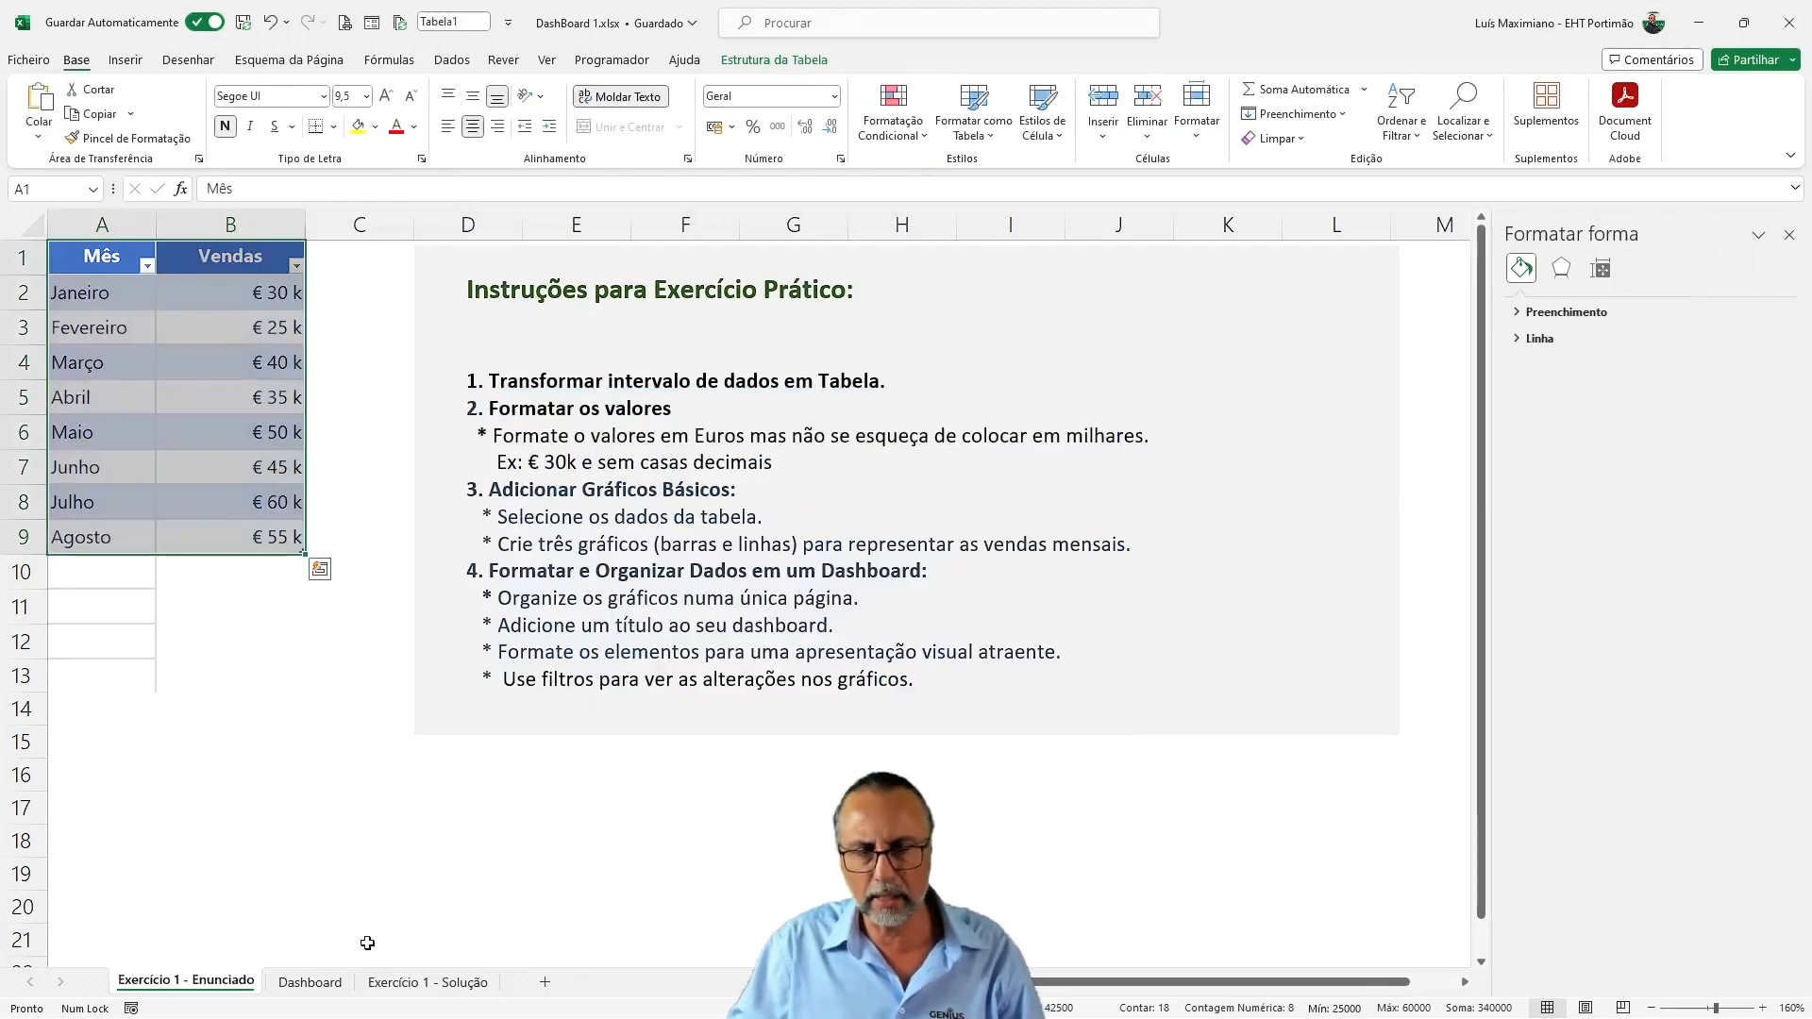
{"action": "left_click", "coordinate": [317, 982]}
{"action": "left_click", "coordinate": [666, 788]}
{"action": "key", "text": "ctrl+v"}
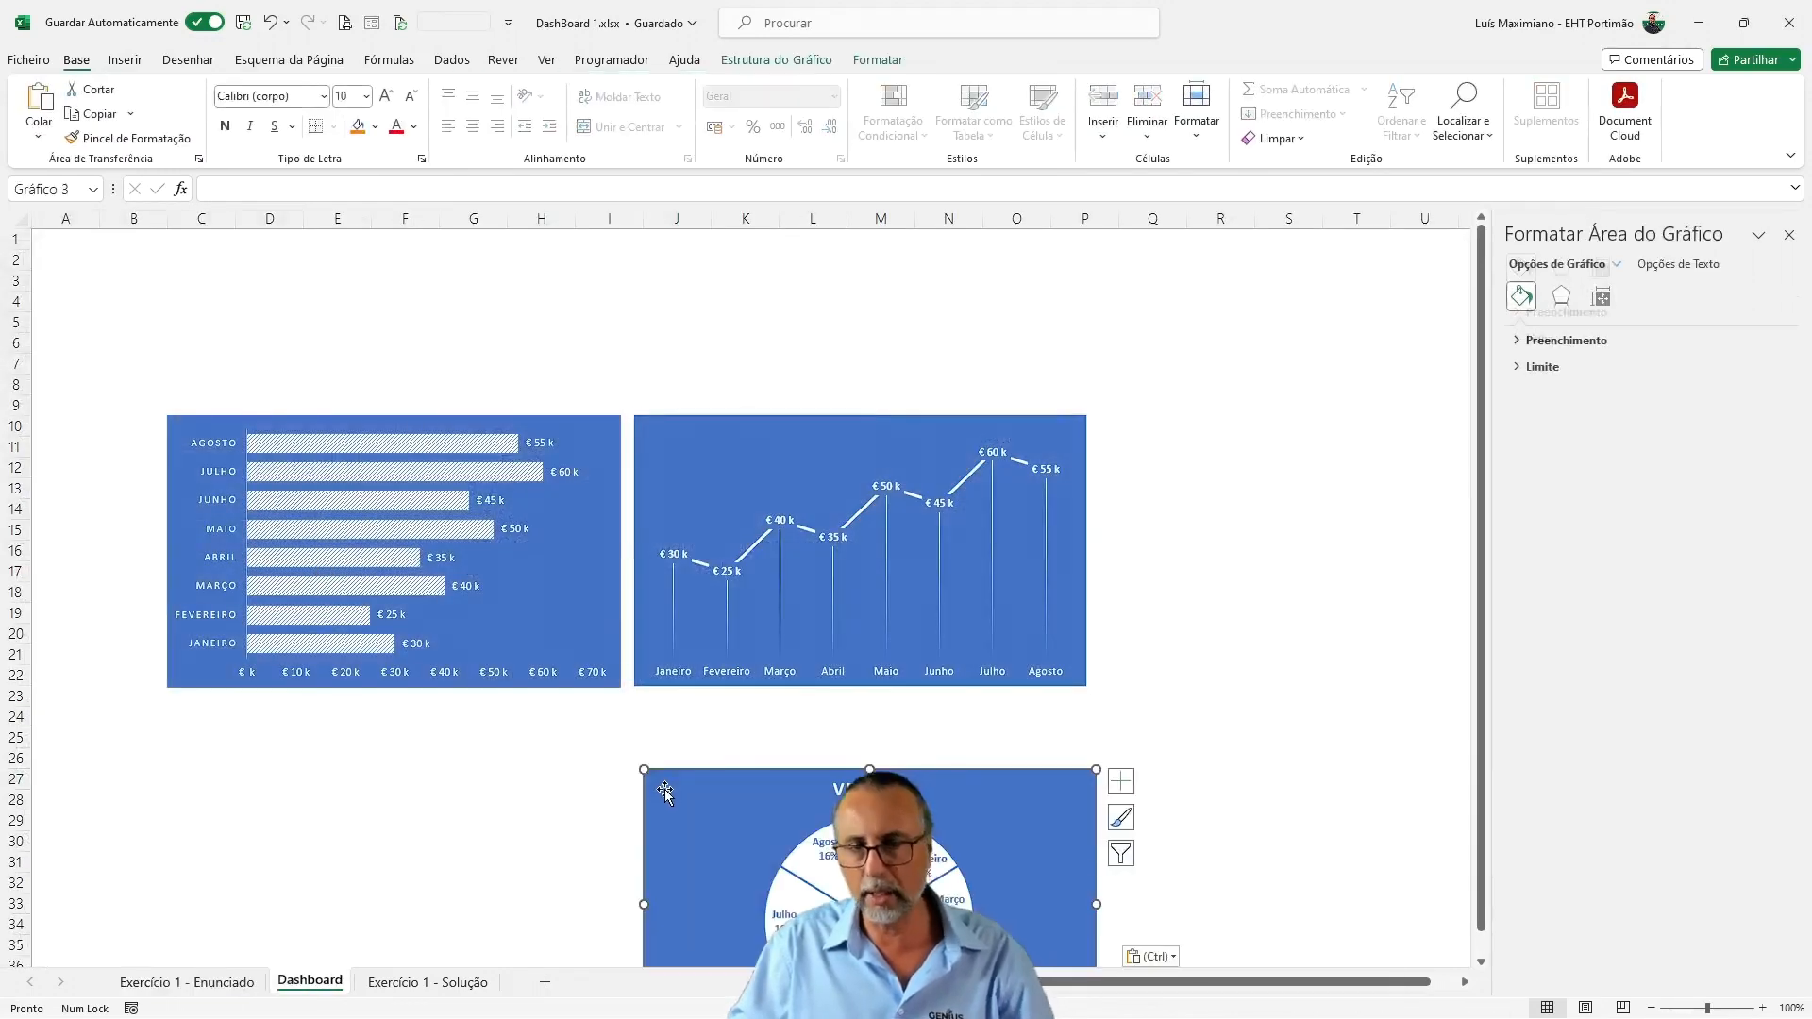
{"action": "left_click_drag", "start_coordinate": [666, 790], "coordinate": [670, 725]}
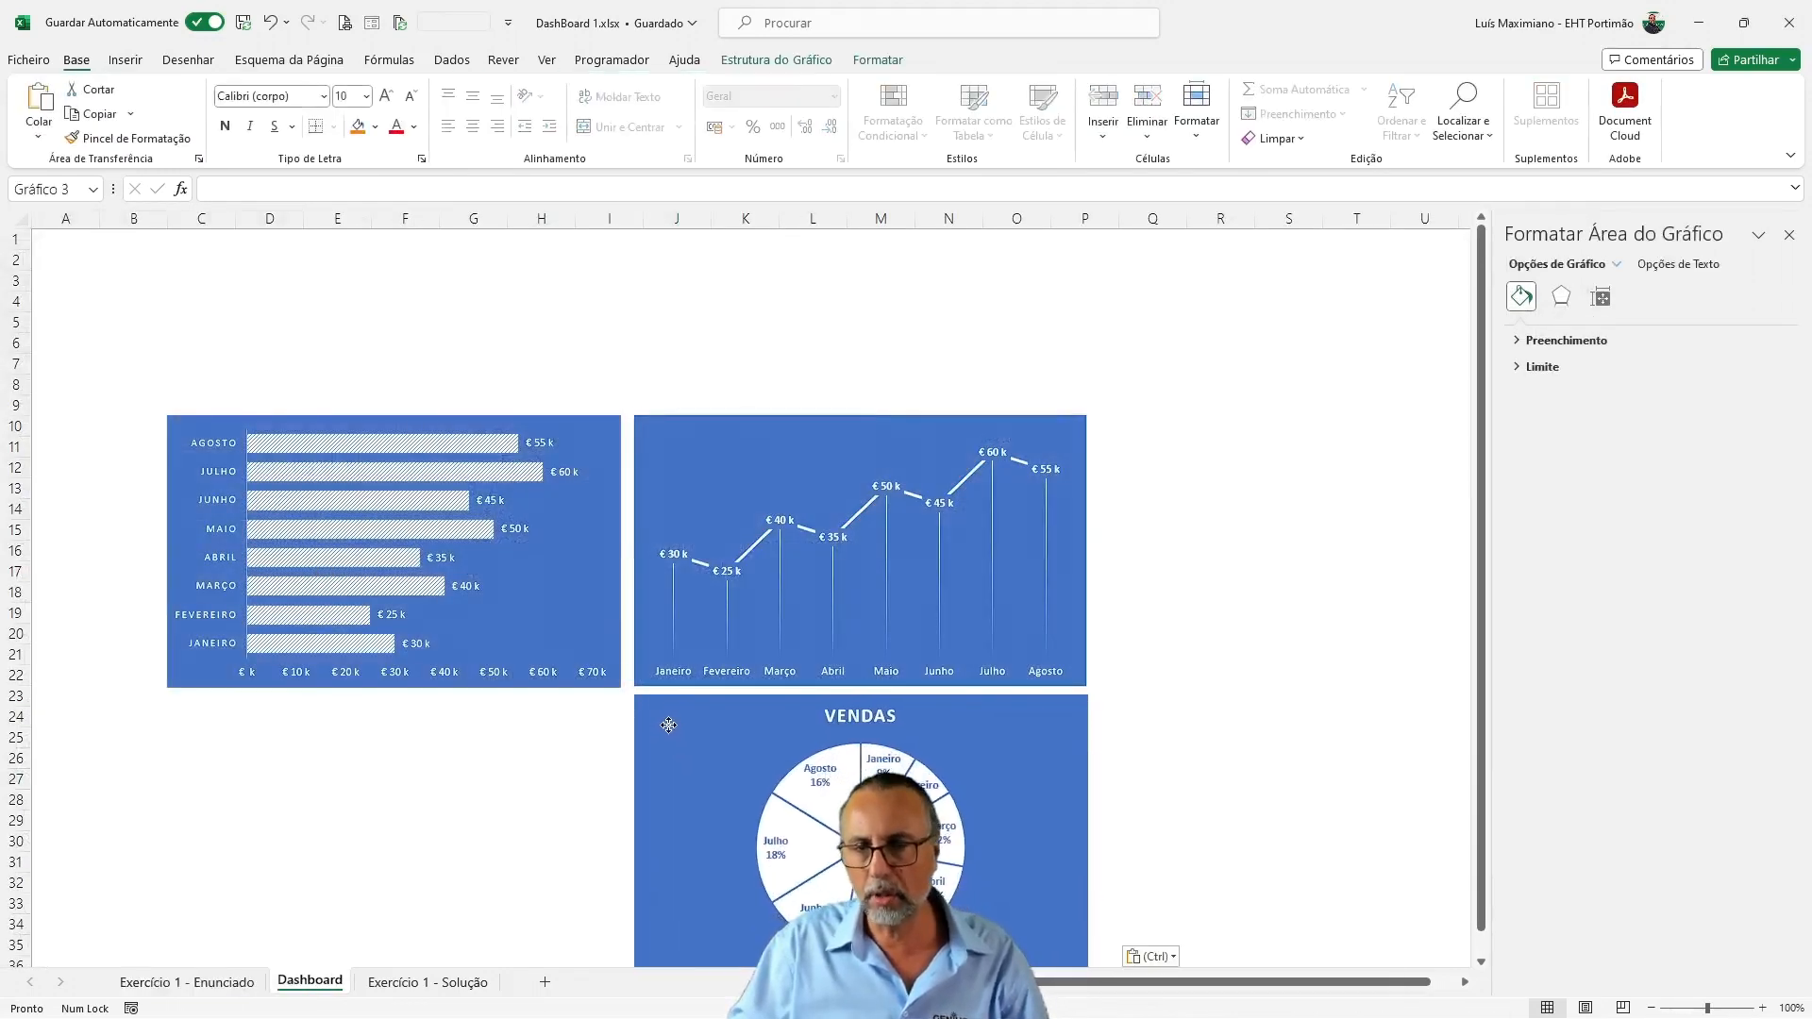
On the Dashboard sheet, insert a text box above the bar chart with the title "Painel de Controlo de Vendas"
{"action": "left_click", "coordinate": [173, 982]}
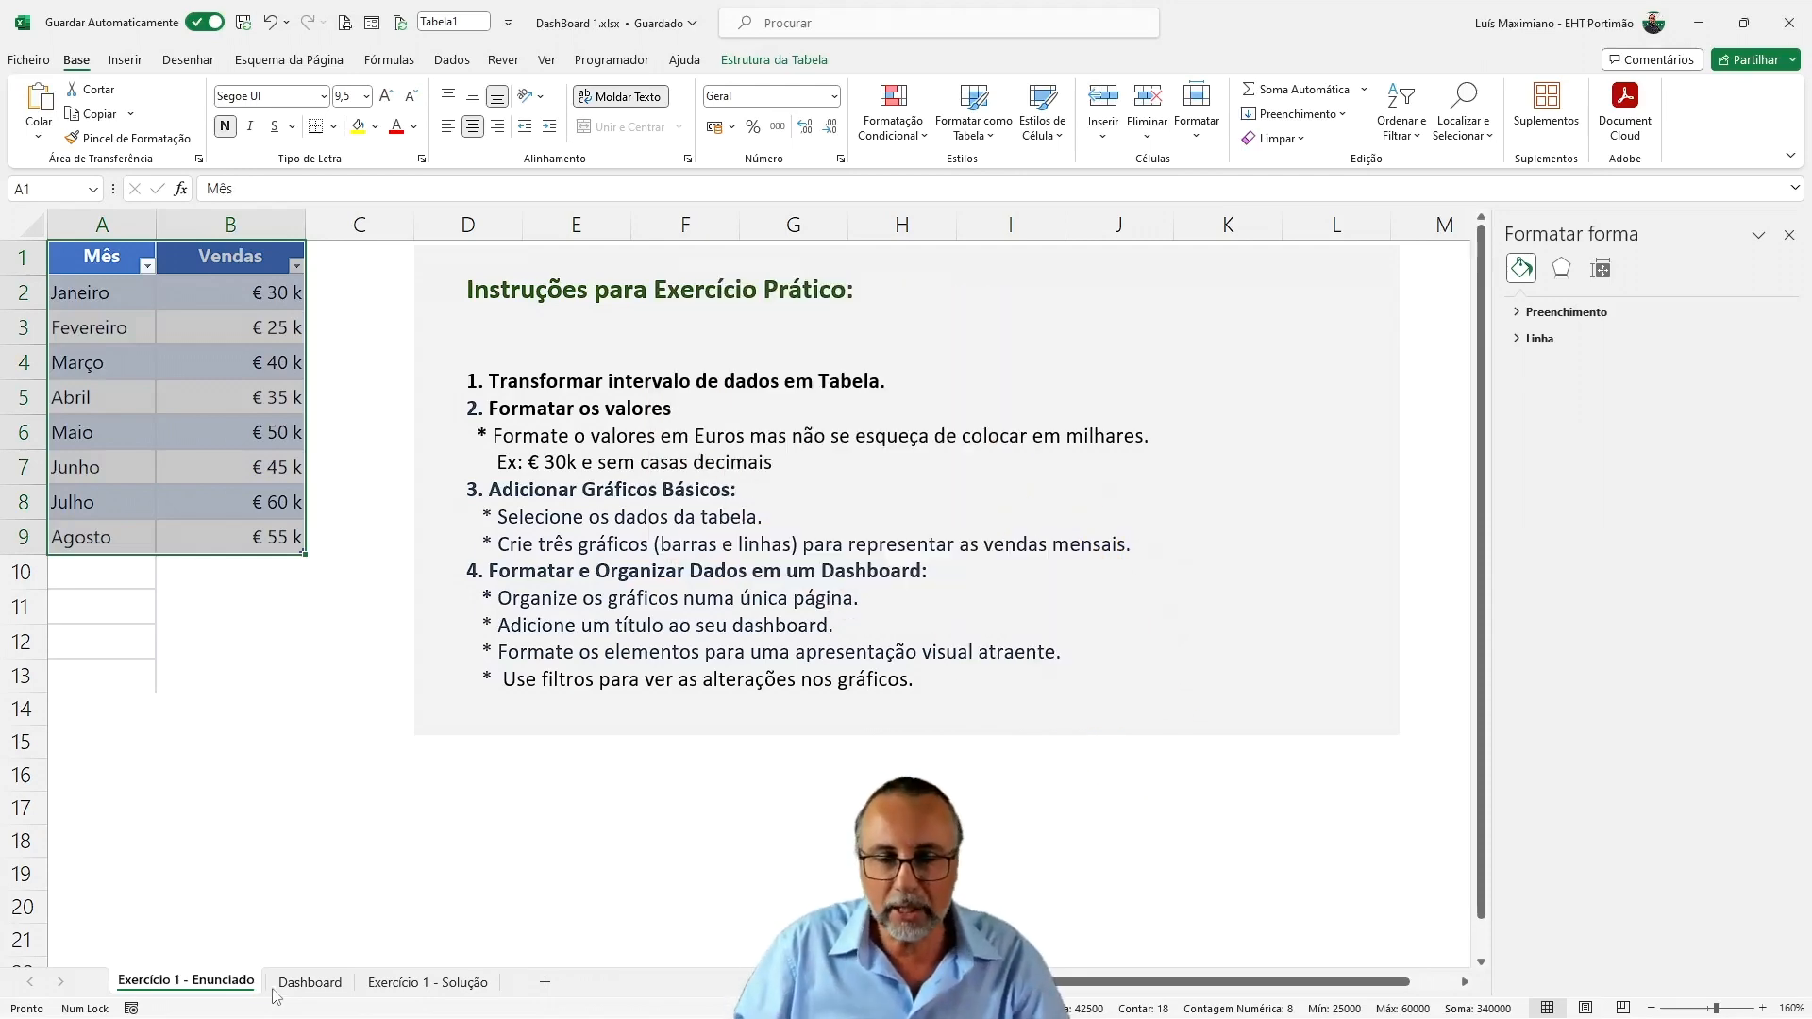
{"action": "left_click", "coordinate": [308, 982]}
{"action": "left_click", "coordinate": [187, 289]}
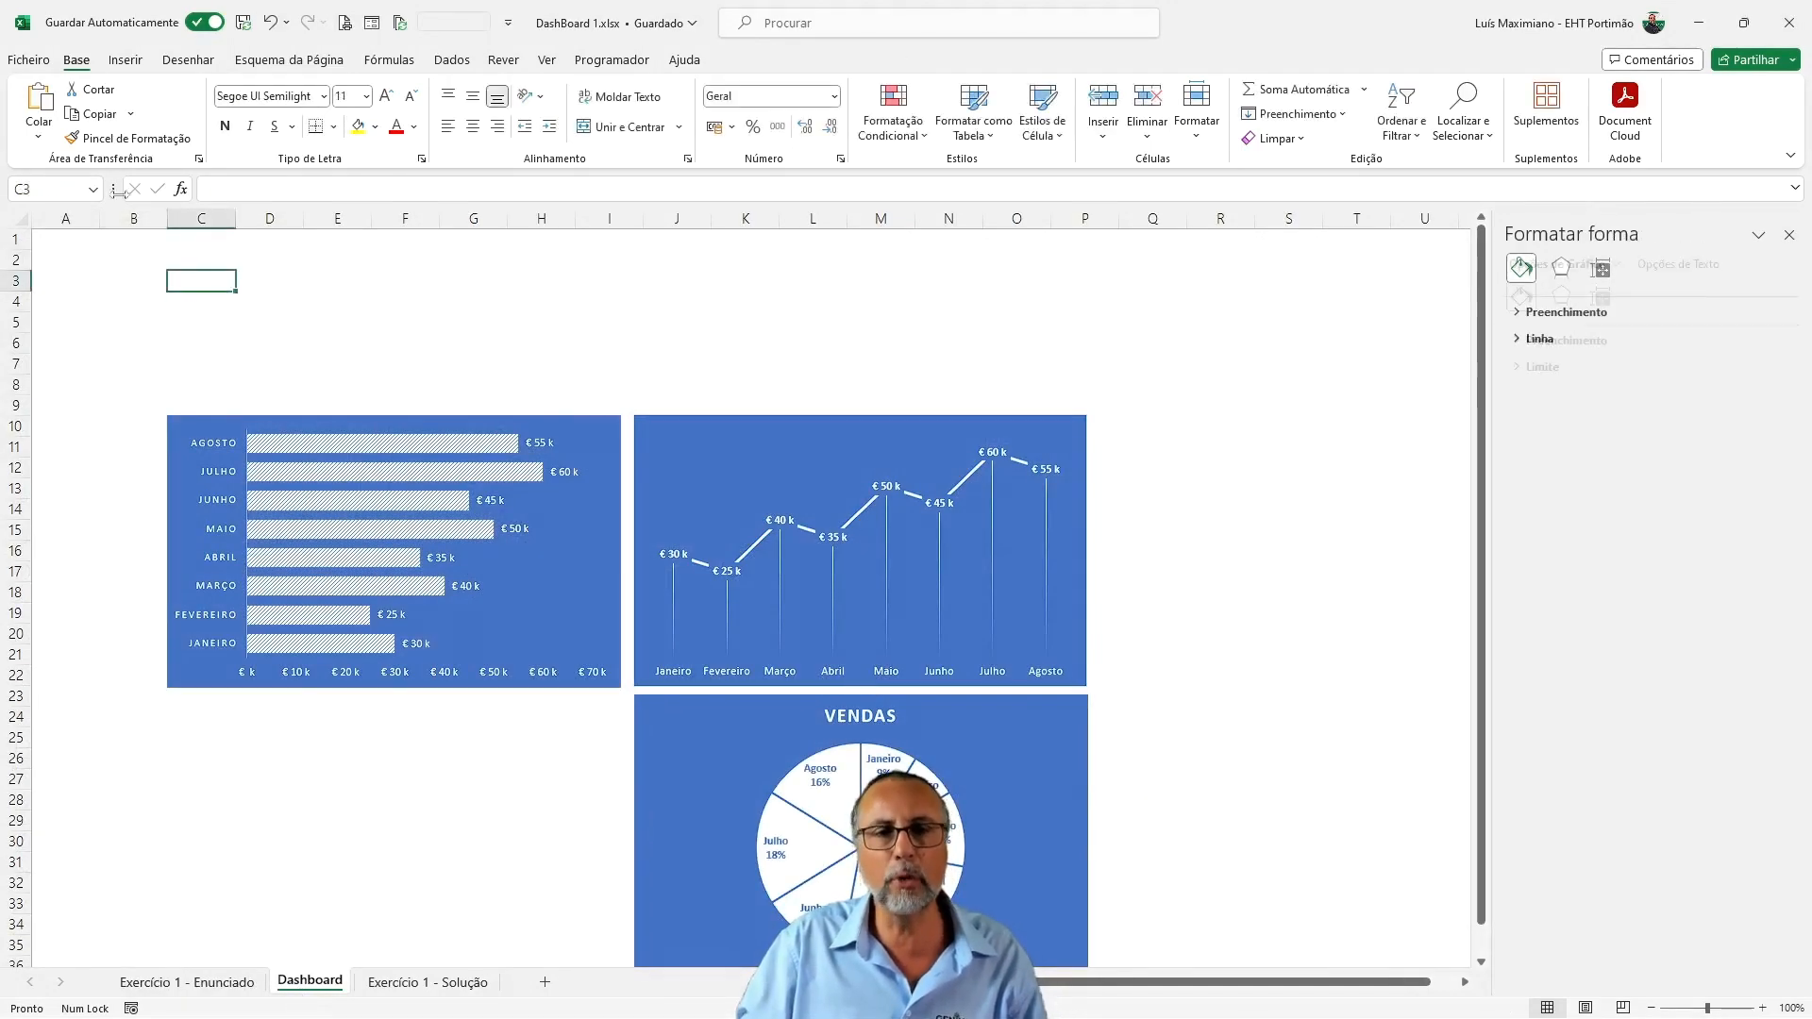
{"action": "left_click", "coordinate": [130, 62]}
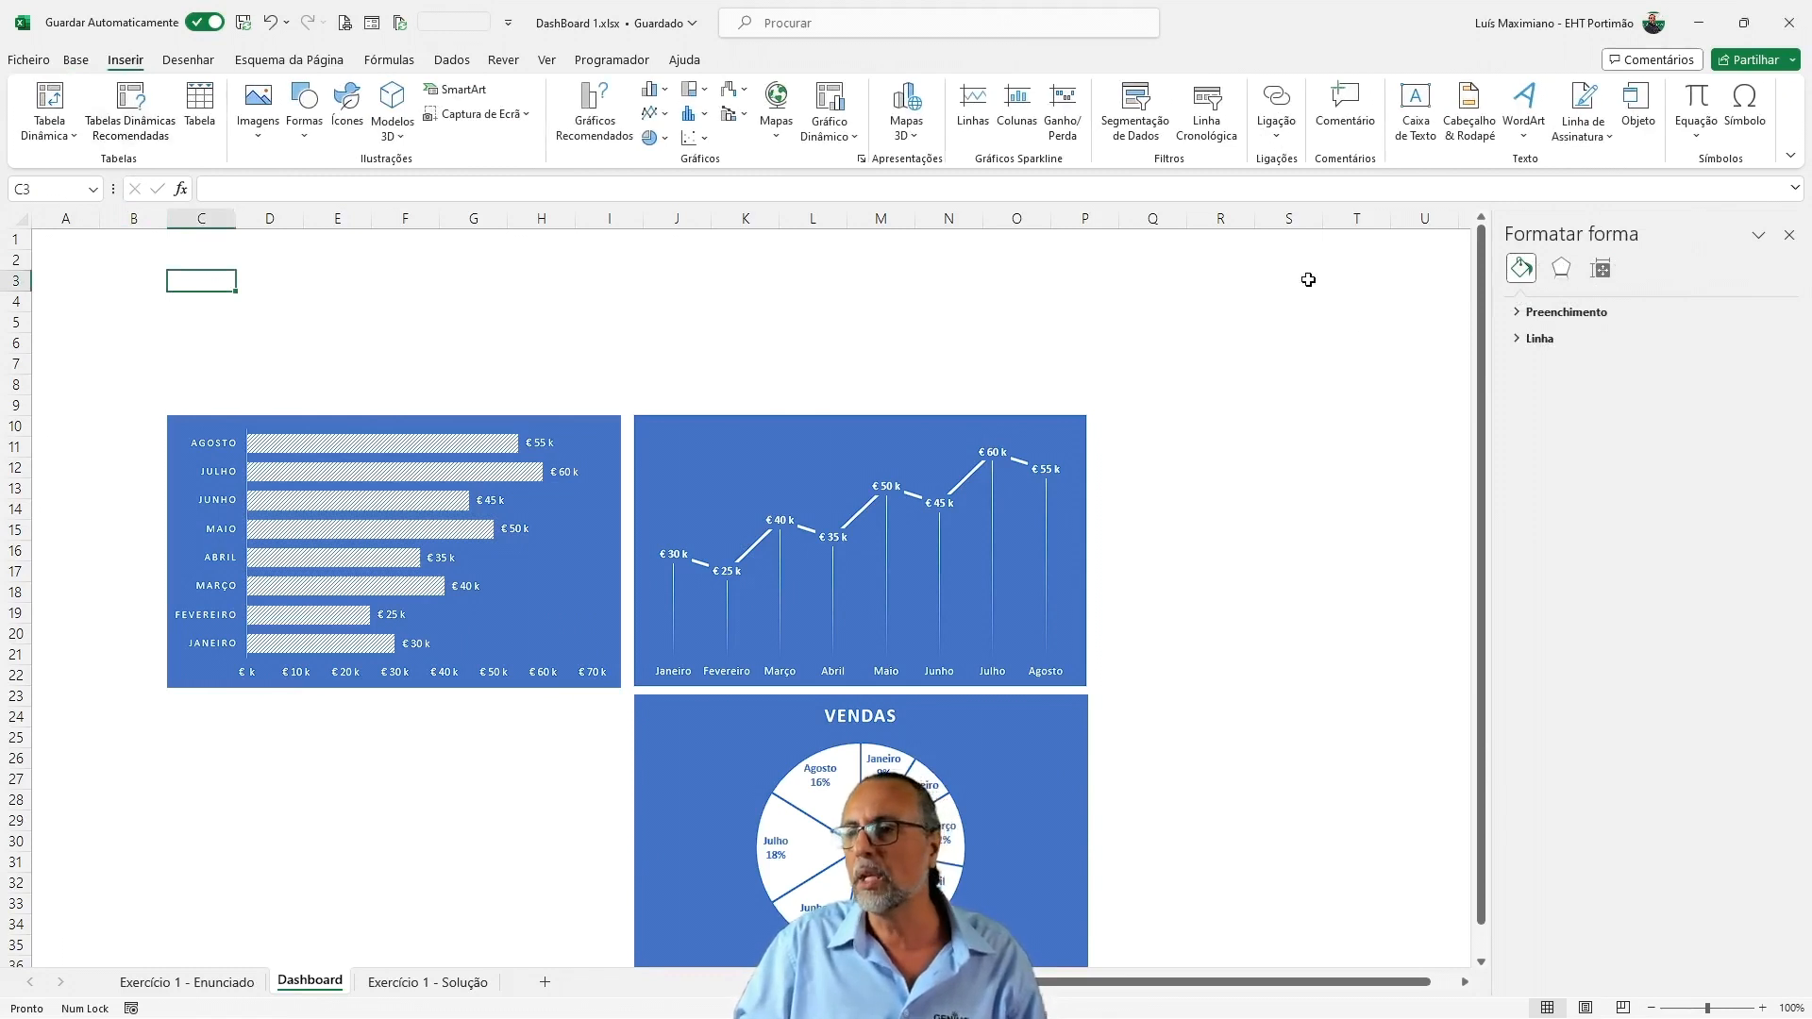
{"action": "left_click", "coordinate": [1406, 114]}
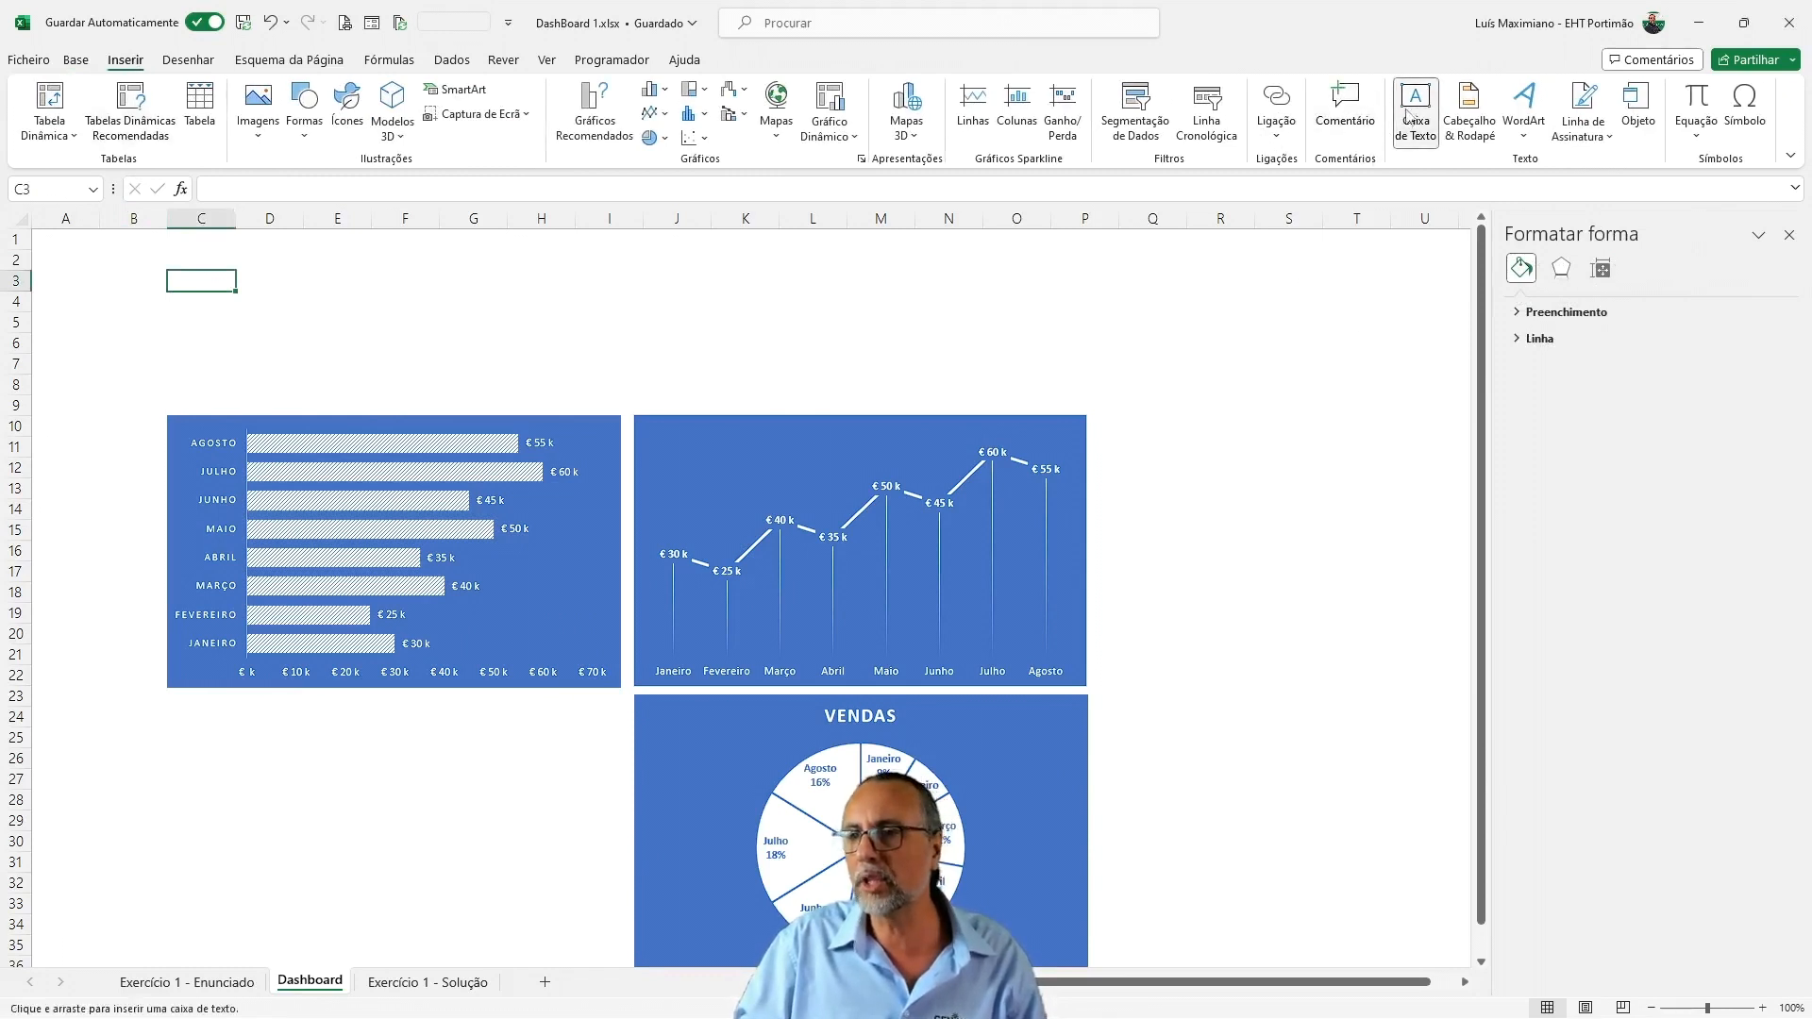
{"action": "left_click", "coordinate": [151, 273]}
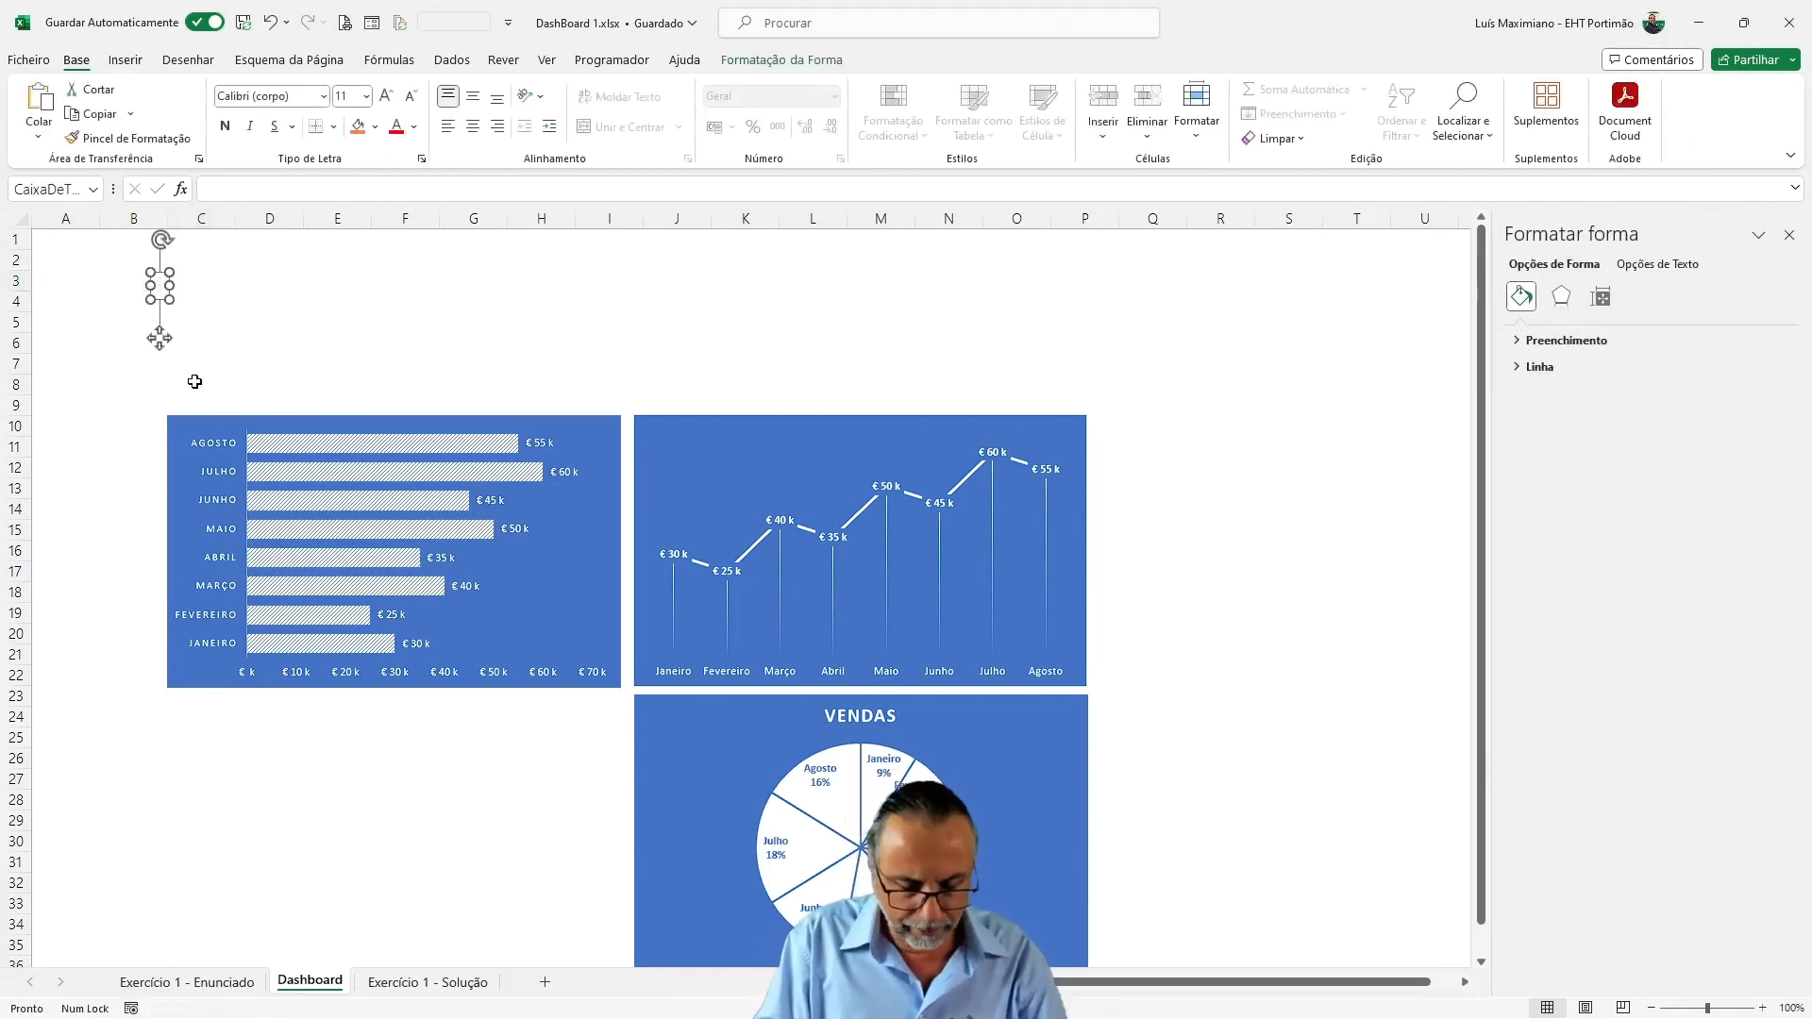
{"action": "type", "text": "Pai"}
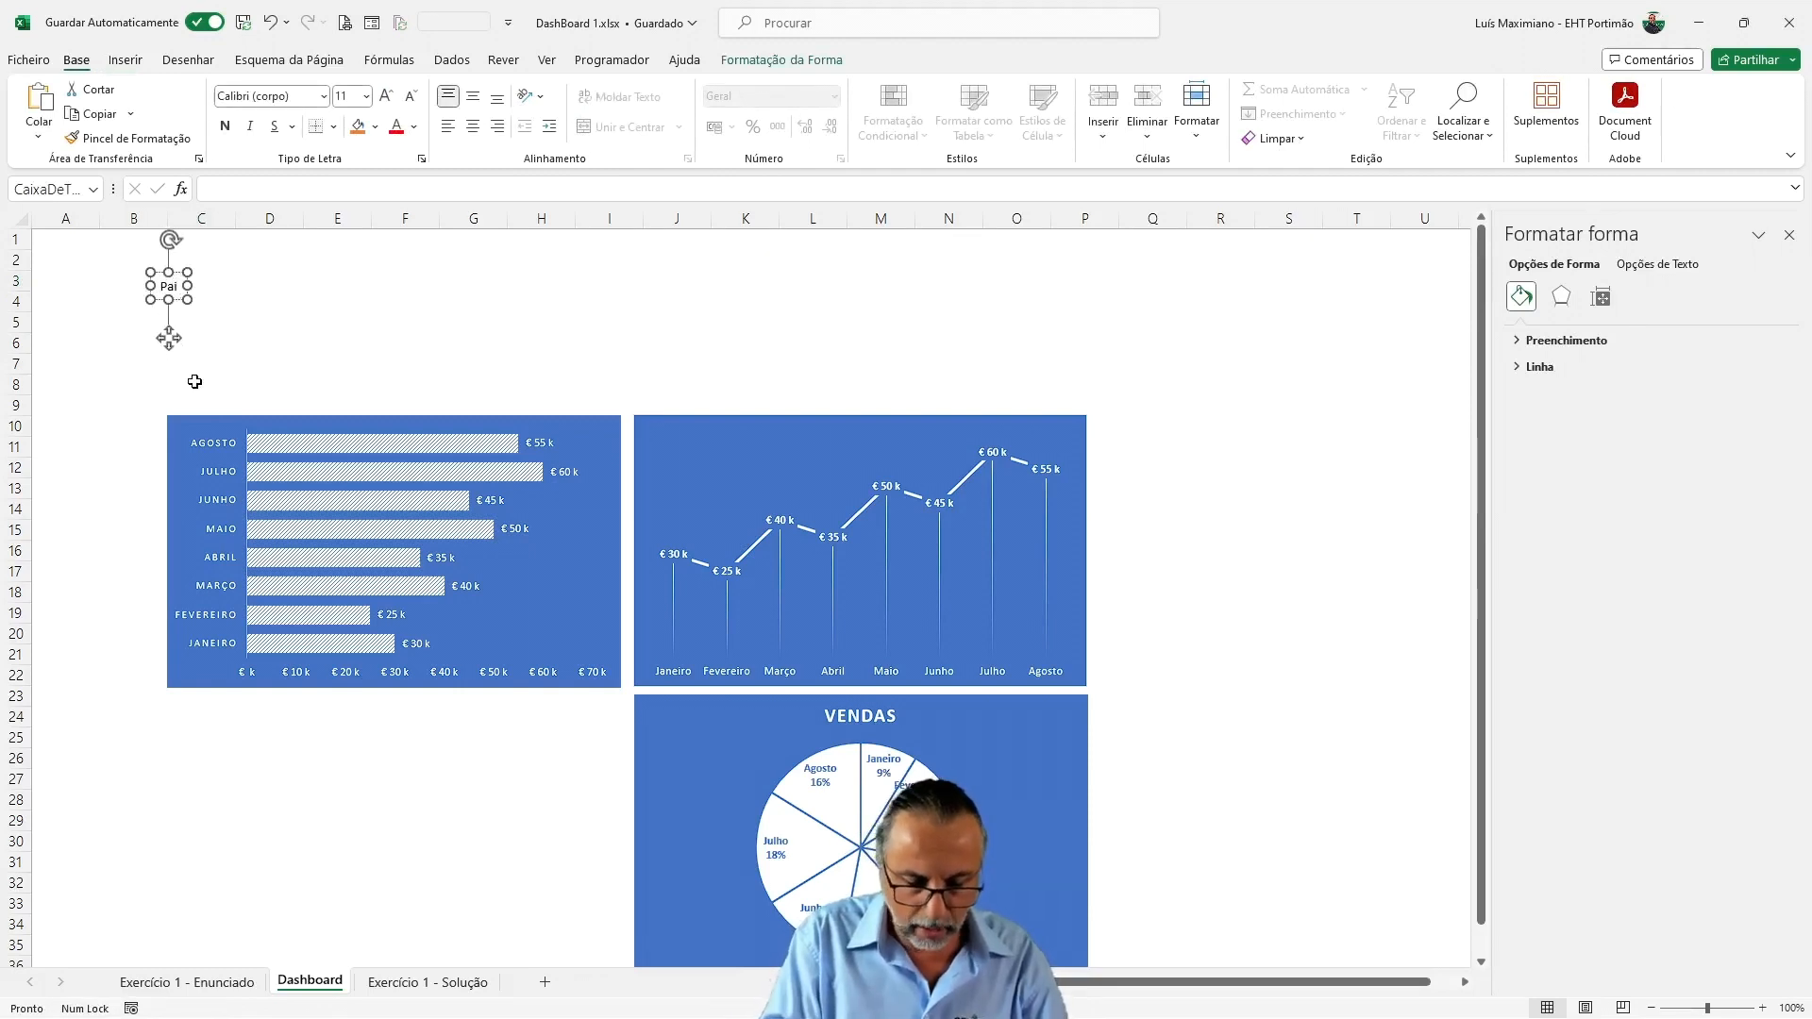
{"action": "type", "text": "nel de Con"}
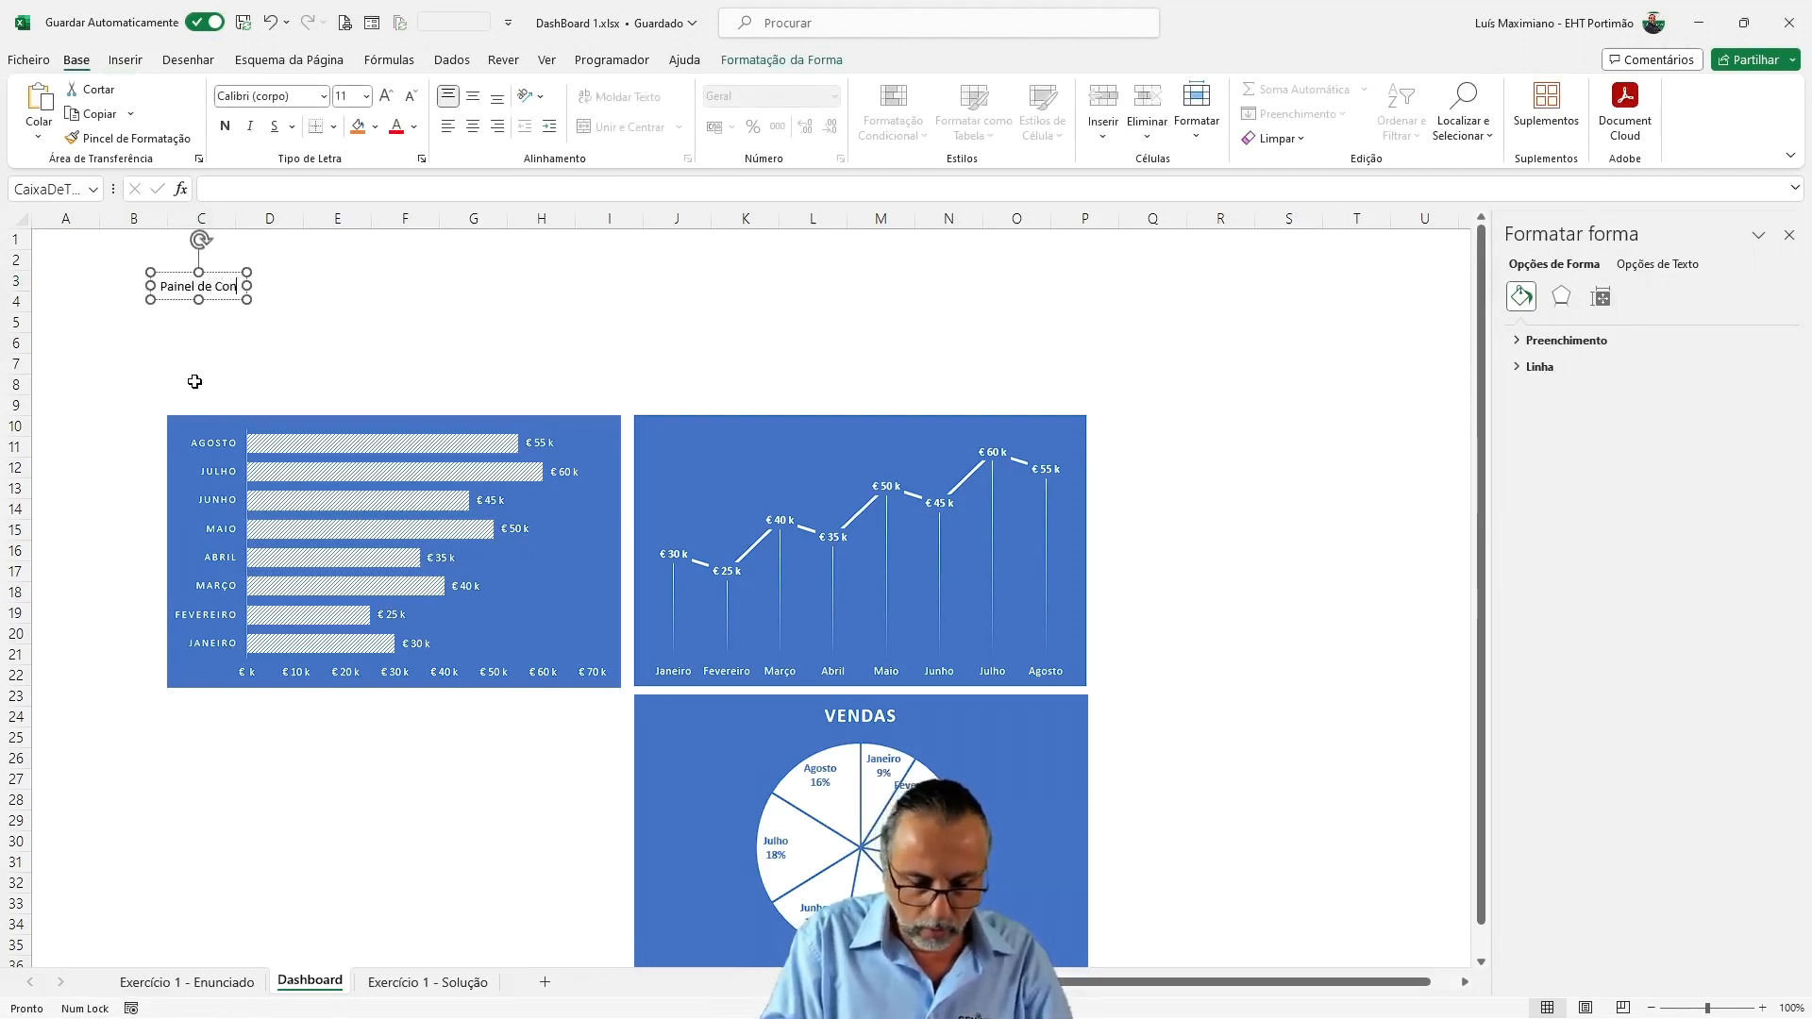
{"action": "type", "text": "trolo de Vendas"}
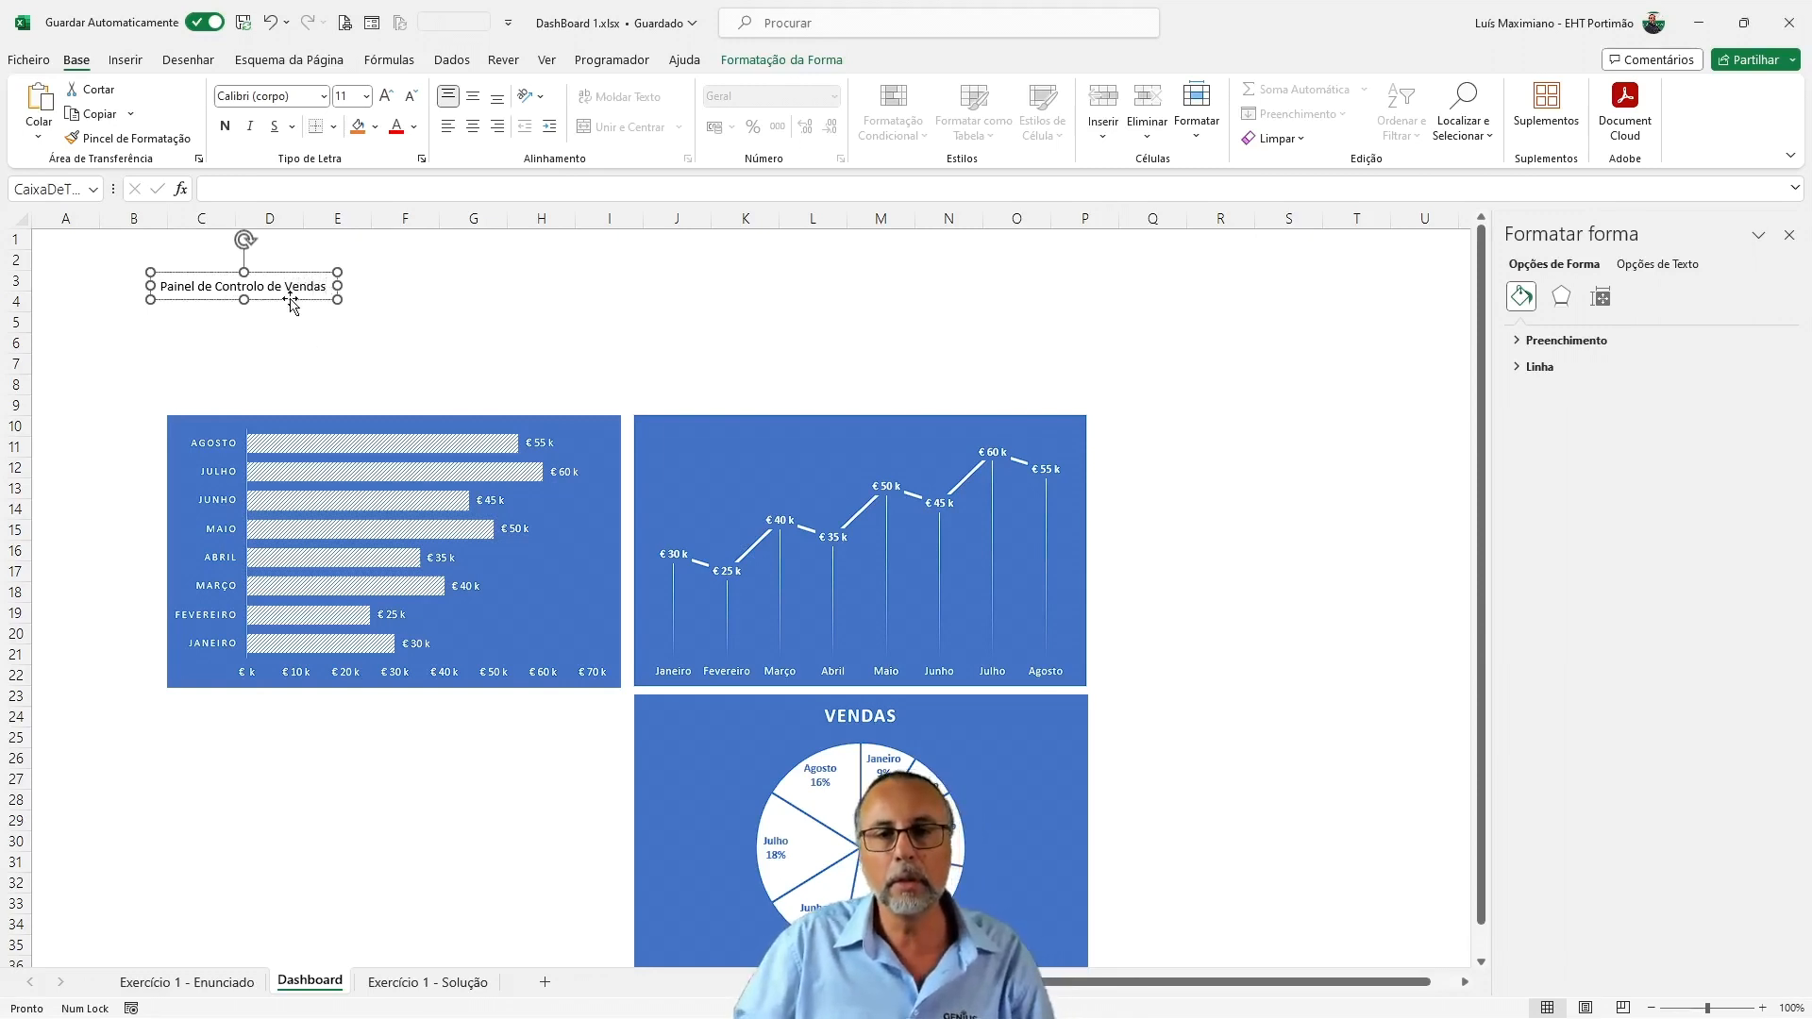
Set the title text box's font to Segoe UI Semibold
{"action": "left_click", "coordinate": [255, 95]}
{"action": "type", "text": "Segui"}
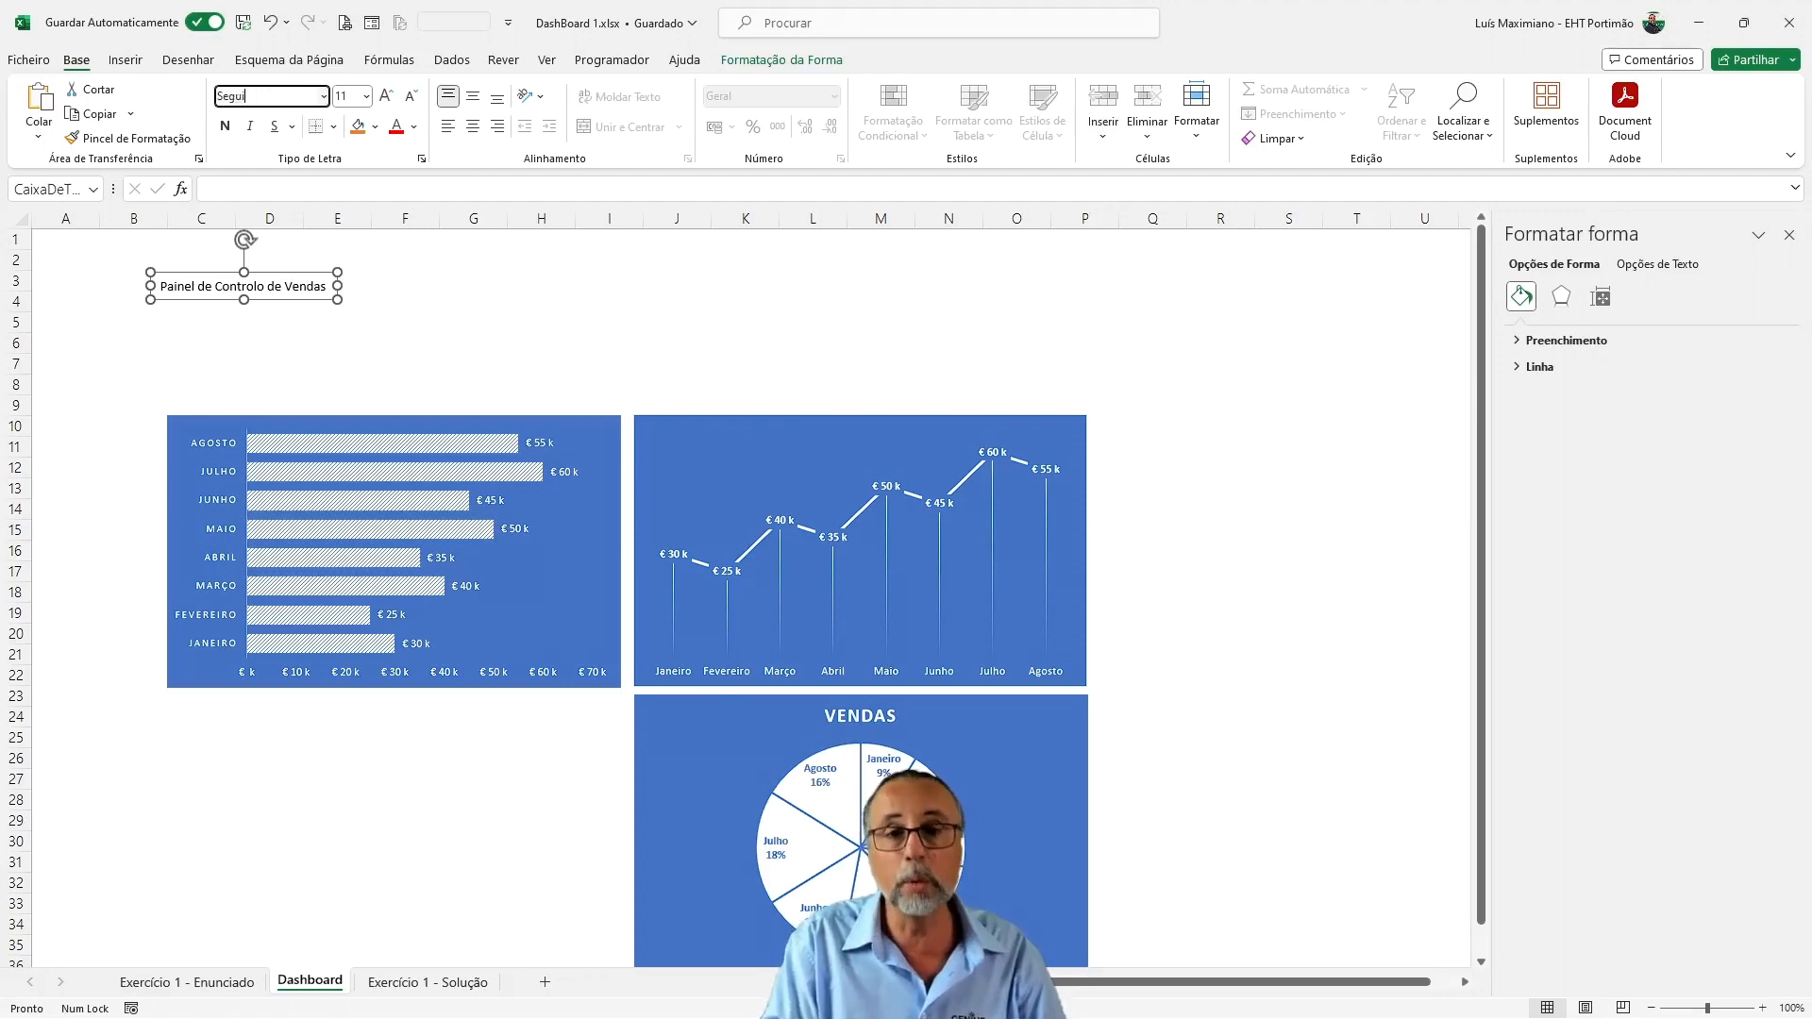
{"action": "type", "text": "u"}
{"action": "left_click", "coordinate": [323, 97]}
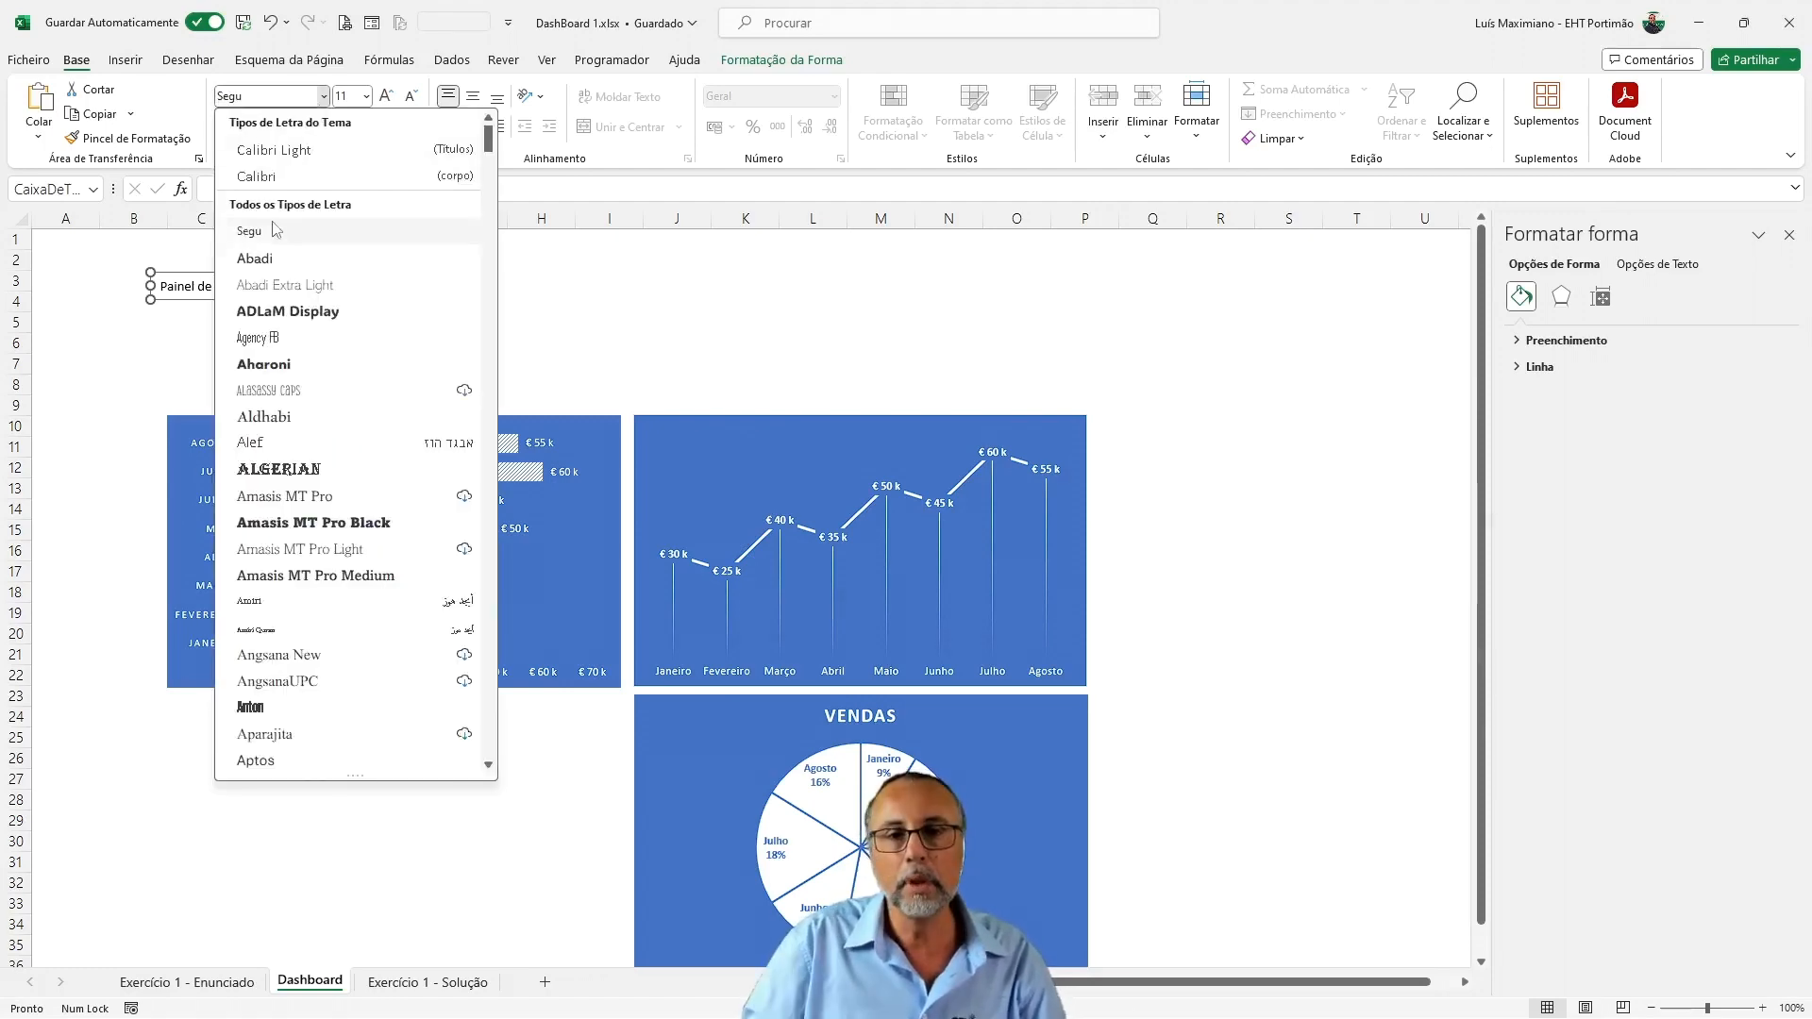
{"action": "scroll", "coordinate": [275, 276], "scroll_direction": "down", "scroll_amount": 20}
{"action": "scroll", "coordinate": [273, 304], "scroll_direction": "down", "scroll_amount": 20}
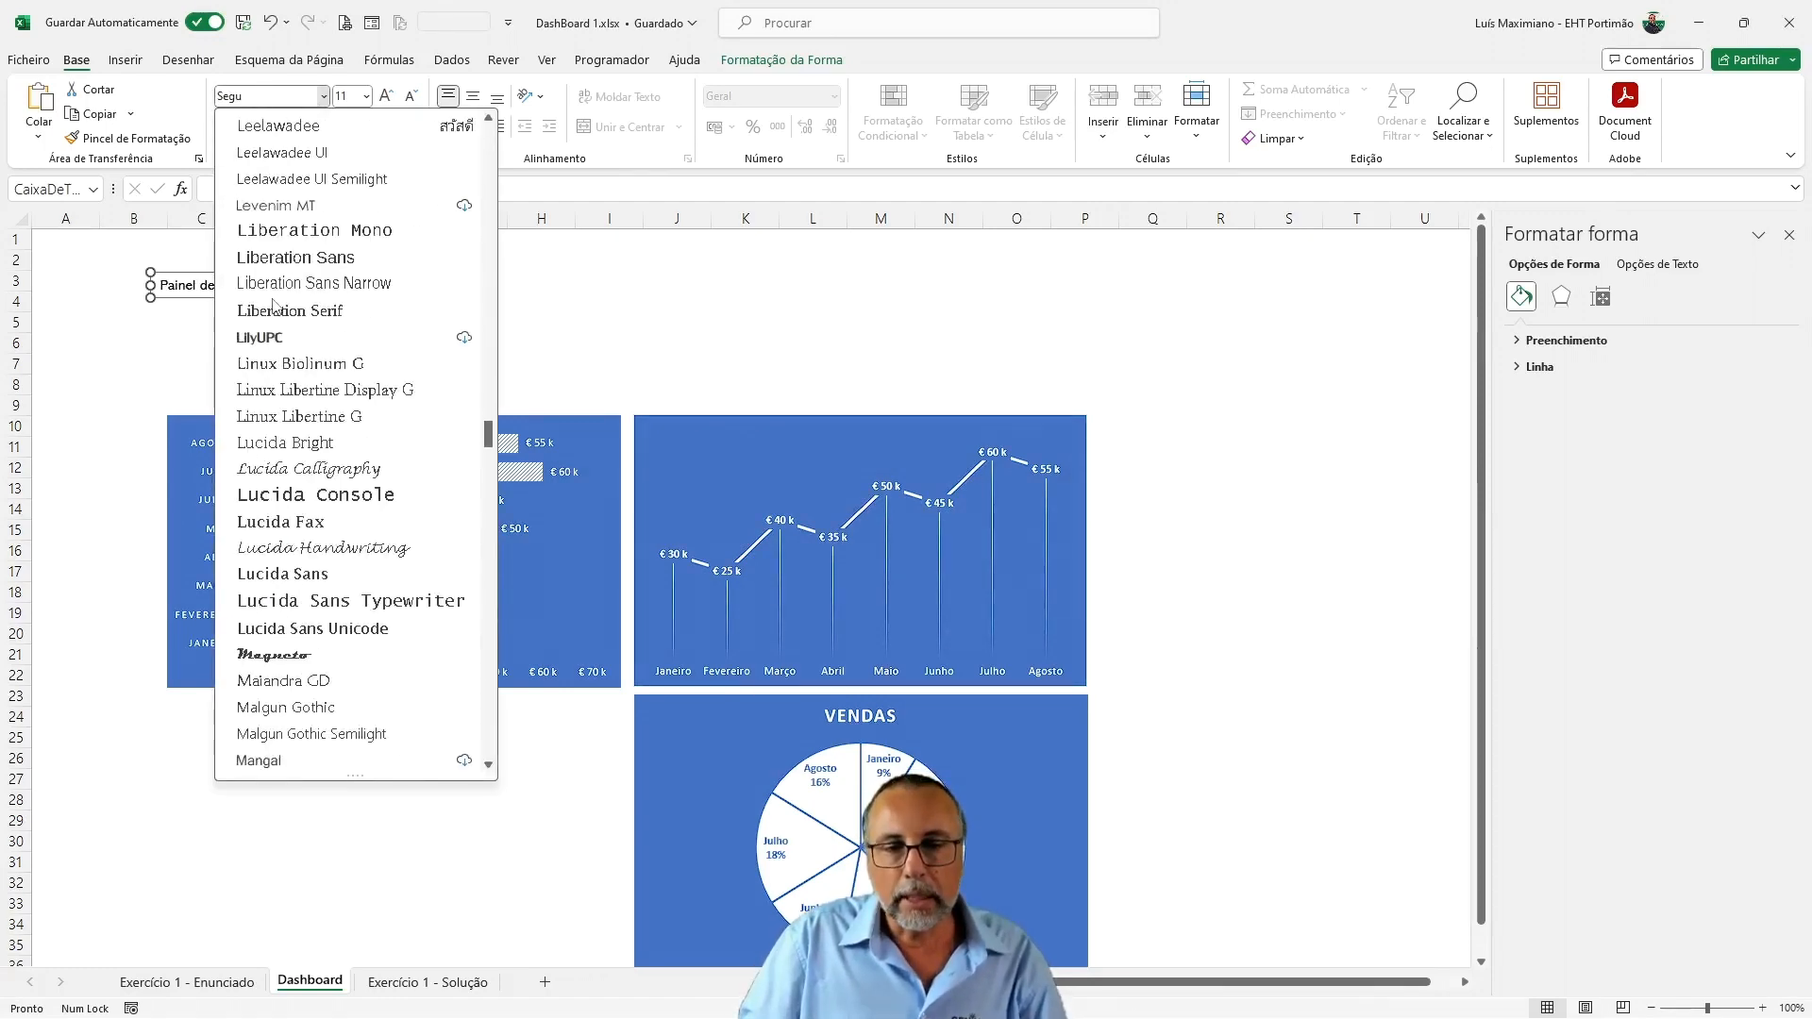
{"action": "scroll", "coordinate": [337, 488], "scroll_direction": "down", "scroll_amount": 15}
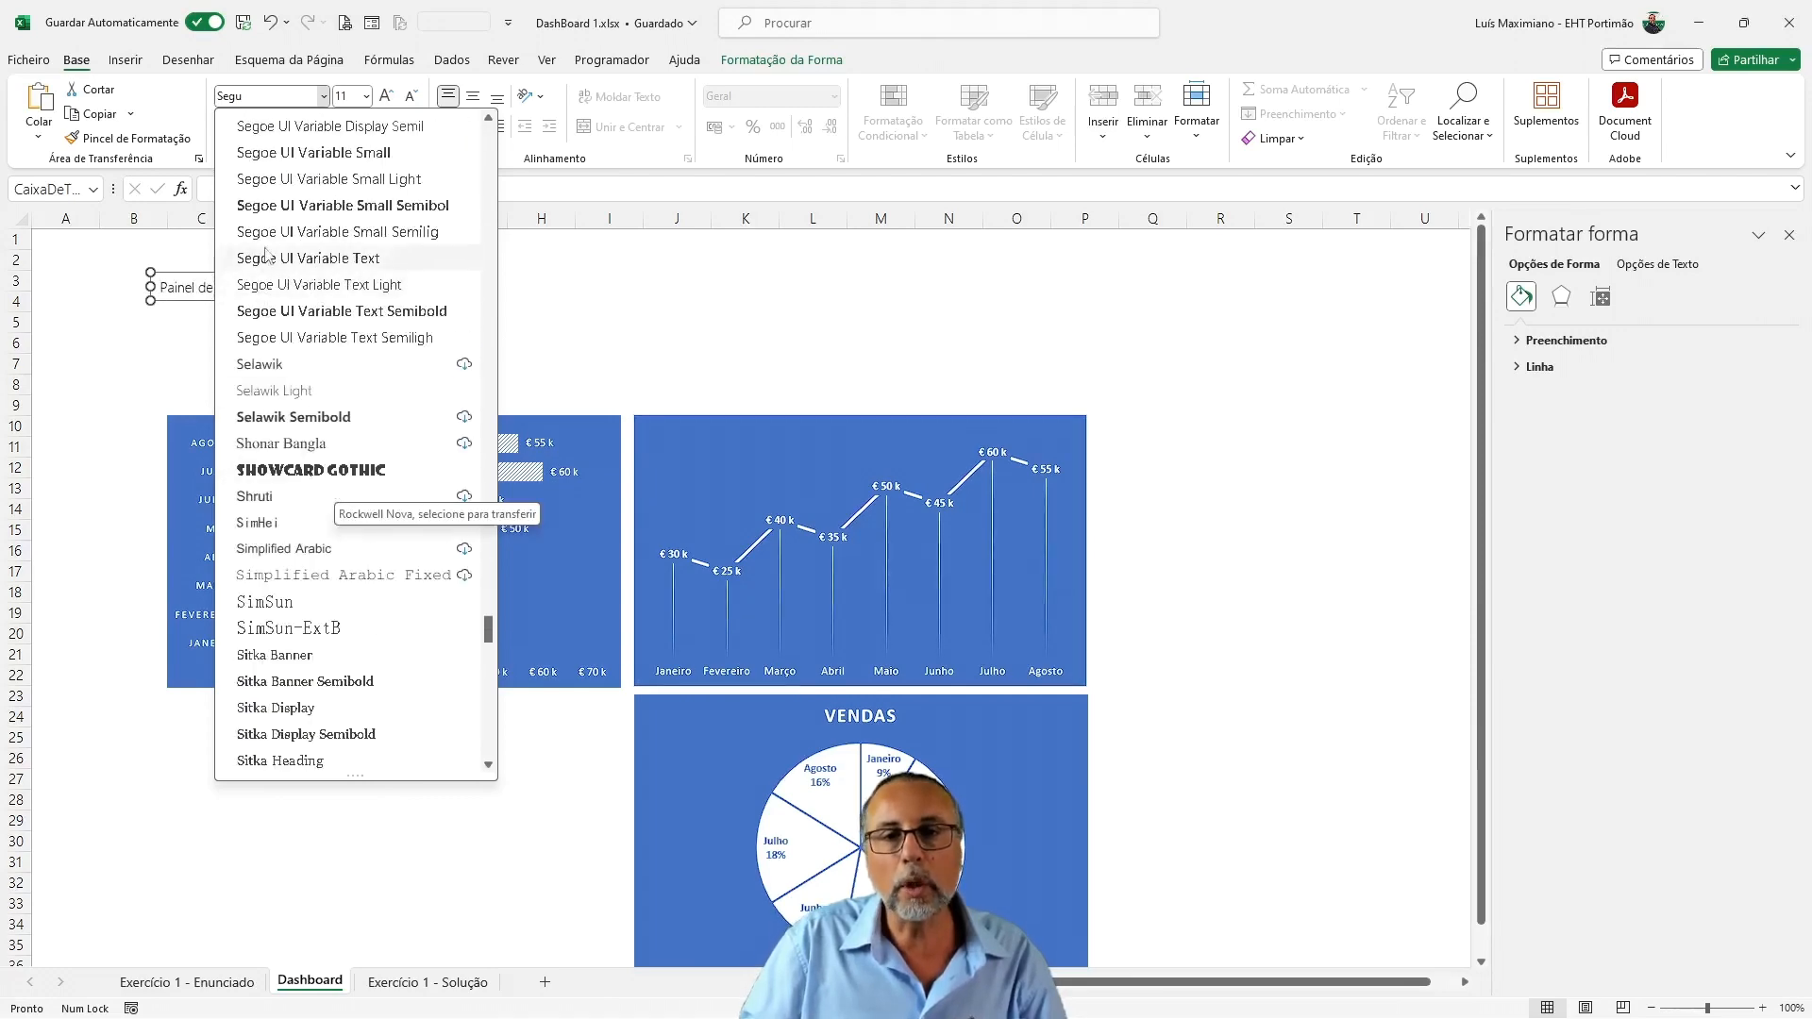
{"action": "scroll", "coordinate": [272, 212], "scroll_direction": "up", "scroll_amount": 2}
{"action": "scroll", "coordinate": [272, 209], "scroll_direction": "up", "scroll_amount": 1}
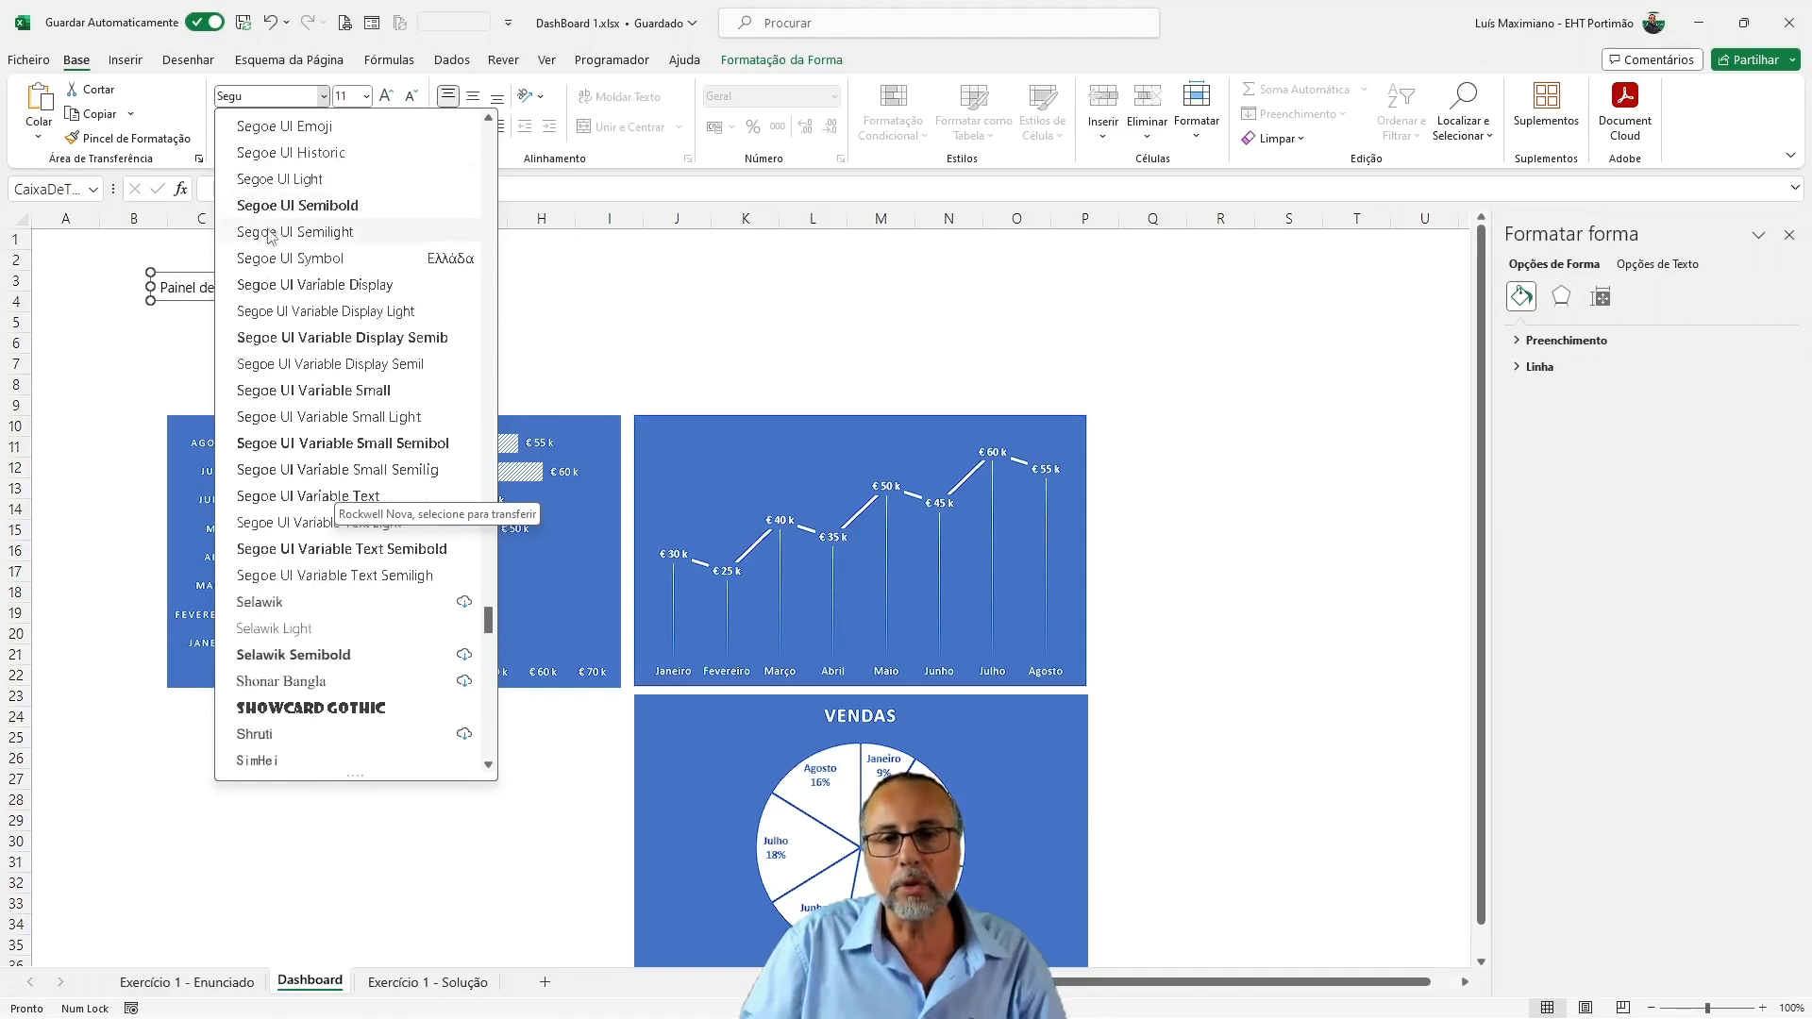
{"action": "left_click", "coordinate": [274, 206]}
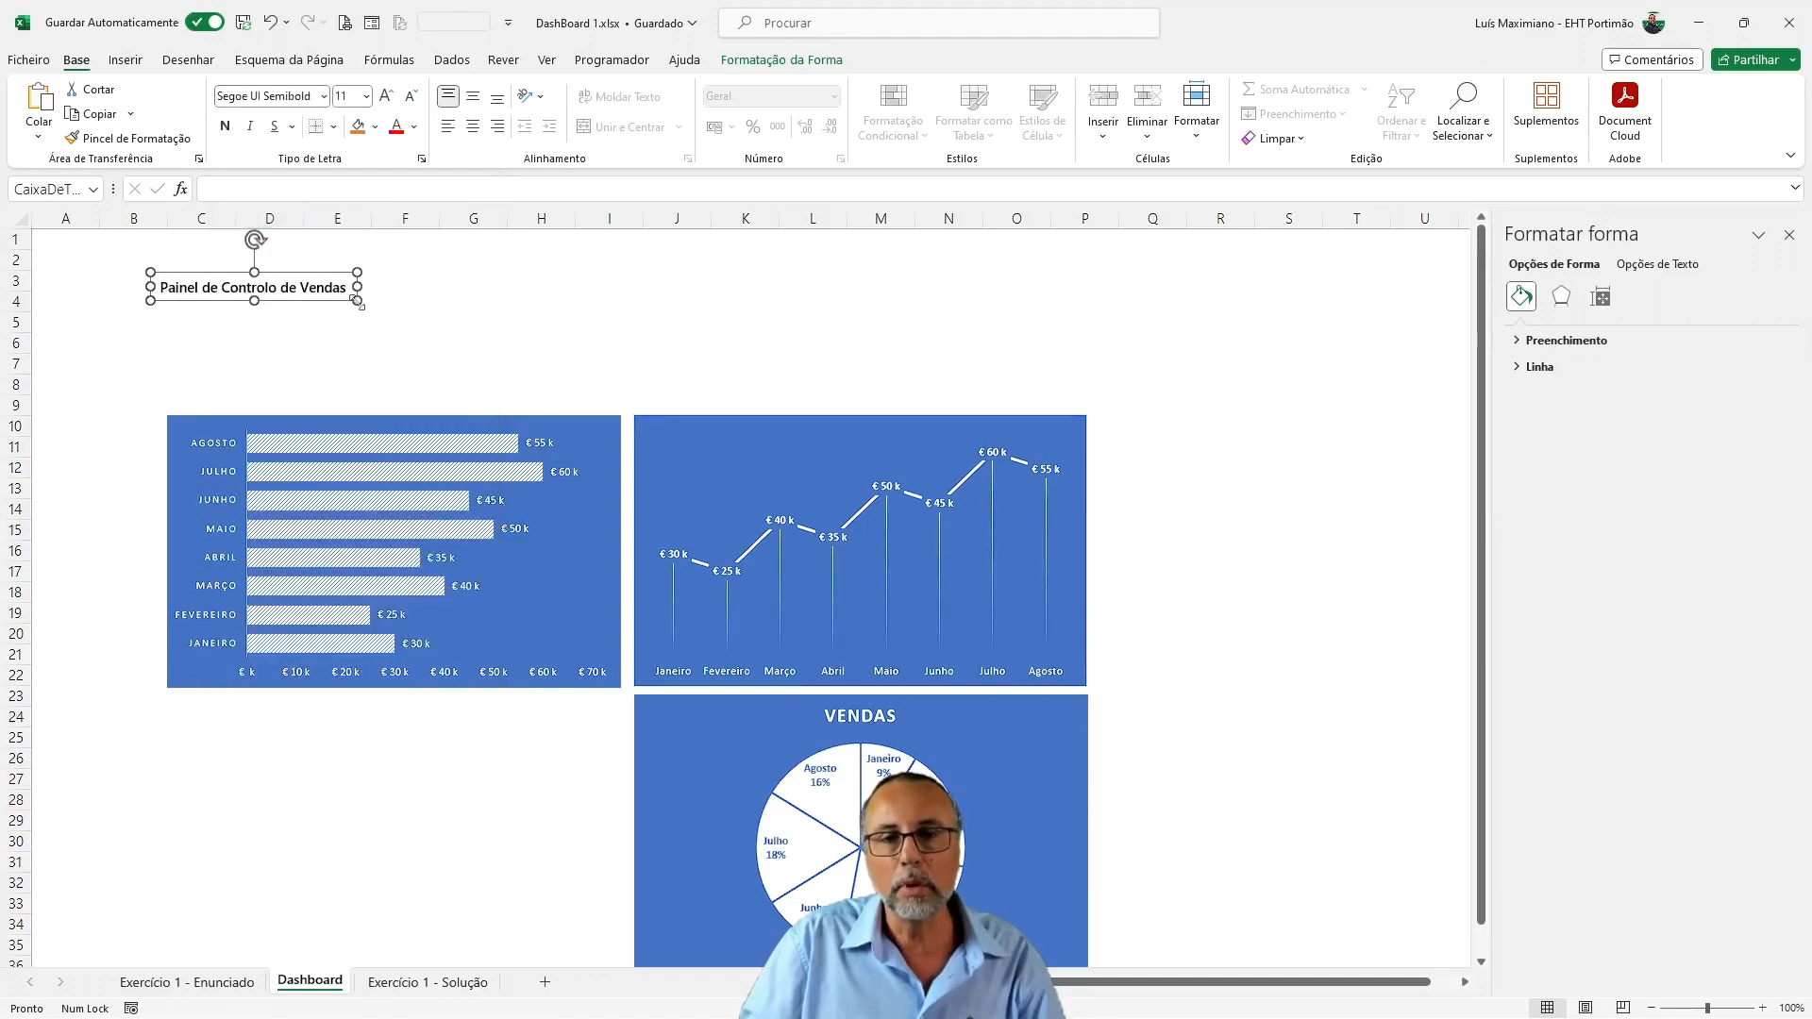
Set the title's font size to 28 and move it up and left so it starts beside column B in row 1
{"action": "left_click", "coordinate": [386, 99]}
{"action": "left_click", "coordinate": [386, 98]}
{"action": "type", "text": "26"}
{"action": "key", "text": "Return"}
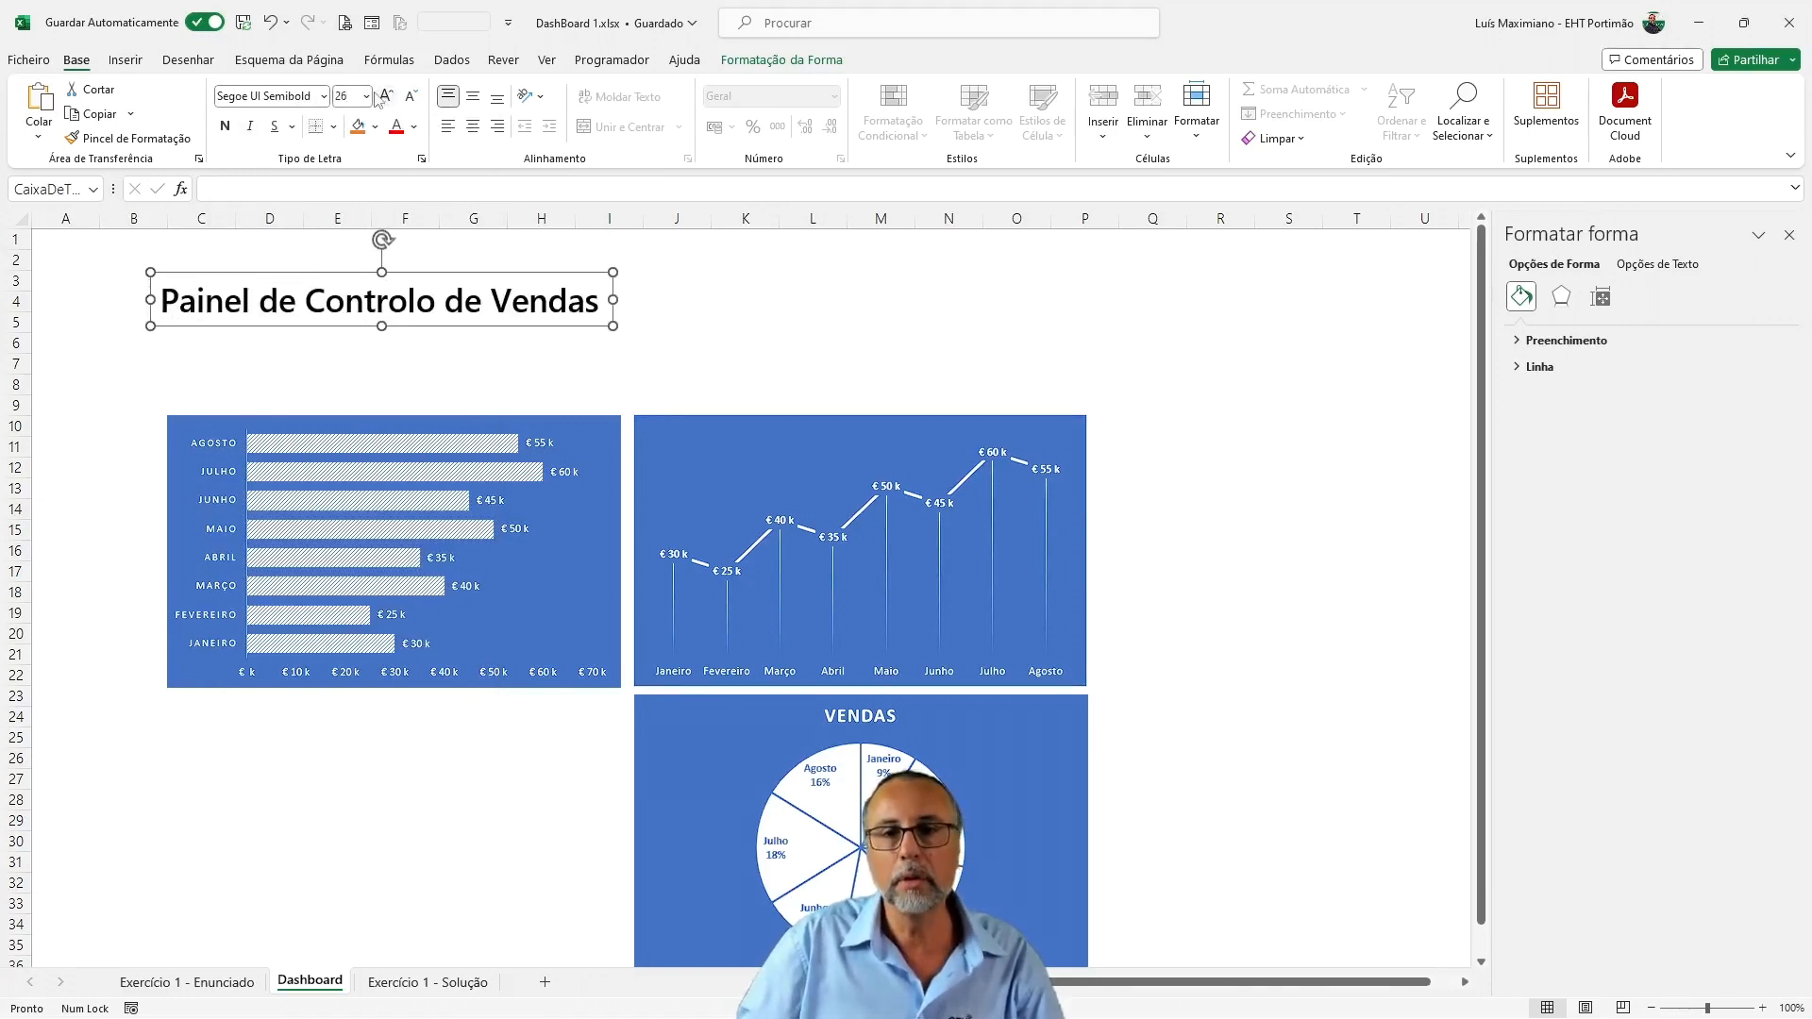
{"action": "left_click", "coordinate": [345, 101]}
{"action": "type", "text": "28"}
{"action": "key", "text": "Return"}
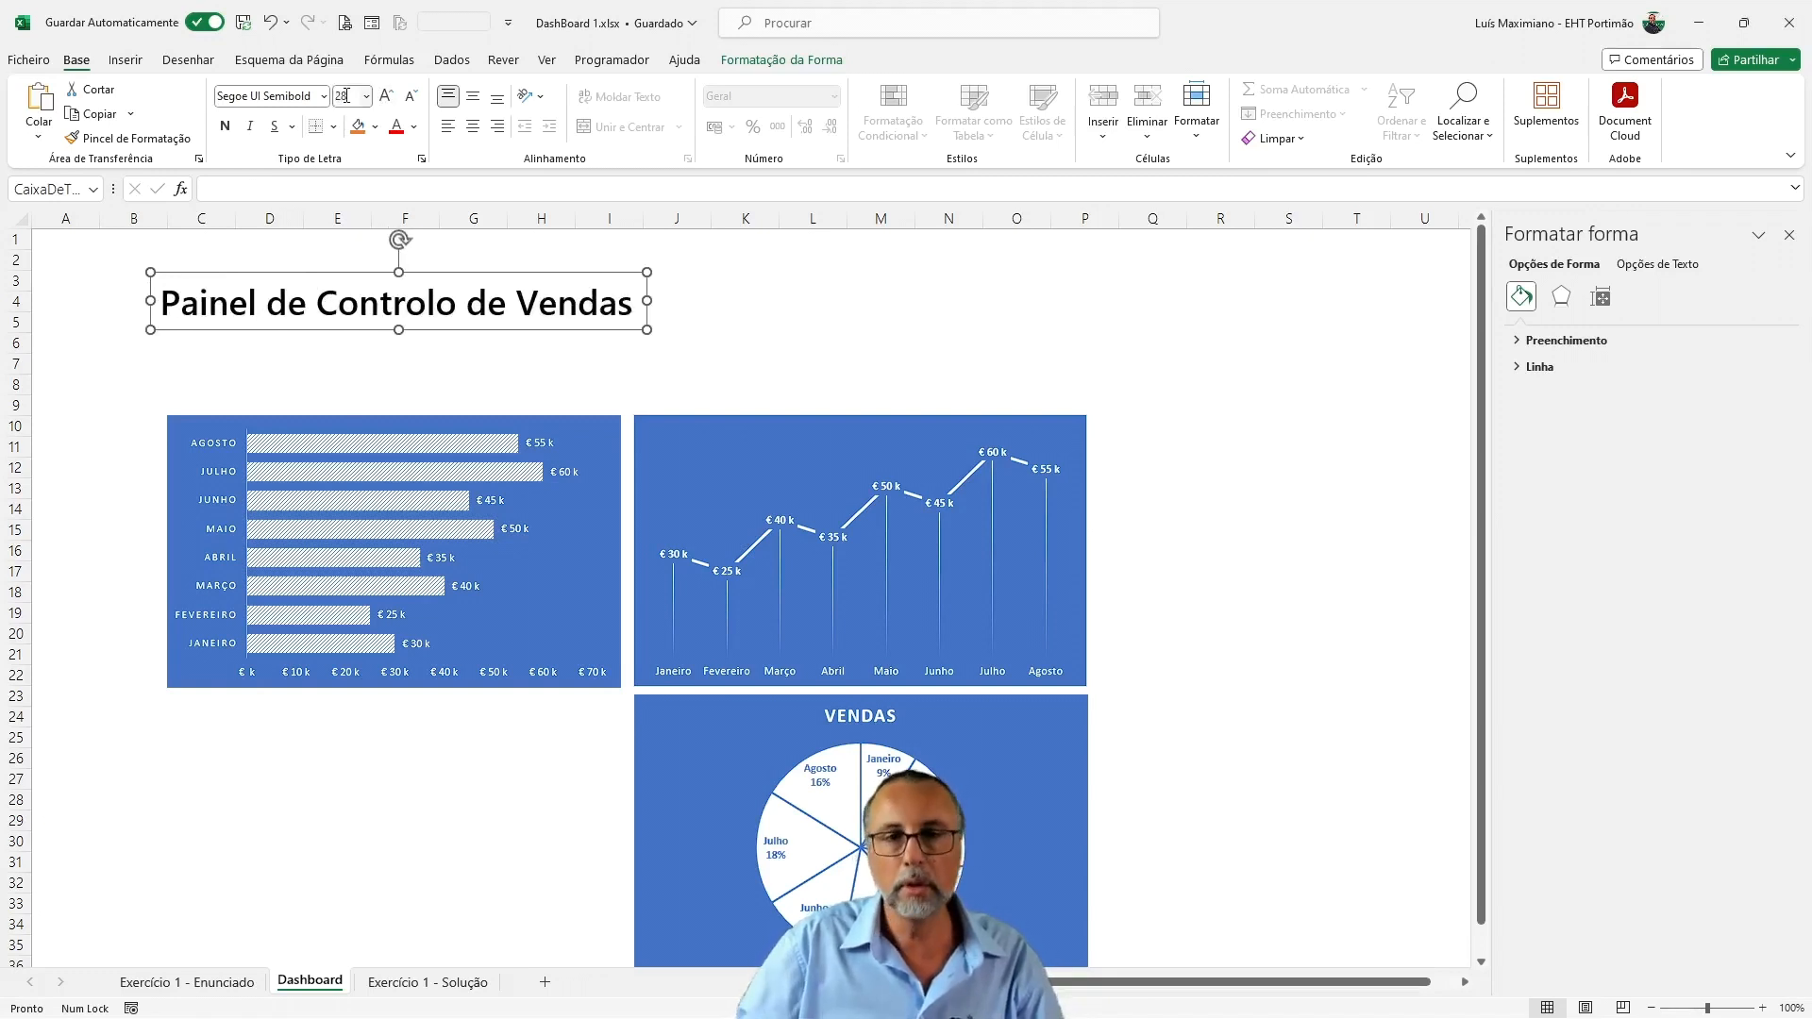
{"action": "left_click_drag", "start_coordinate": [330, 270], "coordinate": [156, 239]}
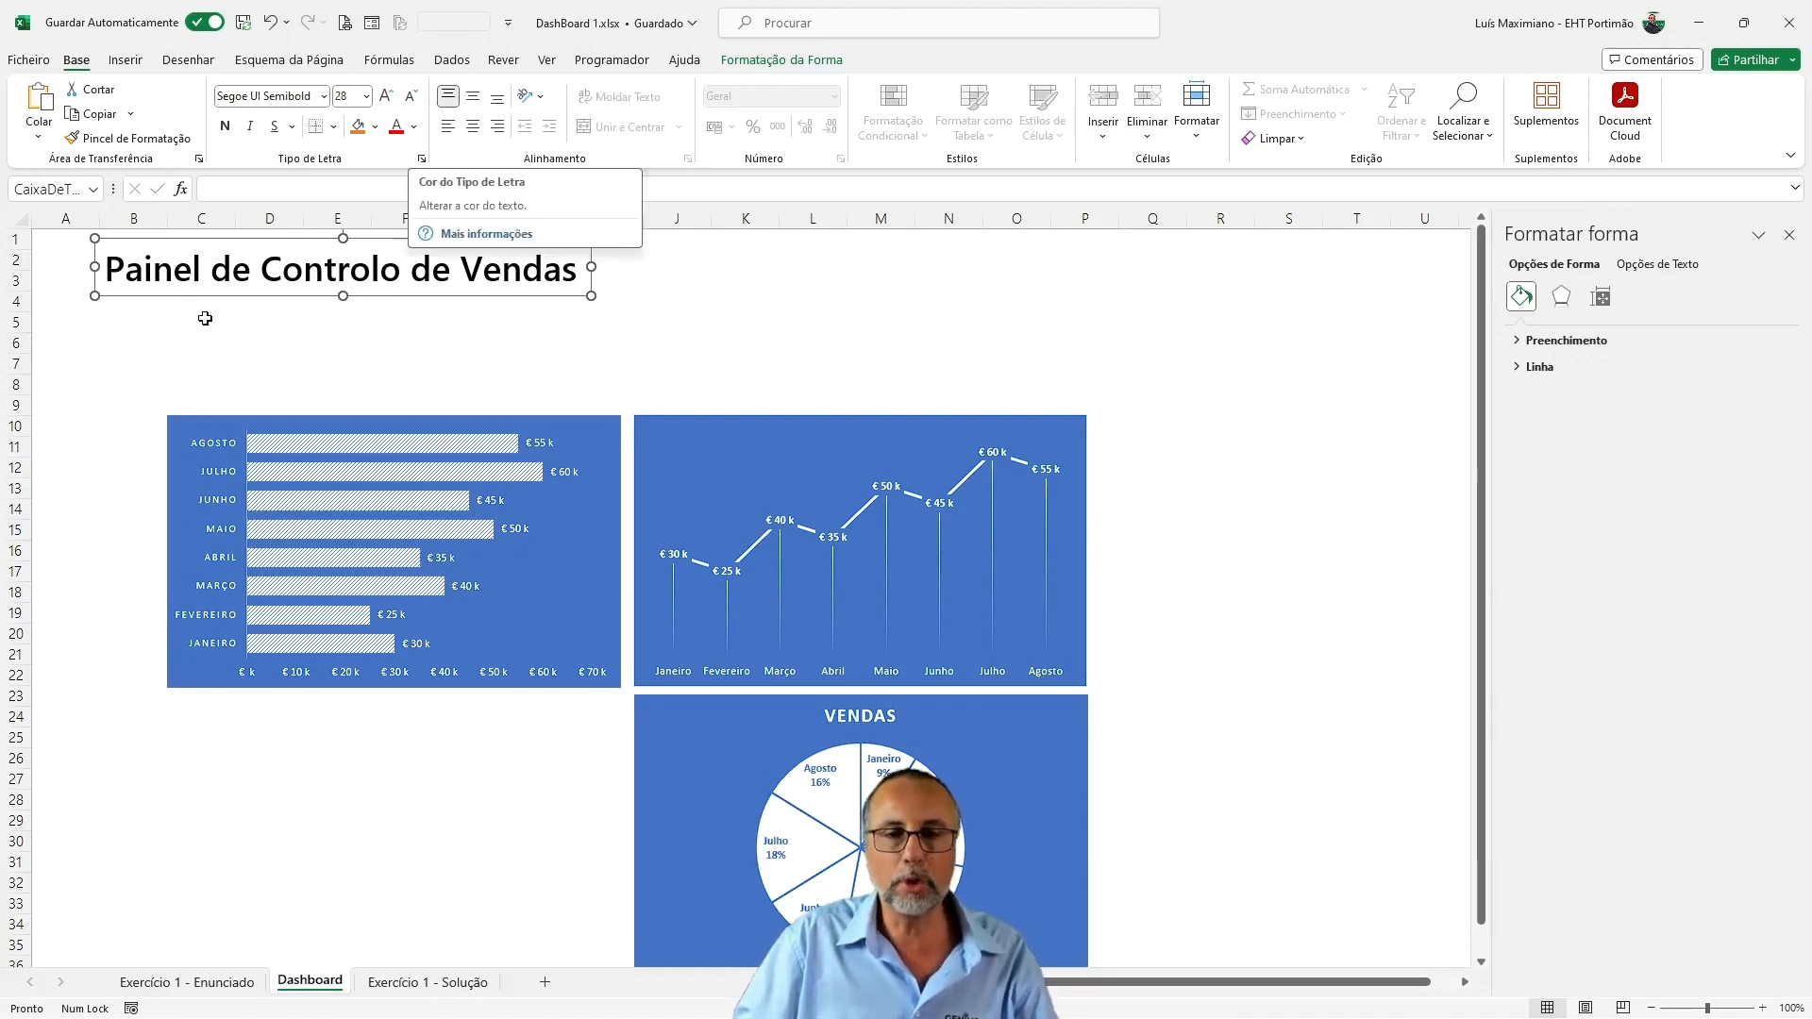
Draw a straight horizontal line about 26.35 cm wide directly beneath the title, extending across to column O
{"action": "left_click", "coordinate": [126, 60]}
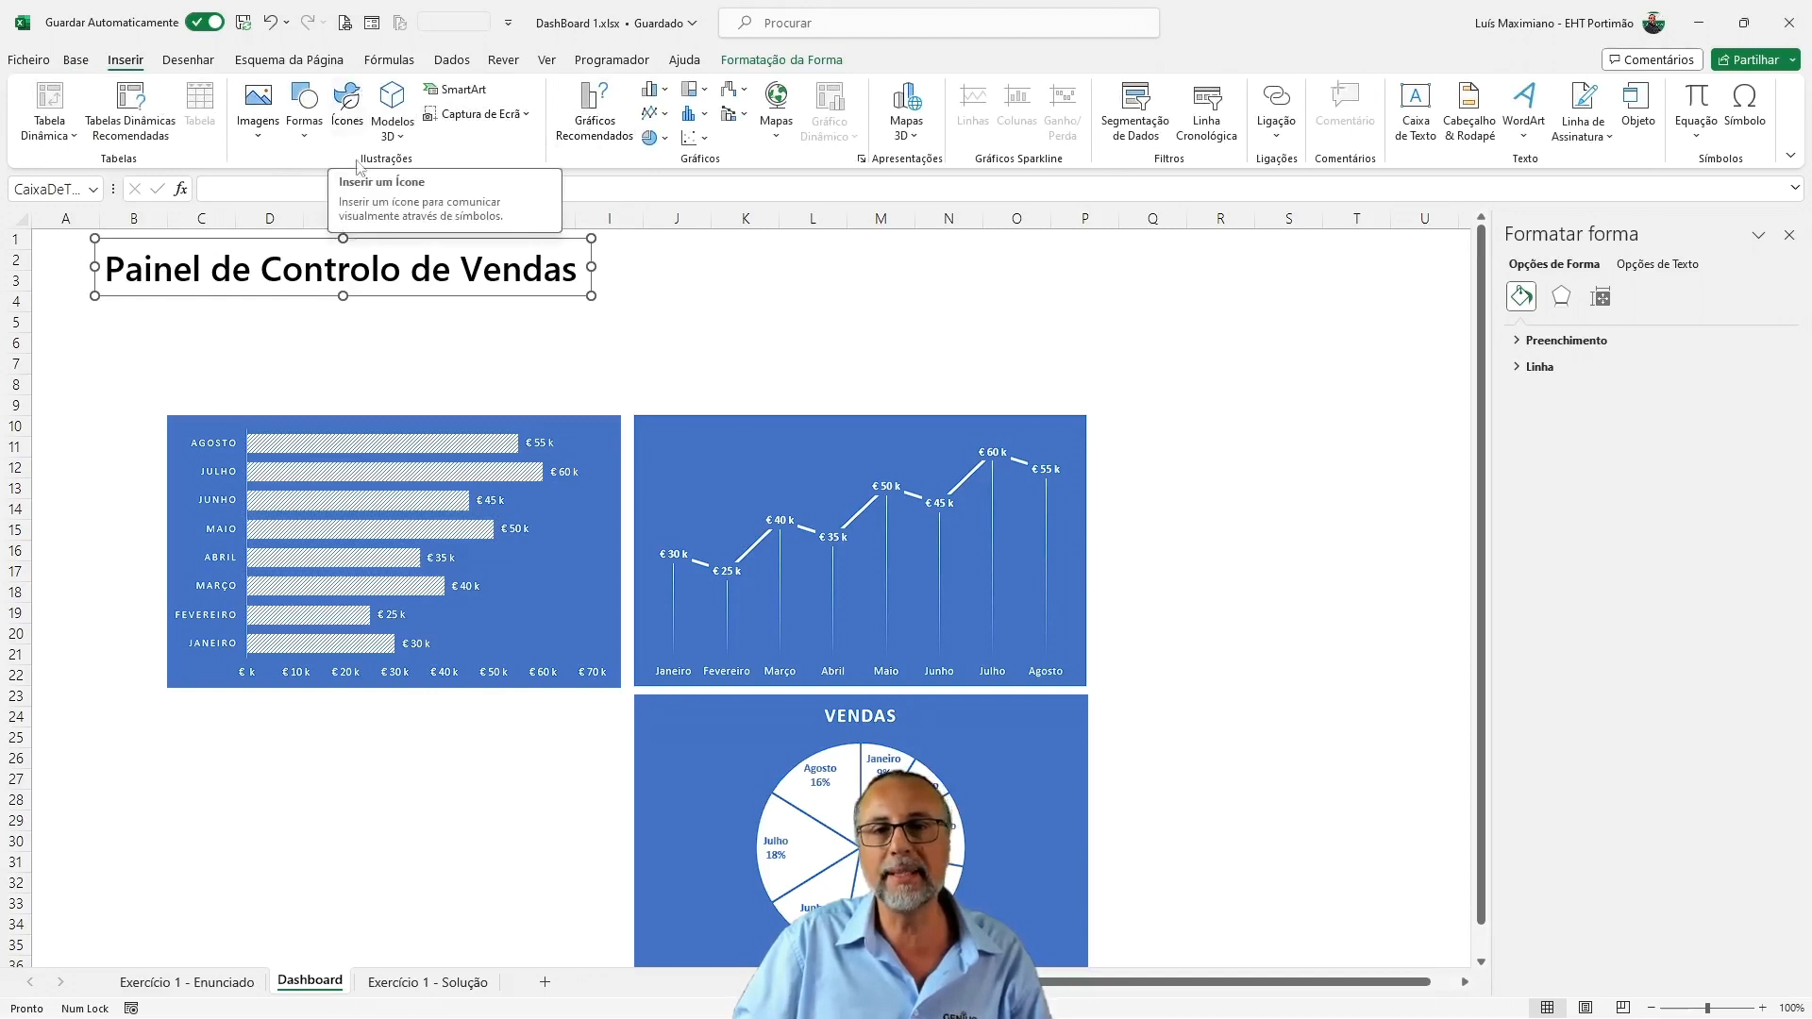
{"action": "left_click", "coordinate": [304, 112]}
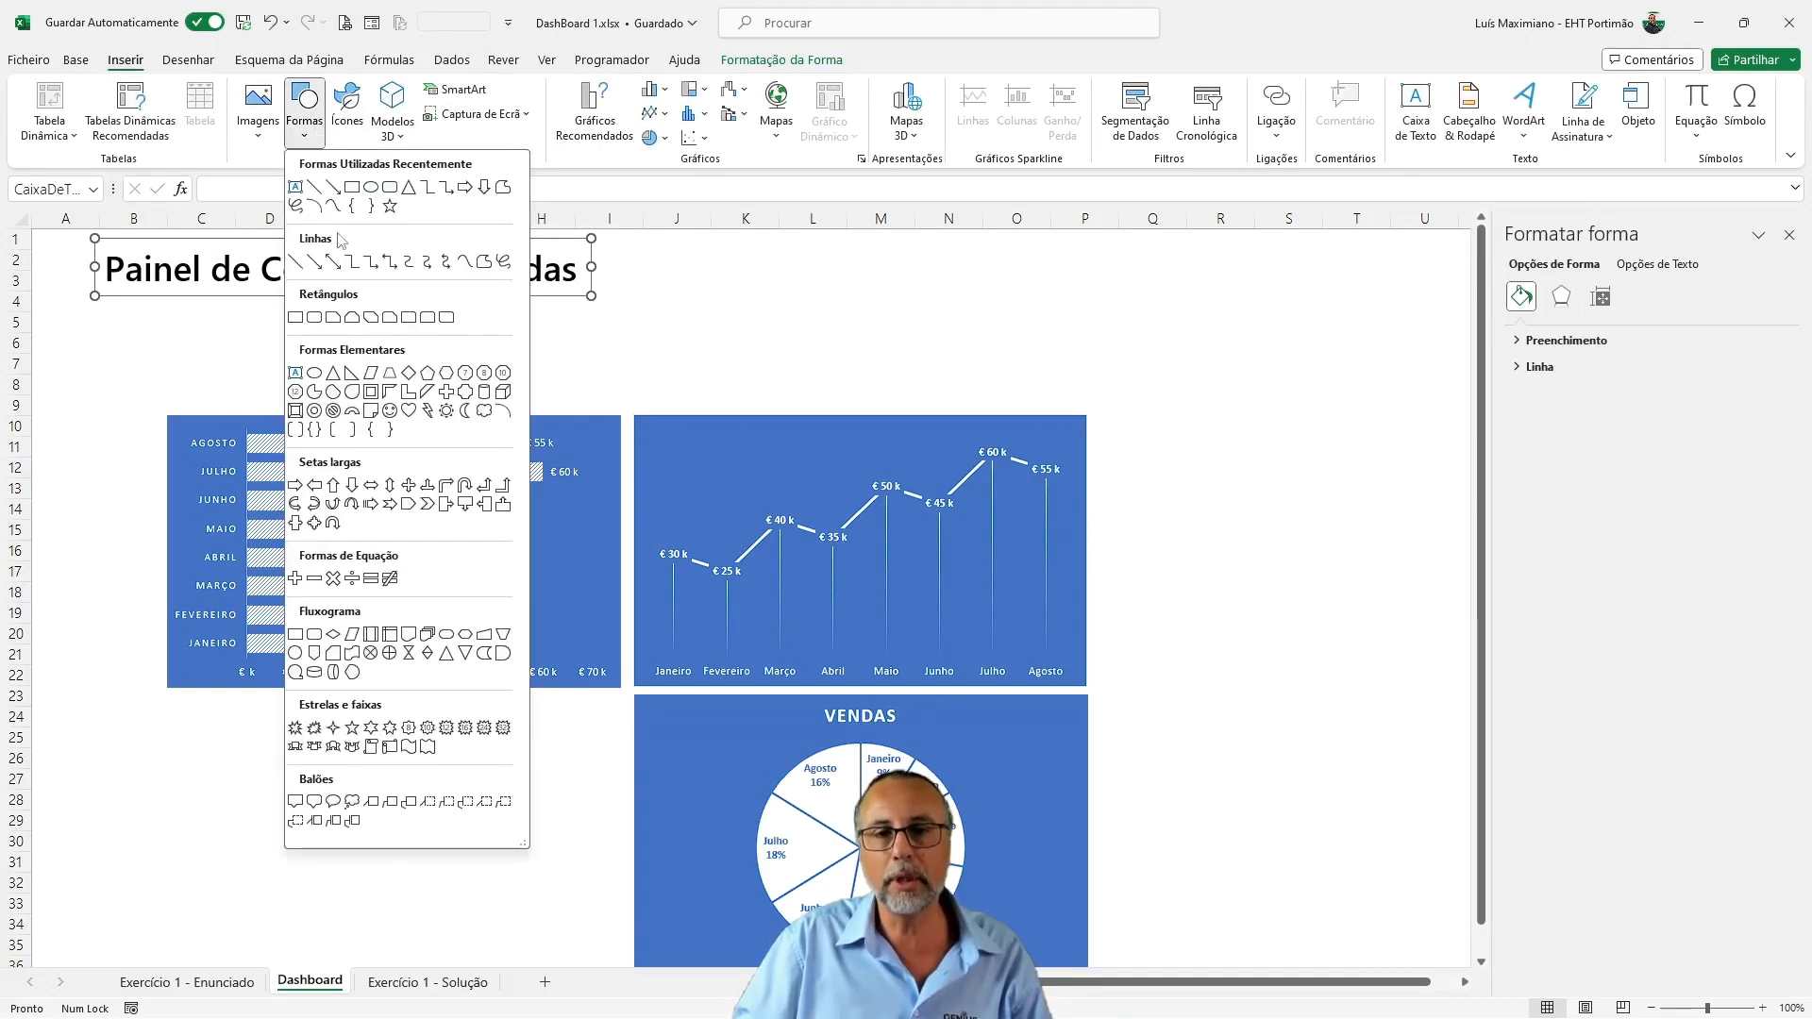
{"action": "left_click", "coordinate": [294, 263]}
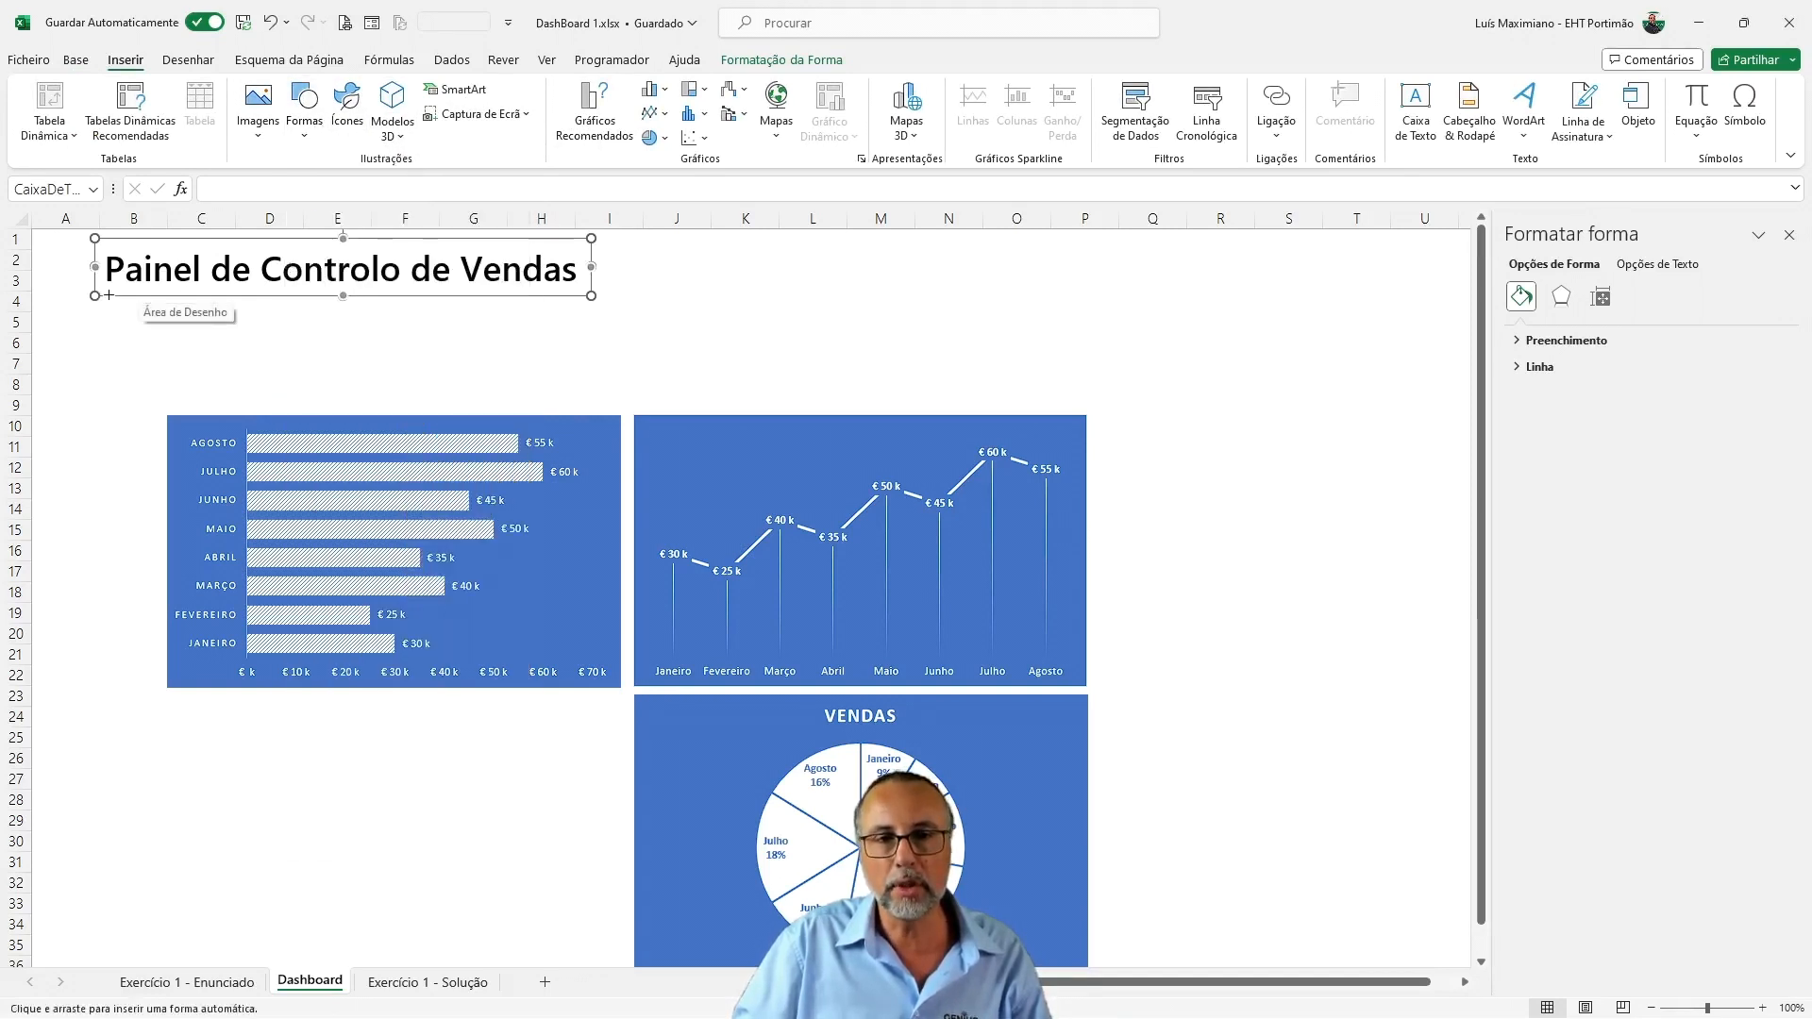
{"action": "left_click_drag", "start_coordinate": [109, 296], "coordinate": [1048, 295]}
Give the line beneath the title a 2¼ pt weight and a dotted dash style
{"action": "left_click", "coordinate": [746, 113]}
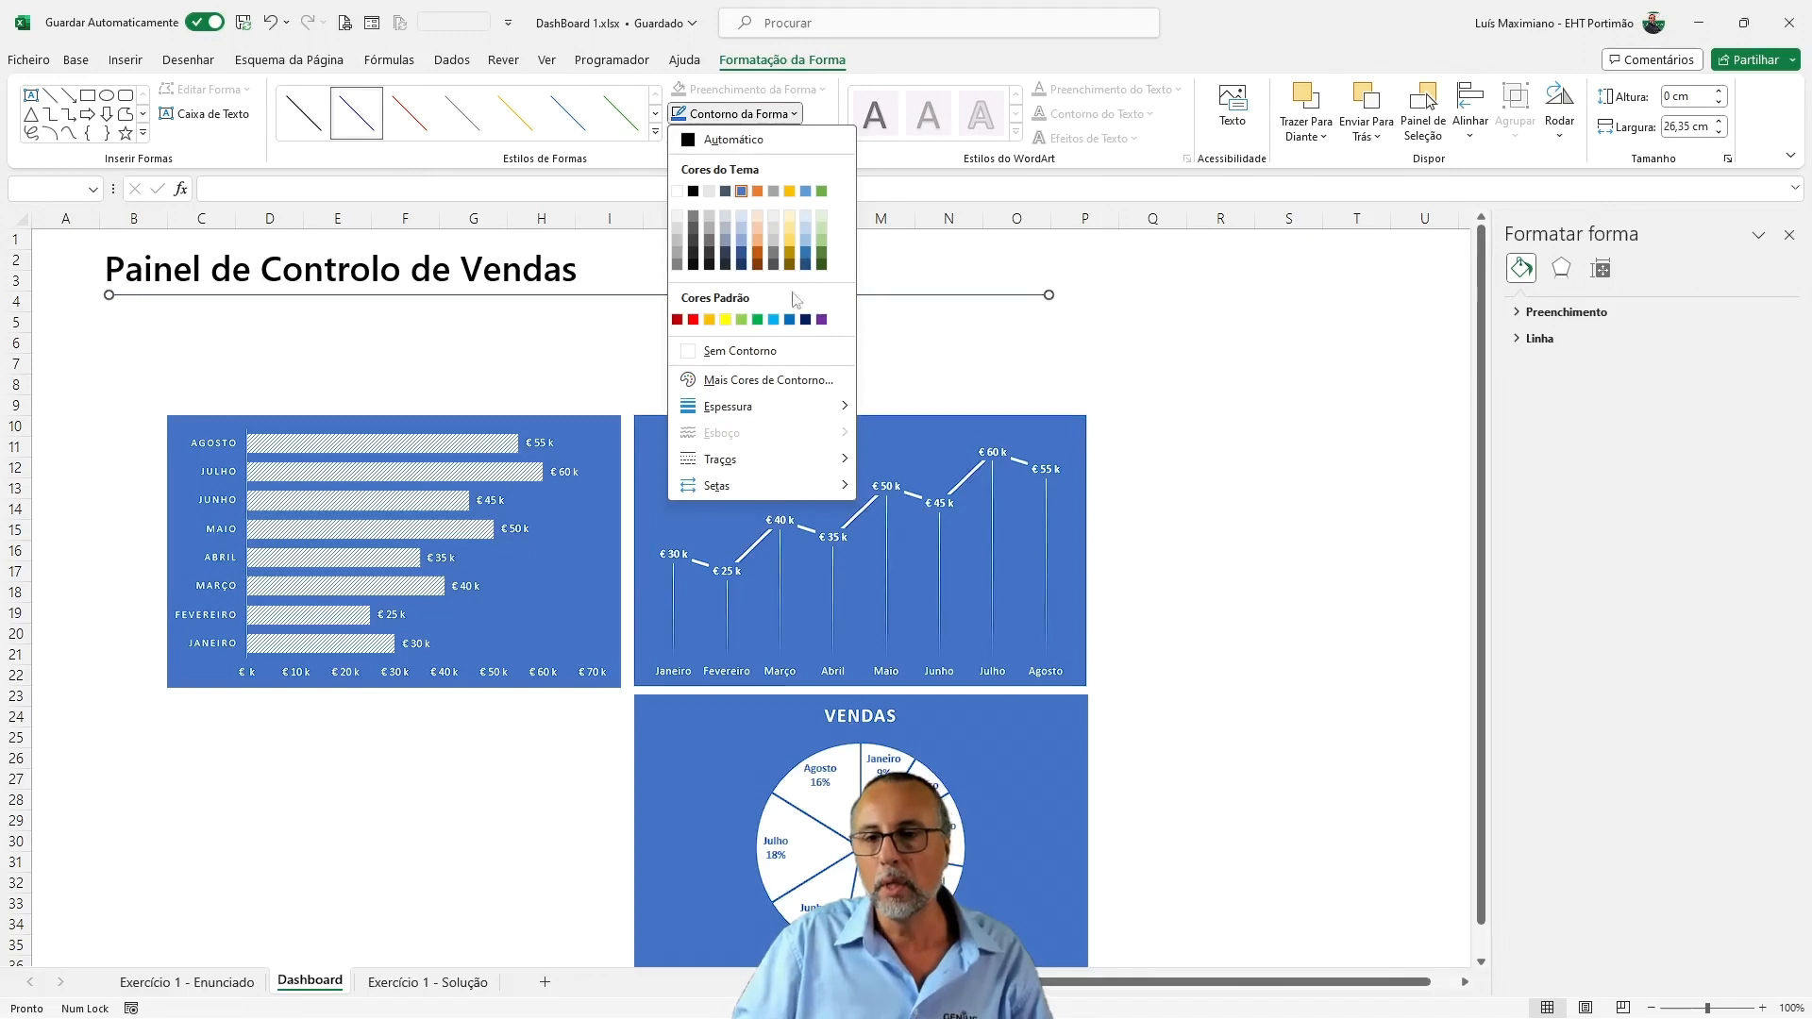
{"action": "mouse_move", "coordinate": [731, 405]}
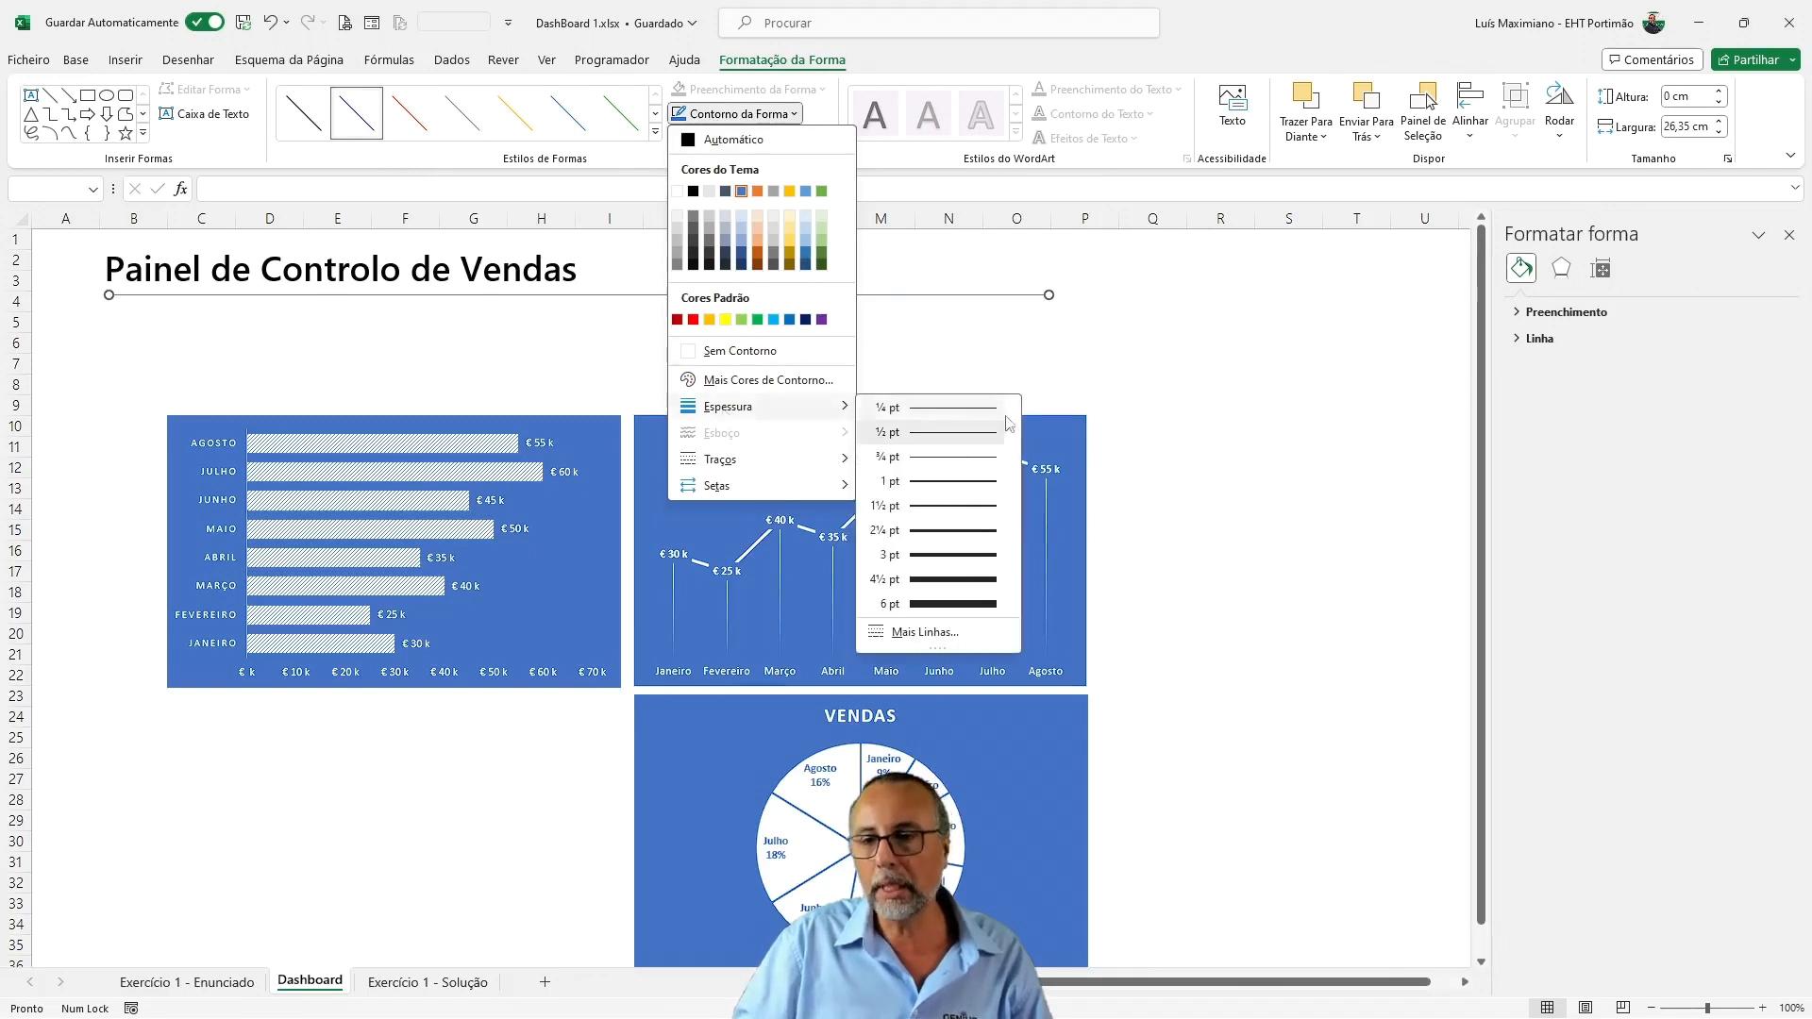
{"action": "left_click", "coordinate": [978, 531]}
{"action": "left_click", "coordinate": [741, 113]}
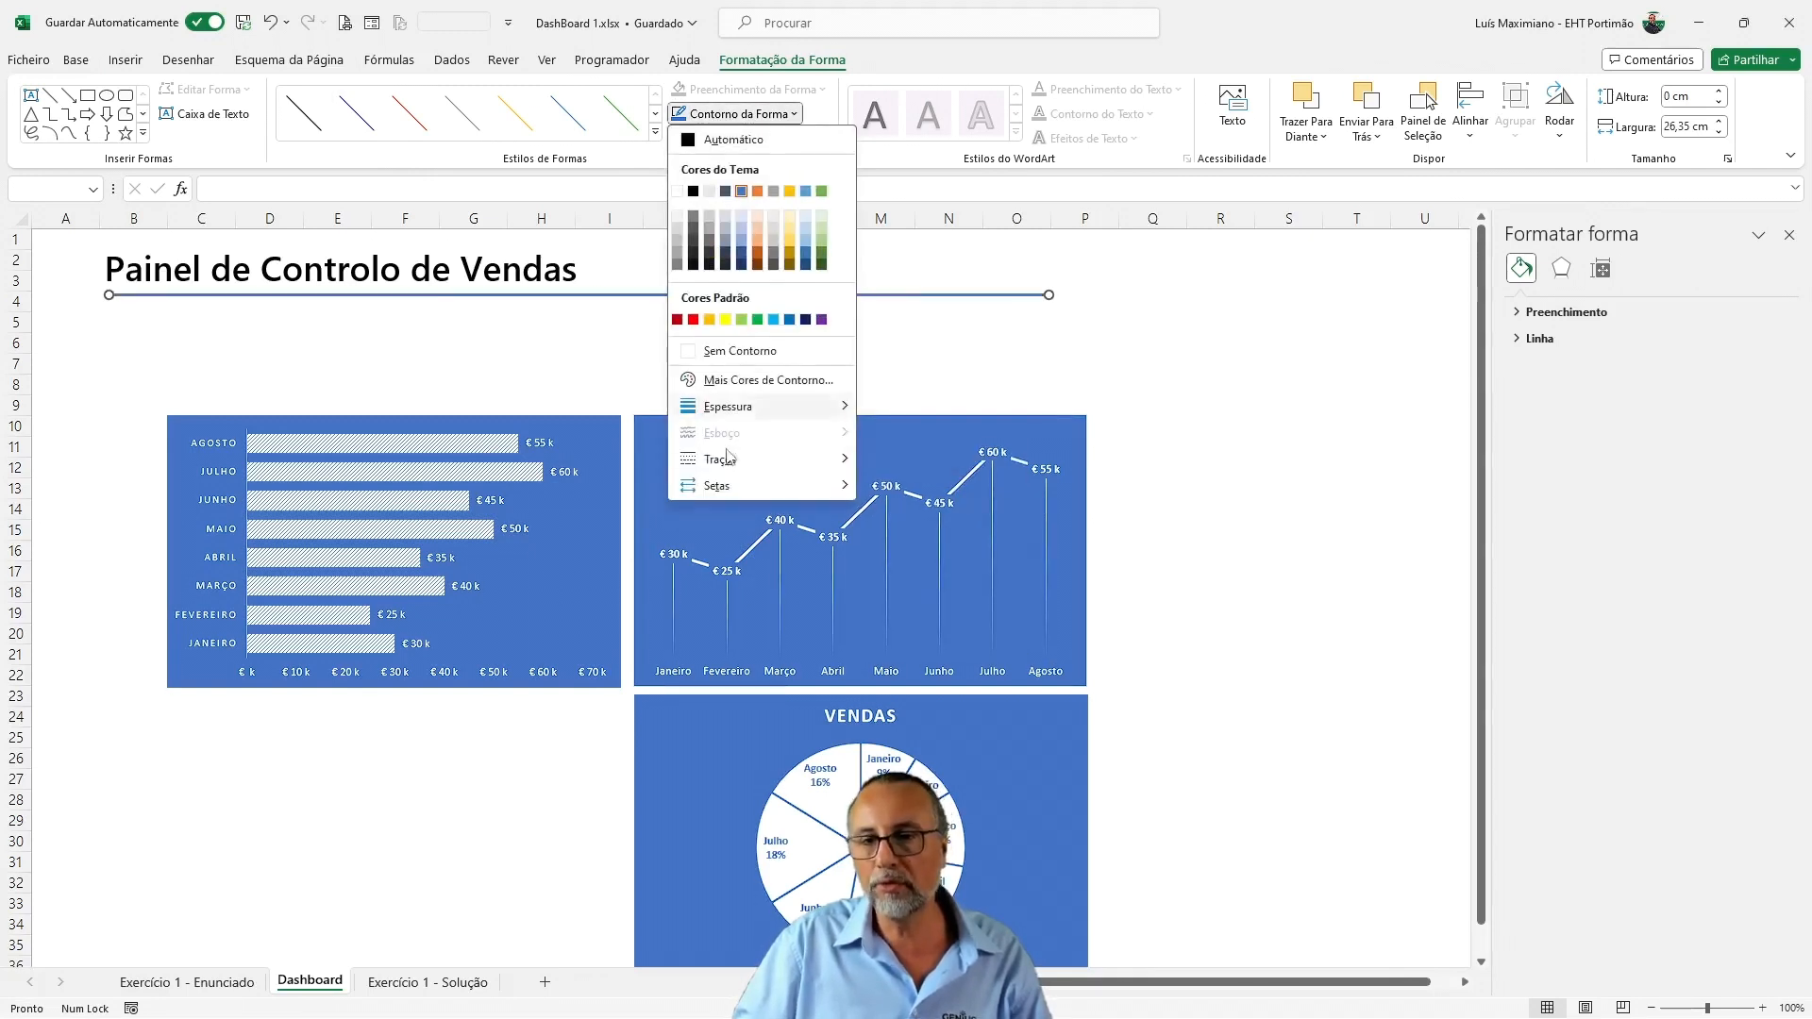
{"action": "mouse_move", "coordinate": [755, 459]}
{"action": "left_click", "coordinate": [944, 470]}
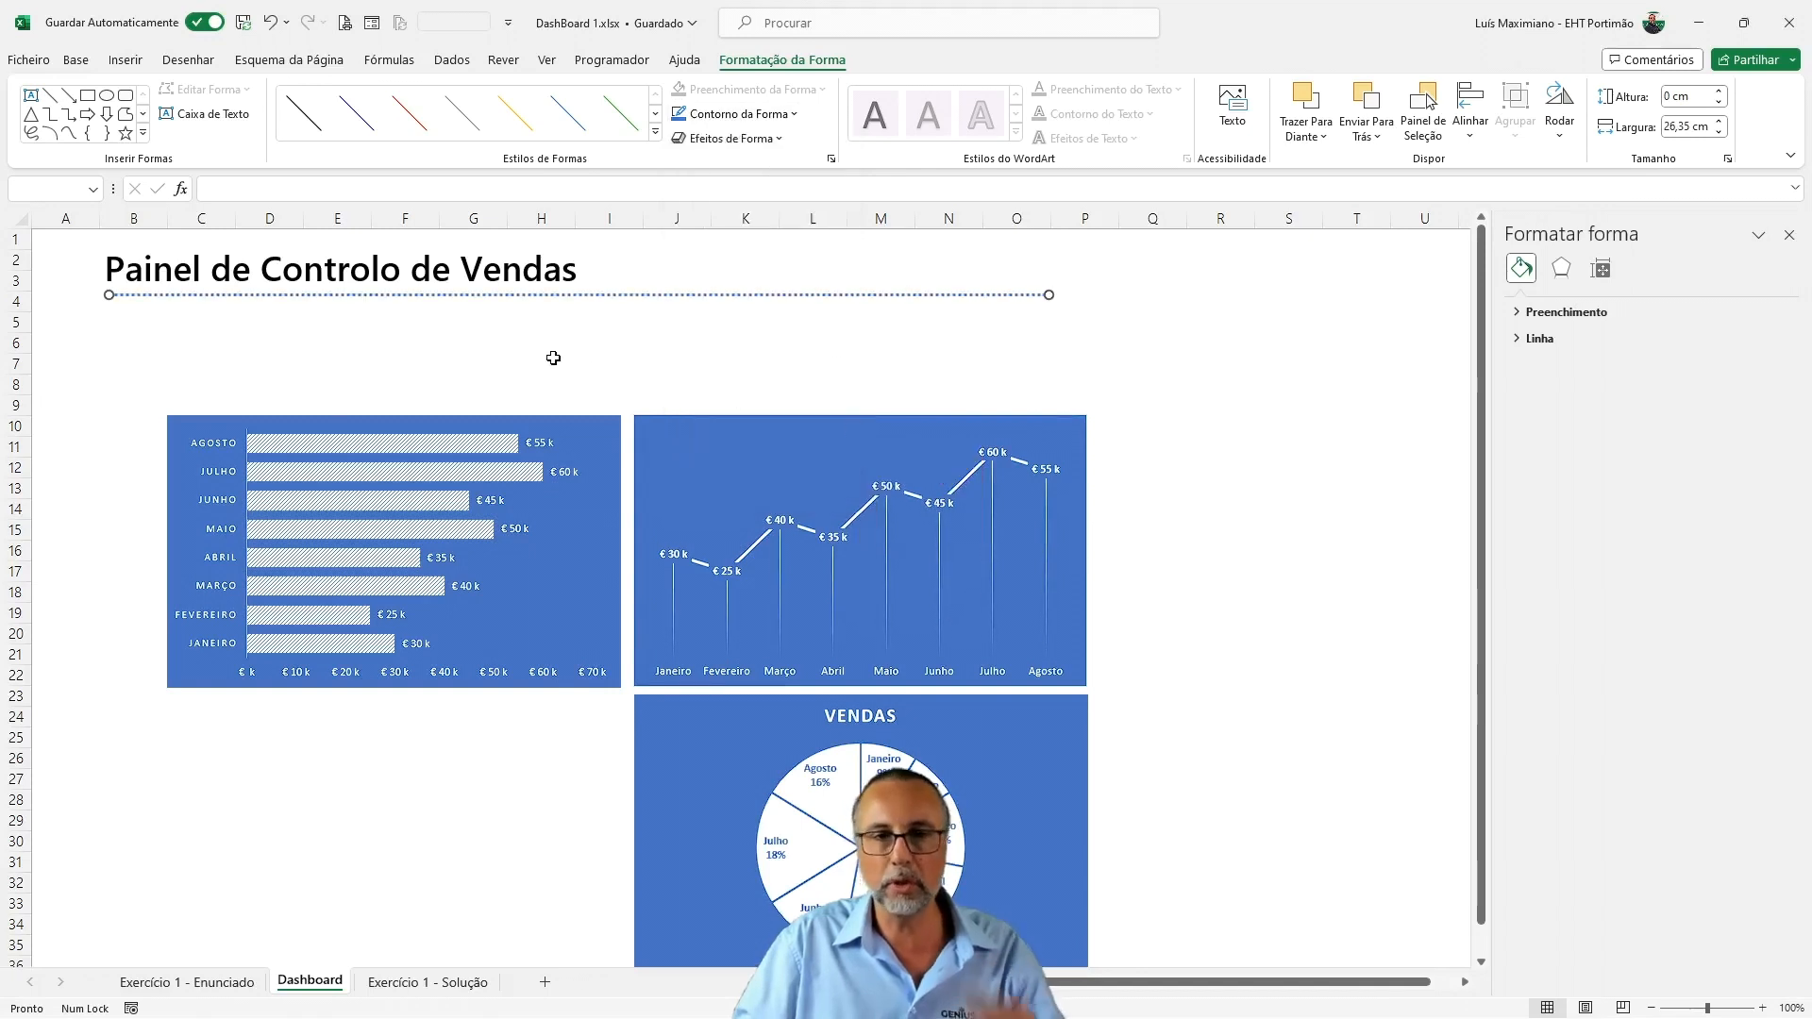
Change the title's font to Segoe UI Semilight at size 32 and nudge it up to sit just above the dotted line
{"action": "left_click", "coordinate": [370, 272]}
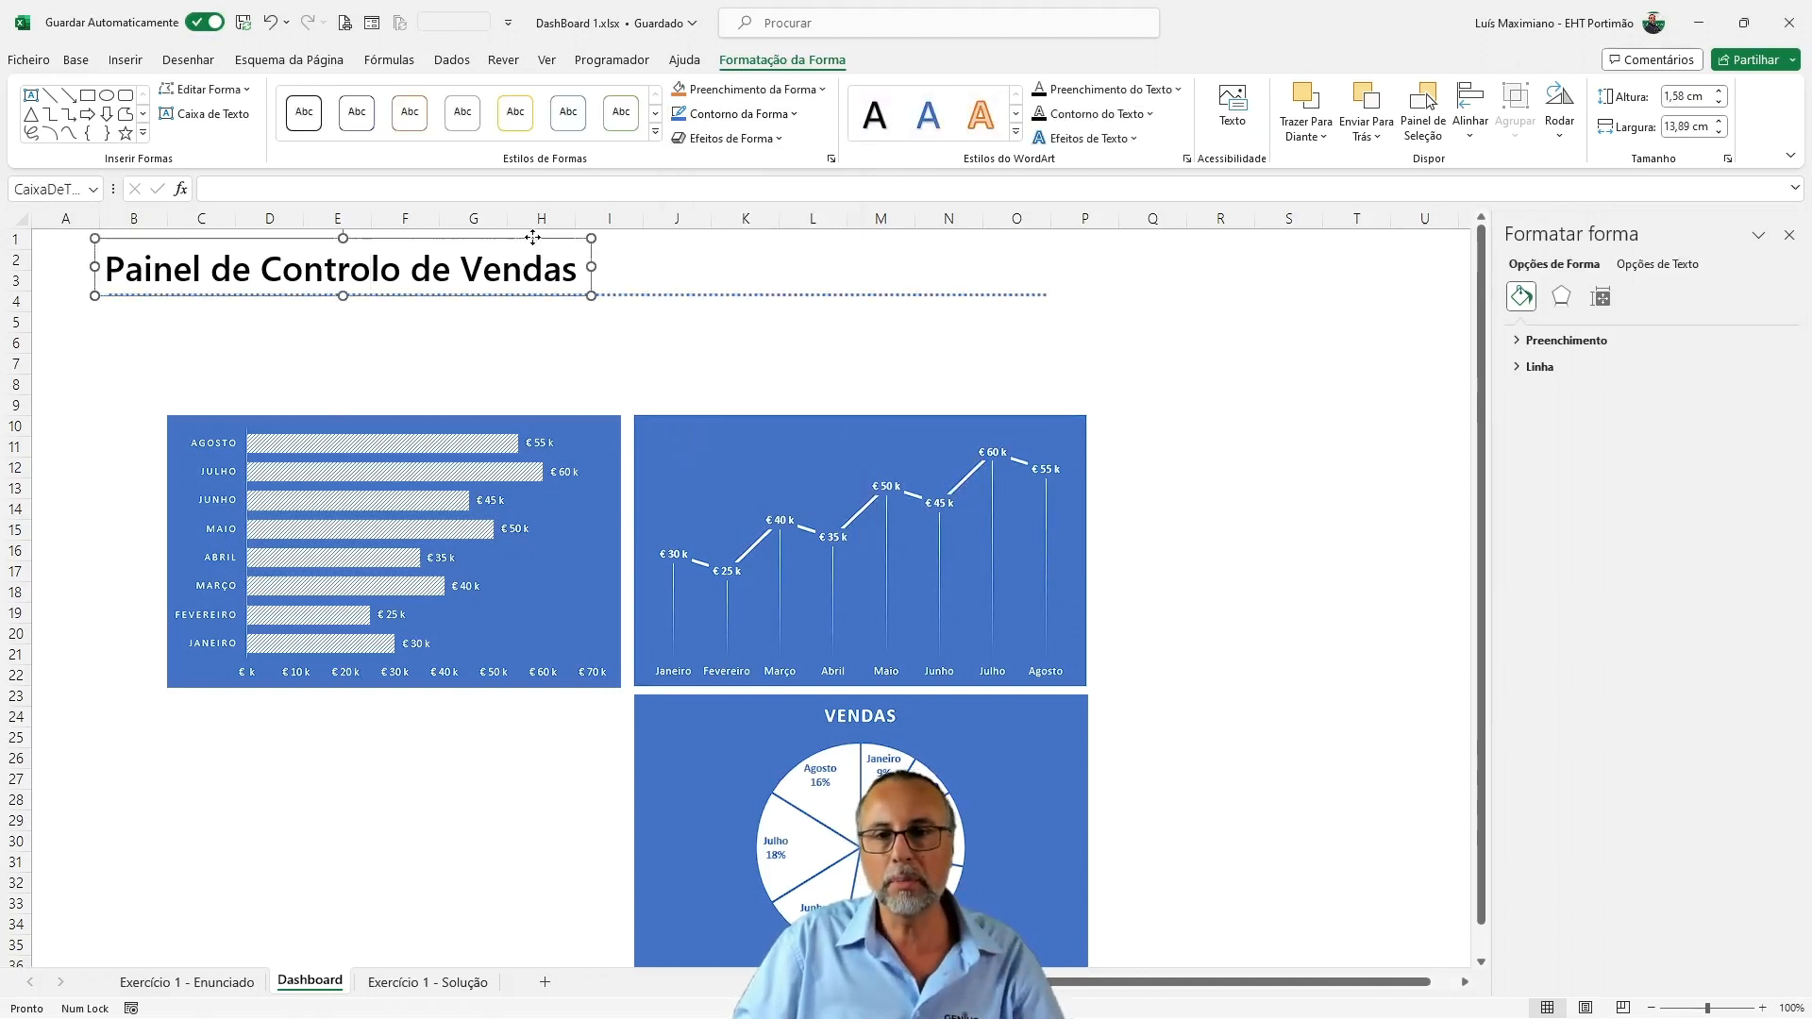
{"action": "left_click", "coordinate": [76, 60]}
{"action": "left_click", "coordinate": [323, 97]}
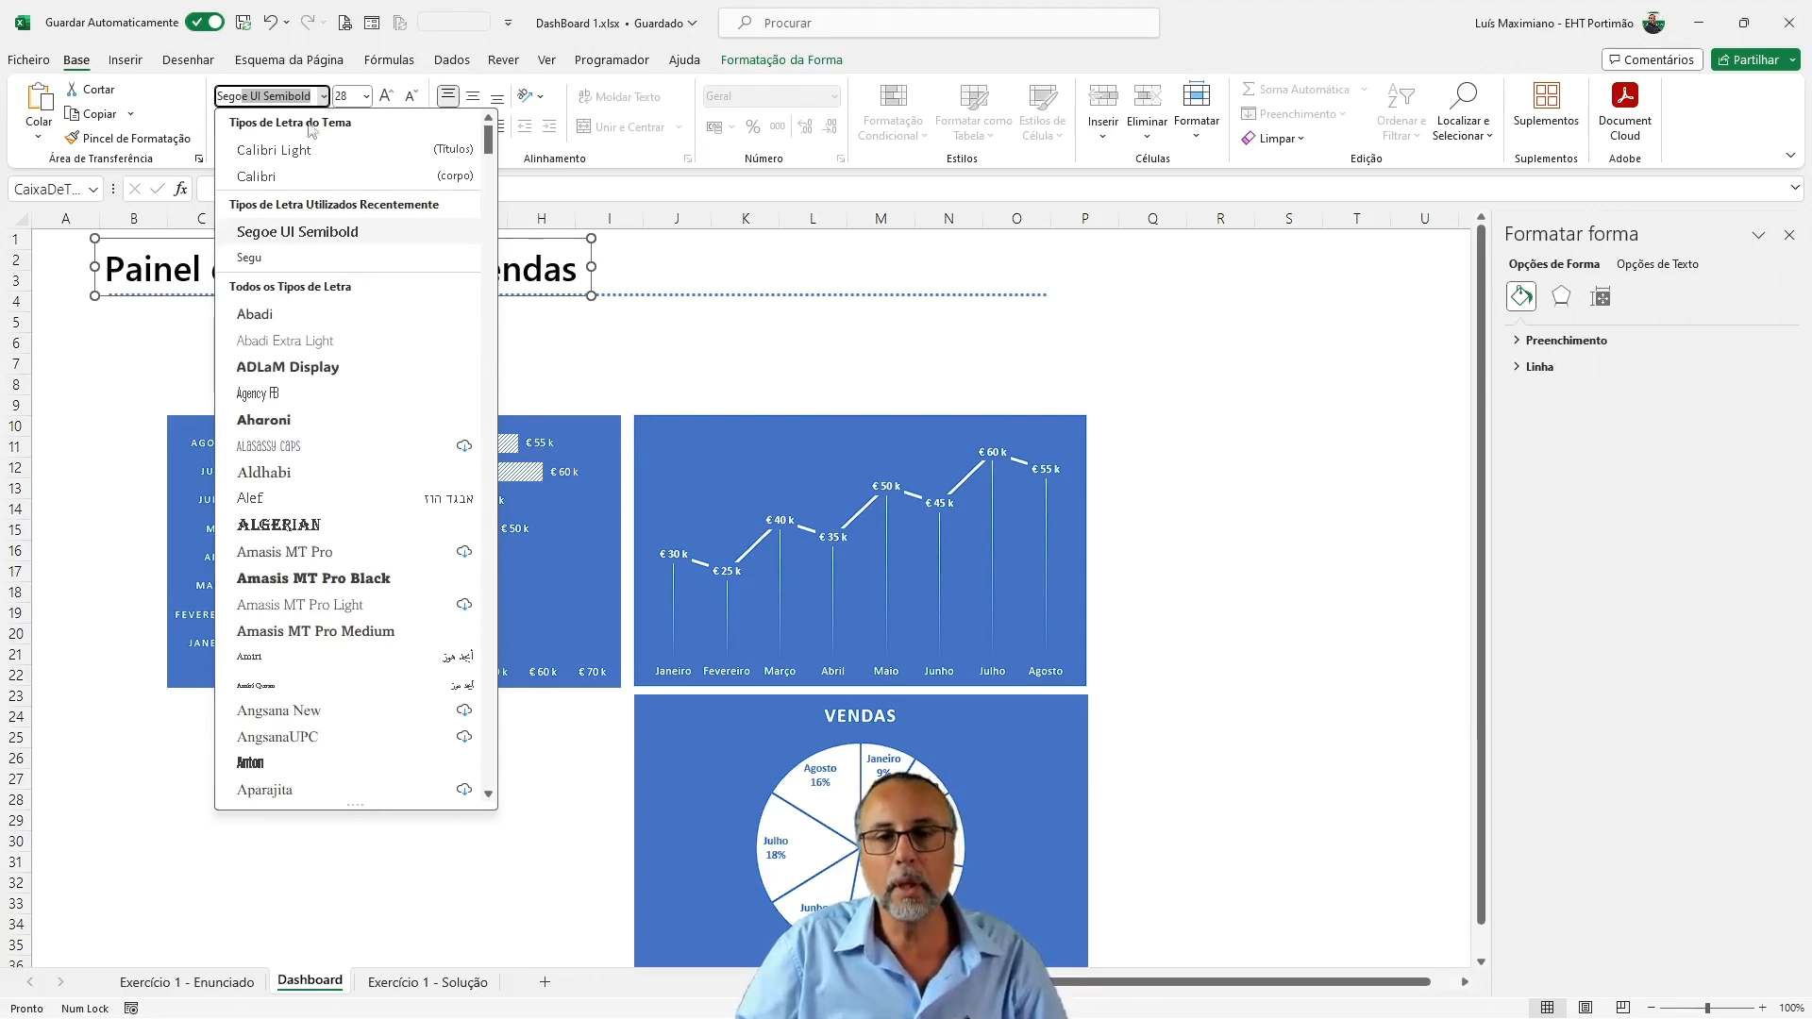
{"action": "scroll", "coordinate": [344, 462], "scroll_direction": "down", "scroll_amount": 10}
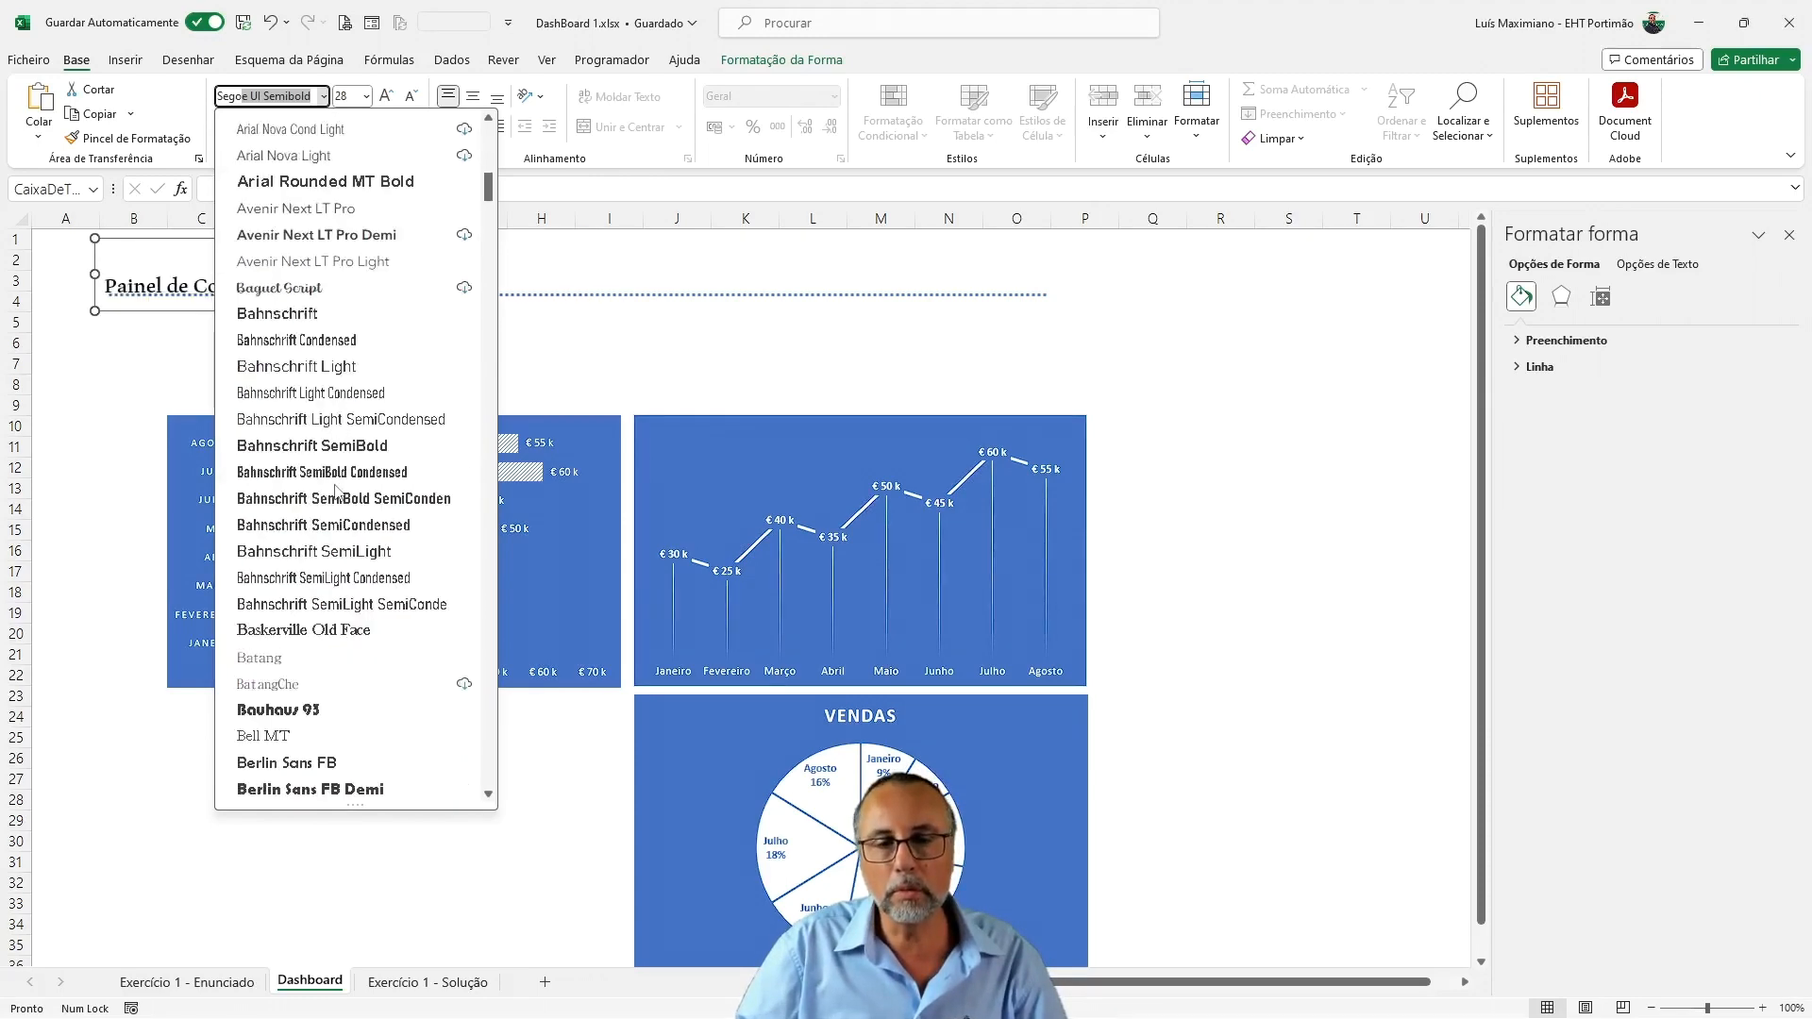
{"action": "scroll", "coordinate": [345, 528], "scroll_direction": "down", "scroll_amount": 15}
{"action": "scroll", "coordinate": [344, 536], "scroll_direction": "down", "scroll_amount": 20}
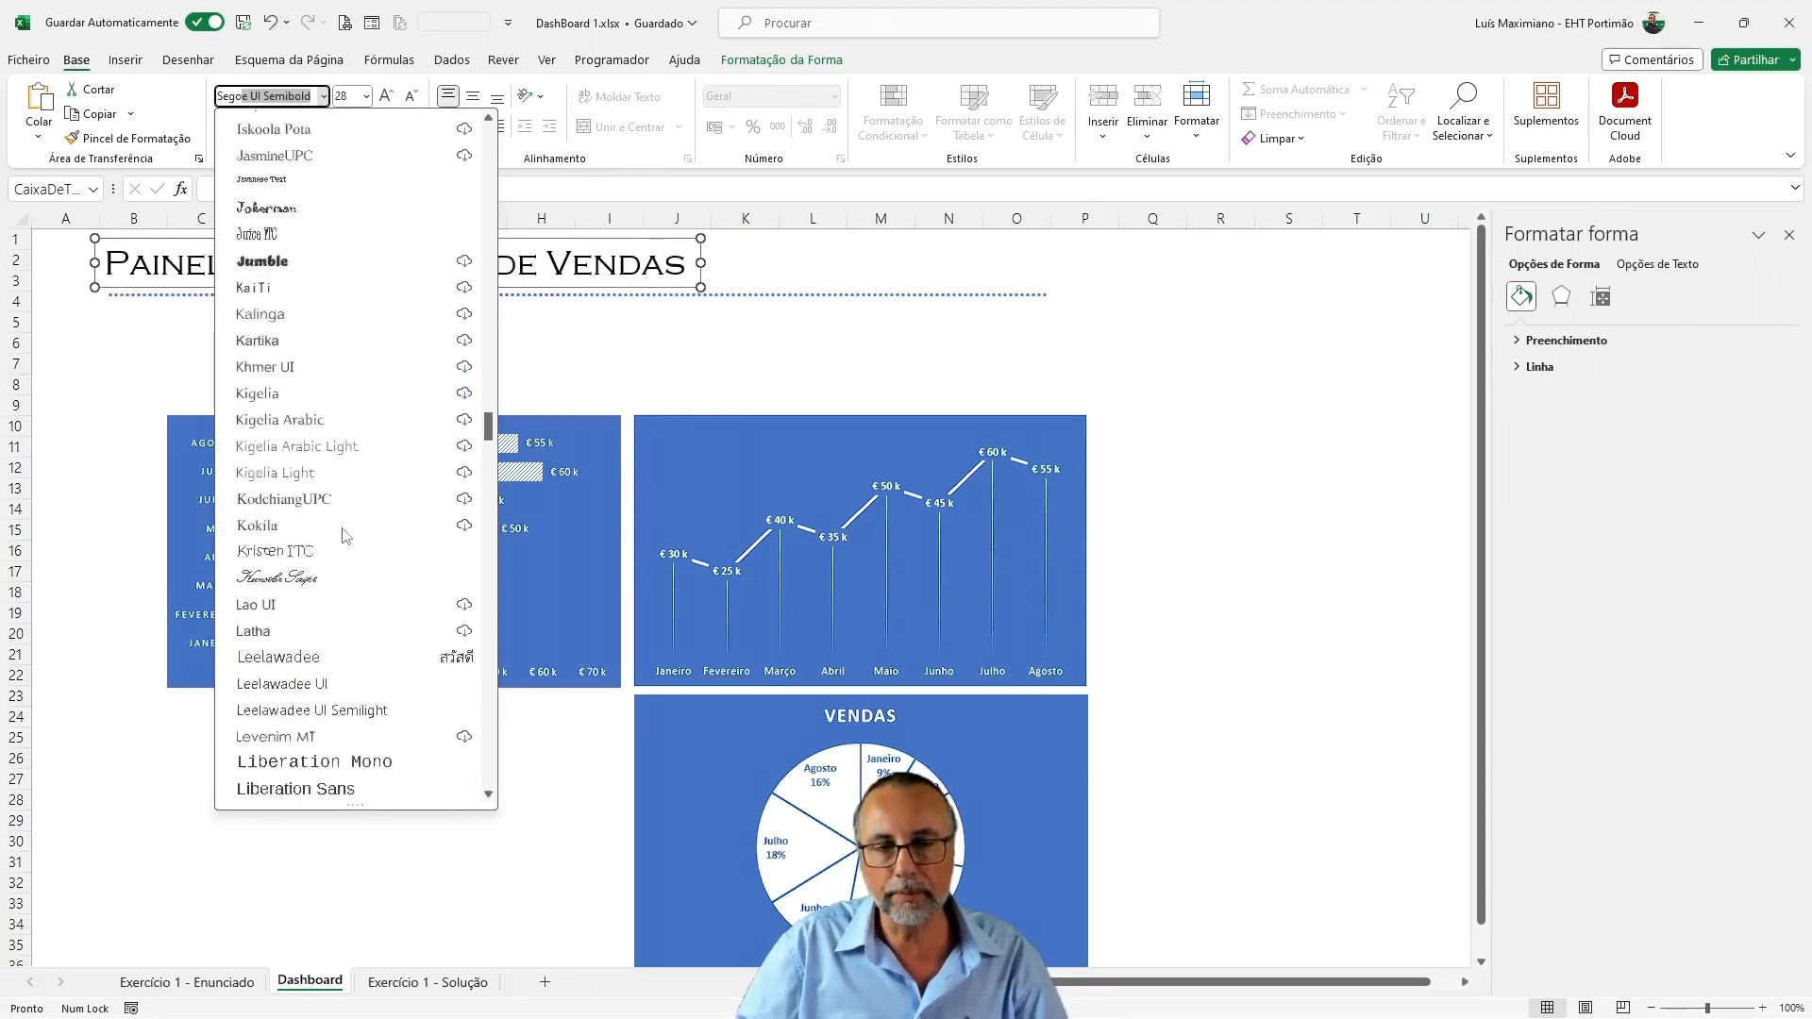
{"action": "scroll", "coordinate": [344, 536], "scroll_direction": "down", "scroll_amount": 15}
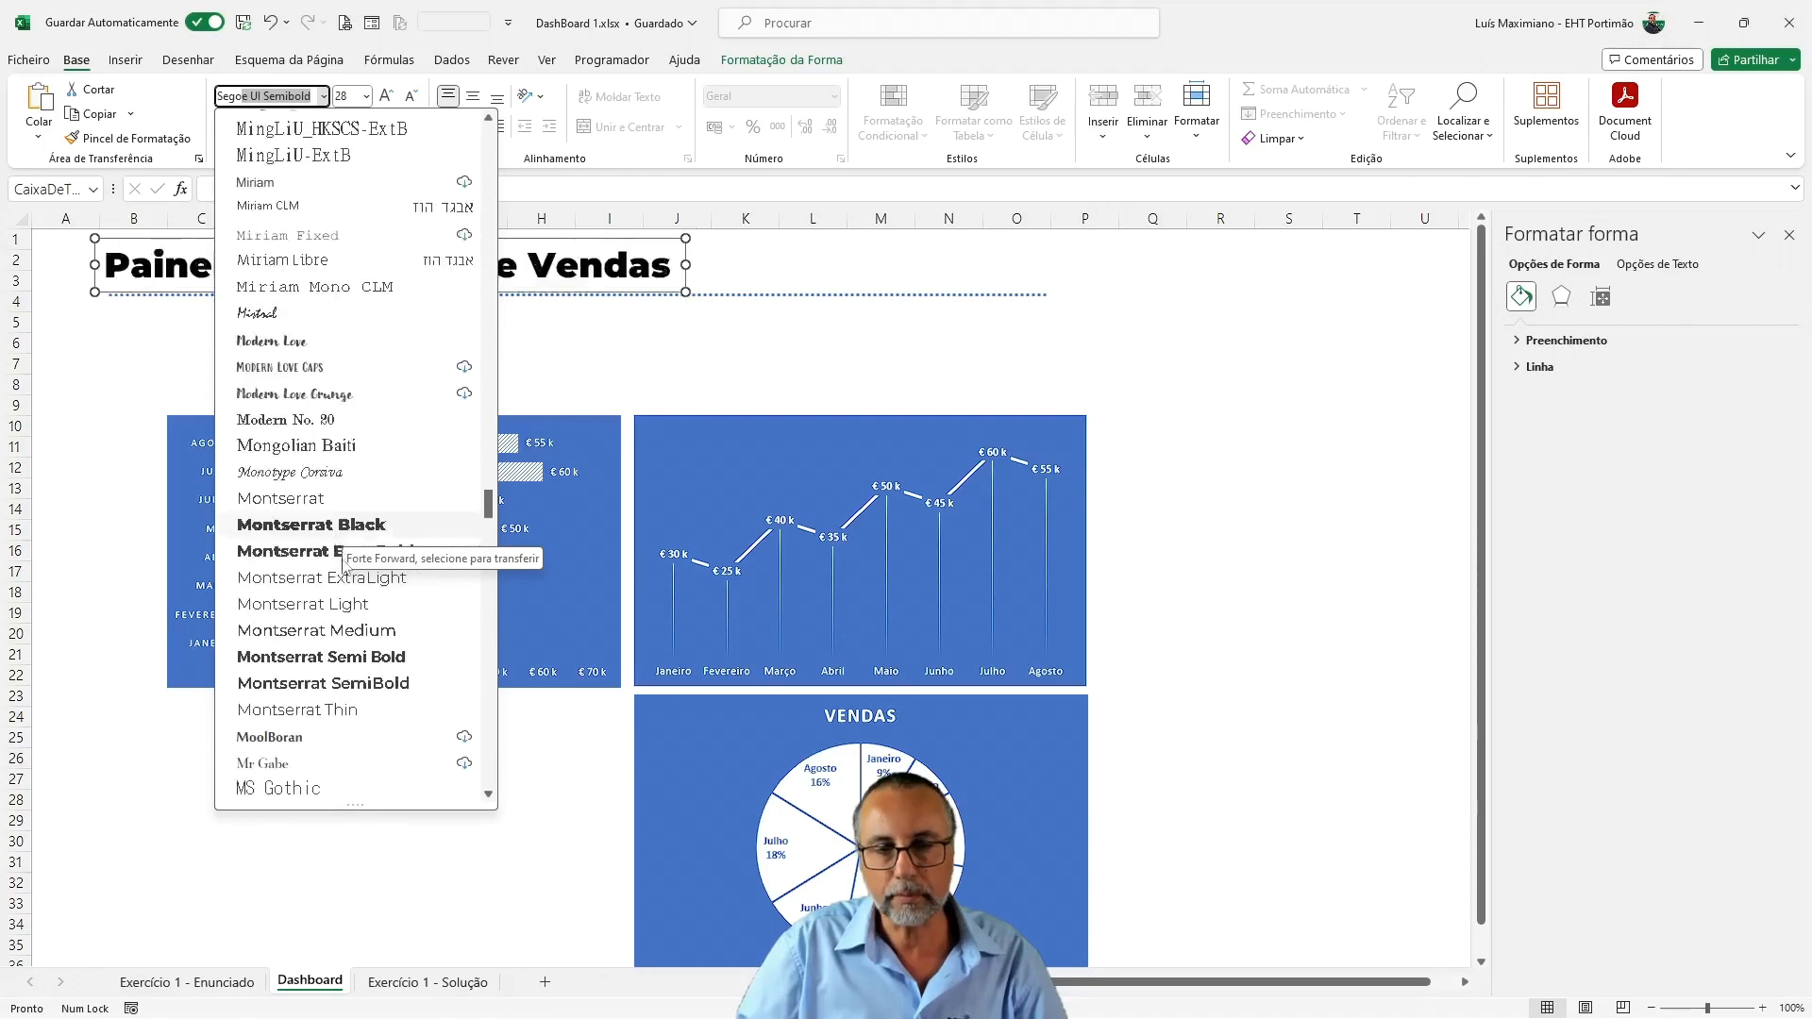
{"action": "scroll", "coordinate": [367, 651], "scroll_direction": "down", "scroll_amount": 15}
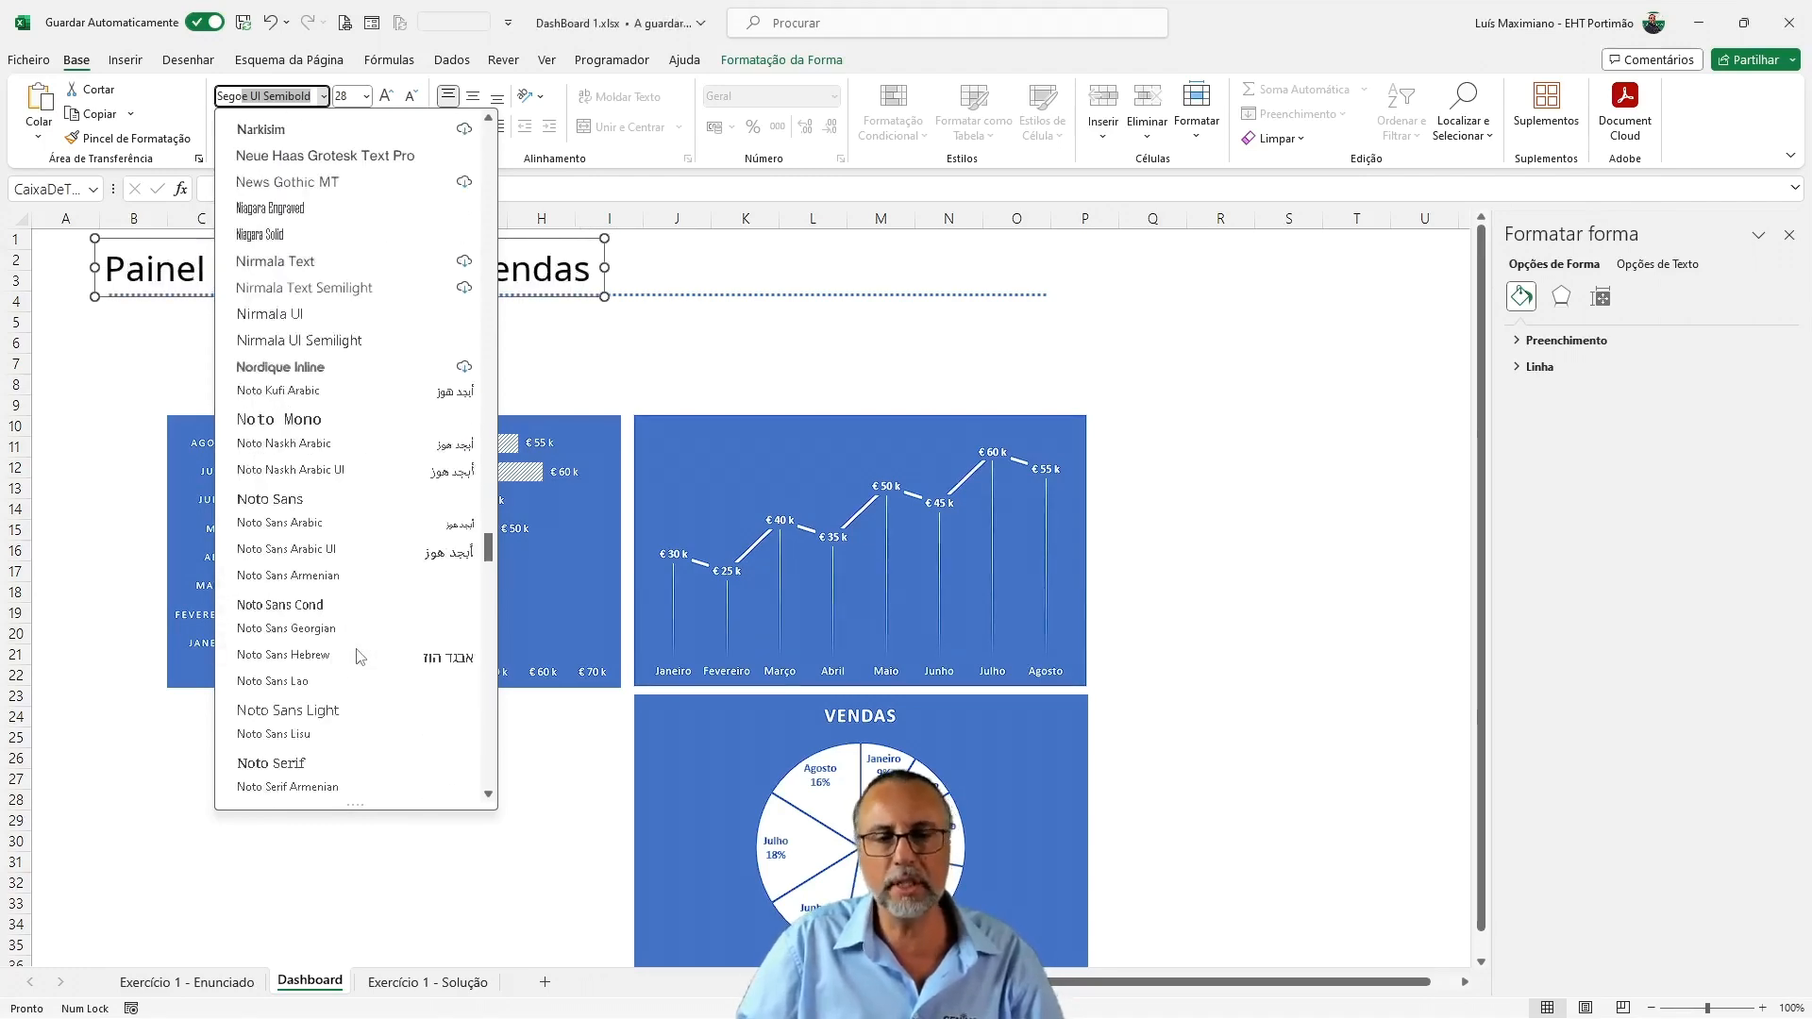
{"action": "scroll", "coordinate": [361, 656], "scroll_direction": "down", "scroll_amount": 15}
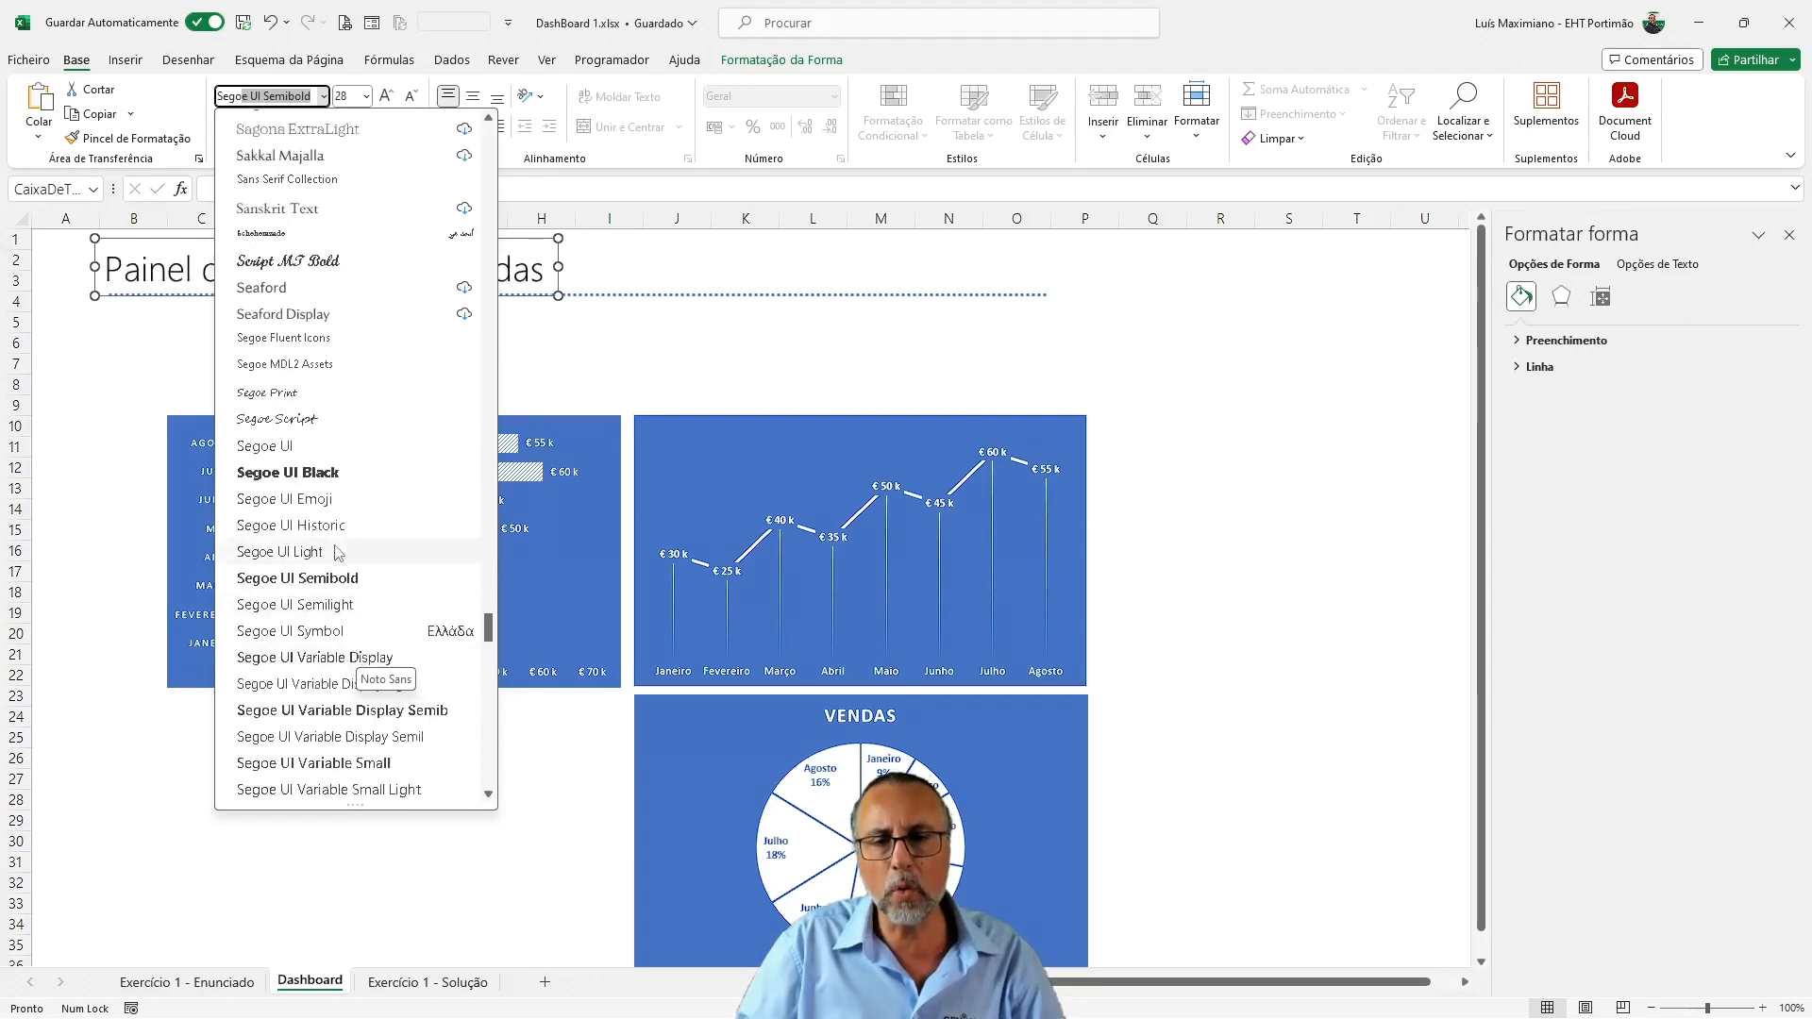
{"action": "left_click", "coordinate": [345, 604]}
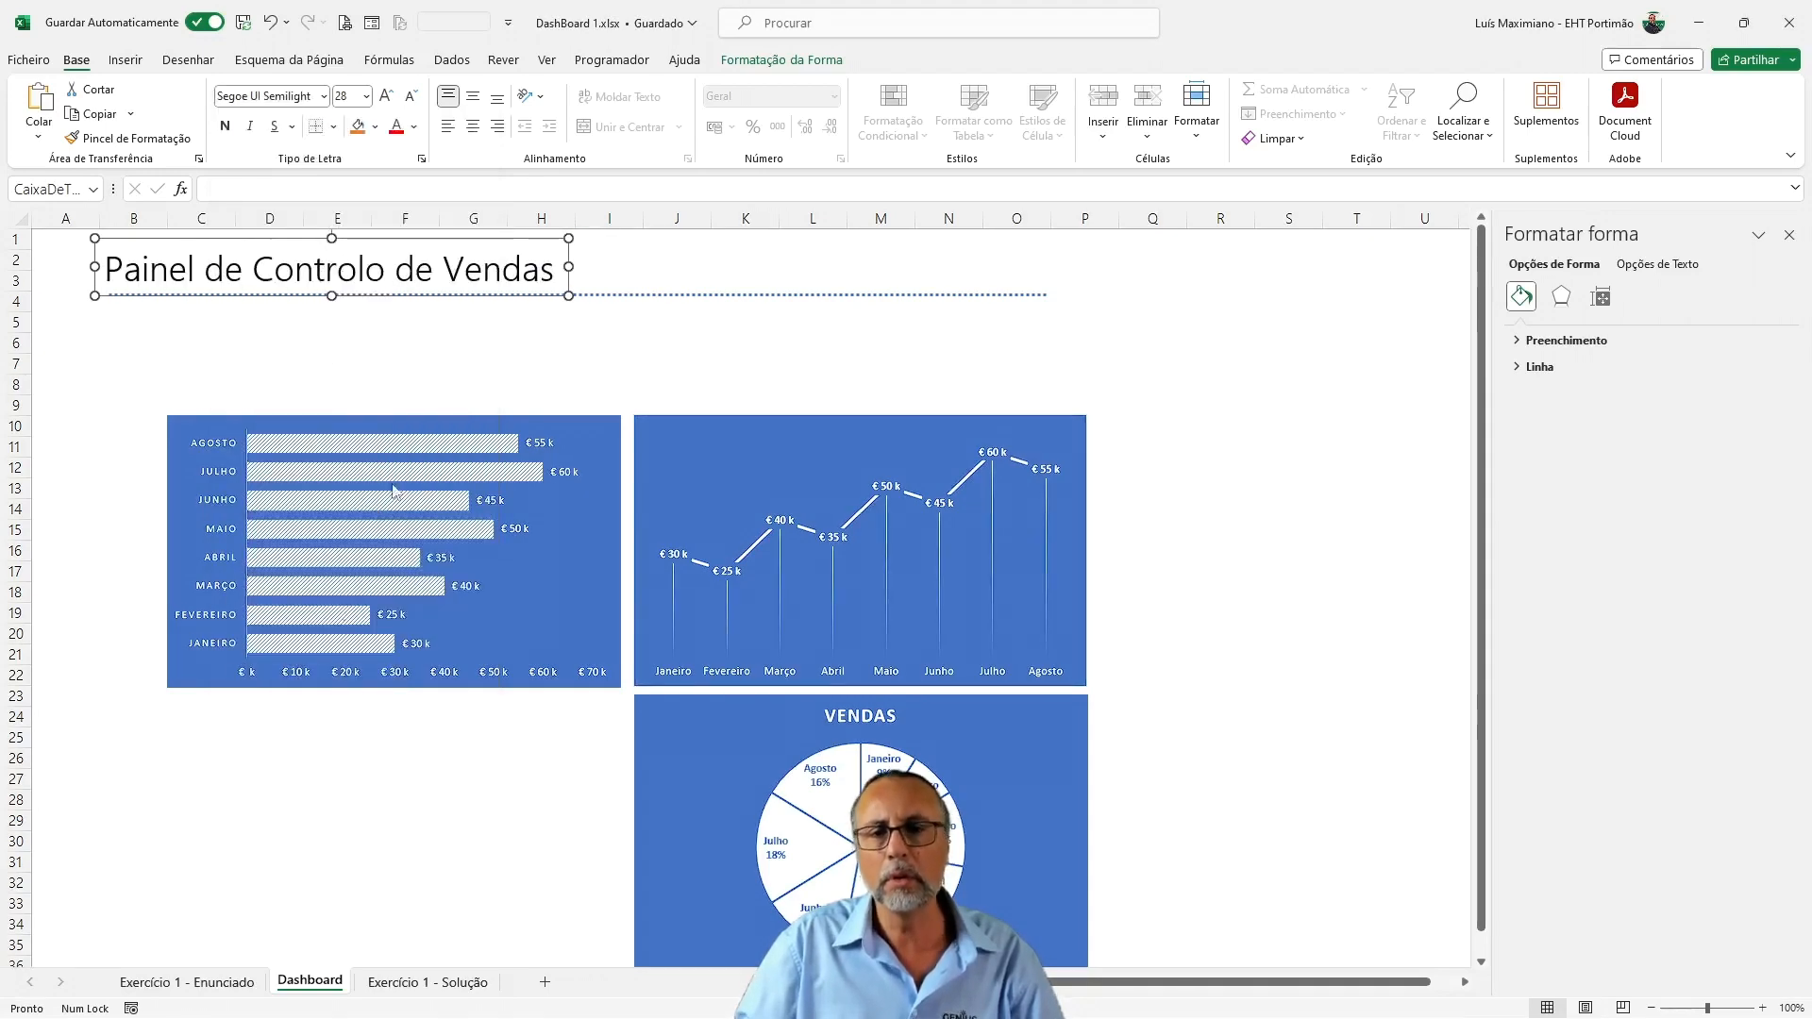
{"action": "left_click", "coordinate": [385, 97]}
{"action": "left_click_drag", "start_coordinate": [632, 251], "coordinate": [636, 241]}
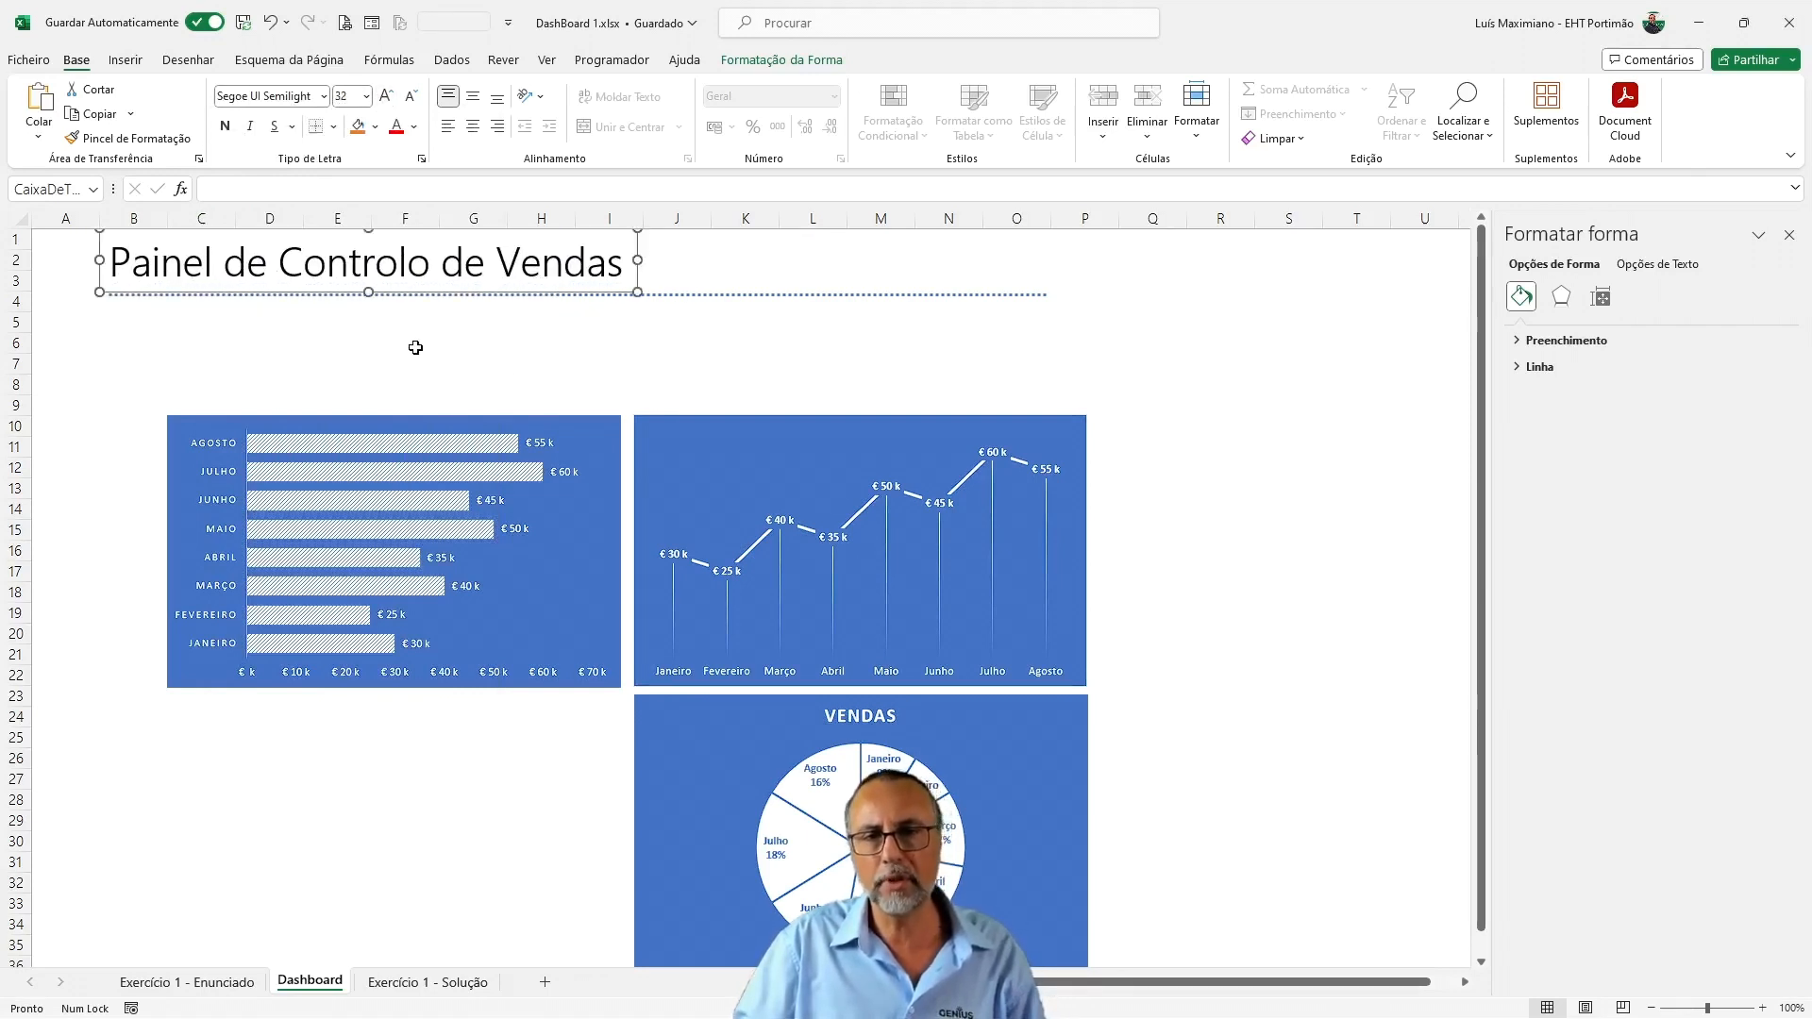
Move the bar chart up and left so it starts in column B at row 9, and select the line chart
{"action": "left_click_drag", "start_coordinate": [196, 423], "coordinate": [147, 404]}
{"action": "left_click", "coordinate": [660, 415]}
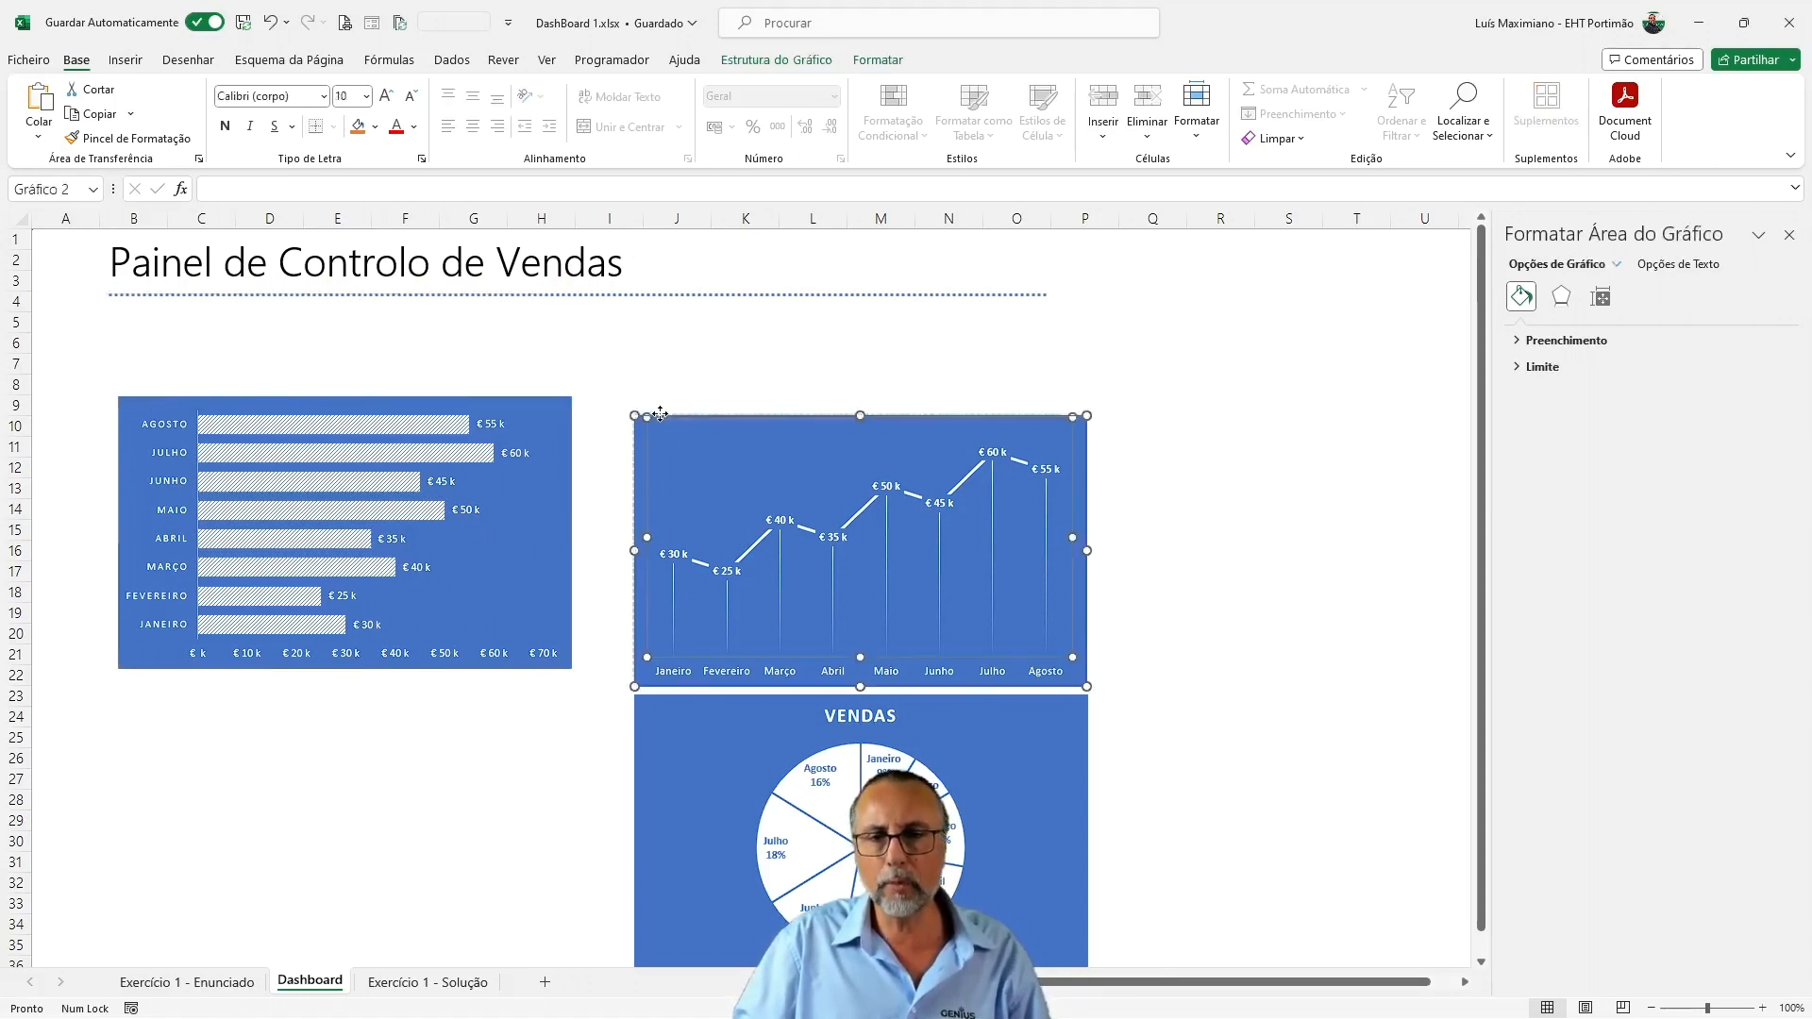
{"action": "left_click", "coordinate": [661, 426]}
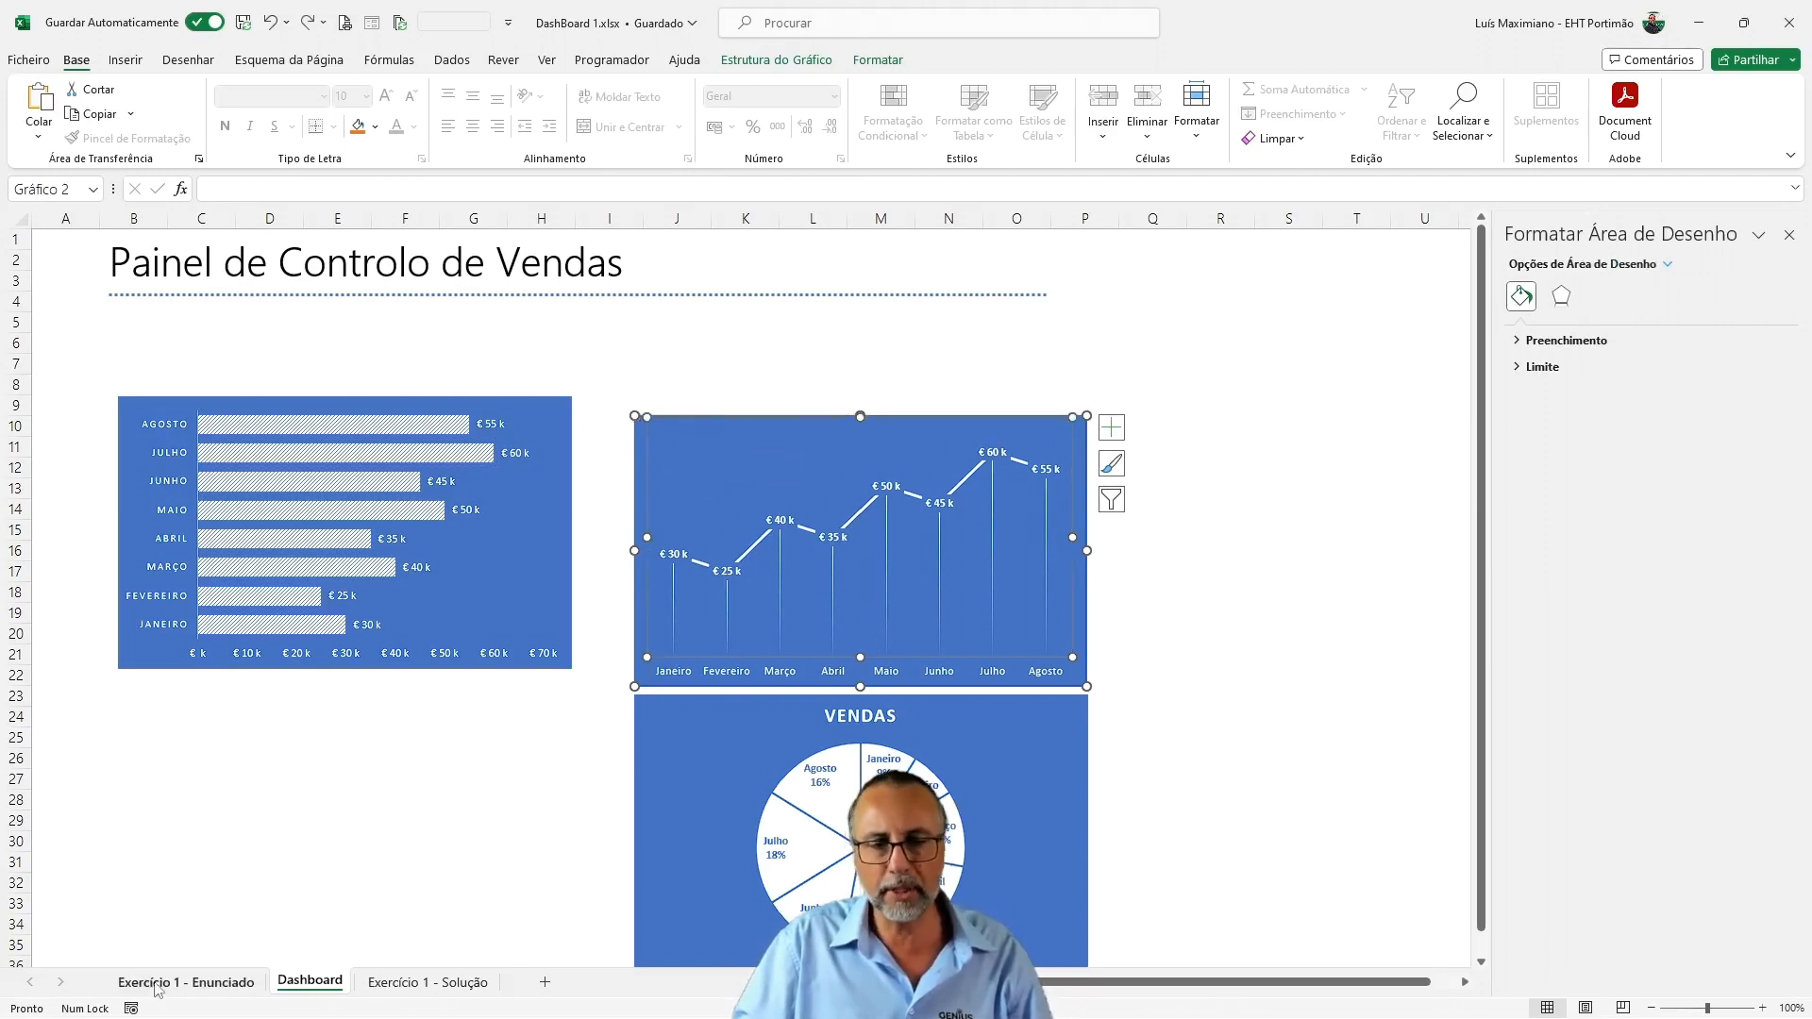
Paste the bar, line and pie charts into the Exercício 1 - Enunciado sheet and move them up beside the data table
{"action": "left_click", "coordinate": [541, 526], "text": "ctrl"}
{"action": "left_click", "coordinate": [638, 747], "text": "ctrl"}
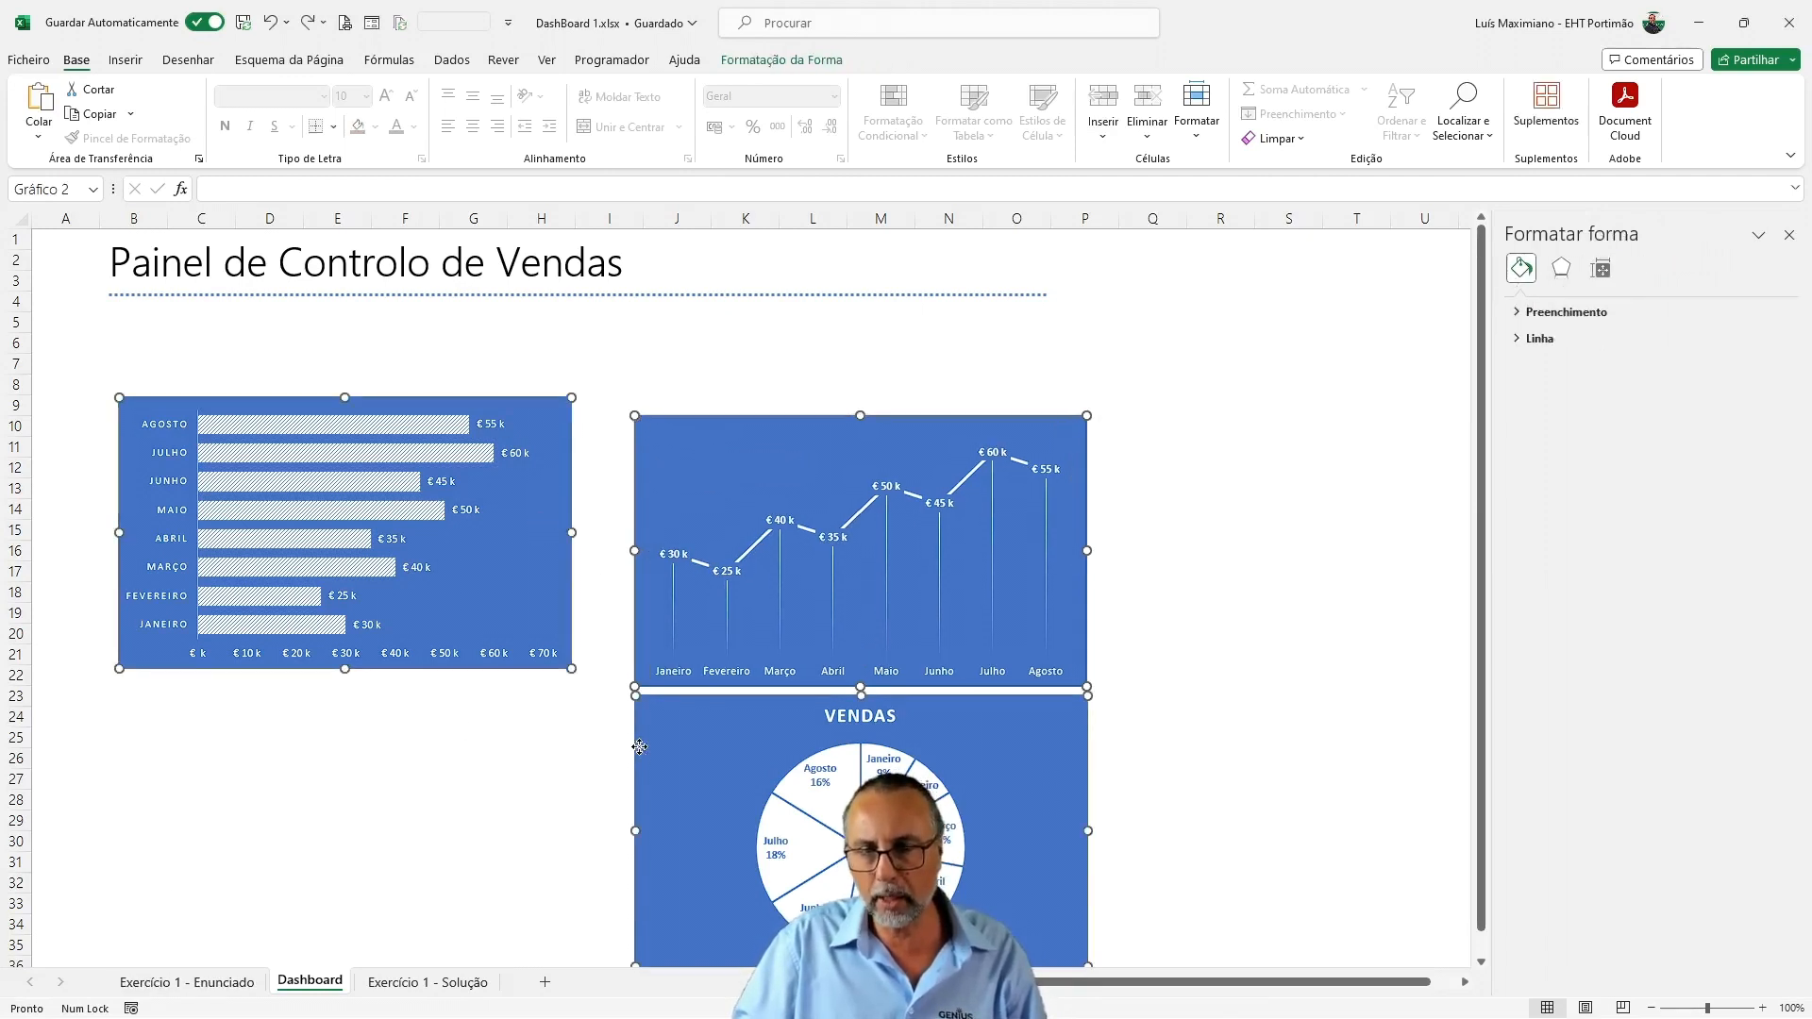
{"action": "left_click", "coordinate": [190, 982]}
{"action": "left_click", "coordinate": [361, 772]}
{"action": "key", "text": "ctrl+v"}
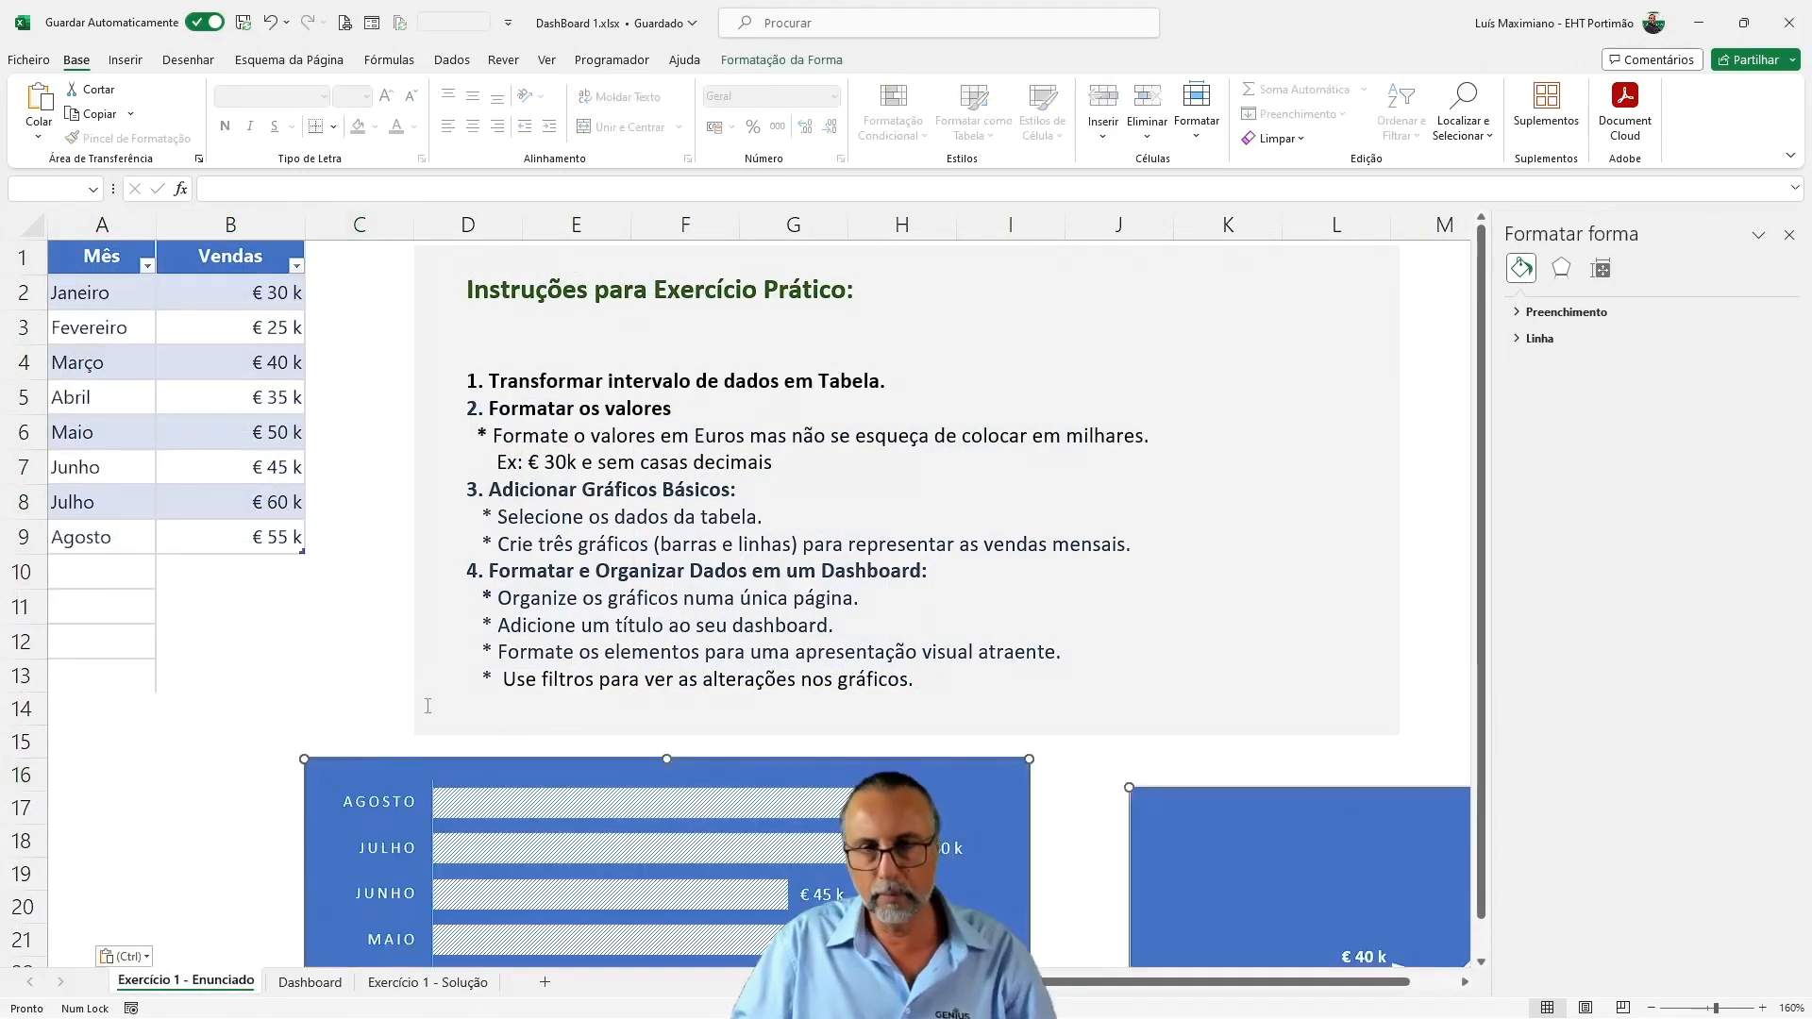
{"action": "left_click_drag", "start_coordinate": [531, 765], "coordinate": [597, 406]}
{"action": "left_click", "coordinate": [283, 675]}
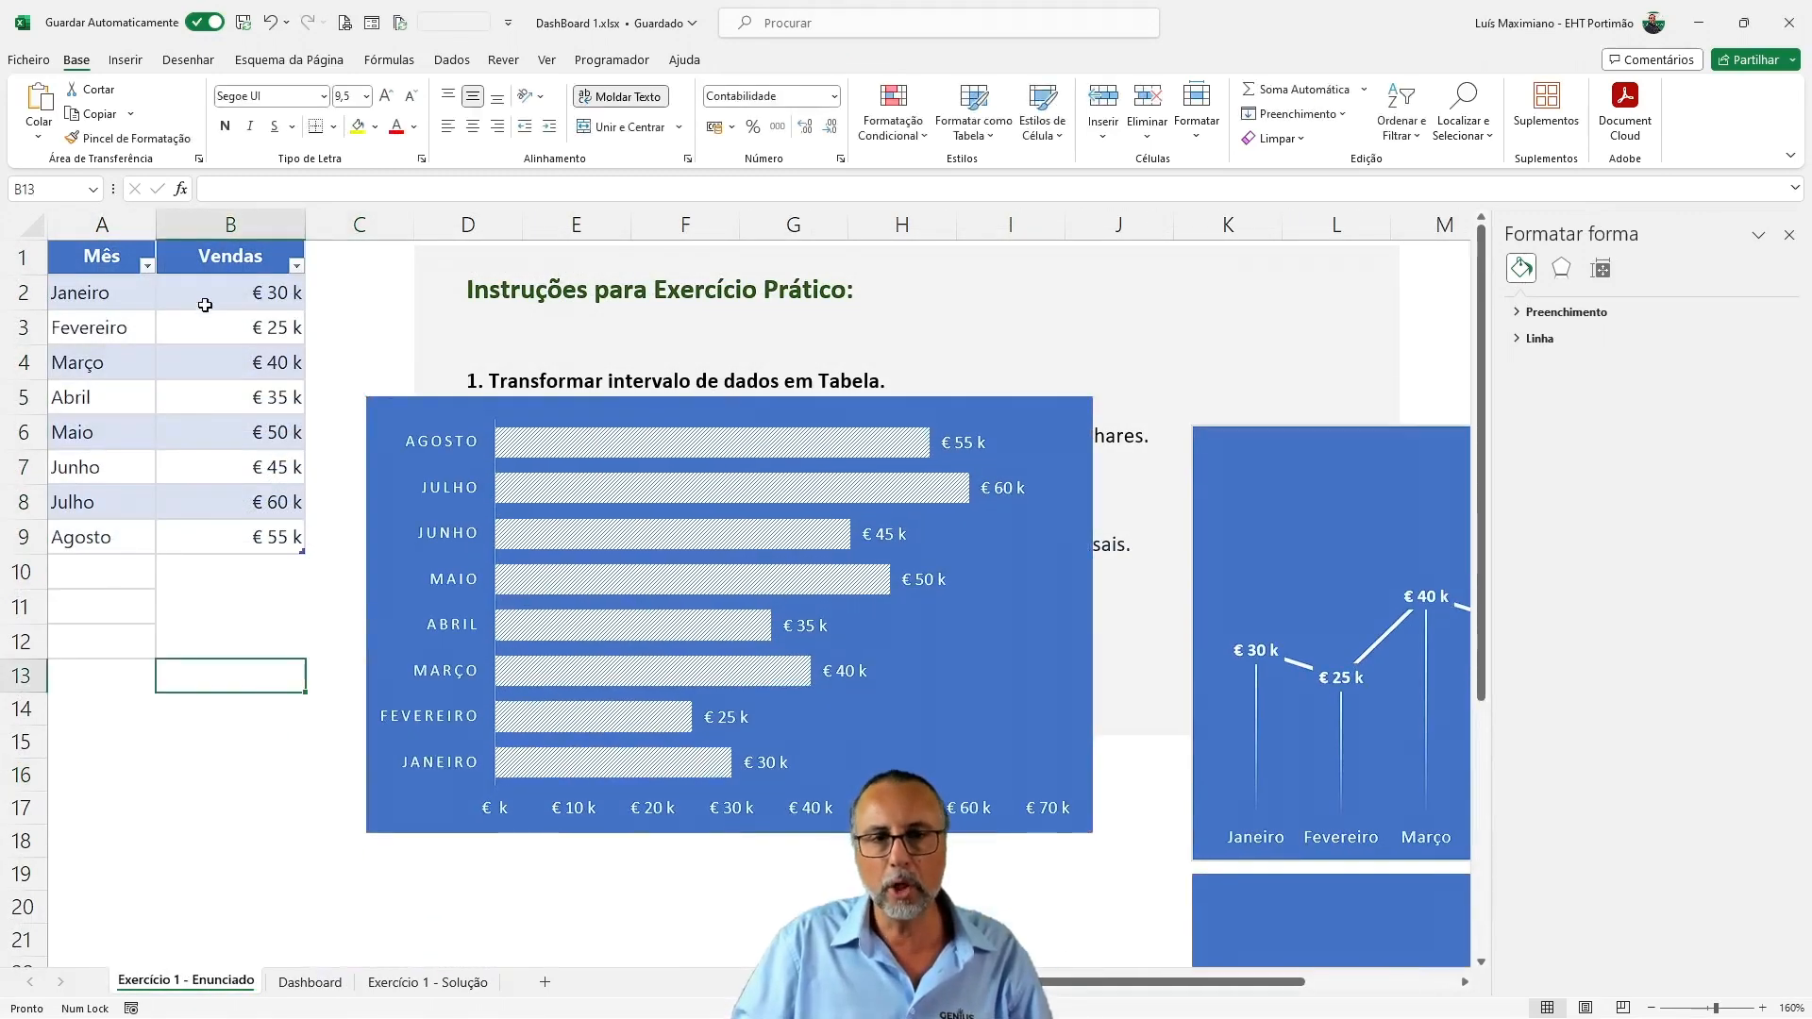
Filter the table's Mês column to show only Junho, Julho and Agosto
{"action": "left_click", "coordinate": [146, 268]}
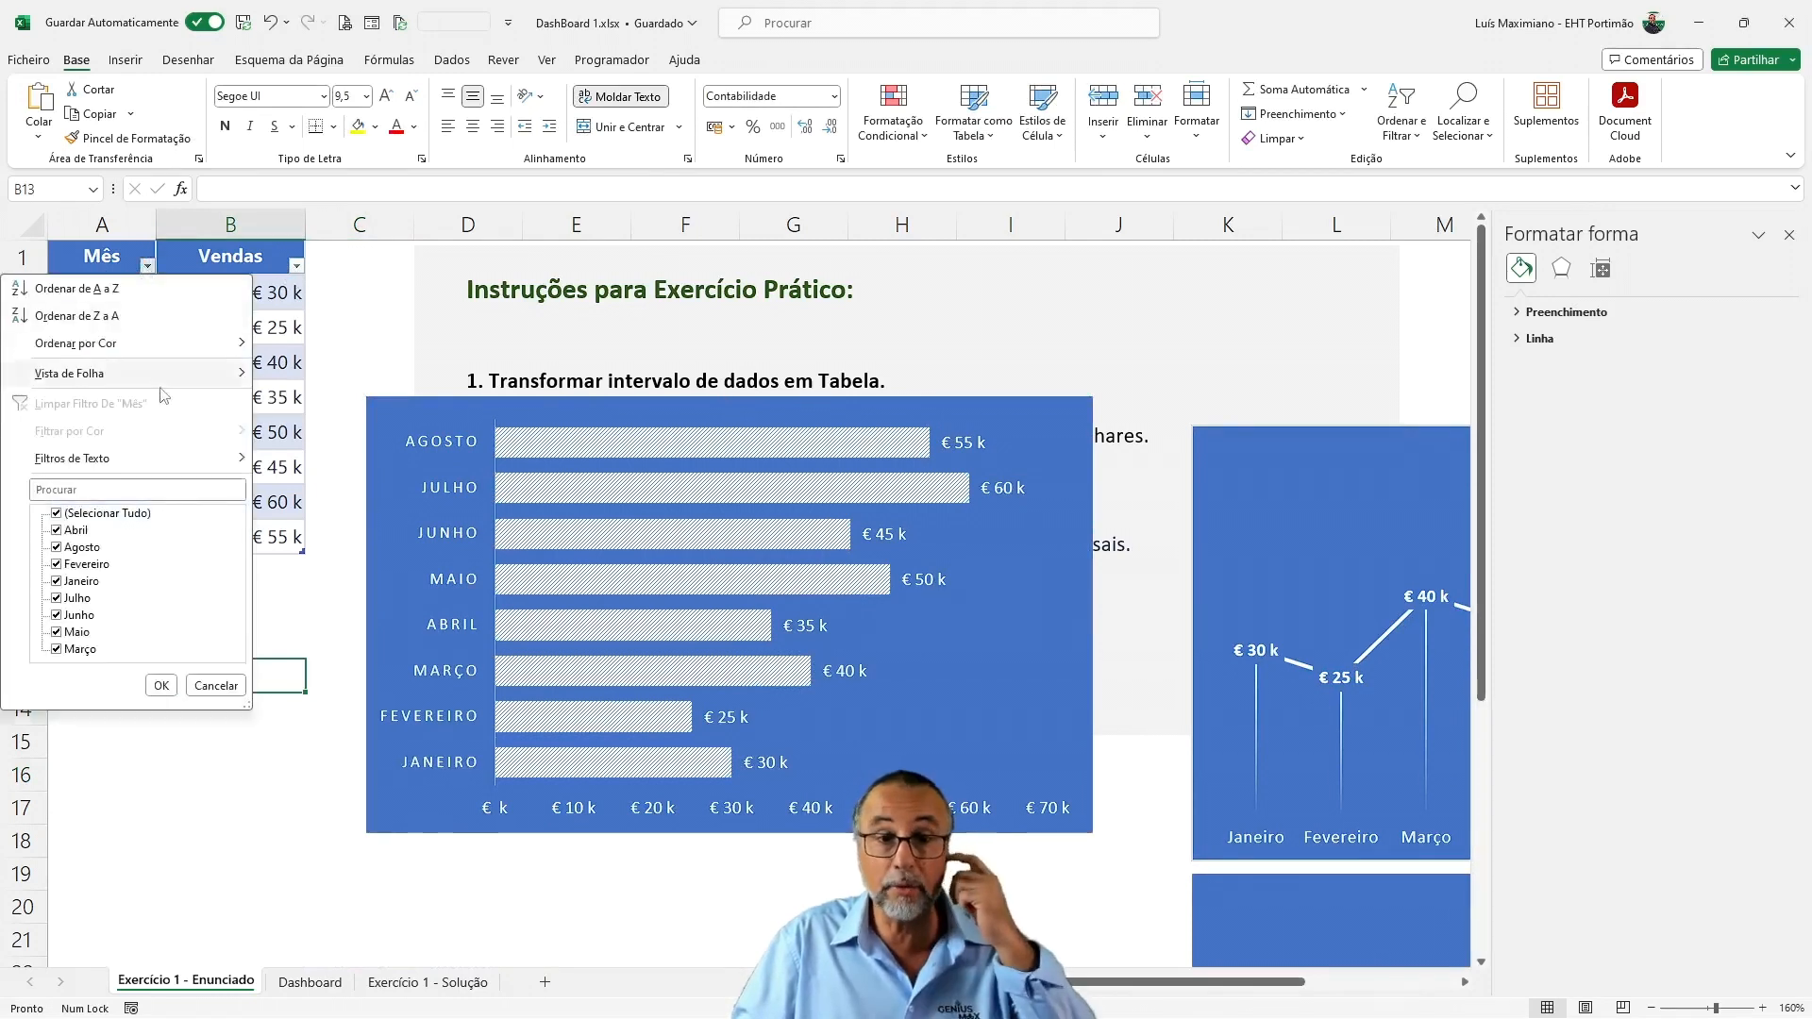
{"action": "left_click", "coordinate": [57, 531]}
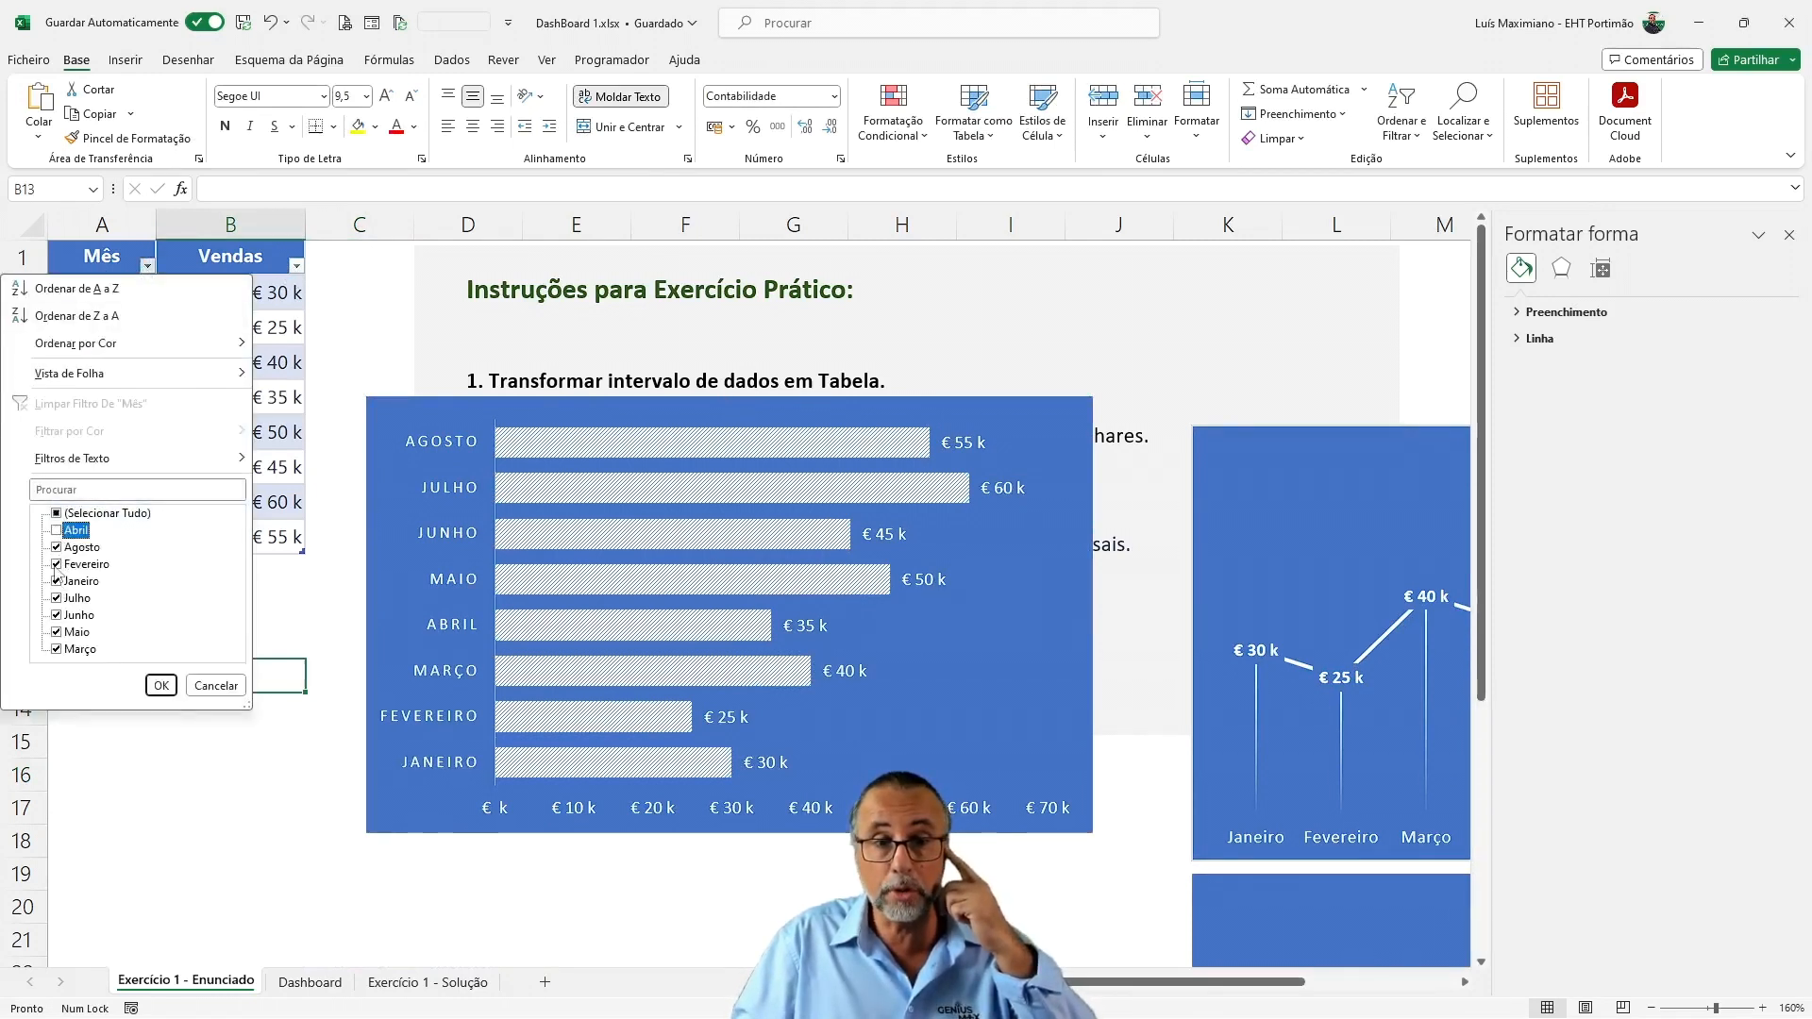
{"action": "left_click", "coordinate": [56, 564]}
{"action": "left_click", "coordinate": [56, 580]}
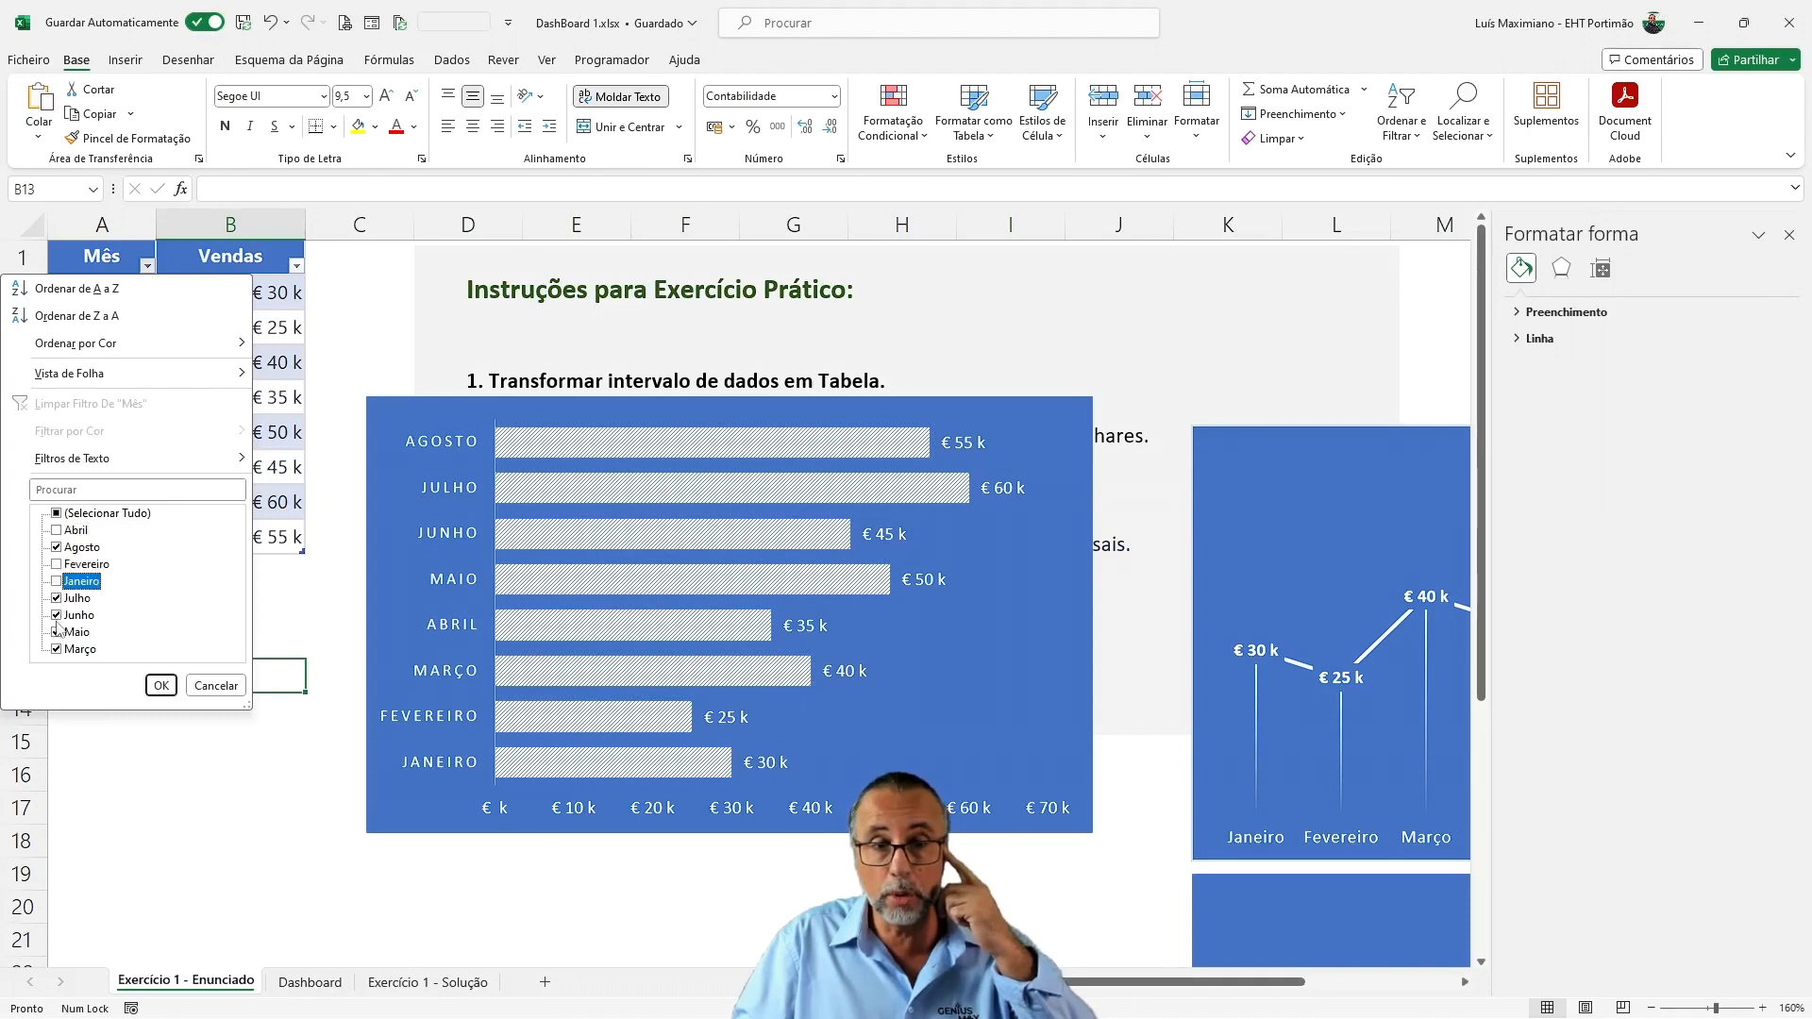
{"action": "left_click", "coordinate": [57, 632]}
{"action": "left_click", "coordinate": [57, 649]}
{"action": "left_click", "coordinate": [158, 686]}
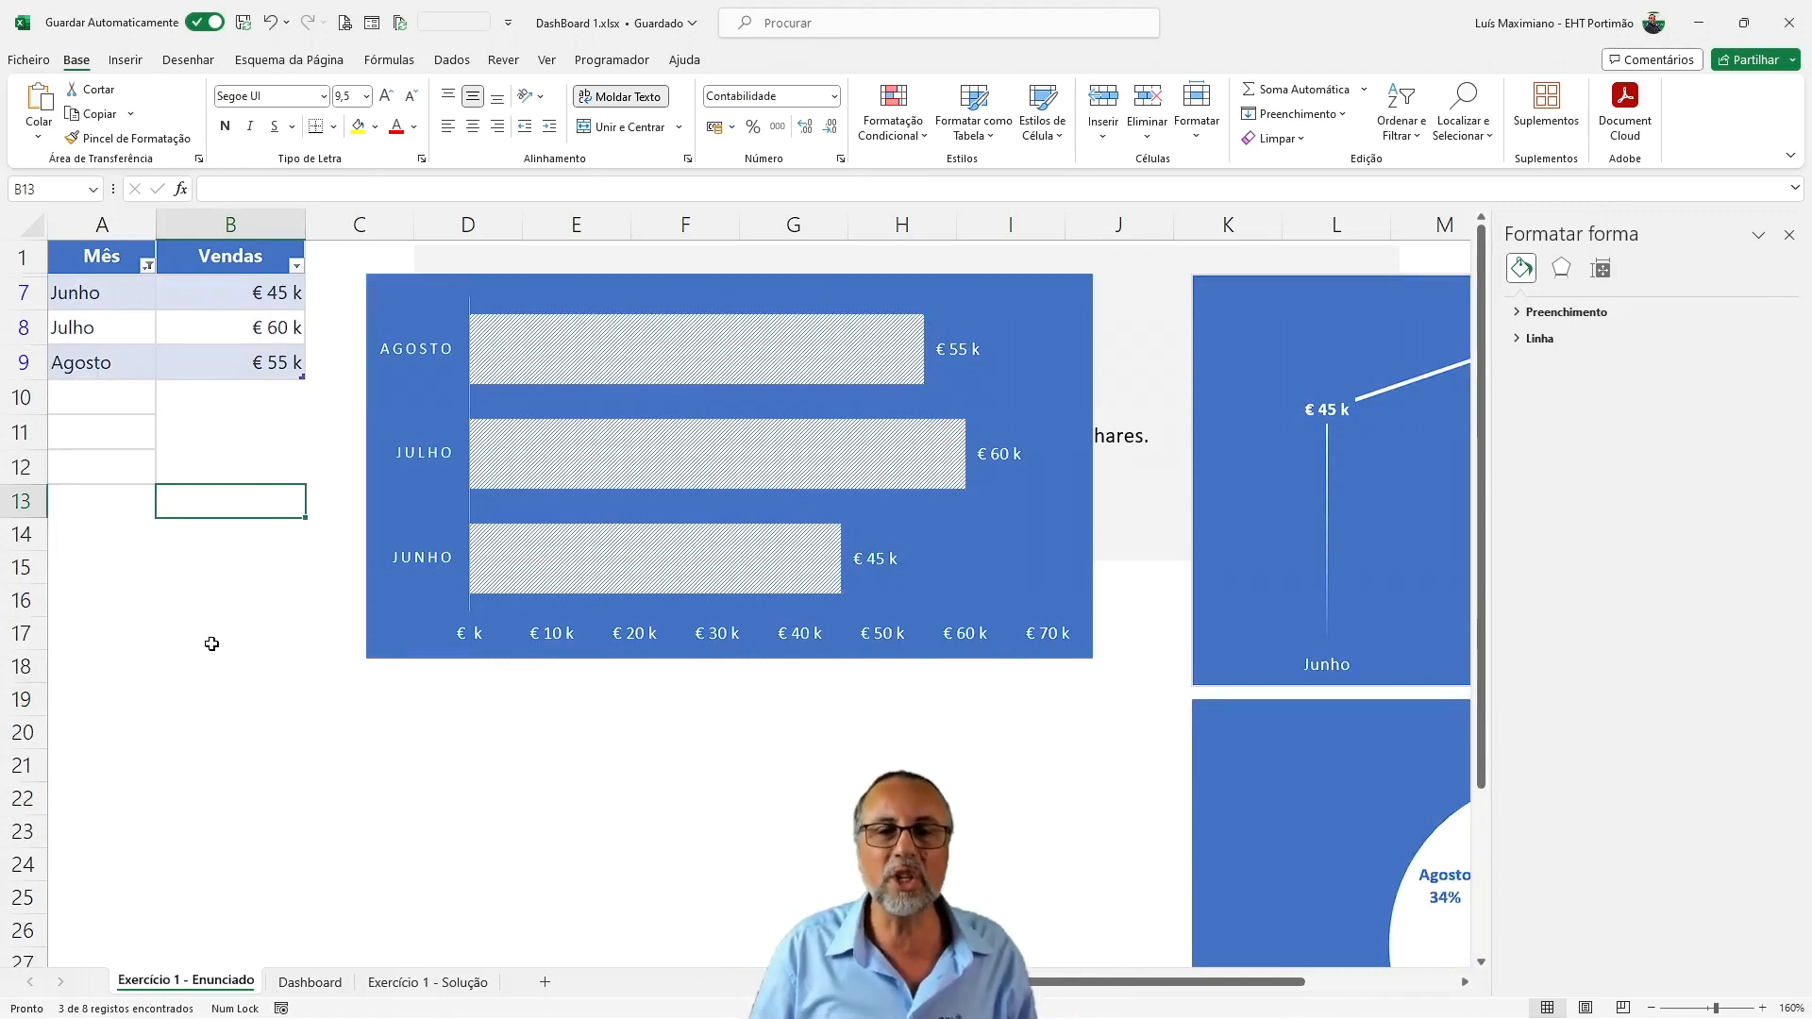
Check how the charts respond to the month filter, and undo that filter
{"action": "scroll", "coordinate": [978, 651], "scroll_direction": "down", "scroll_amount": 1}
{"action": "scroll", "coordinate": [978, 651], "scroll_direction": "up", "scroll_amount": 1}
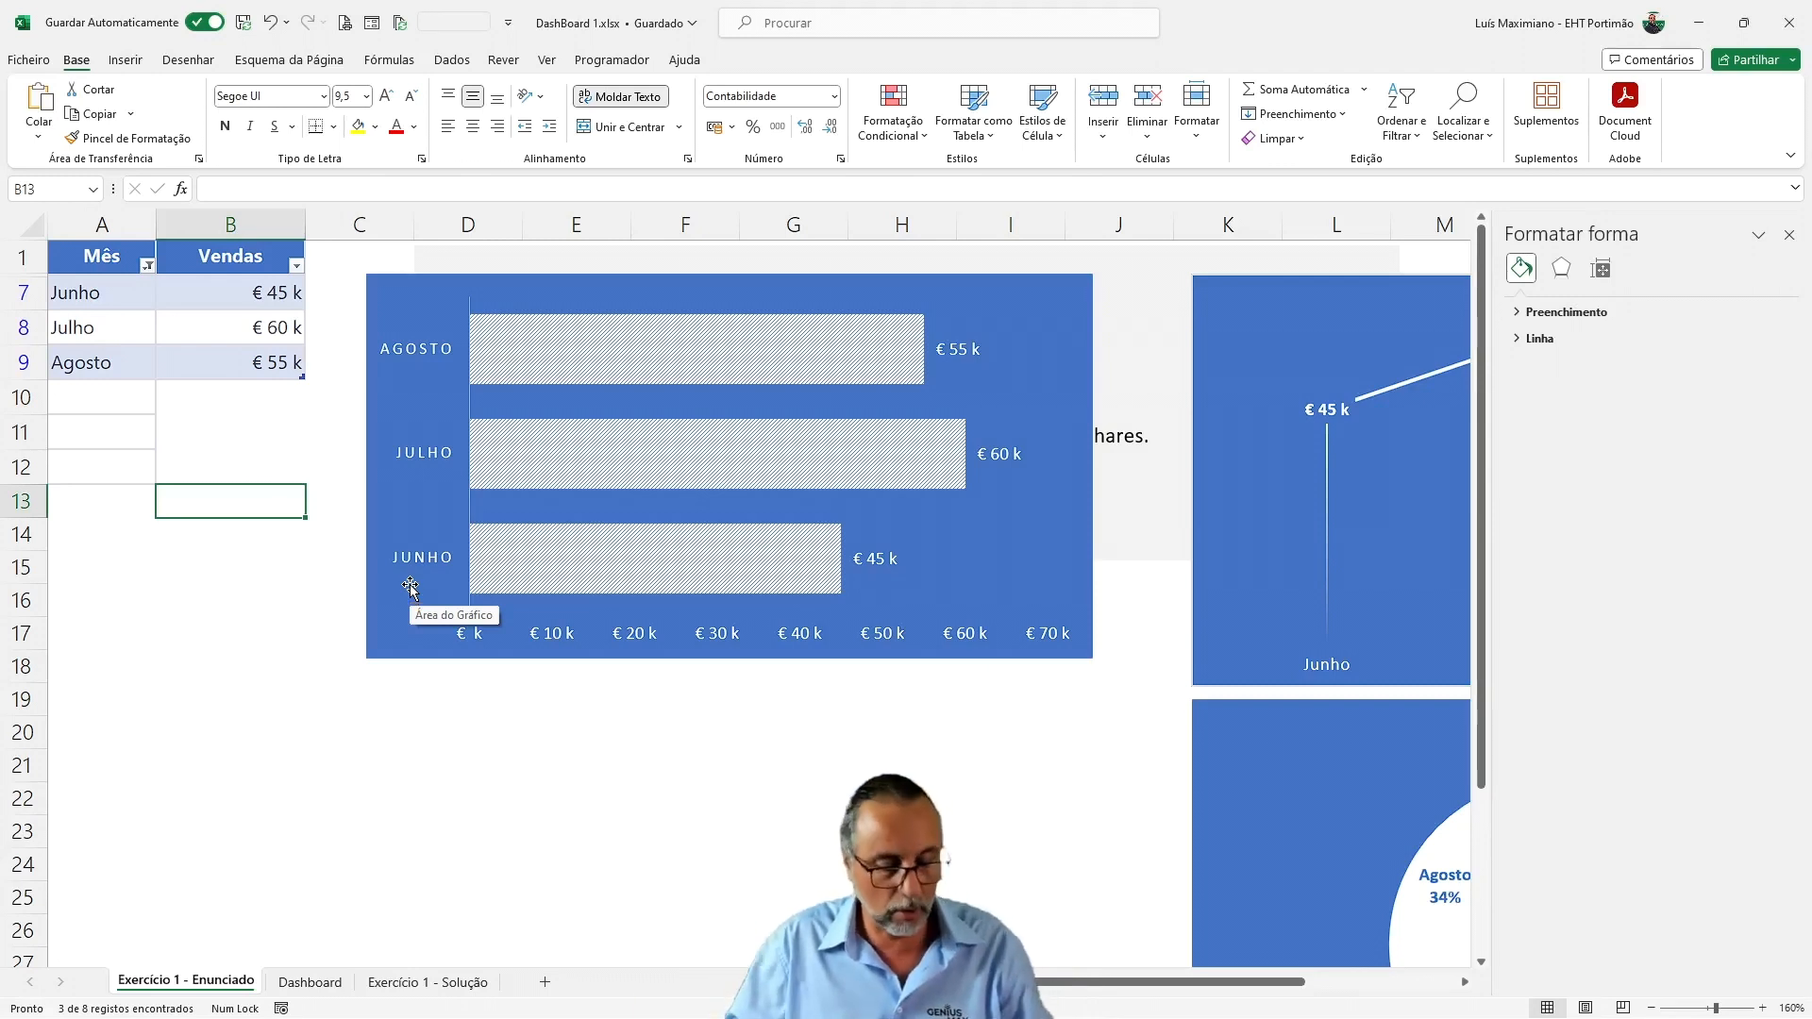
{"action": "key", "text": "ctrl+z"}
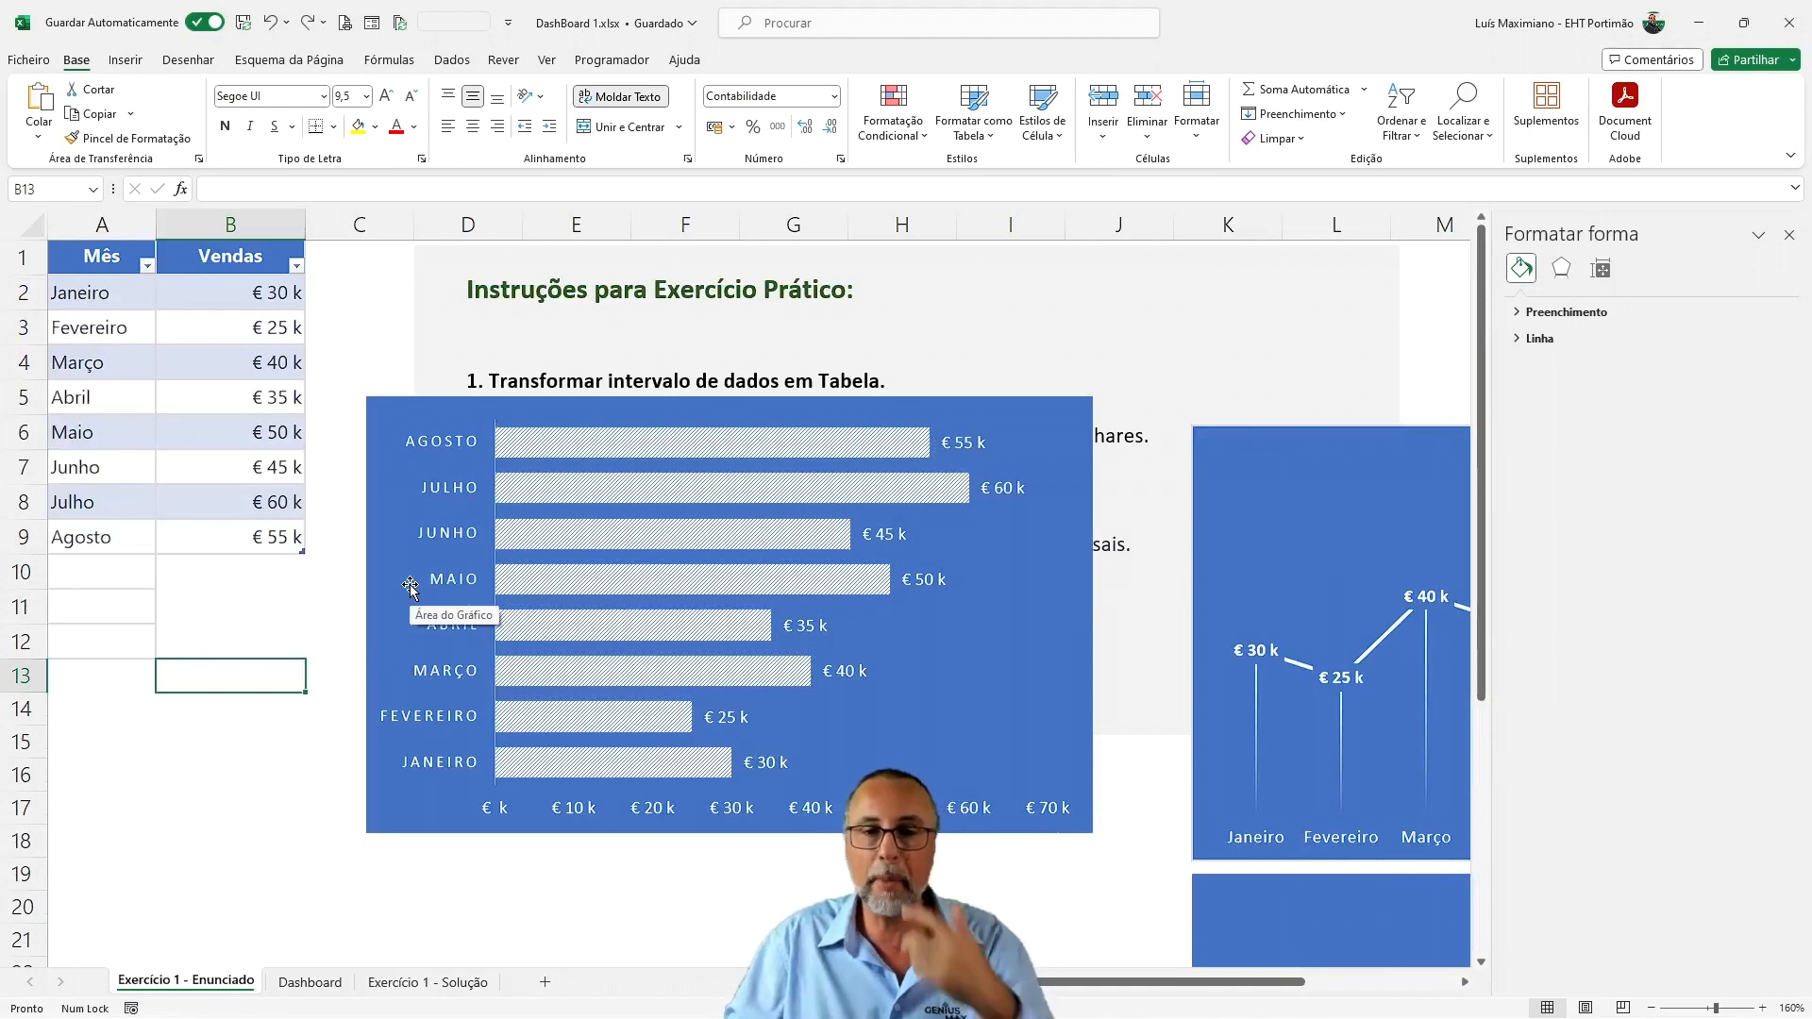
Set the three selected charts so that they neither move nor resize with the cells
{"action": "left_click", "coordinate": [396, 415]}
{"action": "left_click", "coordinate": [1298, 476], "text": "ctrl"}
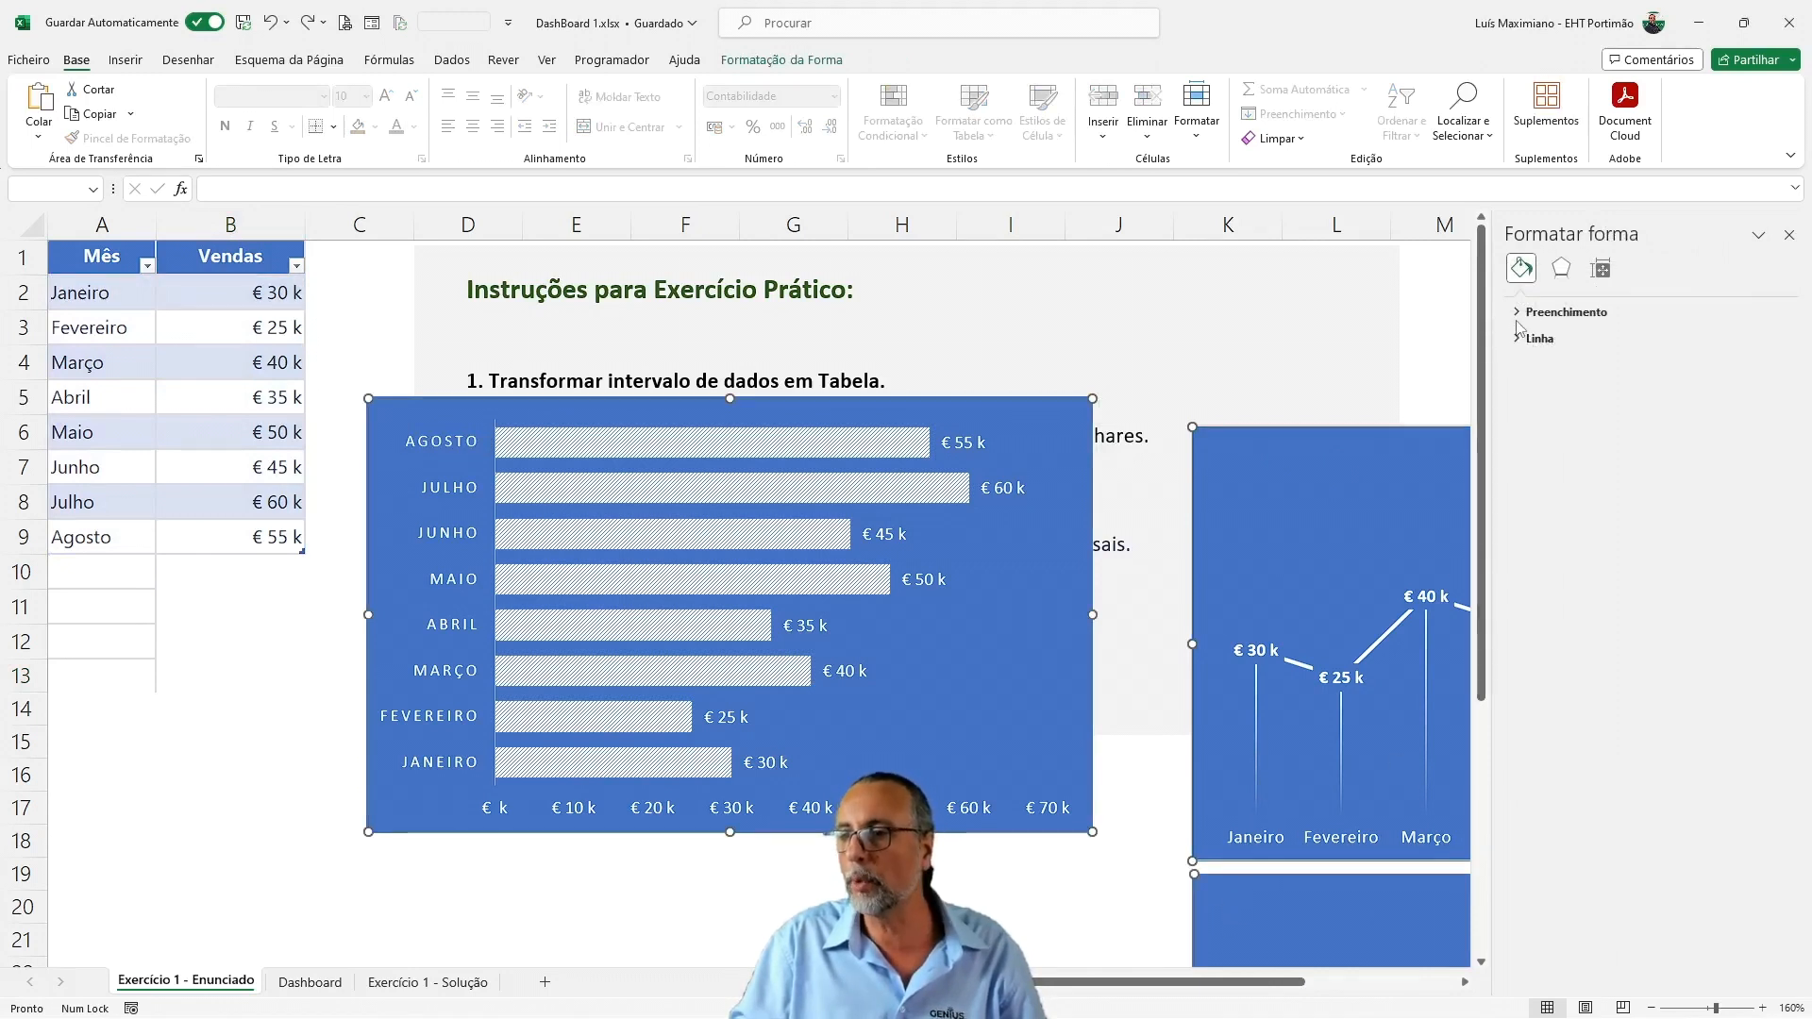
{"action": "right_click", "coordinate": [1206, 487]}
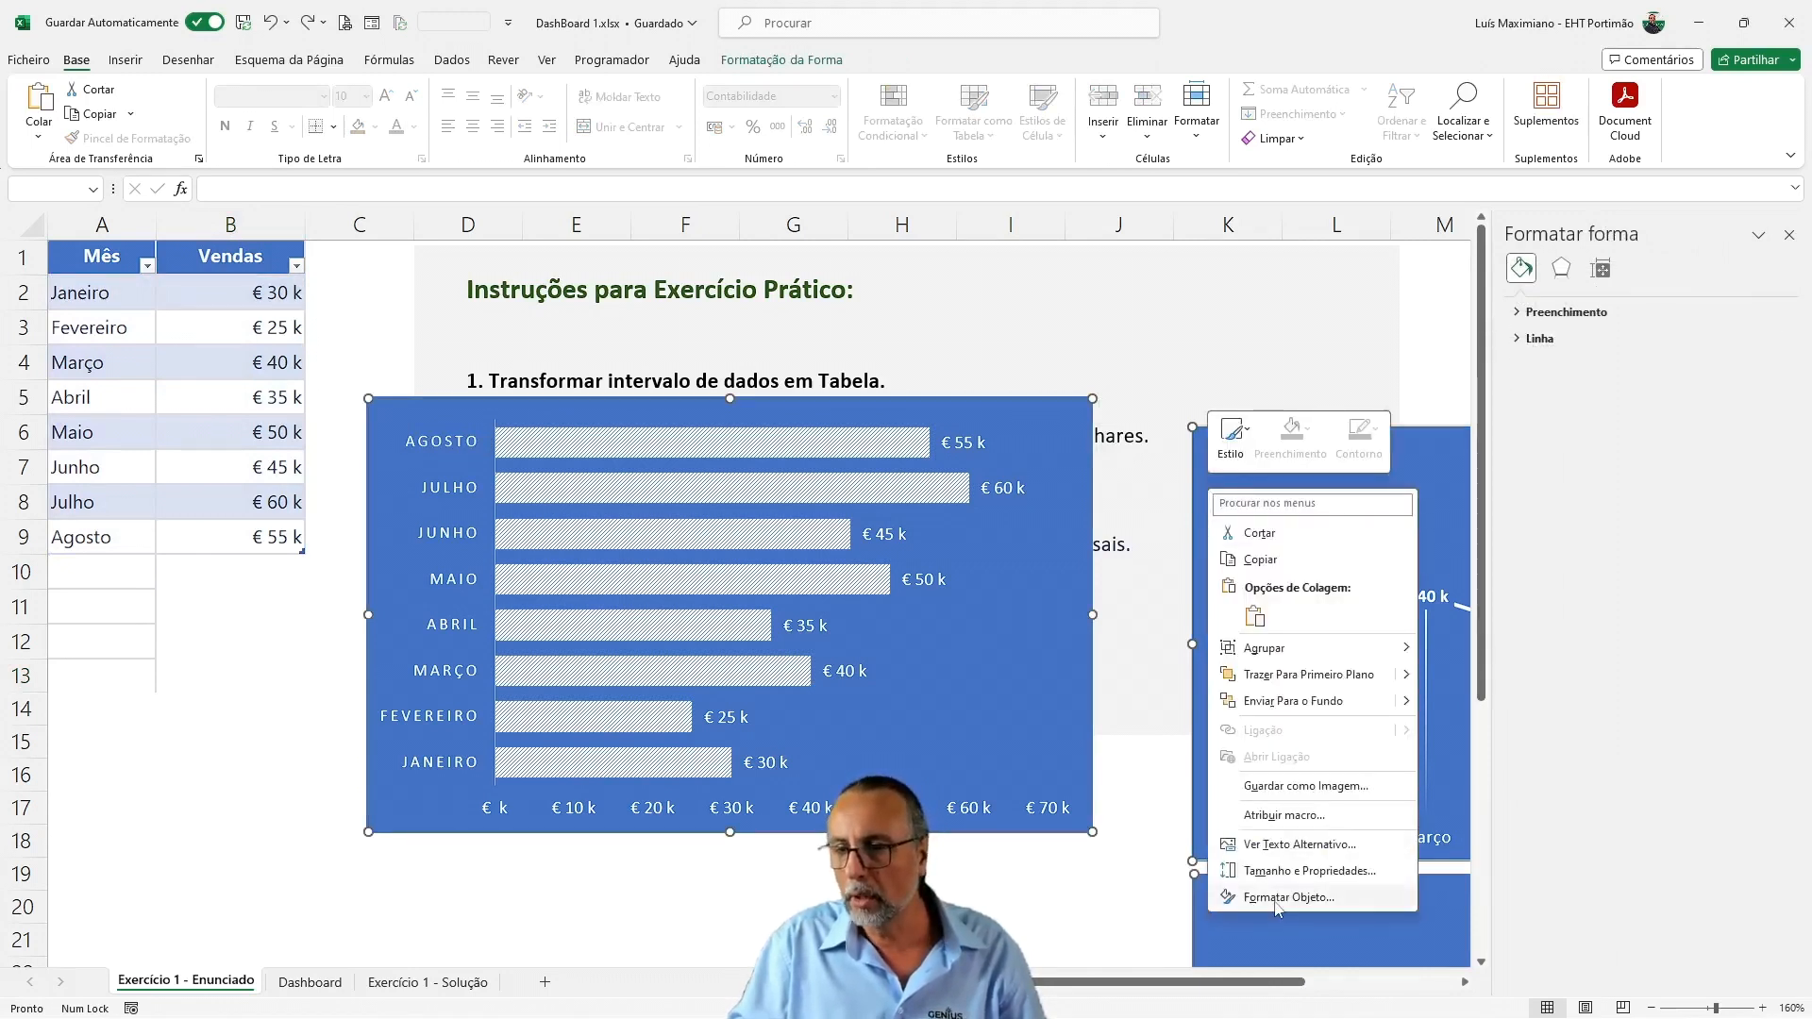
{"action": "left_click", "coordinate": [1282, 870]}
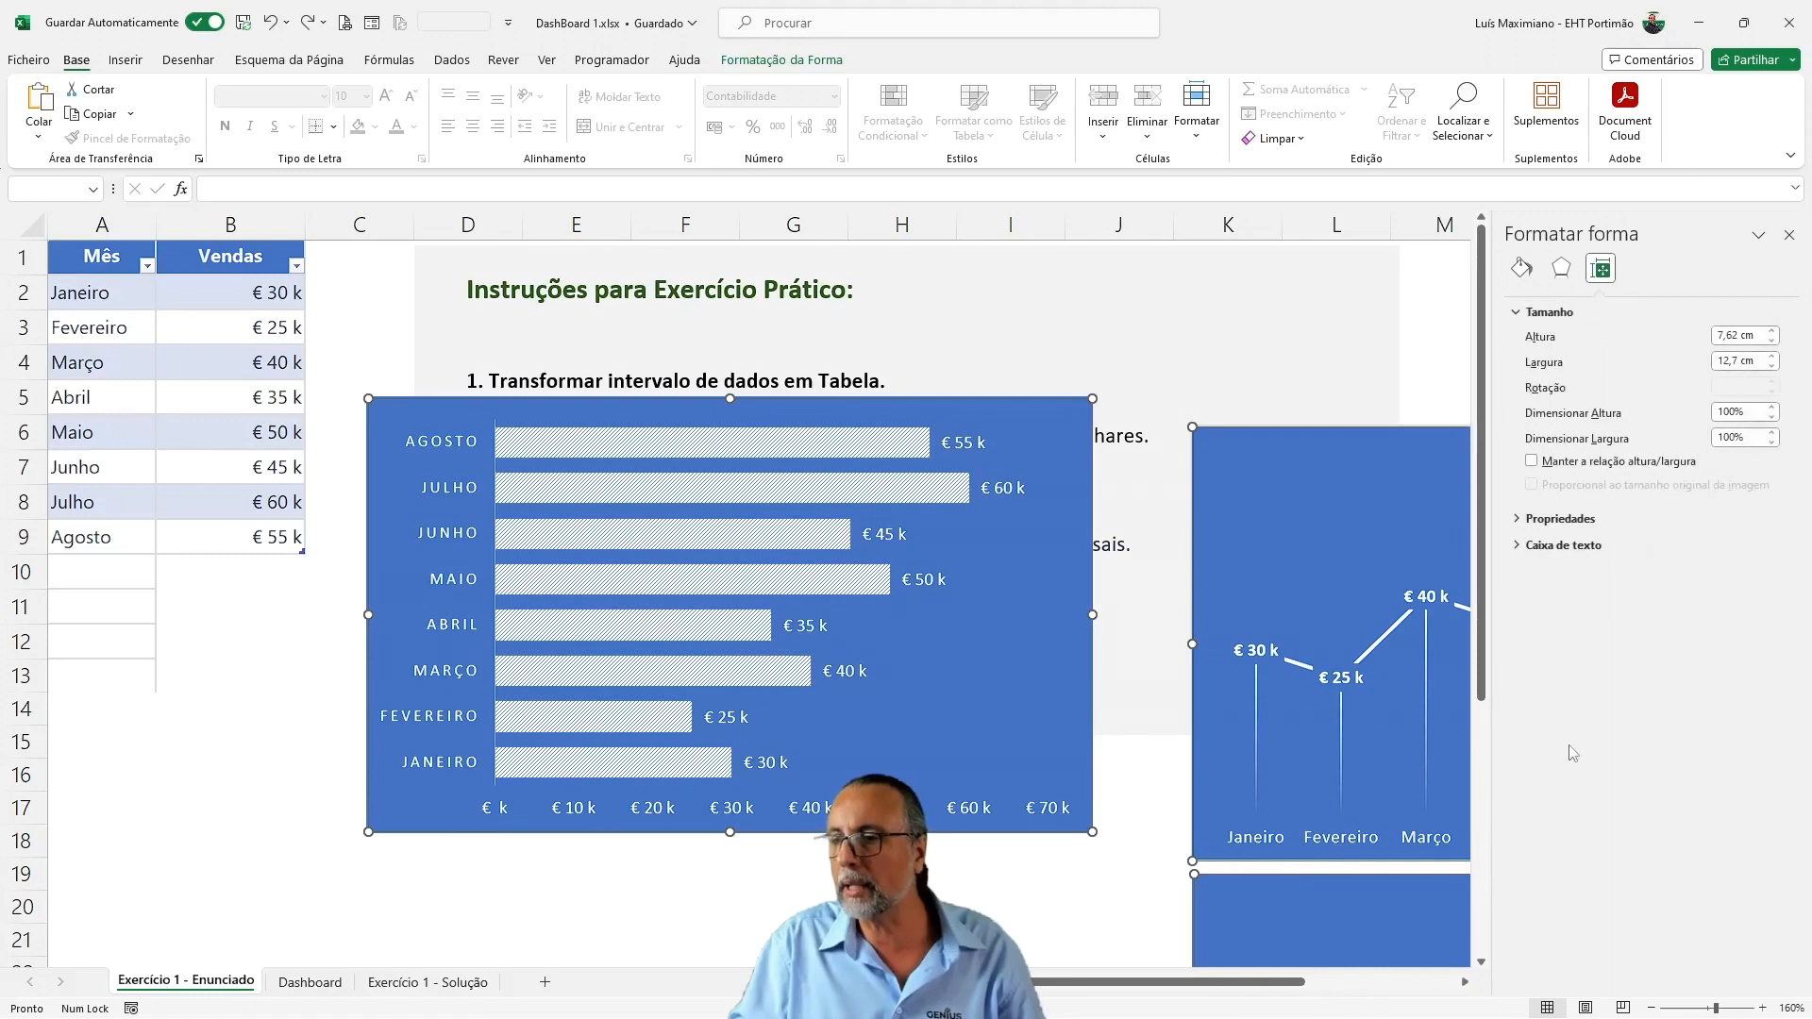
{"action": "left_click", "coordinate": [1531, 521]}
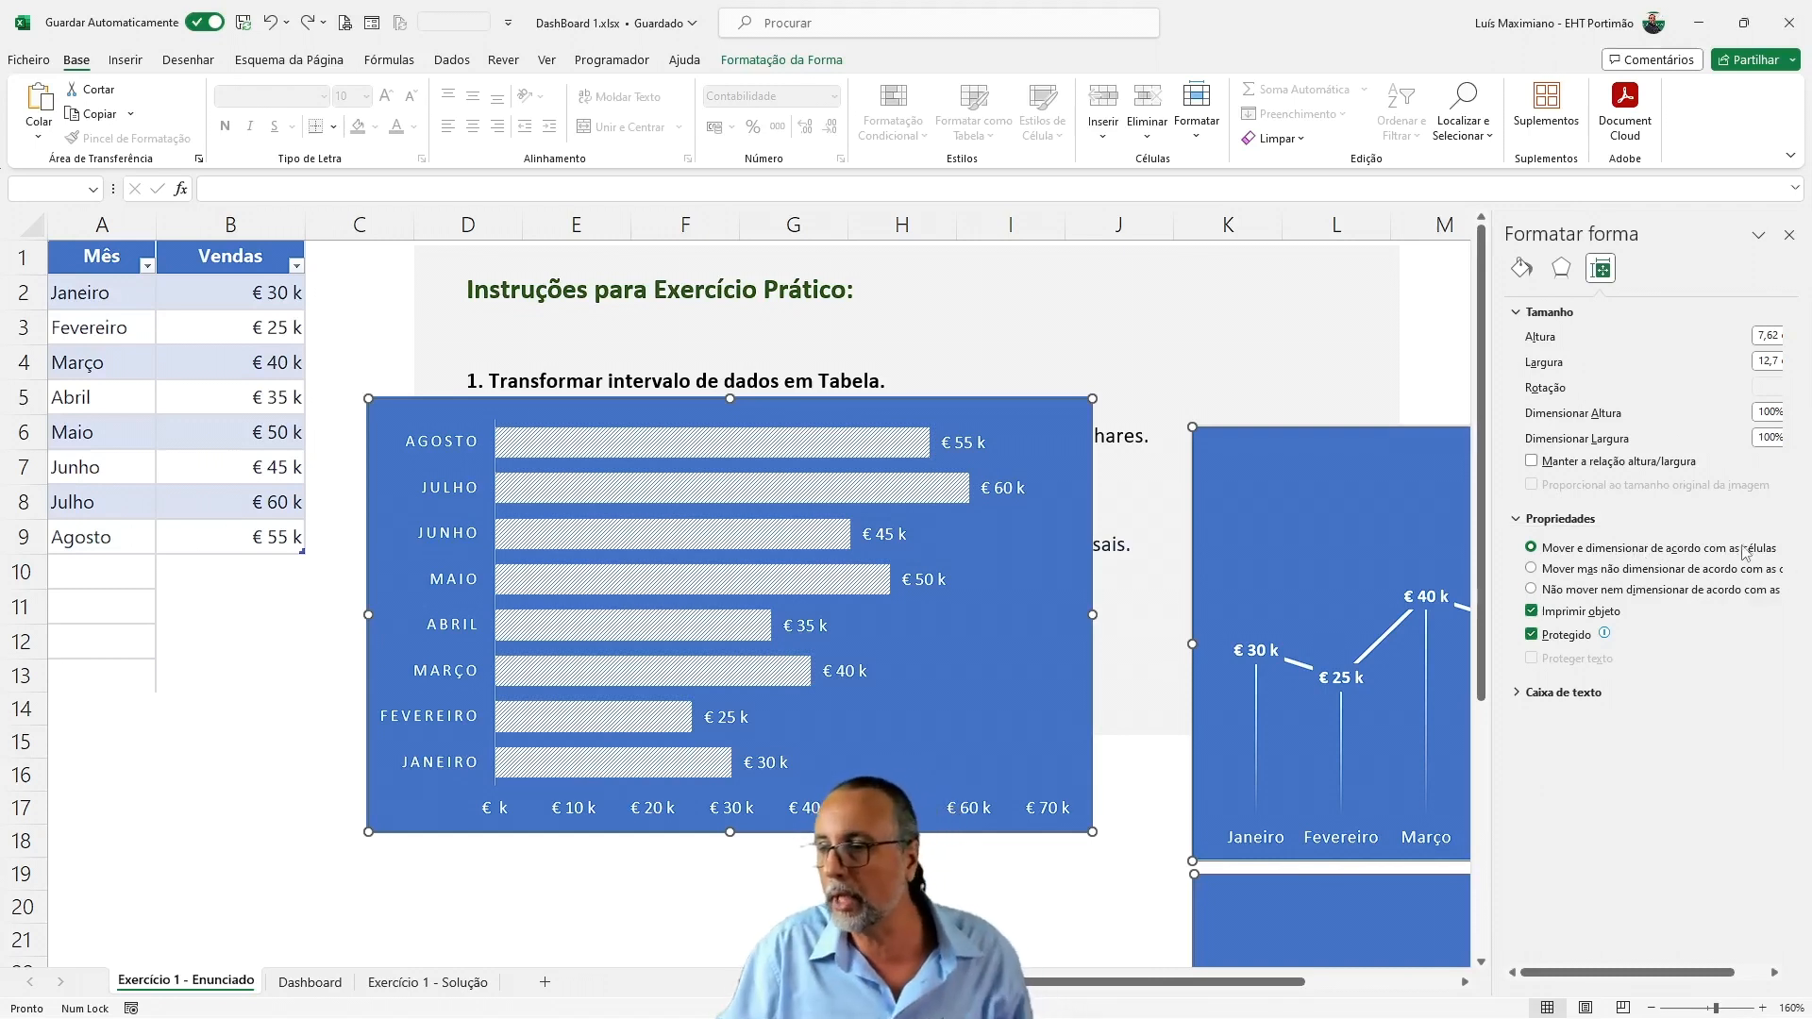
{"action": "left_click", "coordinate": [1558, 590]}
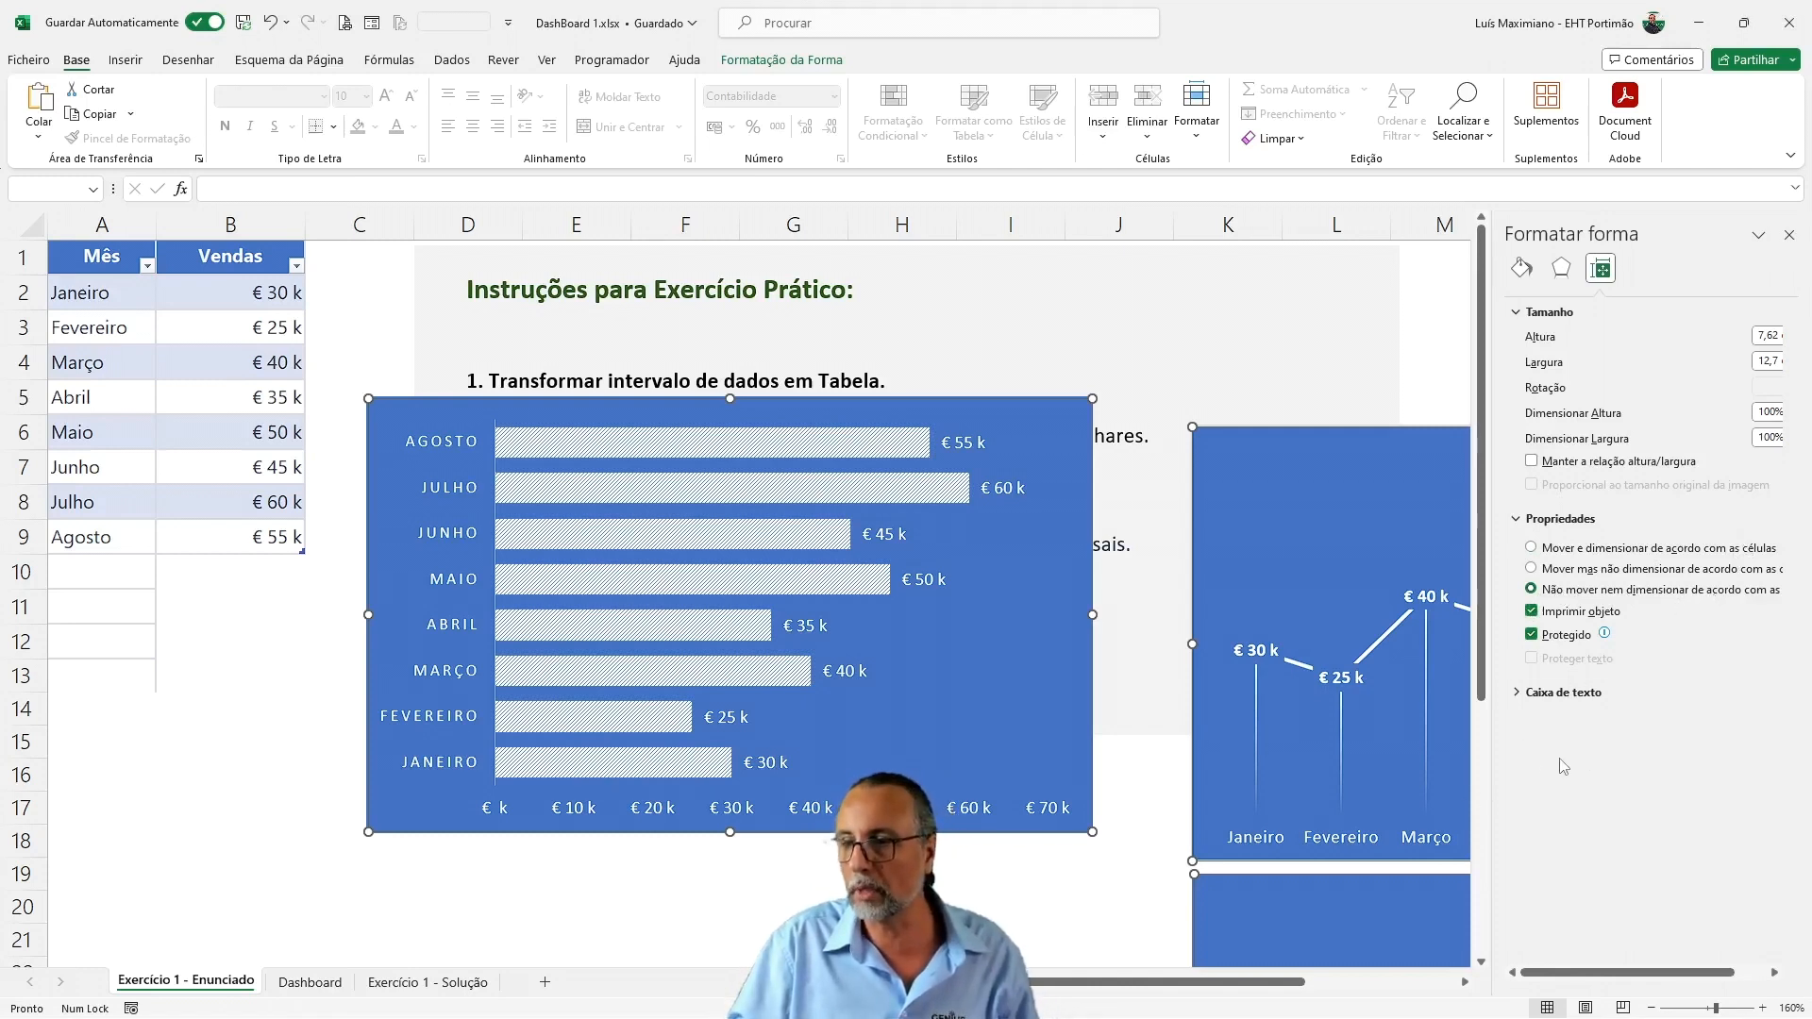
{"action": "left_click", "coordinate": [1029, 903]}
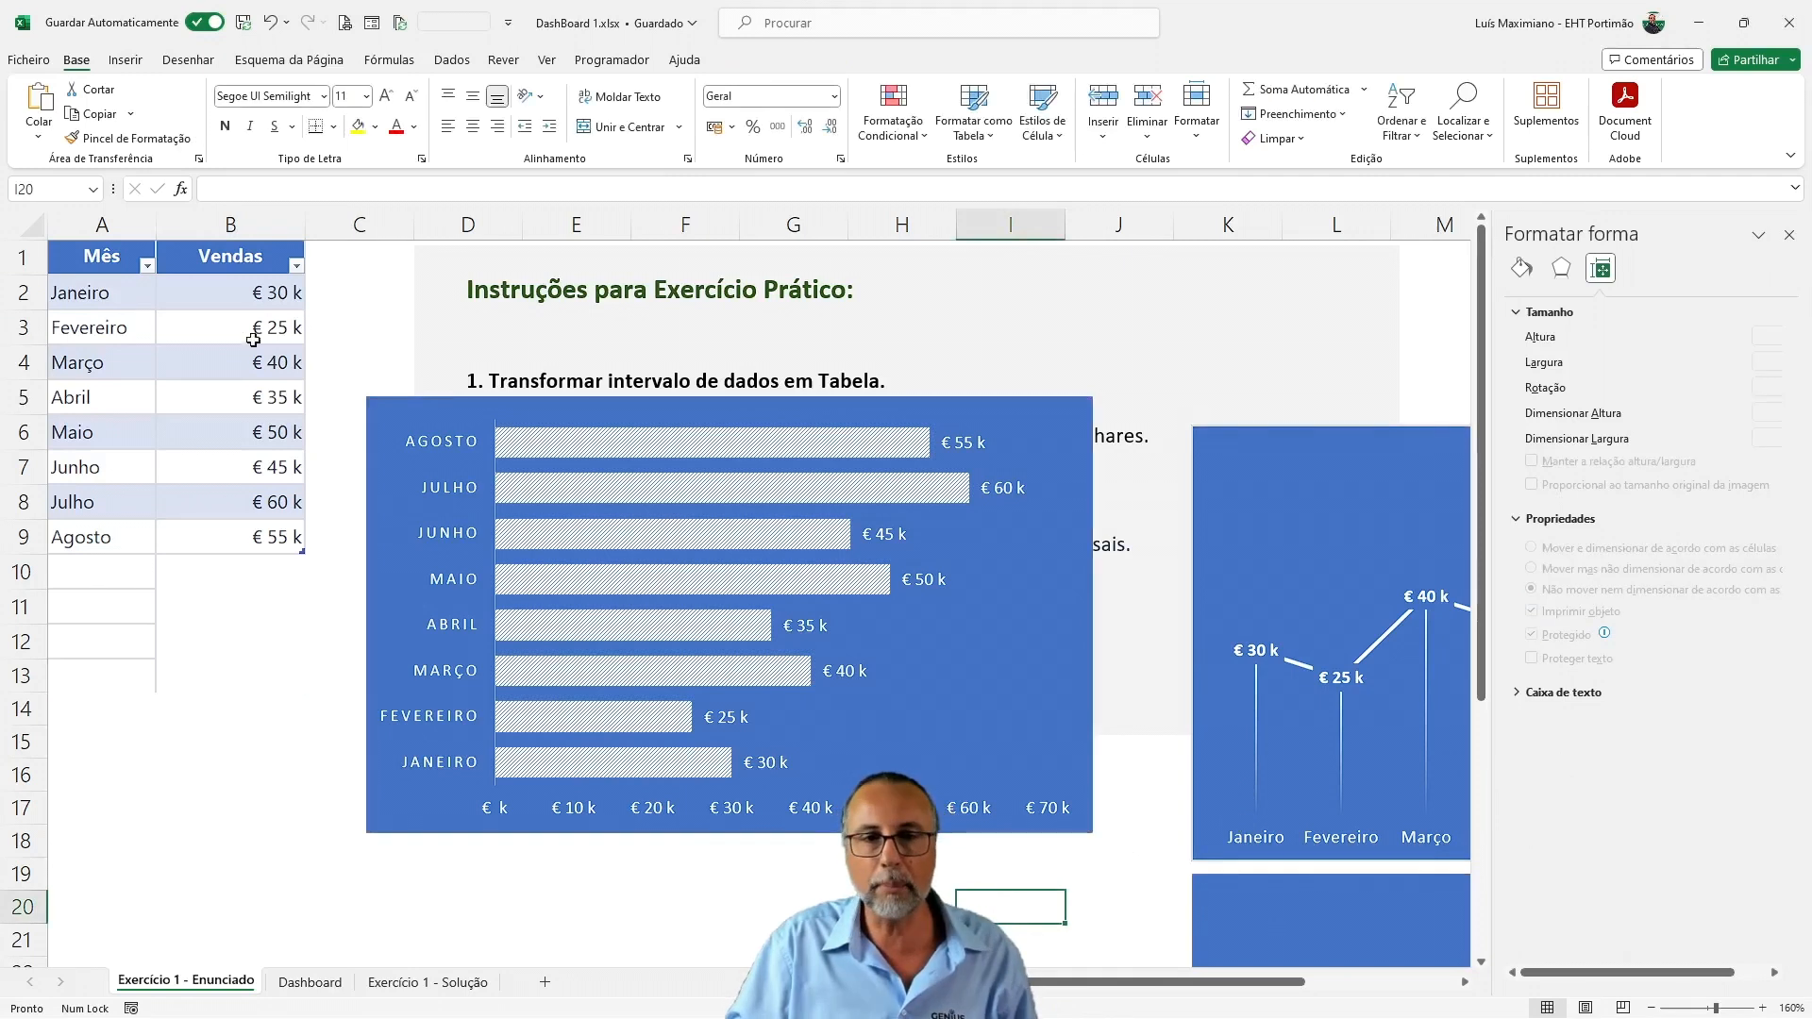
Filter the Mês column to show only Janeiro, Março, Abril and Maio
{"action": "left_click", "coordinate": [147, 265]}
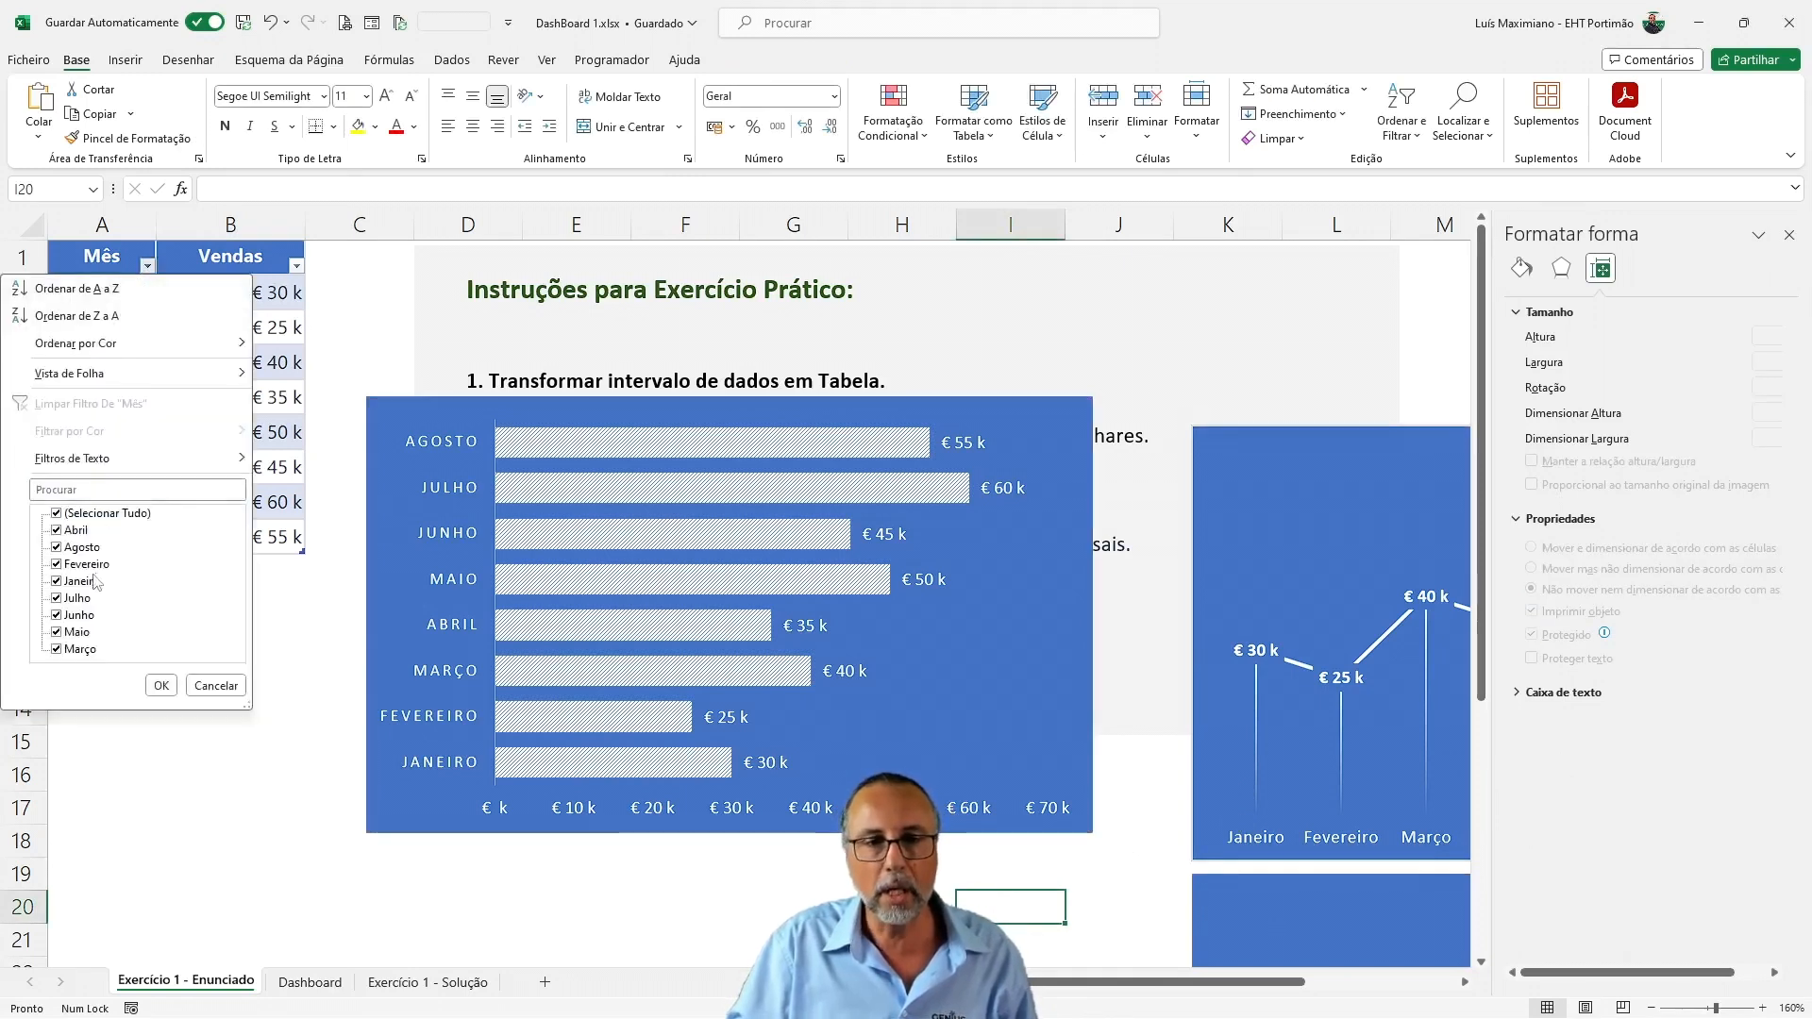
{"action": "left_click", "coordinate": [58, 547]}
{"action": "left_click", "coordinate": [59, 563]}
{"action": "left_click", "coordinate": [59, 598]}
{"action": "left_click", "coordinate": [58, 614]}
{"action": "left_click", "coordinate": [160, 685]}
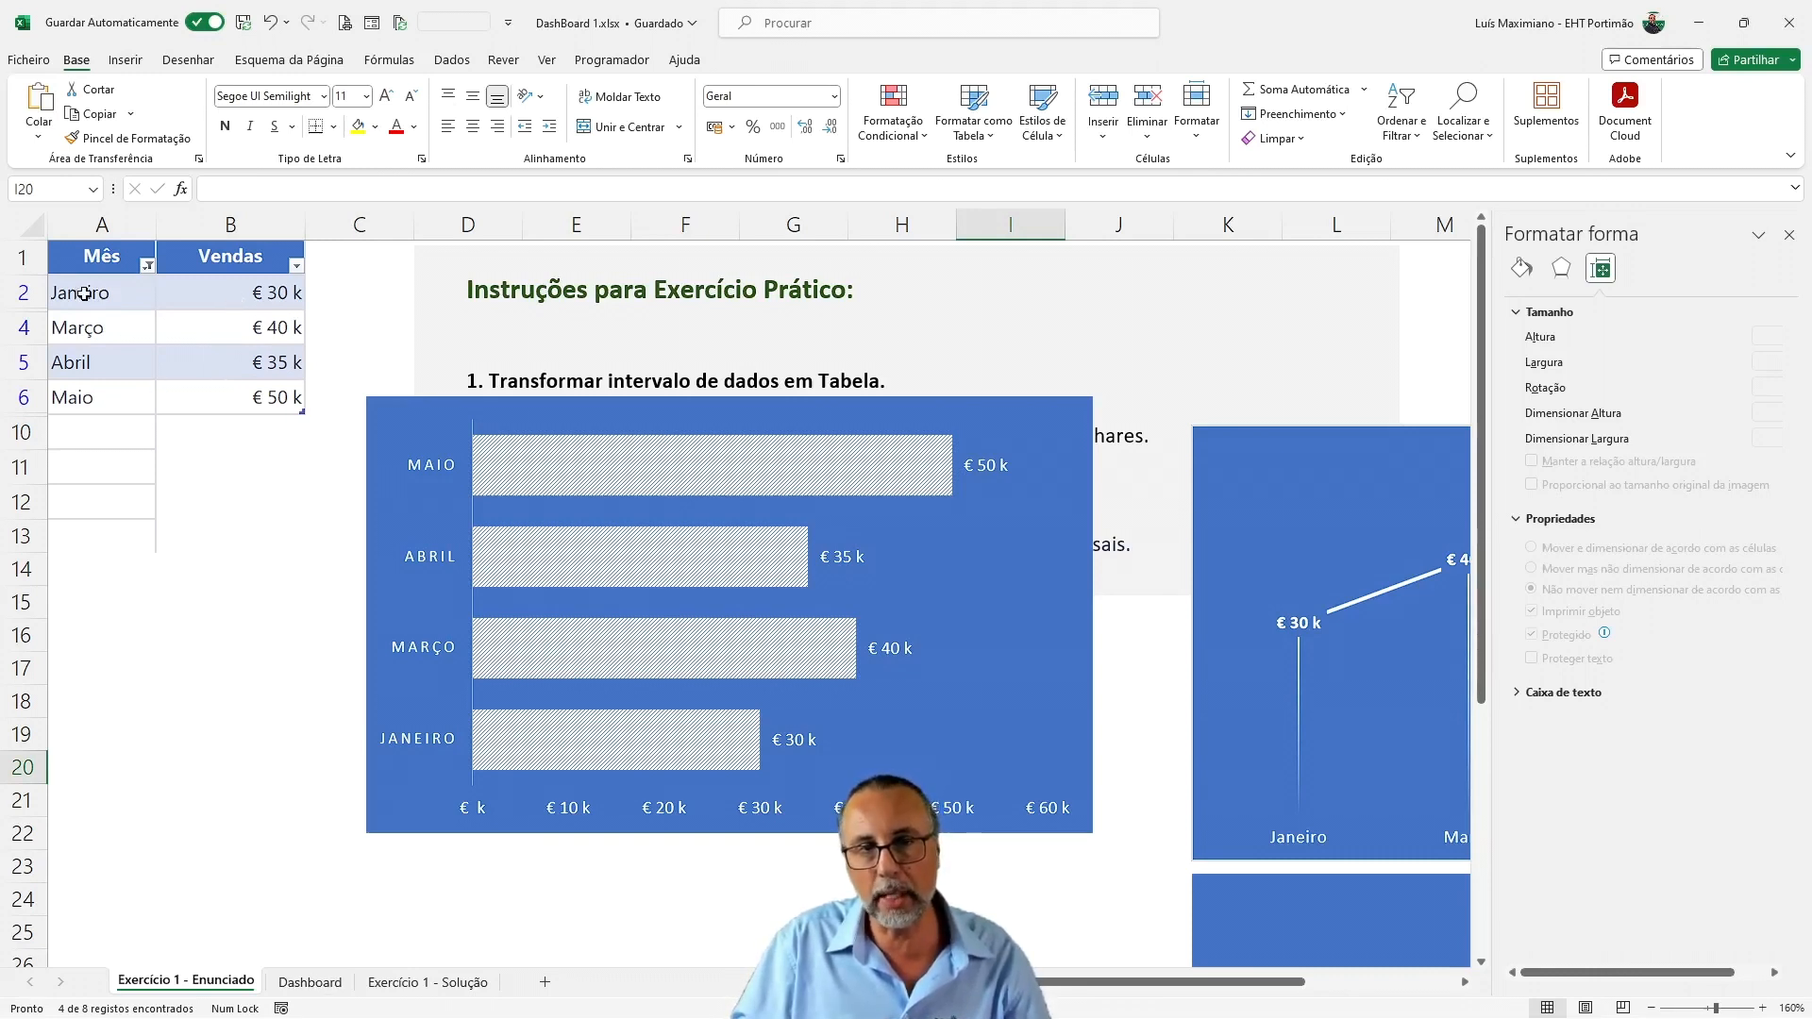
Restore all months in the Mês column filter
{"action": "left_click", "coordinate": [147, 266]}
{"action": "left_click", "coordinate": [58, 513]}
{"action": "left_click", "coordinate": [160, 685]}
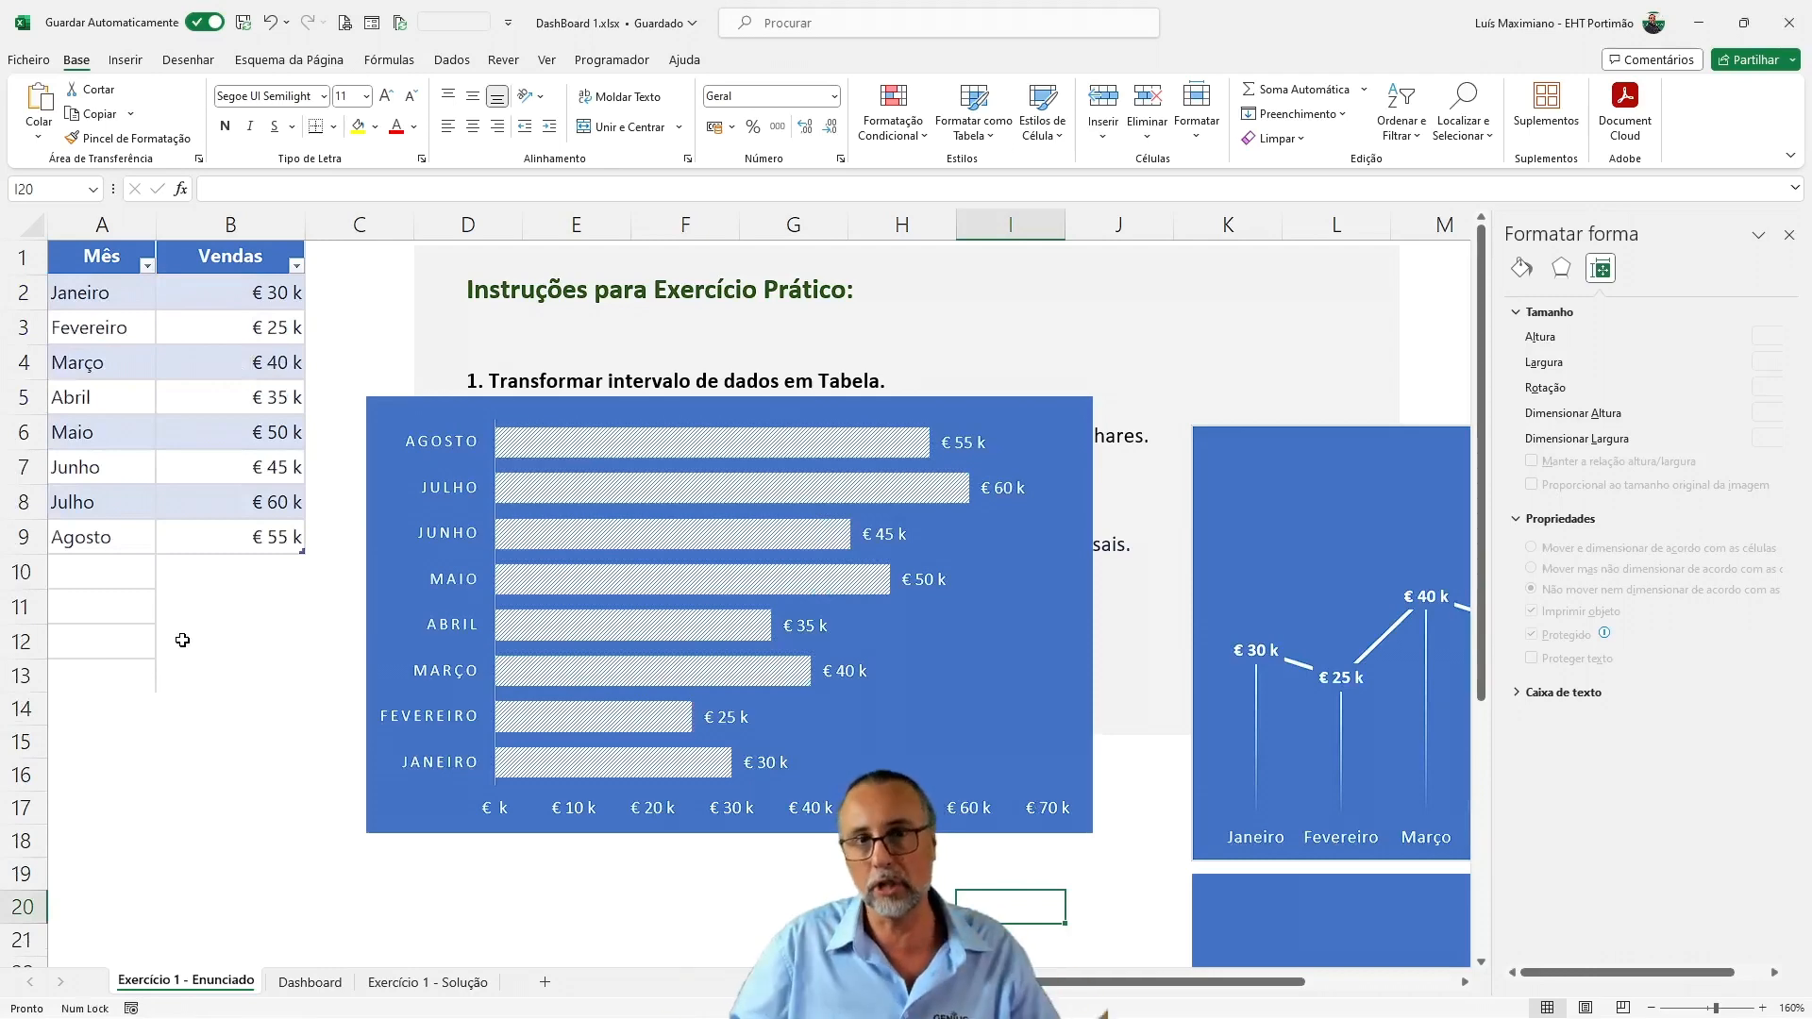
Insert slicers for the table's Mês and Vendas columns and place the Vendas slicer beside the Mês slicer
{"action": "left_click", "coordinate": [243, 372]}
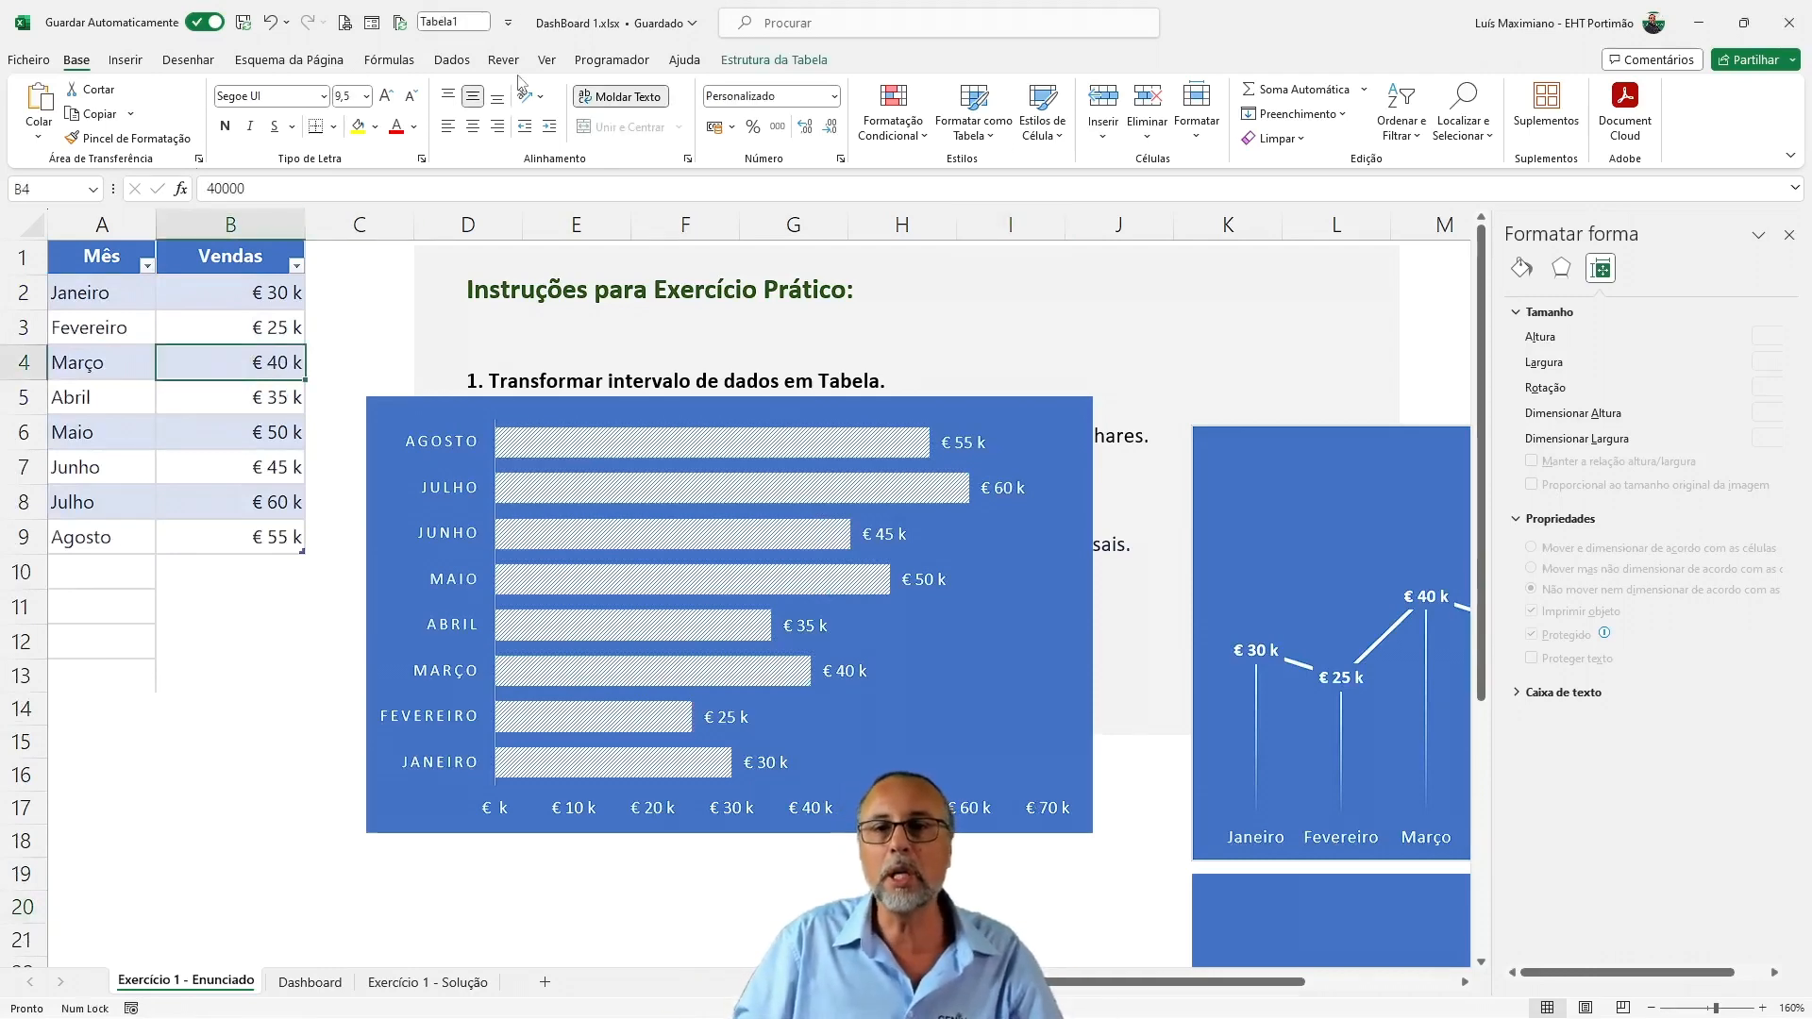
{"action": "left_click", "coordinate": [771, 62]}
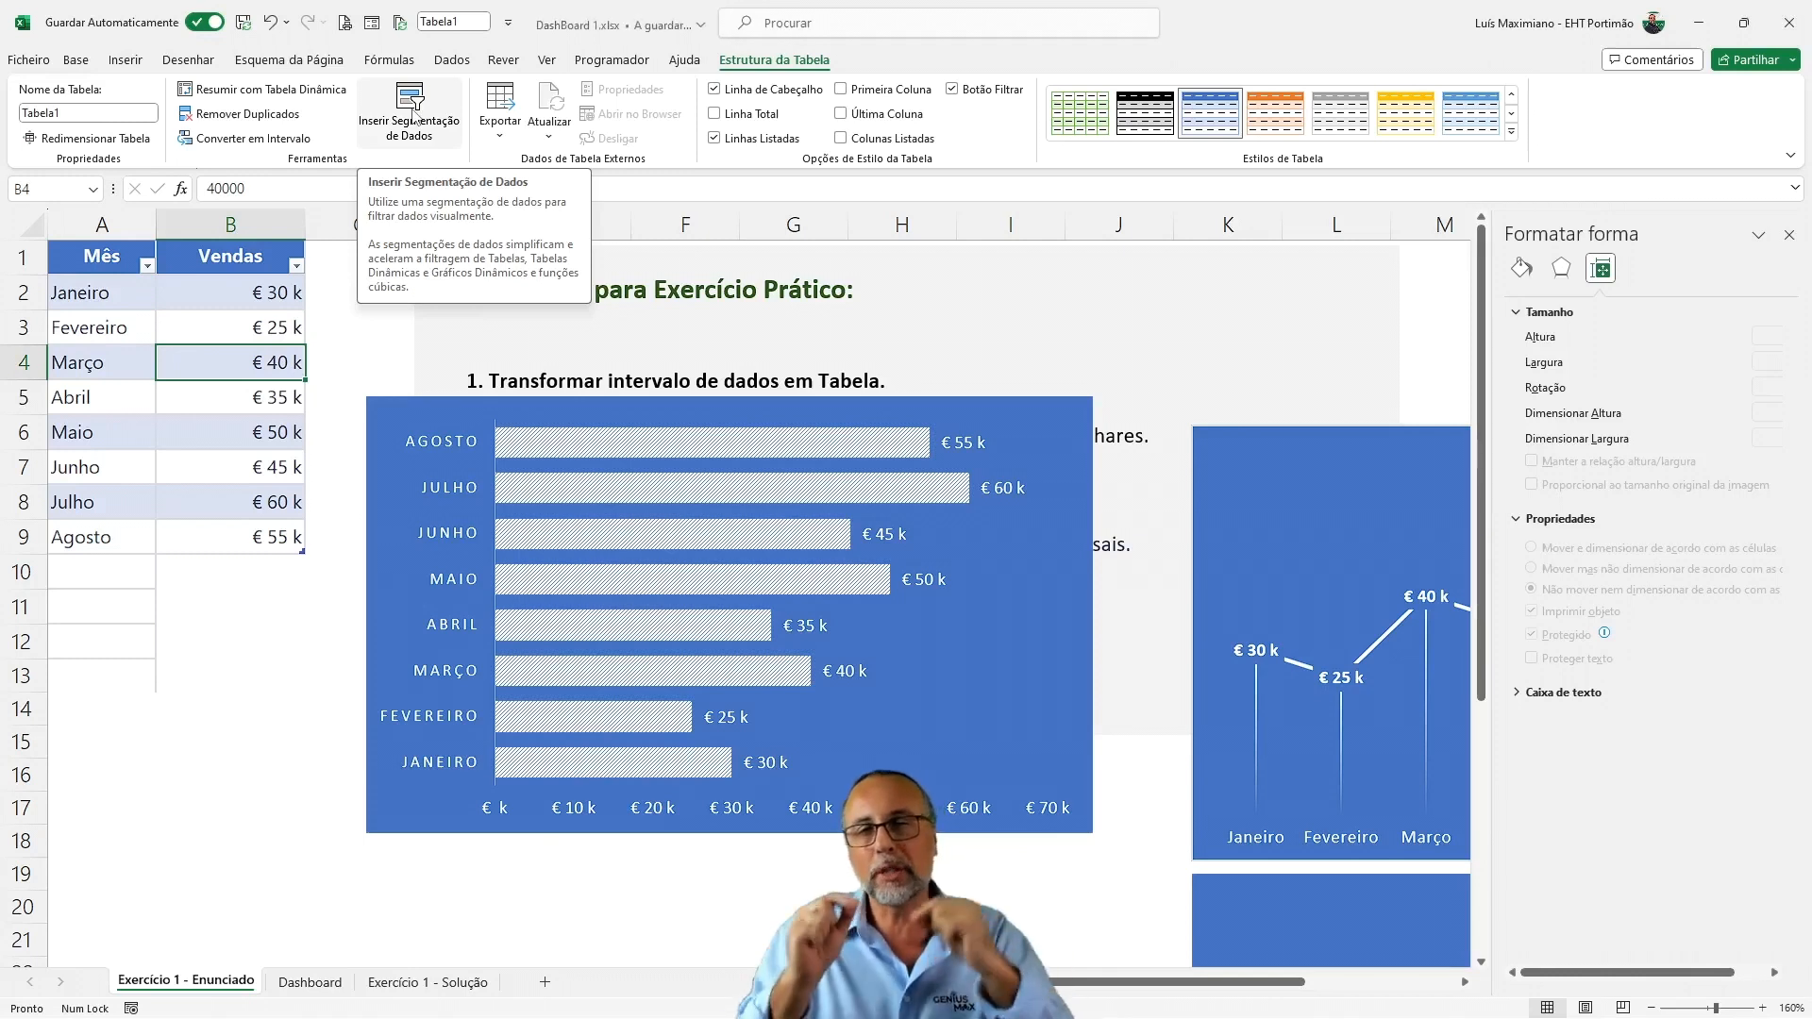
{"action": "left_click", "coordinate": [413, 117]}
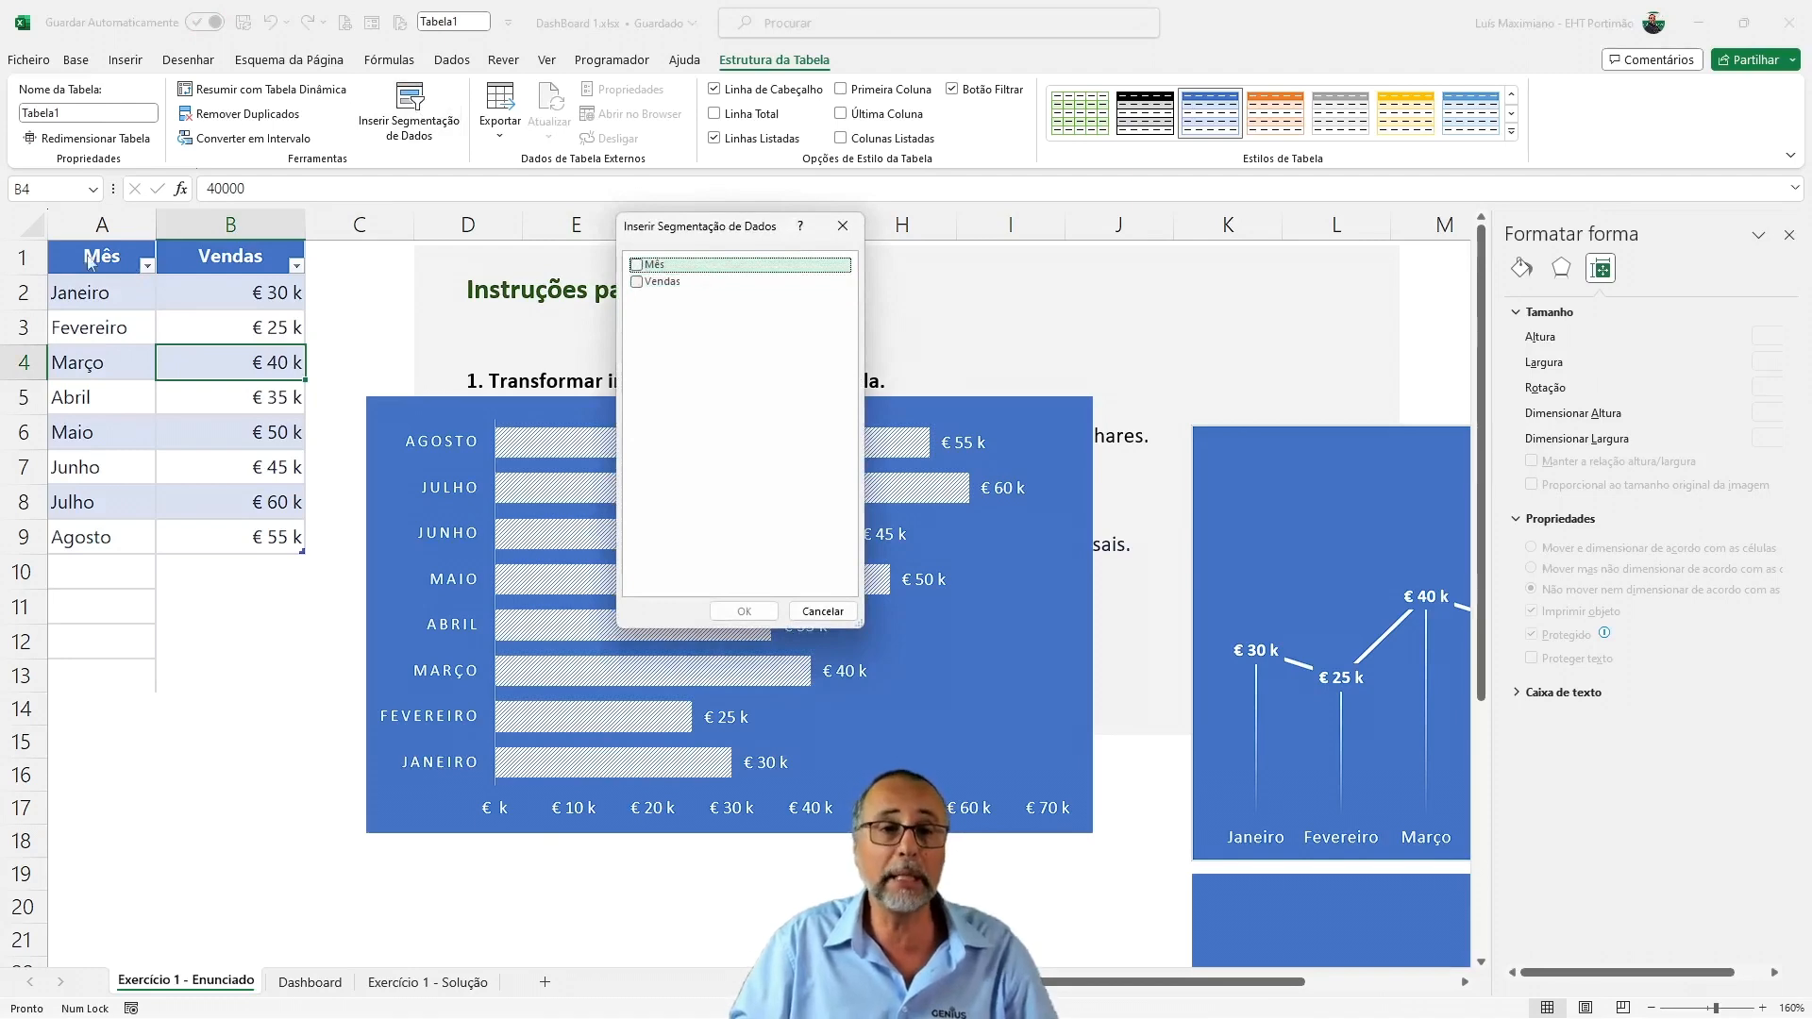
{"action": "left_click", "coordinate": [634, 264]}
{"action": "left_click", "coordinate": [637, 282]}
{"action": "left_click", "coordinate": [737, 610]}
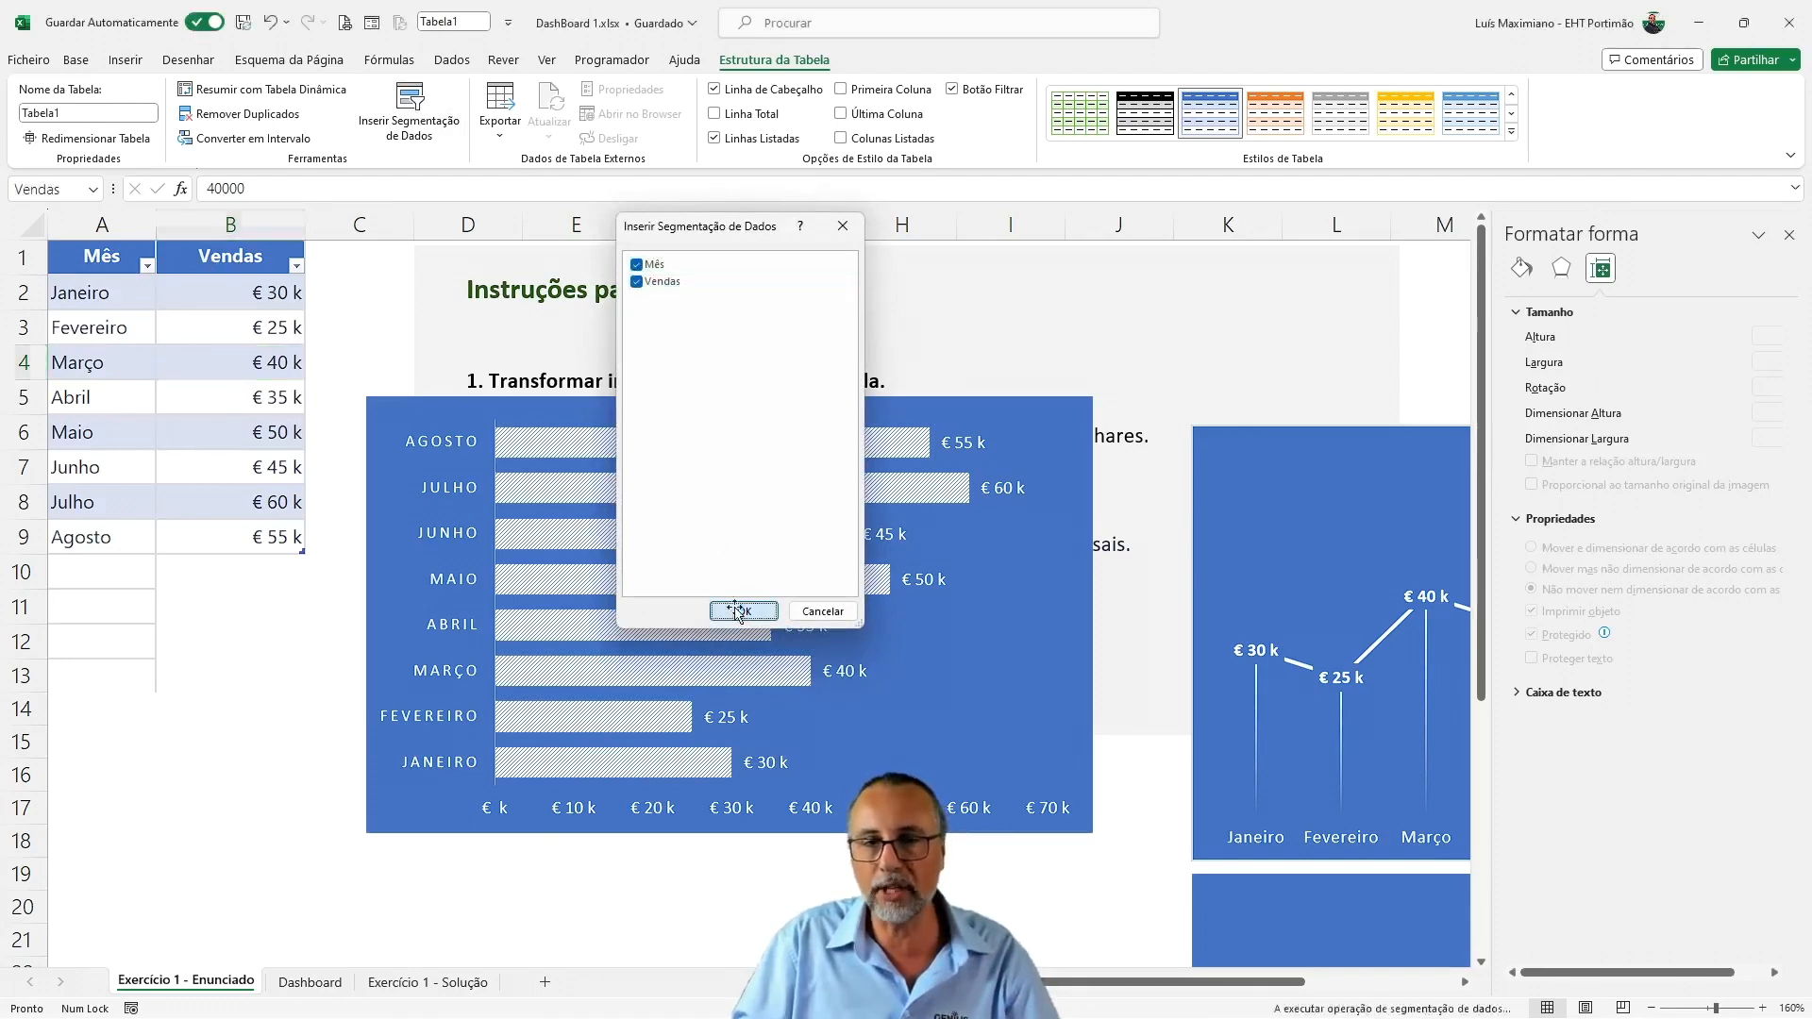
{"action": "left_click_drag", "start_coordinate": [778, 477], "coordinate": [1033, 412]}
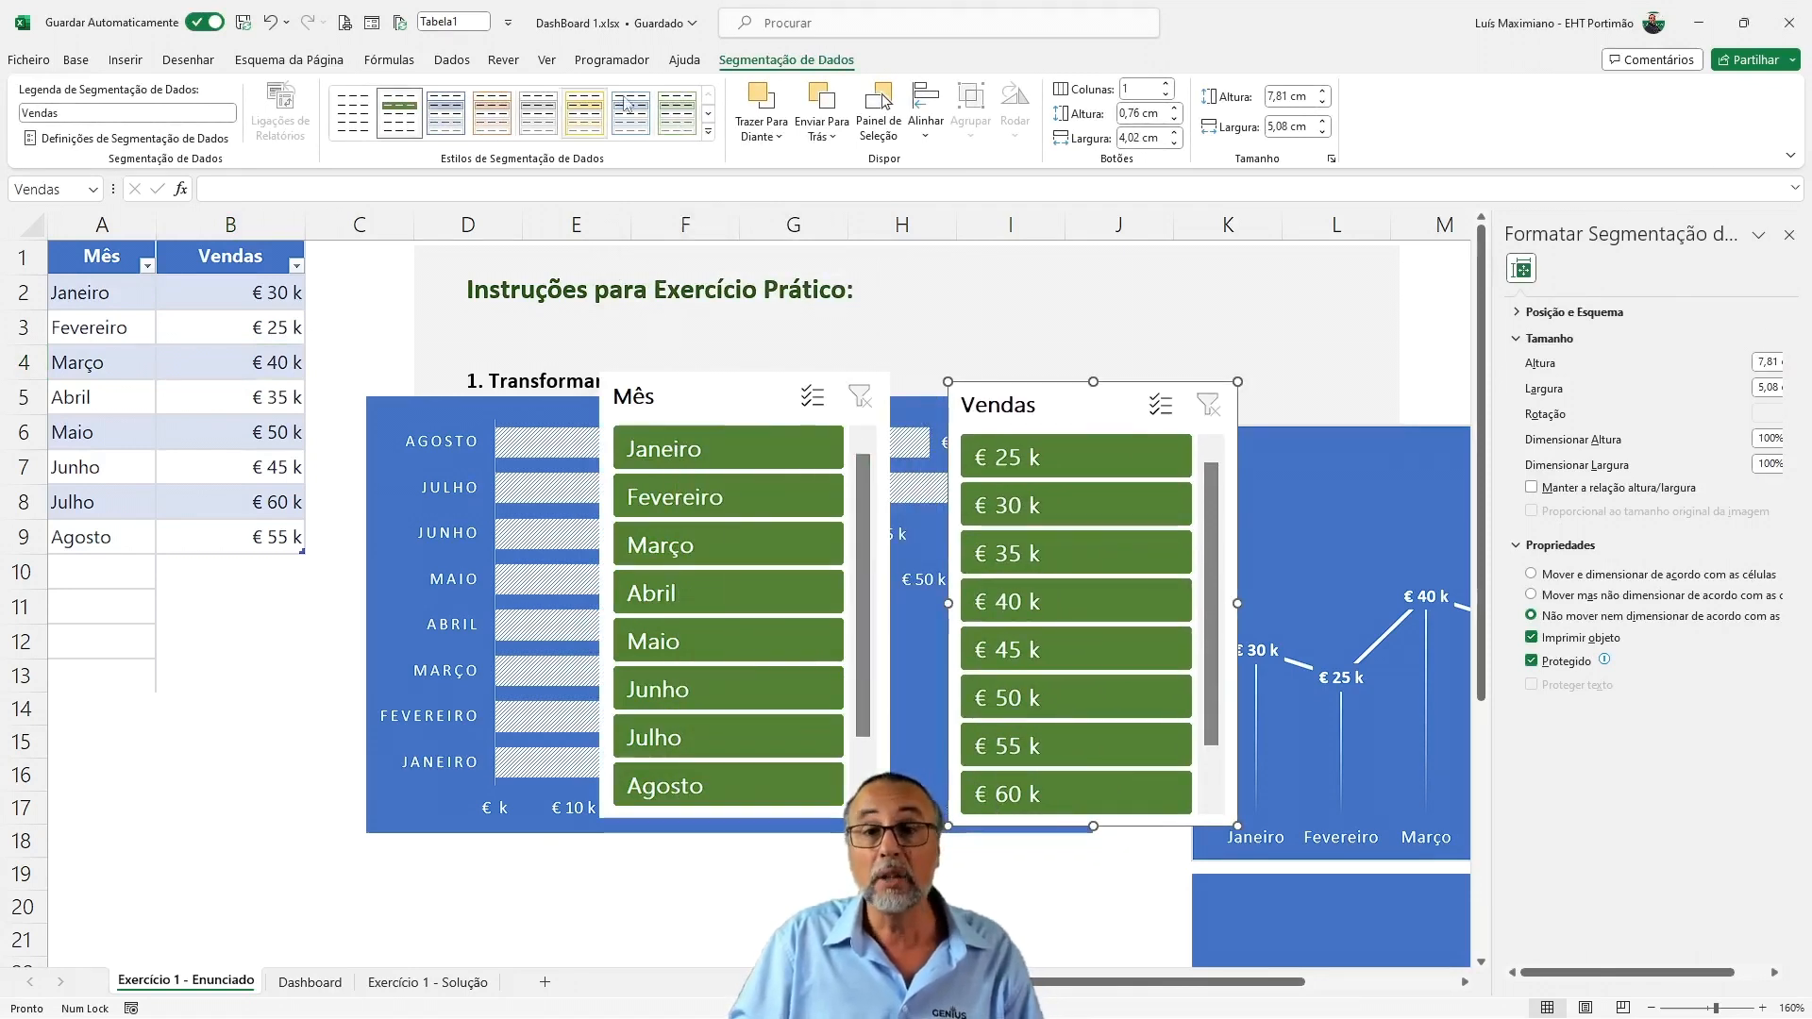
Apply the blue style from the dark (Escuro) group to the Vendas and Mês slicers
{"action": "left_click", "coordinate": [708, 131]}
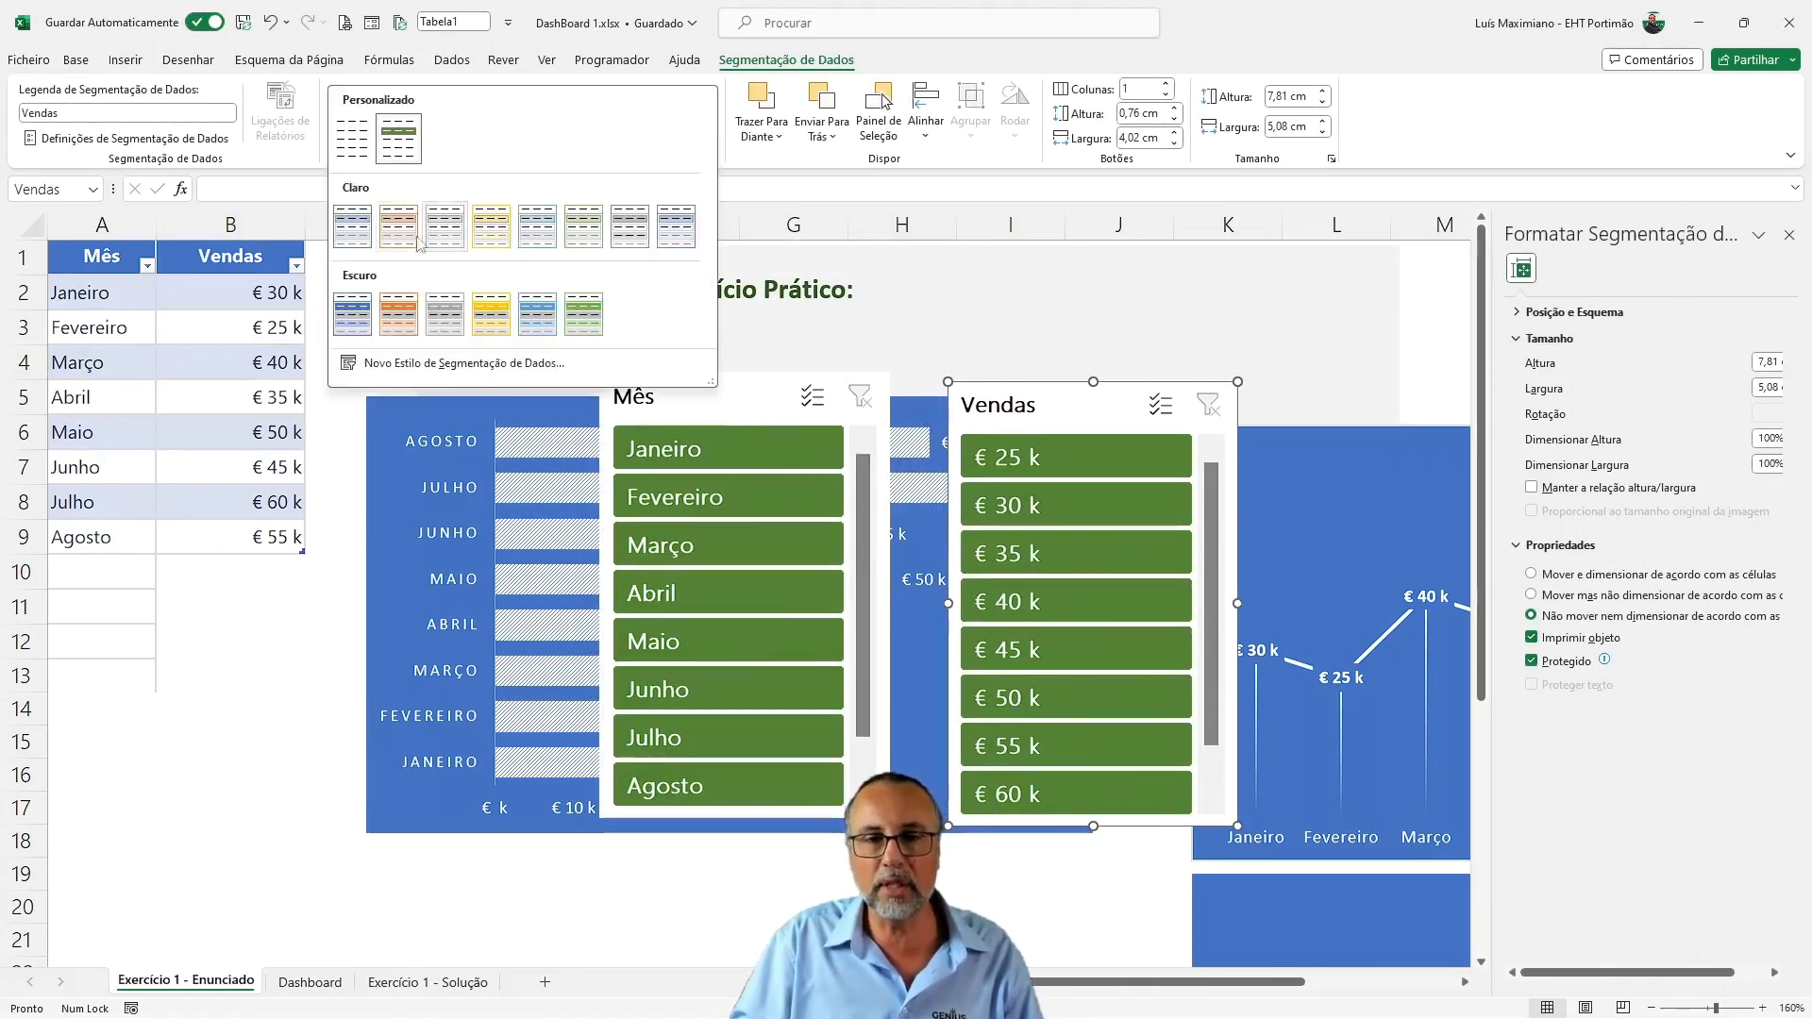
{"action": "left_click", "coordinate": [363, 325]}
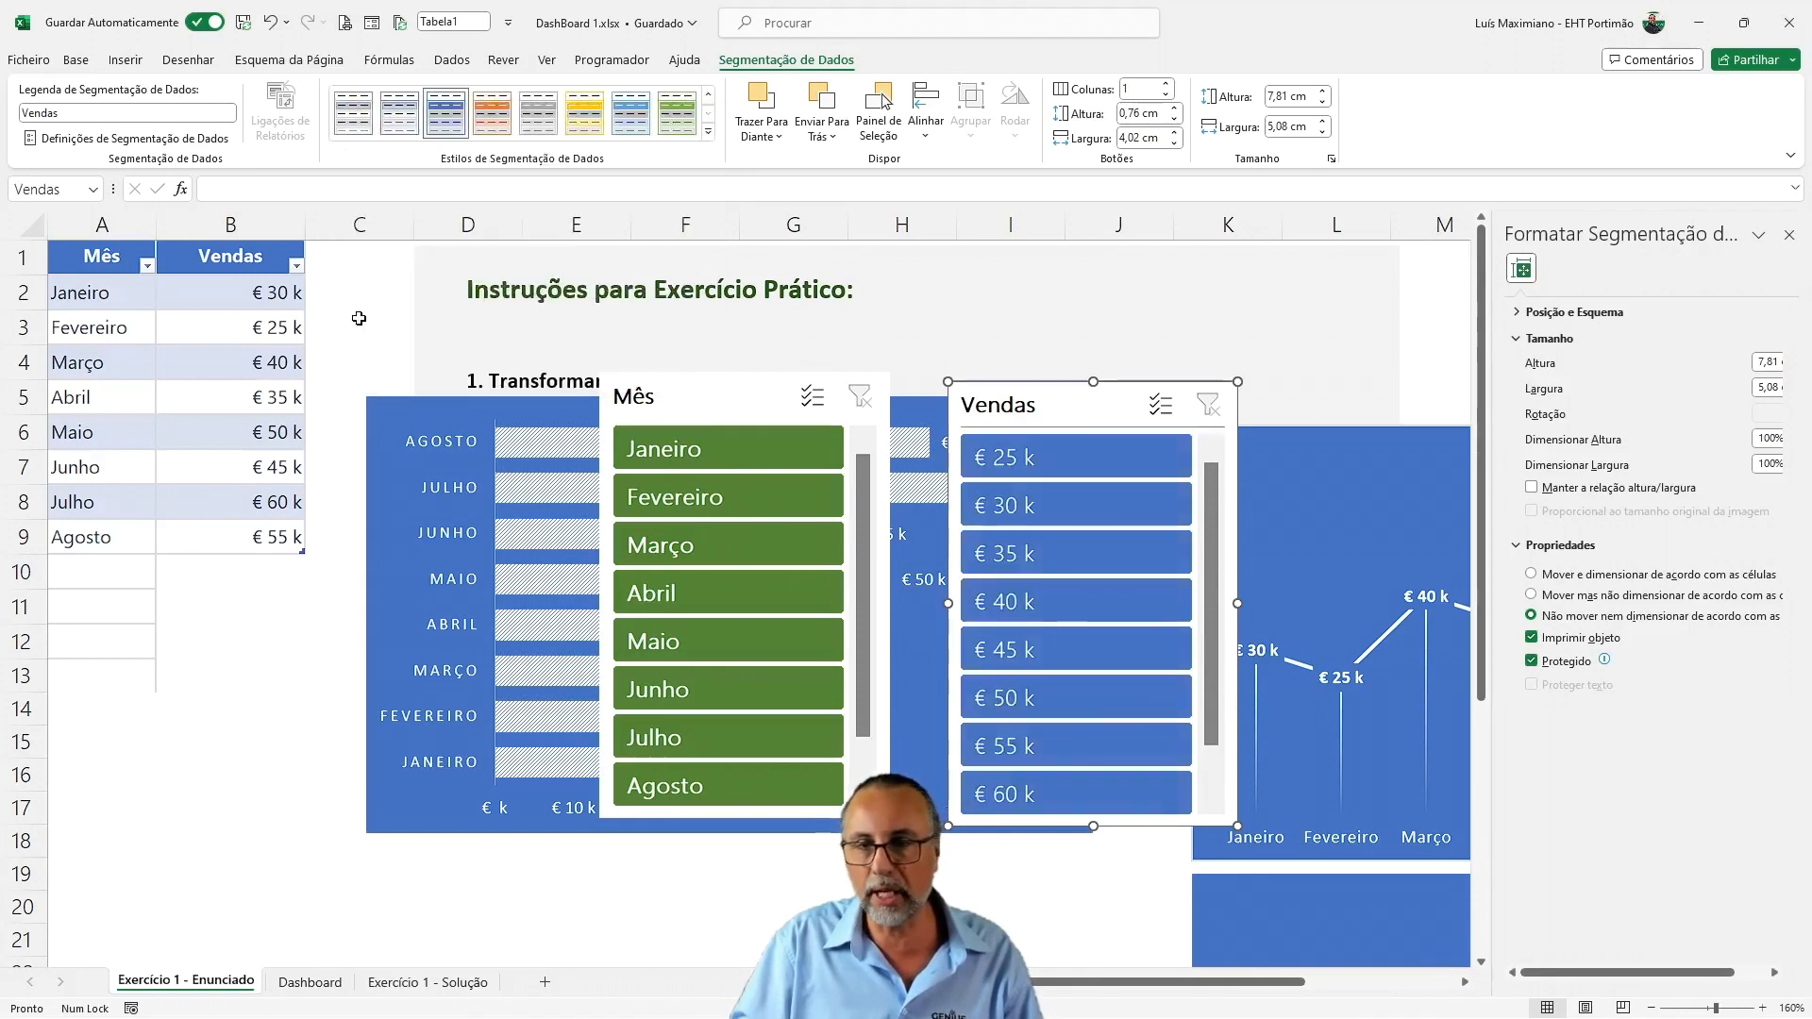
{"action": "left_click", "coordinate": [719, 406]}
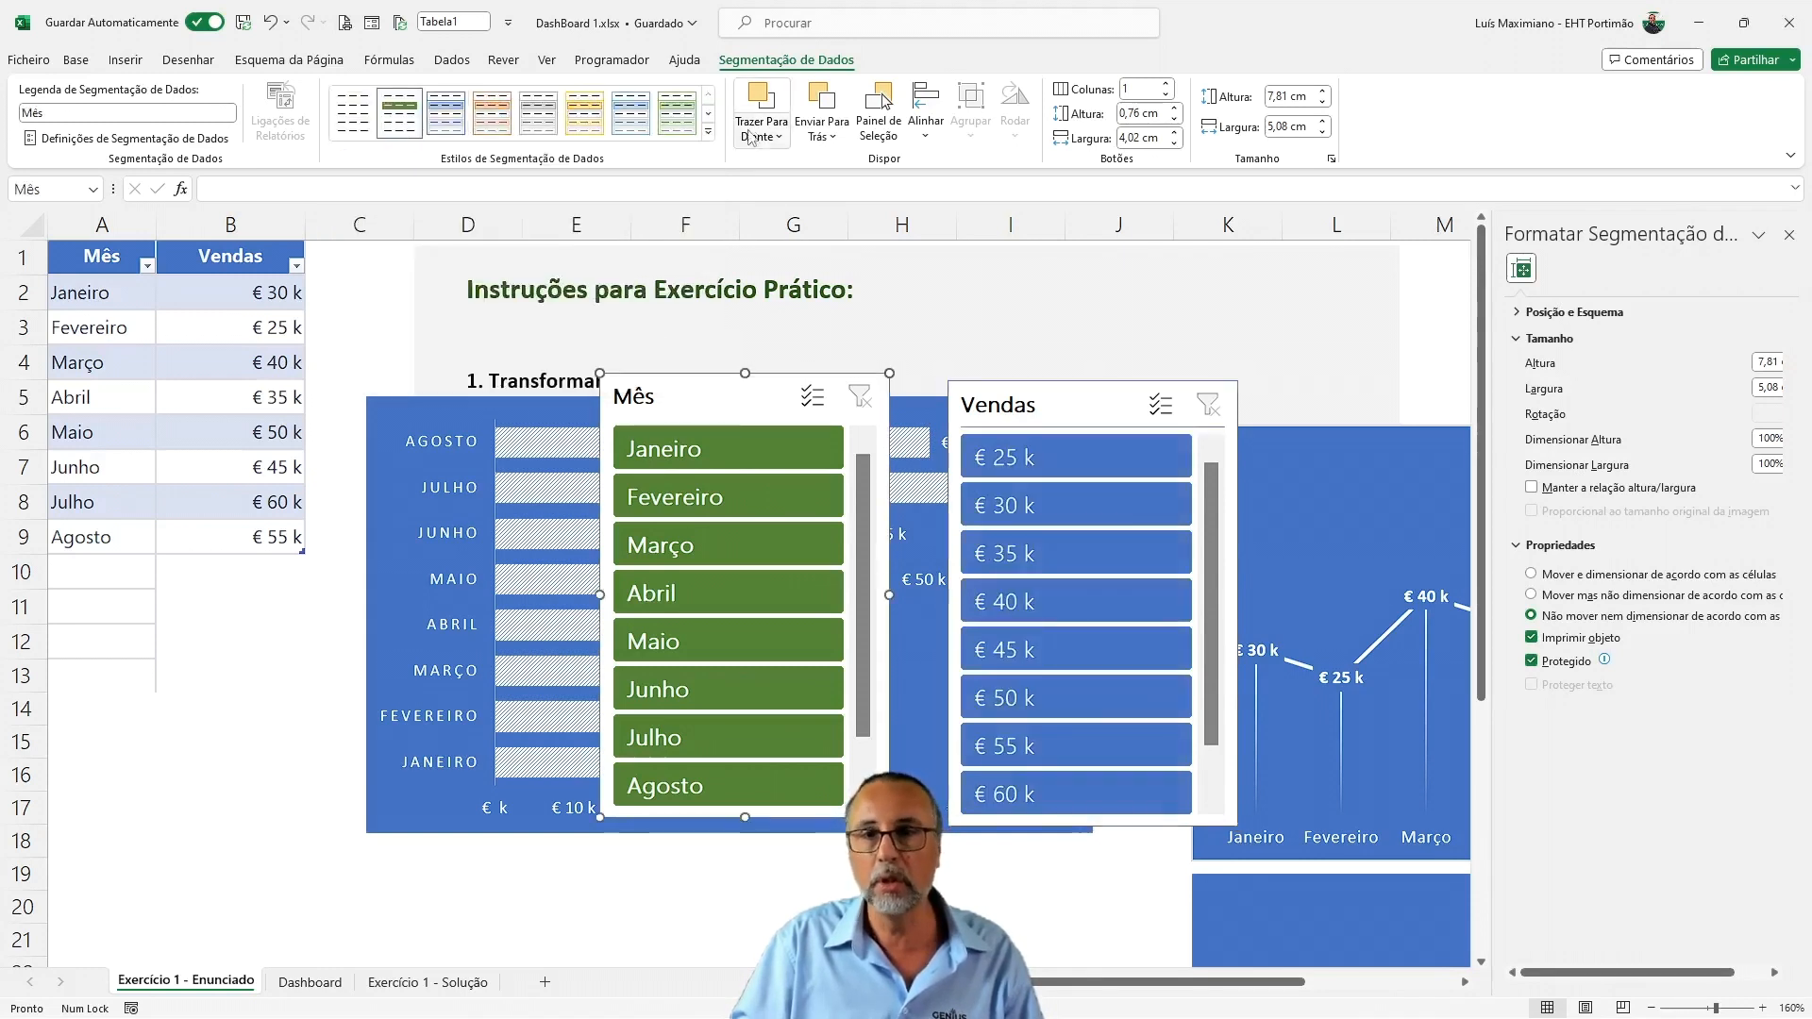
{"action": "left_click", "coordinate": [708, 131]}
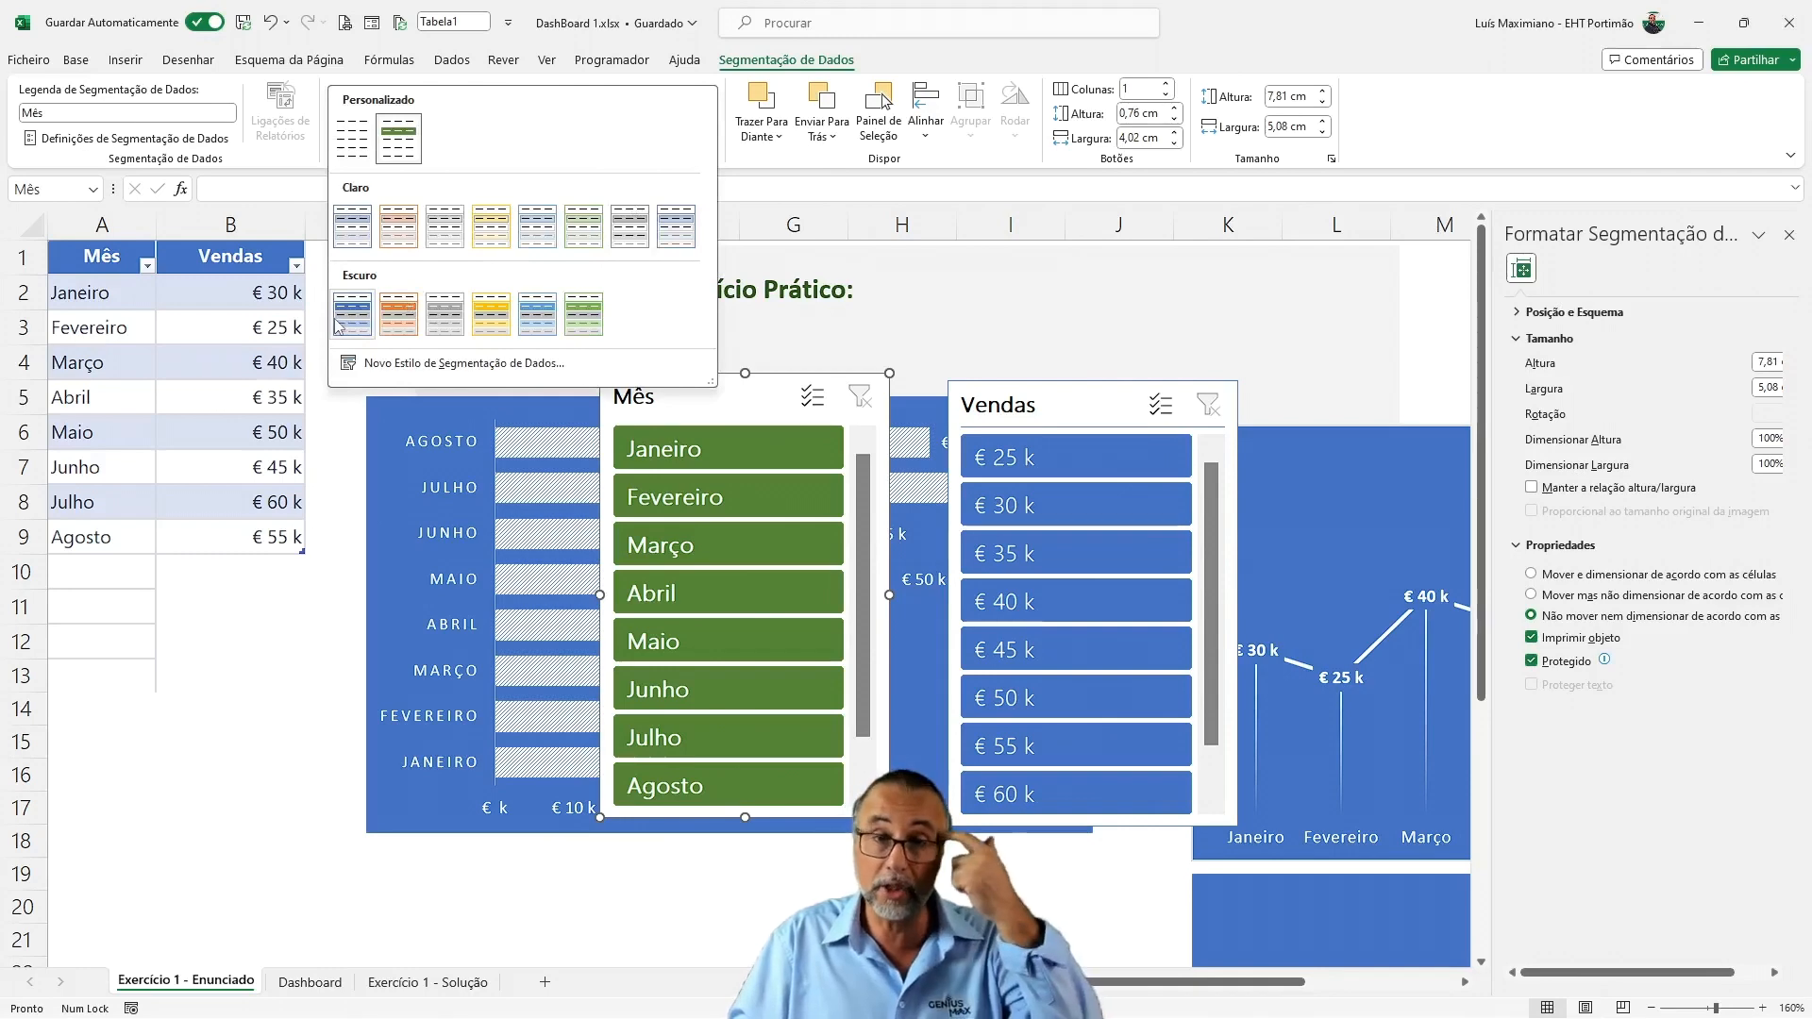
{"action": "left_click", "coordinate": [336, 325]}
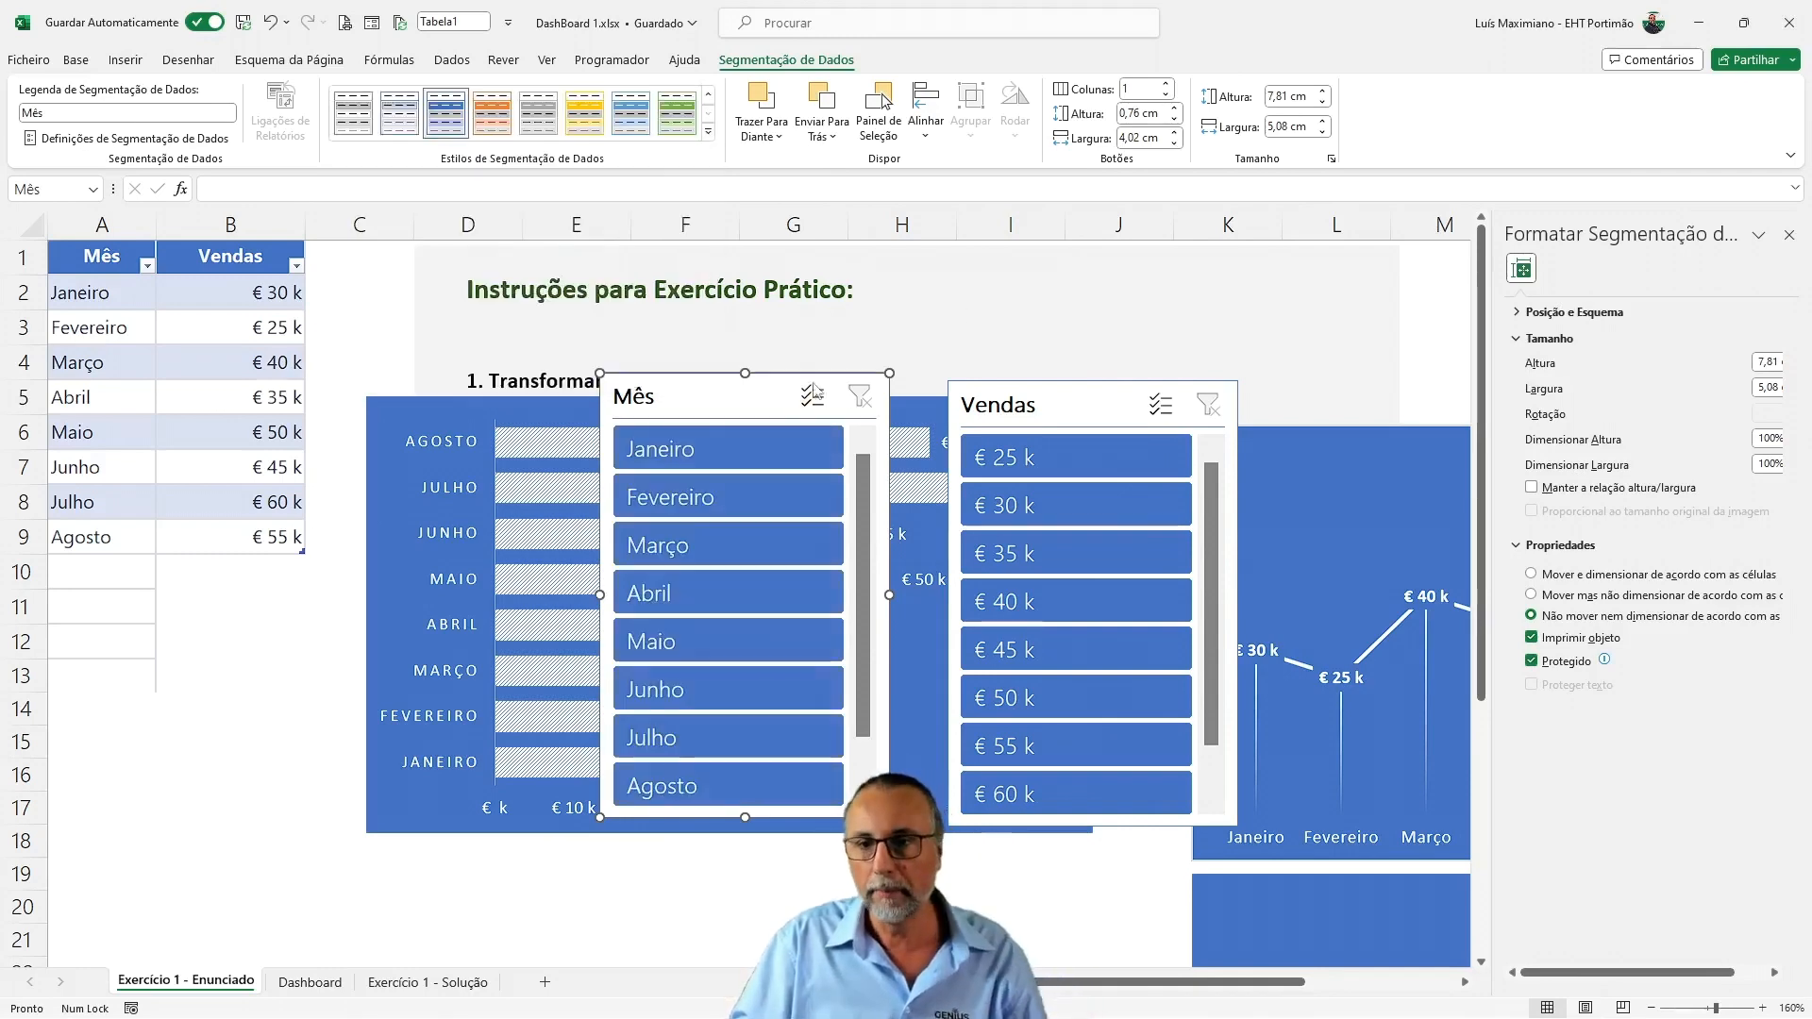
Filter by Janeiro in the Mês slicer, and move the two slicers to either side of the bar chart
{"action": "left_click", "coordinate": [722, 450]}
{"action": "left_click_drag", "start_coordinate": [703, 401], "coordinate": [169, 432]}
{"action": "left_click_drag", "start_coordinate": [1103, 435], "coordinate": [1195, 445]}
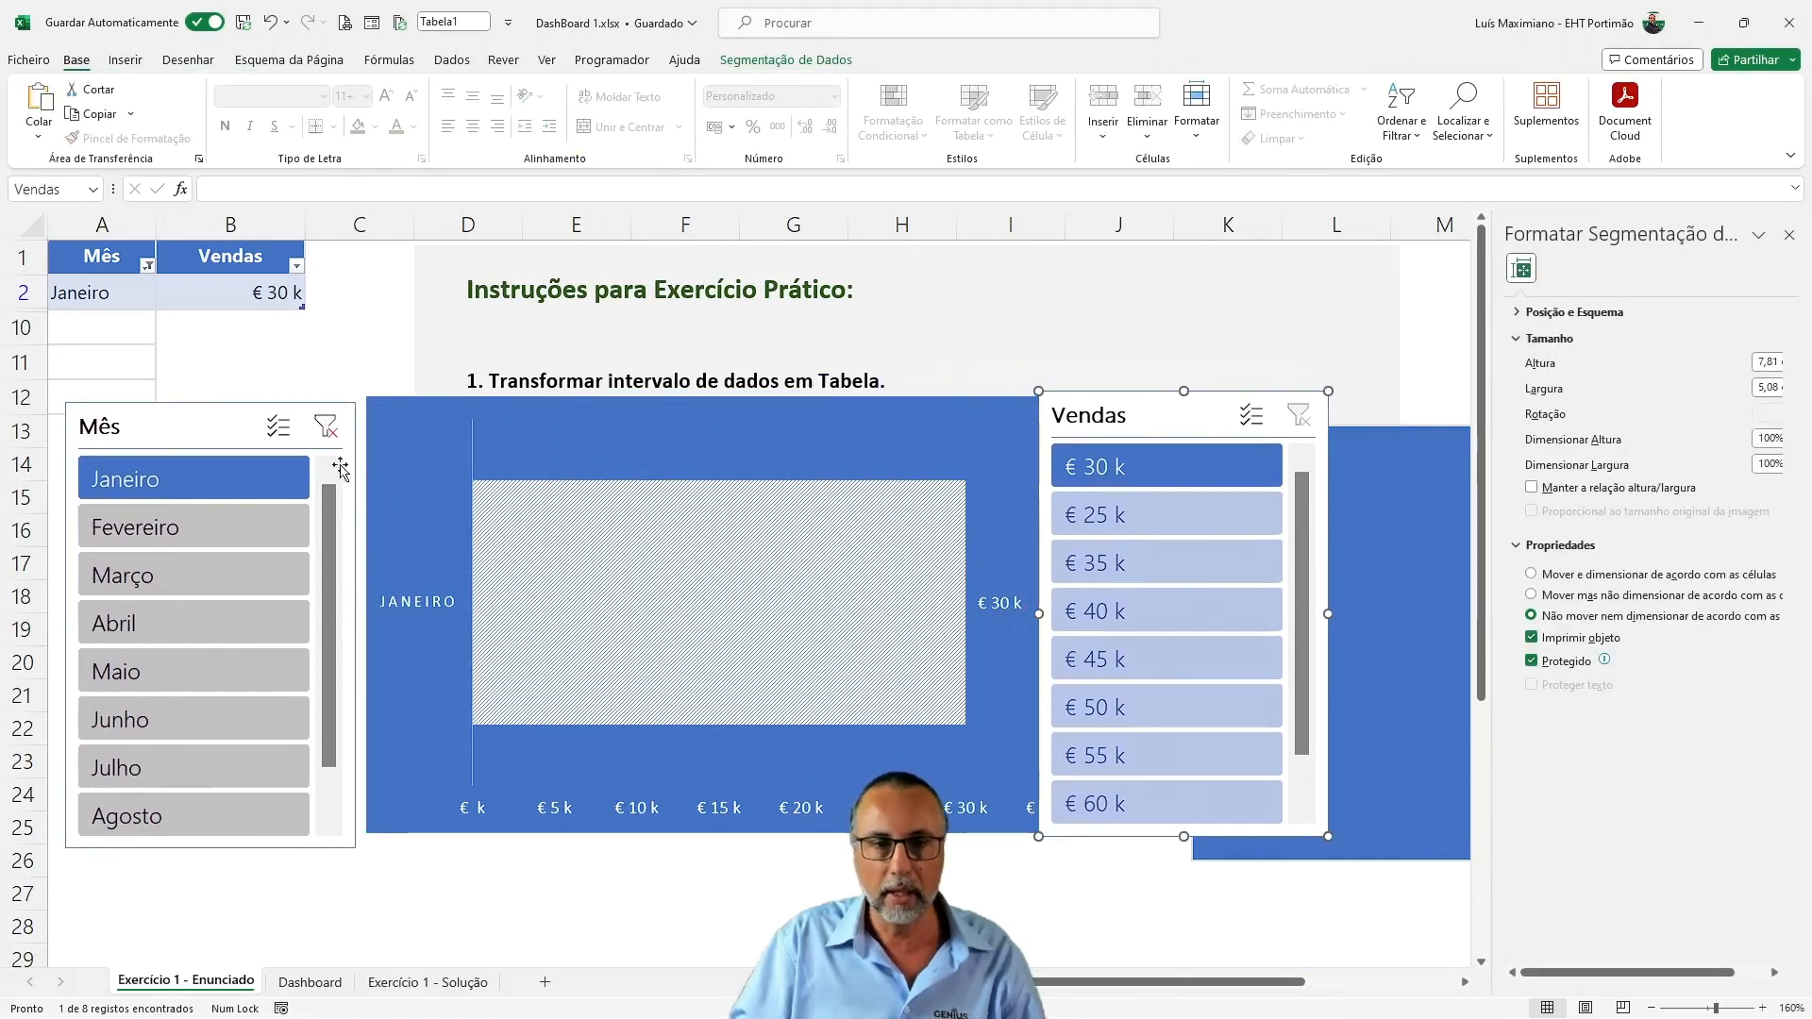
Filter the table by Fevereiro, Março and Junho in turn with the Mês slicer
{"action": "left_click", "coordinate": [265, 539]}
{"action": "left_click", "coordinate": [245, 575]}
{"action": "left_click", "coordinate": [233, 714]}
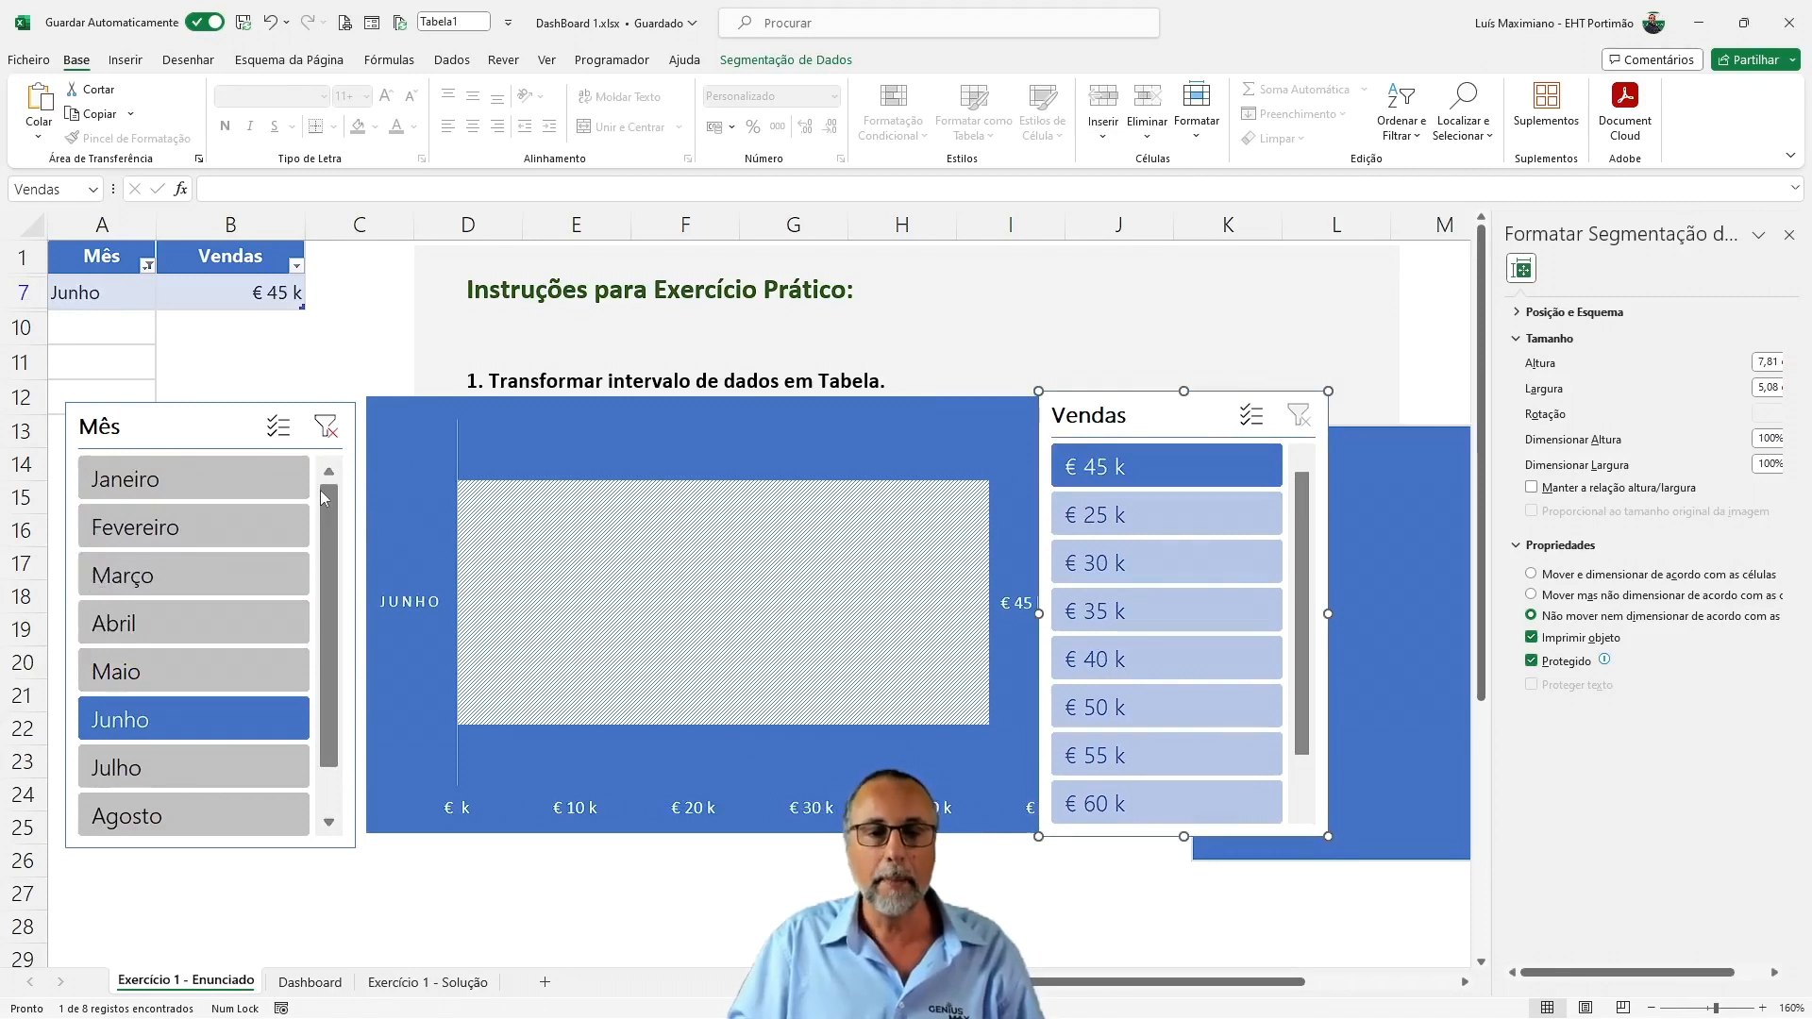
Select Fevereiro through Junho together in the Mês slicer, and clear the slicer's filter
{"action": "left_click", "coordinate": [173, 566], "text": "ctrl"}
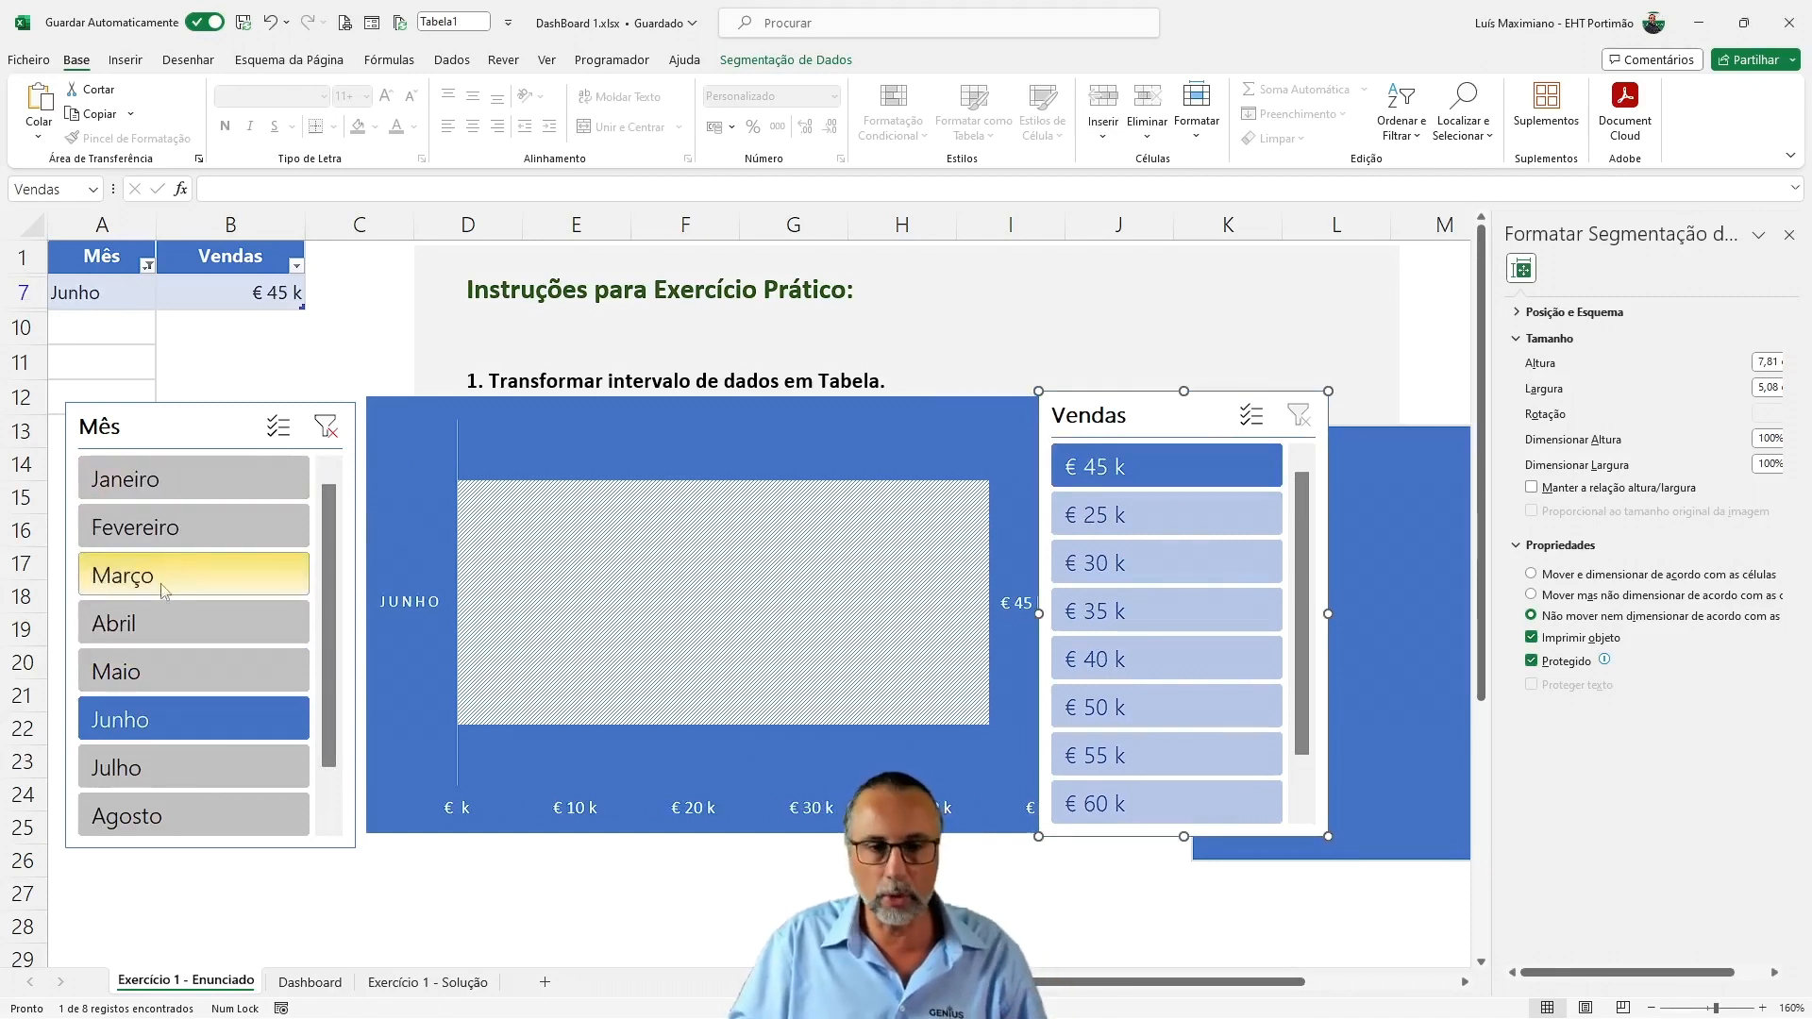
{"action": "left_click", "coordinate": [179, 534], "text": "ctrl"}
{"action": "left_click", "coordinate": [170, 627], "text": "ctrl"}
{"action": "left_click", "coordinate": [165, 684], "text": "ctrl"}
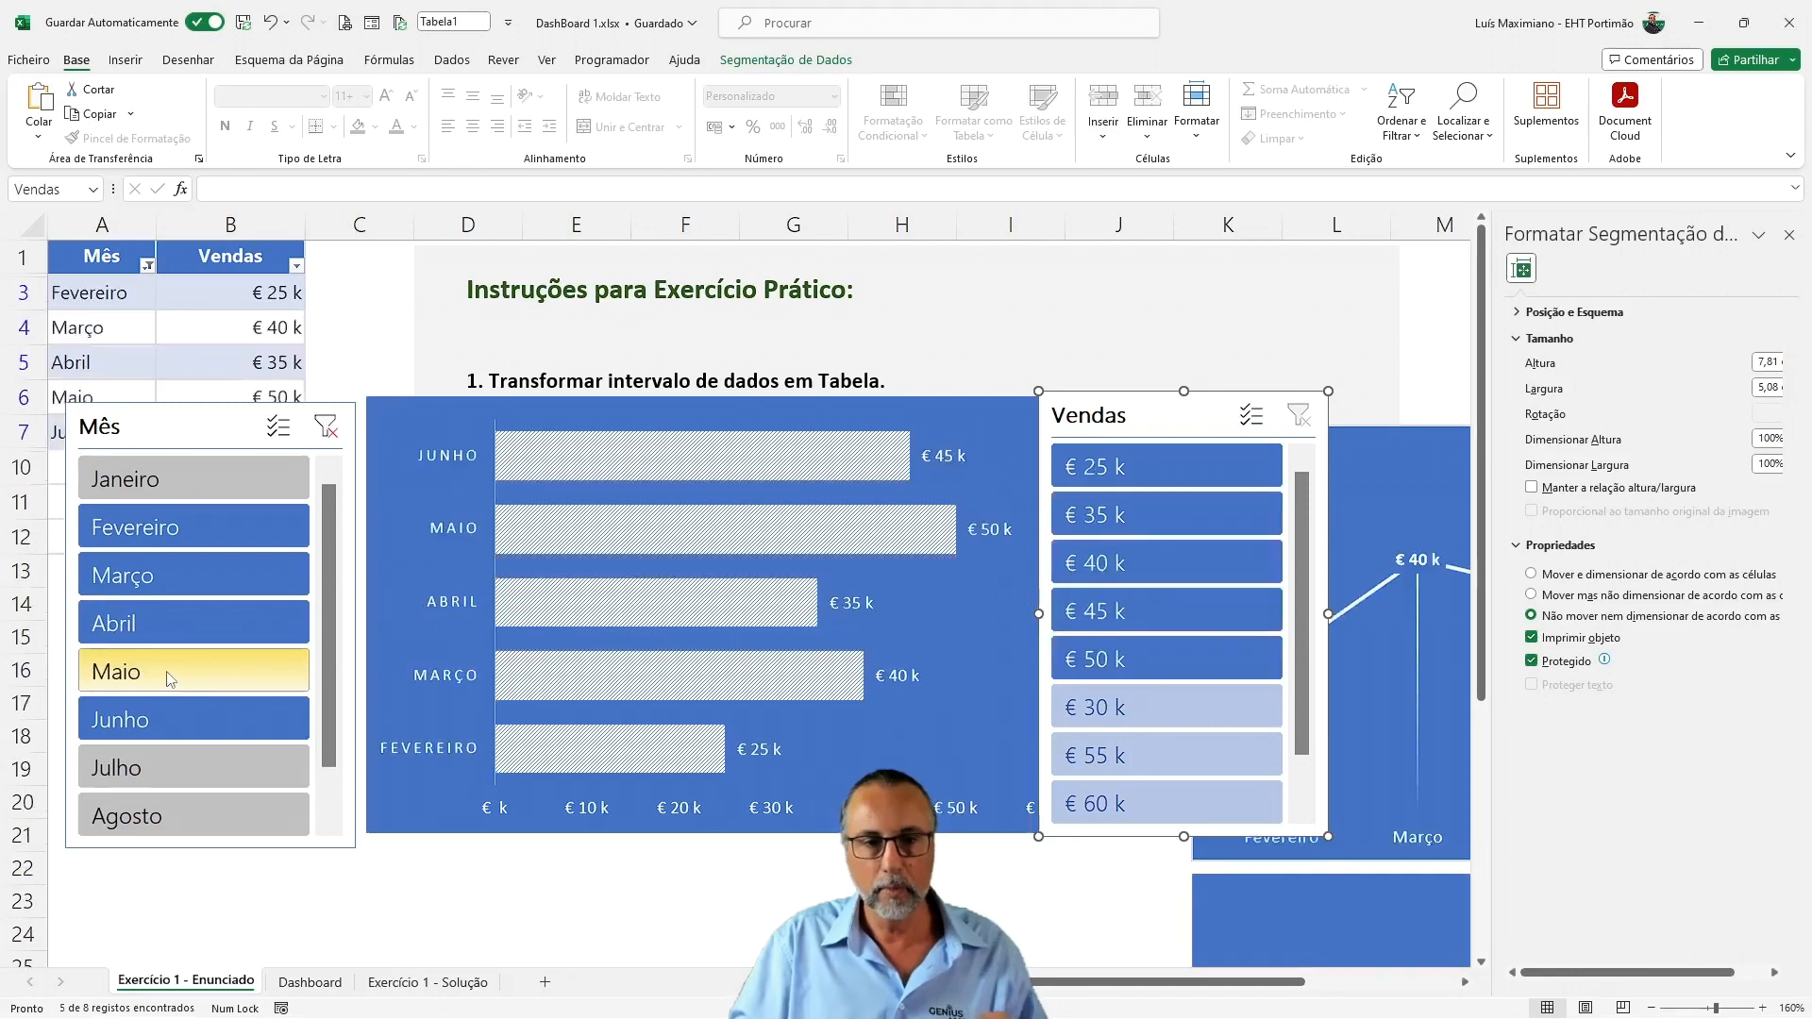
{"action": "left_click", "coordinate": [326, 430]}
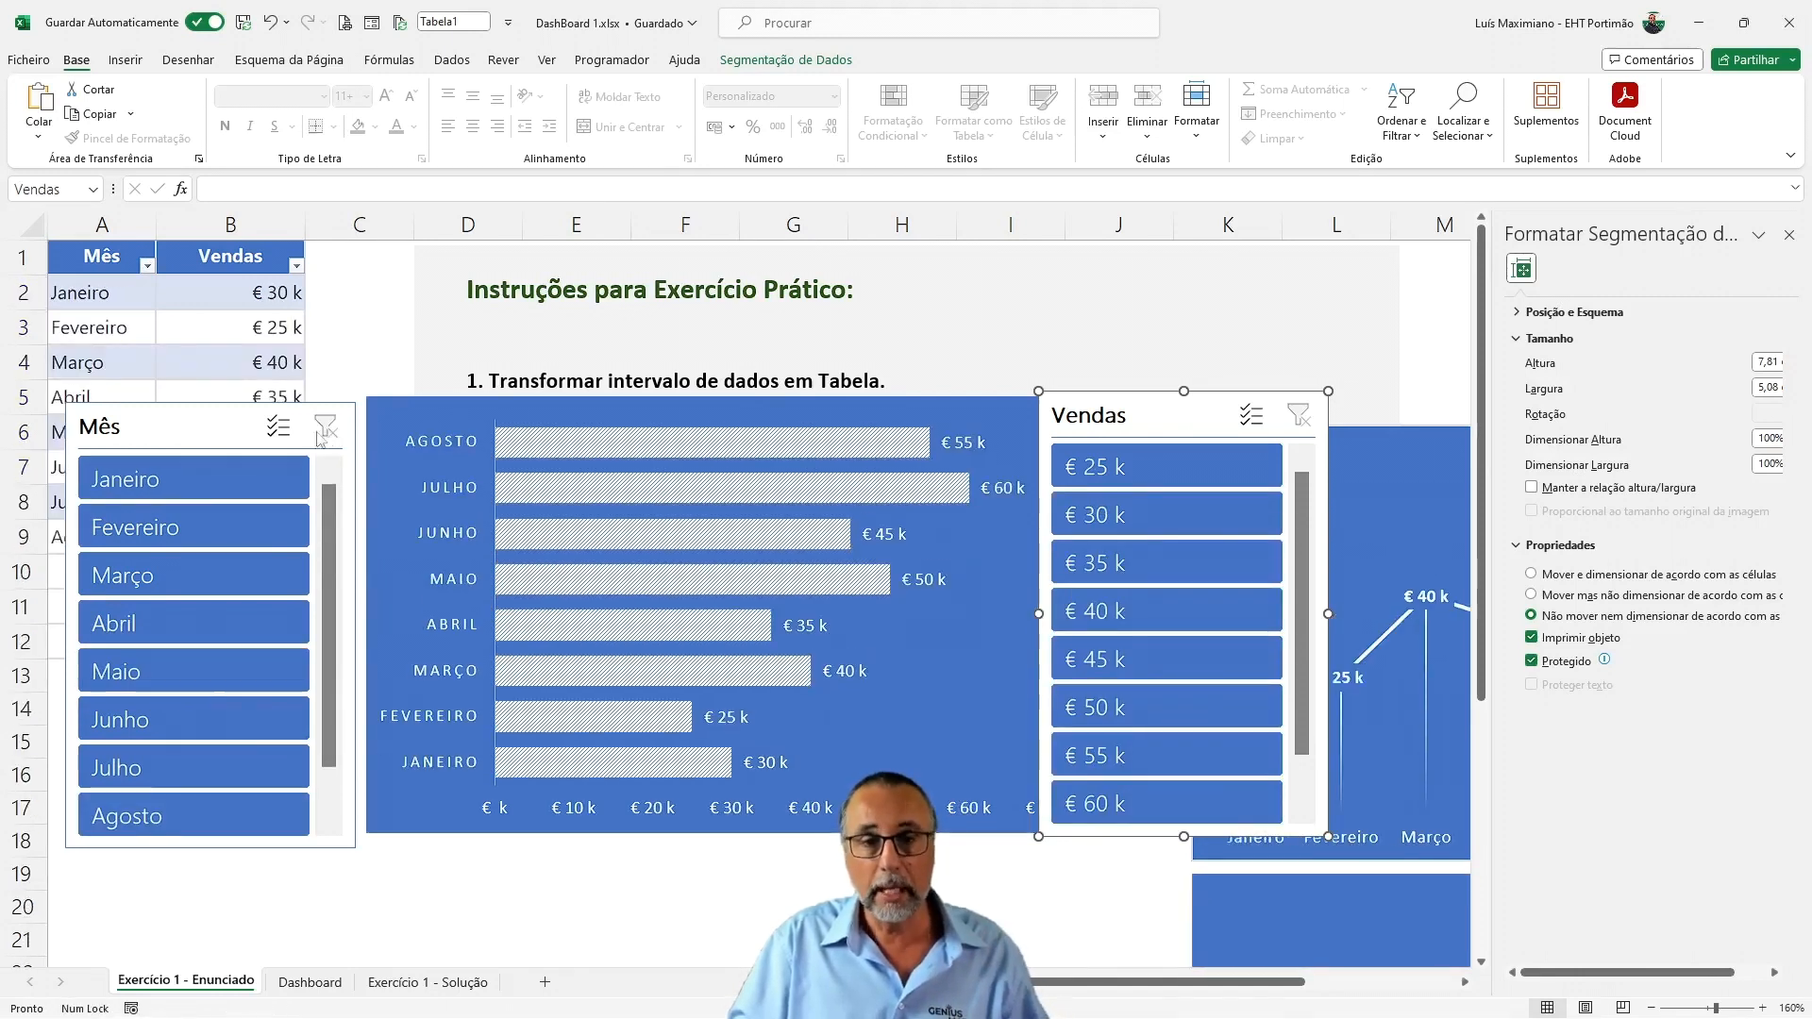
Turn on multi-select in the Mês slicer and deselect Fevereiro, Março, Abril, Junho and Julho
{"action": "left_click", "coordinate": [283, 430]}
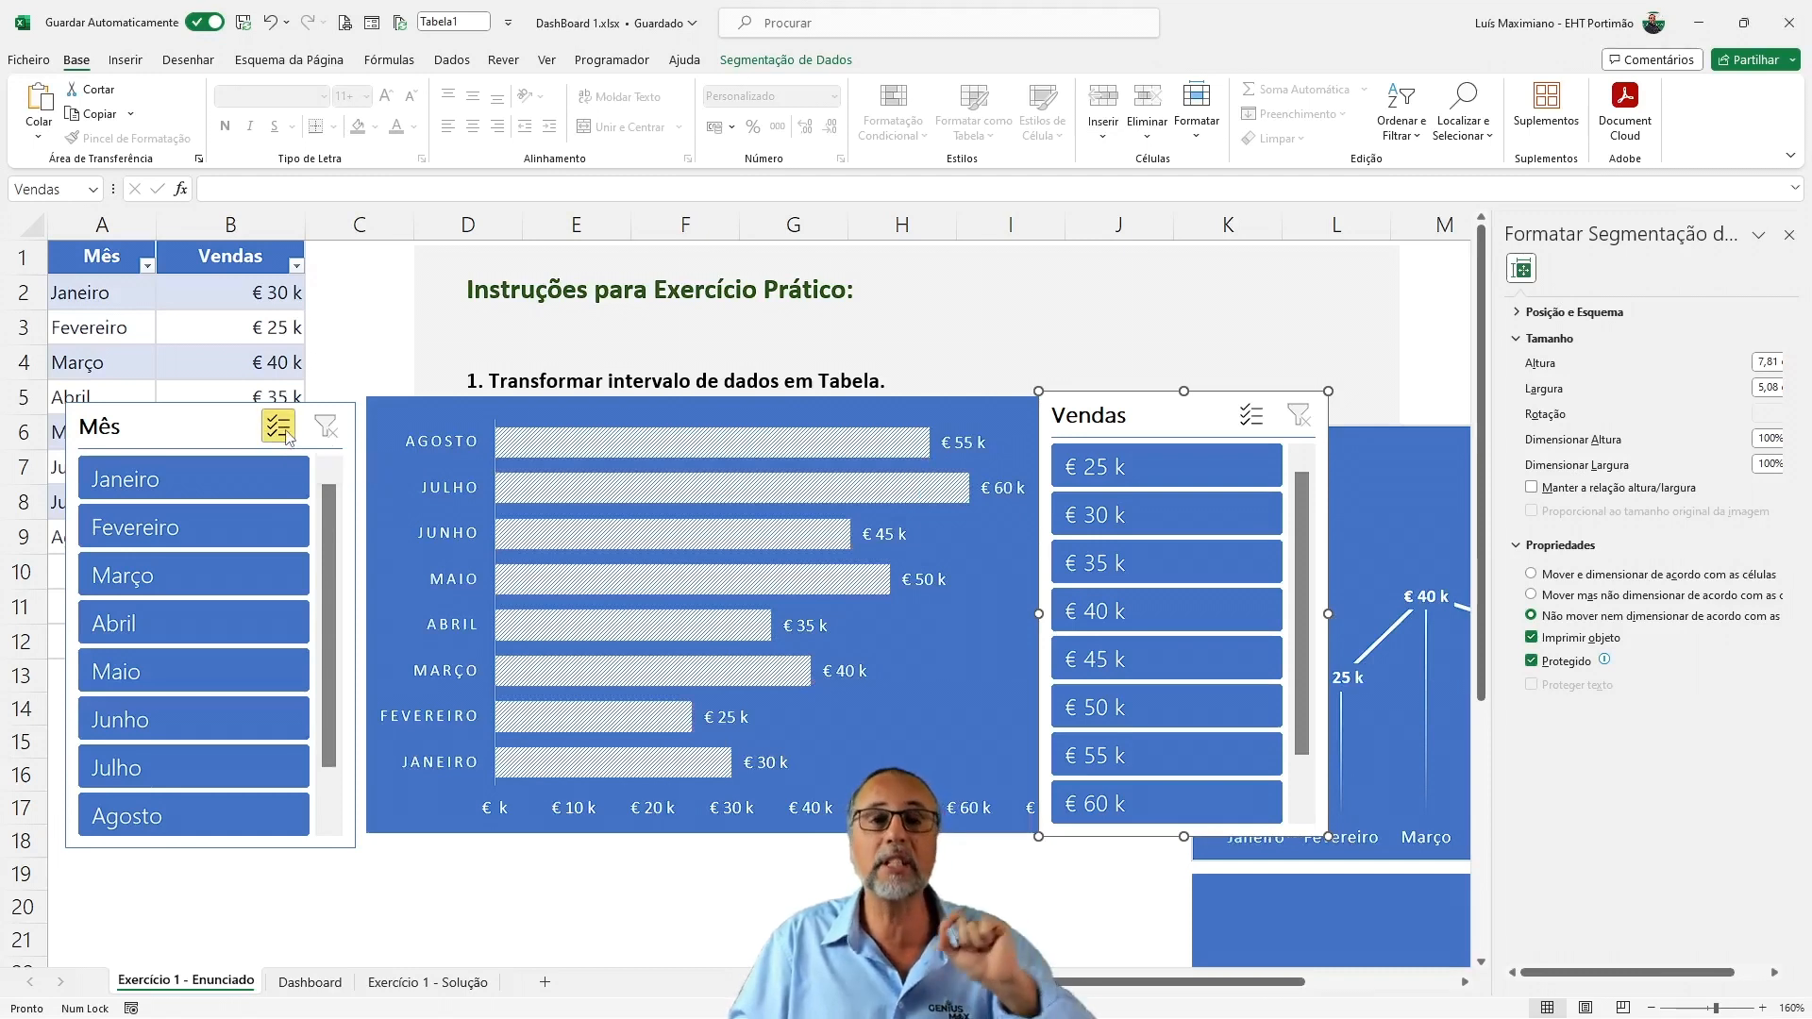
{"action": "left_click", "coordinate": [200, 527]}
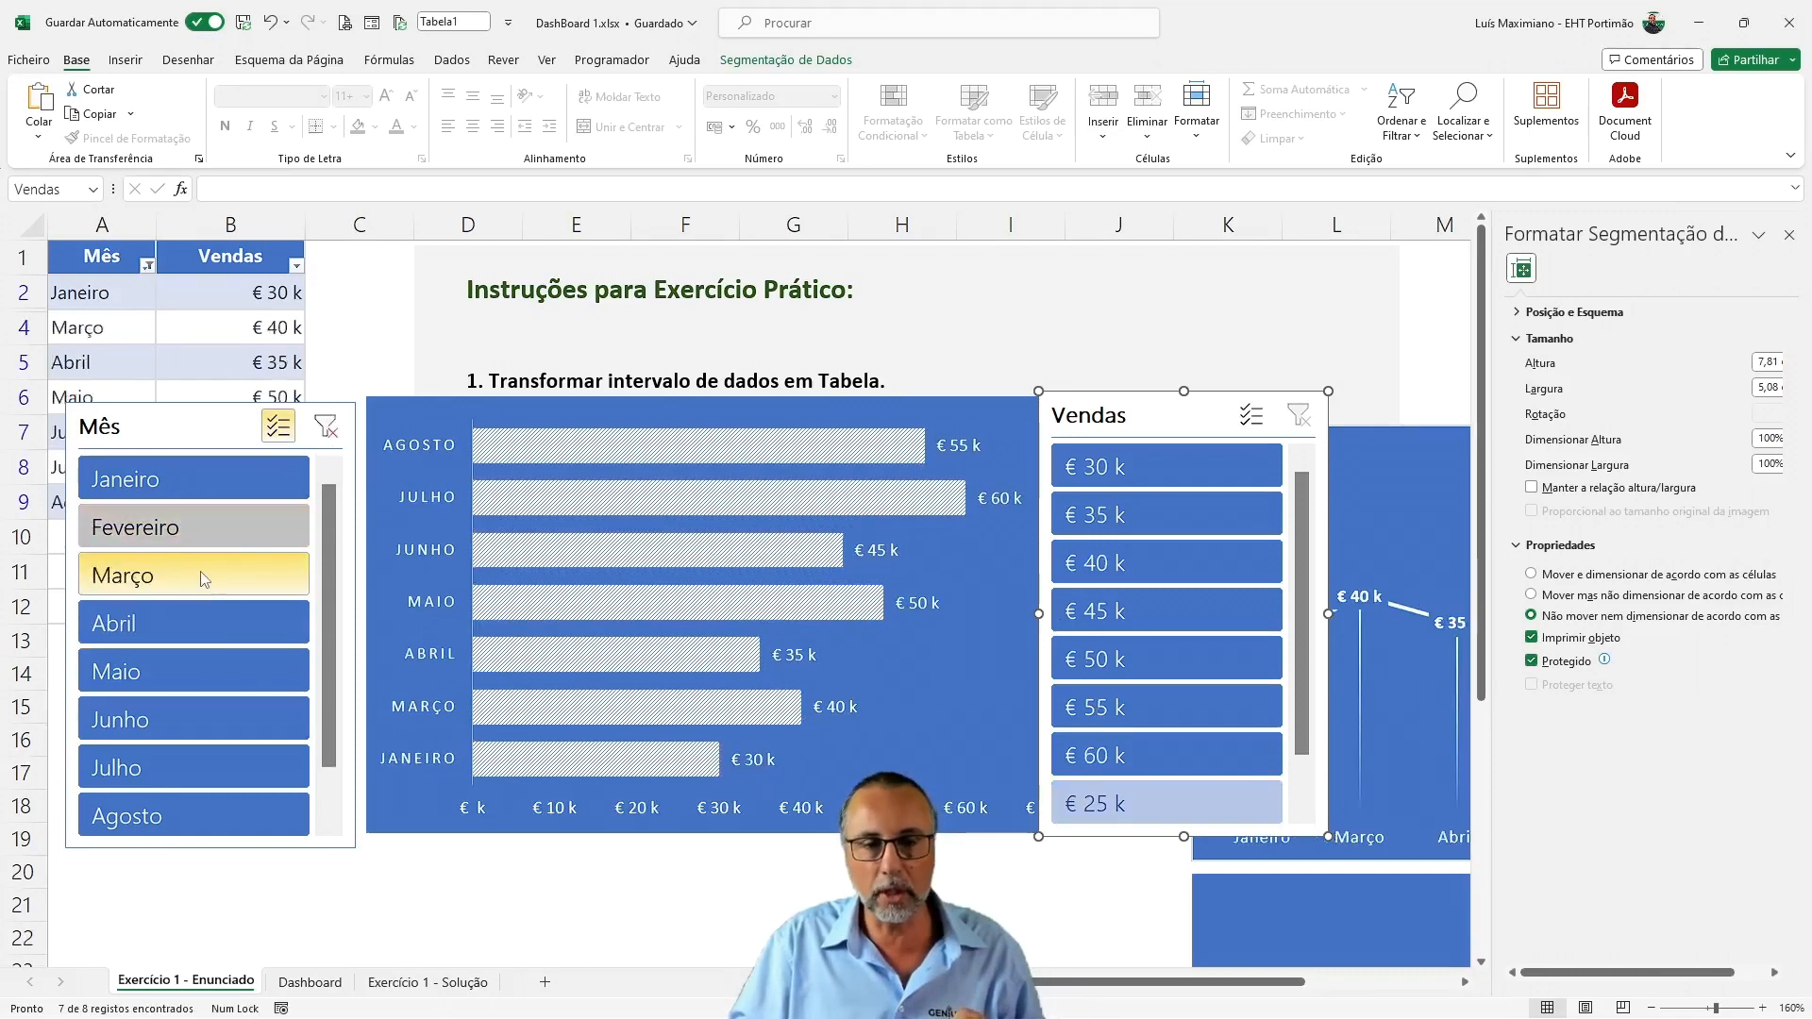
{"action": "left_click", "coordinate": [194, 575]}
{"action": "left_click", "coordinate": [194, 624]}
{"action": "left_click", "coordinate": [194, 731]}
{"action": "left_click", "coordinate": [182, 766]}
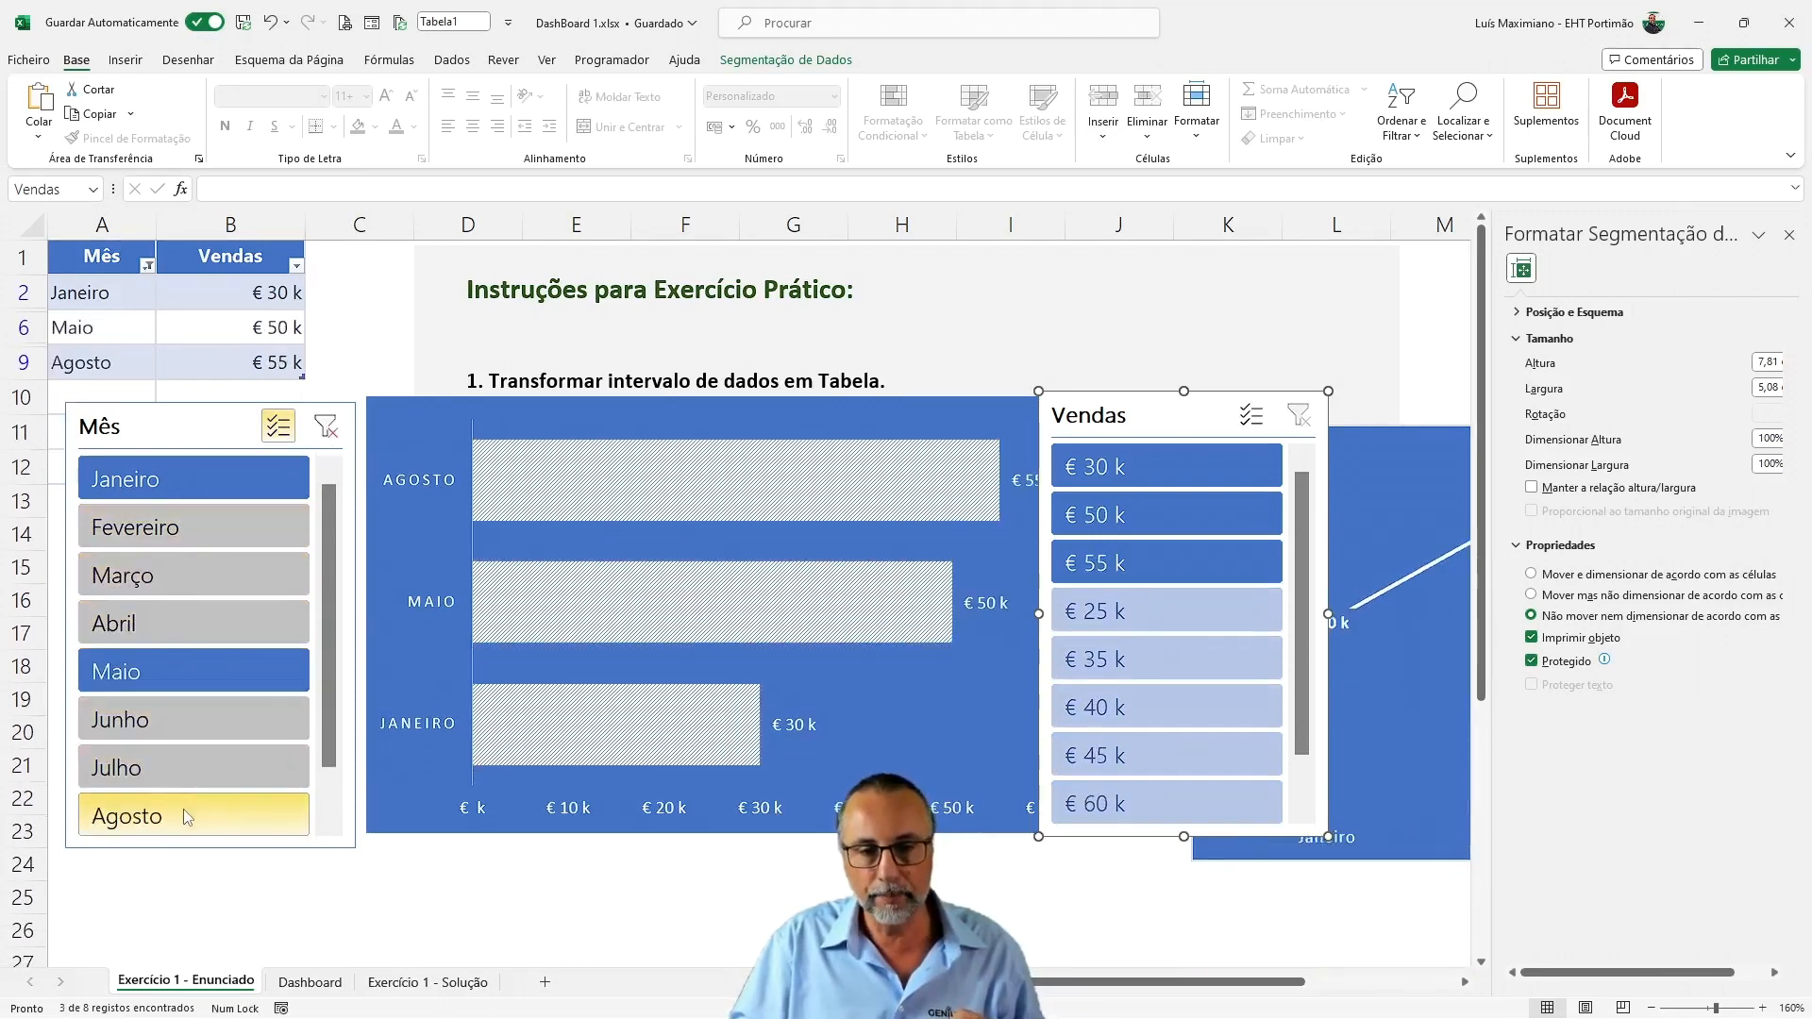
Toggle further months in the Mês slicer until only Janeiro stays selected
{"action": "left_click", "coordinate": [183, 811]}
{"action": "left_click", "coordinate": [184, 674]}
{"action": "left_click", "coordinate": [200, 489]}
{"action": "left_click", "coordinate": [217, 524]}
{"action": "left_click", "coordinate": [215, 562]}
{"action": "left_click", "coordinate": [203, 672]}
{"action": "left_click", "coordinate": [206, 720]}
{"action": "left_click", "coordinate": [215, 786]}
{"action": "left_click", "coordinate": [206, 627]}
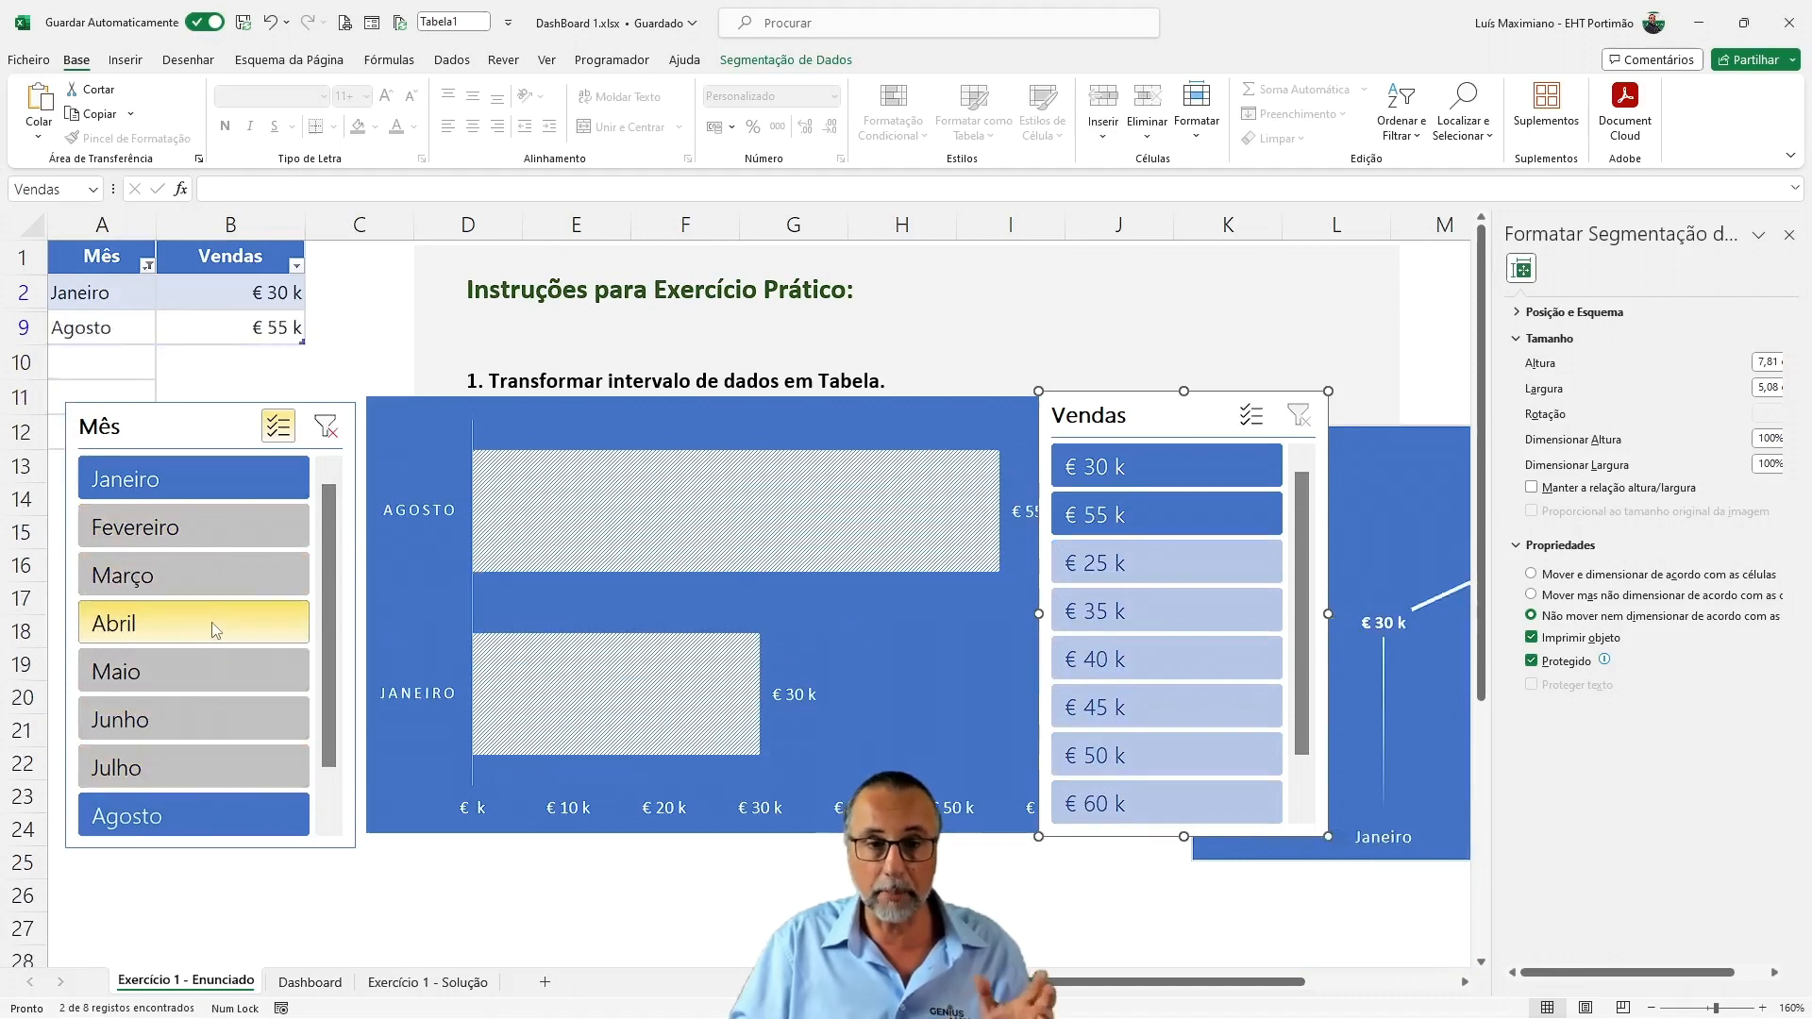
{"action": "left_click", "coordinate": [207, 817]}
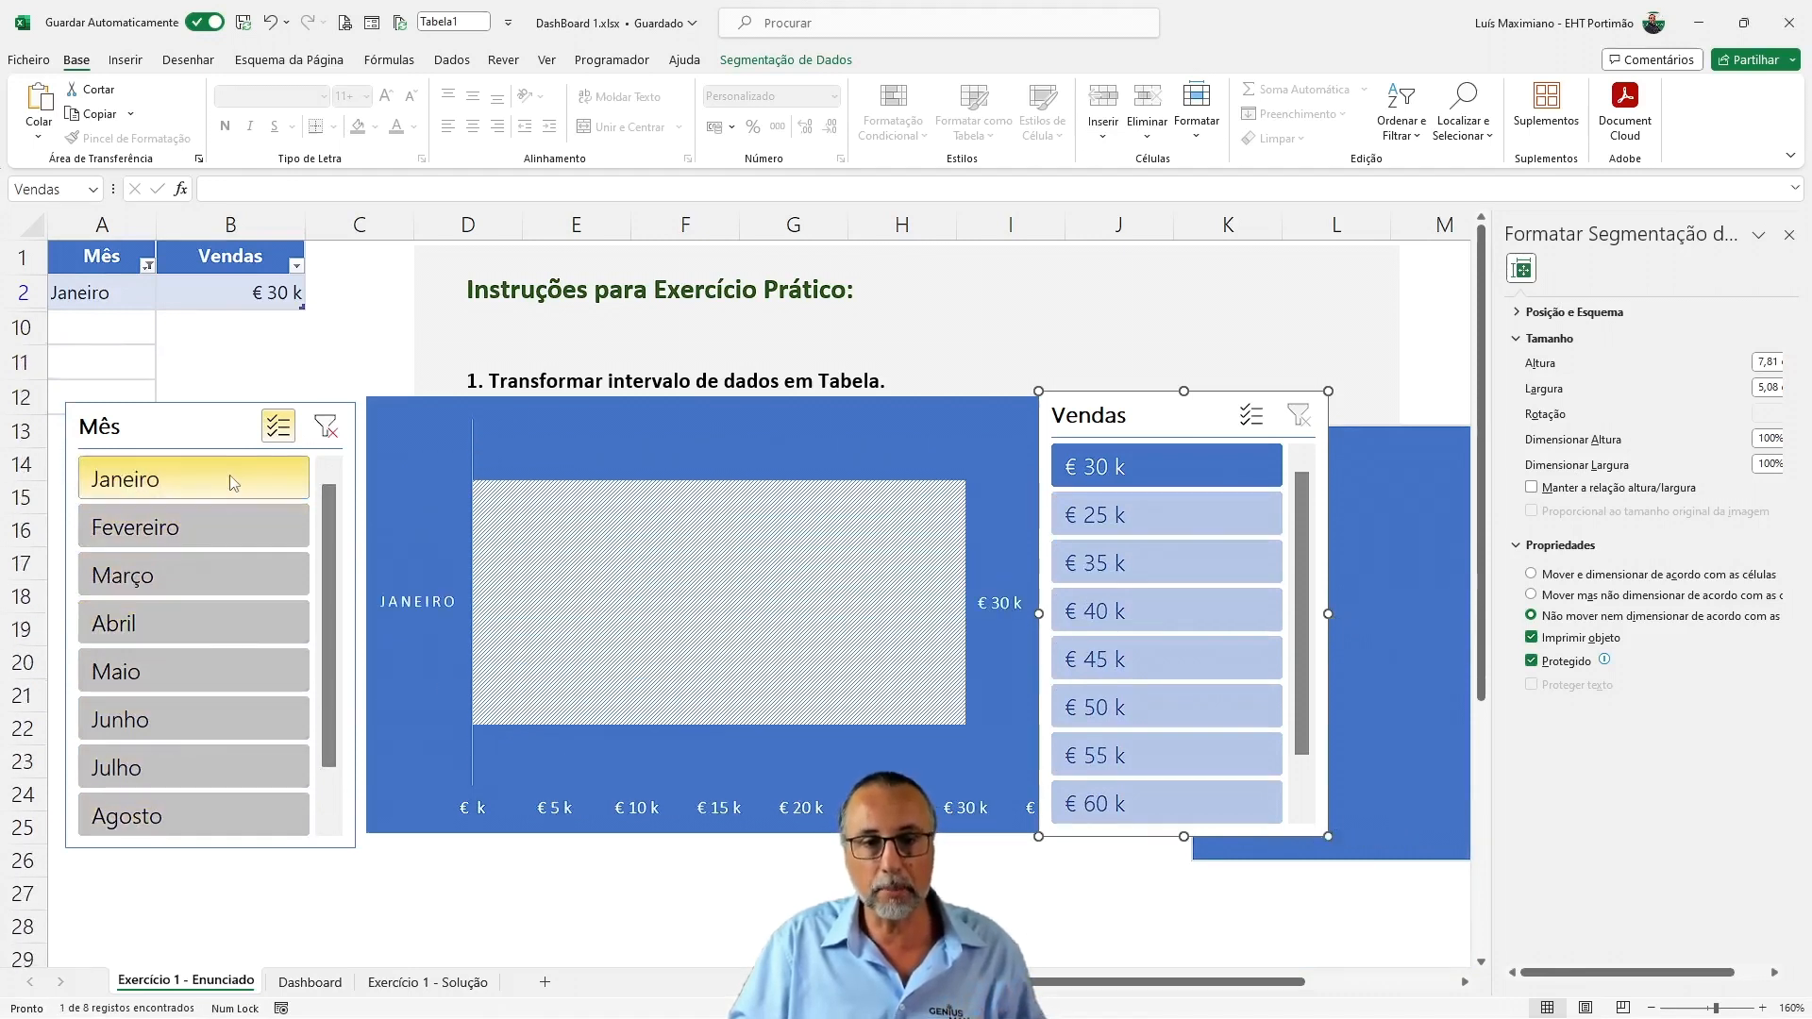
Add Março, Maio and Julho to the selection in the Mês slicer
{"action": "left_click", "coordinate": [133, 574]}
{"action": "left_click", "coordinate": [139, 681]}
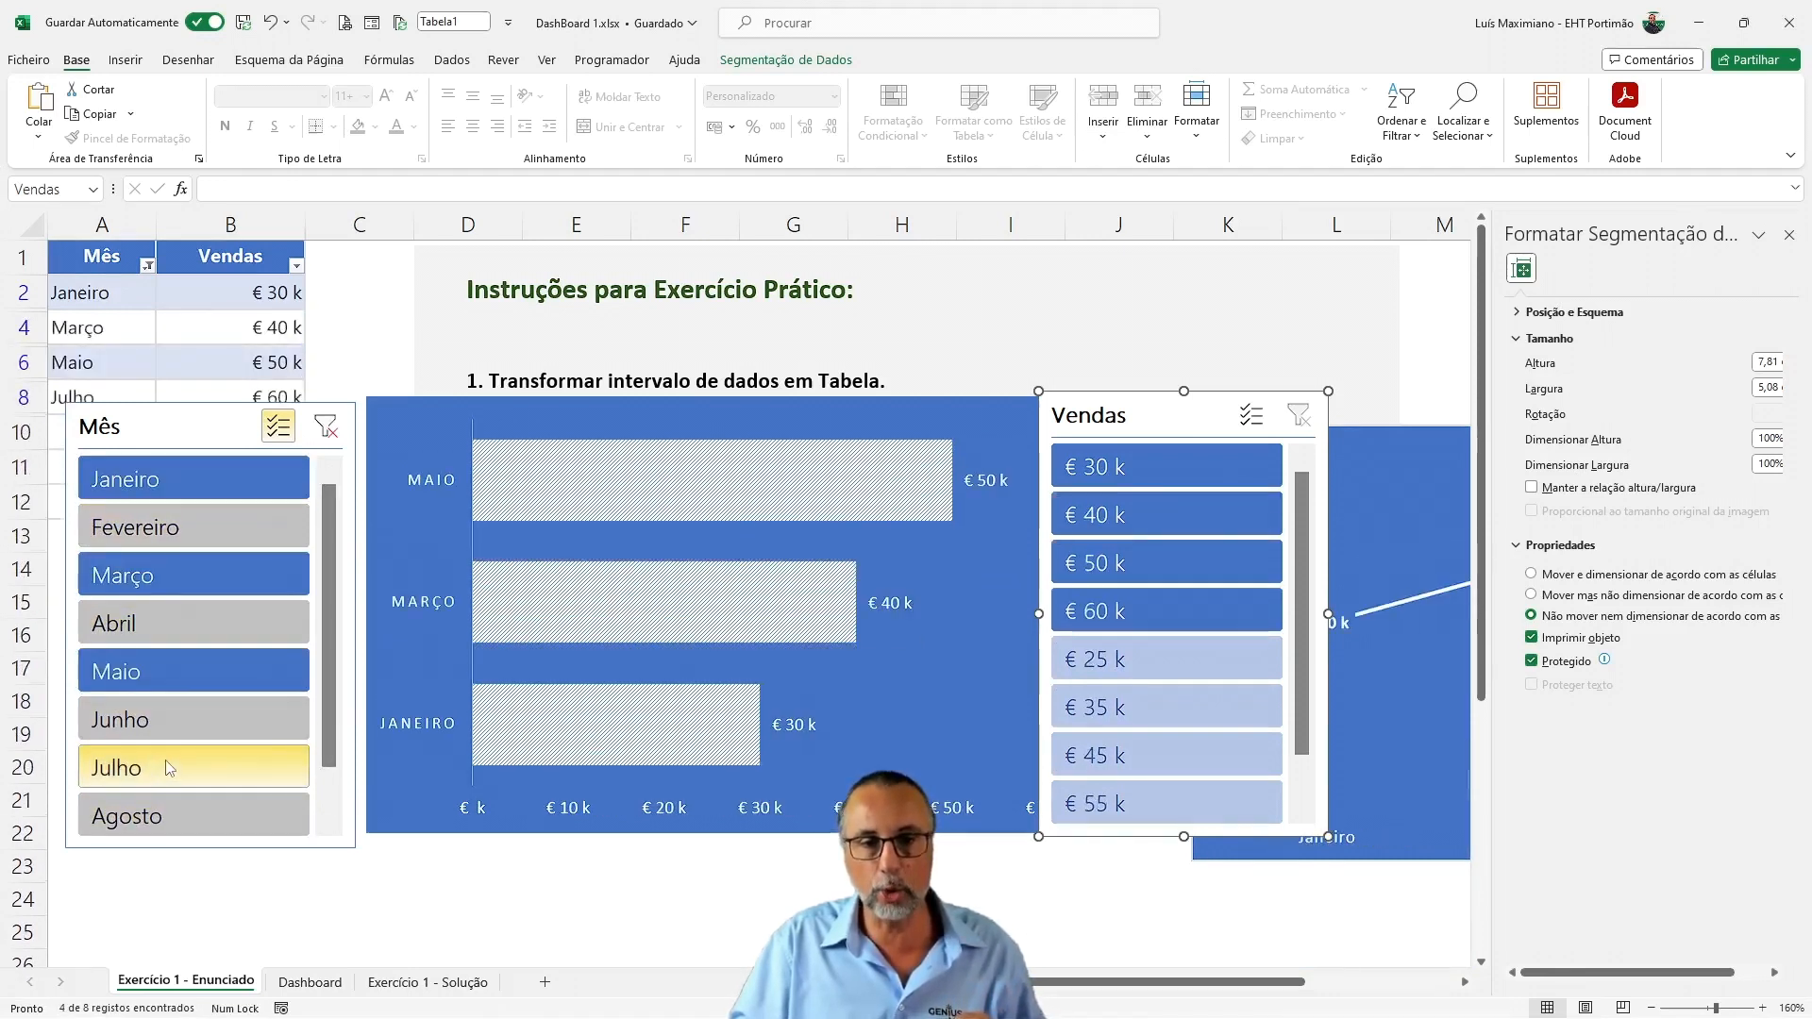
{"action": "left_click", "coordinate": [236, 754]}
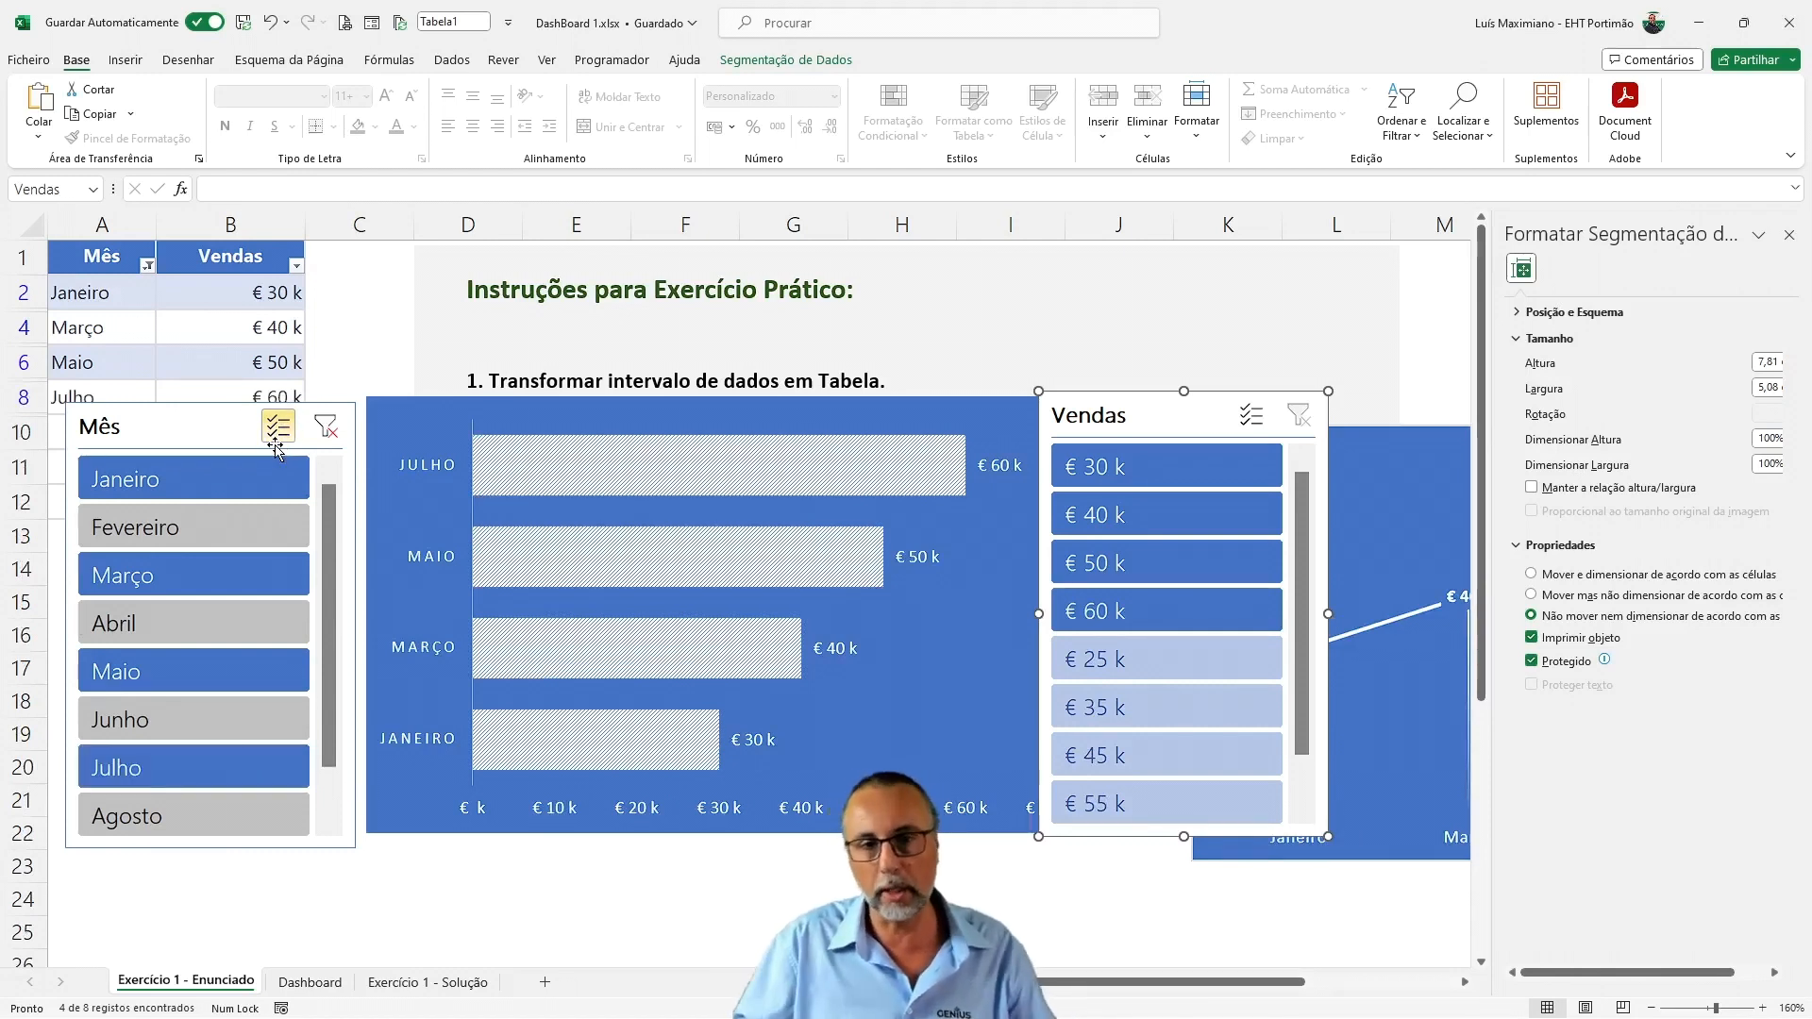
Transfer the Mês and Vendas slicers from the Exercício 1 - Enunciado sheet to the Dashboard sheet, placing Mês just below the bar chart
{"action": "left_click", "coordinate": [202, 420]}
{"action": "left_click", "coordinate": [1139, 419], "text": "ctrl"}
{"action": "key", "text": "Delete"}
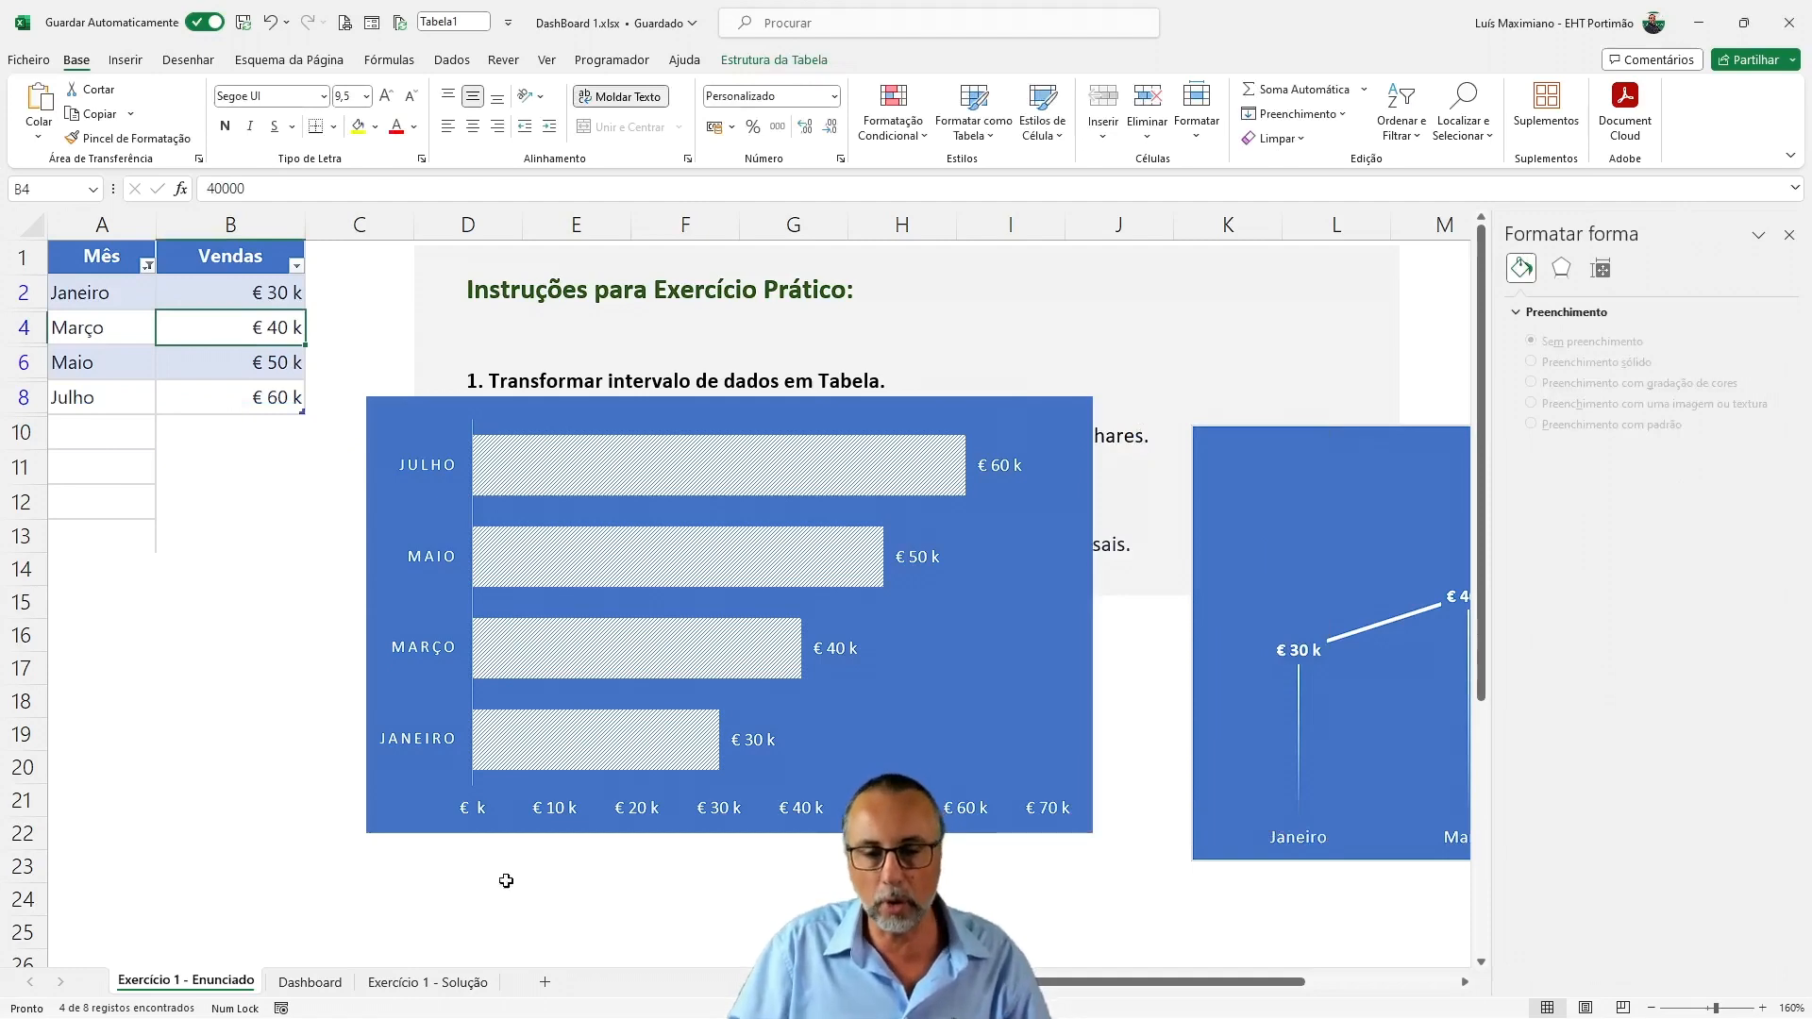
{"action": "left_click", "coordinate": [308, 981]}
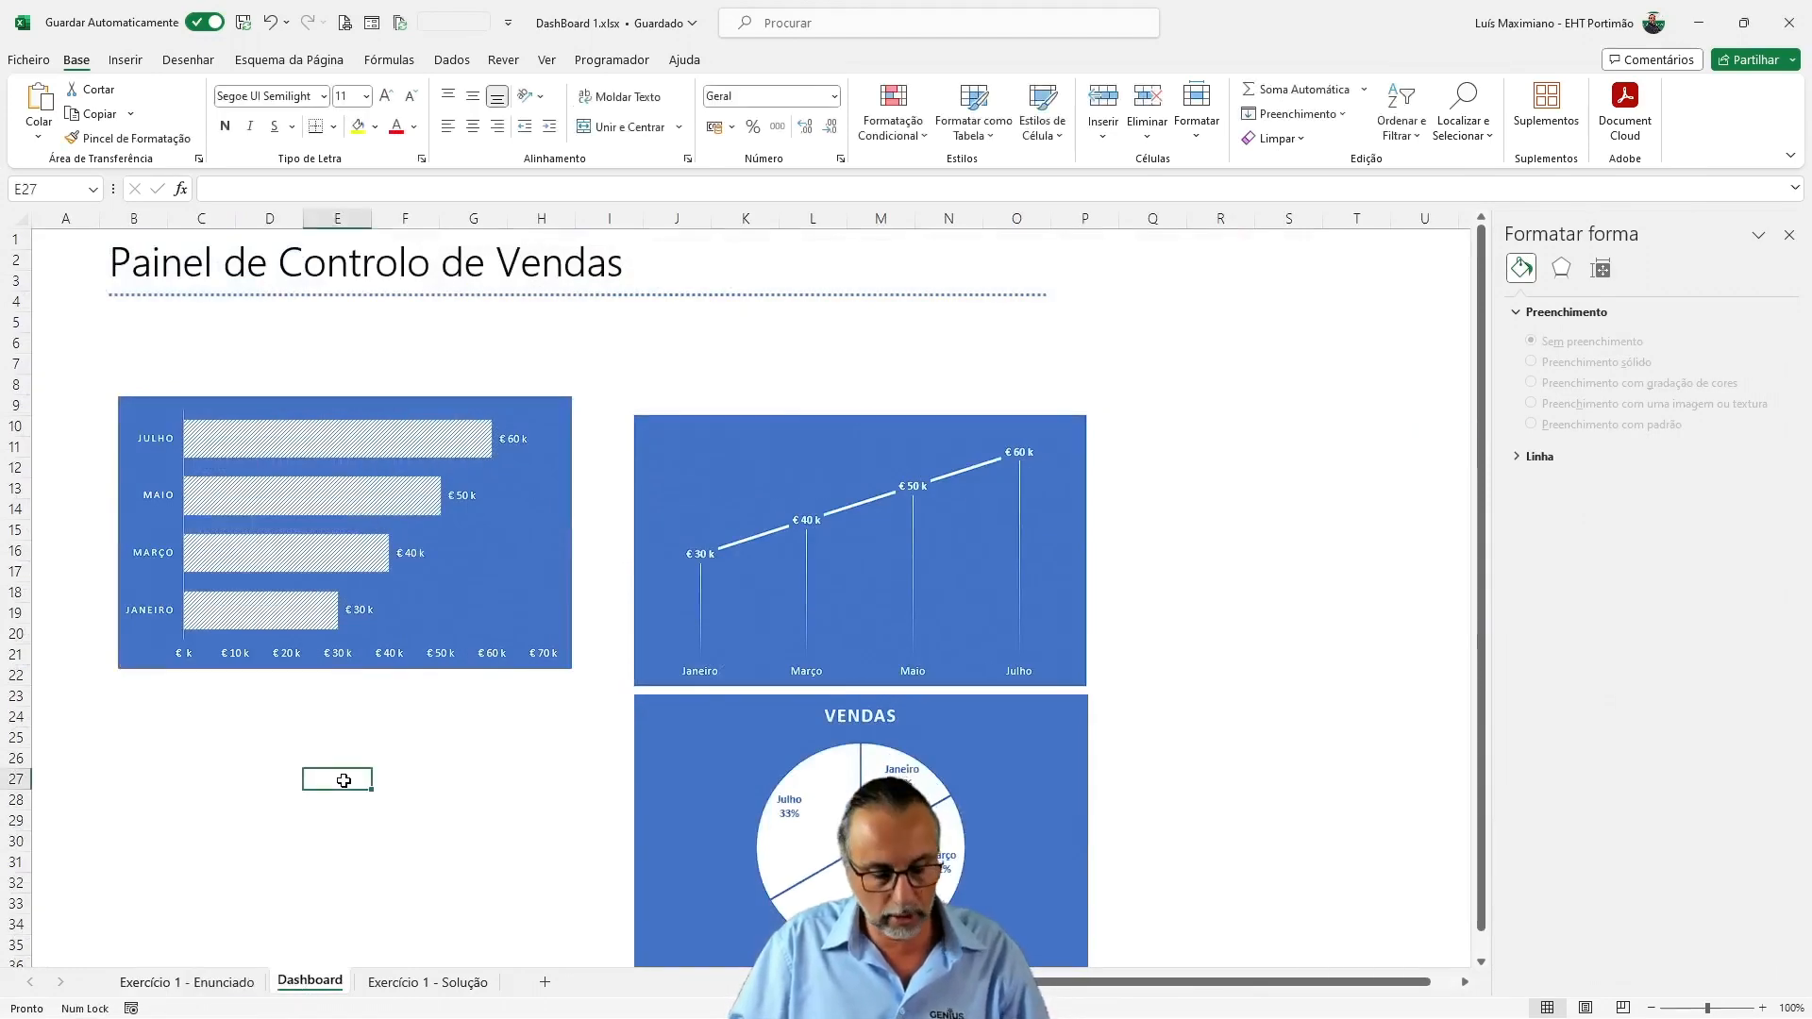
{"action": "key", "text": "ctrl+v"}
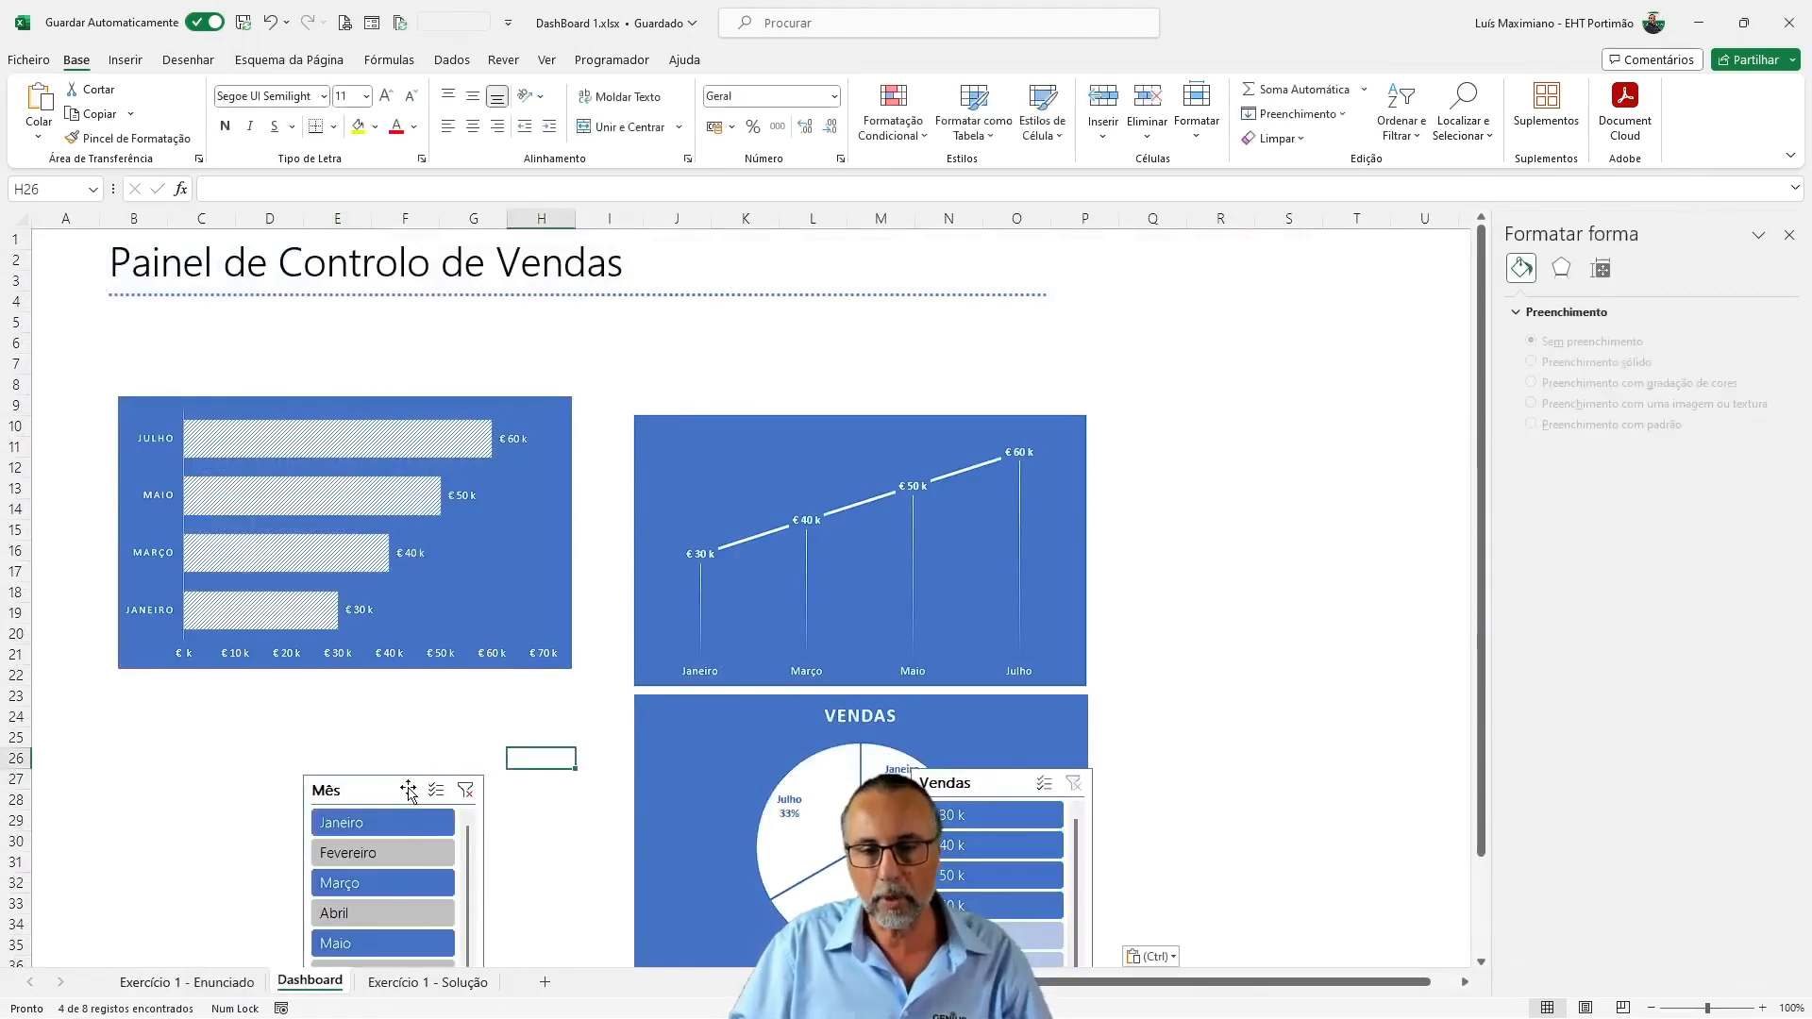
{"action": "left_click_drag", "start_coordinate": [411, 793], "coordinate": [411, 721]}
Filter the dashboard charts by Fevereiro, Abril, Maio, Junho and Julho in turn with the Mês slicer
{"action": "left_click", "coordinate": [383, 781]}
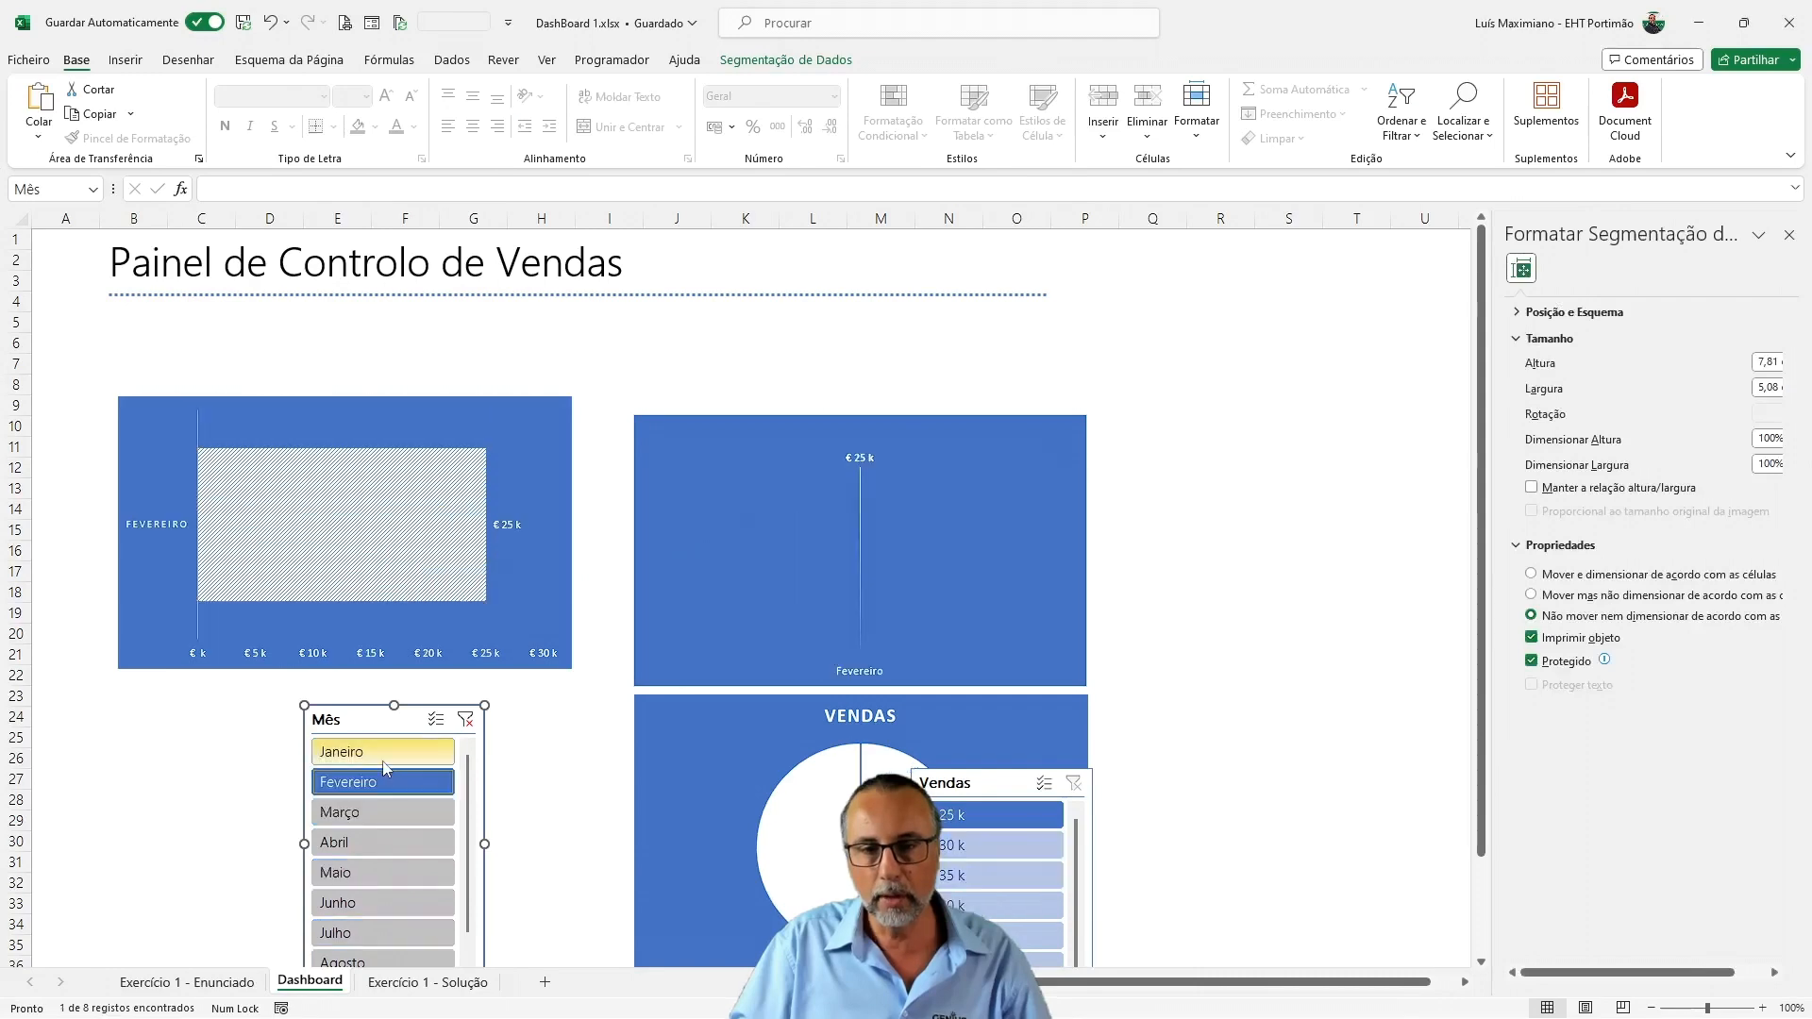
{"action": "left_click", "coordinate": [387, 842]}
{"action": "left_click", "coordinate": [382, 872]}
{"action": "left_click", "coordinate": [378, 902]}
{"action": "left_click", "coordinate": [362, 944]}
Delete the bar chart from the Exercício 1 - Enunciado sheet and select the line chart there
{"action": "key", "text": "ctrl+Page_Up"}
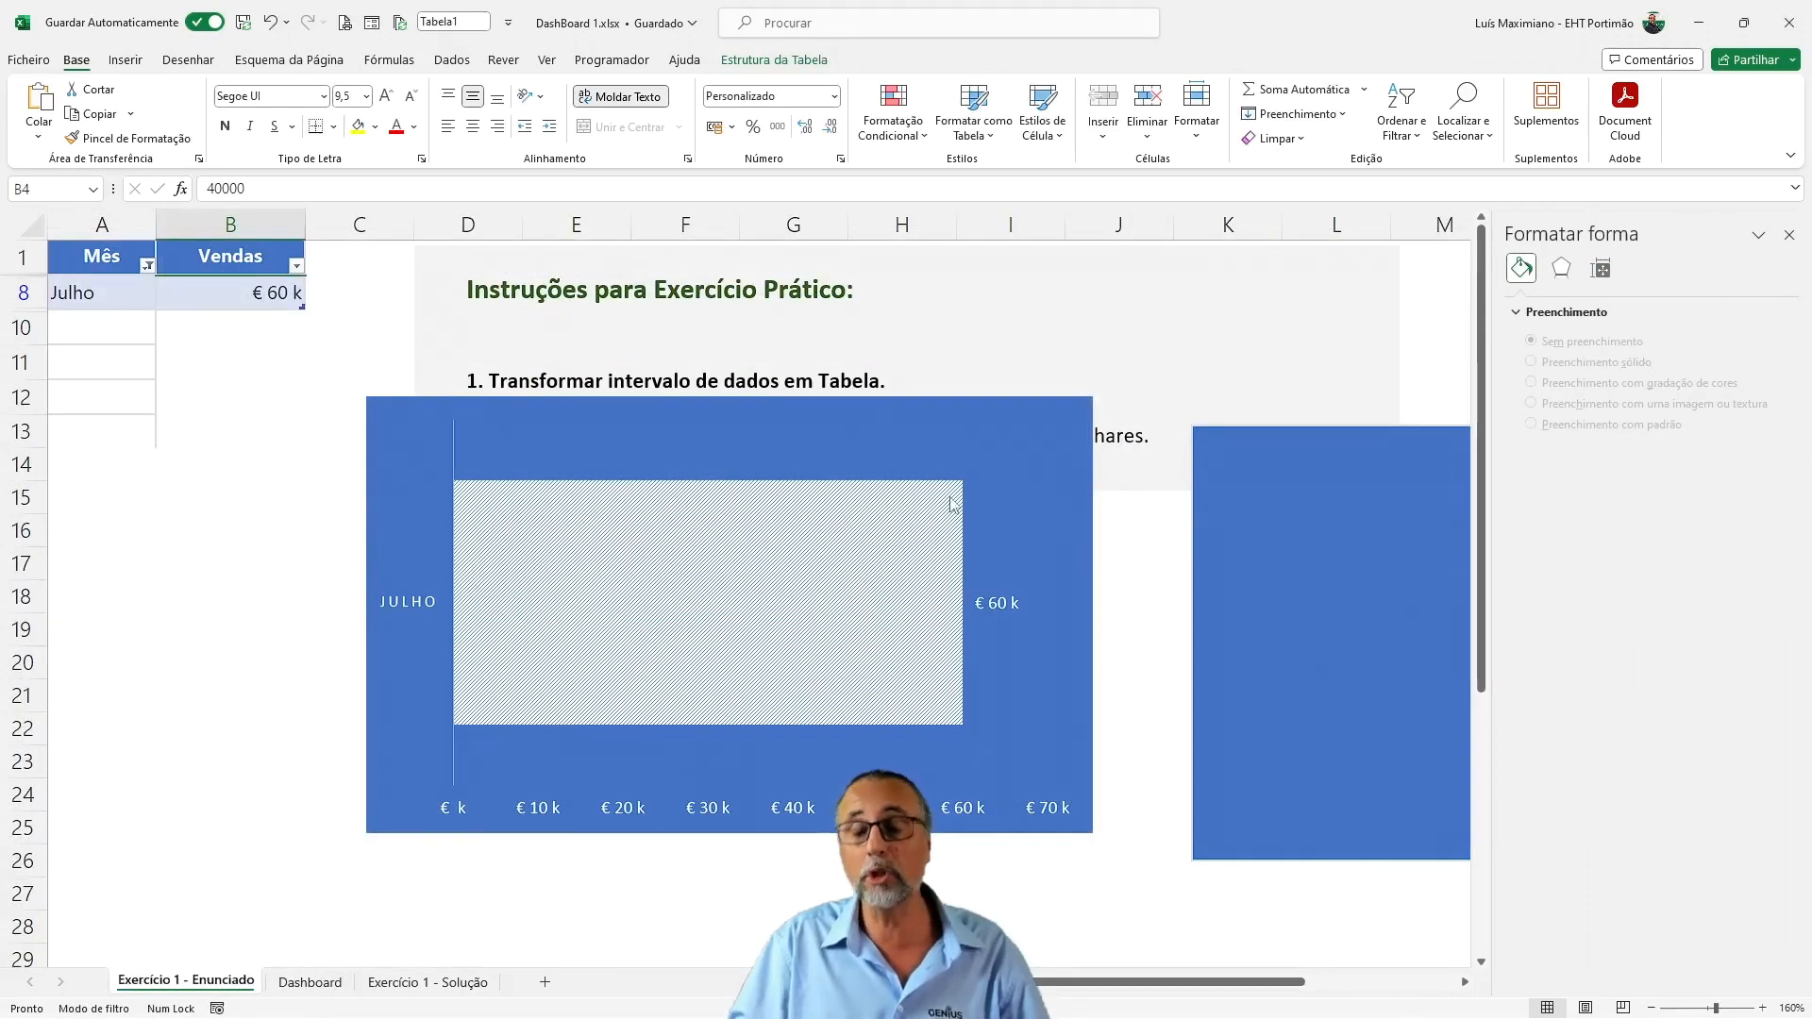
{"action": "mouse_move", "coordinate": [950, 512]}
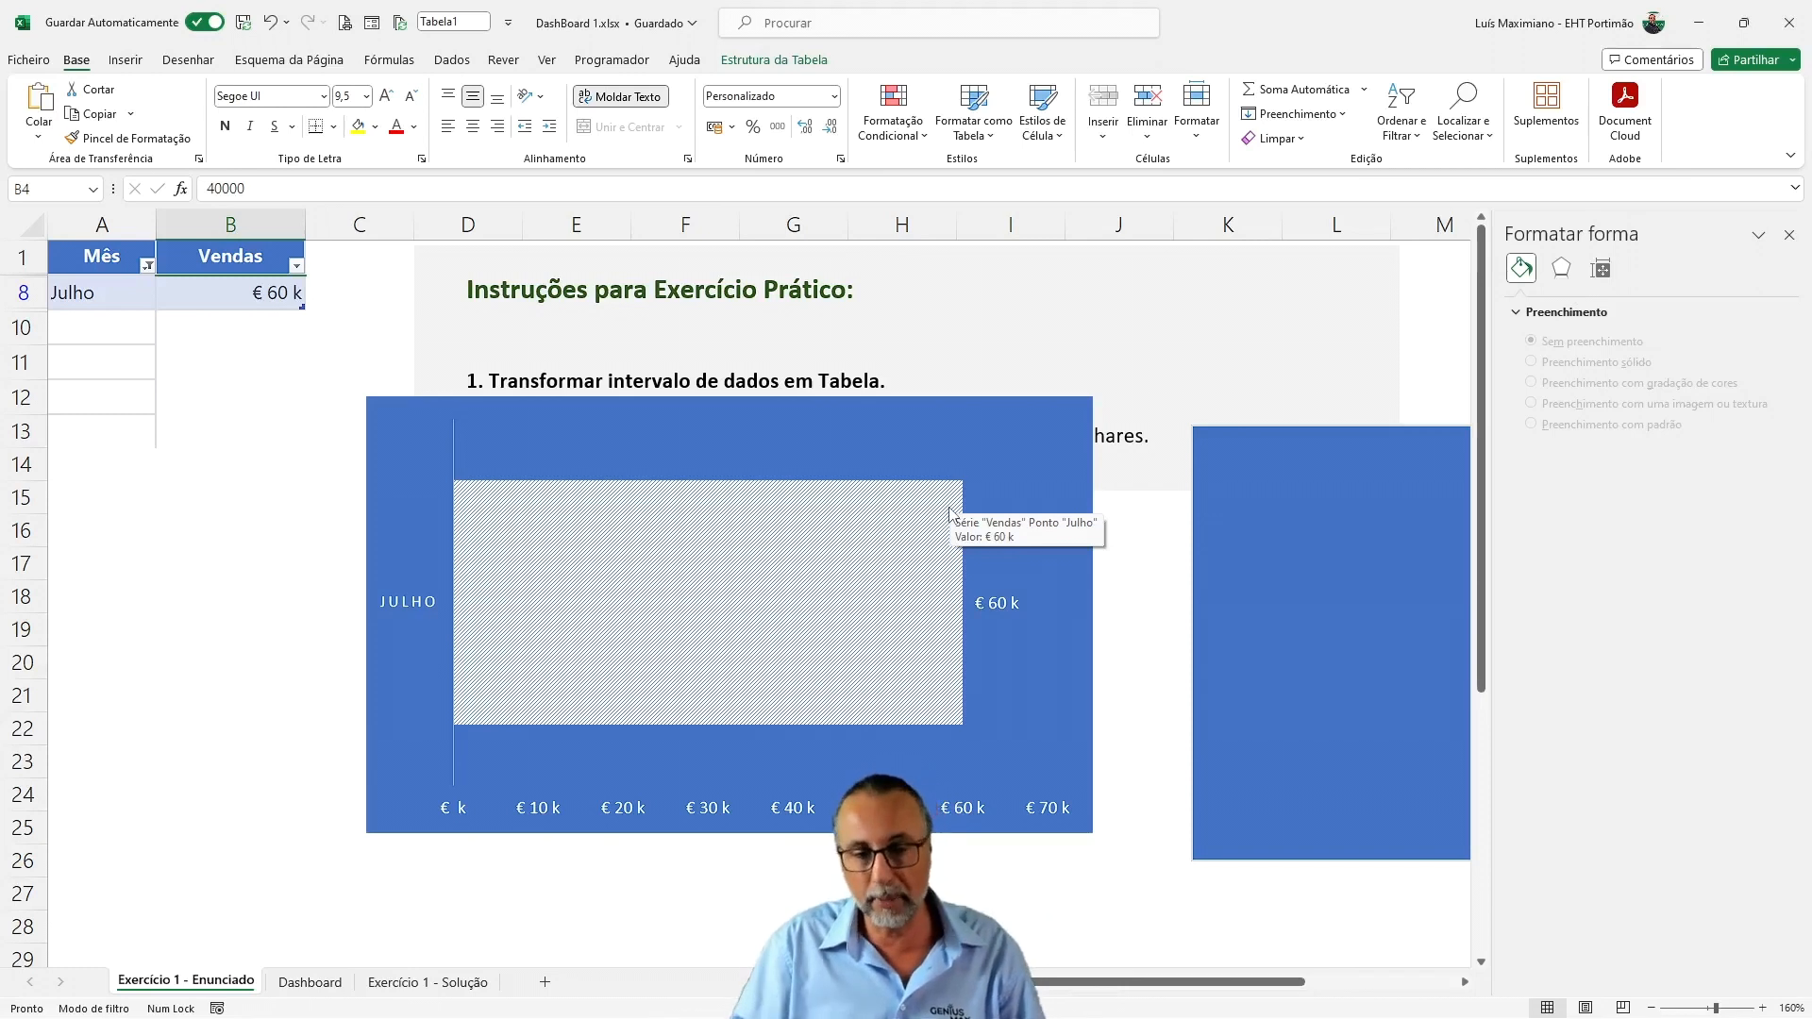
{"action": "left_click", "coordinate": [615, 731]}
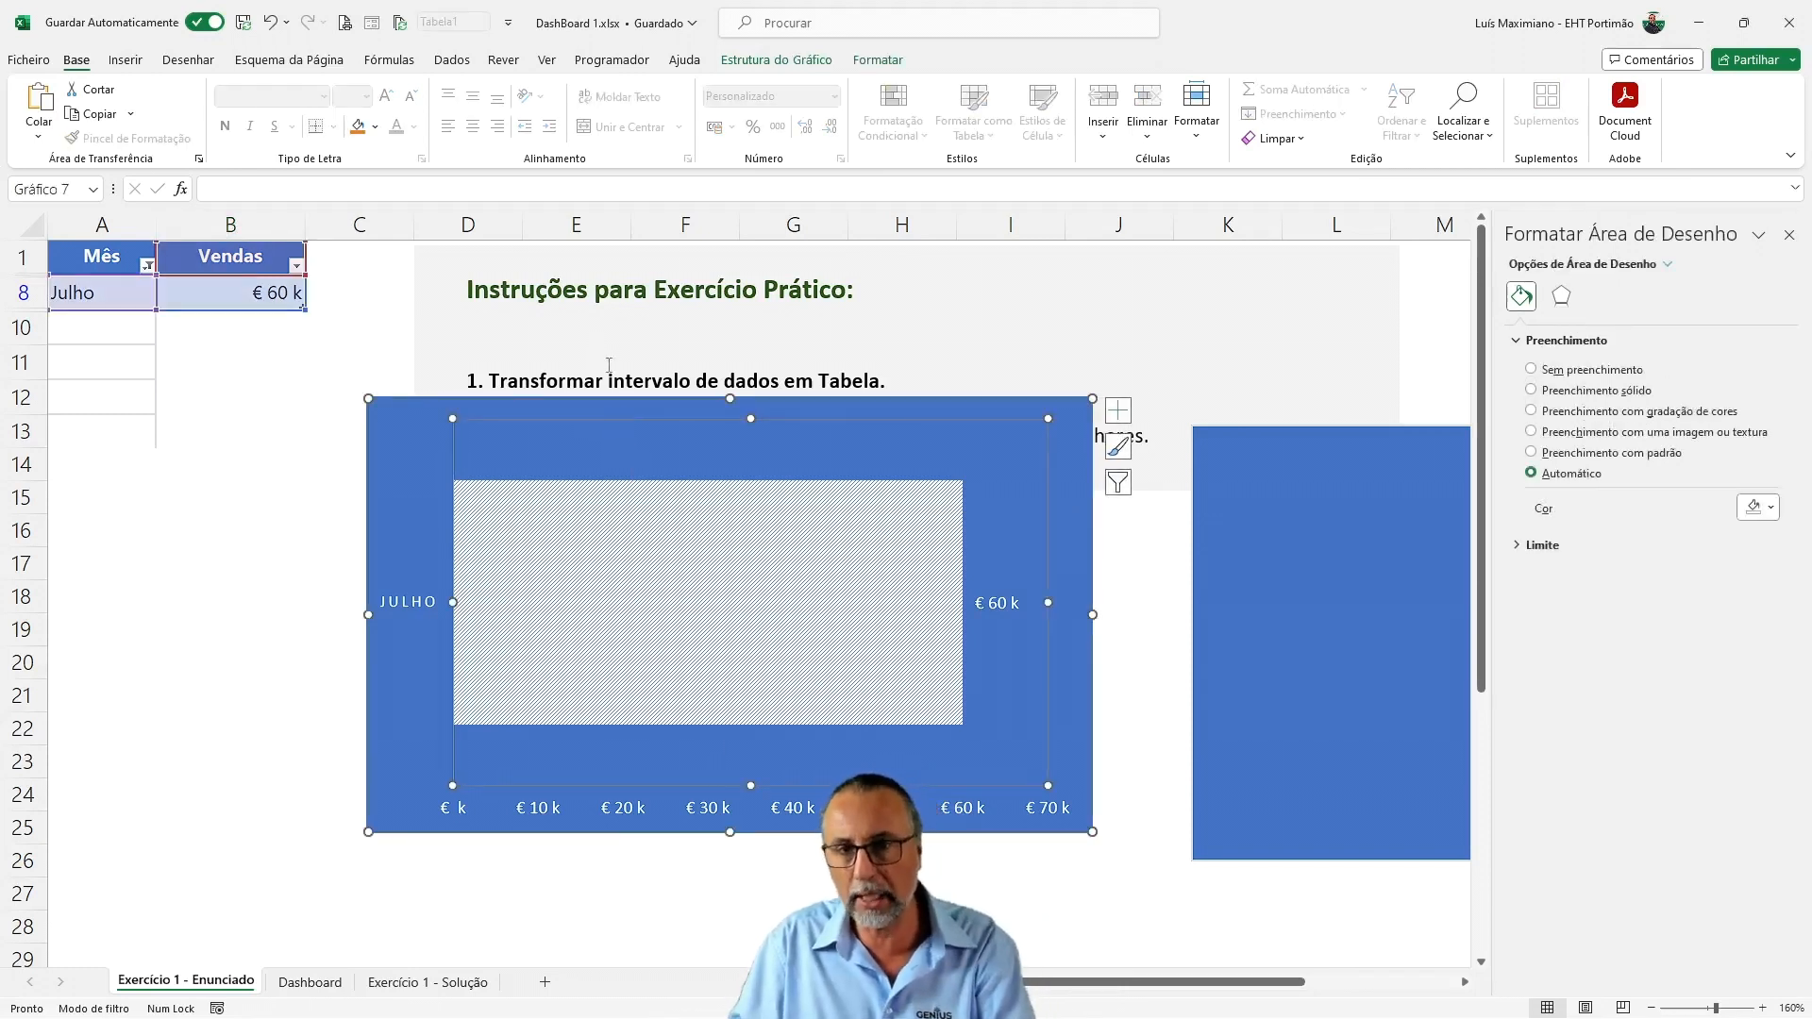
{"action": "left_click", "coordinate": [580, 406]}
{"action": "key", "text": "Delete"}
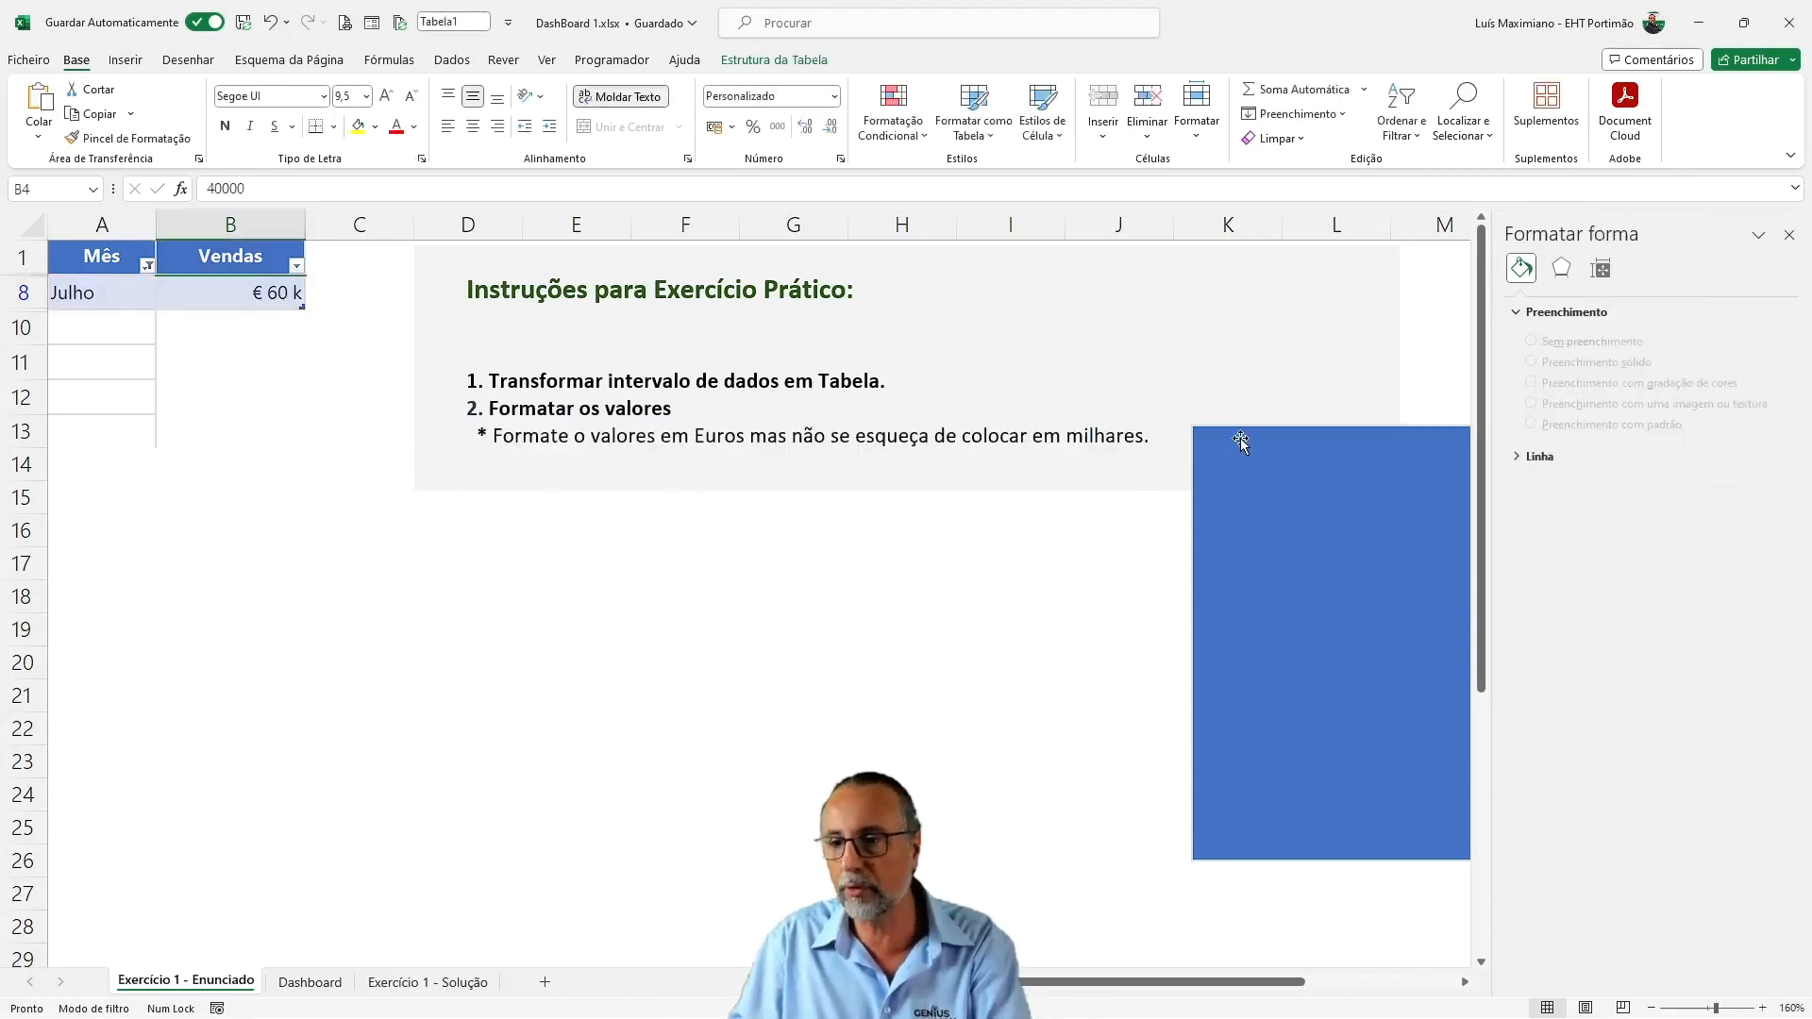
{"action": "left_click", "coordinate": [1240, 443]}
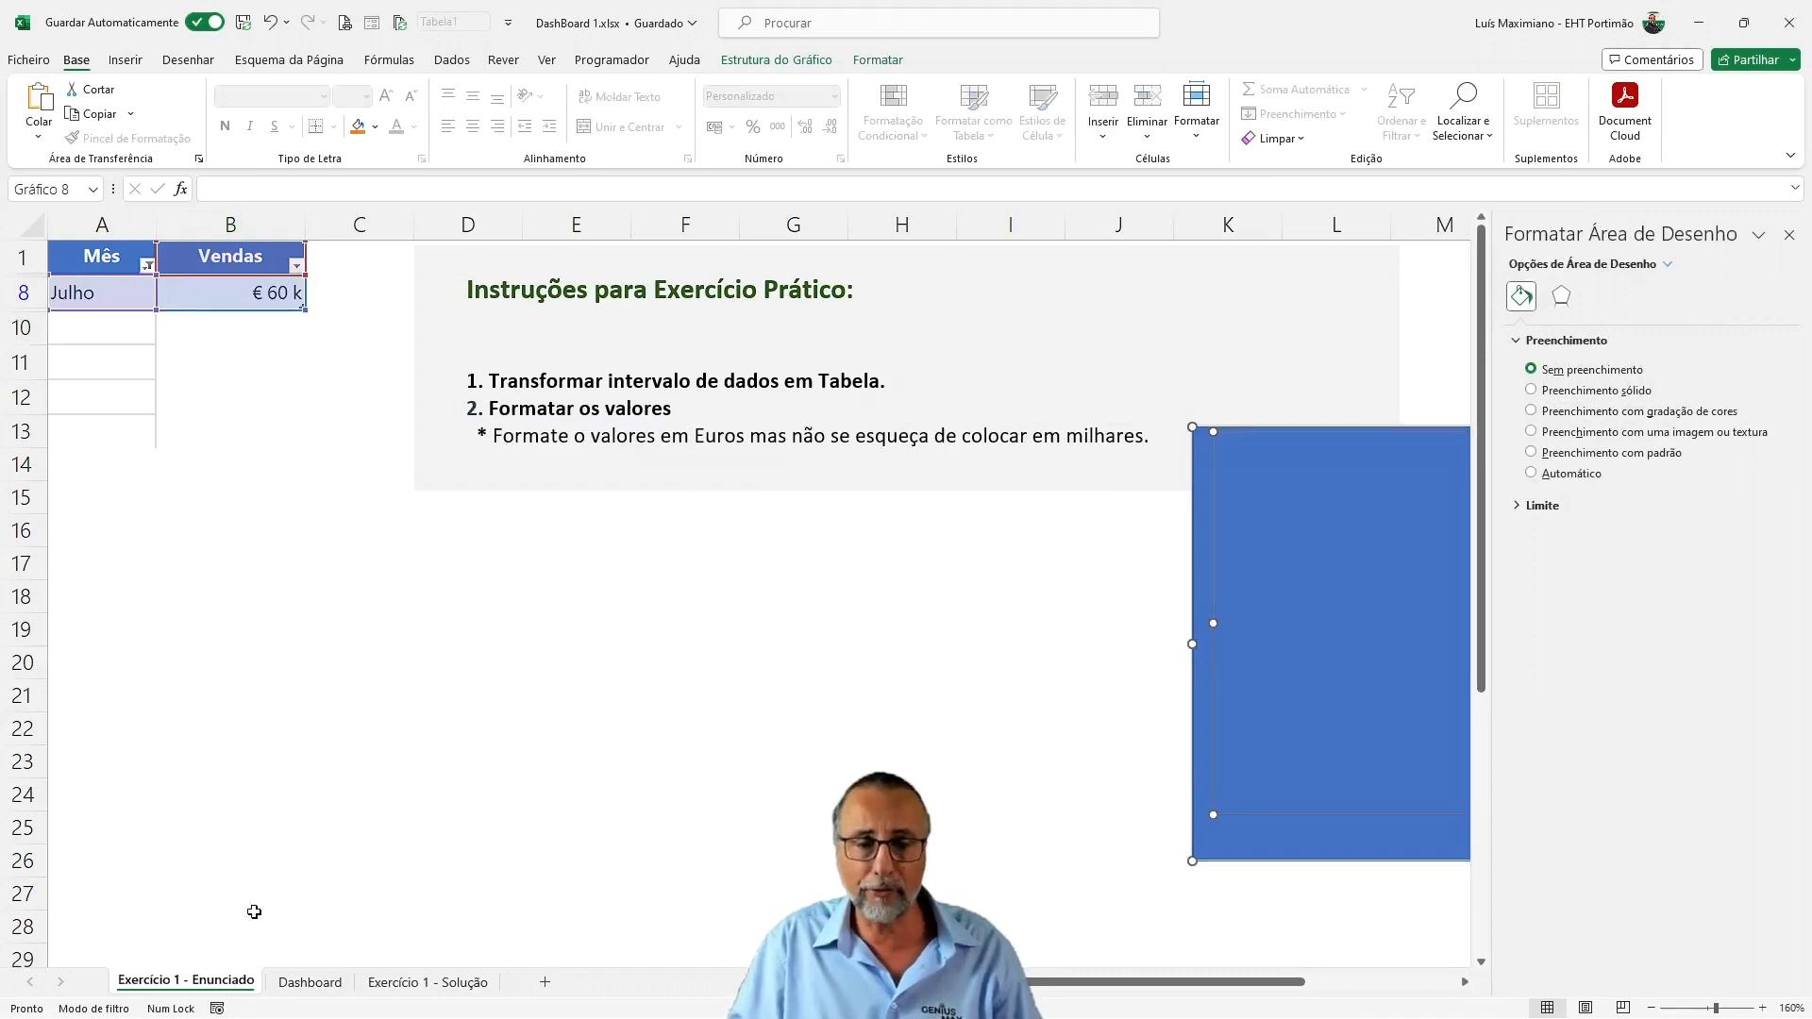
Filter the Dashboard sheet's charts to Janeiro through Abril with the Mês slicer
{"action": "left_click", "coordinate": [309, 982]}
{"action": "left_click_drag", "start_coordinate": [366, 751], "coordinate": [362, 821]}
{"action": "left_click", "coordinate": [357, 843]}
{"action": "left_click", "coordinate": [387, 932]}
{"action": "scroll", "coordinate": [413, 860], "scroll_direction": "down", "scroll_amount": 1}
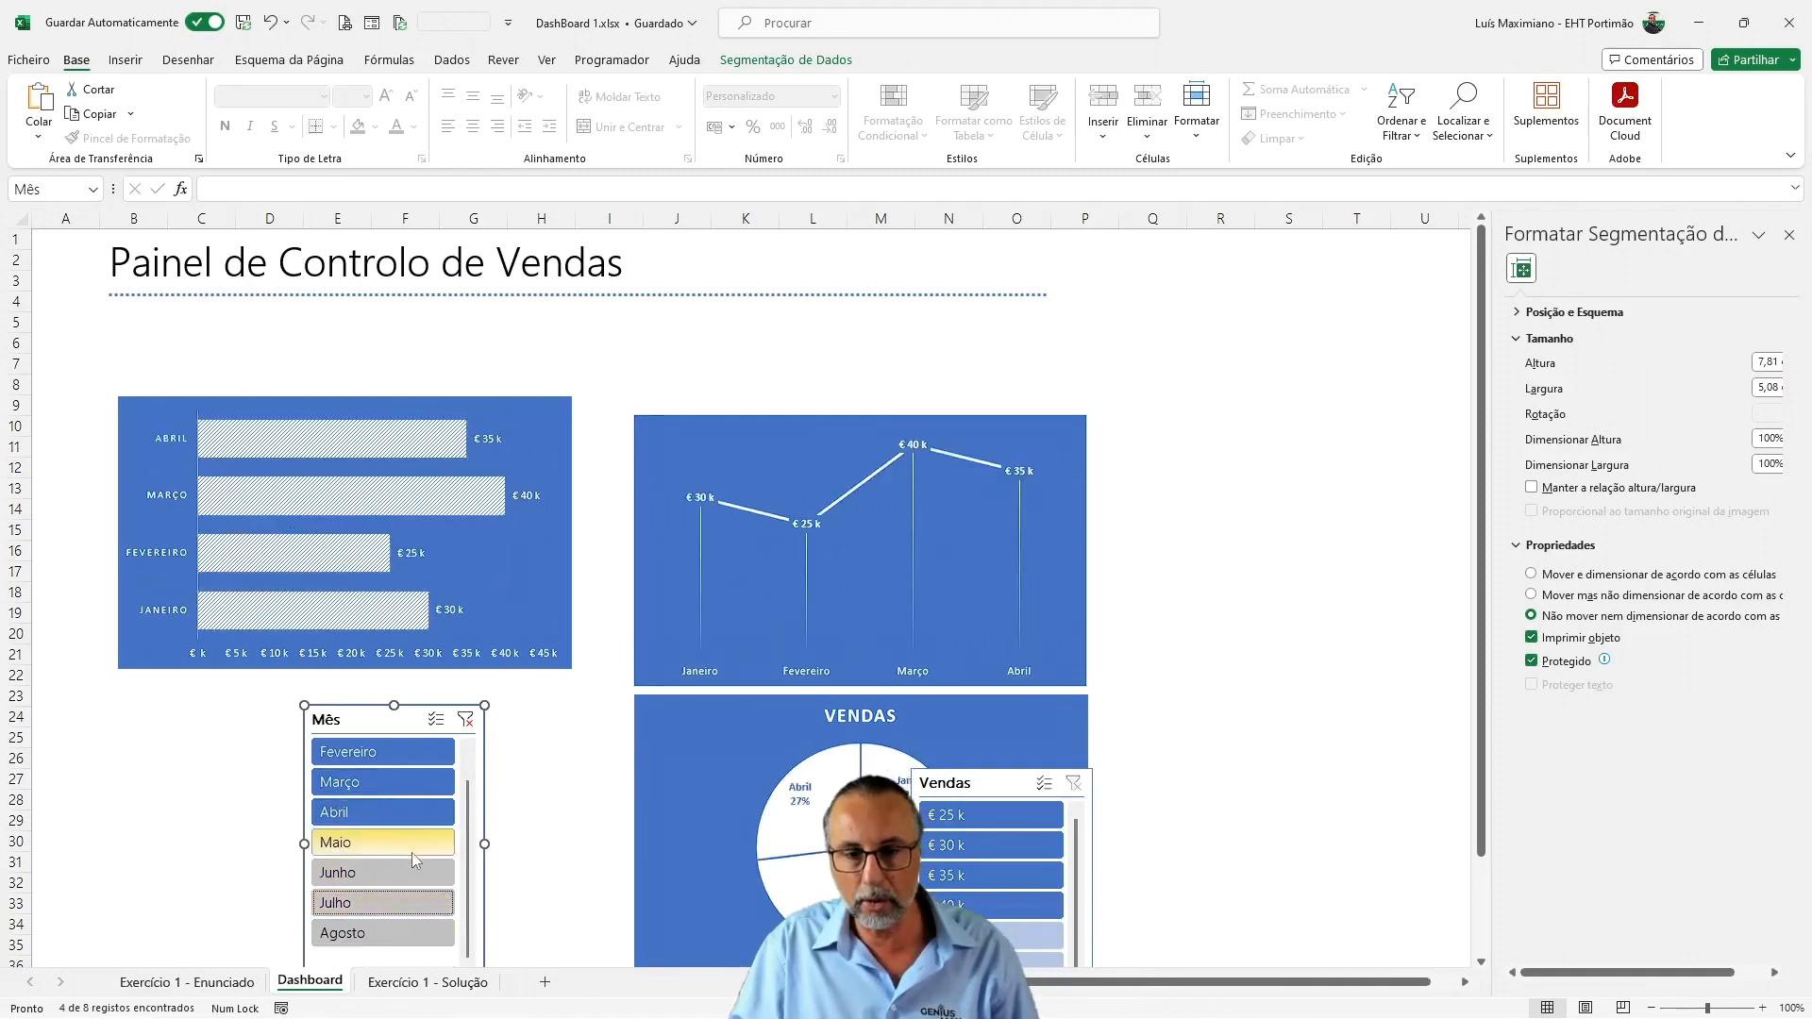
Delete the line chart from the Exercício 1 - Enunciado sheet
{"action": "left_click", "coordinate": [189, 982]}
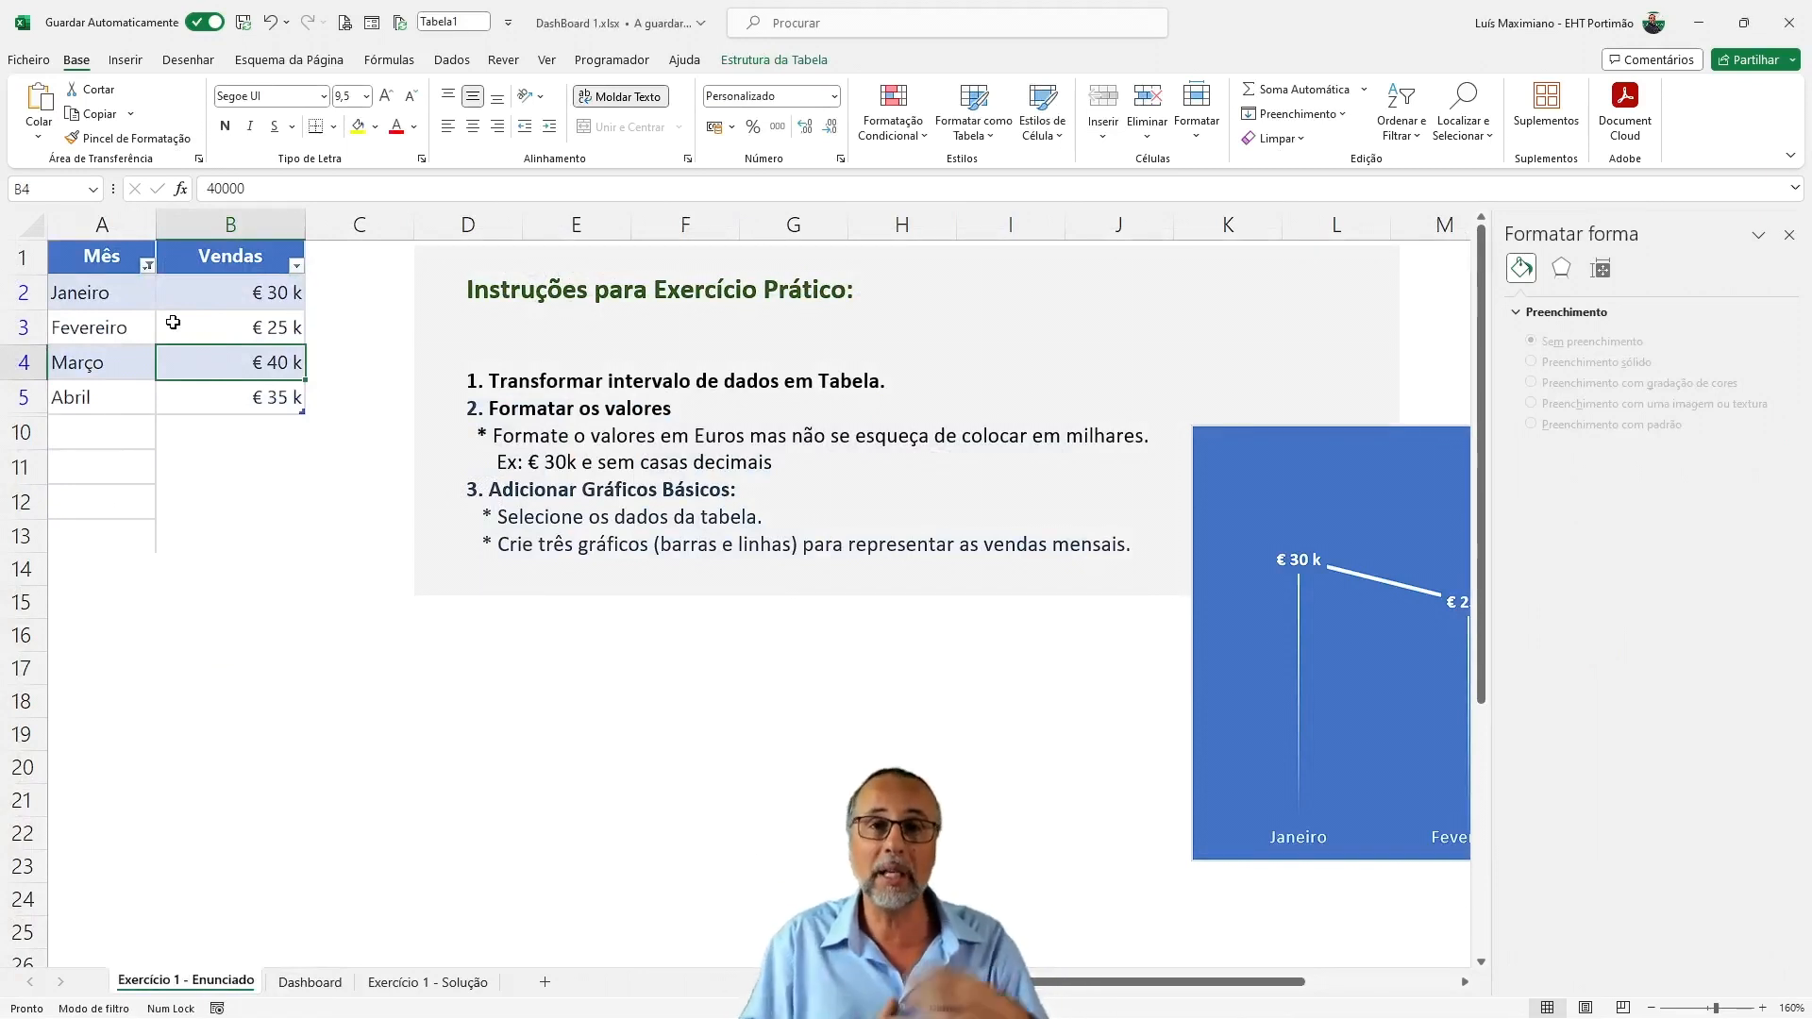
{"action": "left_click", "coordinate": [1199, 447]}
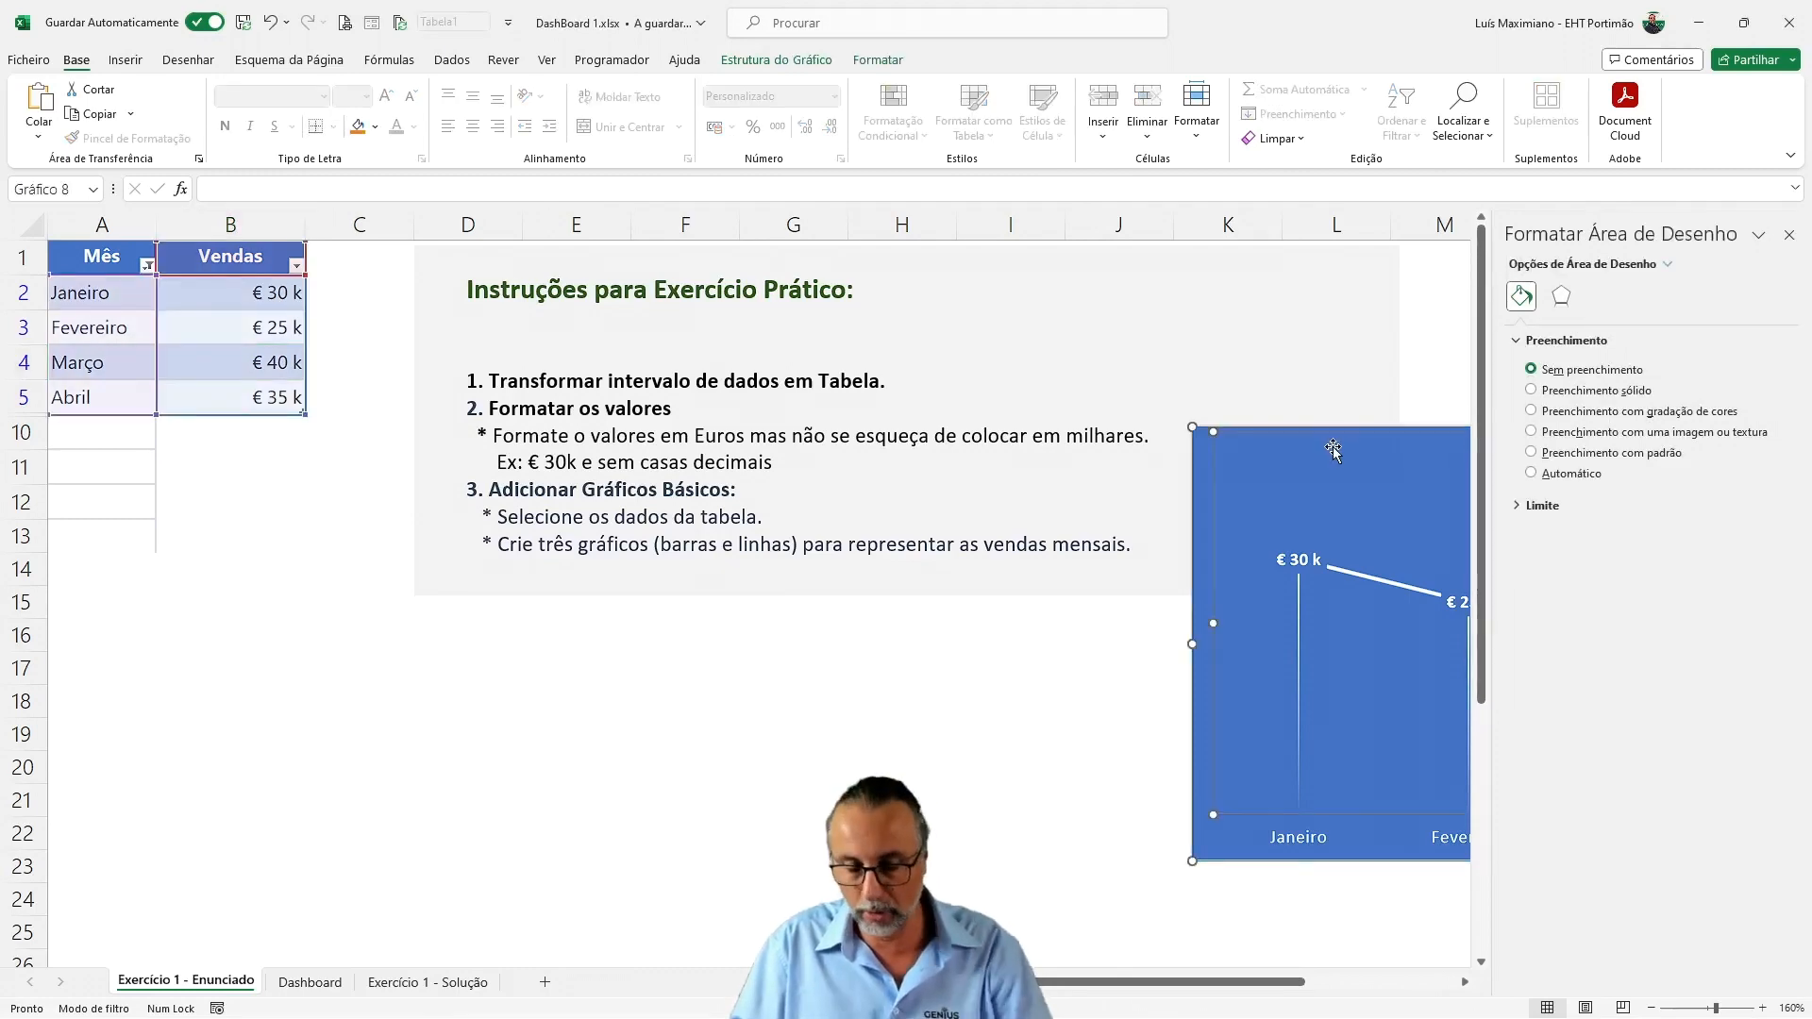
{"action": "key", "text": "Delete"}
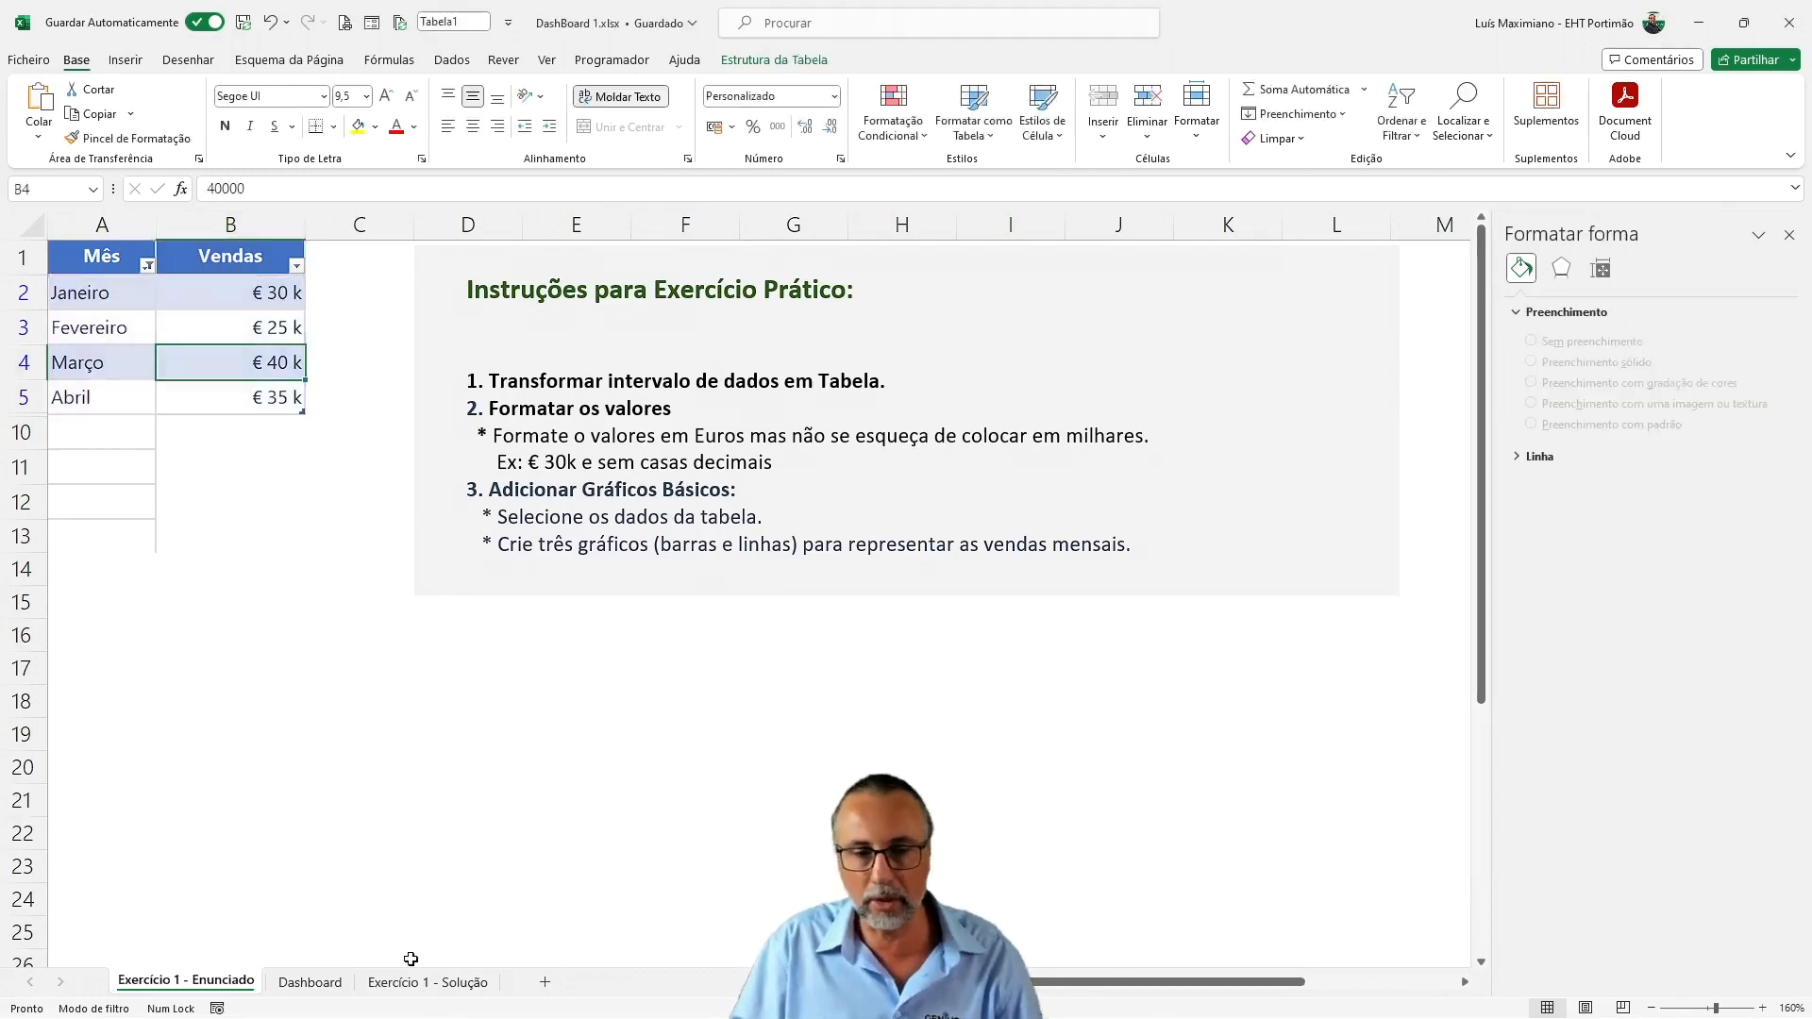
Move the Dashboard's Mês slicer beneath the title, check the Exercício 1 - Solução layout, and widen the slicer to about 27.4 cm
{"action": "left_click", "coordinate": [310, 981]}
{"action": "left_click_drag", "start_coordinate": [324, 720], "coordinate": [155, 326]}
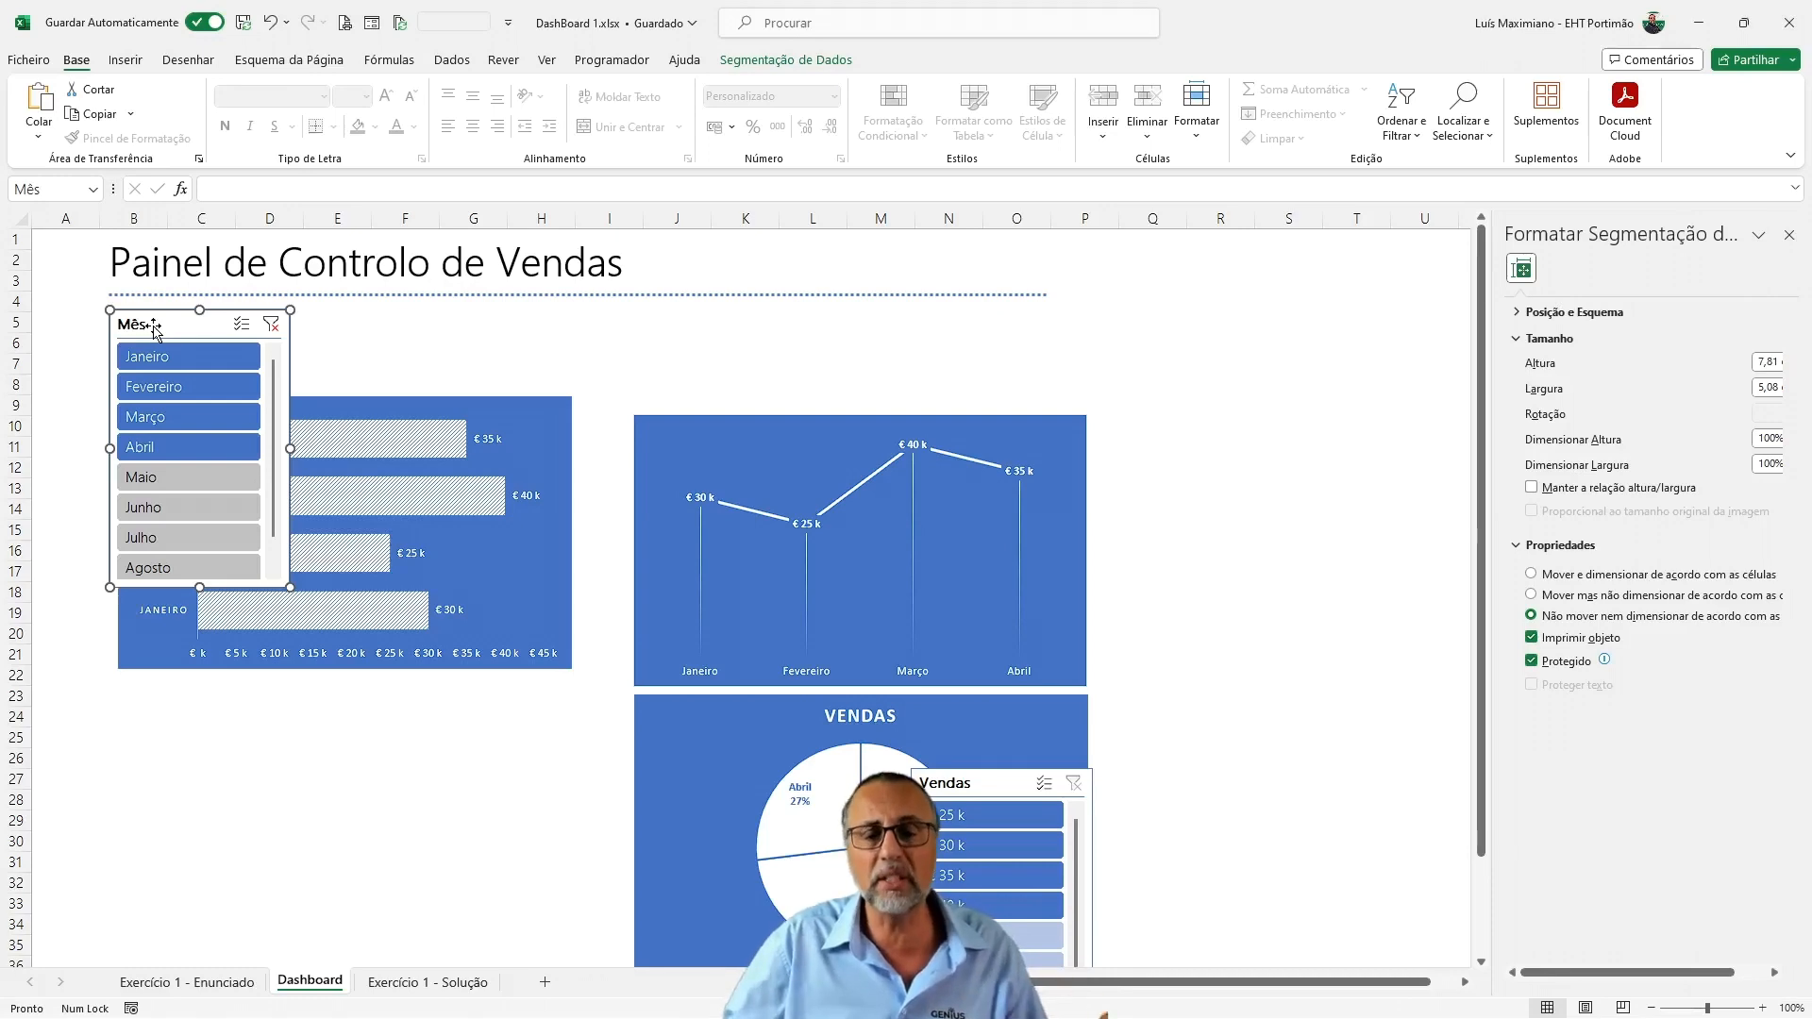
{"action": "left_click", "coordinate": [387, 984]}
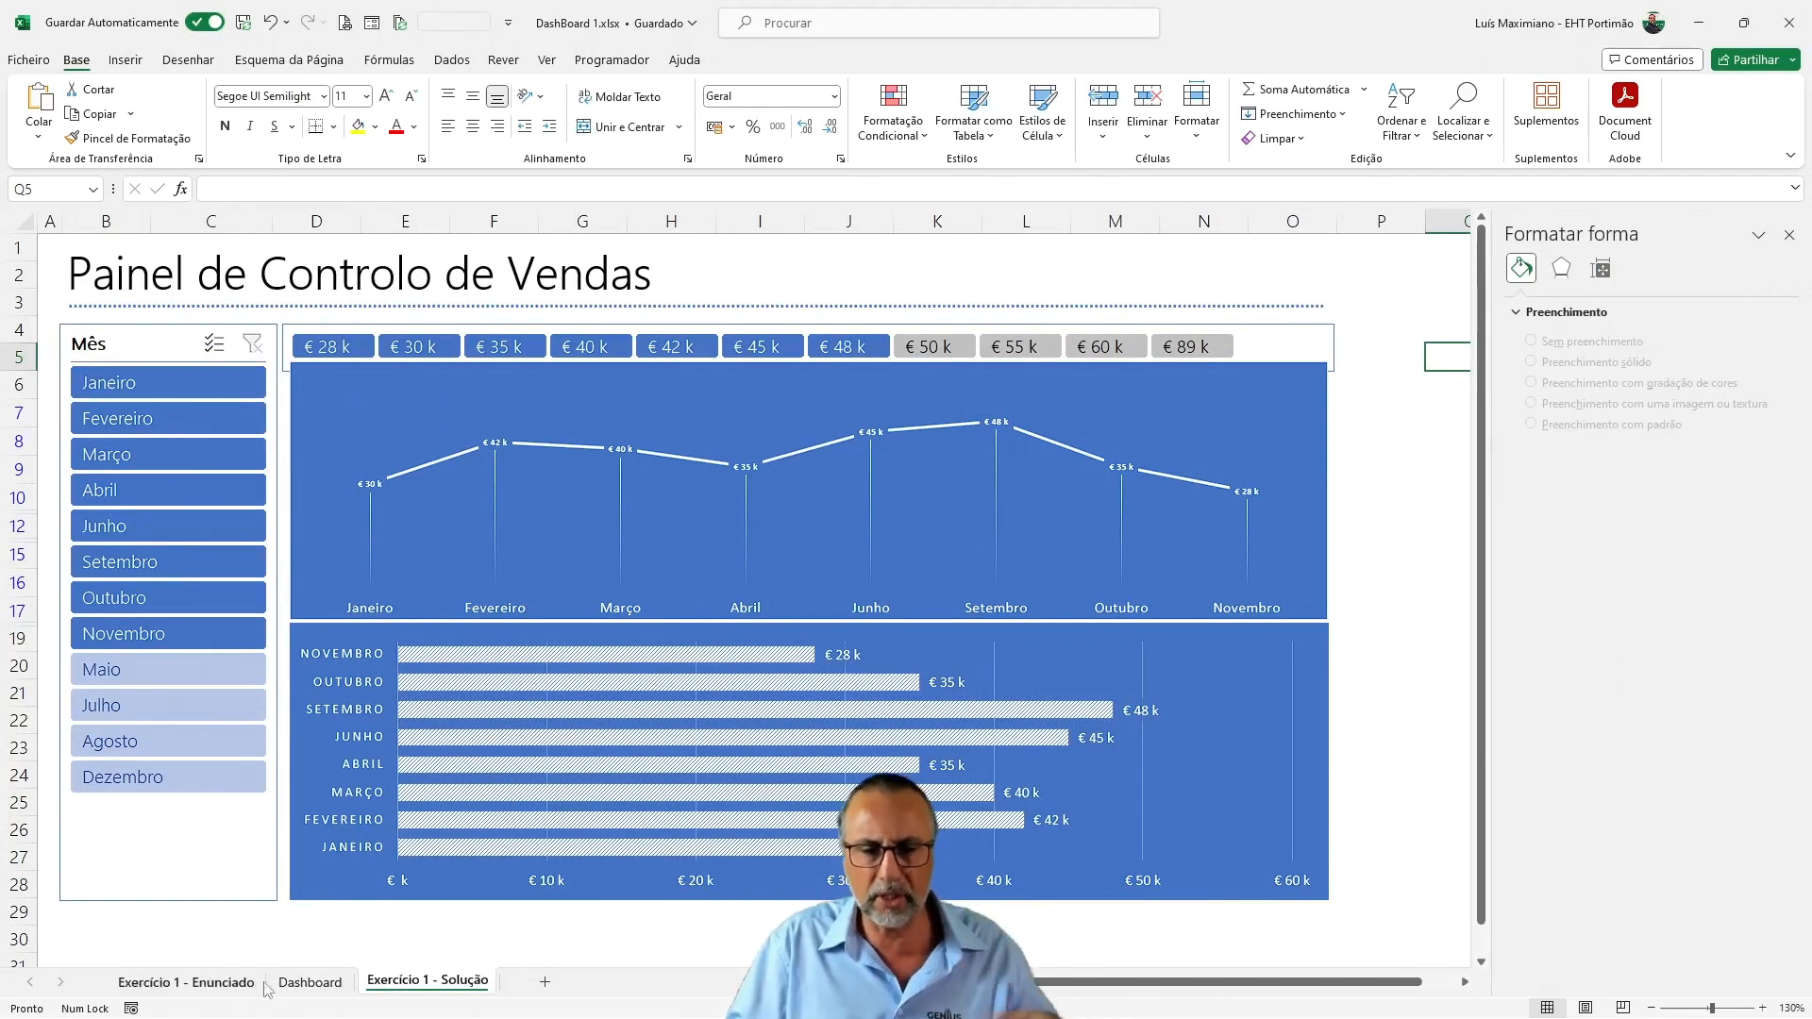
{"action": "left_click", "coordinate": [300, 982]}
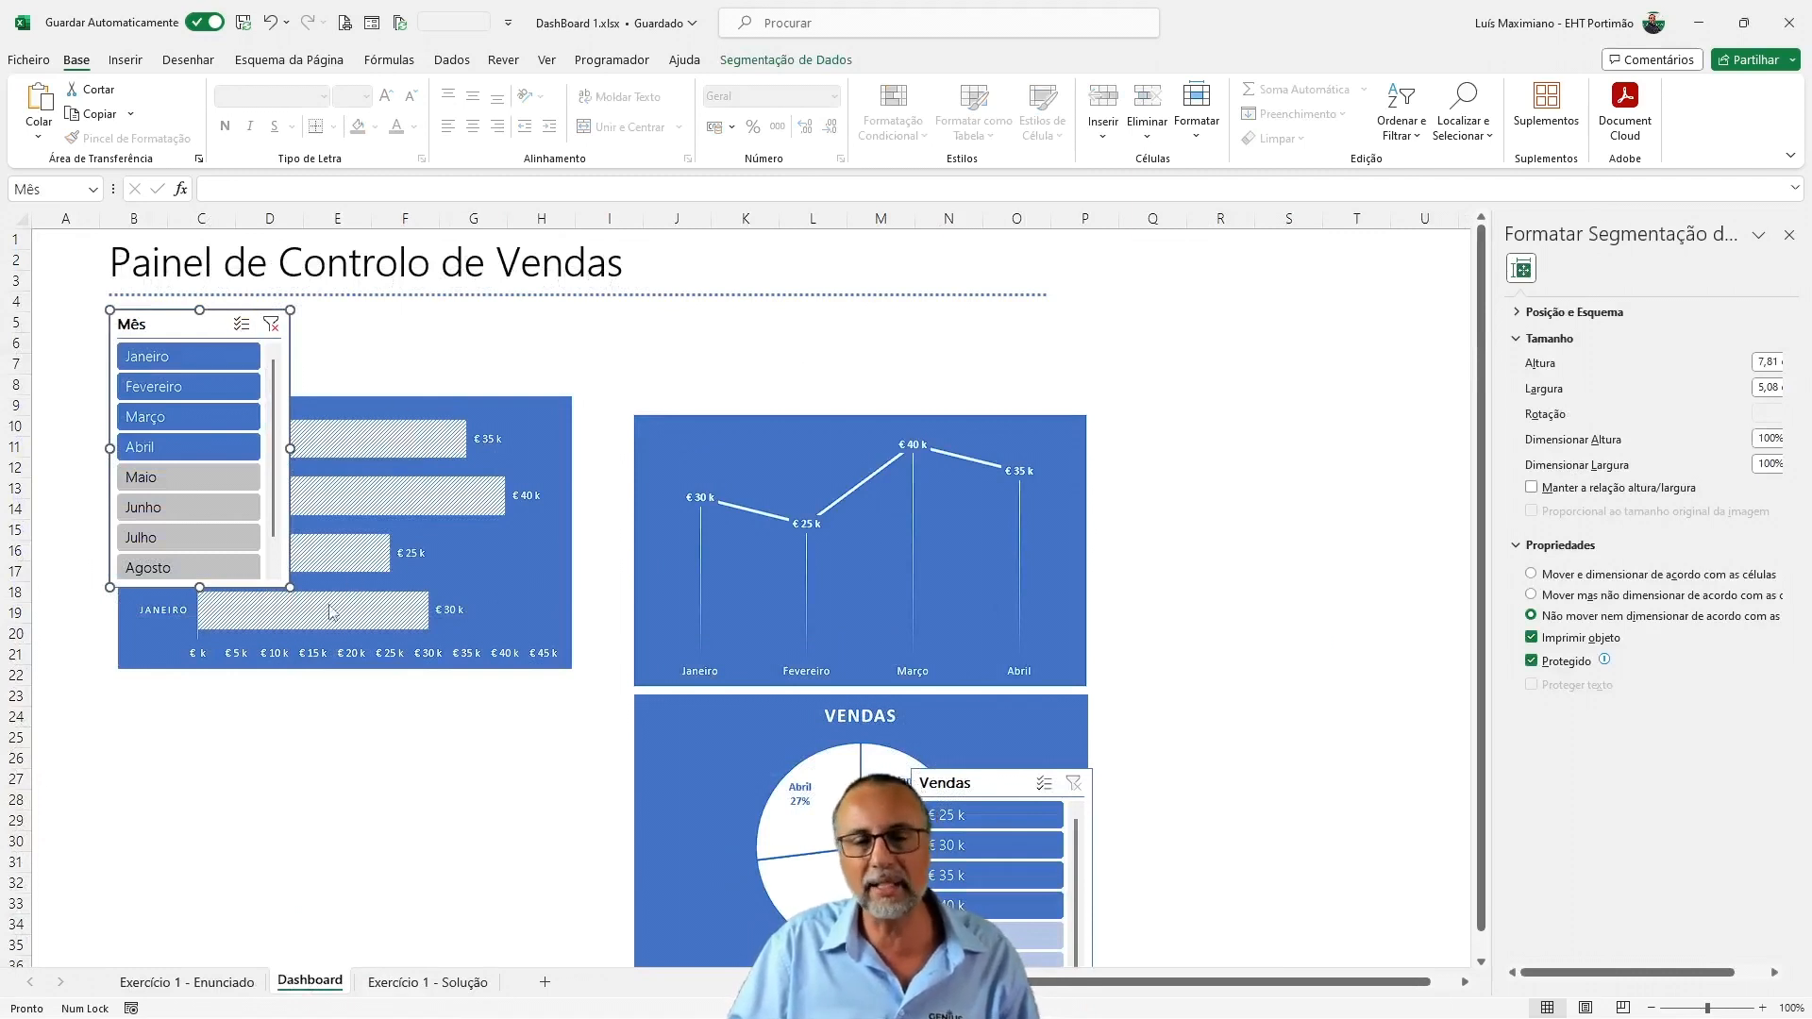
{"action": "left_click_drag", "start_coordinate": [296, 449], "coordinate": [1086, 382]}
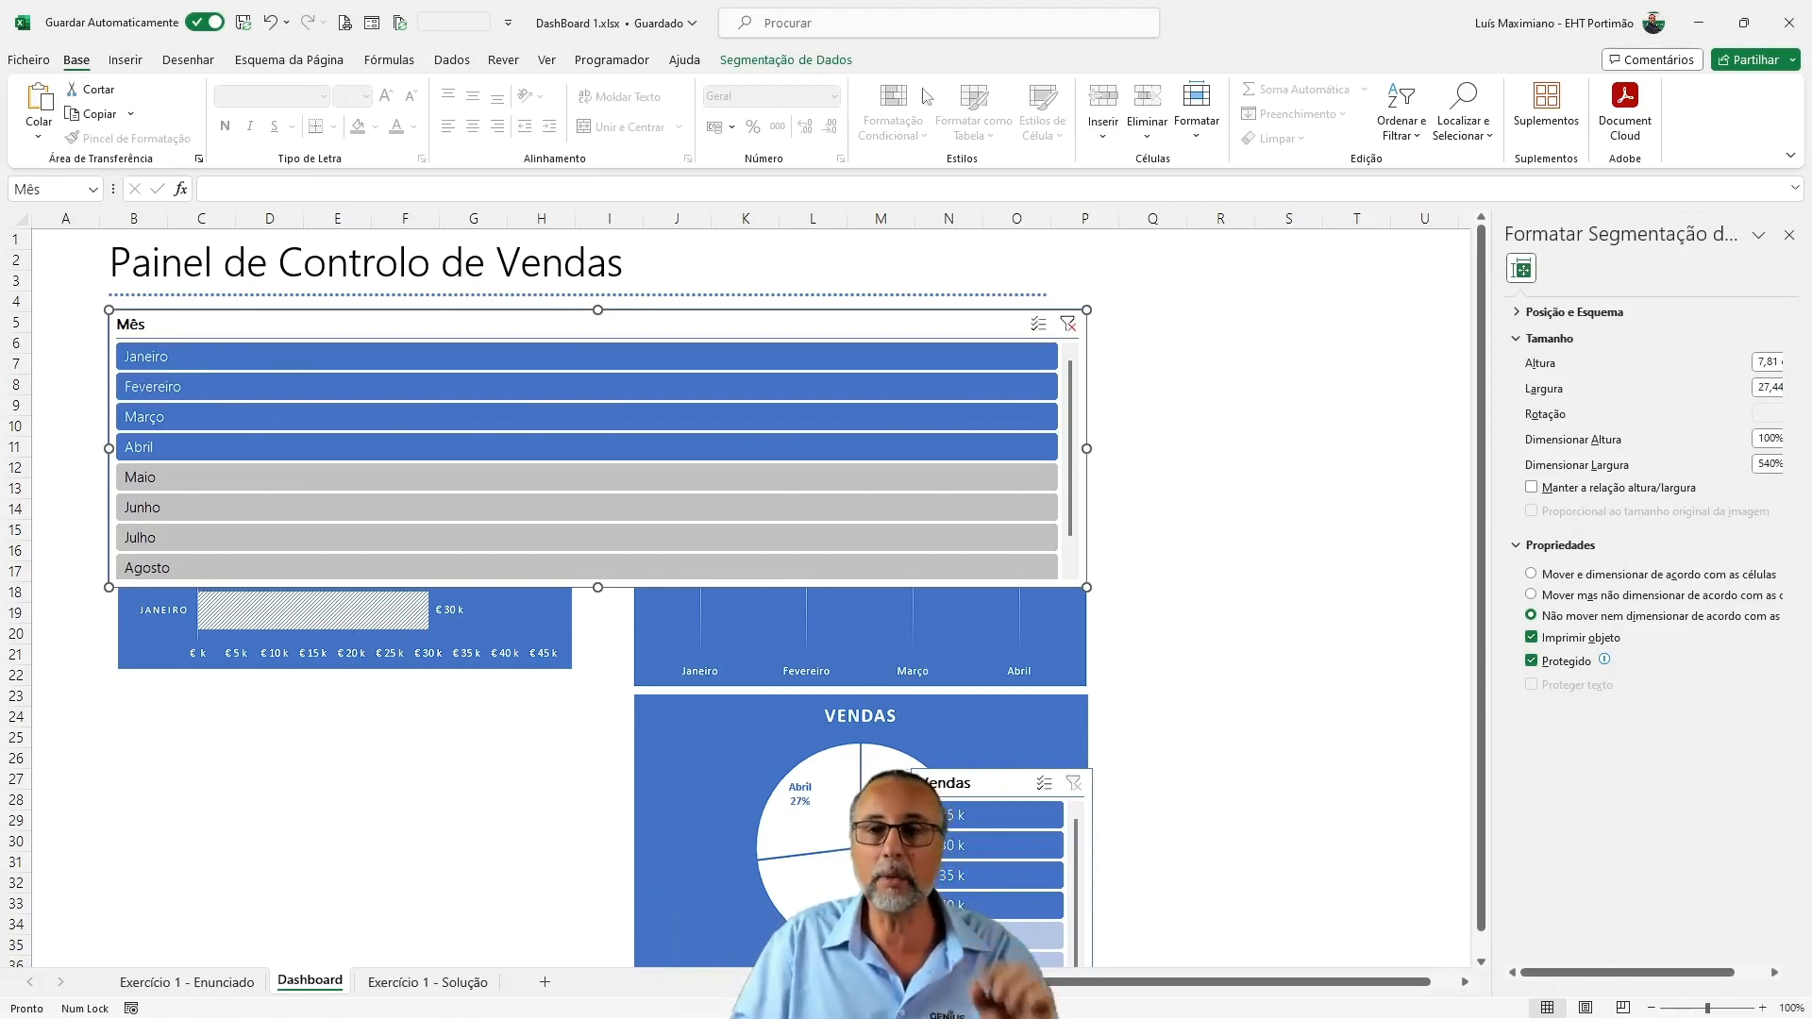
Set the Mês slicer to display its buttons in 12 columns
{"action": "left_click", "coordinate": [794, 59]}
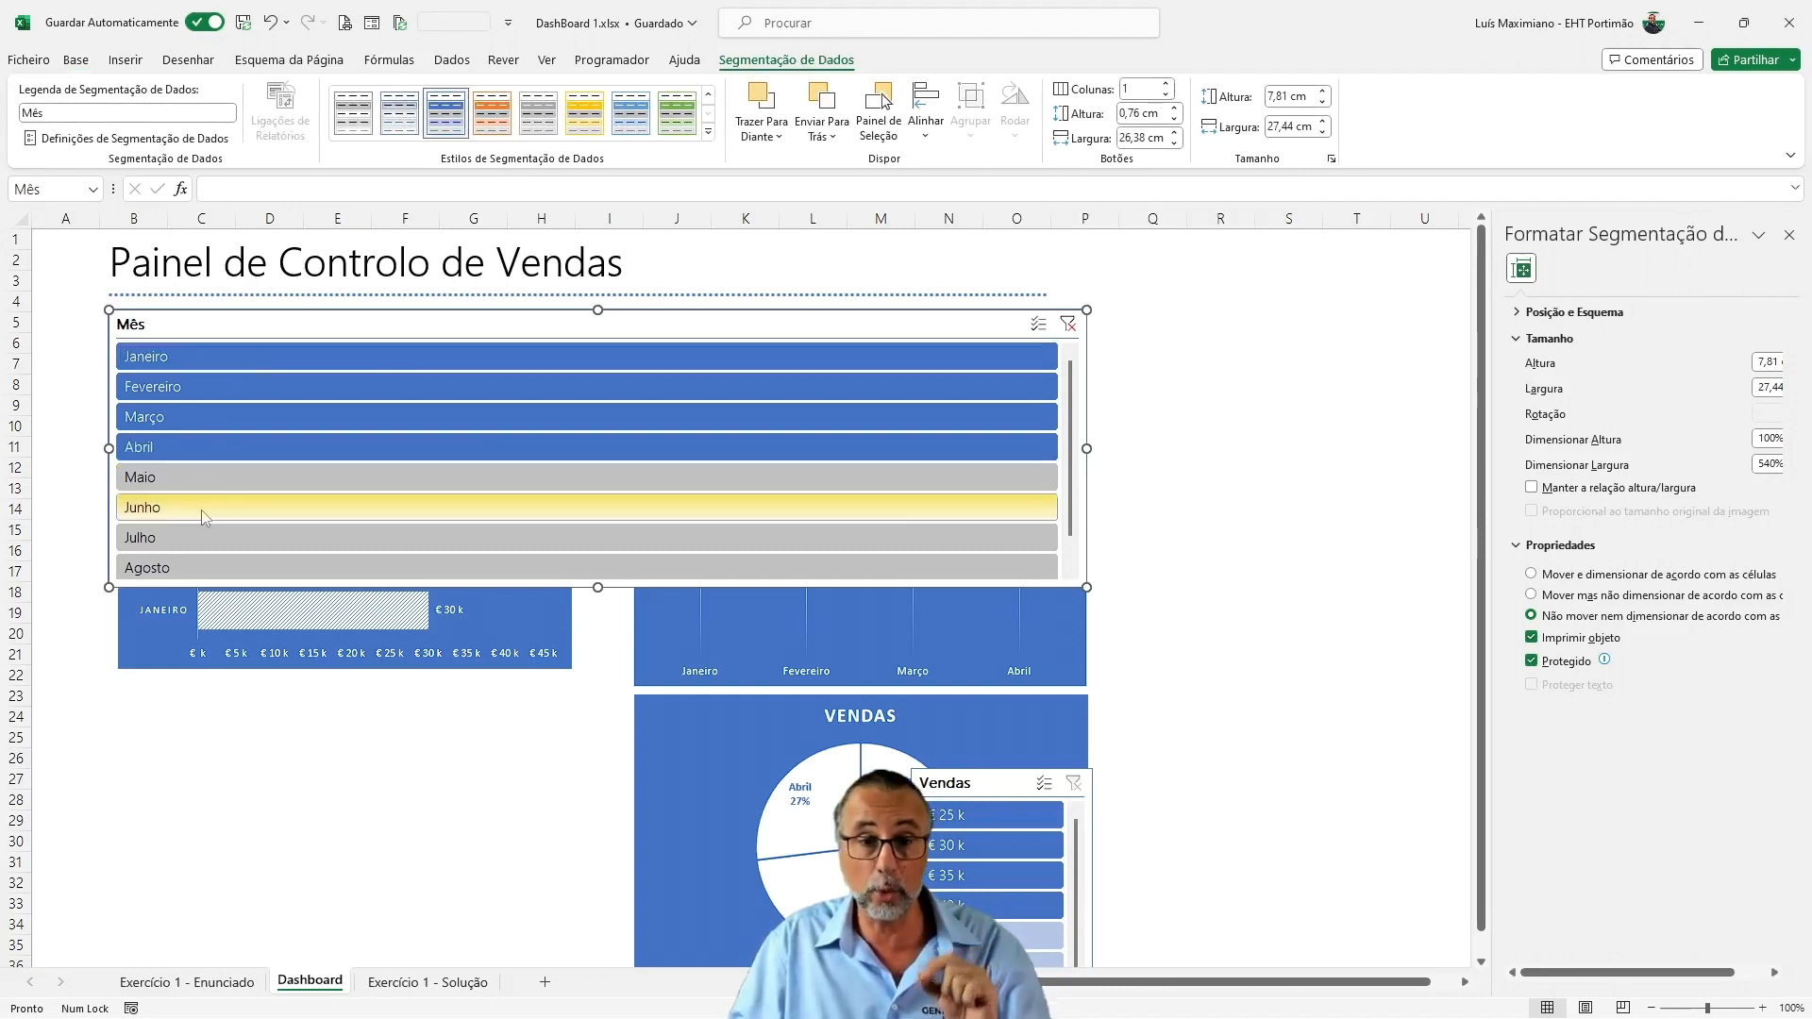
{"action": "left_click", "coordinate": [1169, 85]}
{"action": "left_click", "coordinate": [1169, 85]}
{"action": "left_click", "coordinate": [1169, 85]}
{"action": "left_click", "coordinate": [1169, 85]}
{"action": "left_click", "coordinate": [1169, 85]}
{"action": "left_click", "coordinate": [1169, 85]}
{"action": "left_click", "coordinate": [1169, 84]}
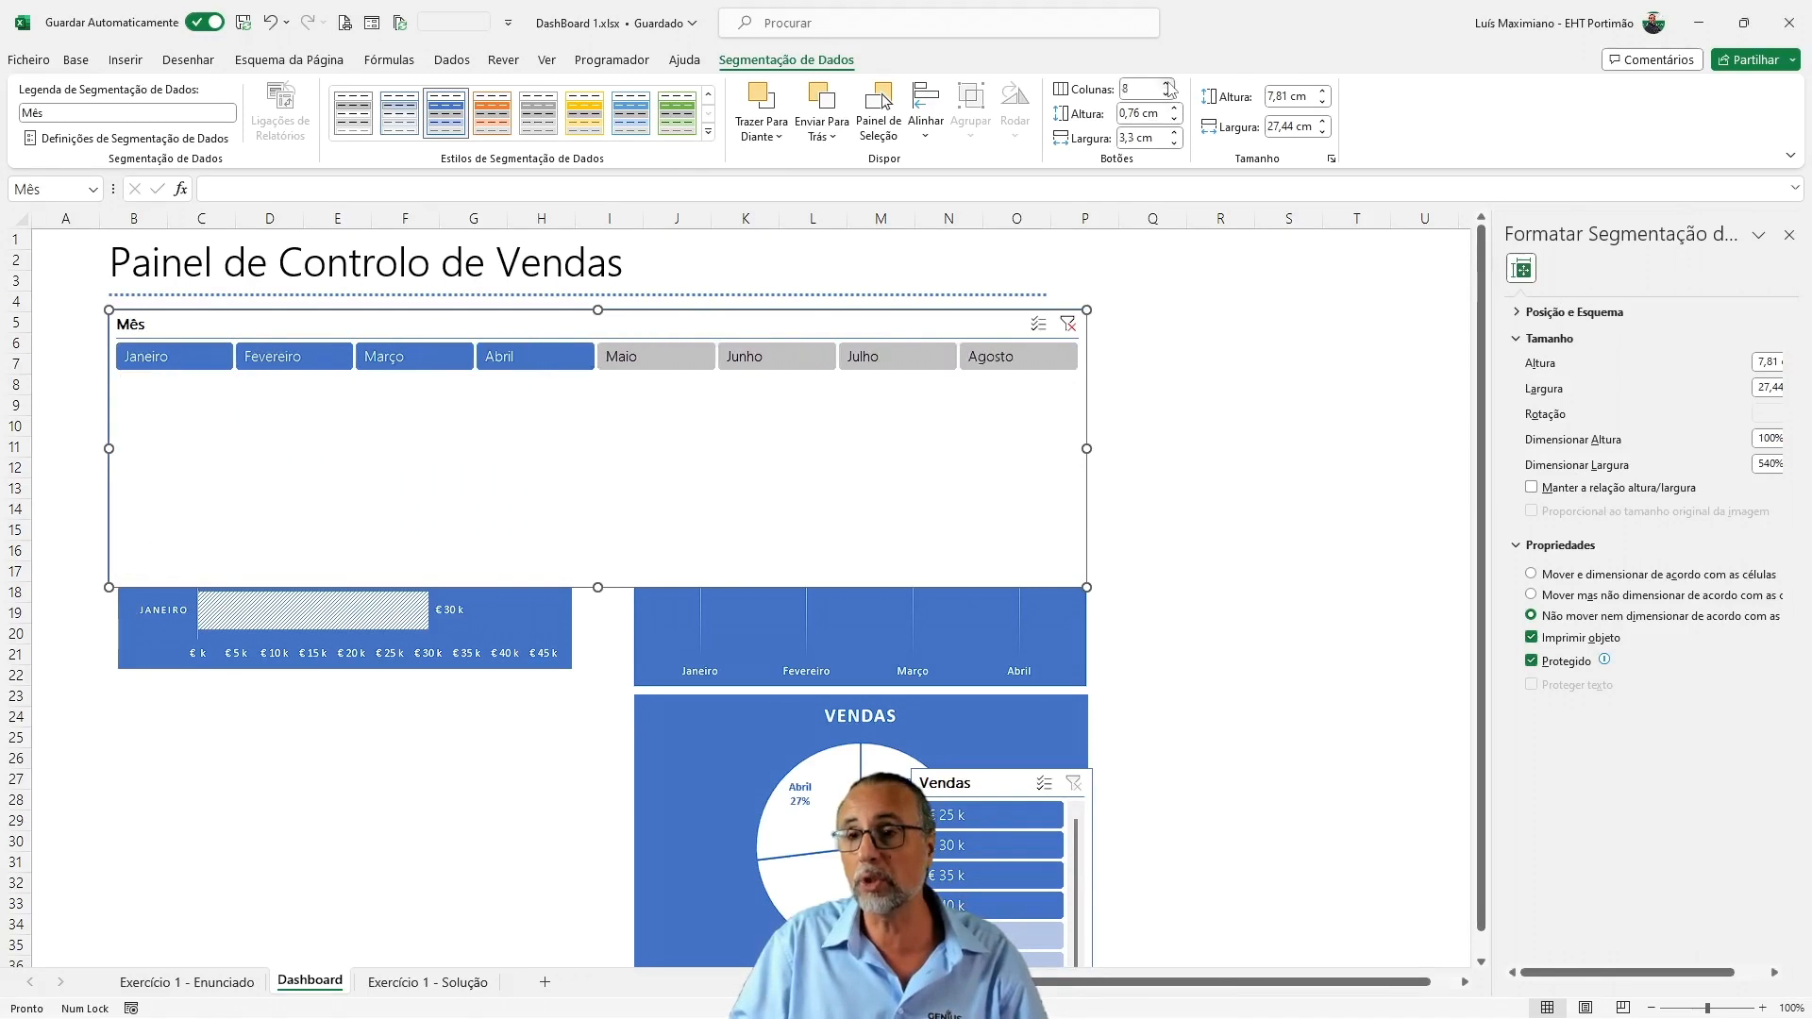
{"action": "left_click", "coordinate": [1169, 85]}
{"action": "left_click", "coordinate": [1169, 84]}
{"action": "left_click", "coordinate": [1169, 85]}
{"action": "left_click", "coordinate": [1169, 84]}
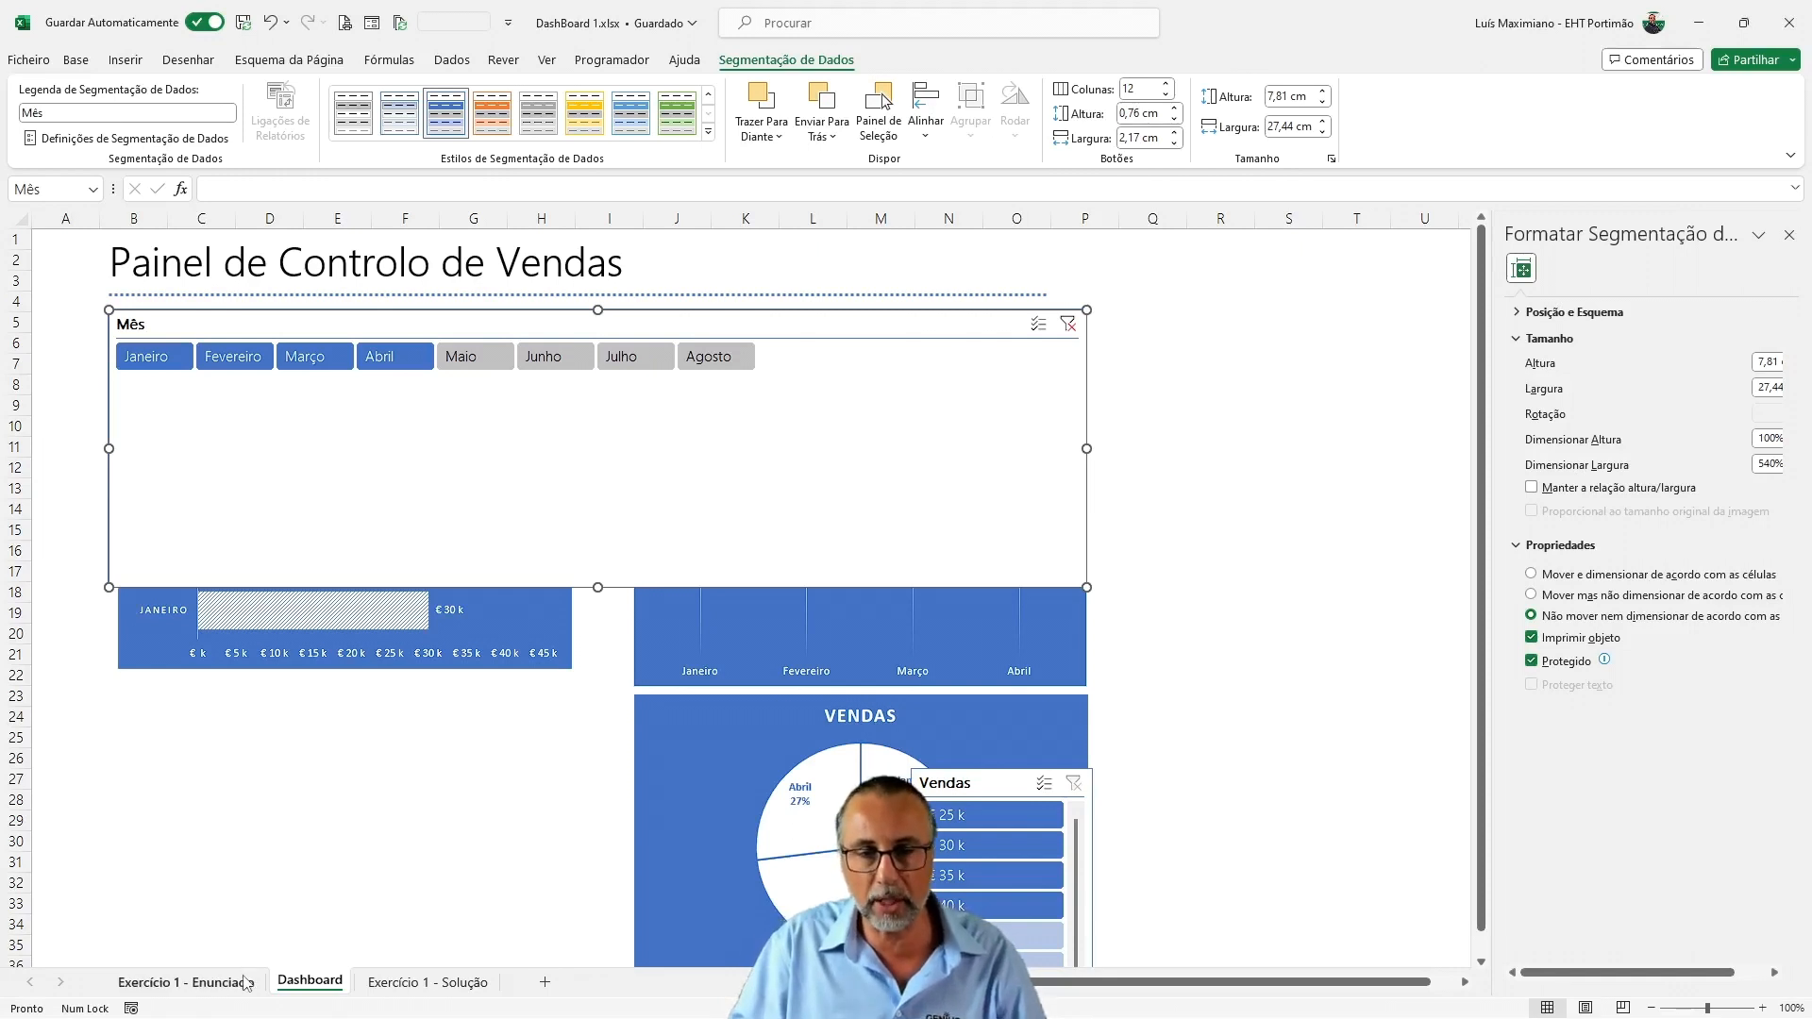
Clear the Mês slicer's filter after trying Maio and enabling multi-select, and reduce the slicer's height to about 2 cm
{"action": "left_click", "coordinate": [475, 357]}
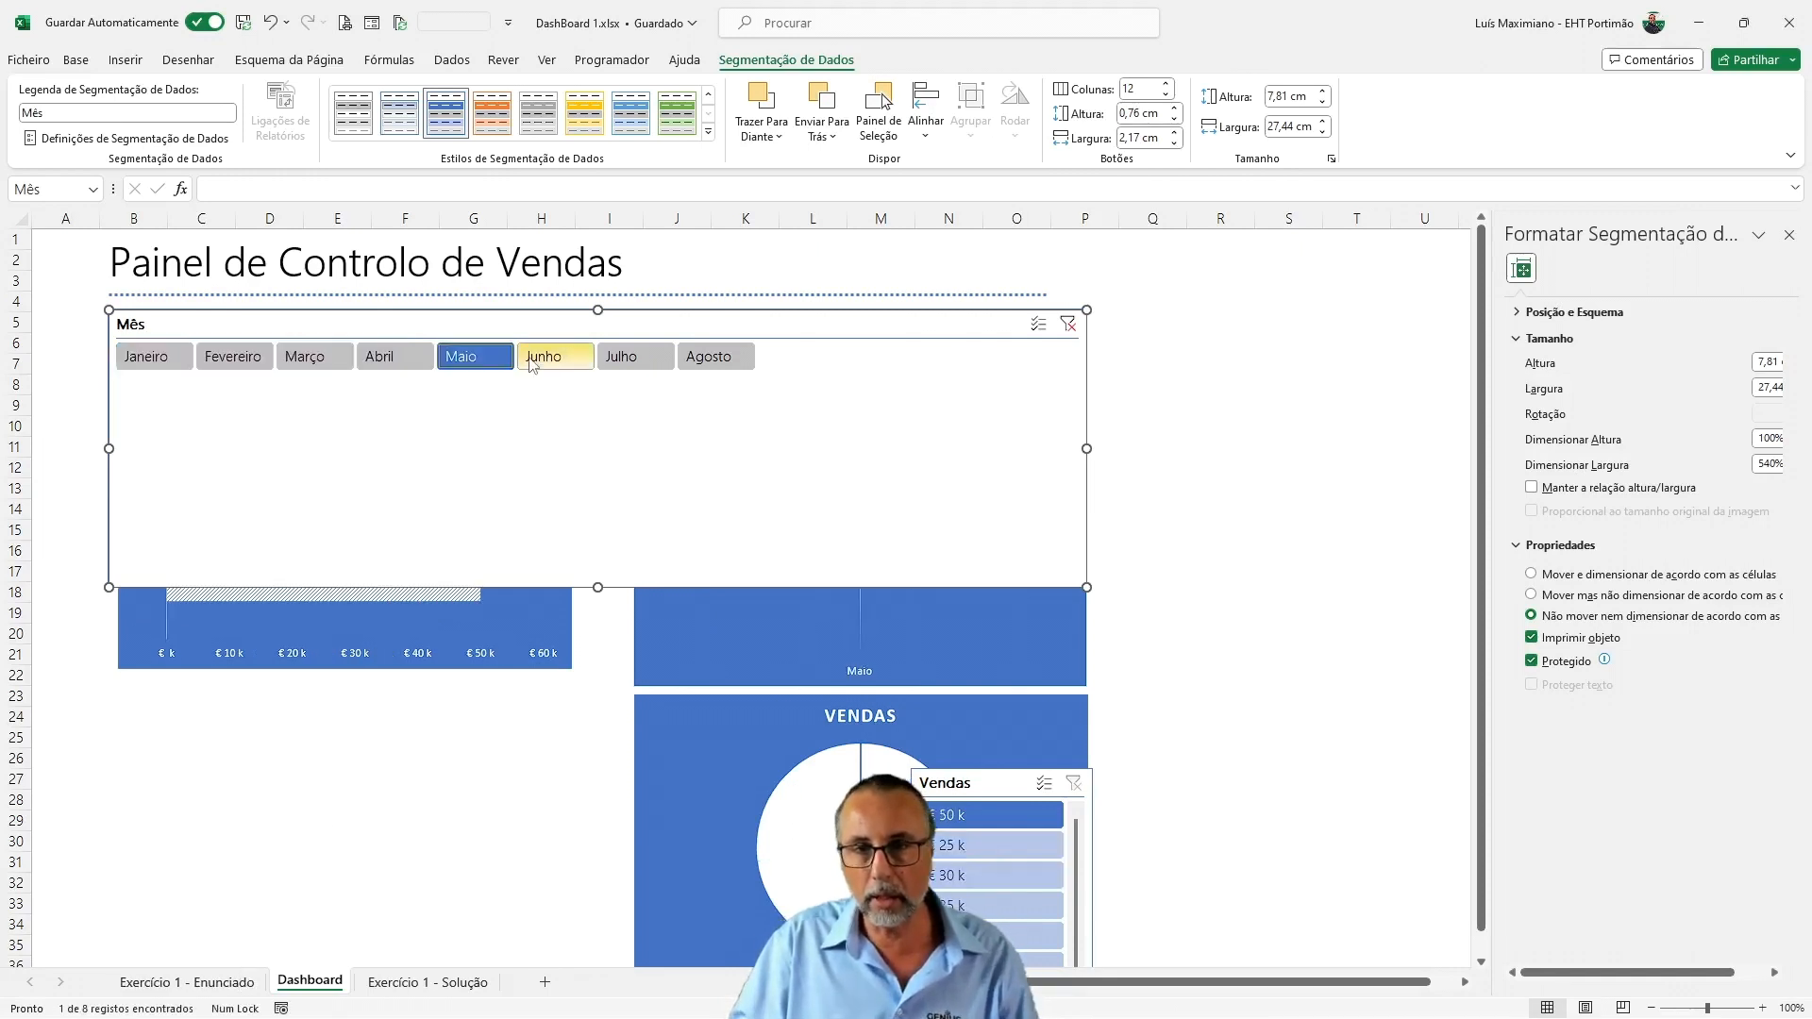
{"action": "left_click", "coordinate": [1038, 323]}
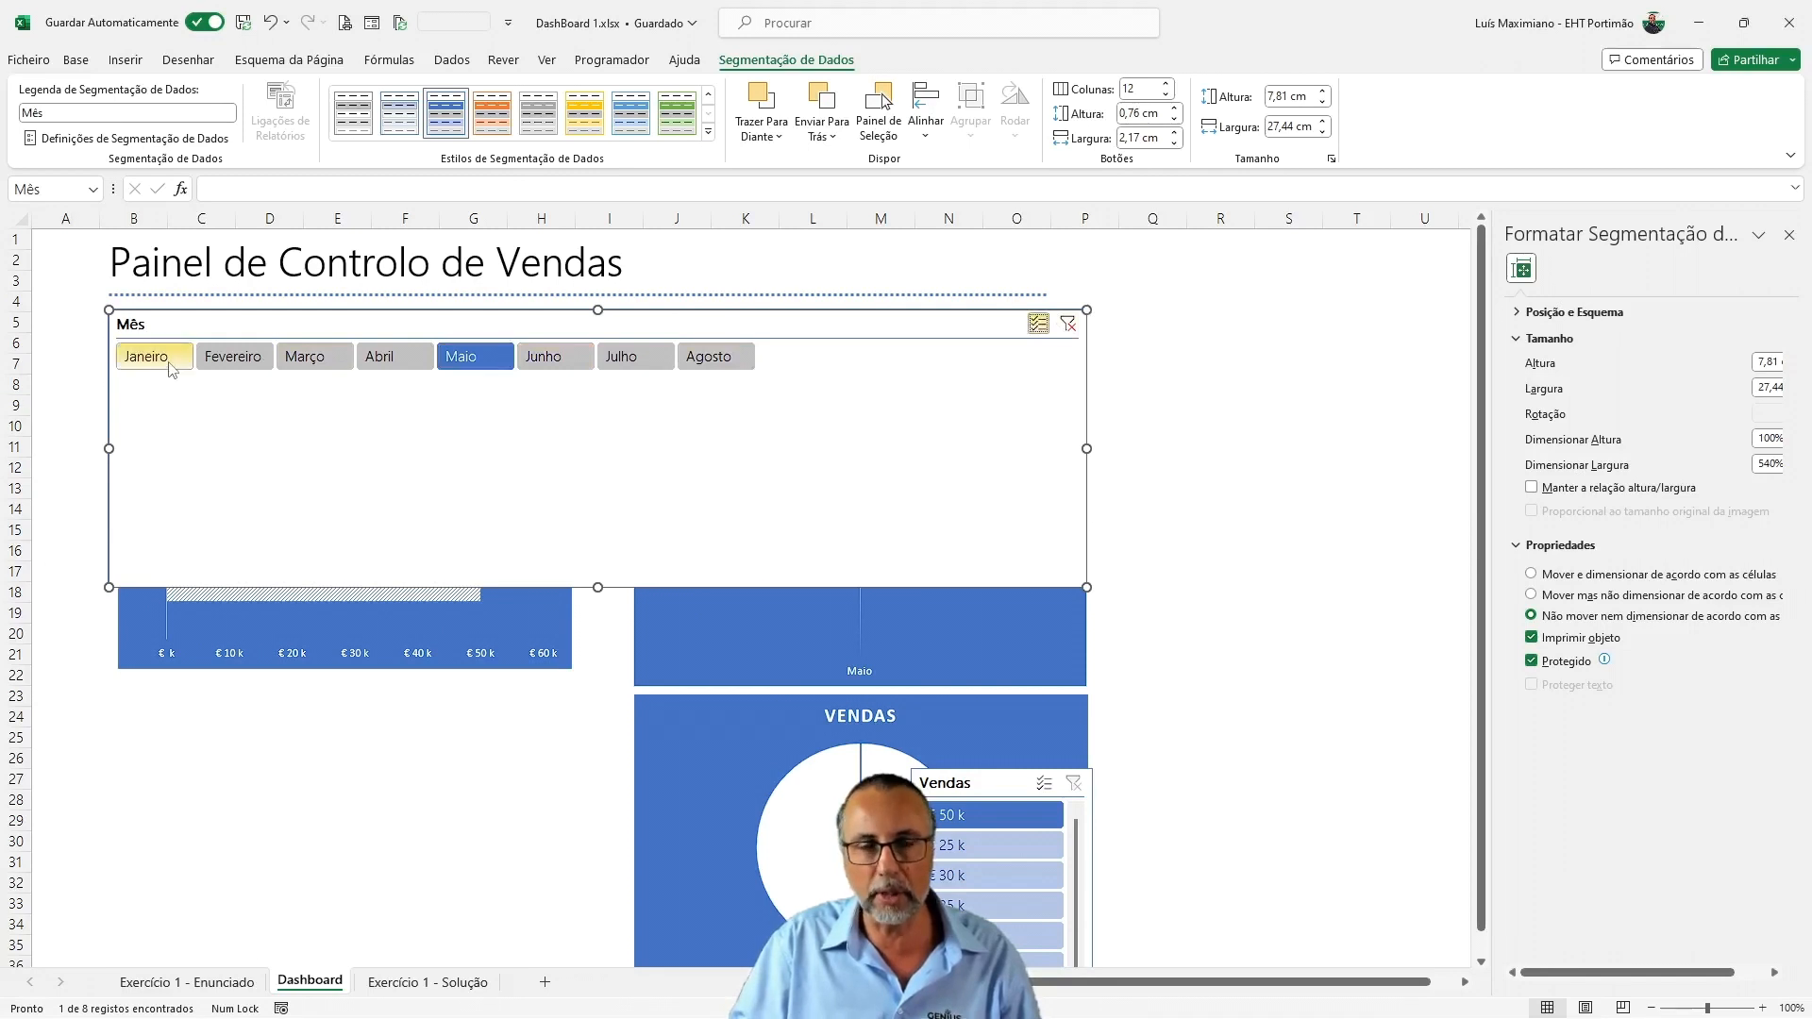
{"action": "left_click", "coordinate": [1067, 324]}
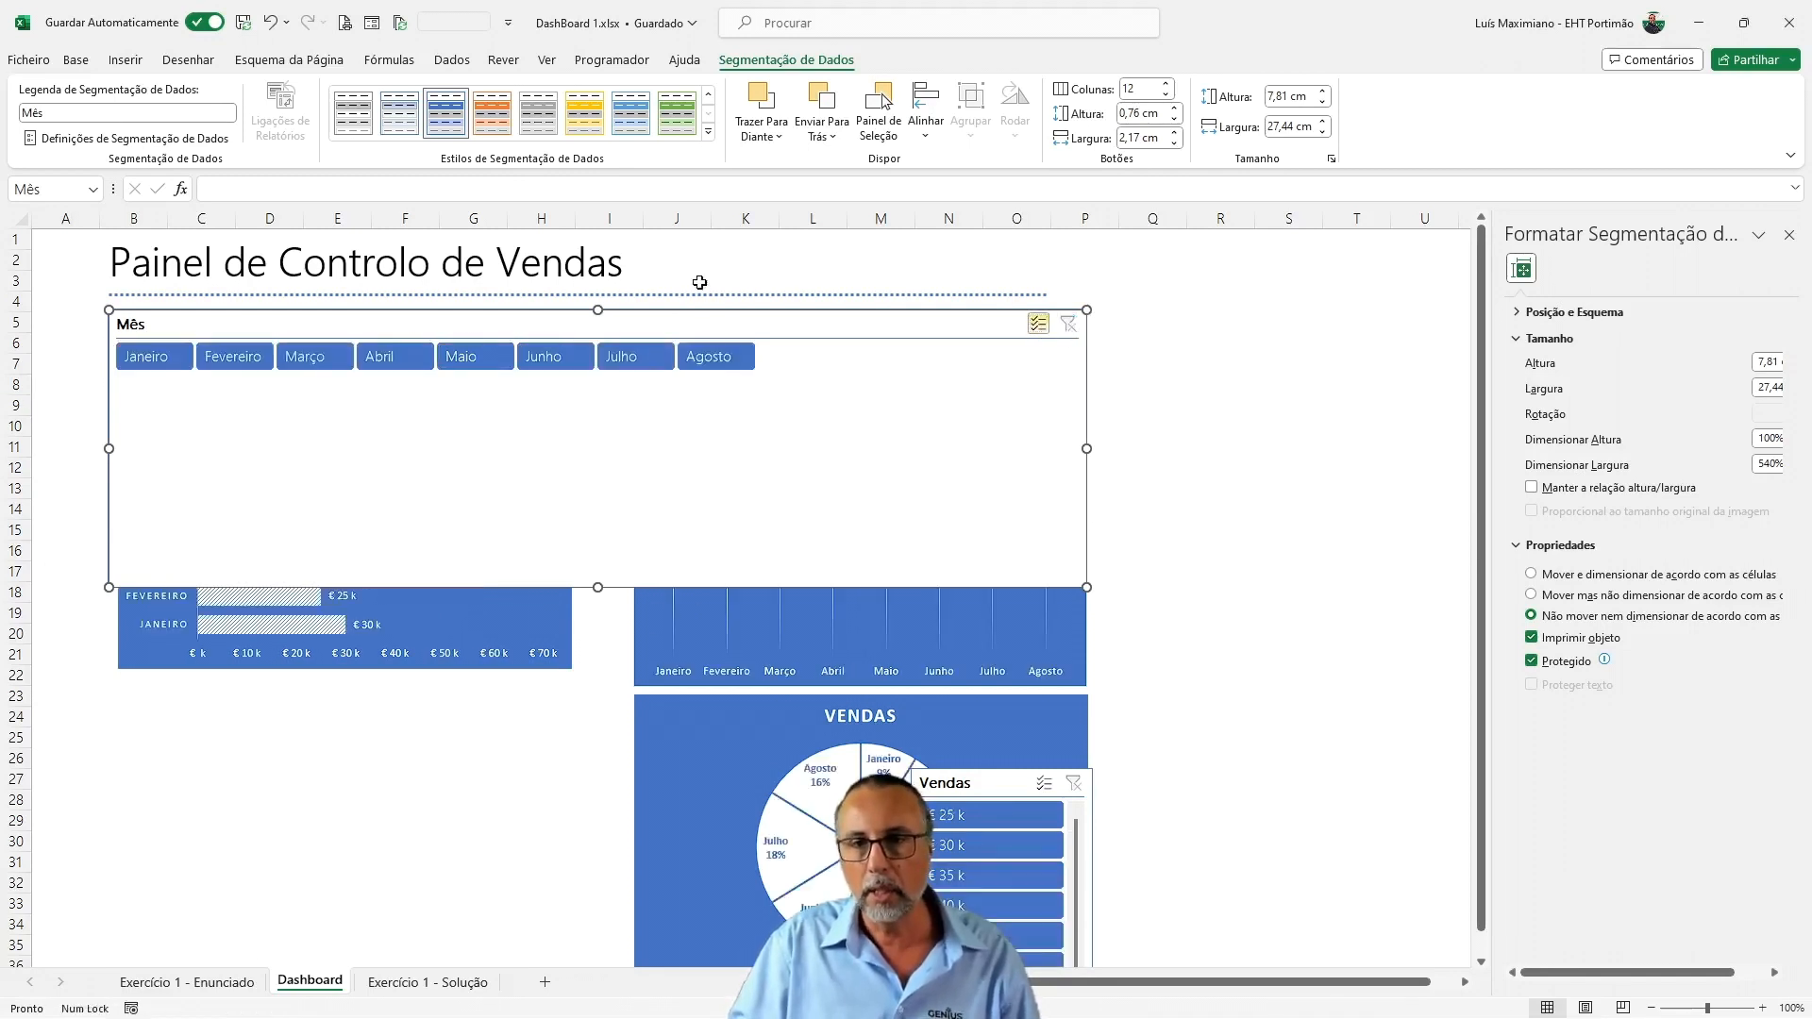
{"action": "left_click_drag", "start_coordinate": [598, 587], "coordinate": [626, 380]}
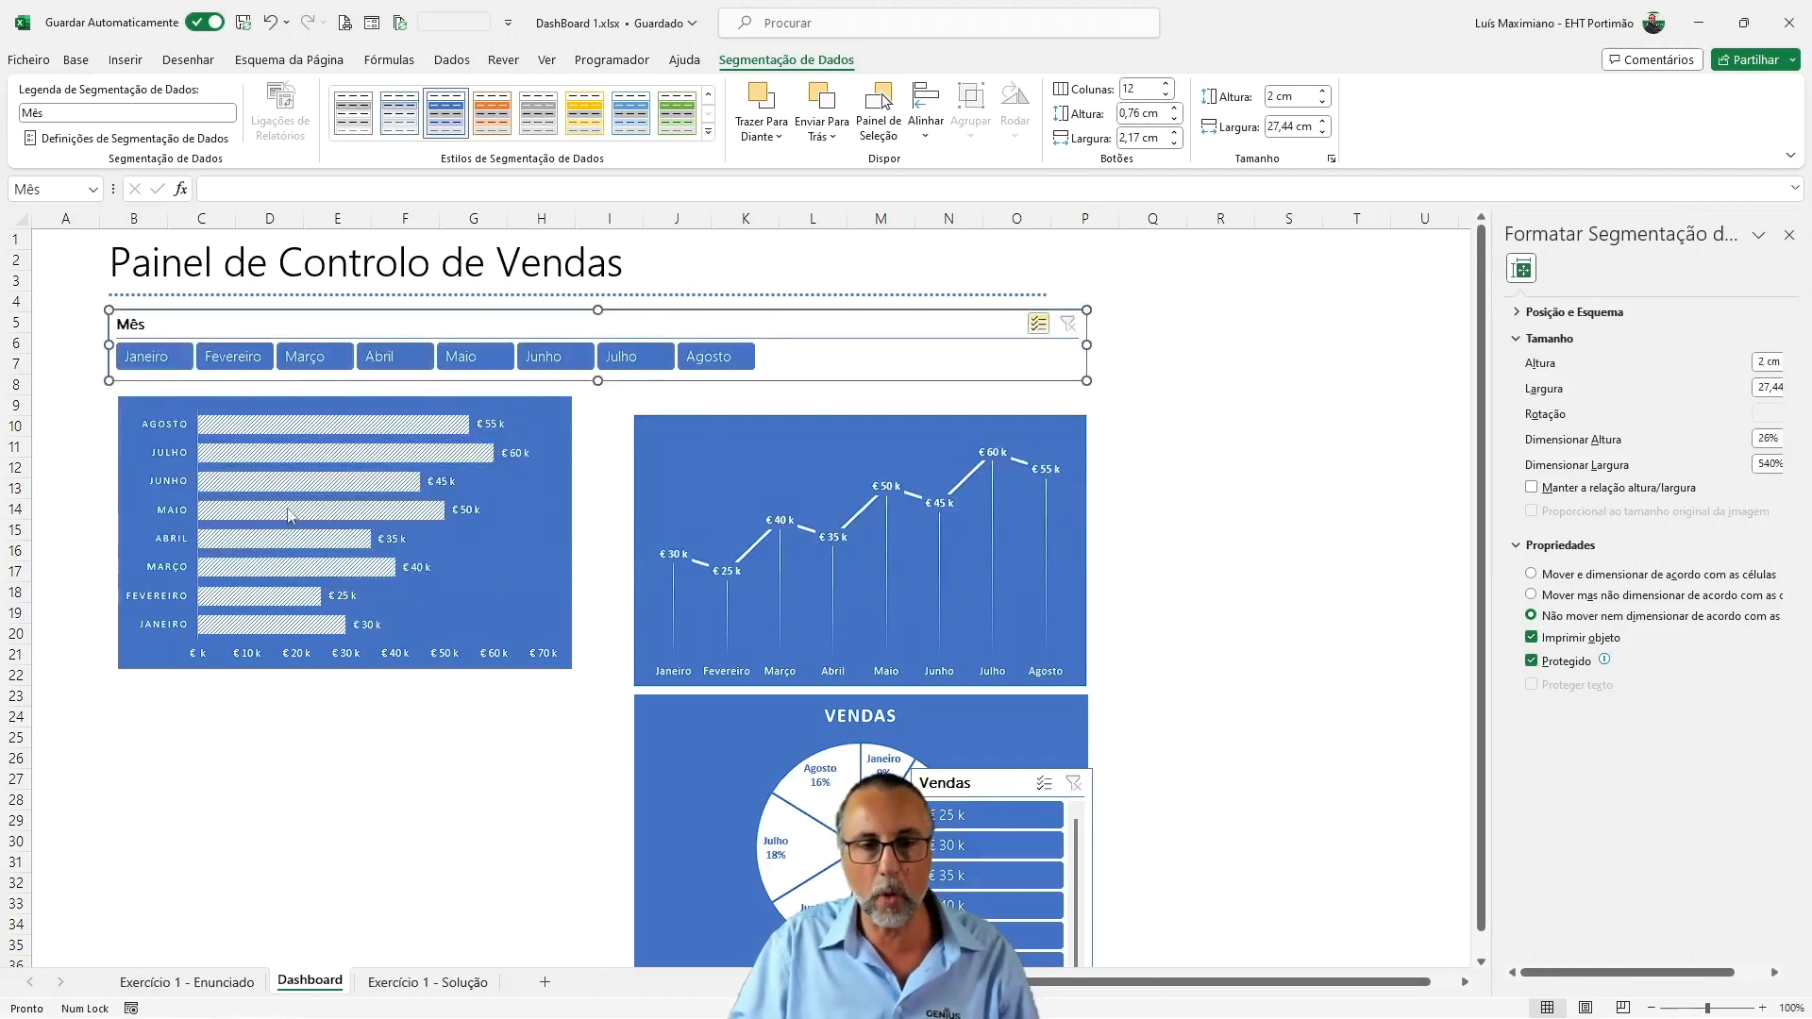
Extend the Mês column of the Exercício 1 - Enunciado table from Agosto down to Dezembro by autofilling the months
{"action": "left_click", "coordinate": [184, 984]}
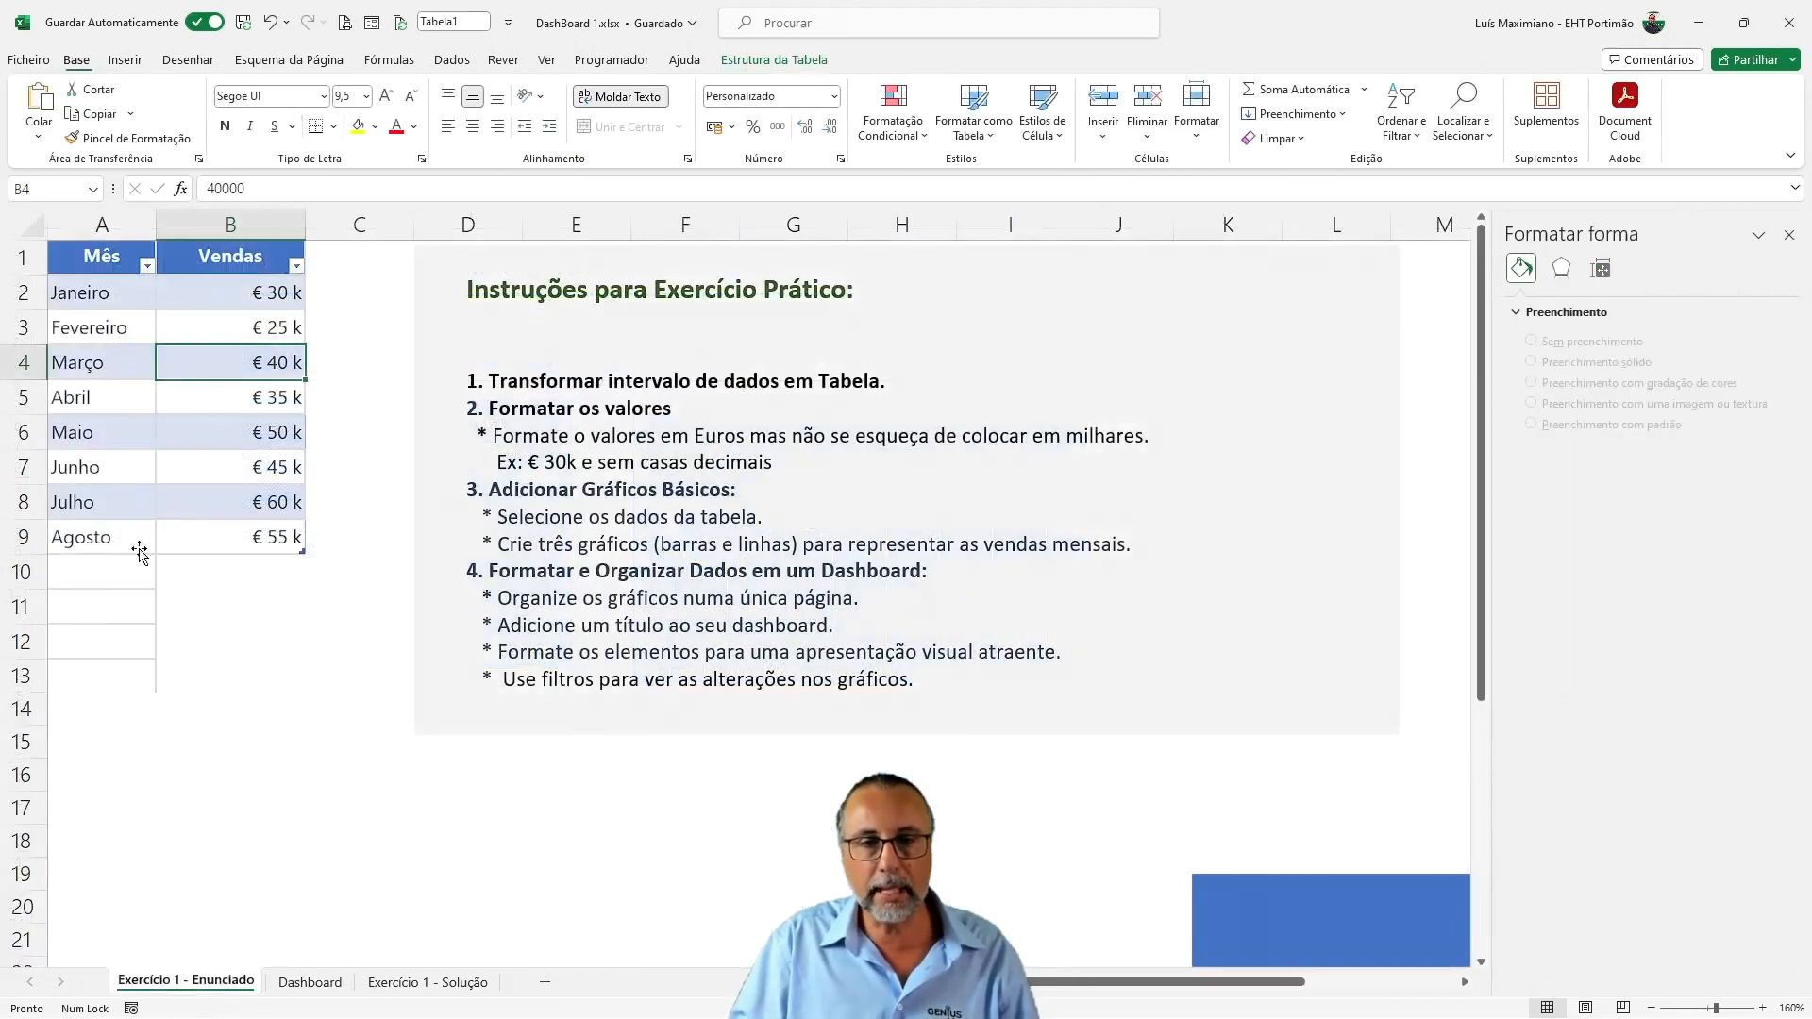
{"action": "left_click", "coordinate": [146, 545]}
{"action": "left_click_drag", "start_coordinate": [155, 561], "coordinate": [143, 700]}
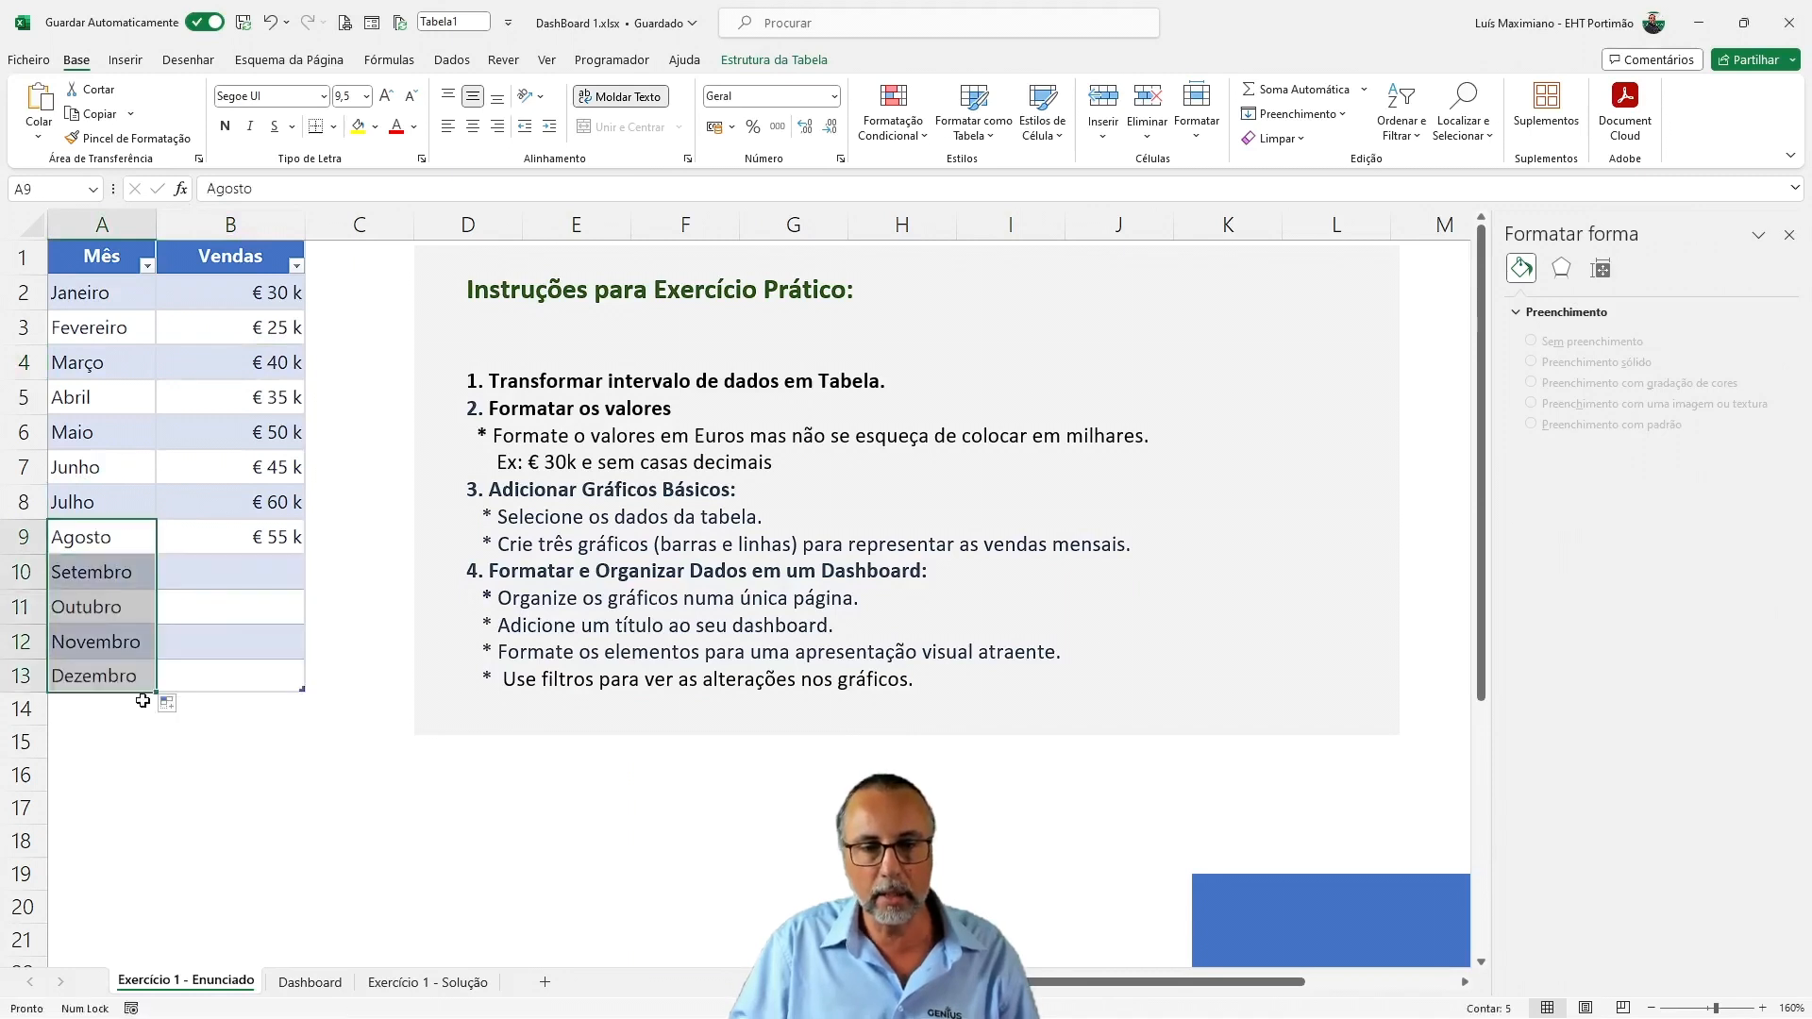
Enter 34000 as the Vendas value for Setembro
{"action": "left_click", "coordinate": [223, 576]}
{"action": "type", "text": "34"}
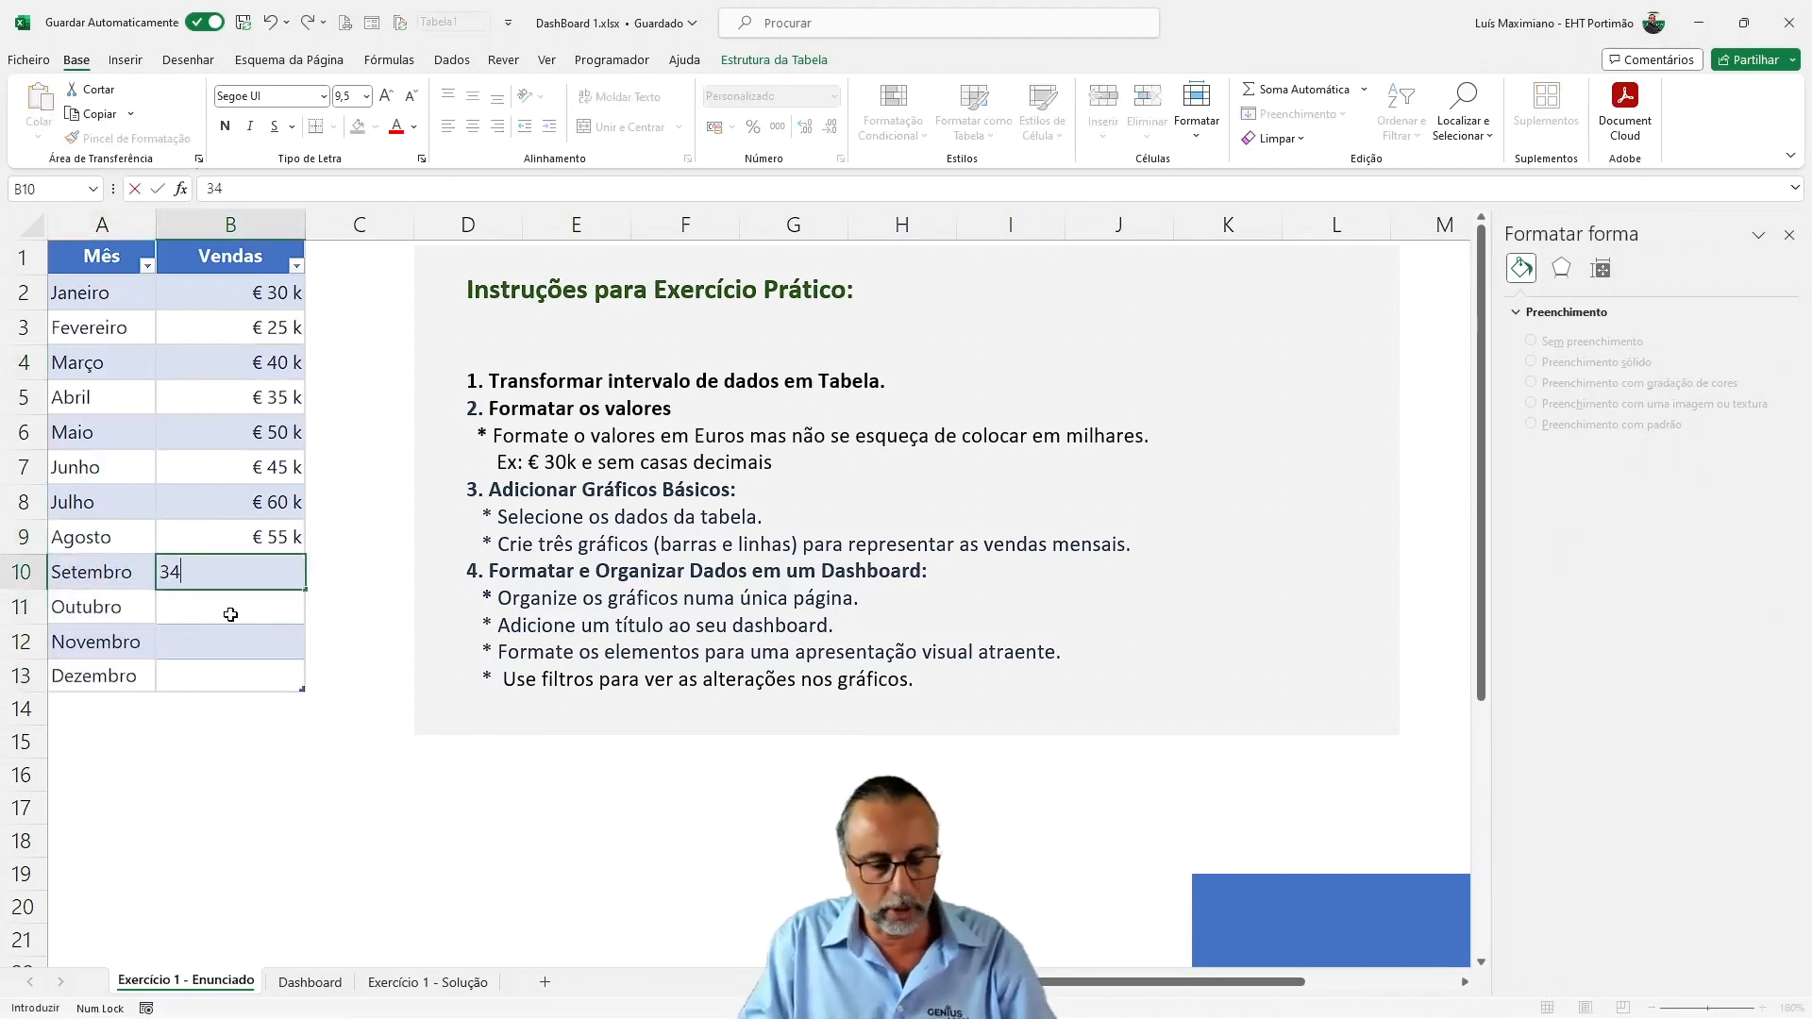
{"action": "type", "text": "000"}
{"action": "key", "text": "Return"}
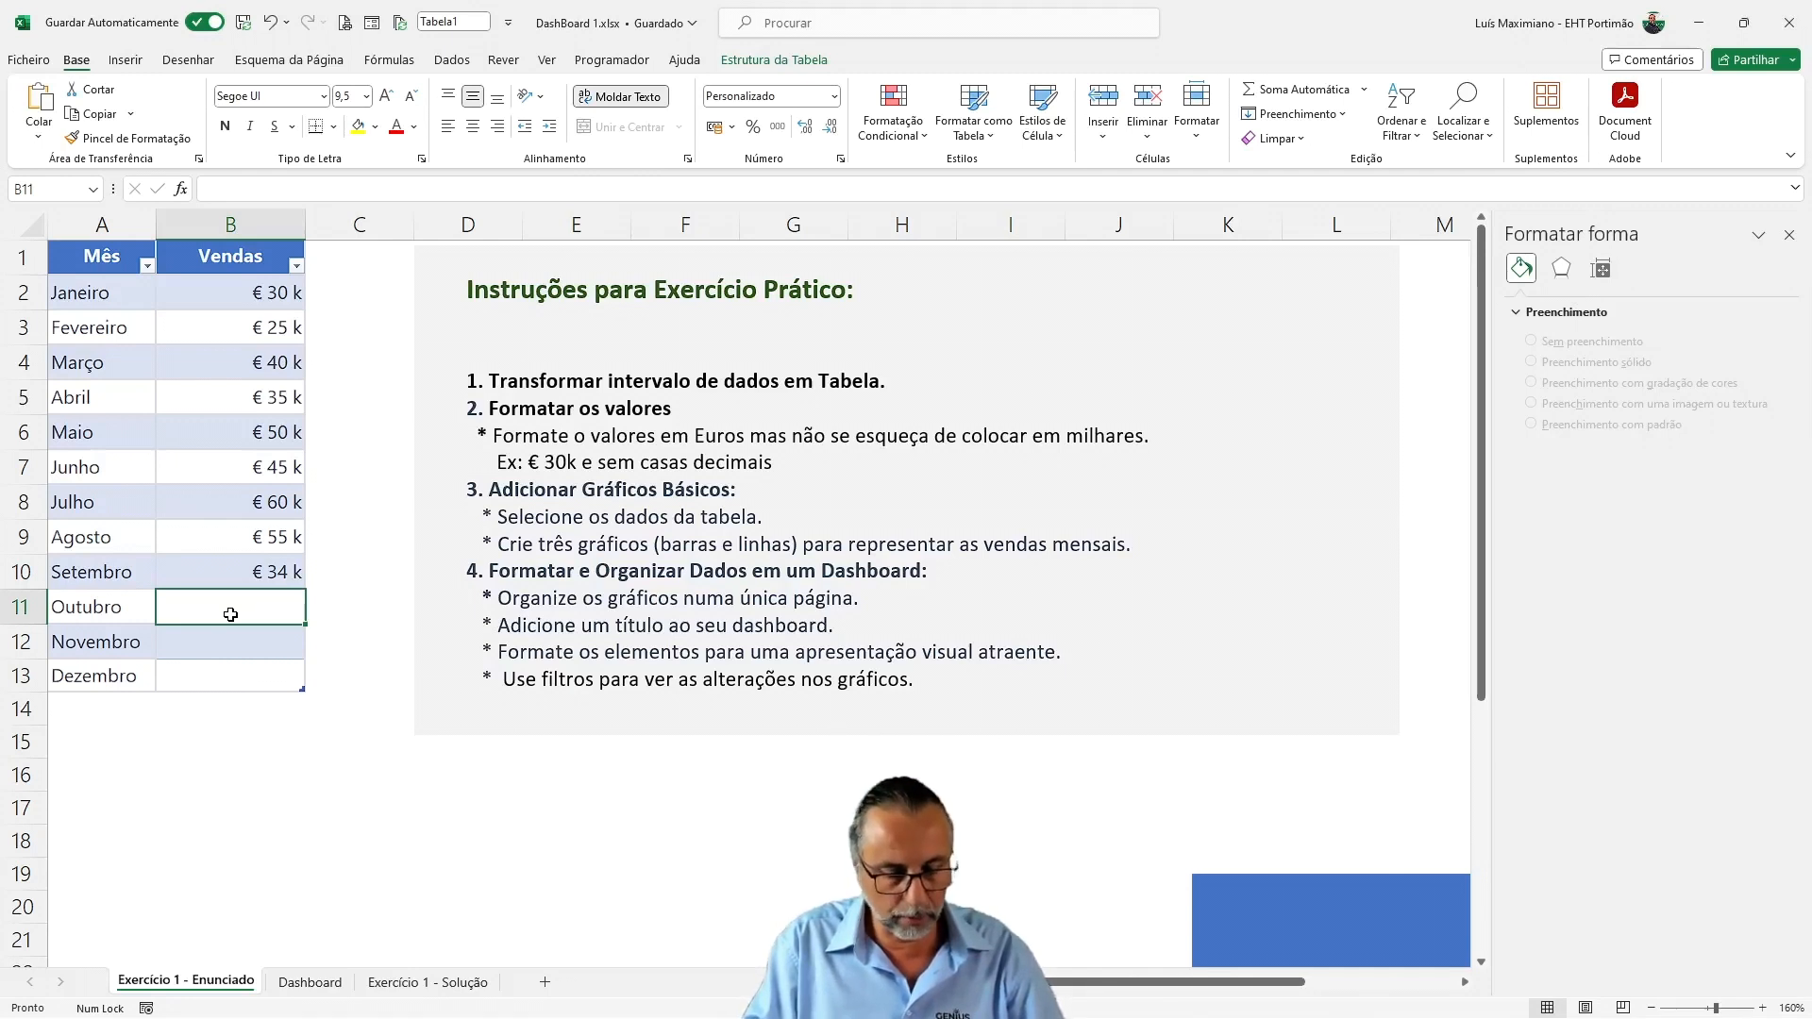
Enter Vendas values of about 13 k for Outubro, 40000 for Novembro and 75000 for Dezembro
{"action": "type", "text": "12560"}
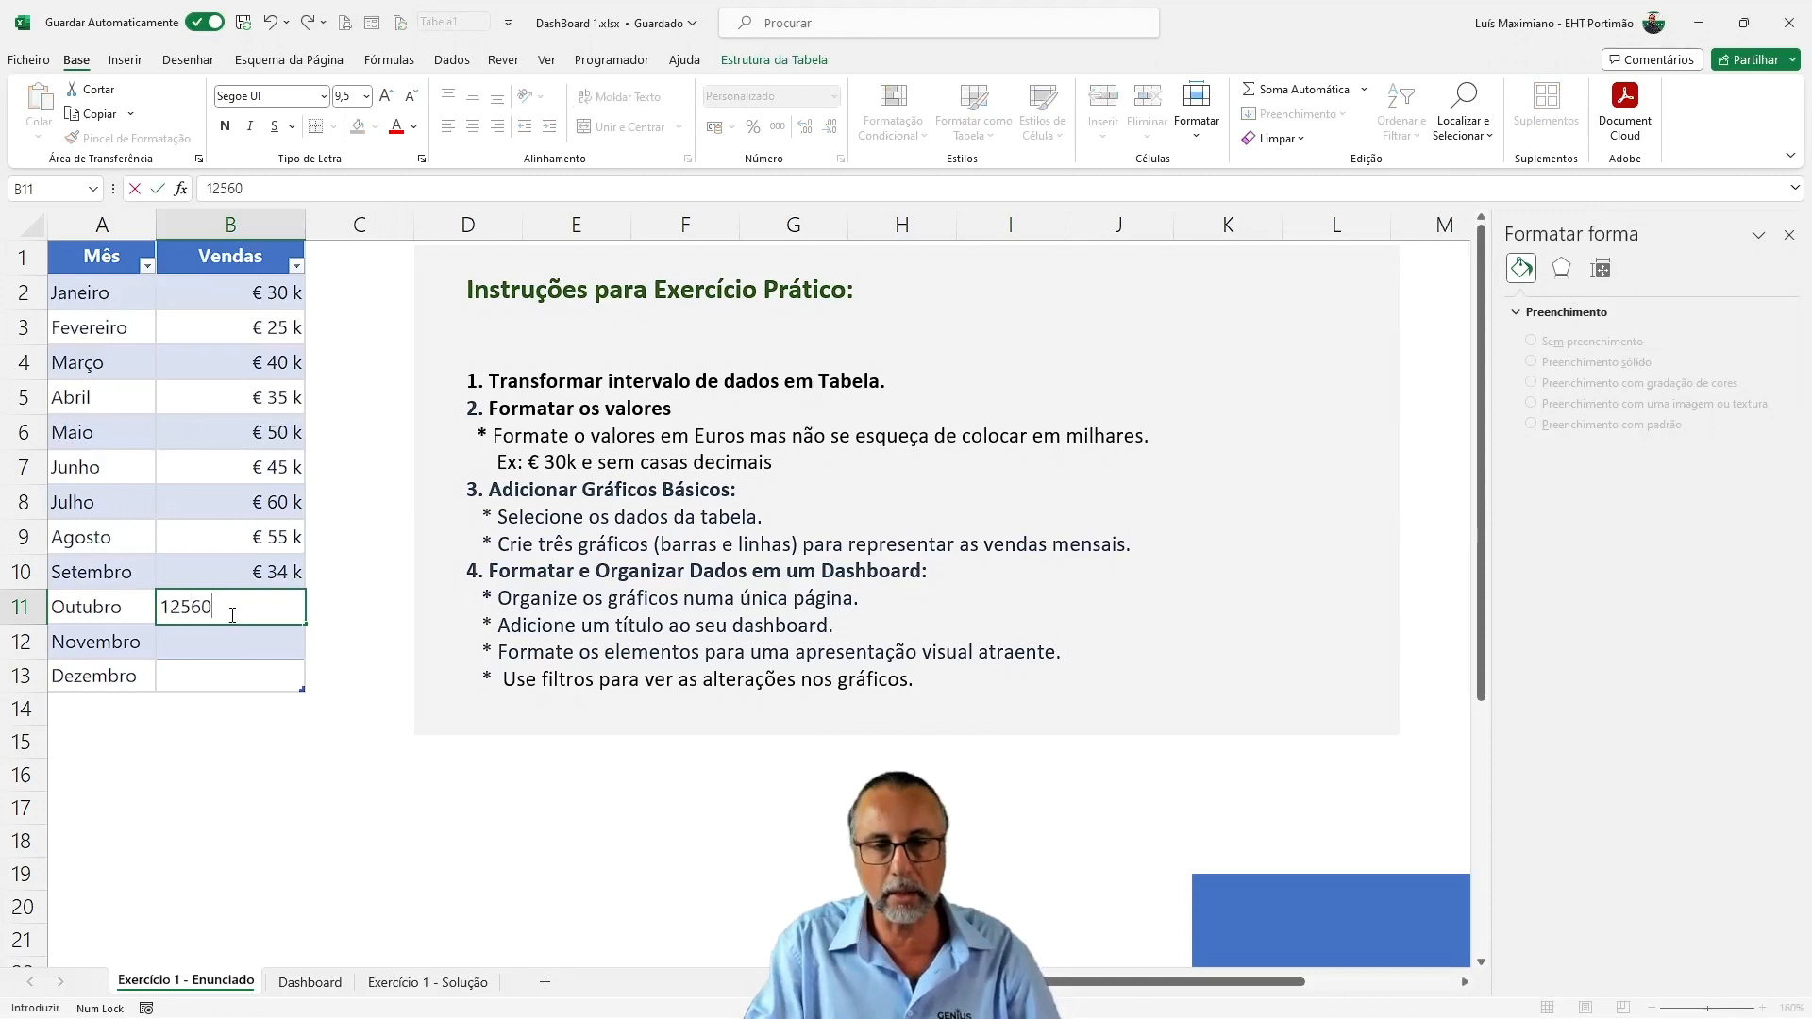
{"action": "key", "text": "Return"}
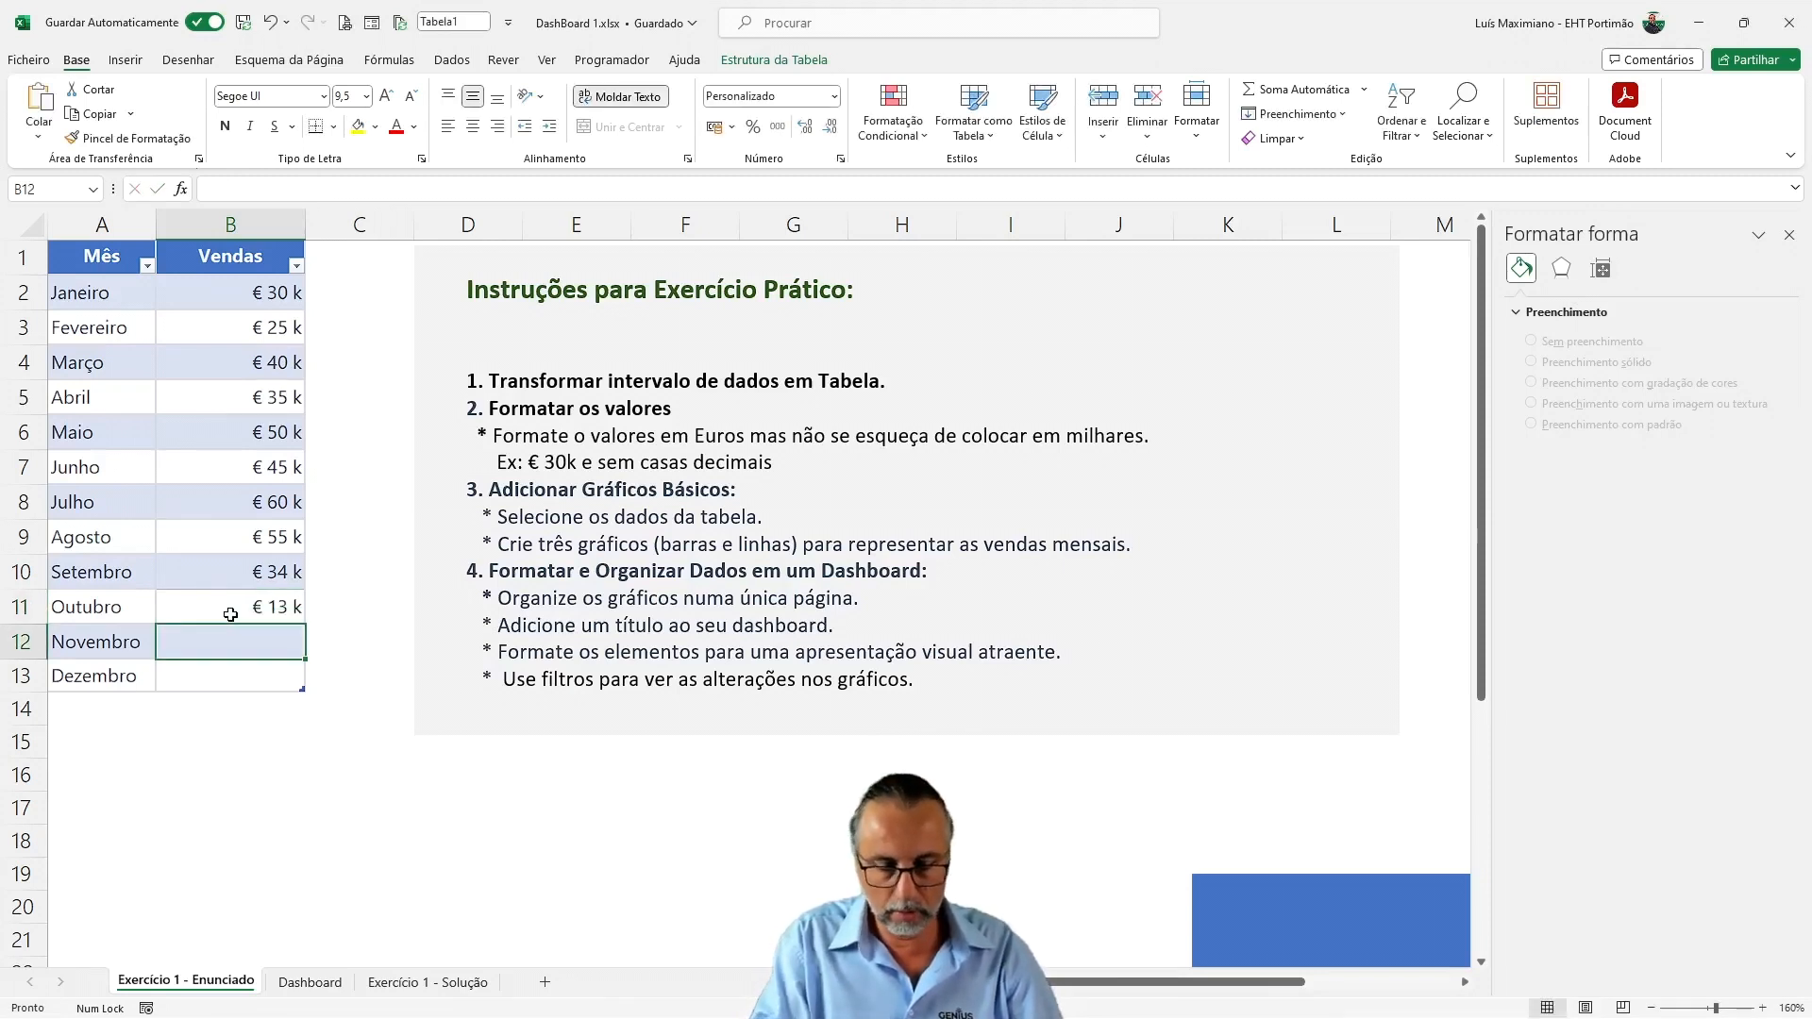
{"action": "type", "text": "40000"}
{"action": "key", "text": "Return"}
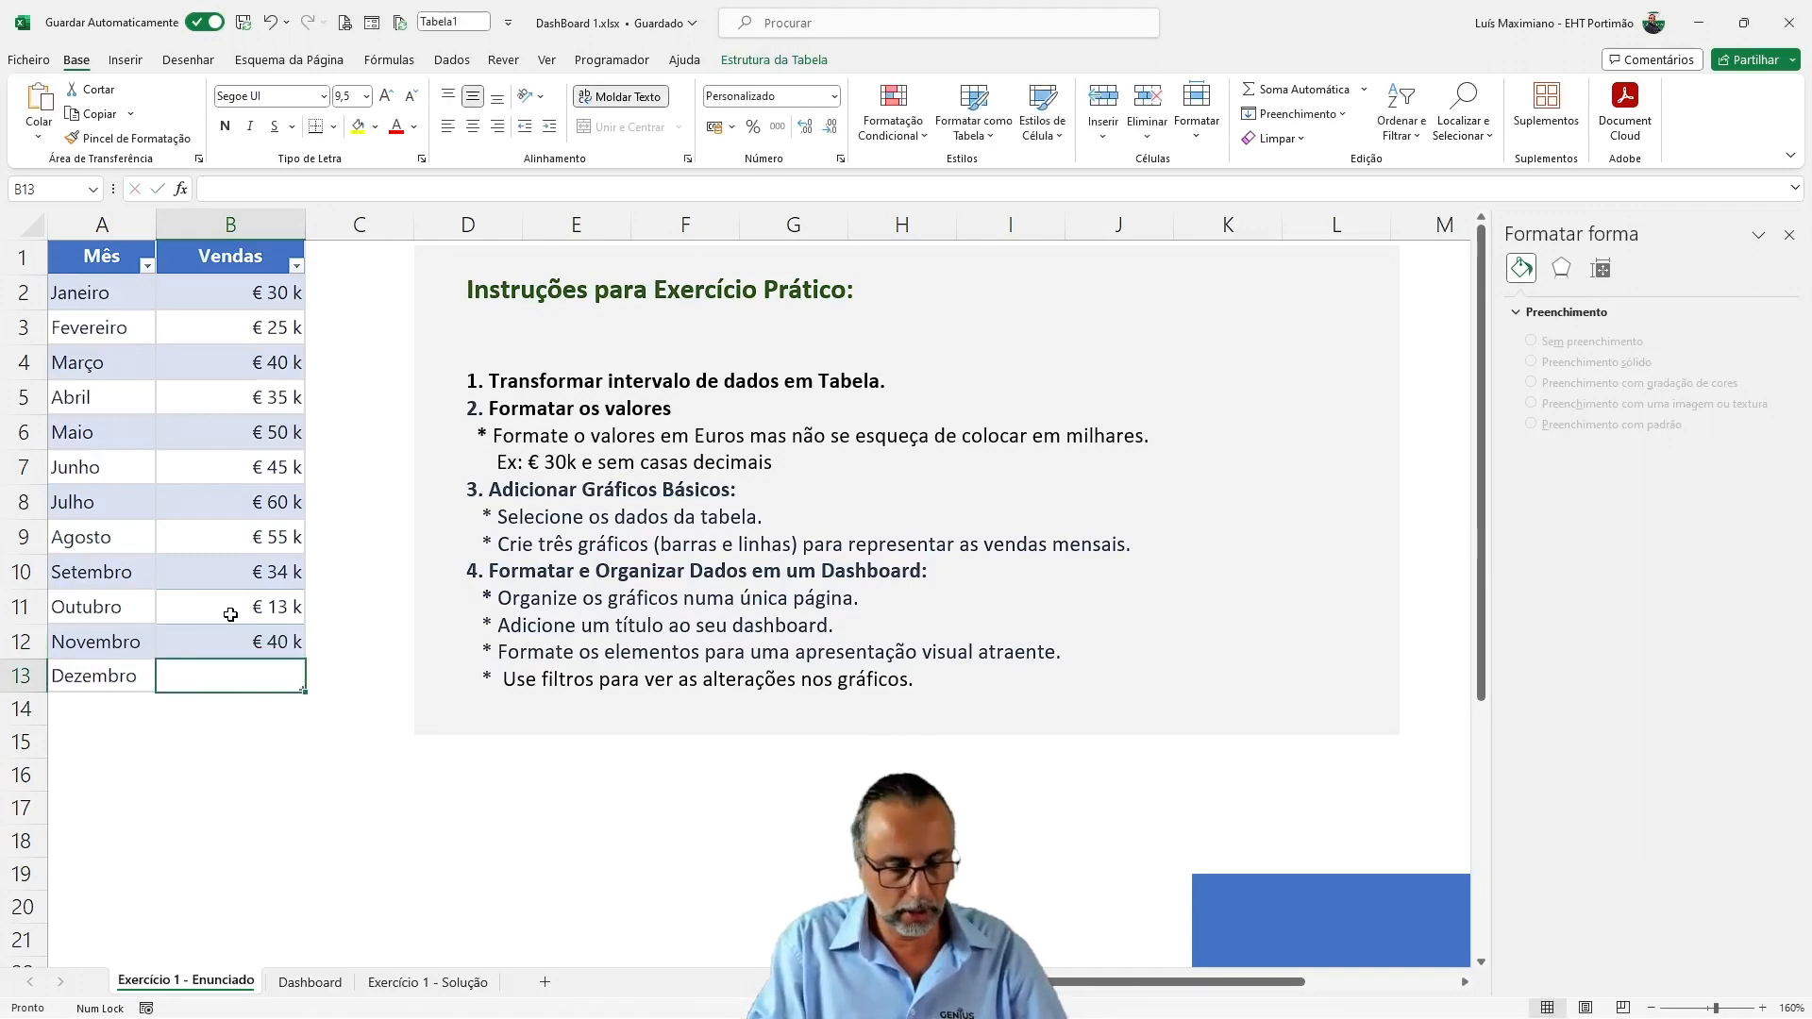
{"action": "type", "text": "75000"}
{"action": "key", "text": "Return"}
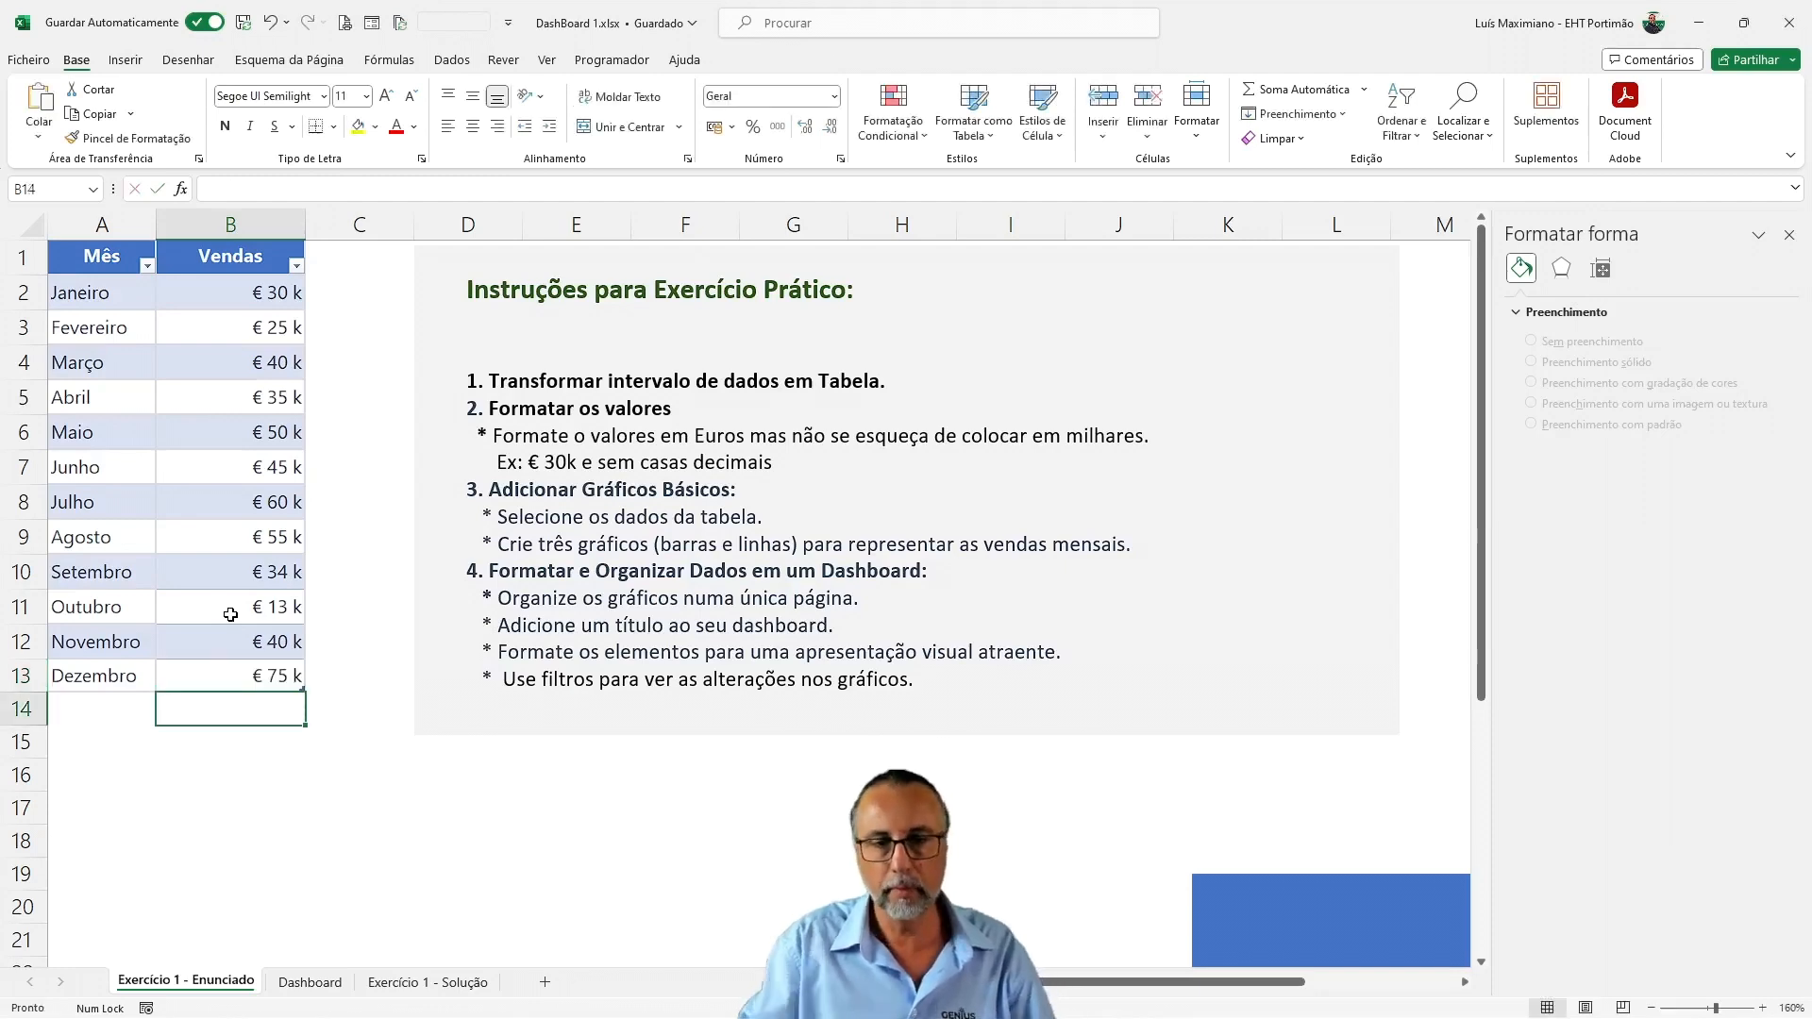
On the Dashboard sheet, adjust the Mês slicer's overall width to 26,3 cm
{"action": "left_click", "coordinate": [309, 984]}
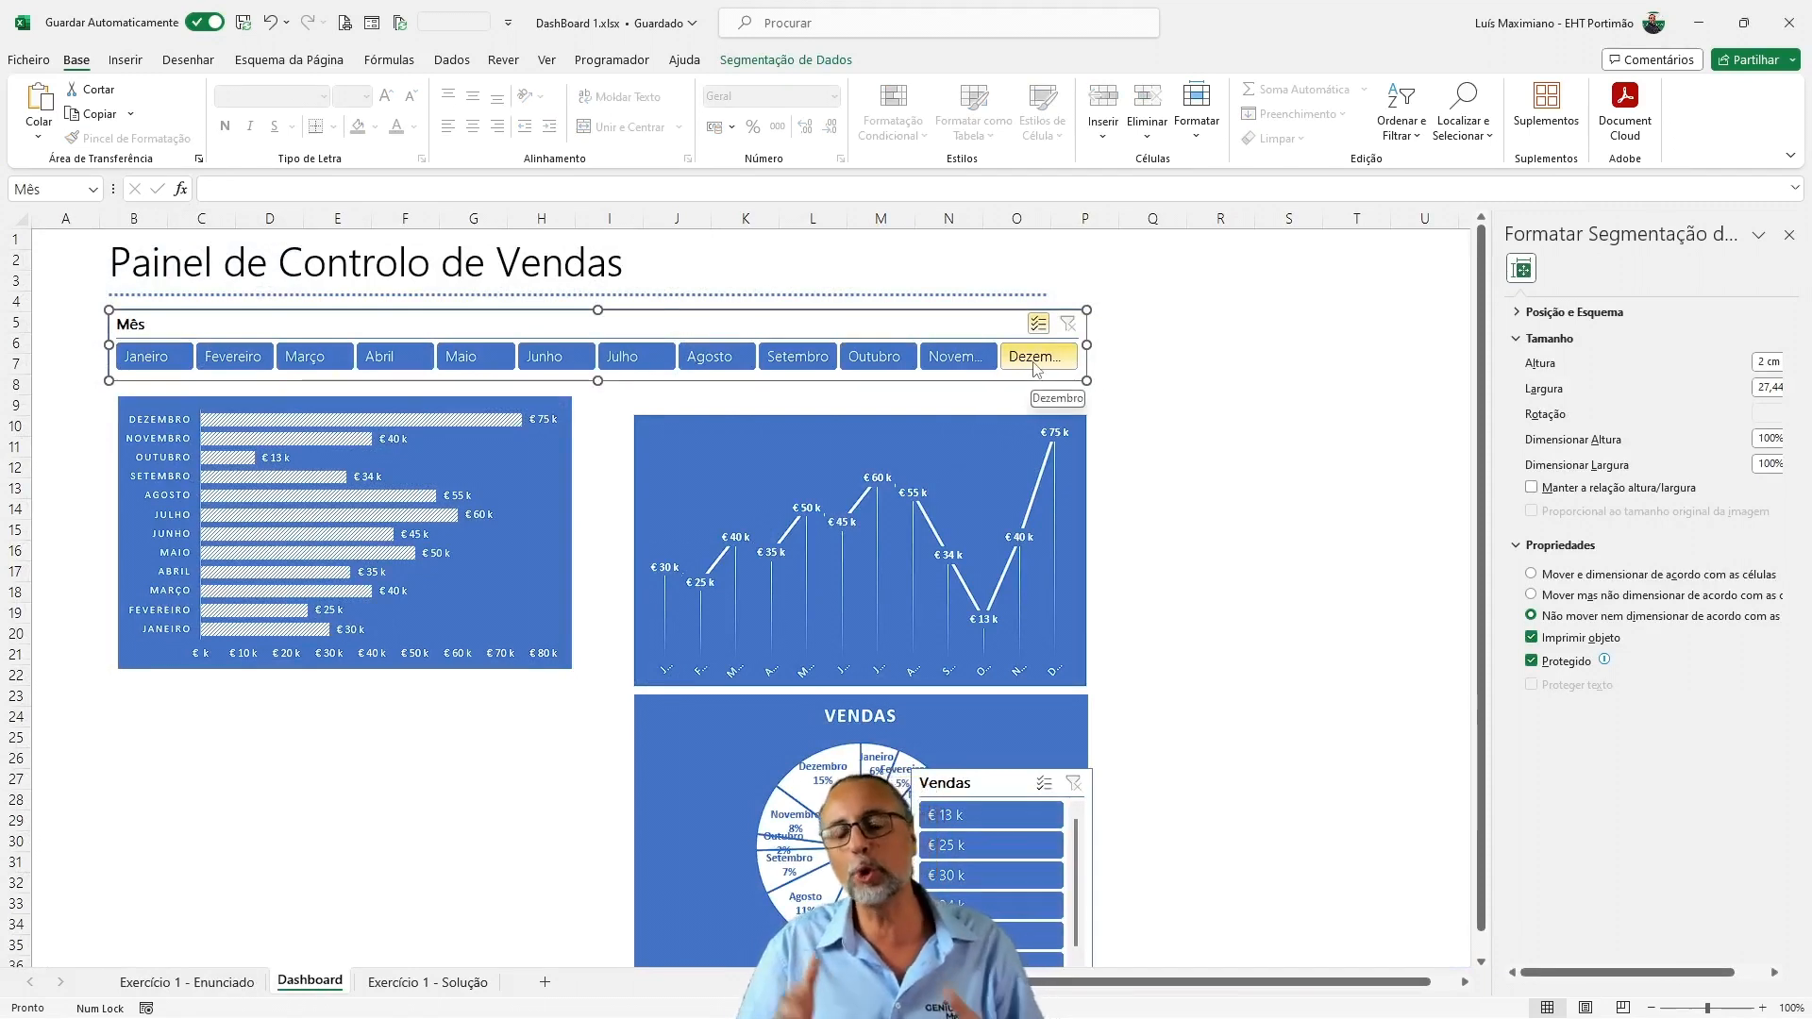
{"action": "left_click_drag", "start_coordinate": [1087, 345], "coordinate": [1123, 344]}
{"action": "right_click", "coordinate": [981, 370]}
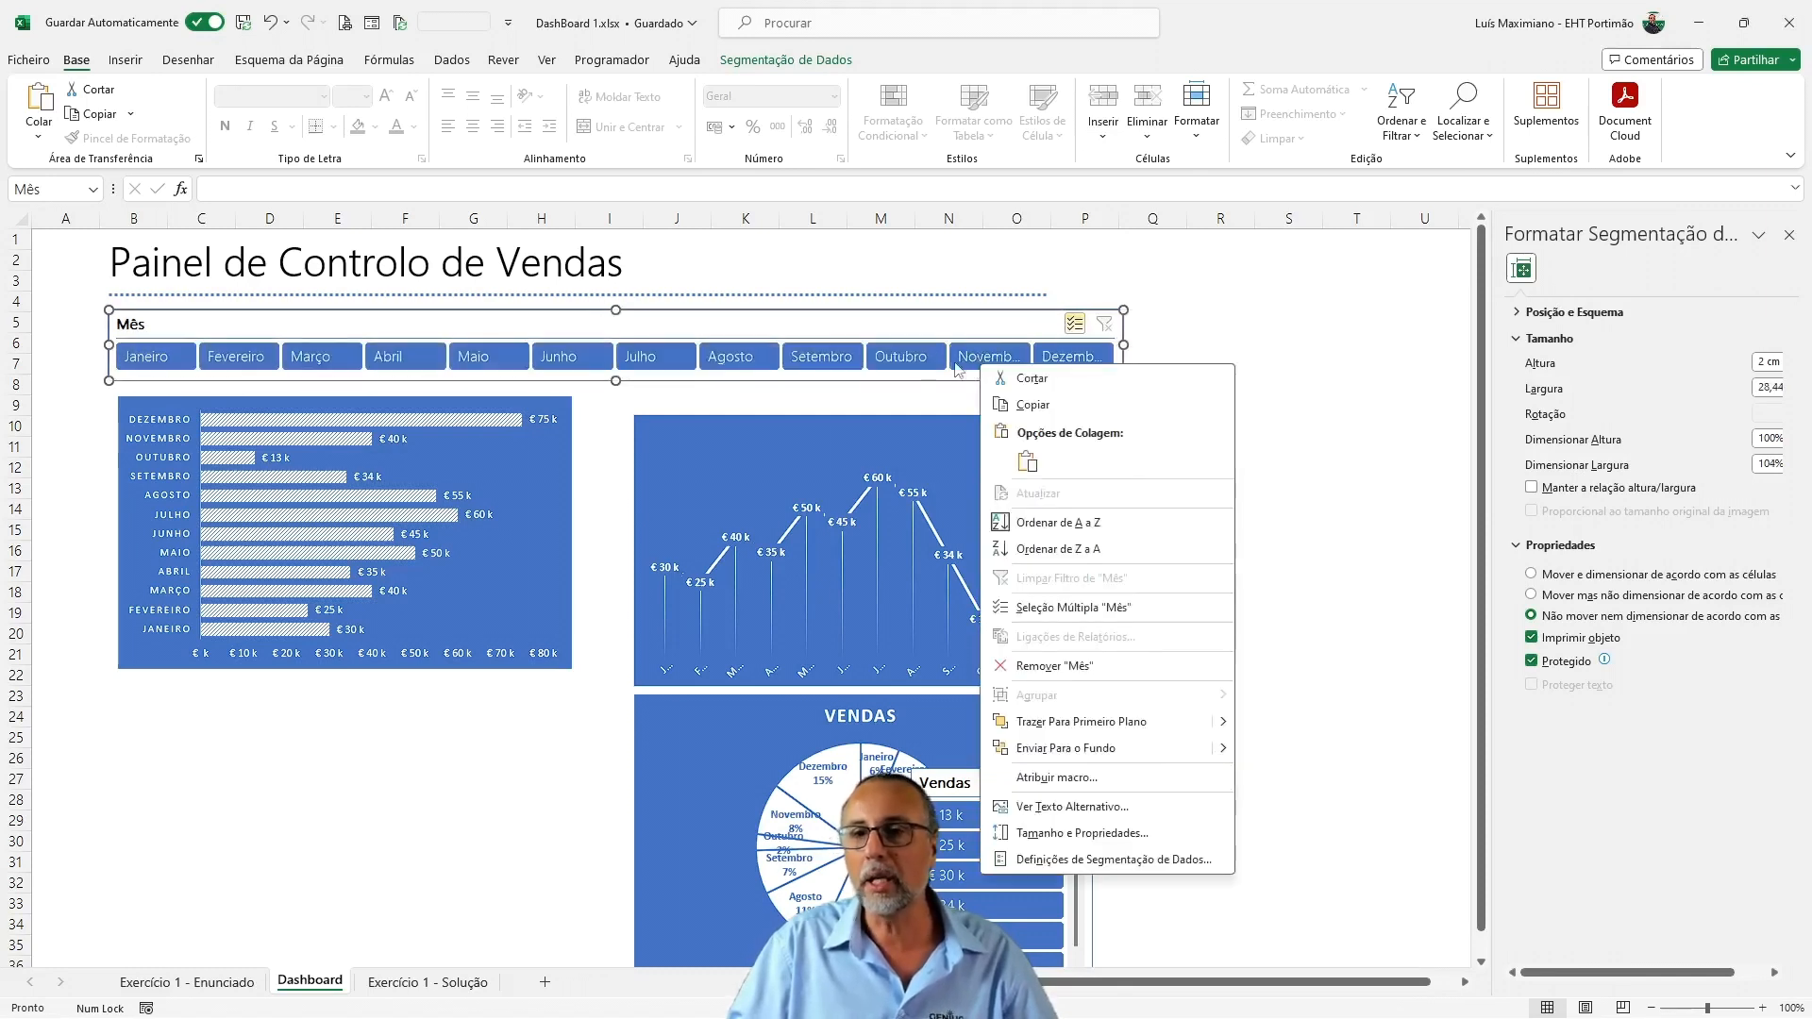
{"action": "left_click", "coordinate": [786, 59]}
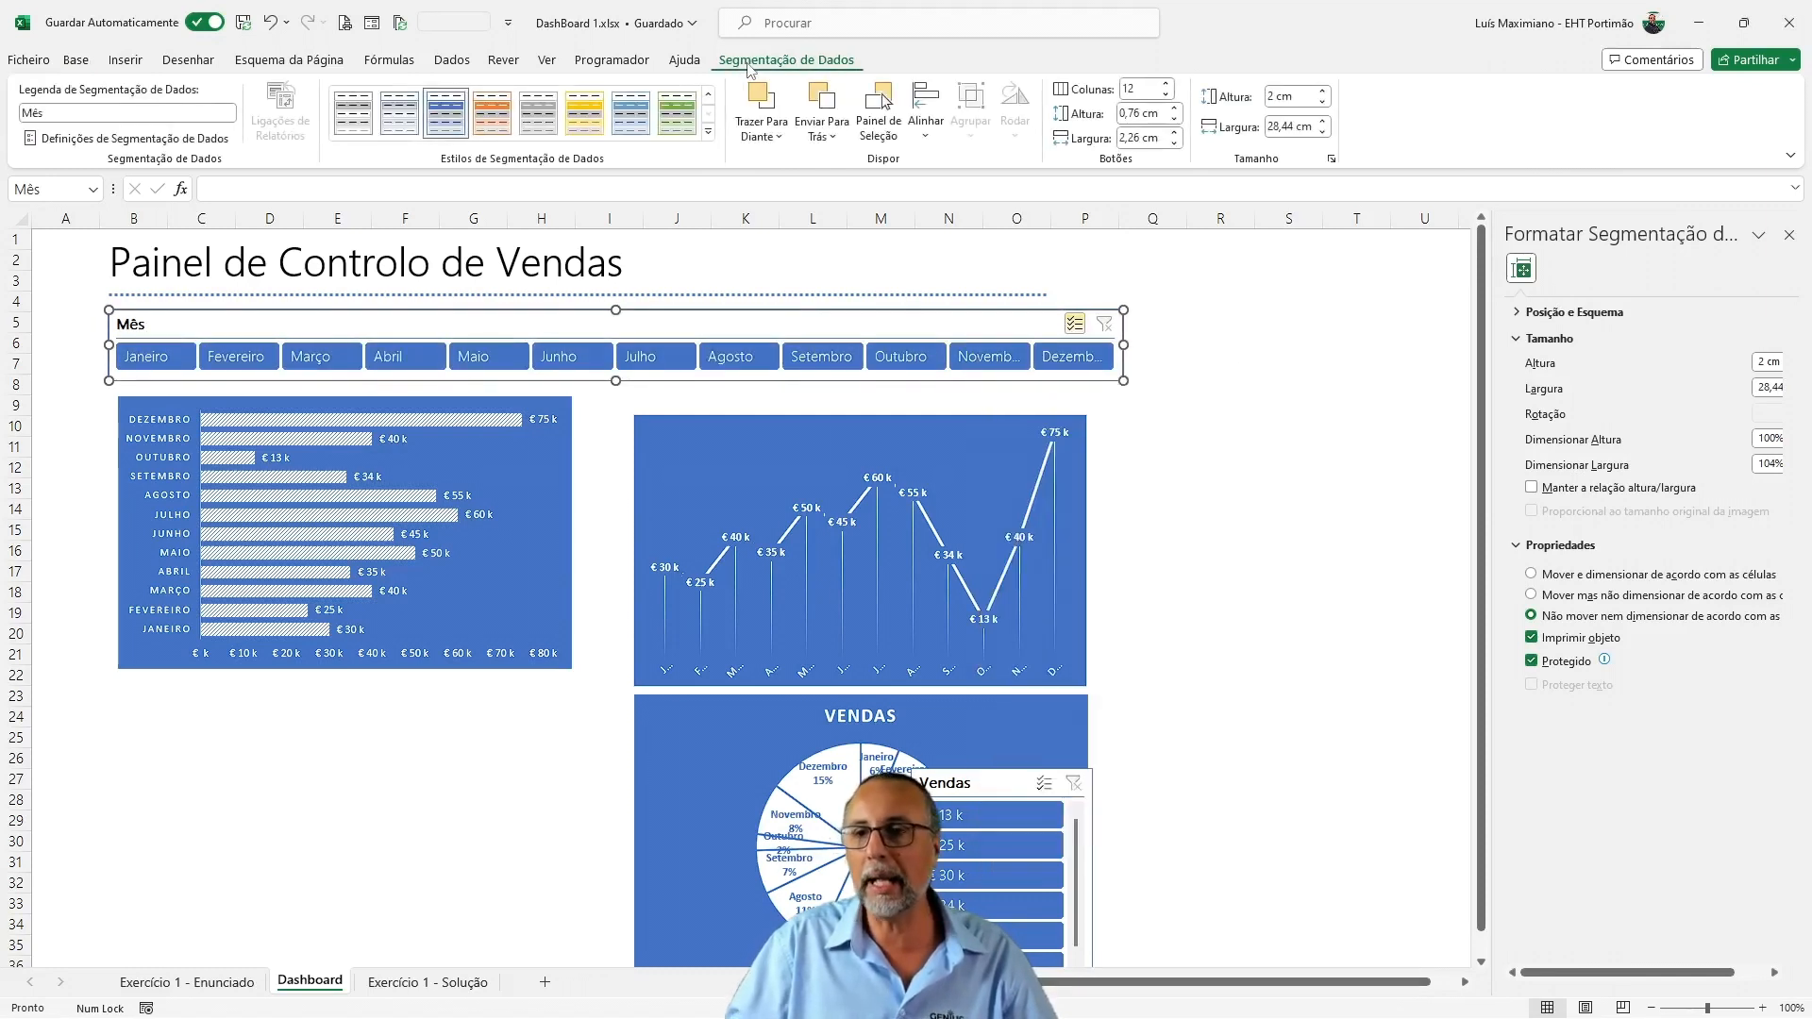
{"action": "left_click", "coordinate": [1173, 144]}
{"action": "left_click", "coordinate": [1174, 143]}
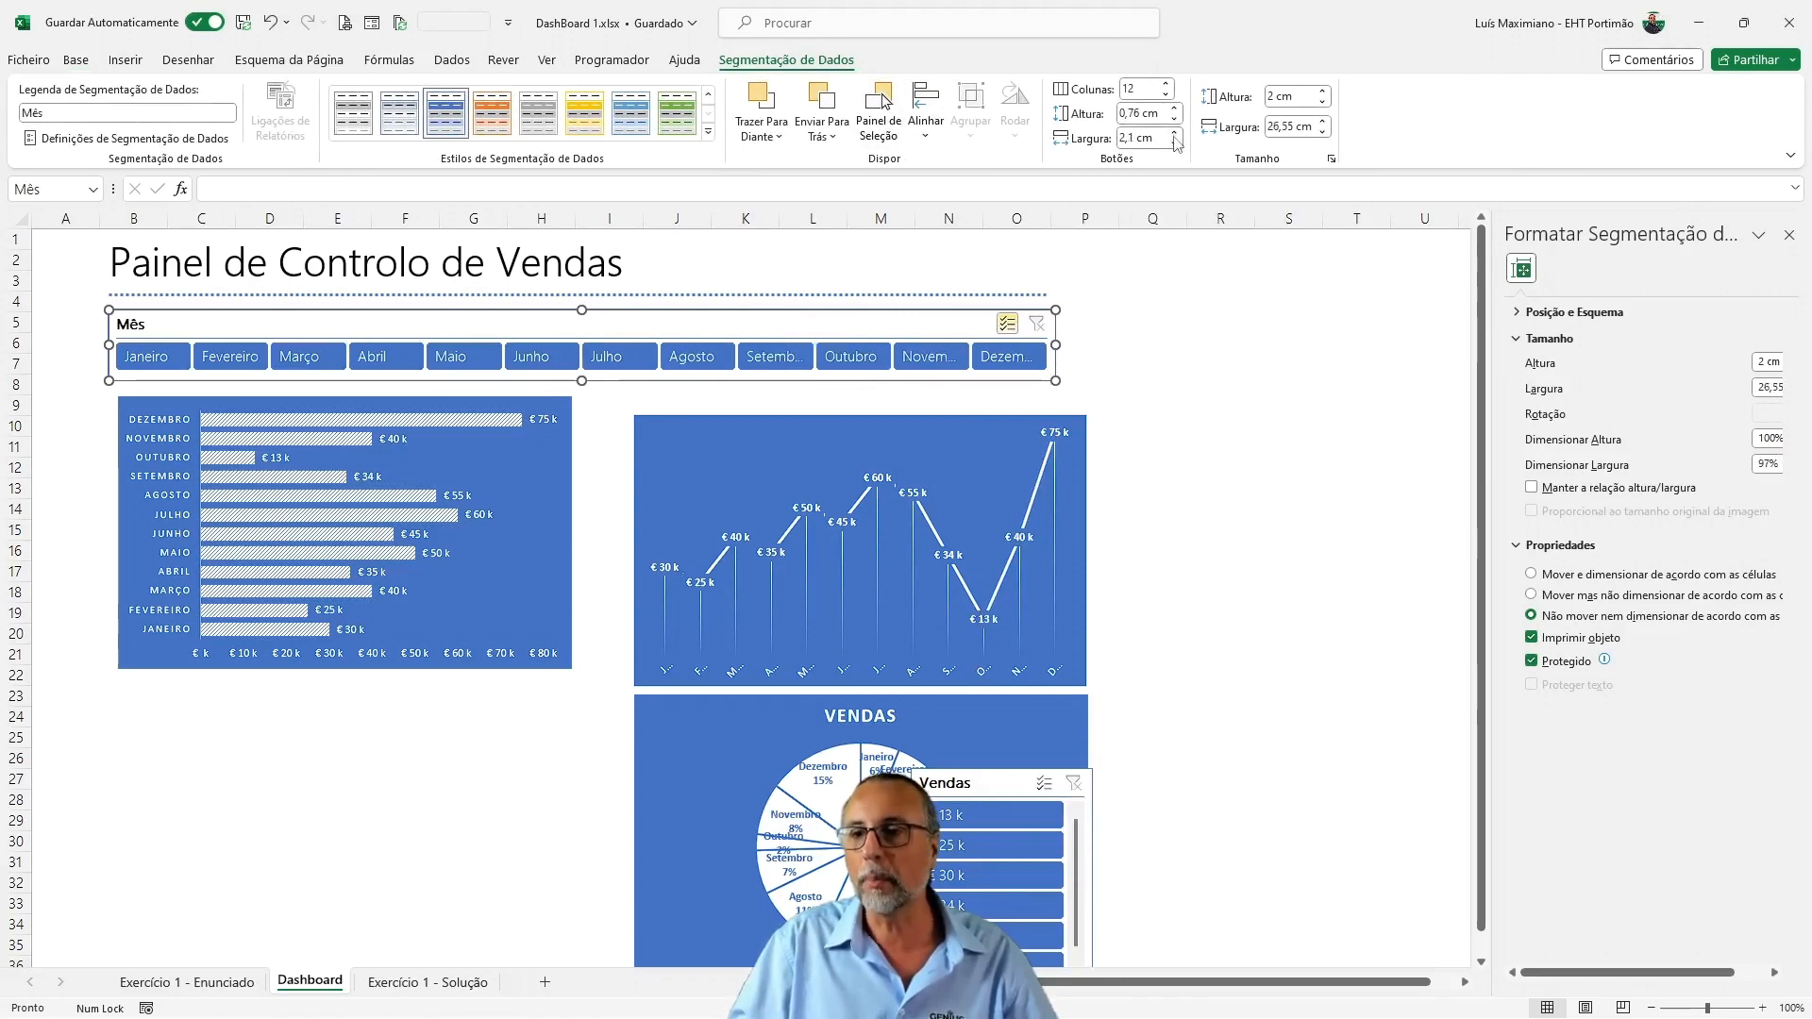
{"action": "left_click", "coordinate": [1322, 132]}
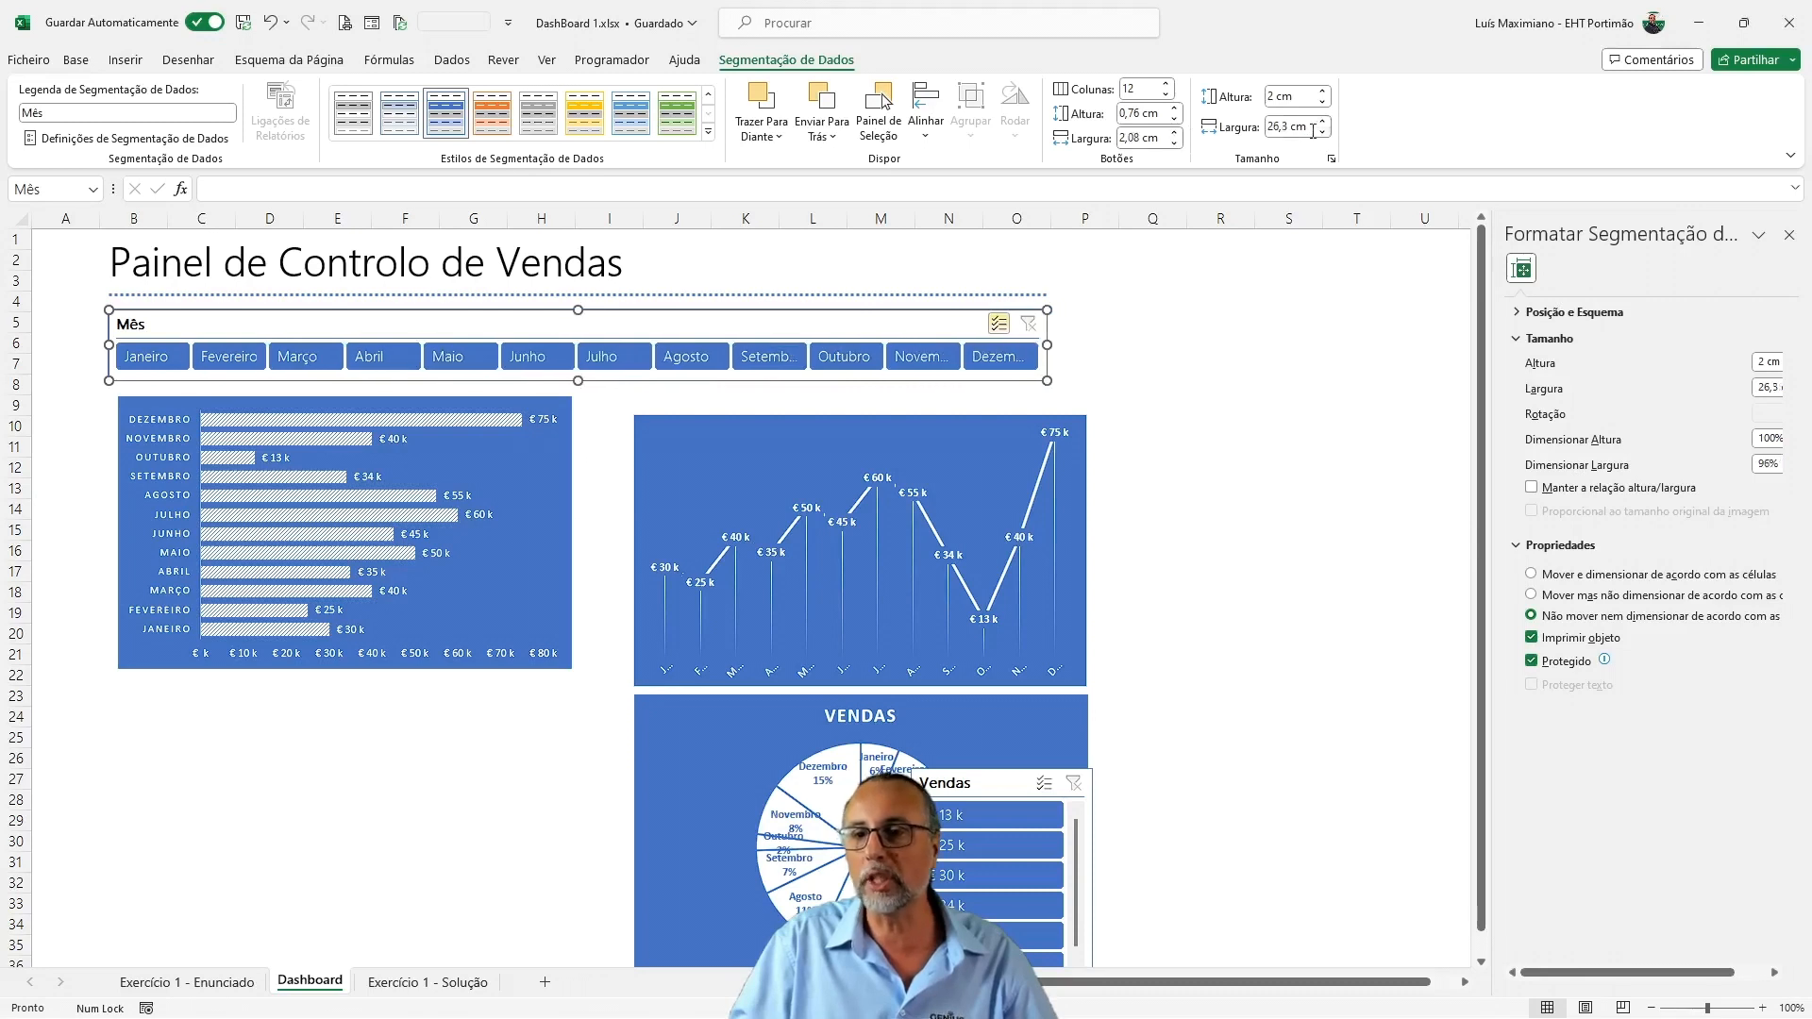
Set the button height of the Mês slicer to 0,8 cm
{"action": "left_click", "coordinate": [1174, 108]}
{"action": "left_click", "coordinate": [1174, 108]}
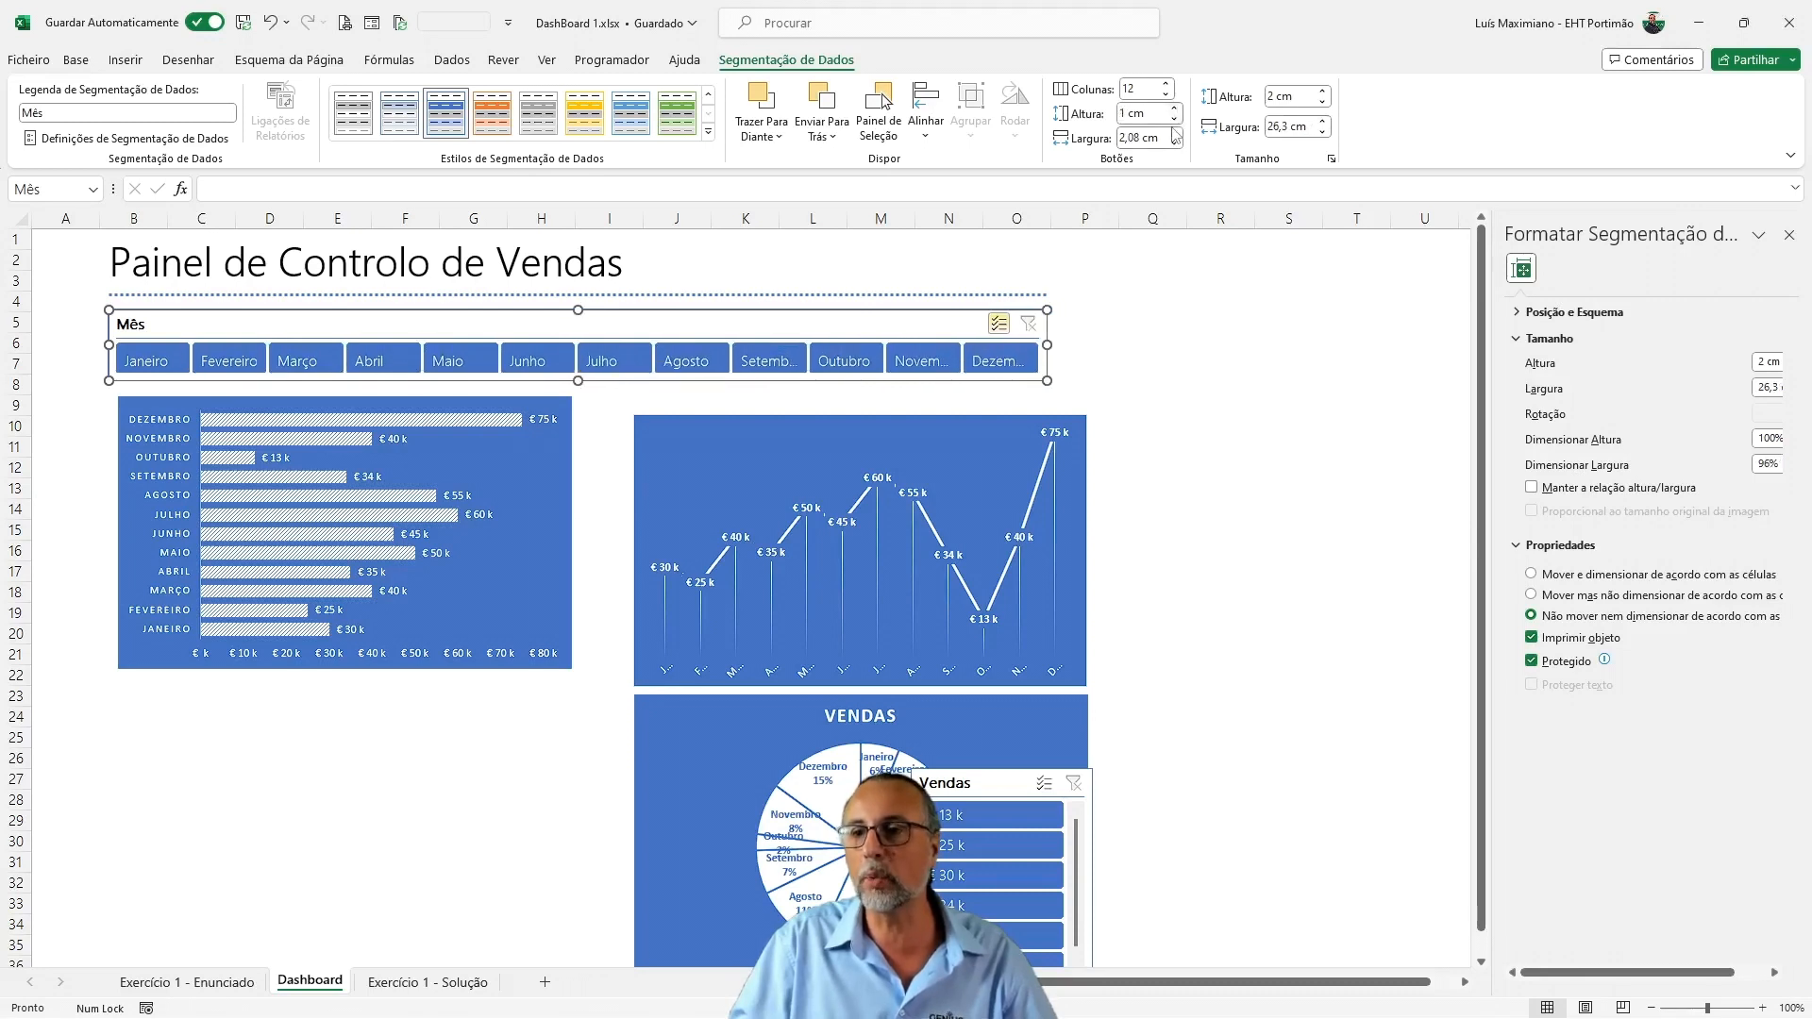
{"action": "left_click", "coordinate": [1175, 119]}
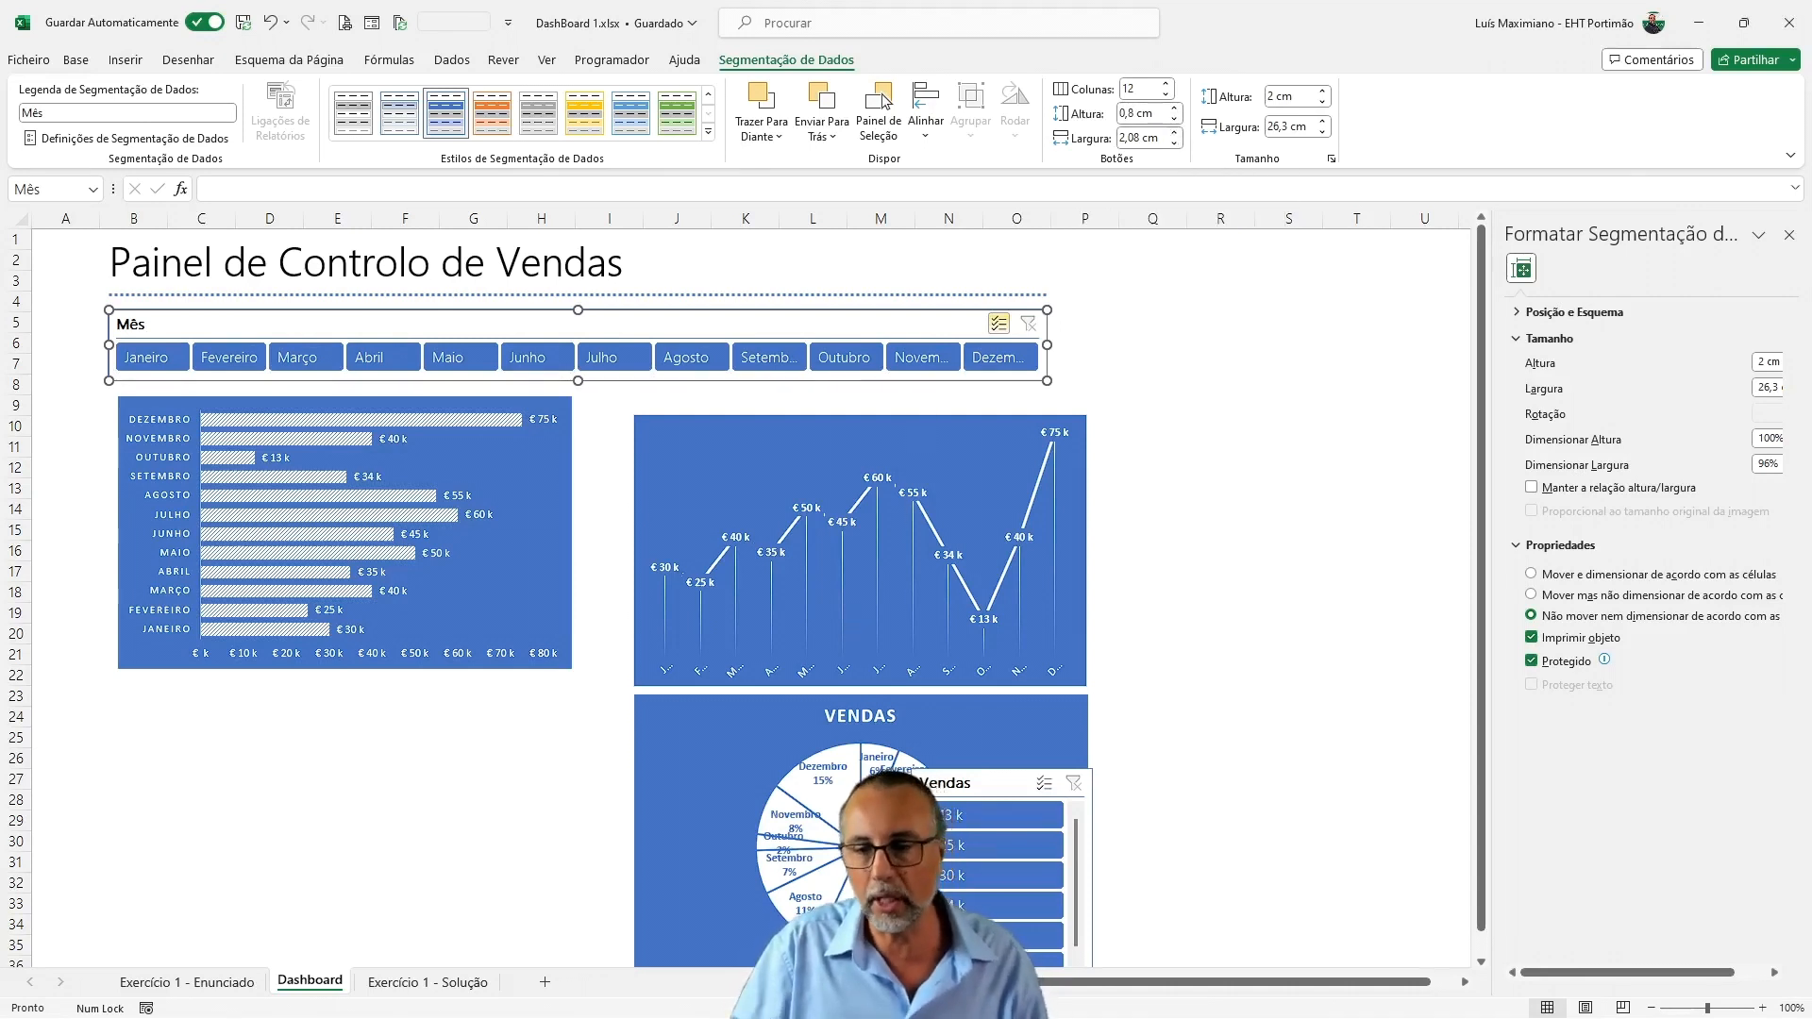
Move the Vendas slicer directly beneath the Mês slicer and shift the bar chart down to make room
{"action": "left_click_drag", "start_coordinate": [955, 780], "coordinate": [158, 407]}
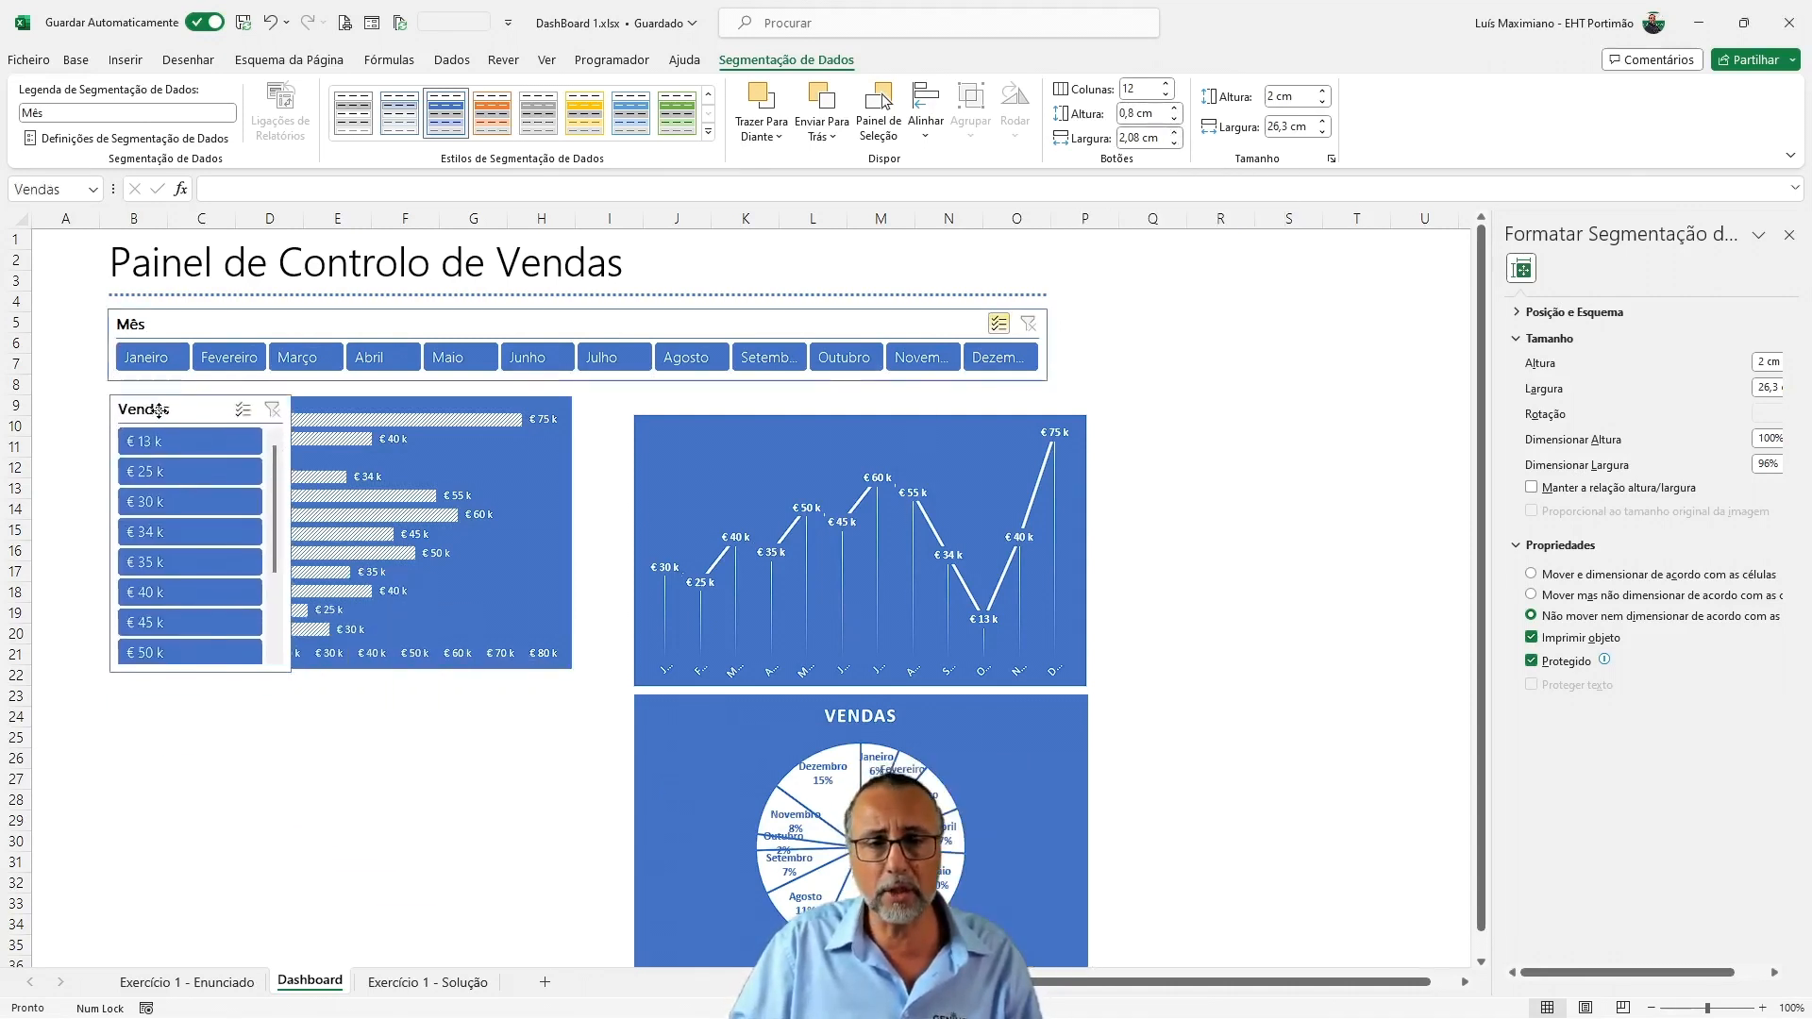
{"action": "left_click", "coordinate": [472, 387]}
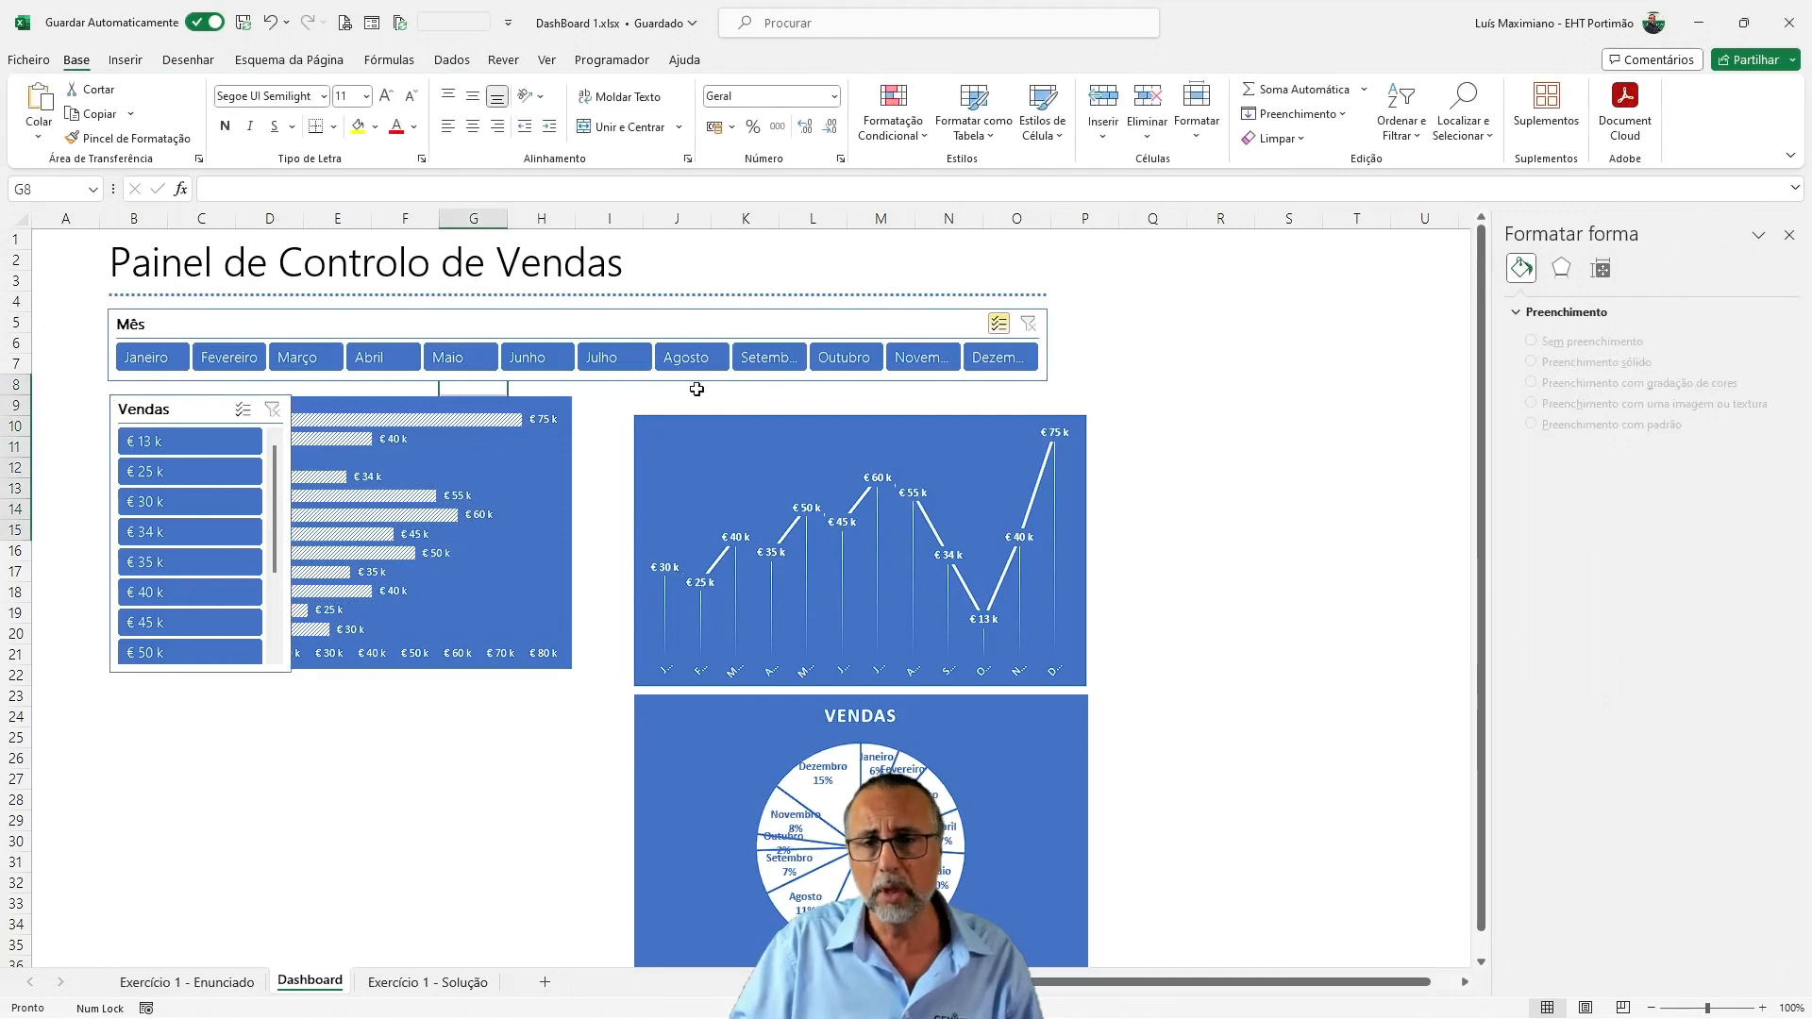
{"action": "left_click", "coordinate": [705, 388]}
{"action": "left_click", "coordinate": [509, 397]}
{"action": "left_click_drag", "start_coordinate": [509, 398], "coordinate": [516, 545]}
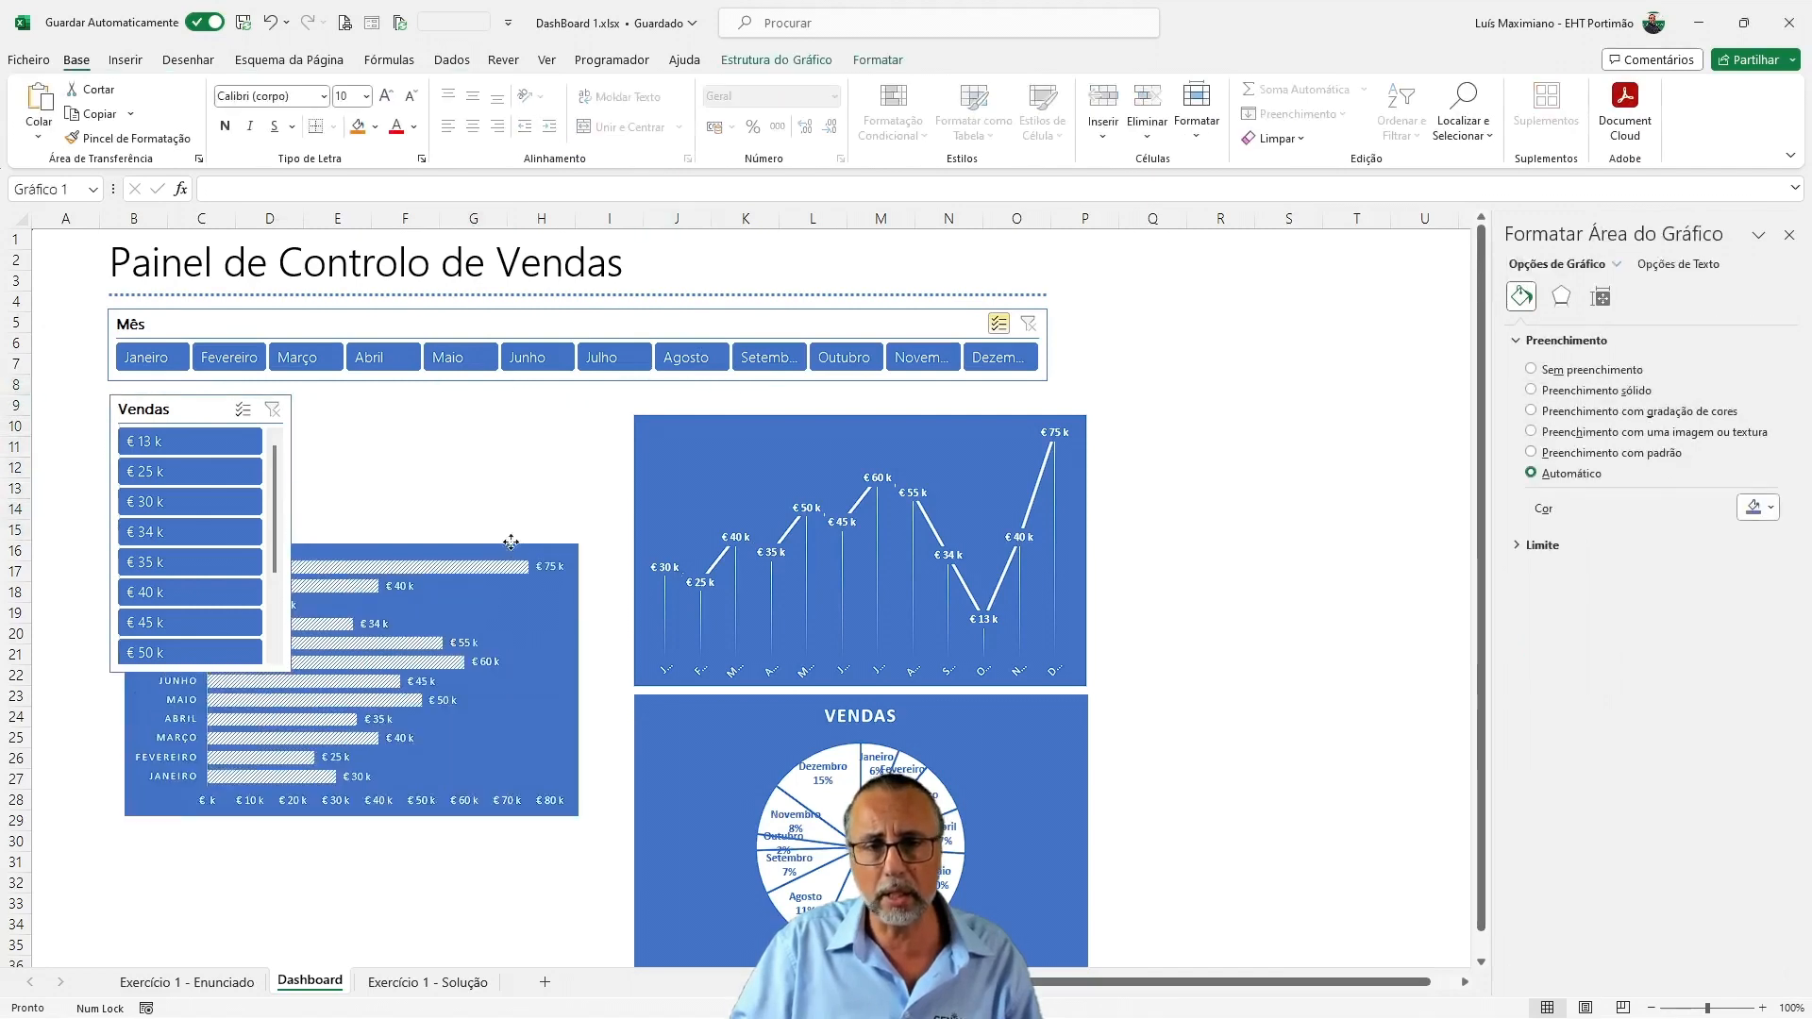
Align the Vendas slicer under the Mês slicer and resize it to about 26,34 cm wide and 2,06 cm high
{"action": "left_click_drag", "start_coordinate": [195, 395], "coordinate": [192, 387]}
{"action": "left_click_drag", "start_coordinate": [289, 661], "coordinate": [1047, 433]}
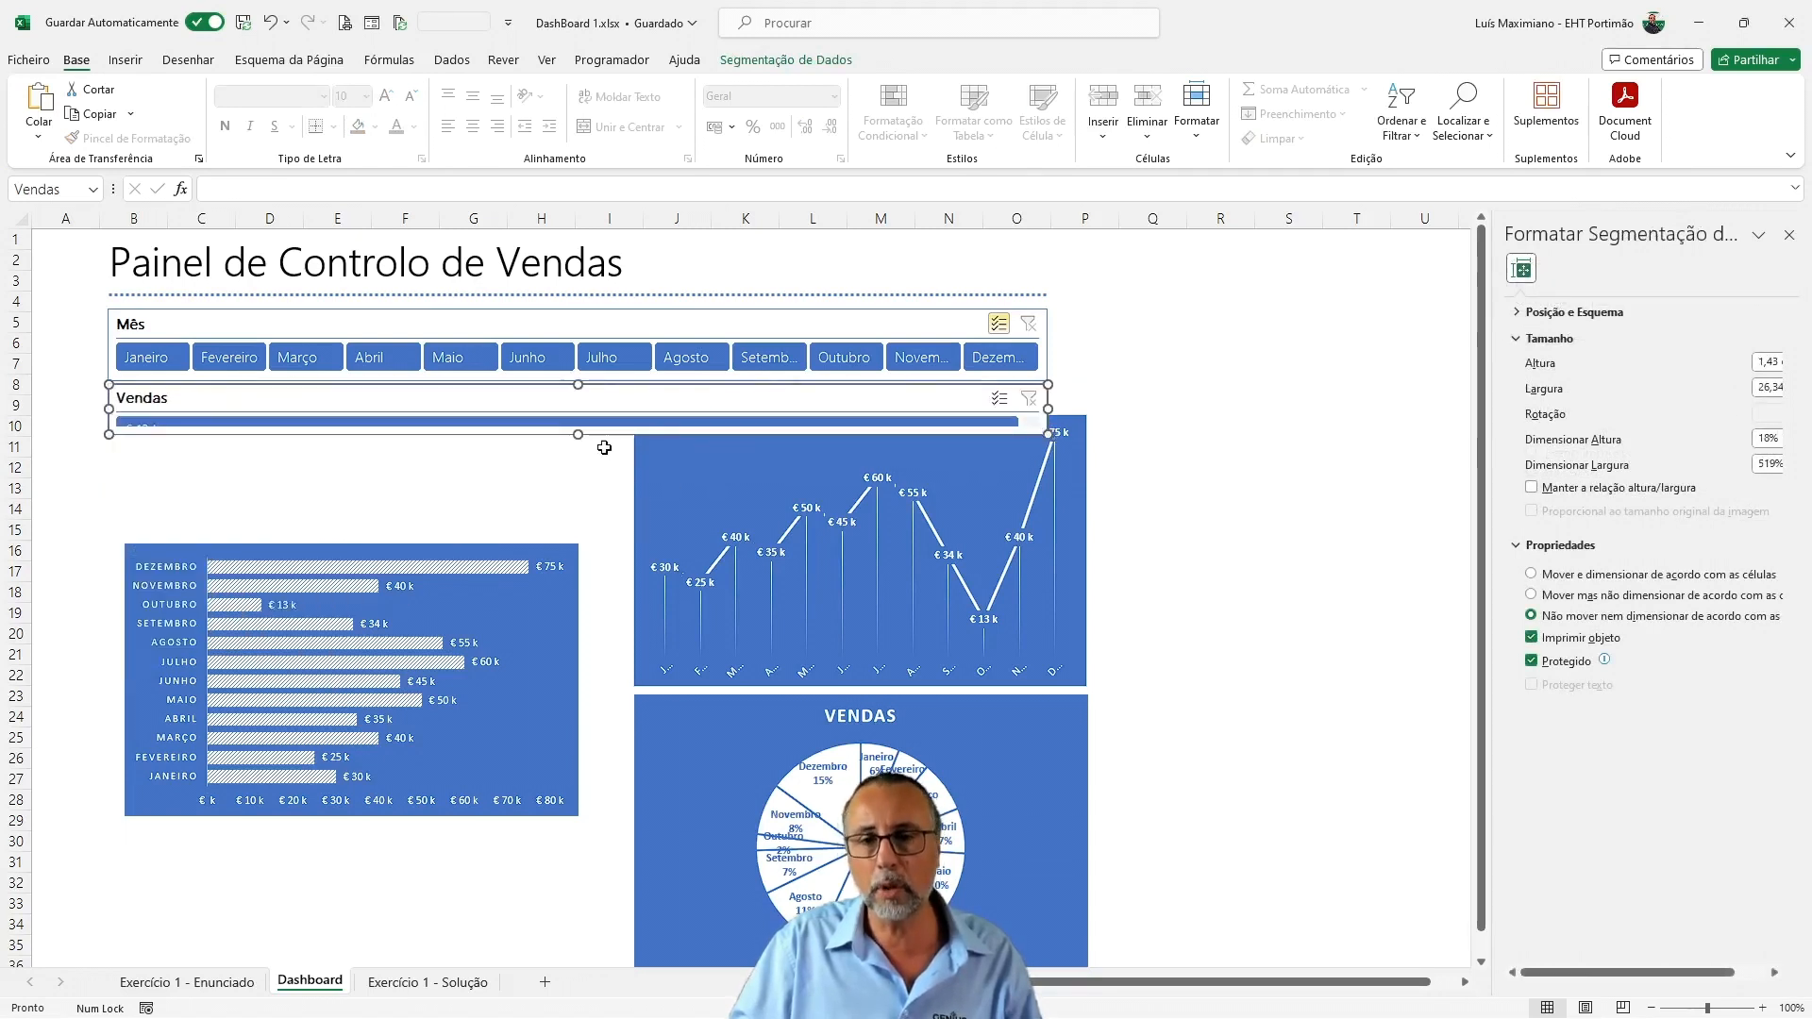
{"action": "left_click_drag", "start_coordinate": [584, 439], "coordinate": [578, 456]}
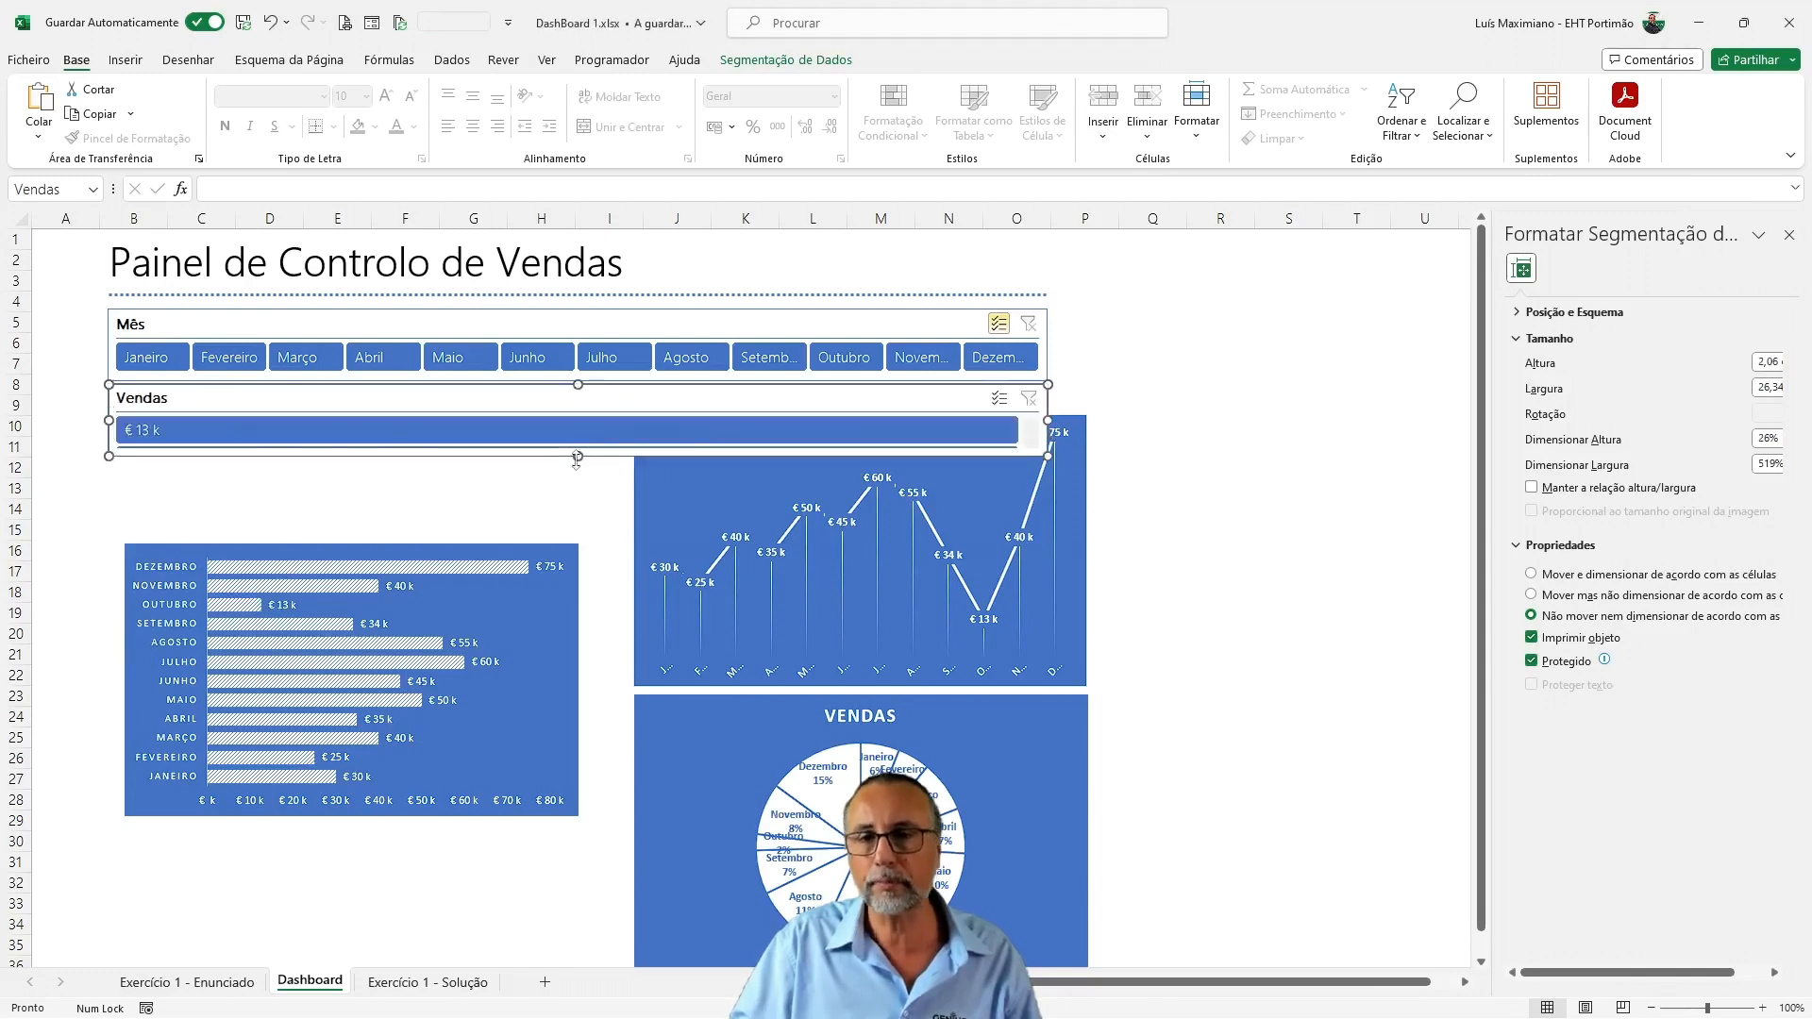
Set the Vendas slicer to display its buttons in 12 columns
{"action": "left_click", "coordinate": [786, 60]}
{"action": "left_click", "coordinate": [1168, 84]}
{"action": "left_click", "coordinate": [1168, 84]}
{"action": "left_click", "coordinate": [1168, 84]}
{"action": "left_click", "coordinate": [1168, 84]}
{"action": "left_click", "coordinate": [1168, 84]}
{"action": "left_click", "coordinate": [1168, 84]}
{"action": "left_click", "coordinate": [1168, 84]}
{"action": "left_click", "coordinate": [1168, 84]}
{"action": "left_click", "coordinate": [1169, 84]}
{"action": "left_click", "coordinate": [1168, 84]}
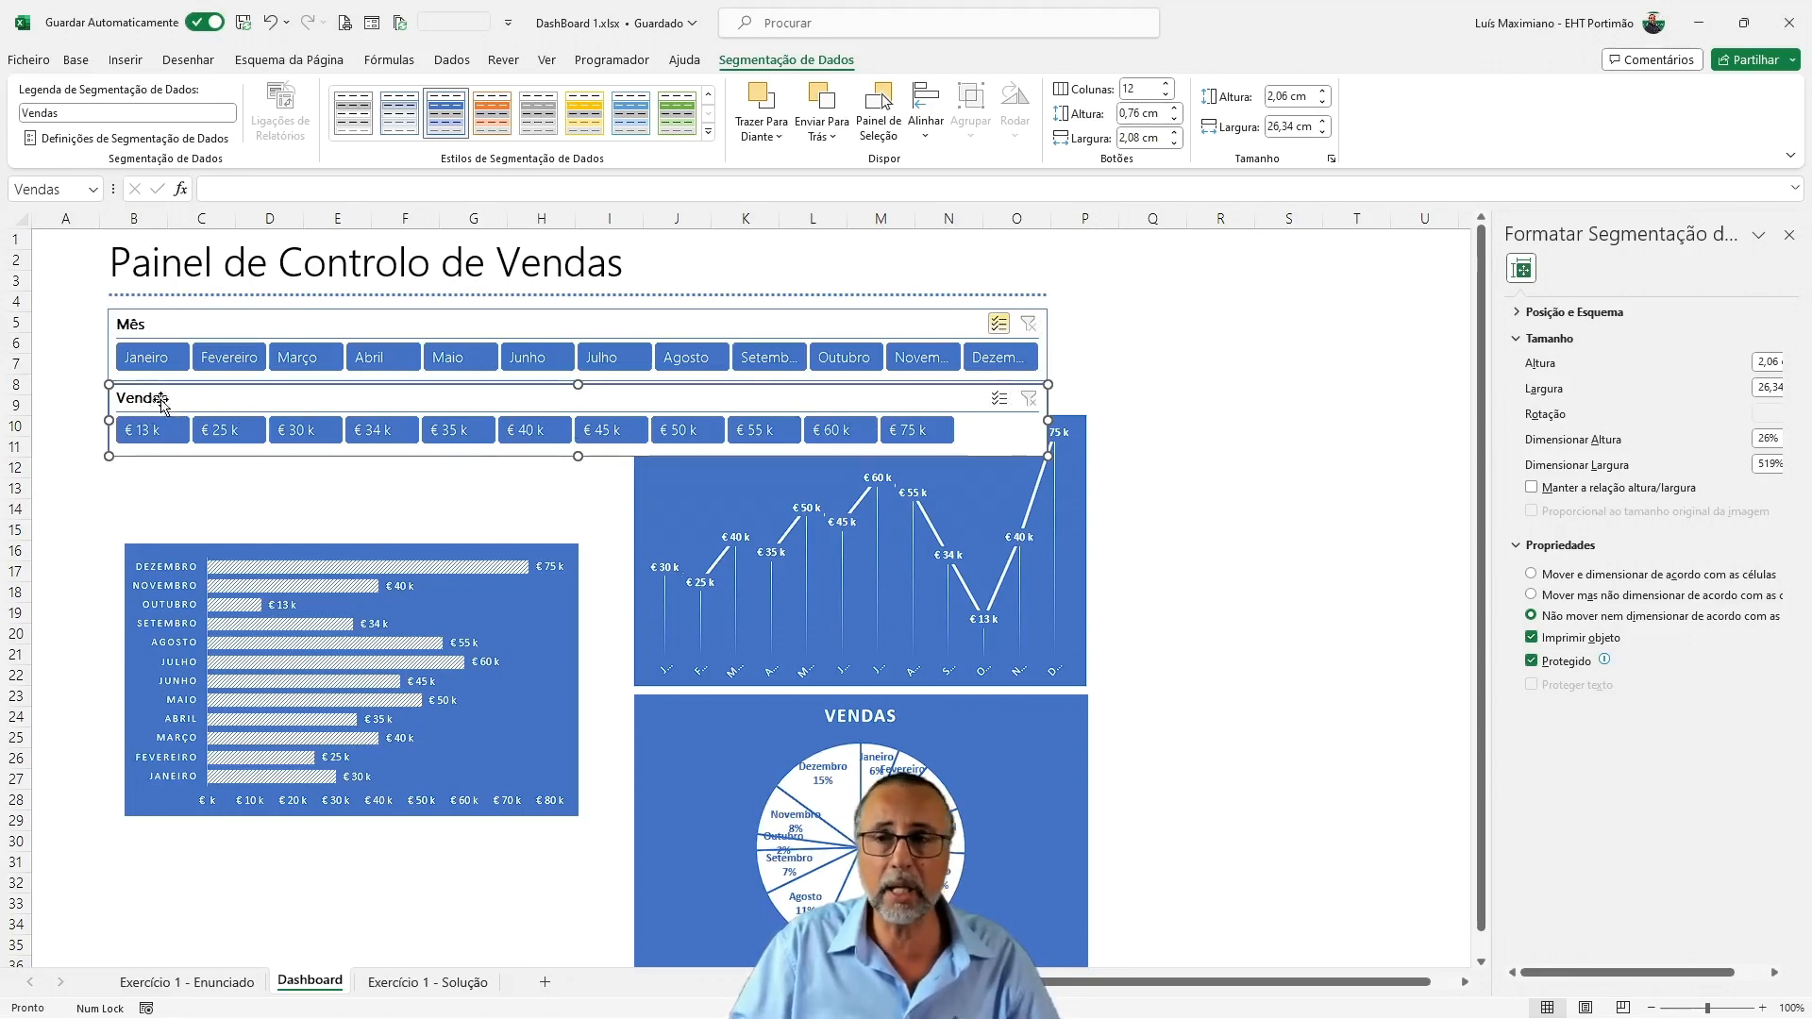
Change the Vendas slicer's header caption to "Vendas 2023" in its slicer settings
{"action": "right_click", "coordinate": [271, 409]}
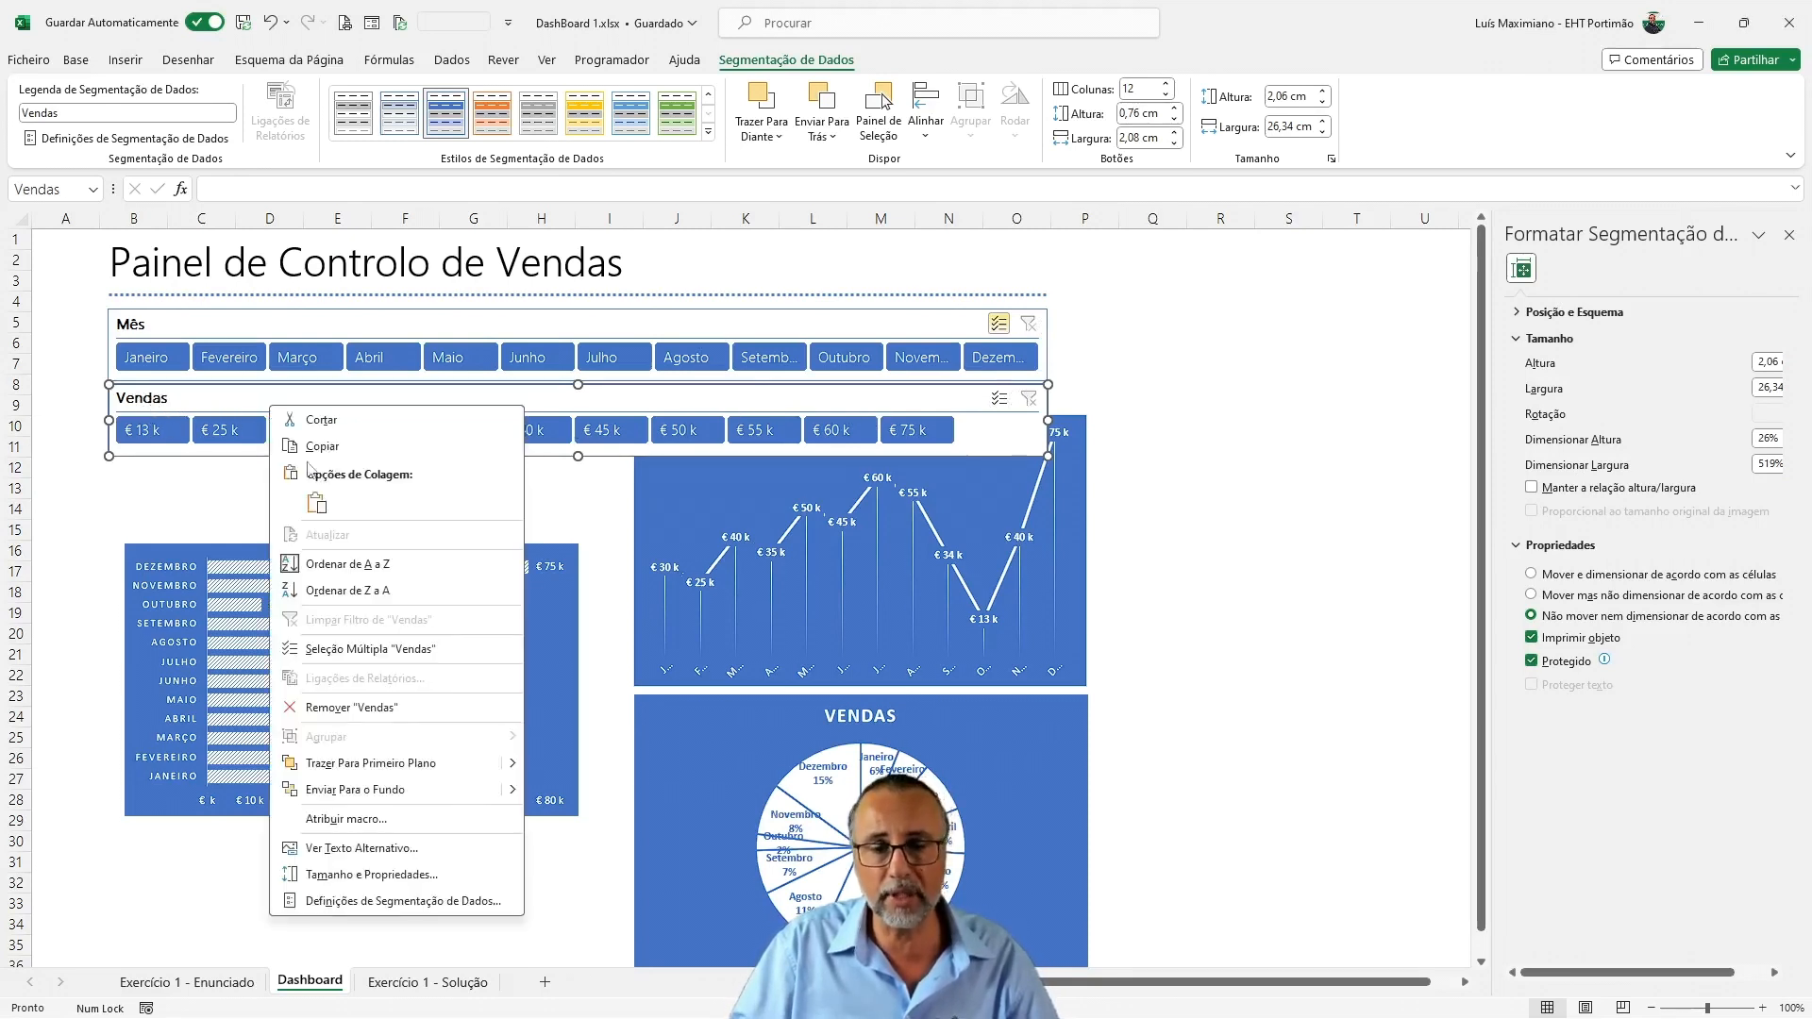
{"action": "left_click", "coordinate": [398, 901]}
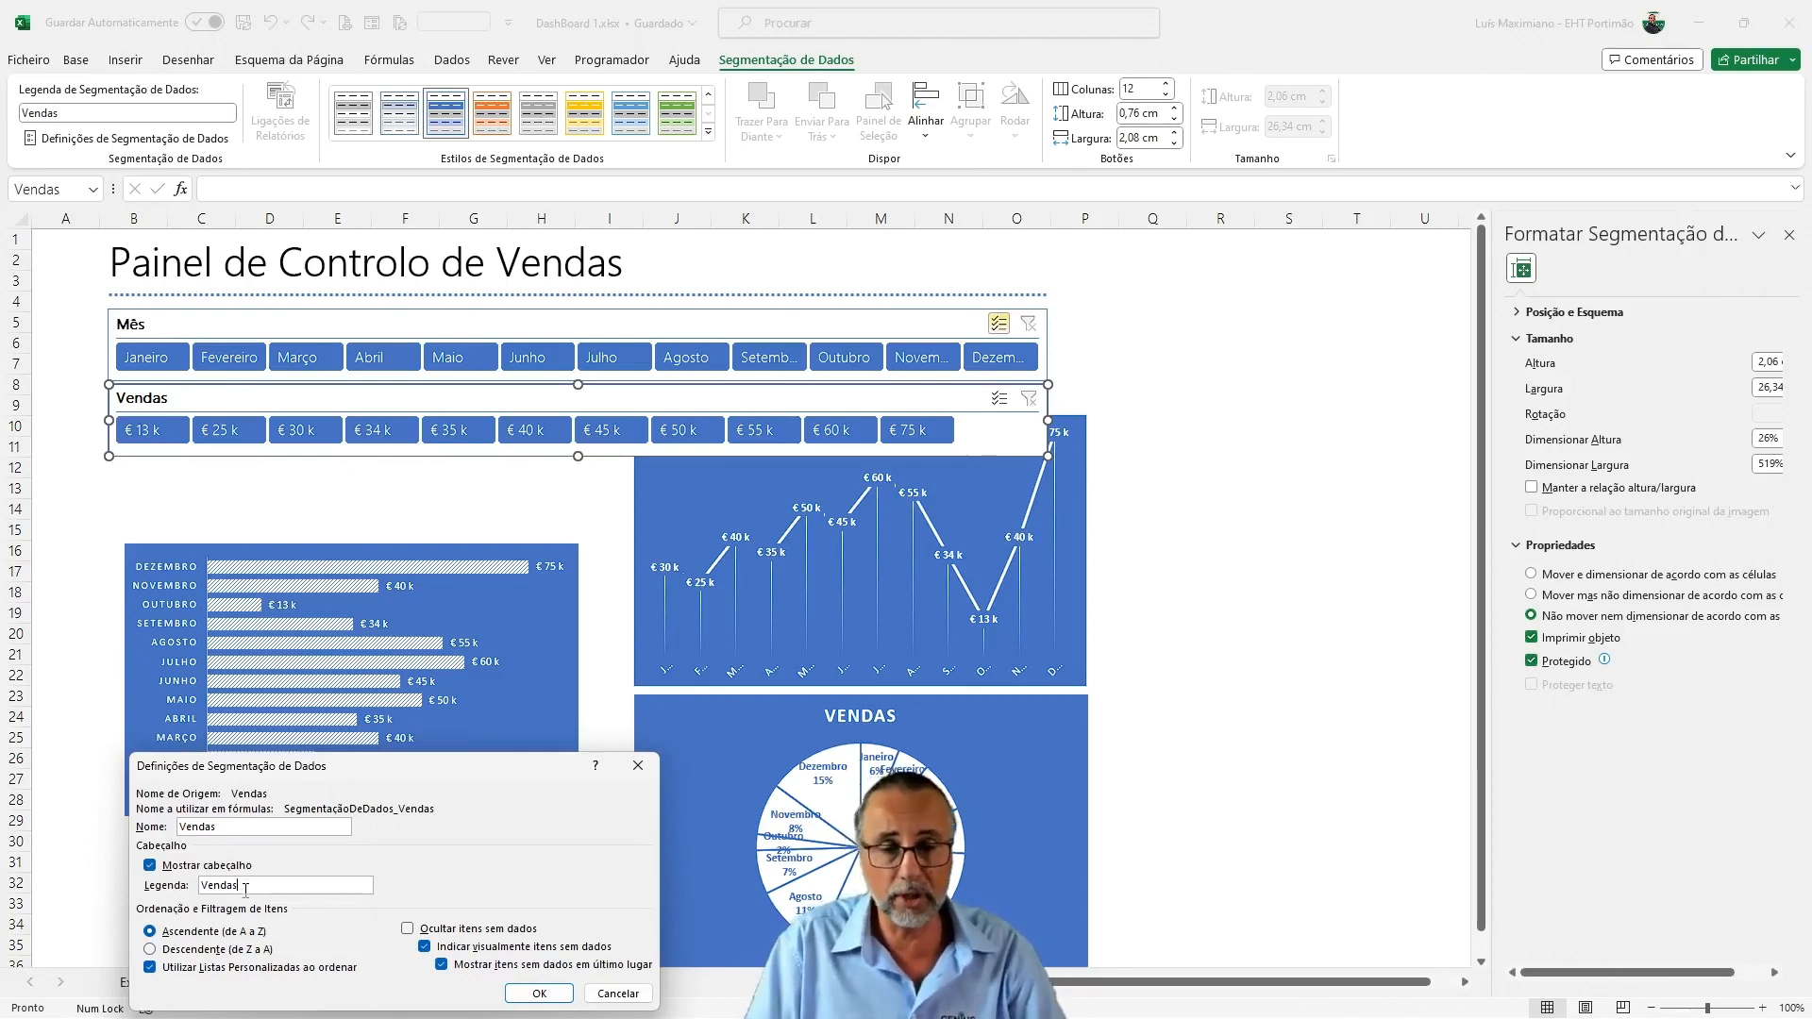
{"action": "type", "text": "23"}
{"action": "left_click", "coordinate": [539, 992]}
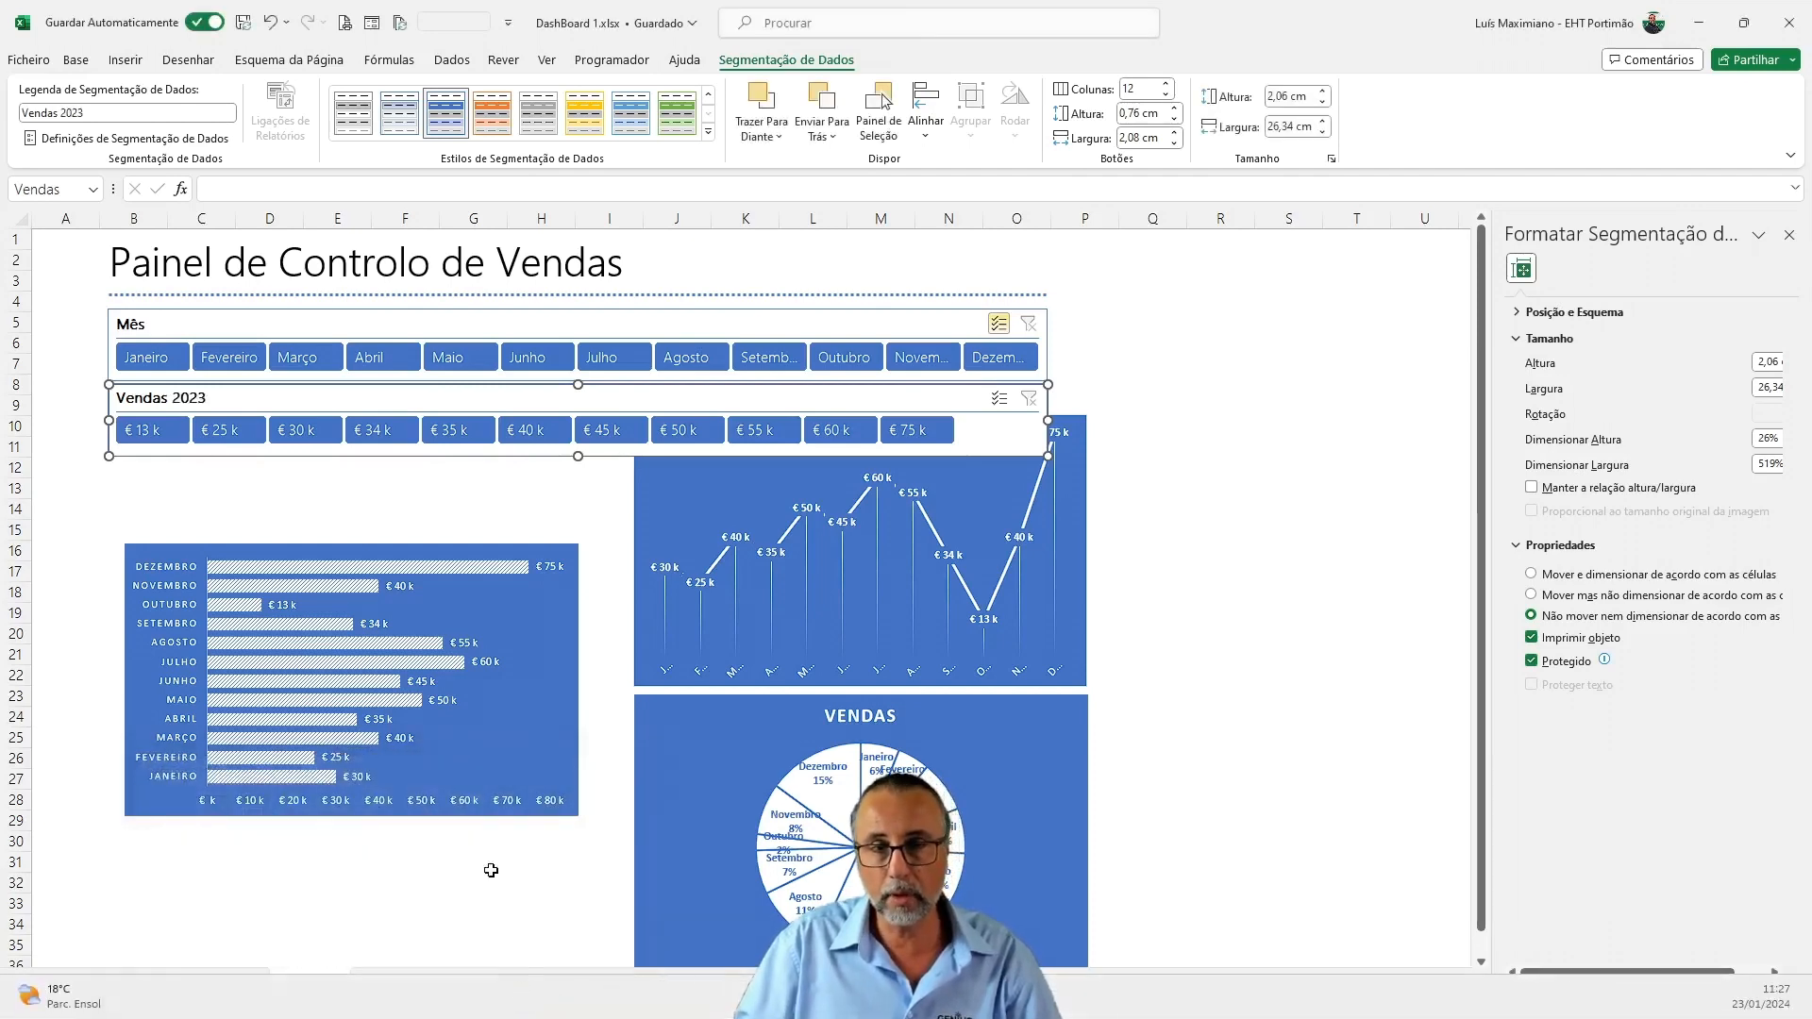
Hide the Vendas slicer's header and reduce the slicer's height to about 1,27 cm
{"action": "right_click", "coordinate": [217, 402]}
{"action": "left_click", "coordinate": [313, 896]}
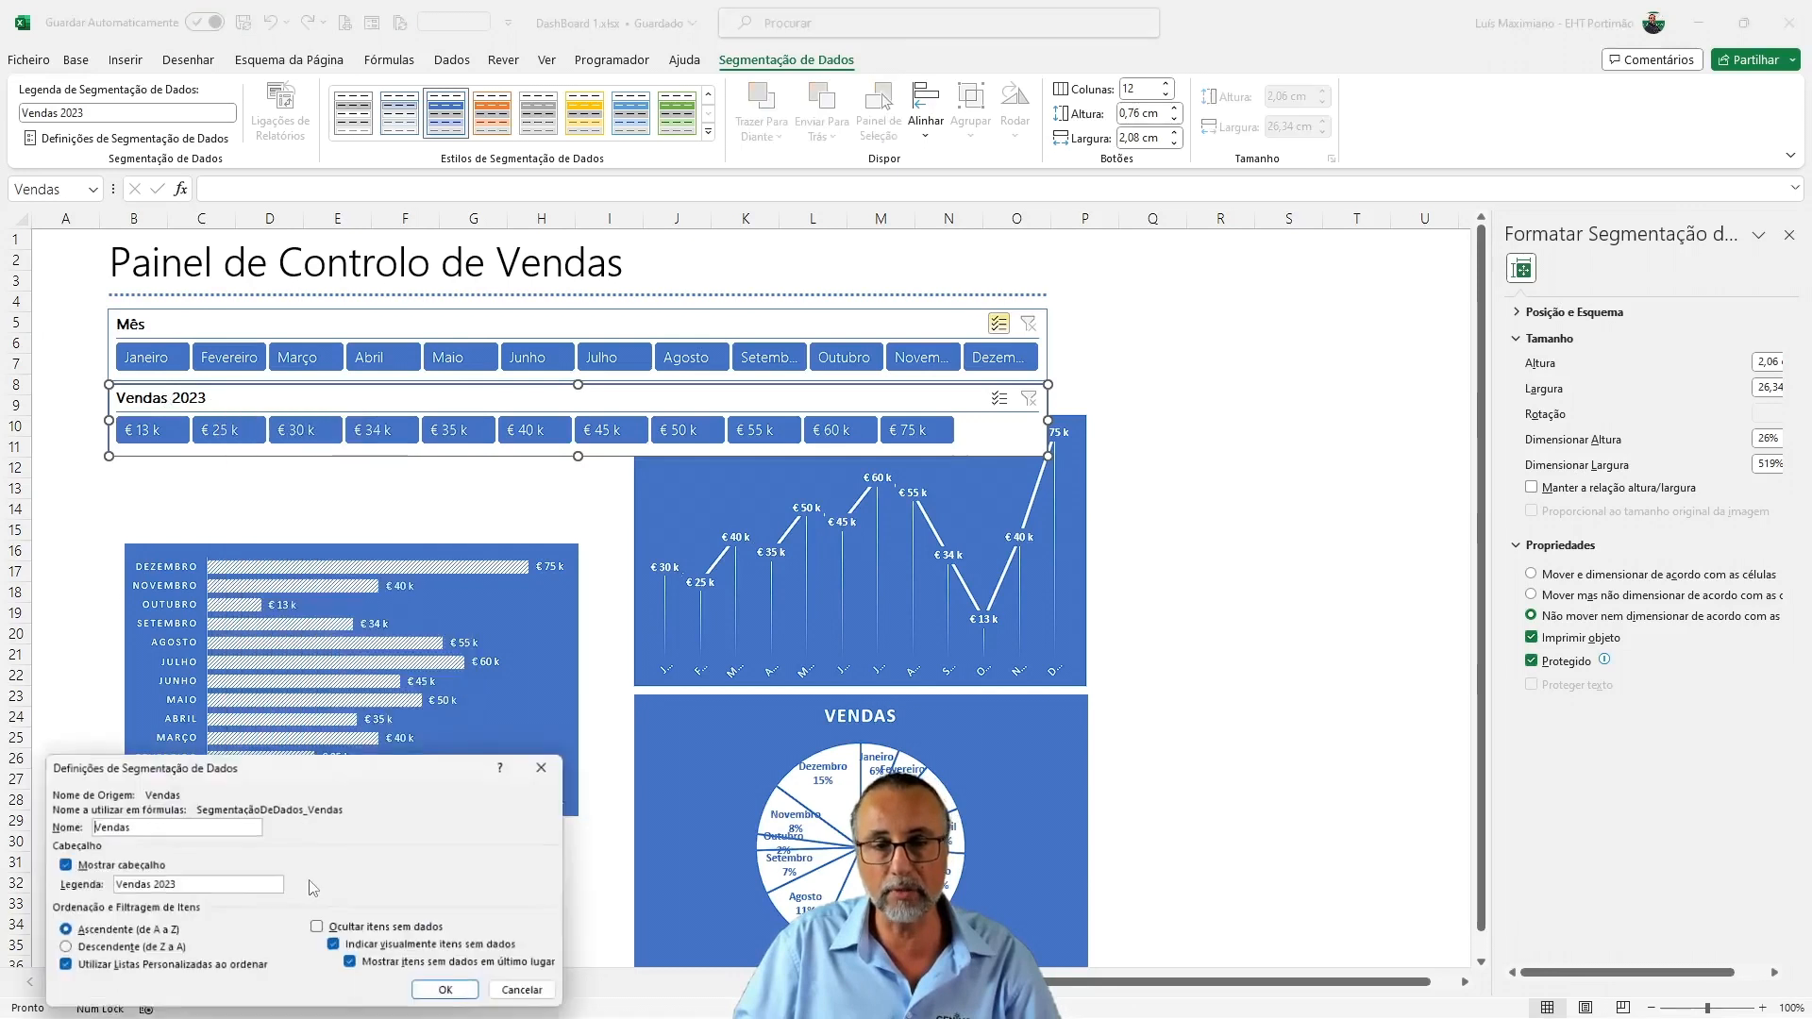
{"action": "left_click", "coordinate": [61, 867]}
{"action": "left_click", "coordinate": [462, 997]}
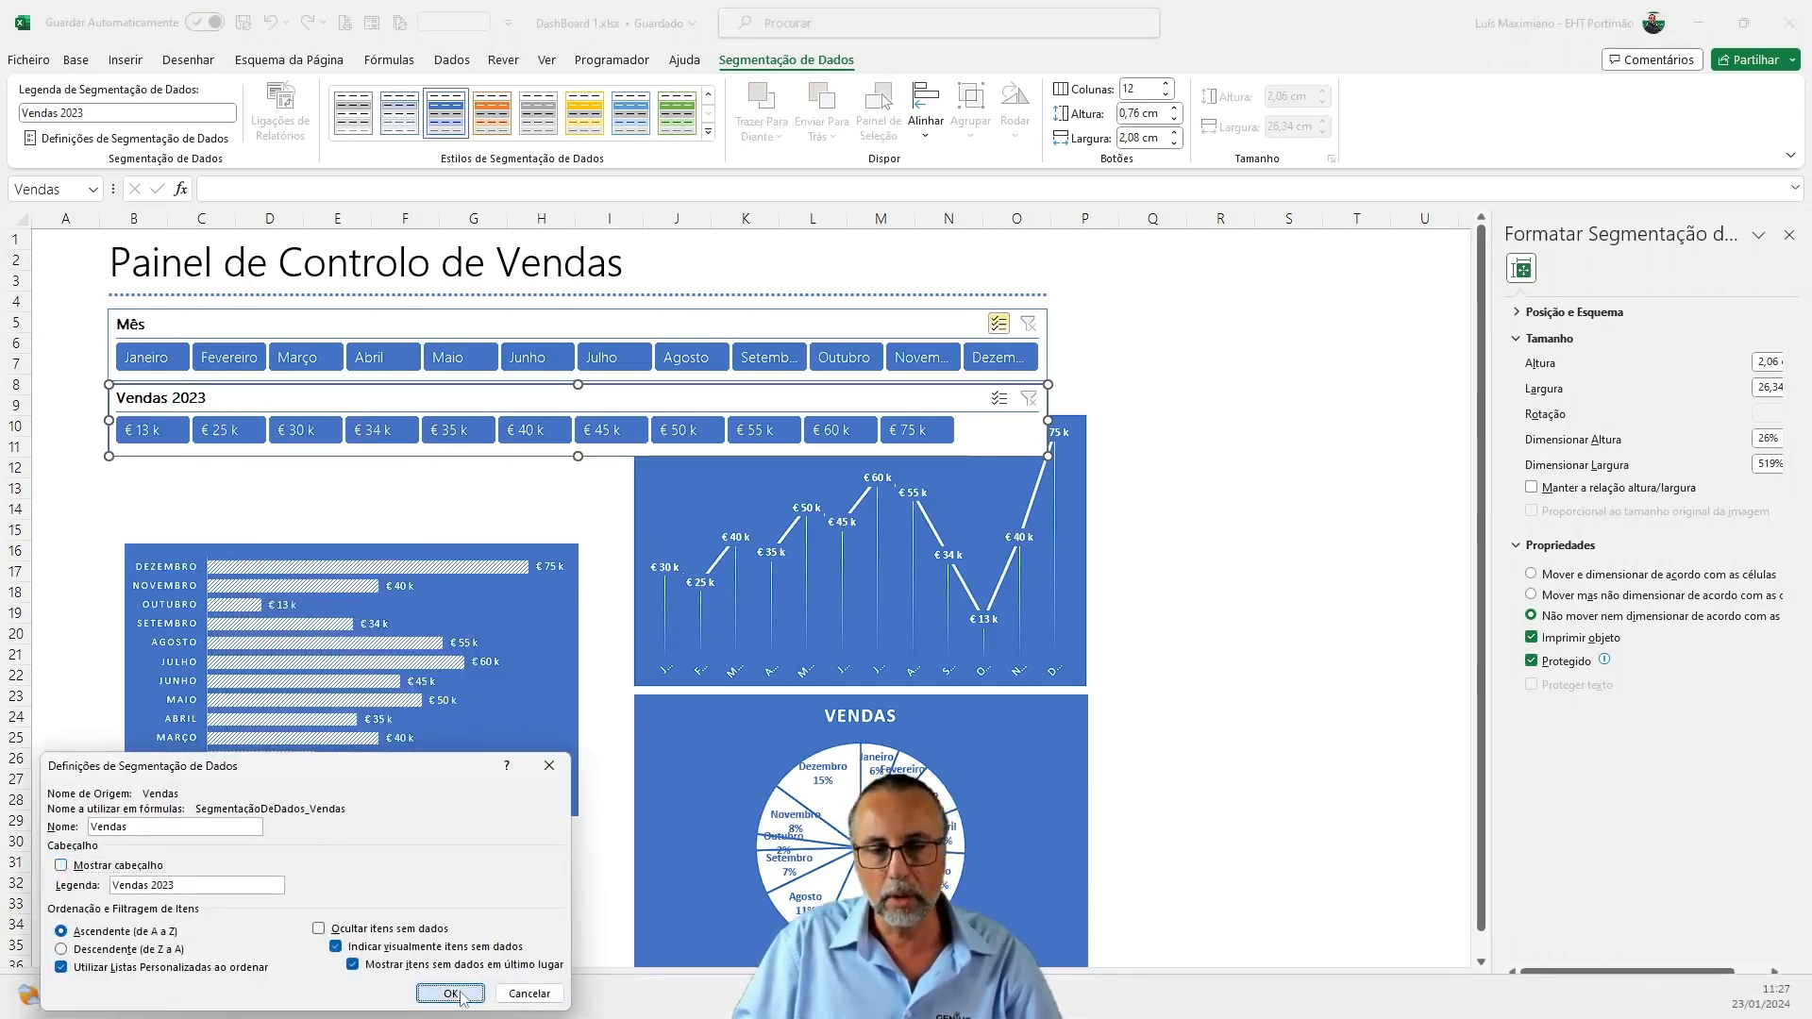
{"action": "left_click", "coordinate": [451, 994]}
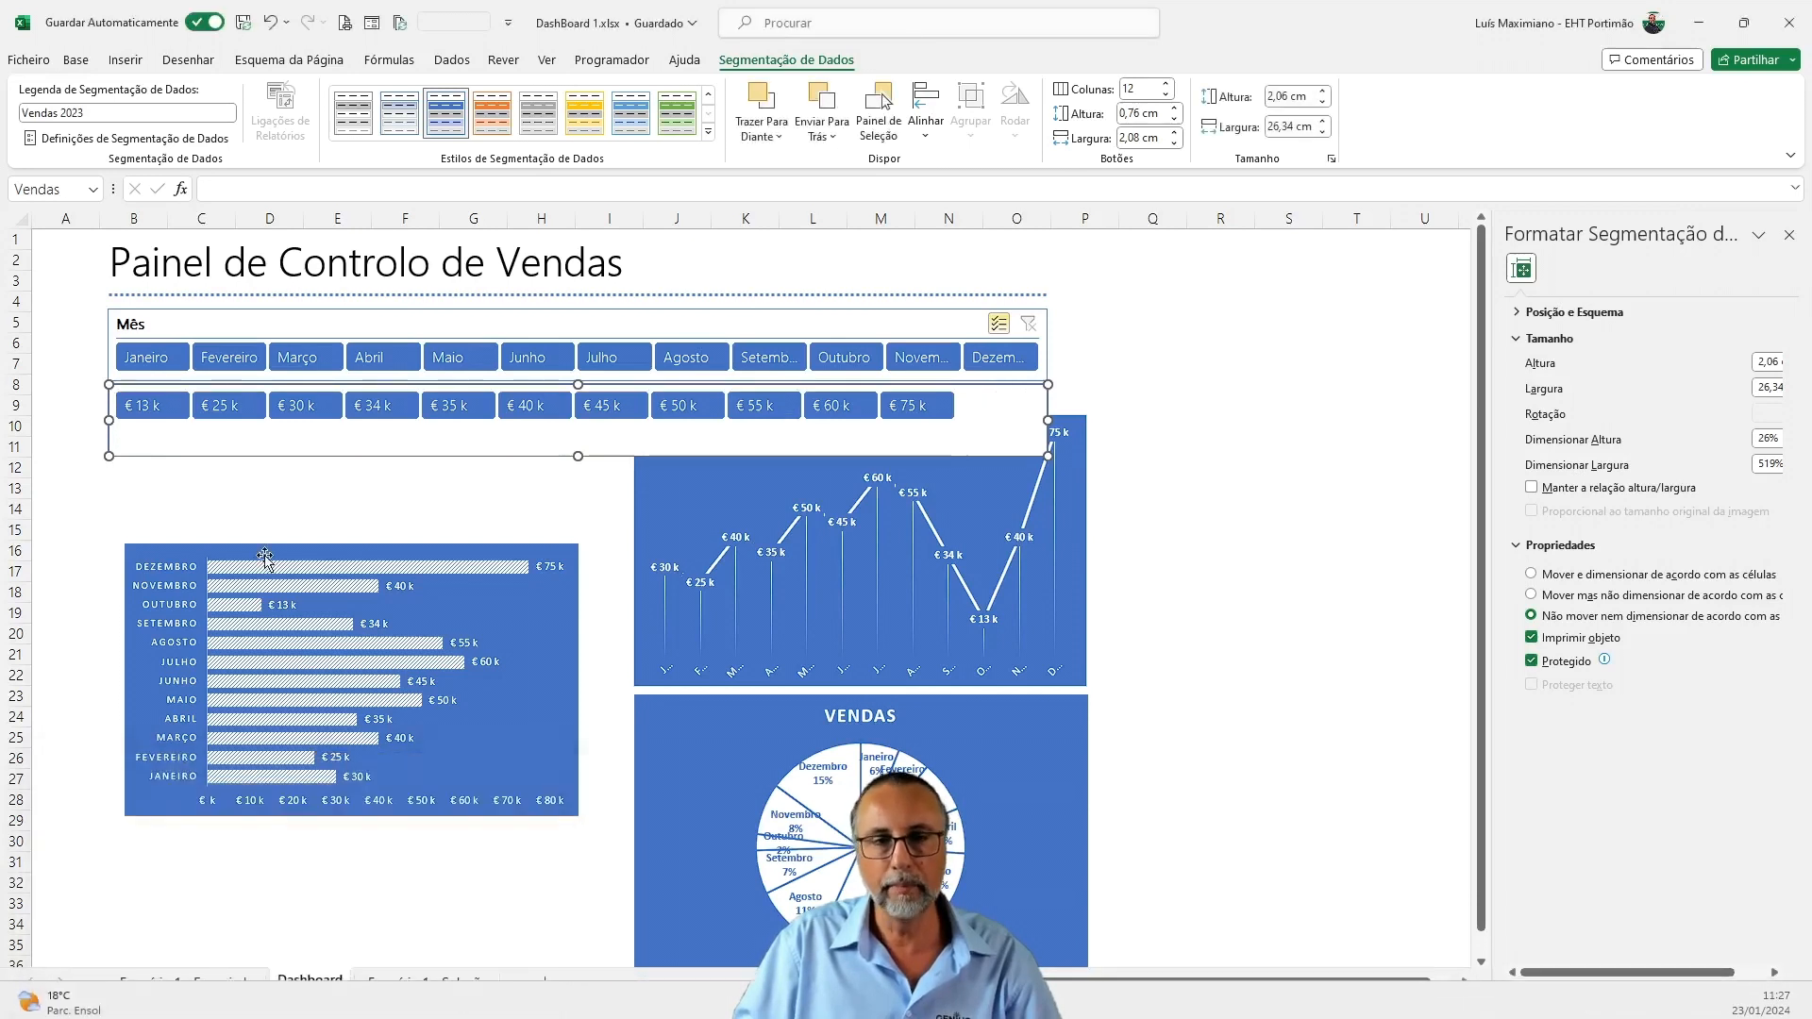
{"action": "left_click_drag", "start_coordinate": [580, 445], "coordinate": [582, 428]}
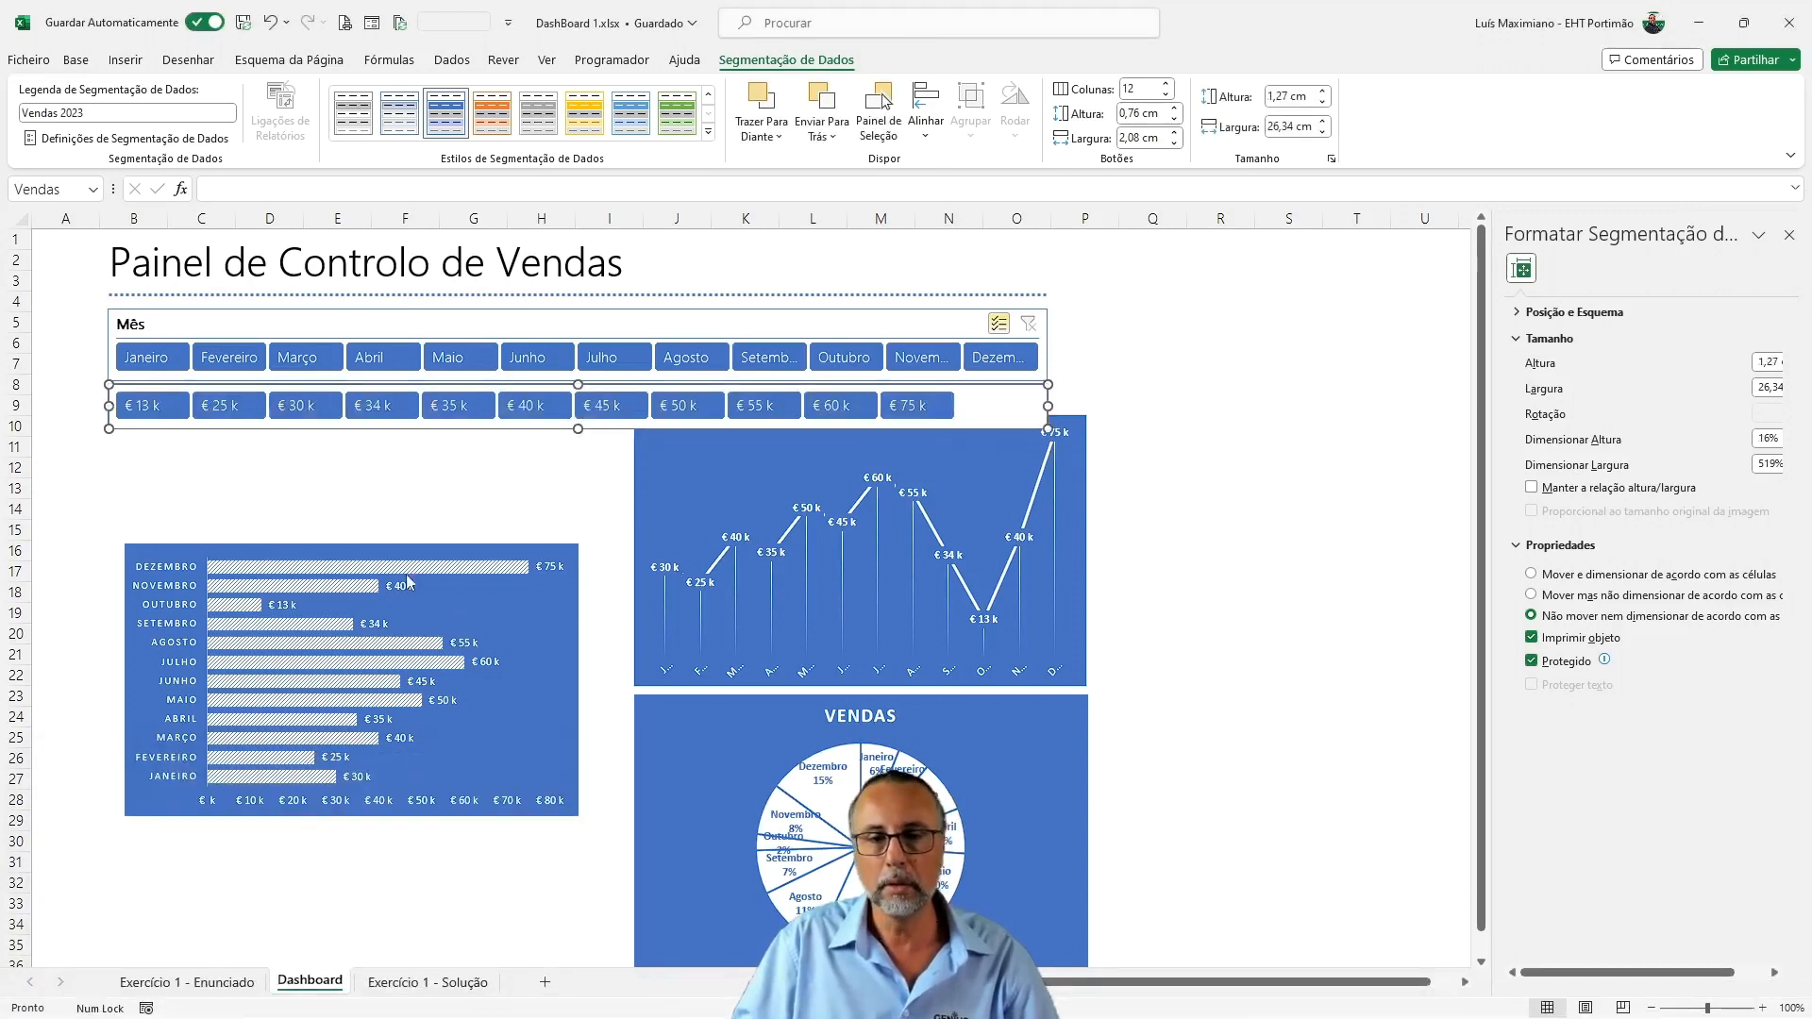
Move the bar chart up against the Vendas slicer, aligned with its left edge, and move the pie chart clear of the slicers' right side
{"action": "left_click", "coordinate": [233, 555]}
{"action": "left_click_drag", "start_coordinate": [233, 555], "coordinate": [219, 434]}
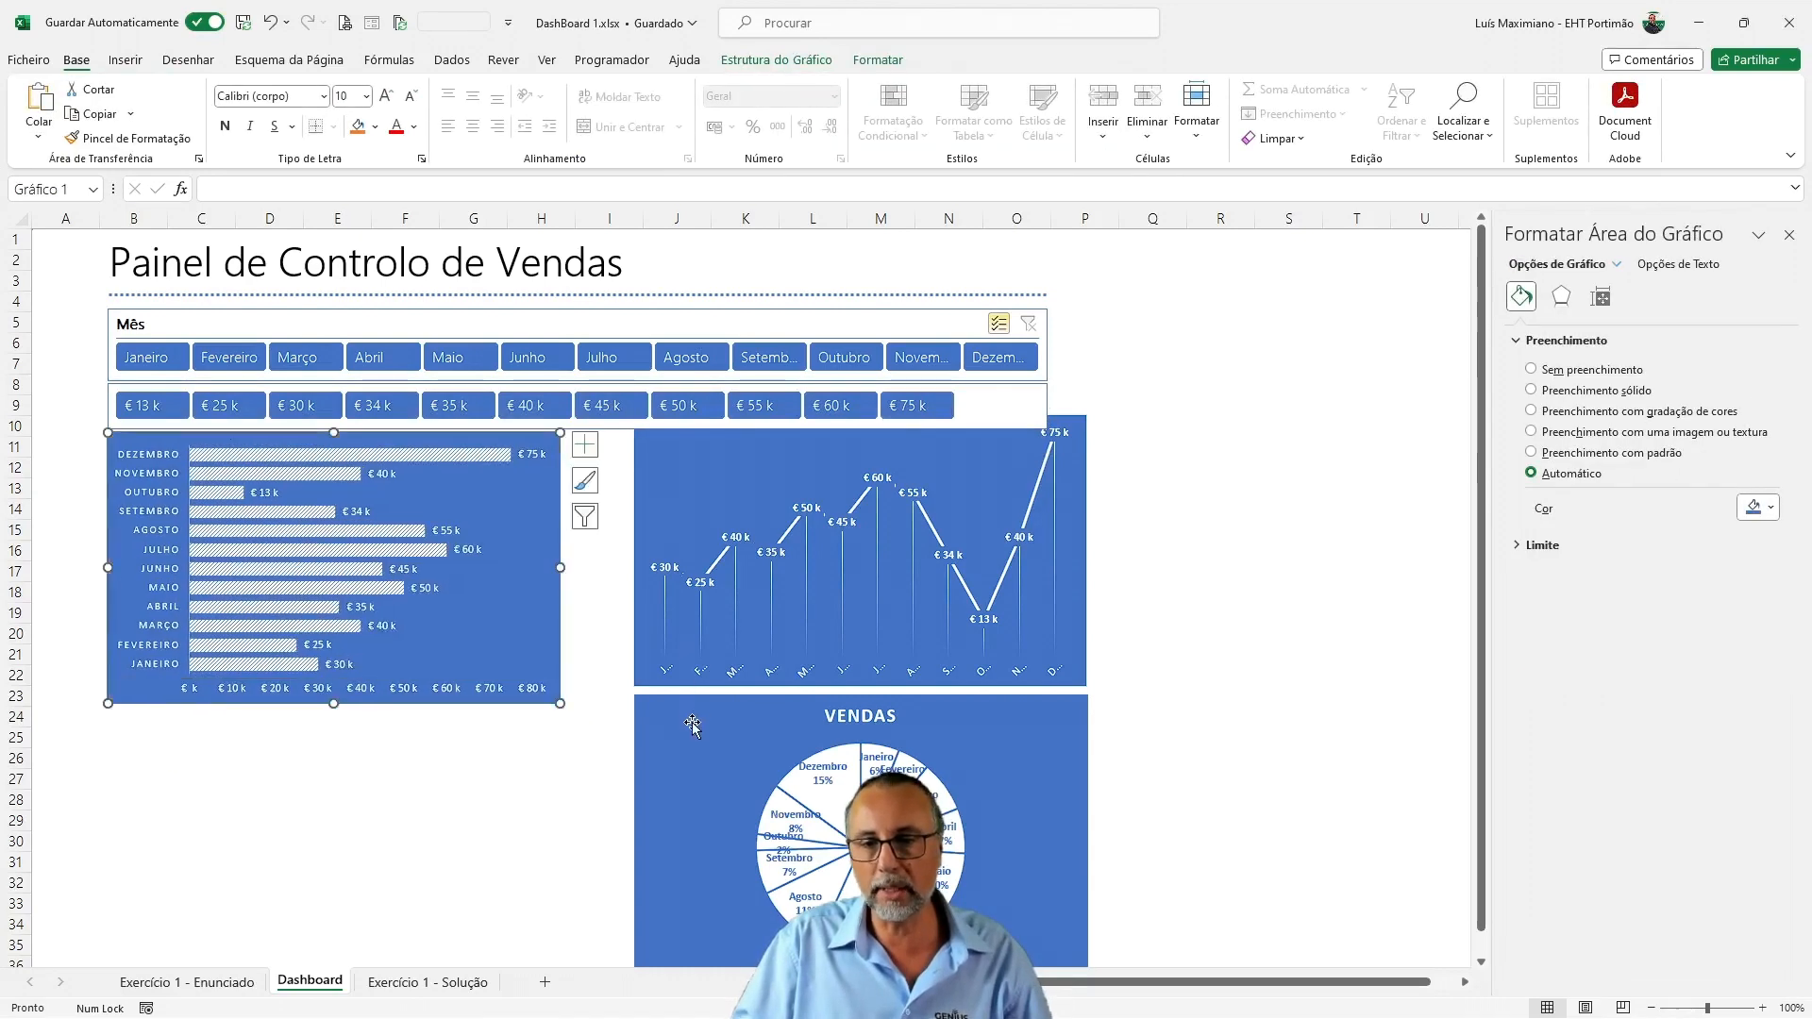
{"action": "left_click_drag", "start_coordinate": [688, 720], "coordinate": [1250, 582]}
Place the line chart below the bar chart, widened to roughly the slicers' width, and the pie chart beside the bar chart, flush with the slicers' right edge
{"action": "left_click", "coordinate": [690, 546]}
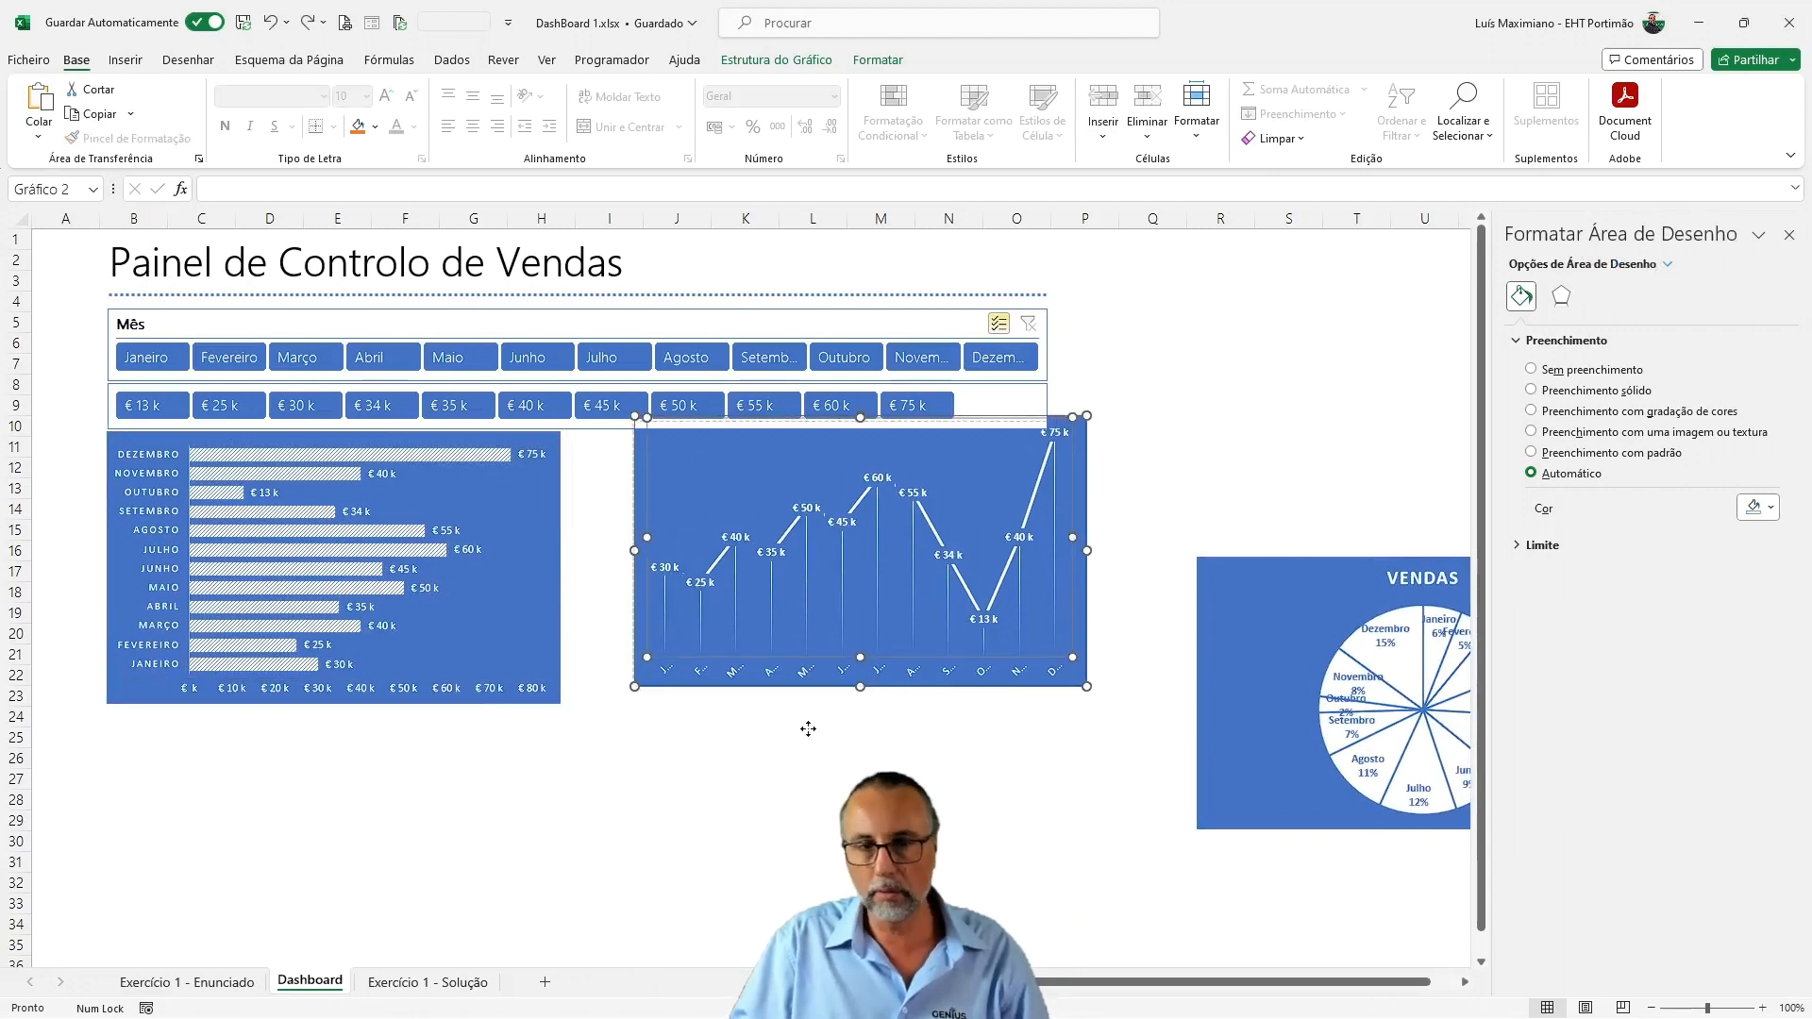
{"action": "left_click_drag", "start_coordinate": [1079, 433], "coordinate": [553, 728]}
{"action": "left_click_drag", "start_coordinate": [564, 842], "coordinate": [1051, 812]}
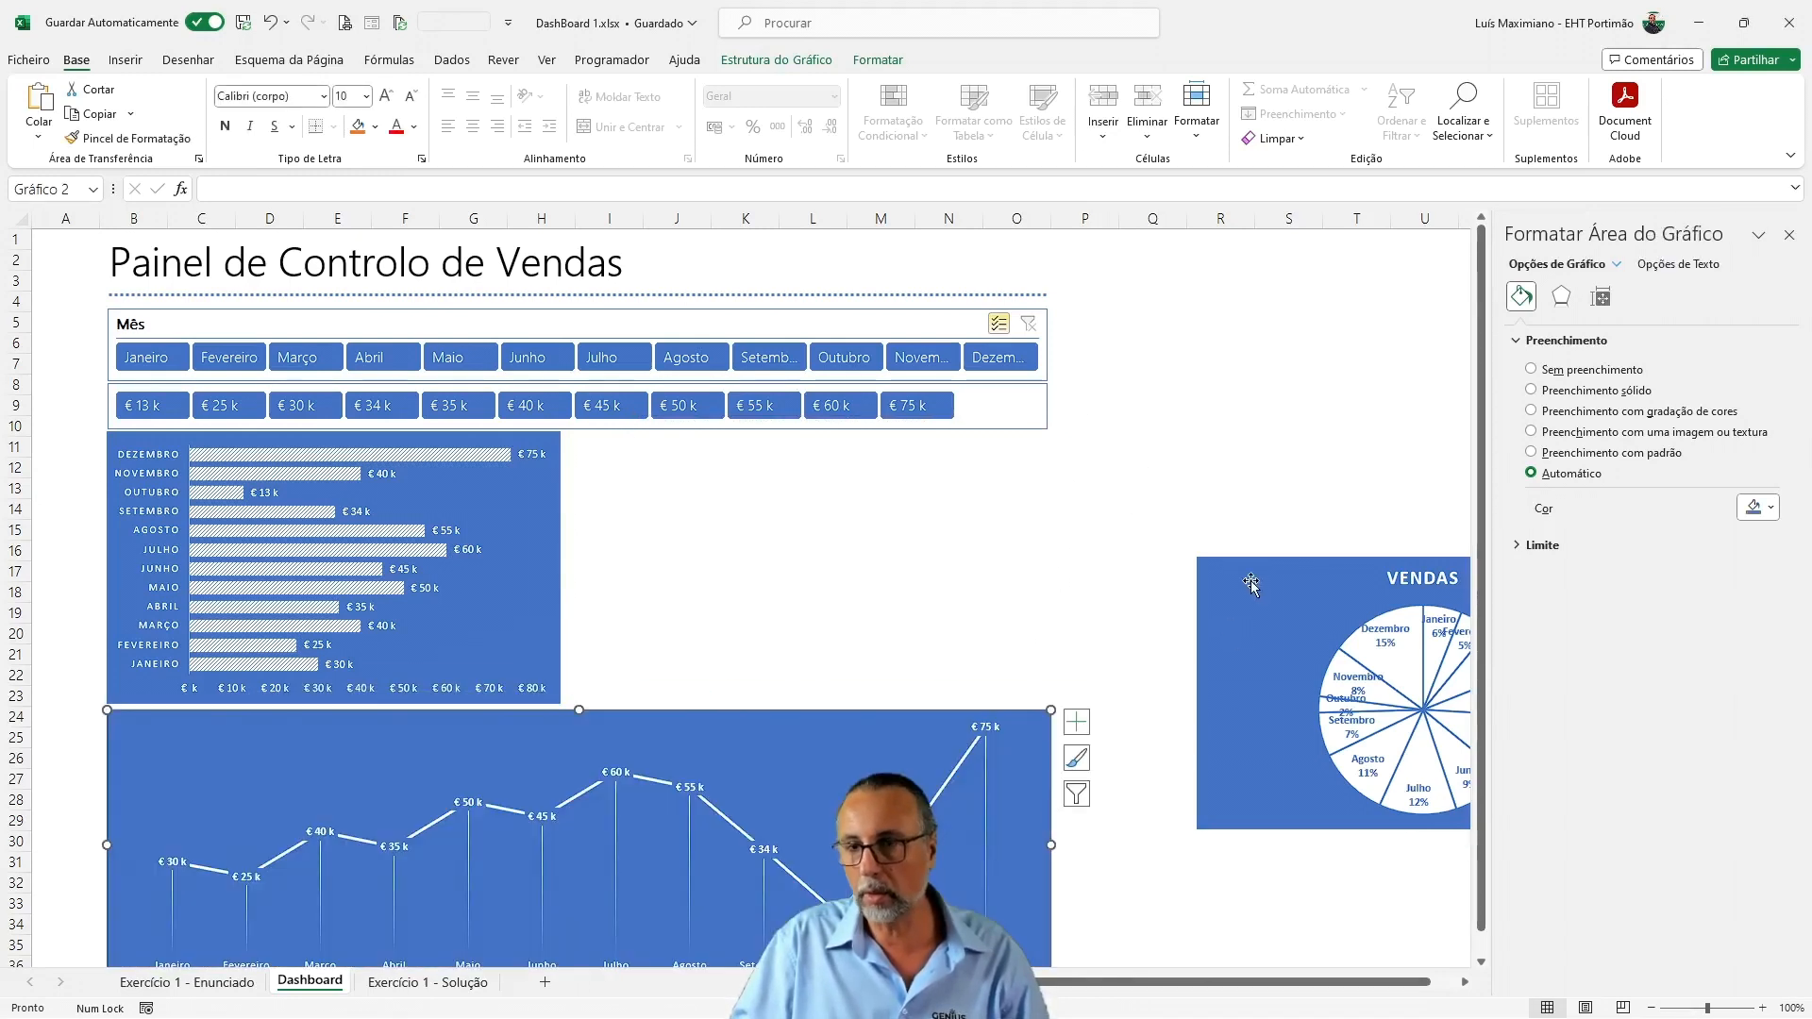
{"action": "left_click_drag", "start_coordinate": [1249, 579], "coordinate": [657, 445]}
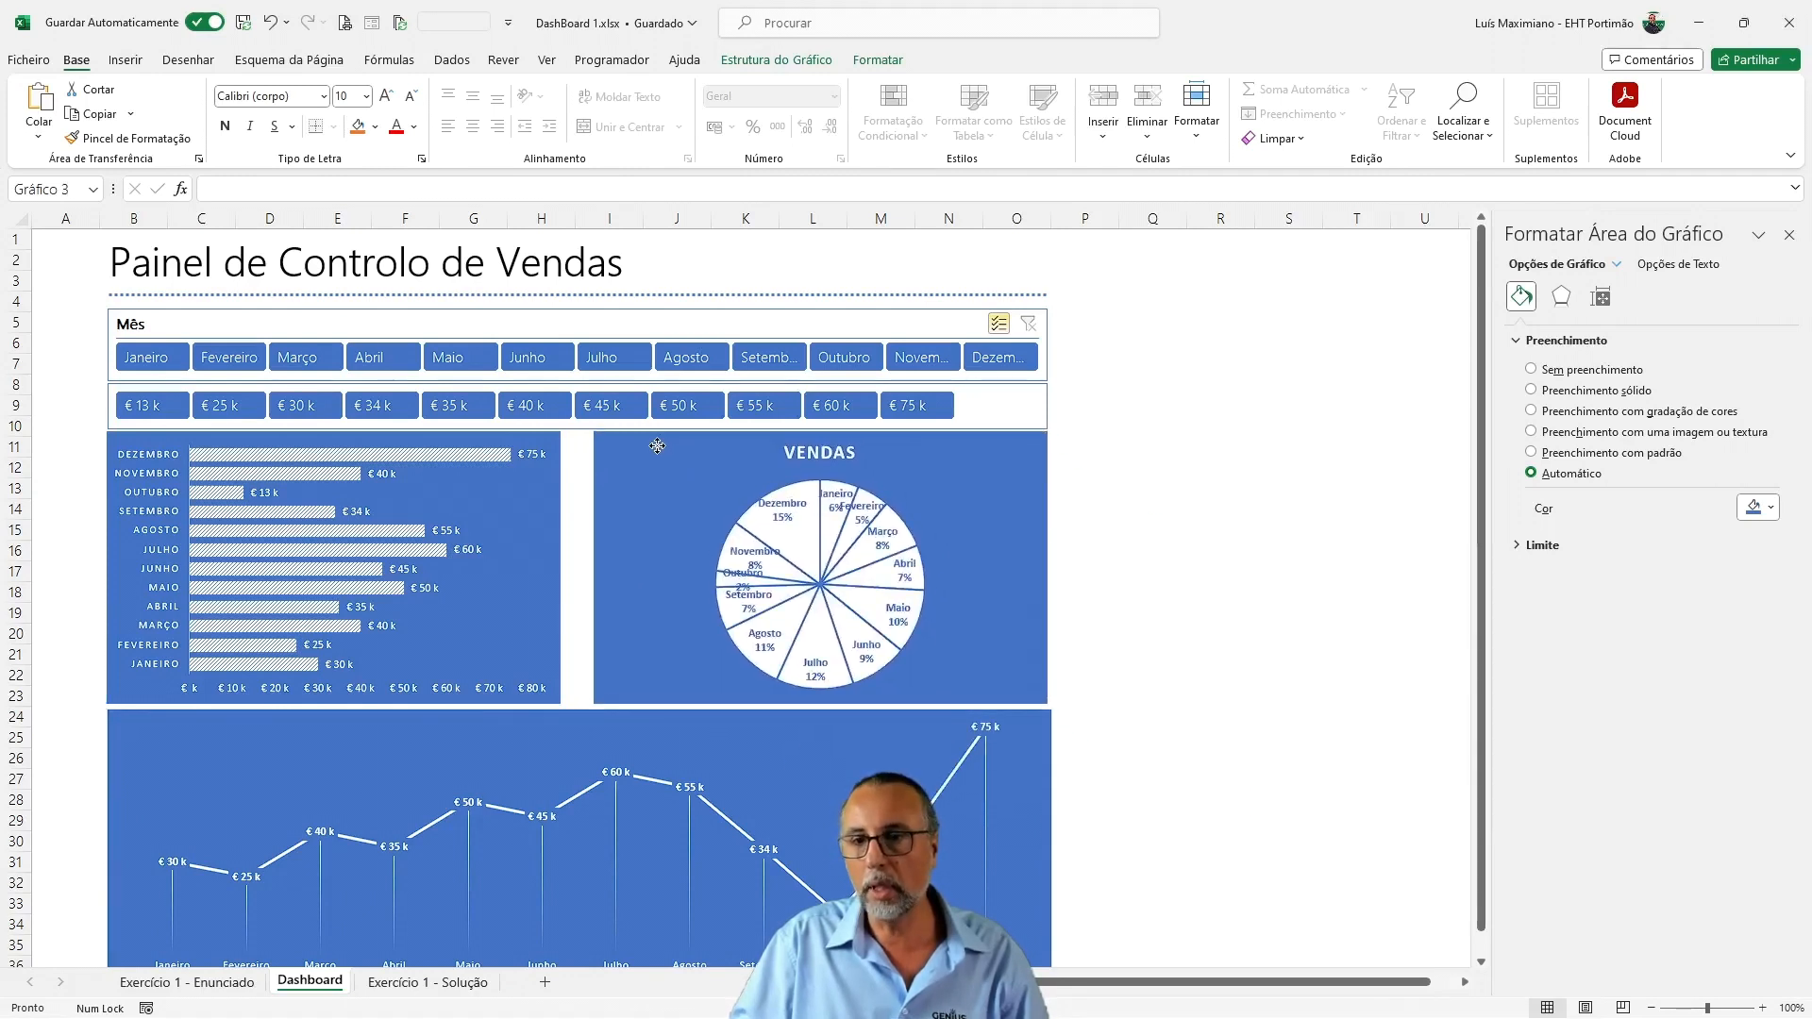
{"action": "left_click_drag", "start_coordinate": [656, 445], "coordinate": [657, 446]}
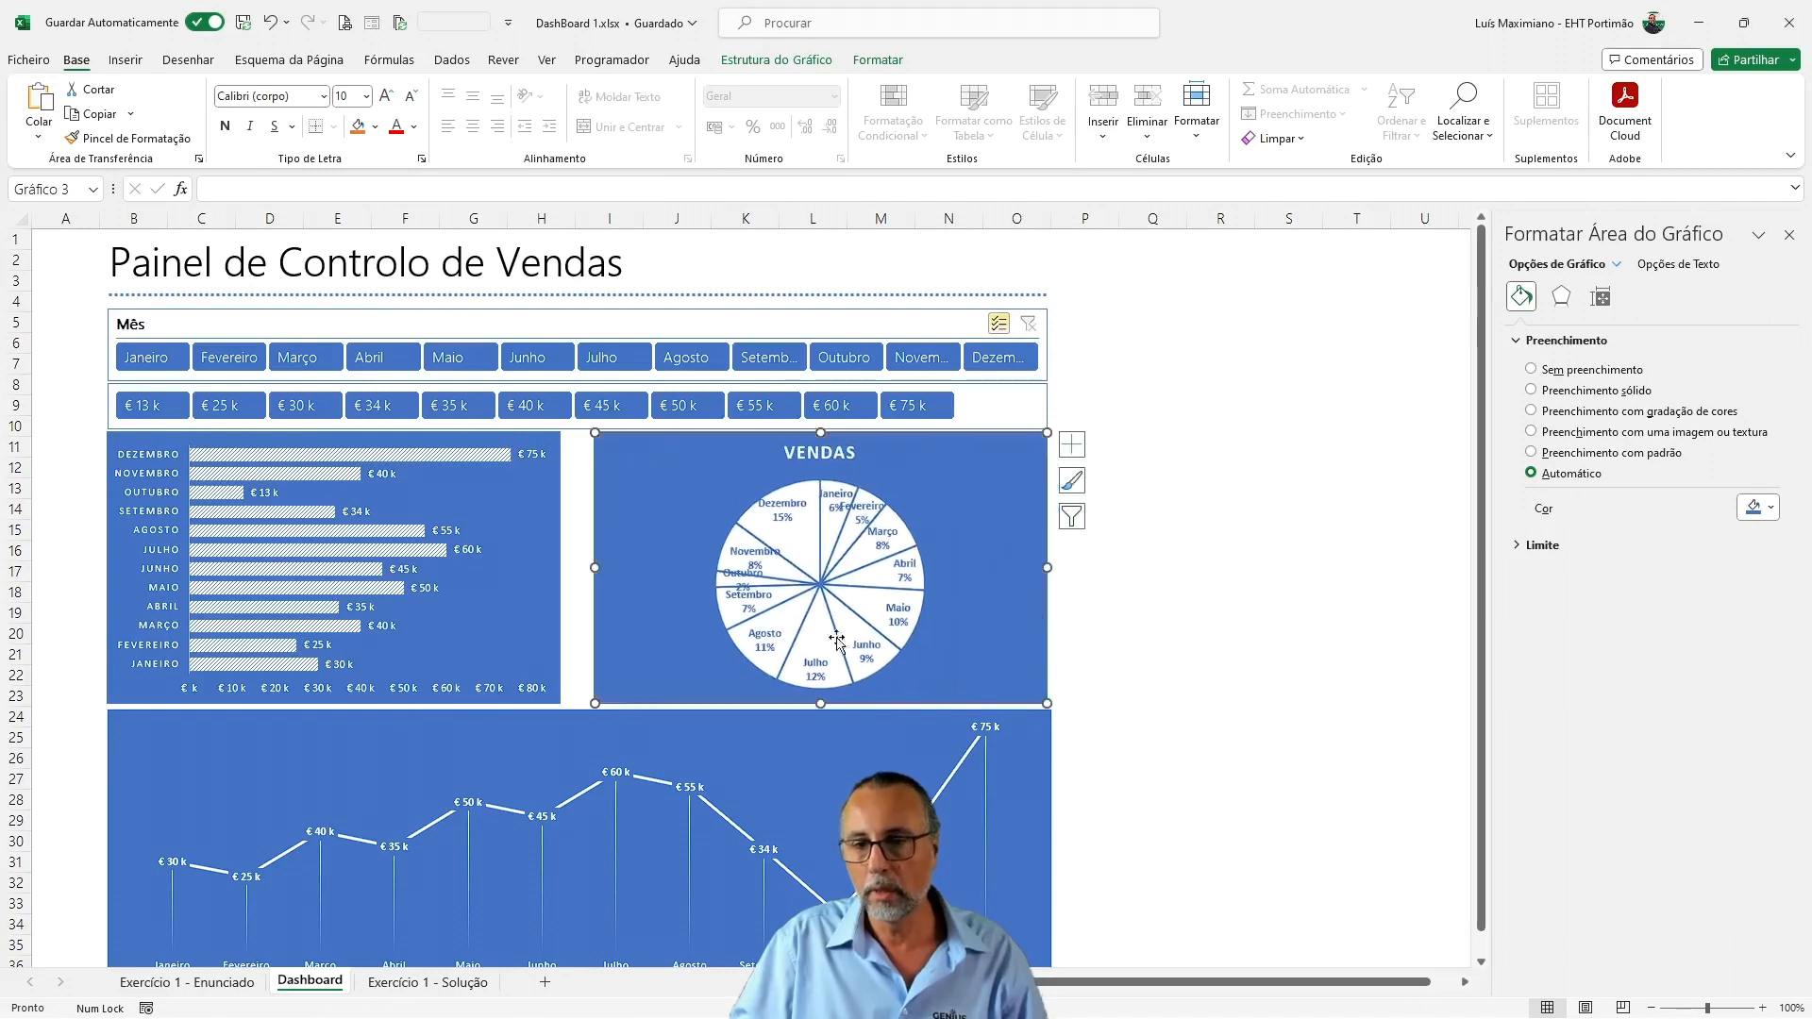
Shorten the line chart to end near row 32 and trim its width to align with the pie chart's right edge
{"action": "left_click", "coordinate": [1047, 738]}
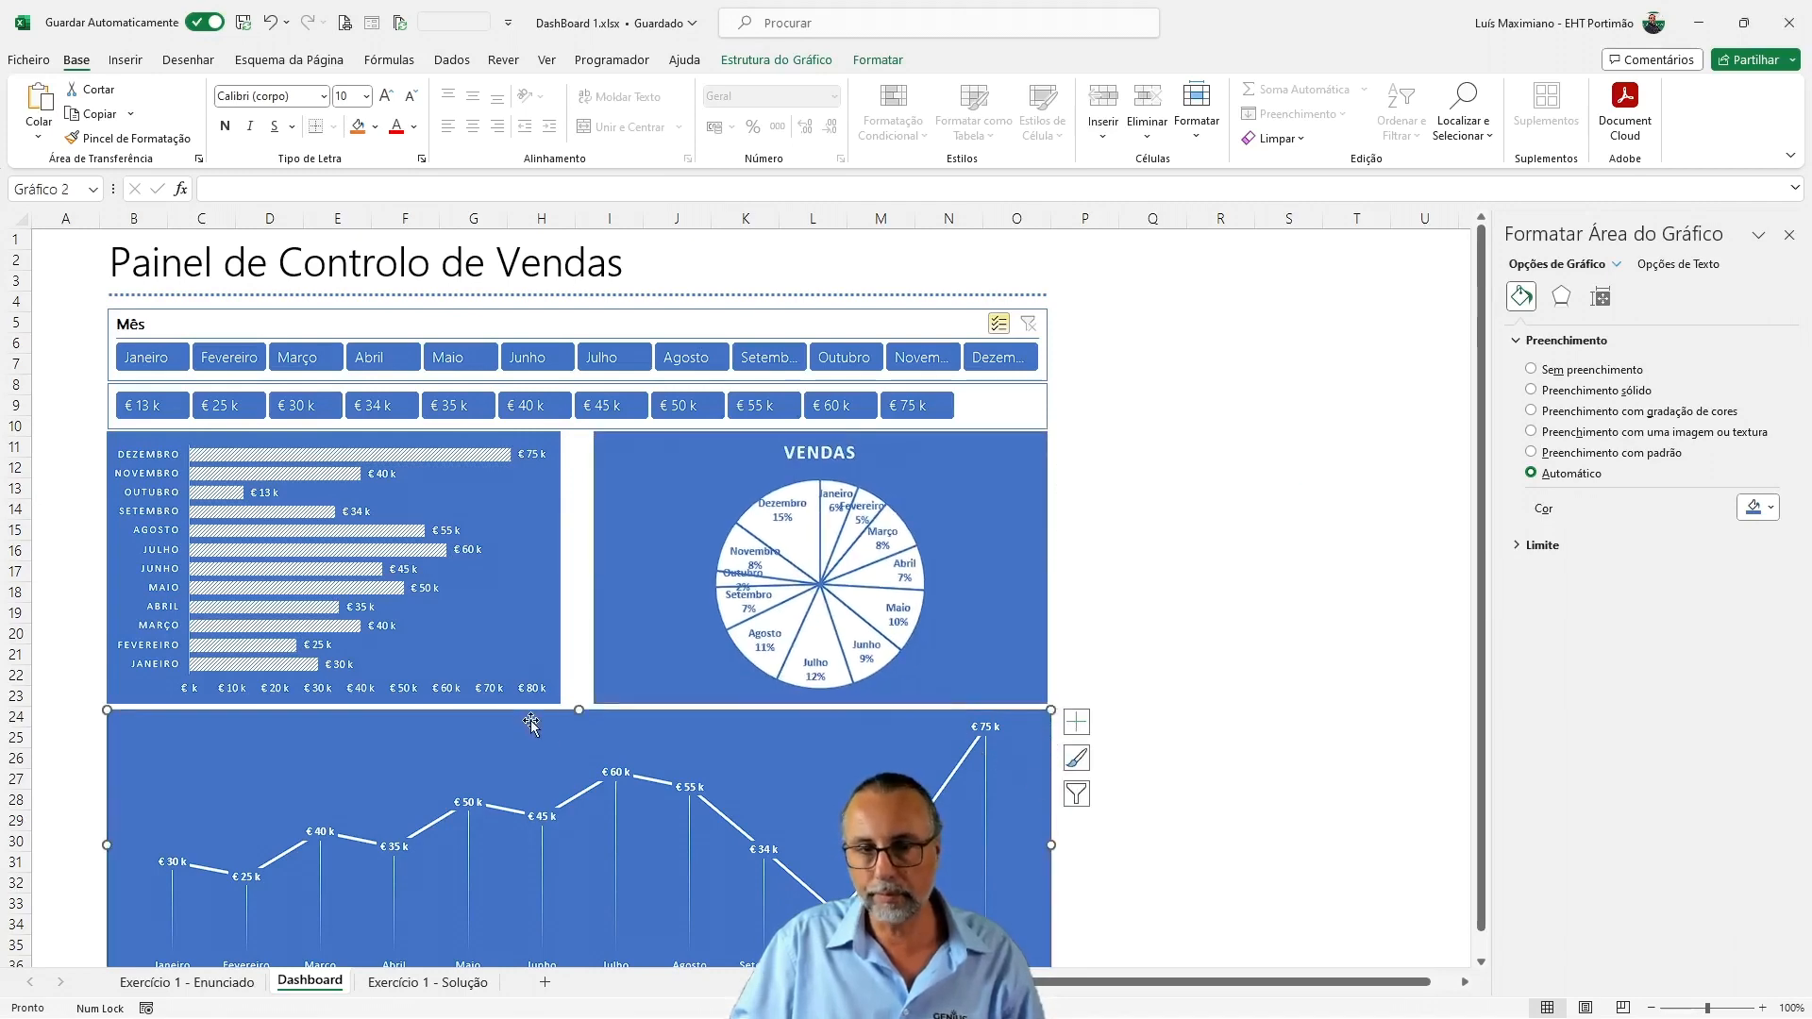
{"action": "left_click", "coordinate": [479, 723]}
{"action": "scroll", "coordinate": [474, 747], "scroll_direction": "up", "scroll_amount": 3}
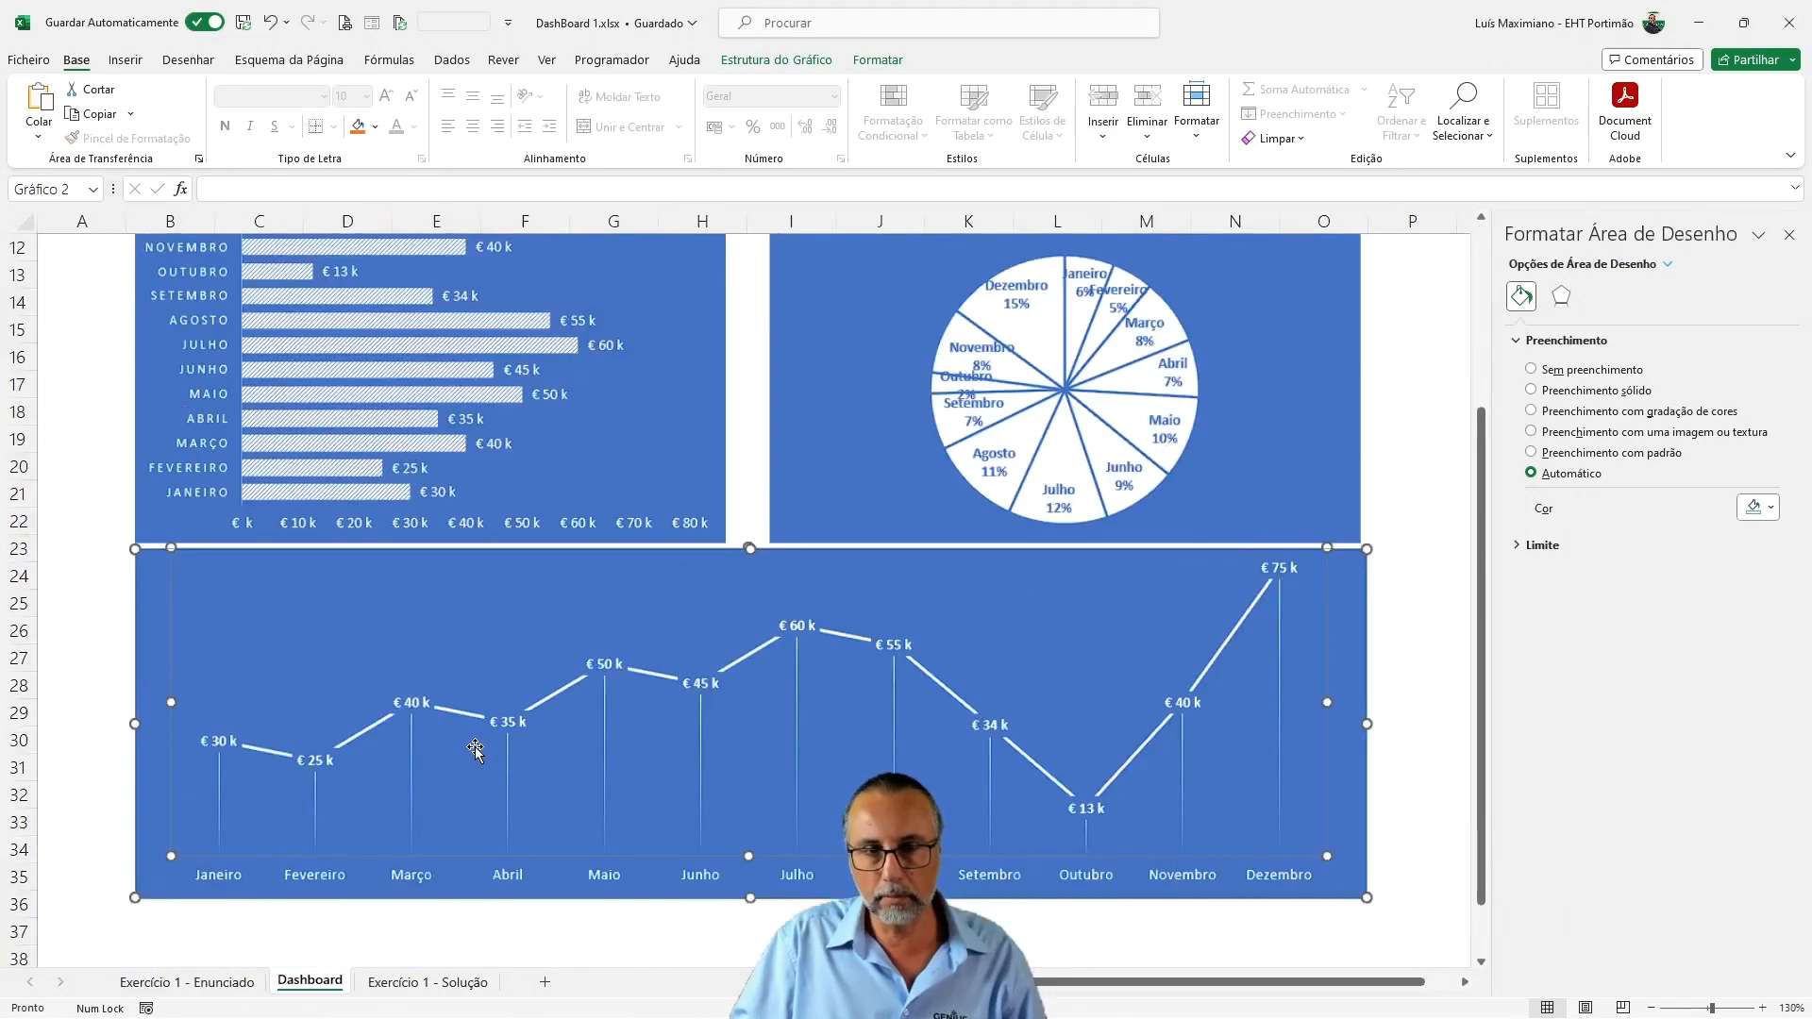
{"action": "scroll", "coordinate": [823, 547], "scroll_direction": "down", "scroll_amount": 1}
{"action": "scroll", "coordinate": [835, 571], "scroll_direction": "down", "scroll_amount": 1}
{"action": "scroll", "coordinate": [839, 575], "scroll_direction": "up", "scroll_amount": 1}
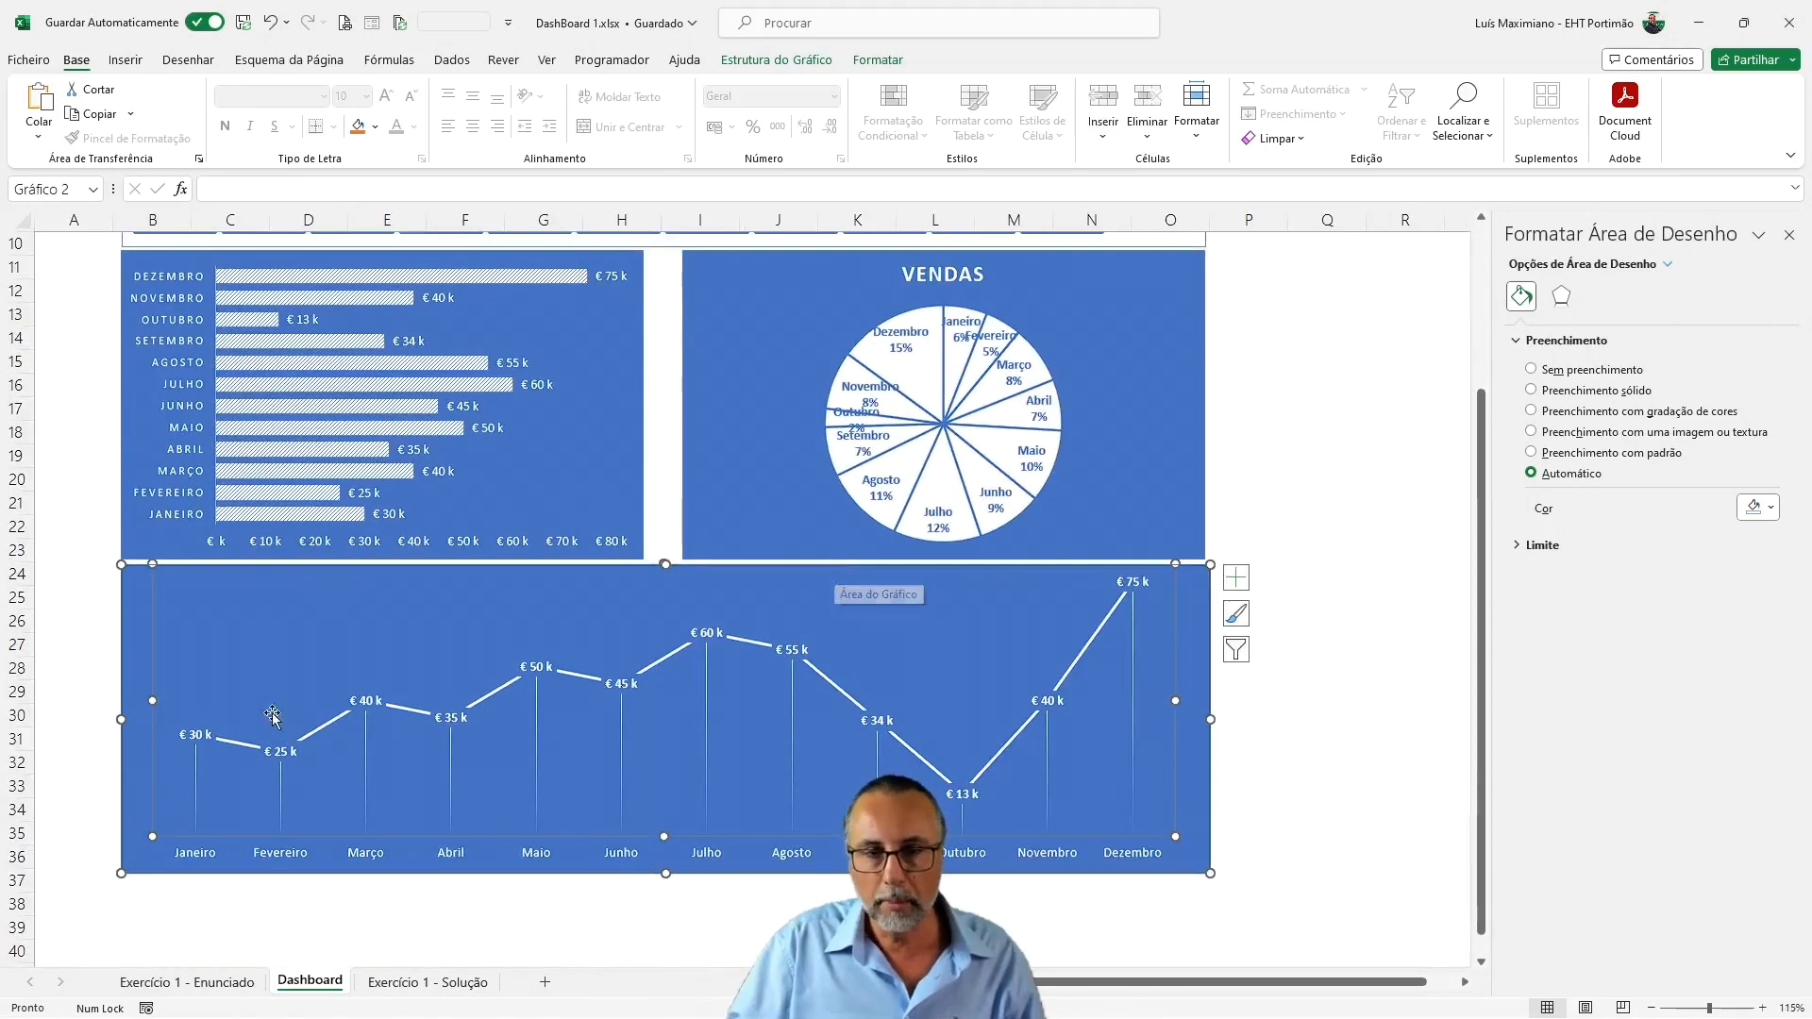
{"action": "left_click", "coordinate": [385, 884]}
{"action": "left_click", "coordinate": [621, 605]}
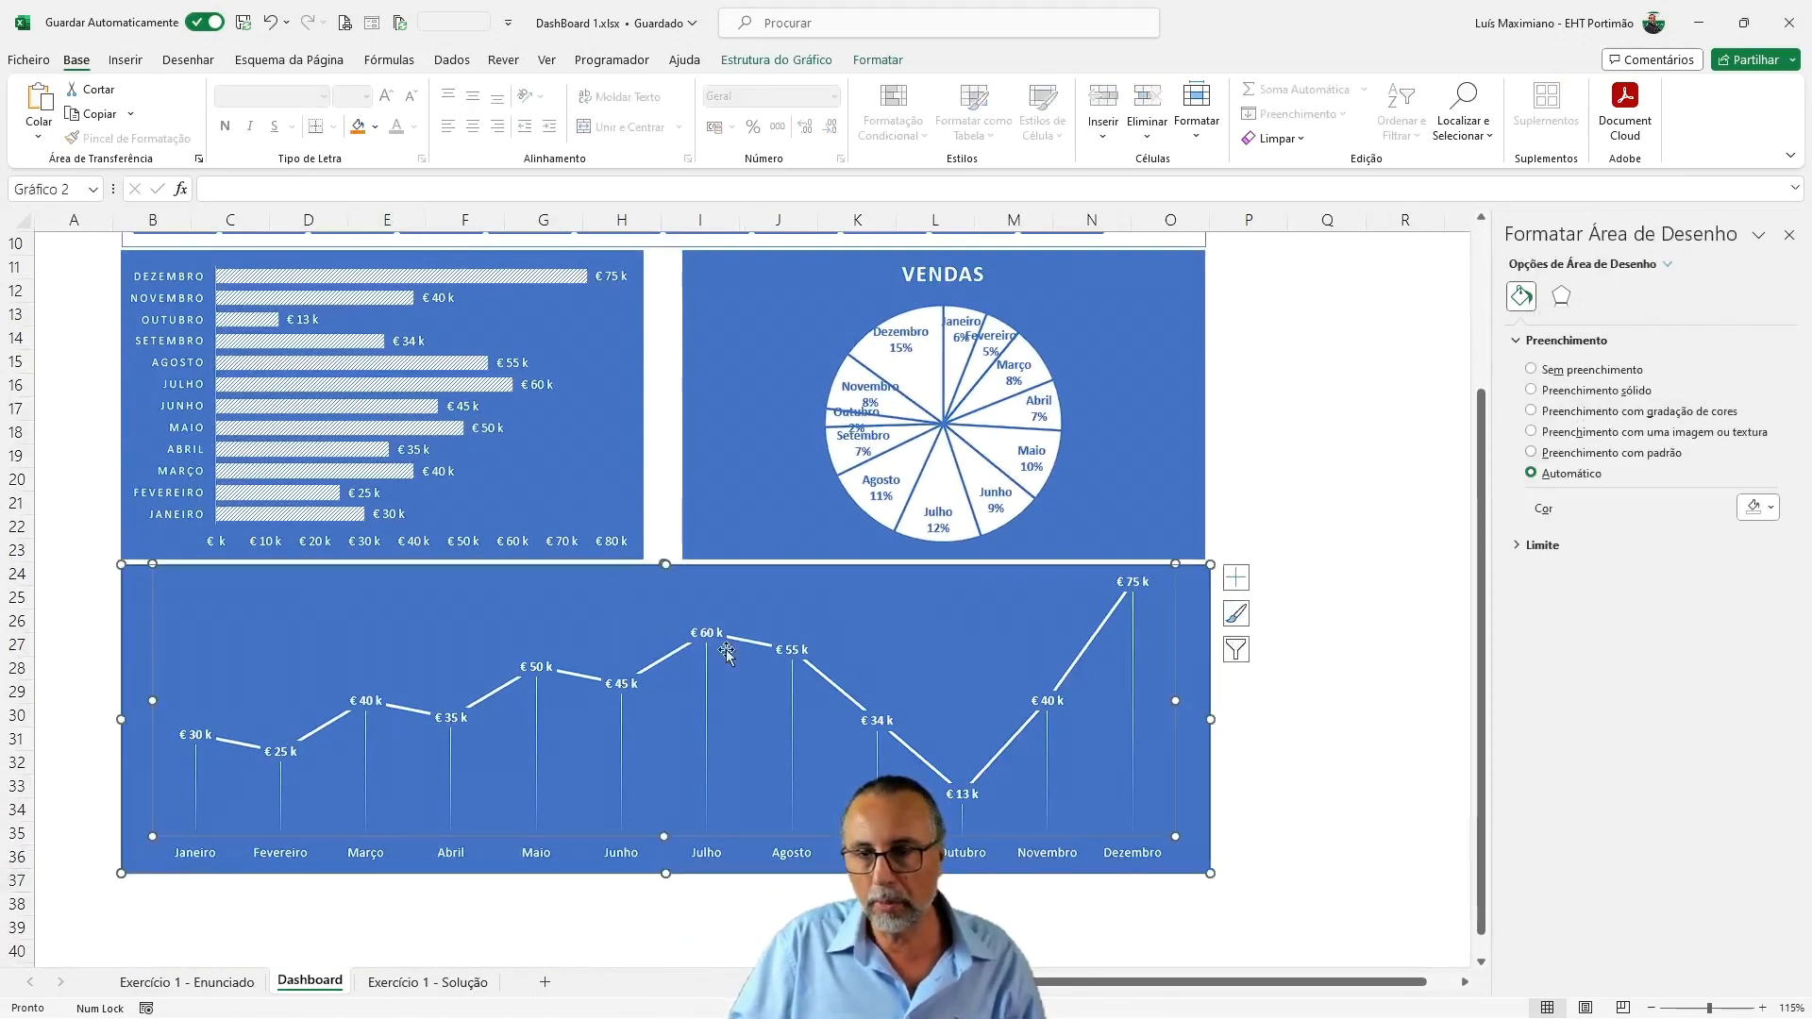
{"action": "left_click_drag", "start_coordinate": [665, 813], "coordinate": [666, 760]}
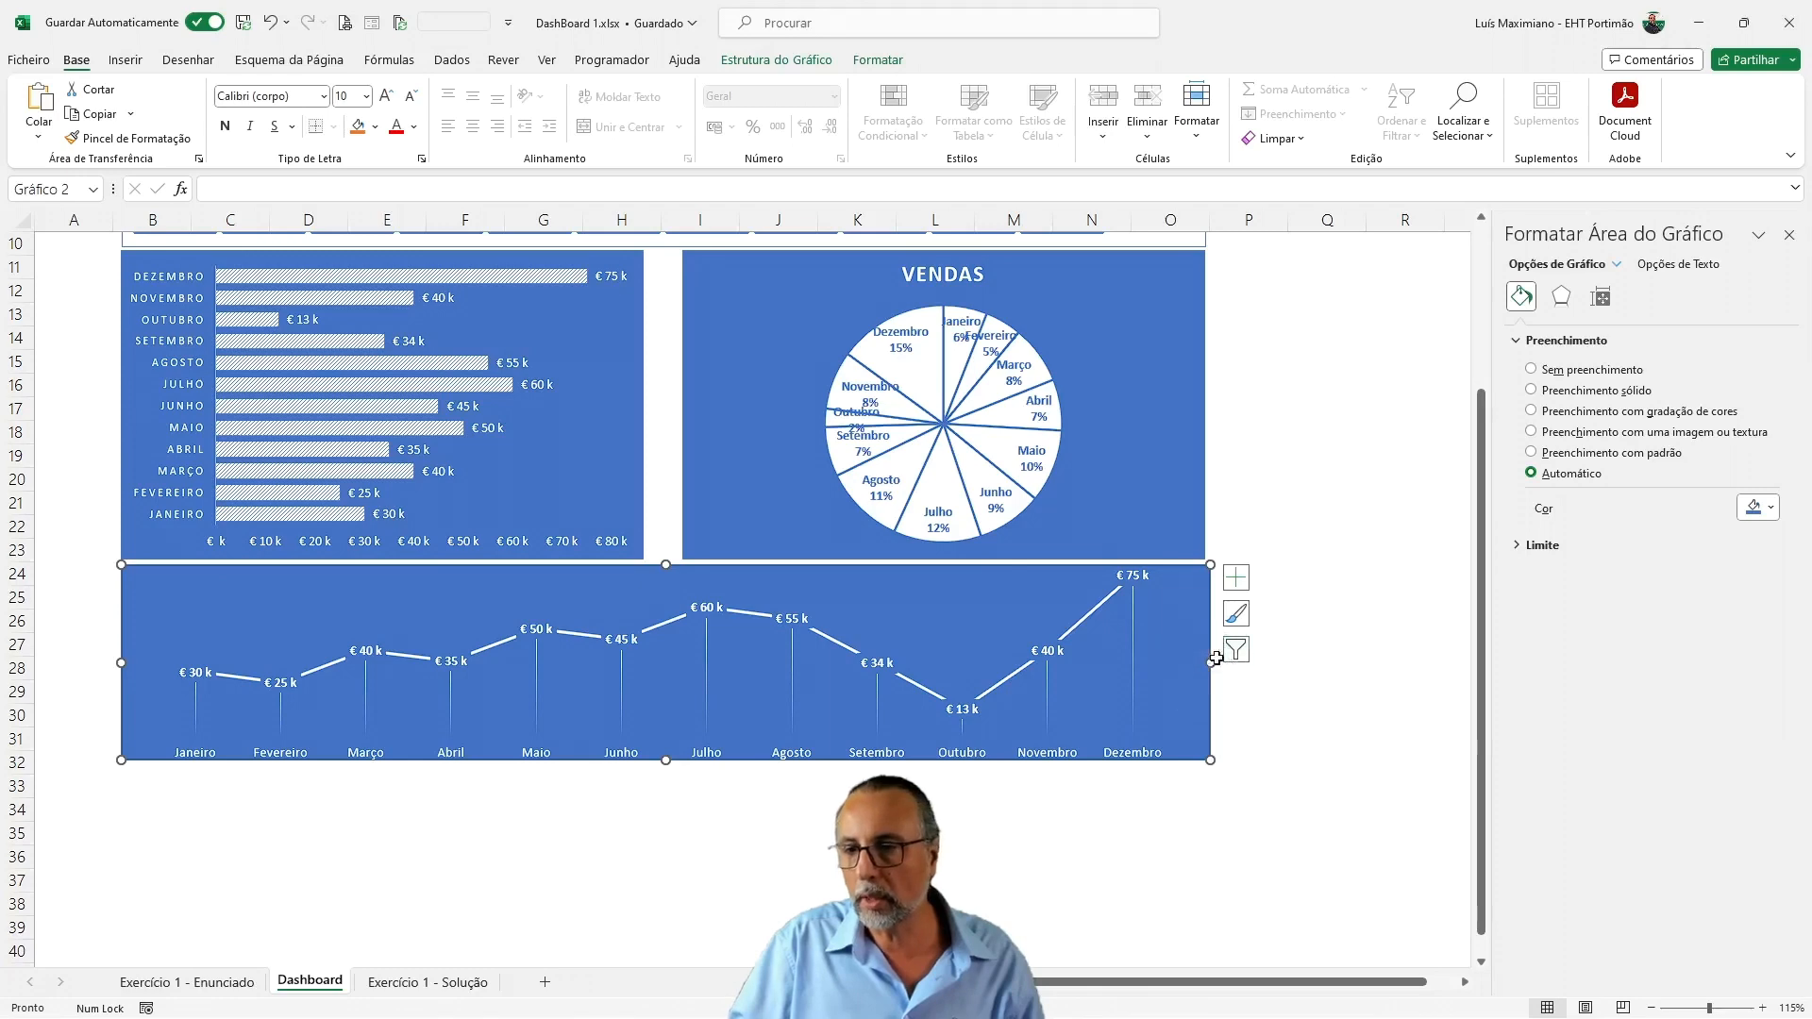
{"action": "left_click_drag", "start_coordinate": [1210, 662], "coordinate": [1205, 663]}
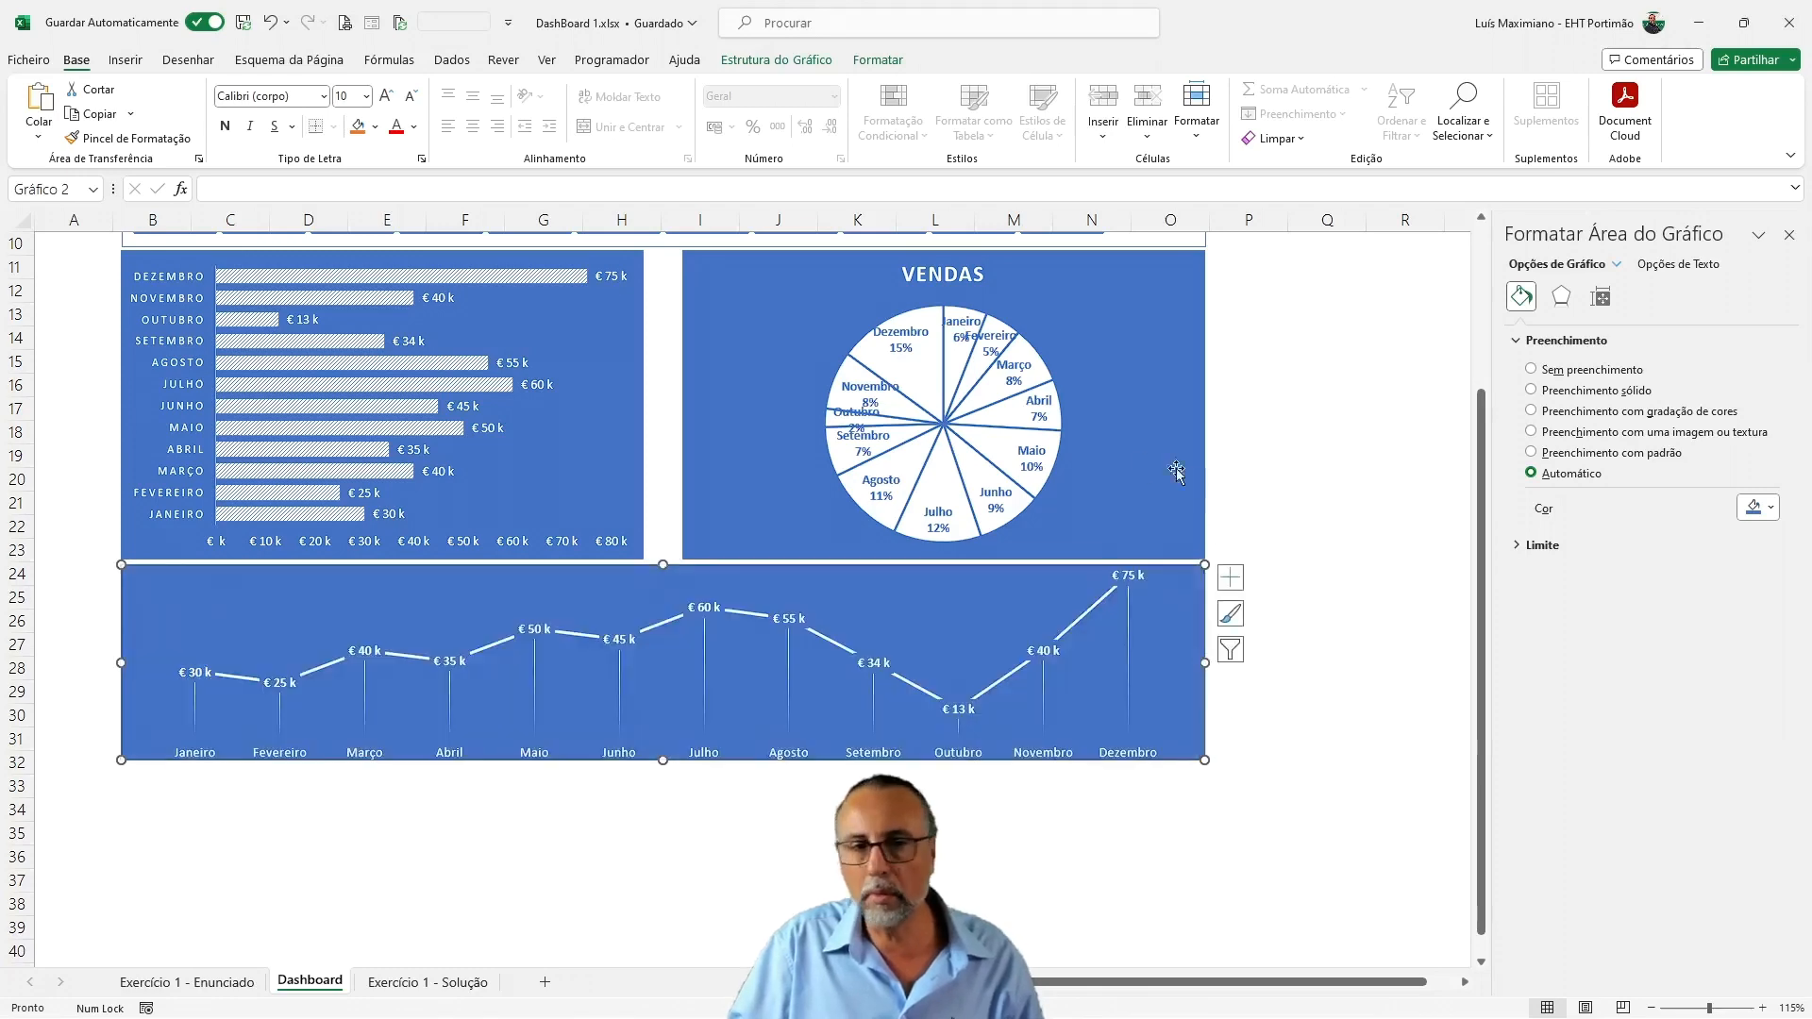
Widen the bar chart and the pie chart toward each other, leaving only a narrow gap between them
{"action": "left_click", "coordinate": [1256, 413]}
{"action": "scroll", "coordinate": [1274, 533], "scroll_direction": "up", "scroll_amount": 3}
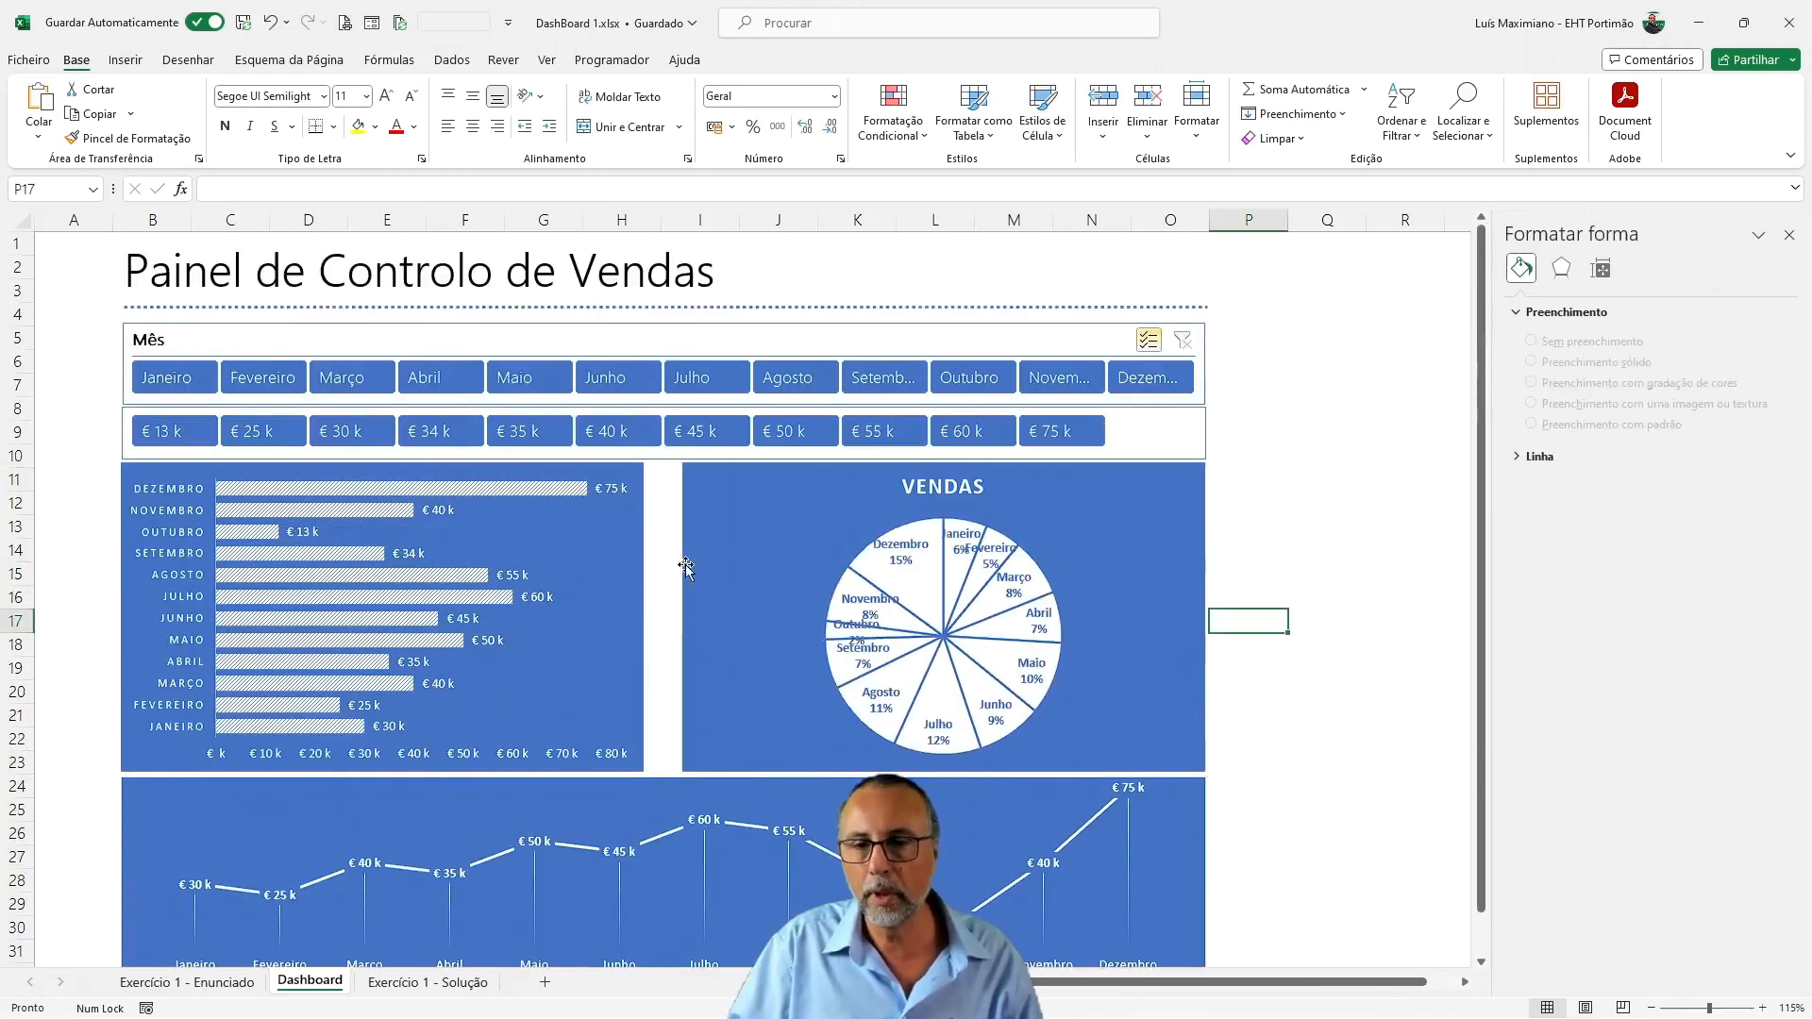
{"action": "left_click", "coordinate": [622, 564]}
{"action": "left_click_drag", "start_coordinate": [646, 616], "coordinate": [671, 615]}
{"action": "left_click", "coordinate": [686, 613]}
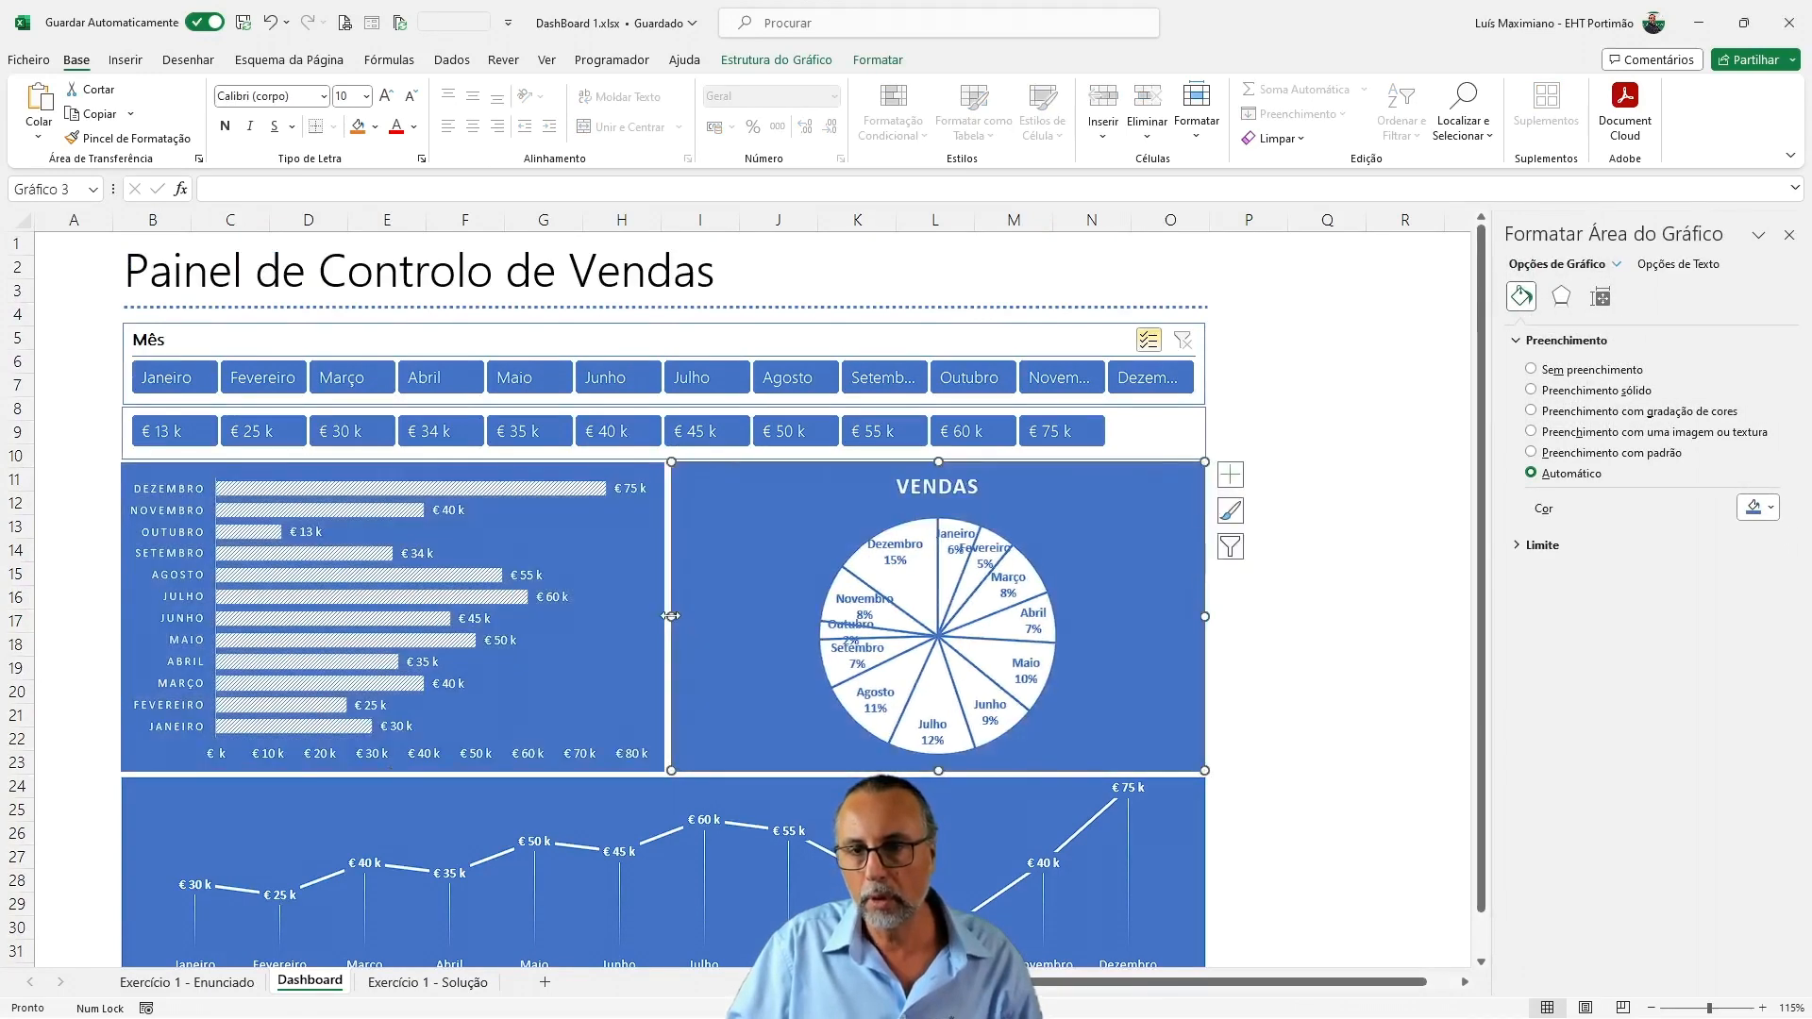
On the Exercício 1 - Enunciado sheet, replace the month names with three-letter abbreviations by entering Jan in A2 and autofilling down to Dez
{"action": "left_click", "coordinate": [844, 607]}
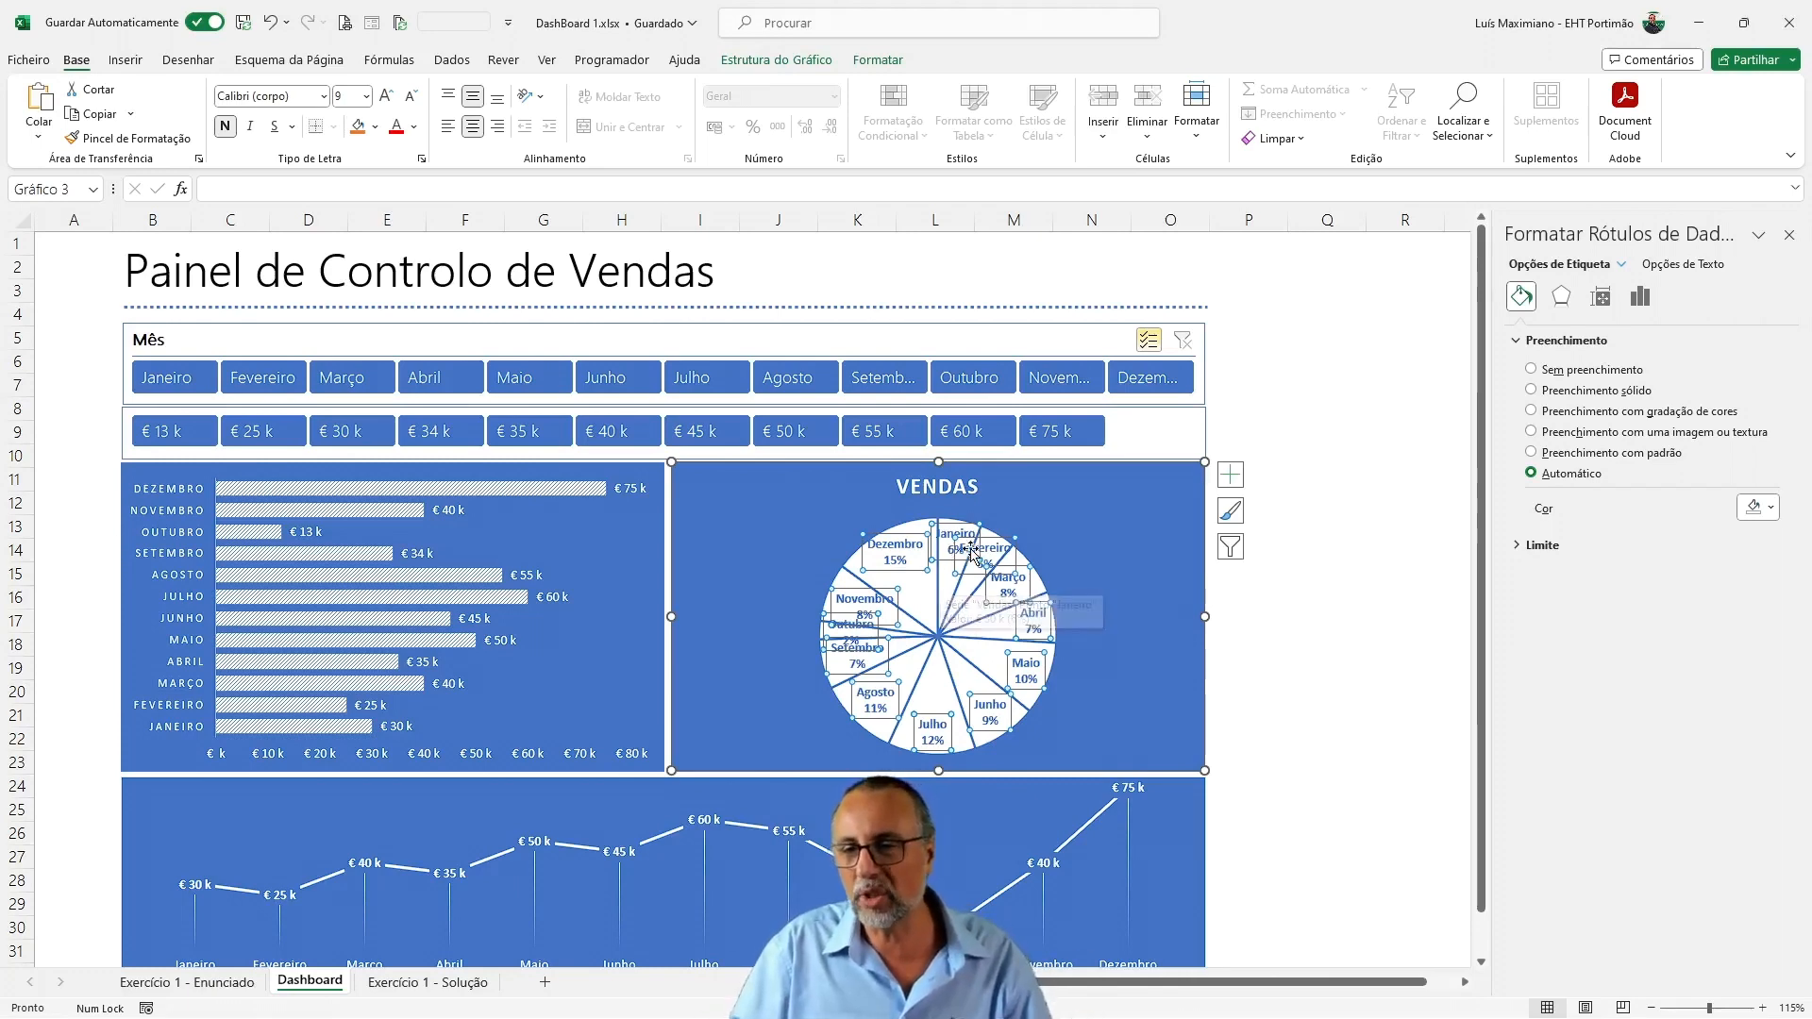
{"action": "left_click", "coordinate": [208, 981]}
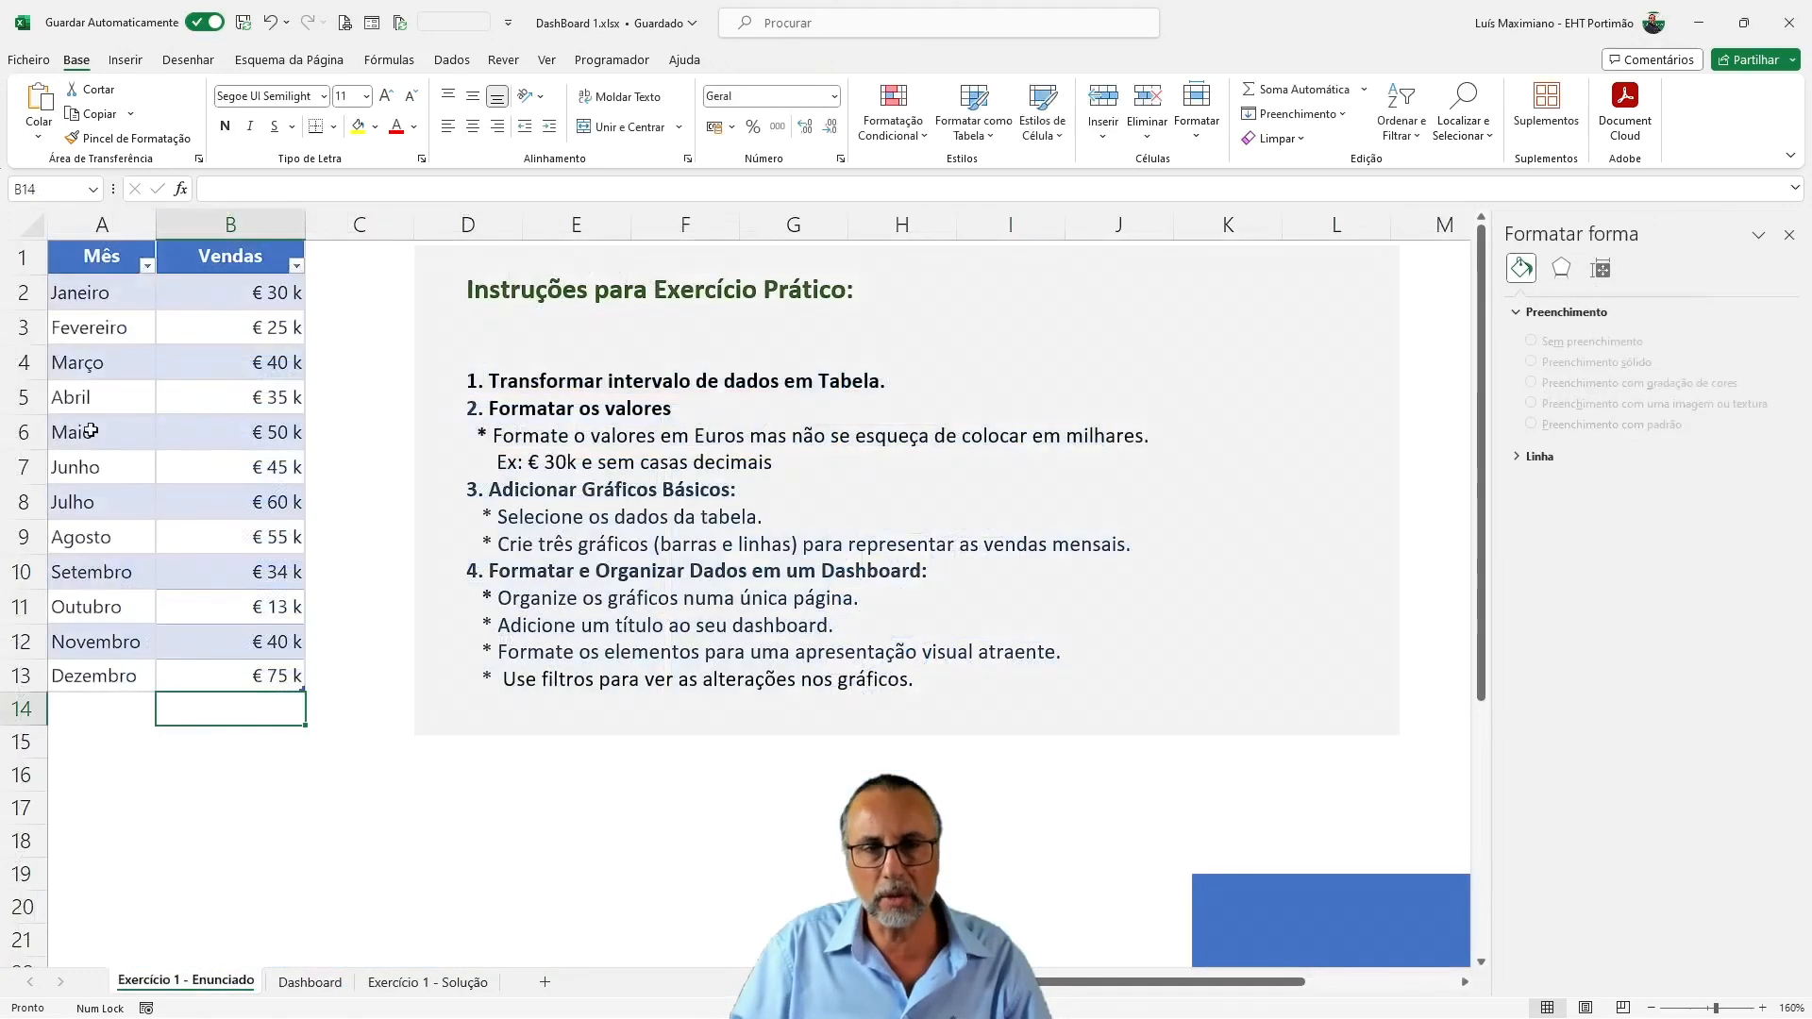
{"action": "left_click", "coordinate": [117, 300]}
{"action": "type", "text": "Jan"}
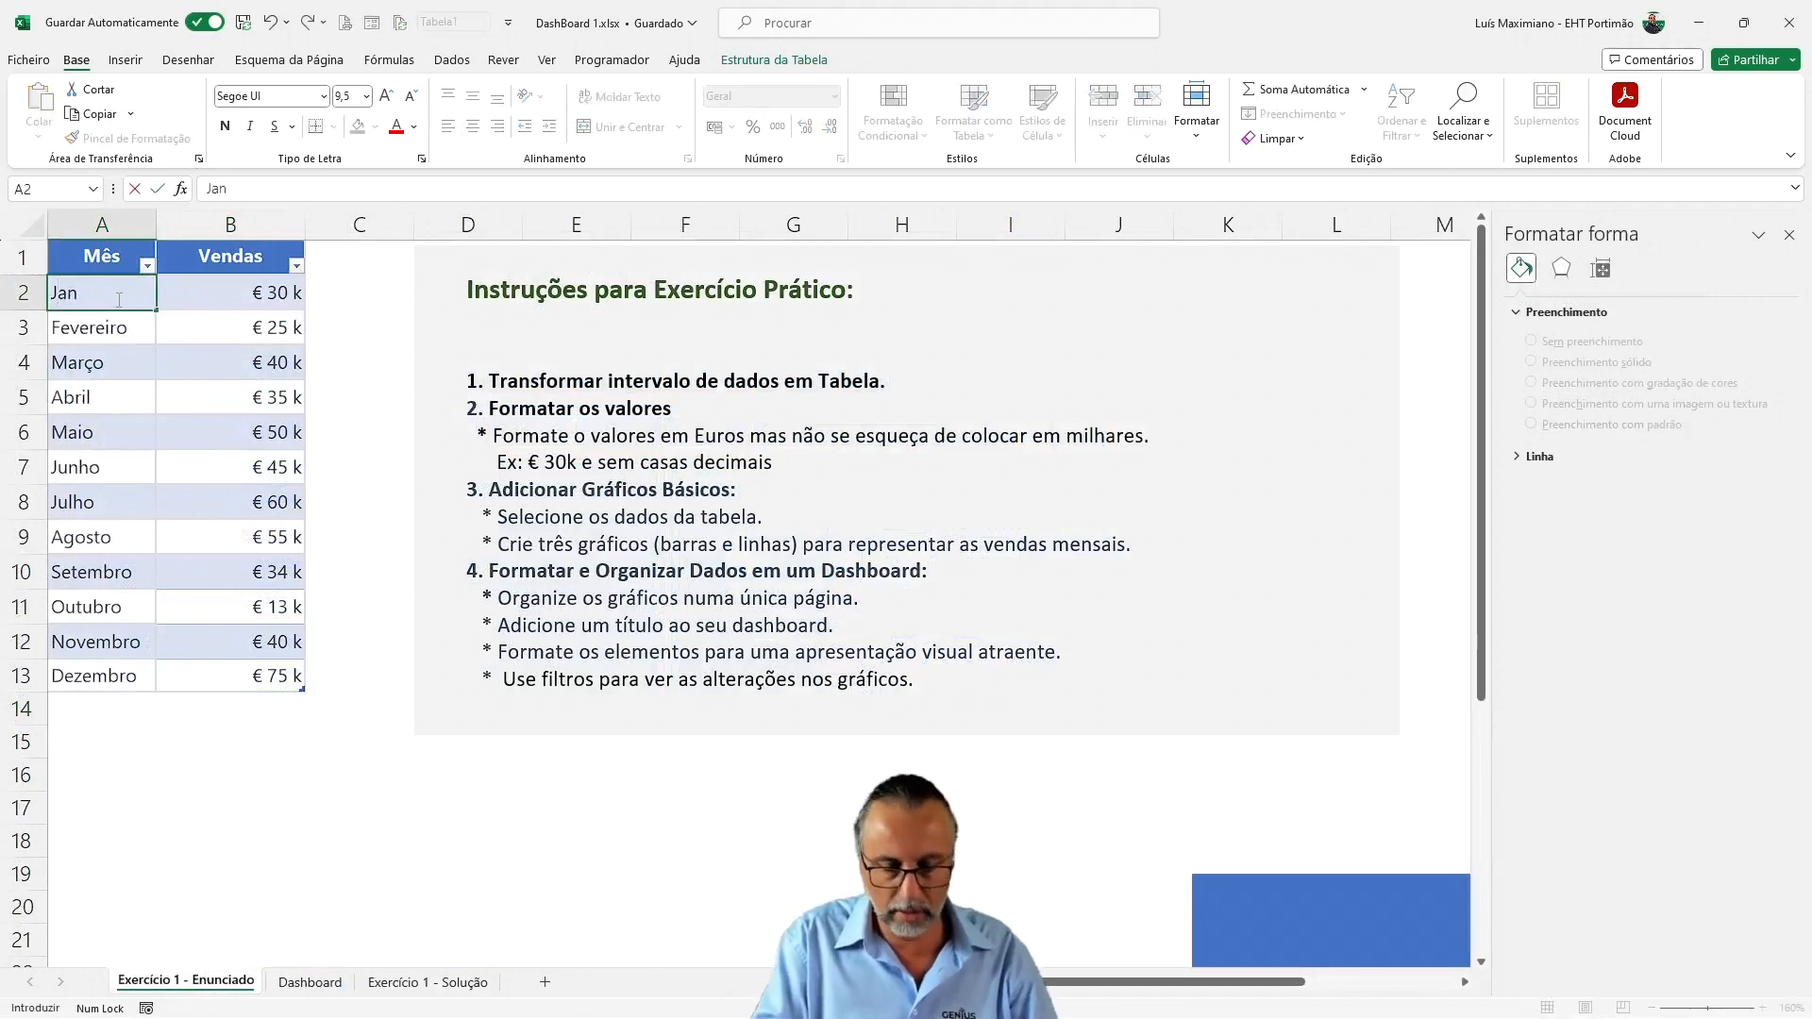
{"action": "key", "text": "Return"}
{"action": "left_click", "coordinate": [119, 299]}
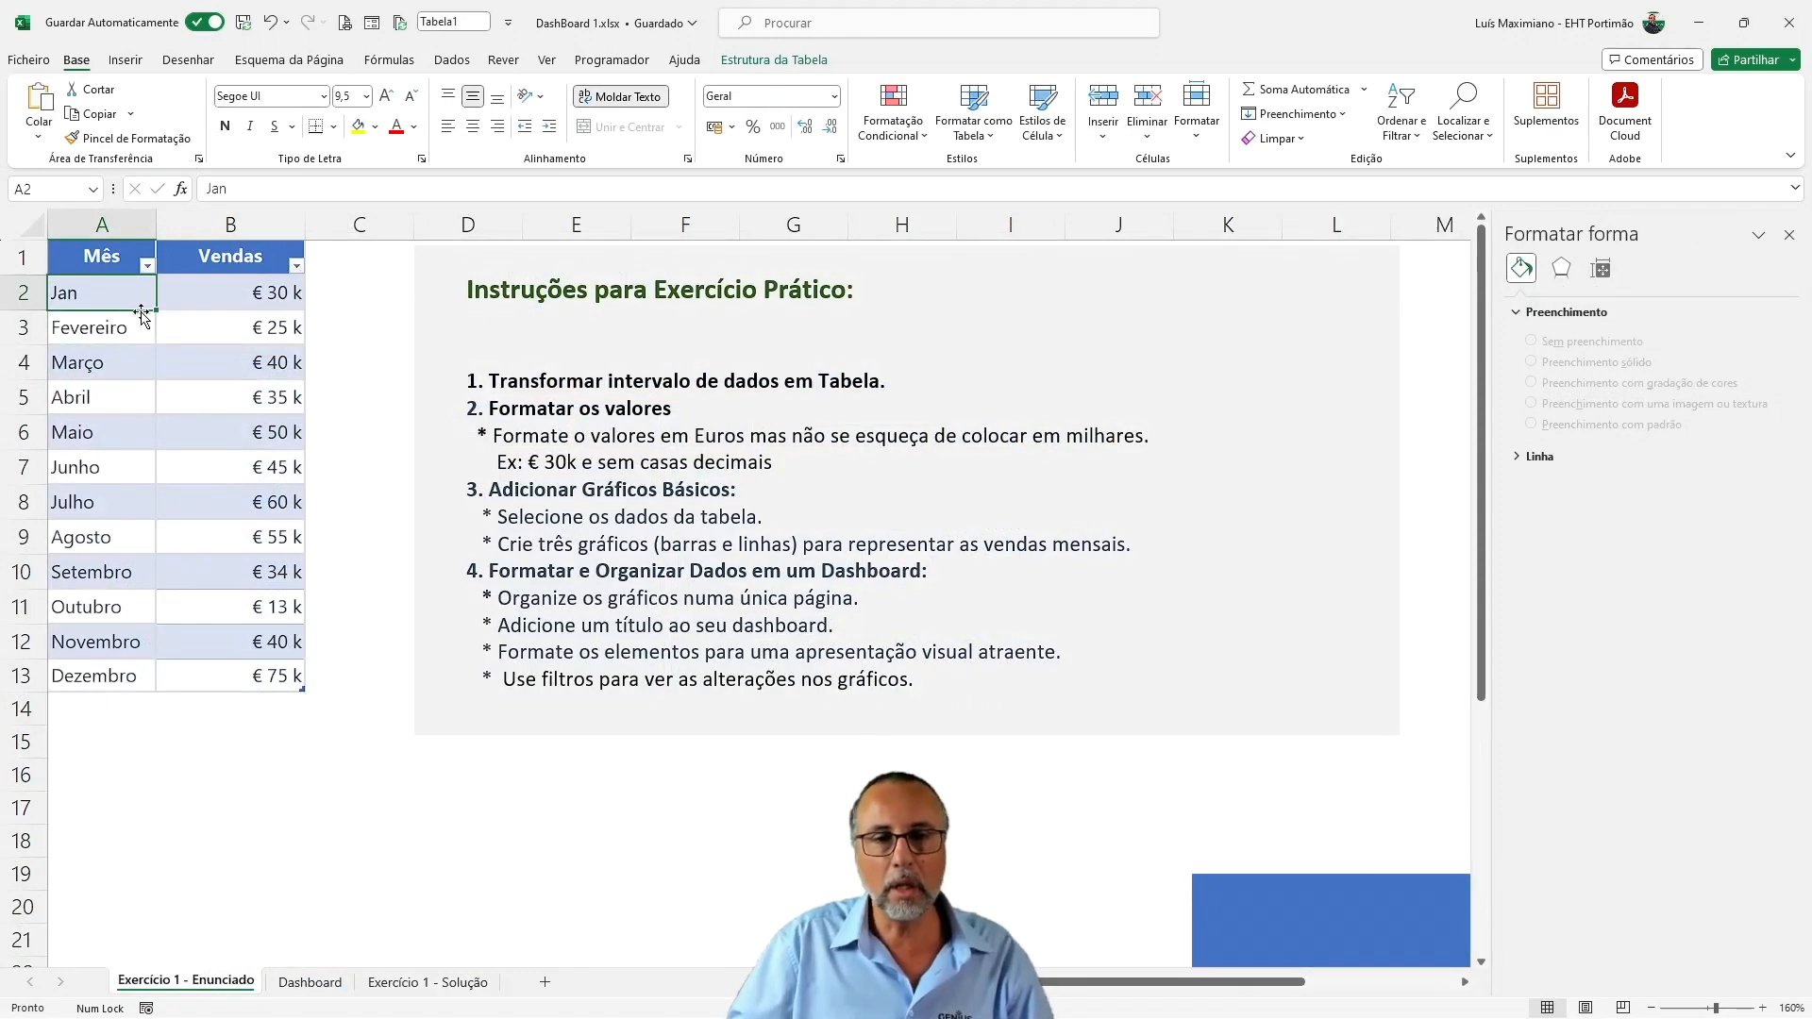
{"action": "double_click", "coordinate": [151, 310]}
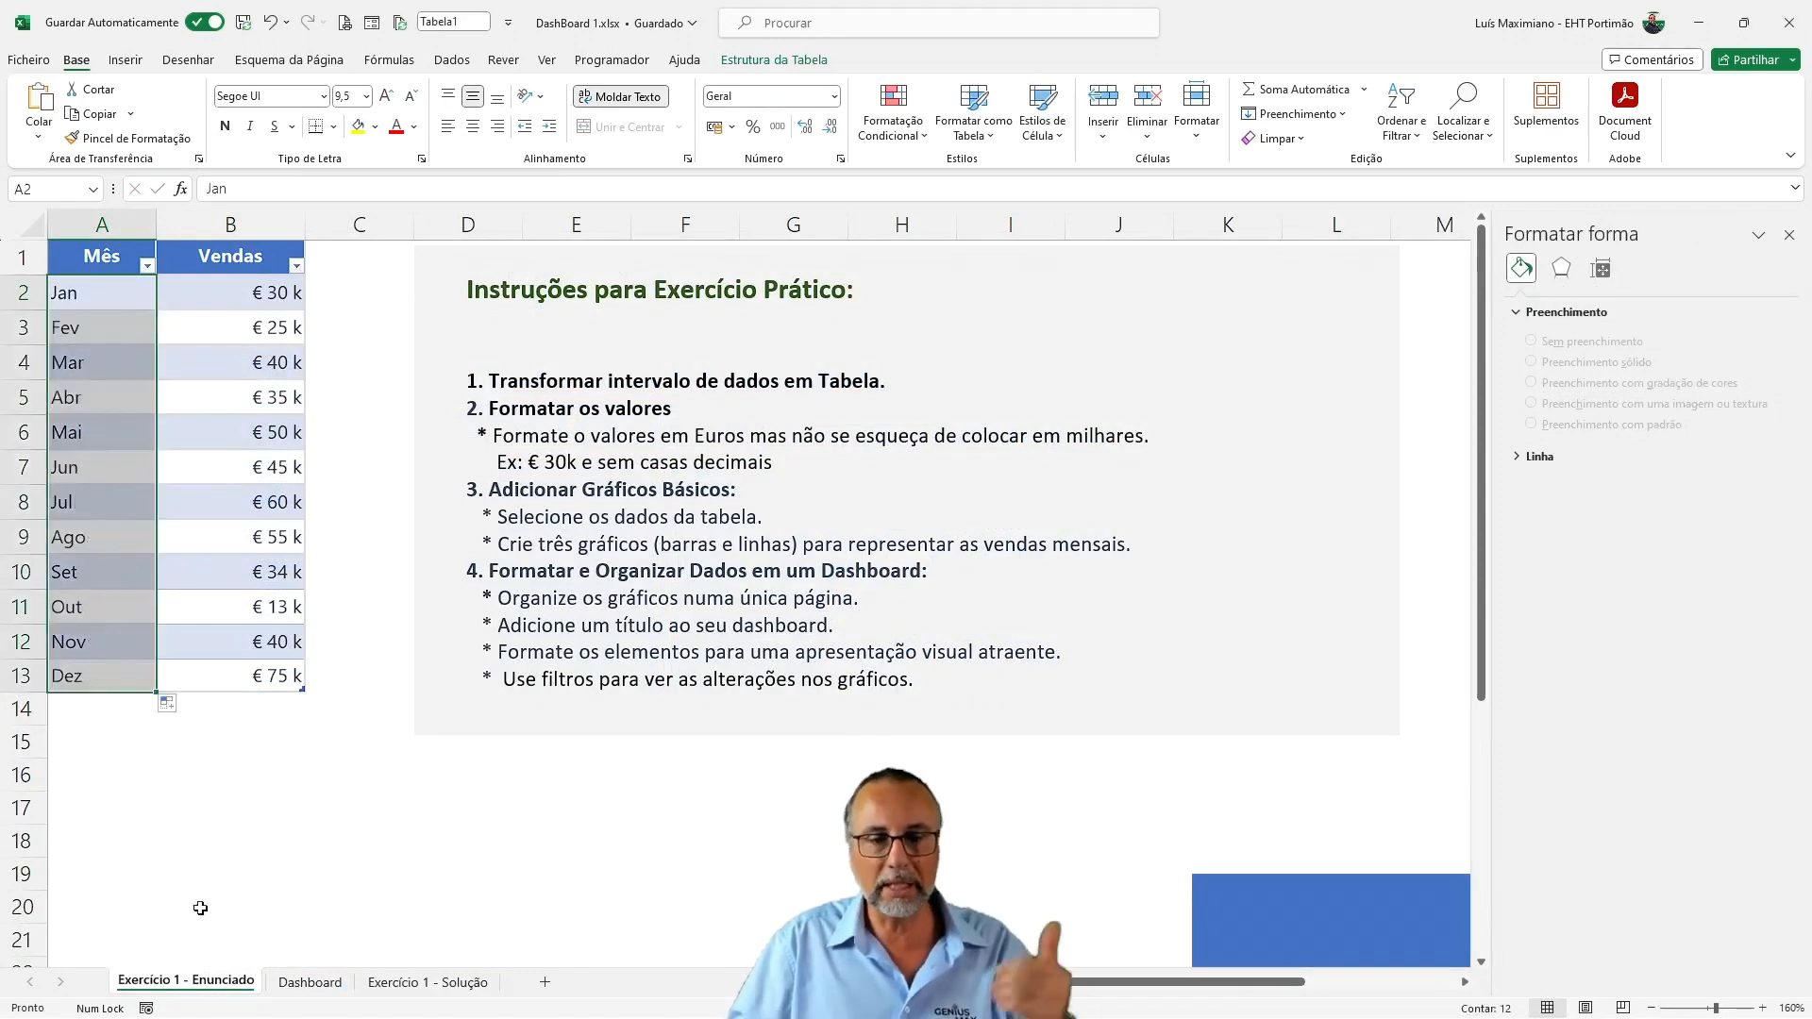
Return to the Dashboard sheet and check how the abbreviated months fit in the slicer and the pie chart's data labels
{"action": "left_click", "coordinate": [311, 982]}
{"action": "left_click", "coordinate": [1230, 510]}
{"action": "left_click", "coordinate": [1247, 385]}
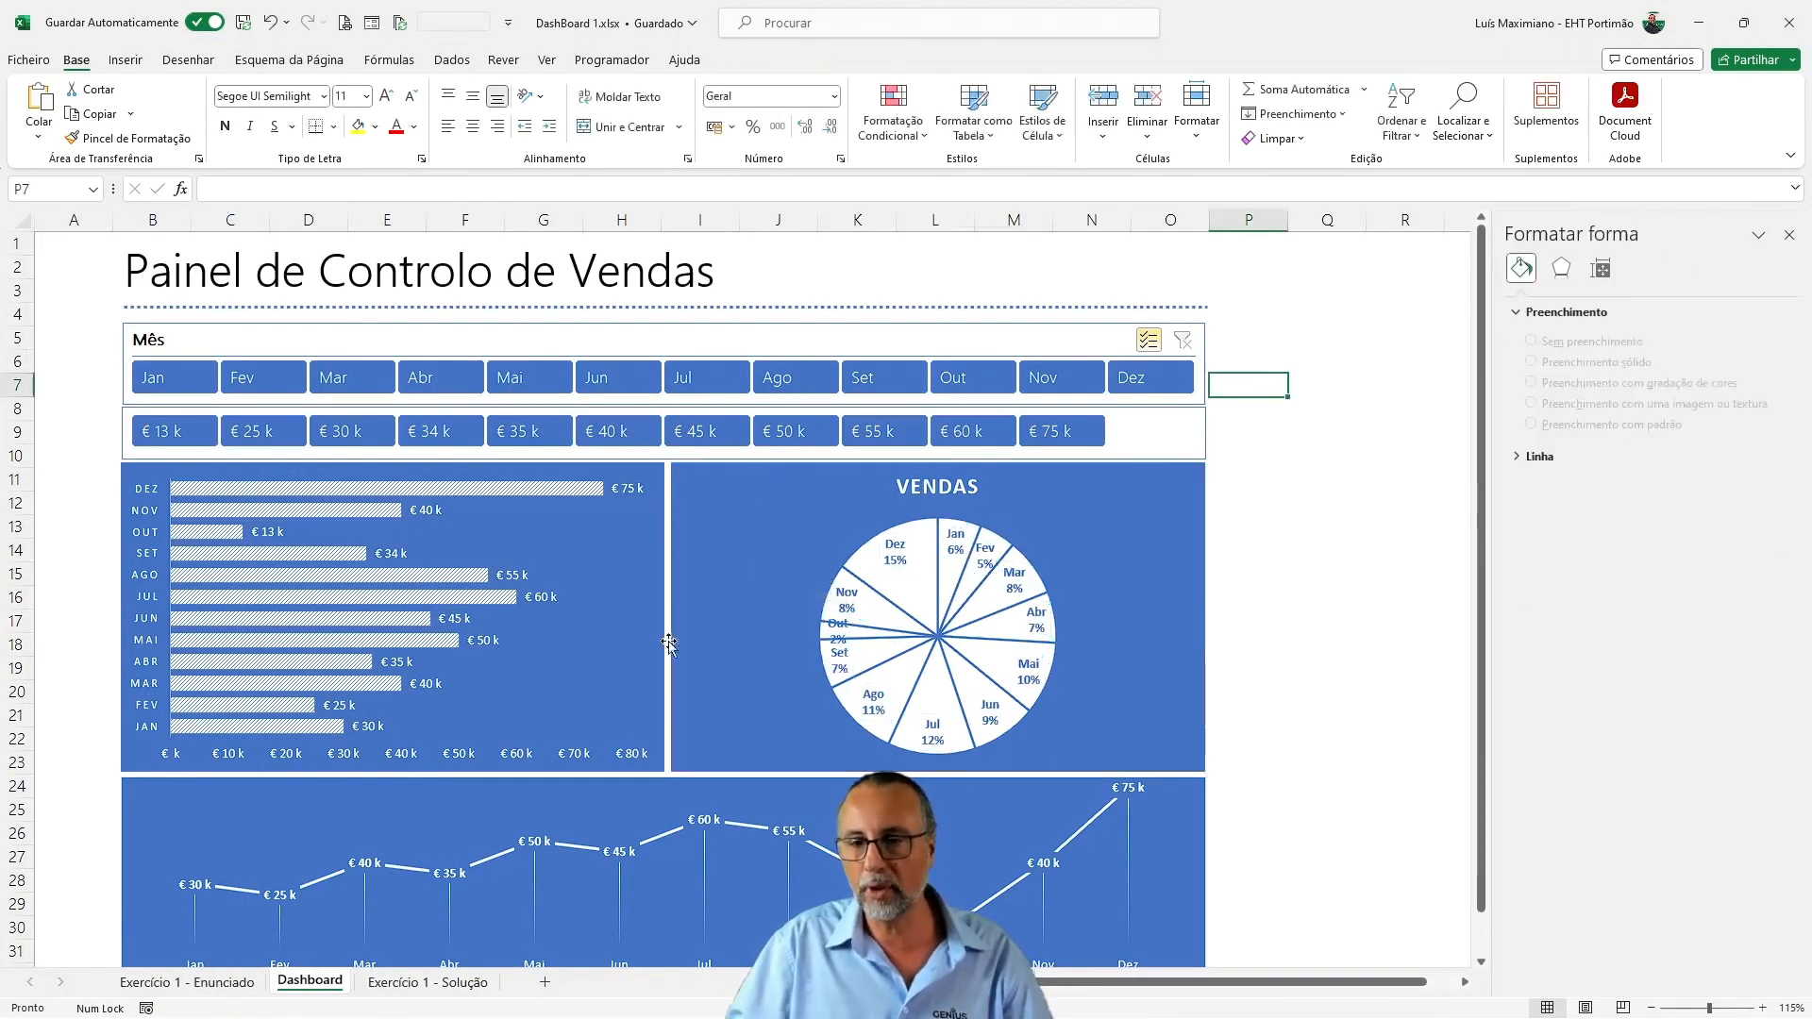
{"action": "left_click", "coordinate": [849, 640]}
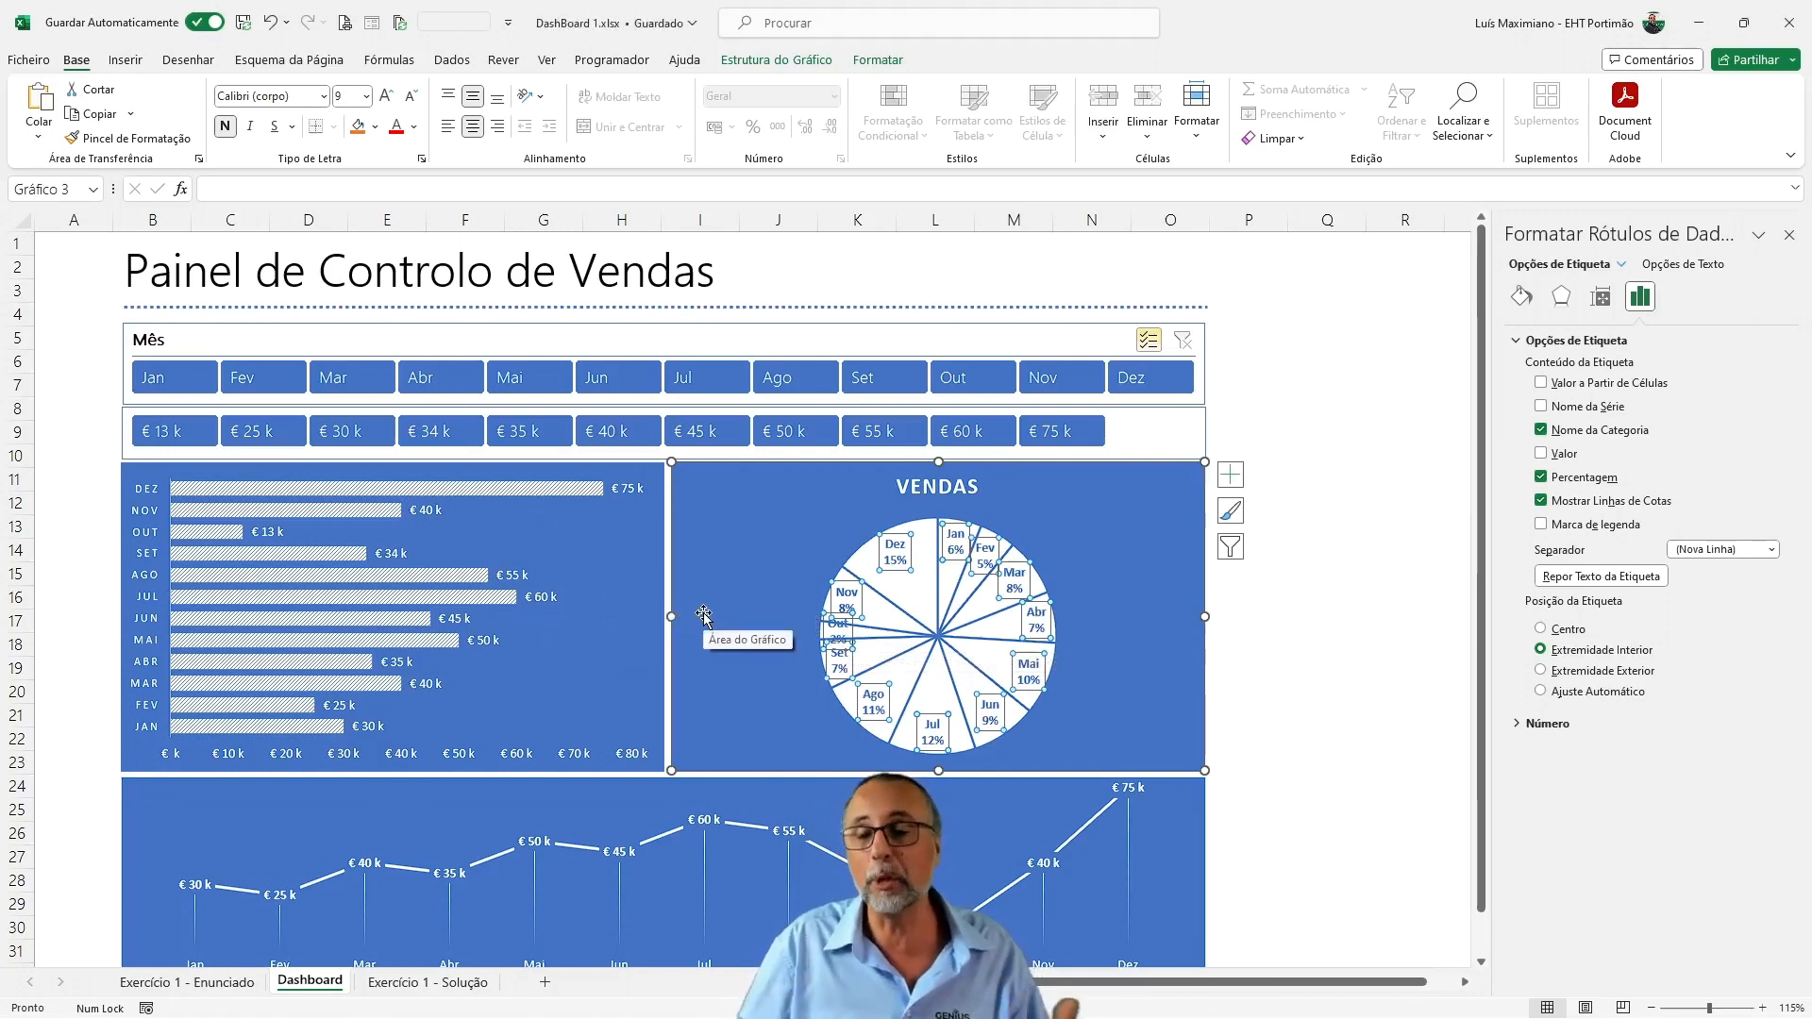
{"action": "left_click", "coordinate": [1134, 585]}
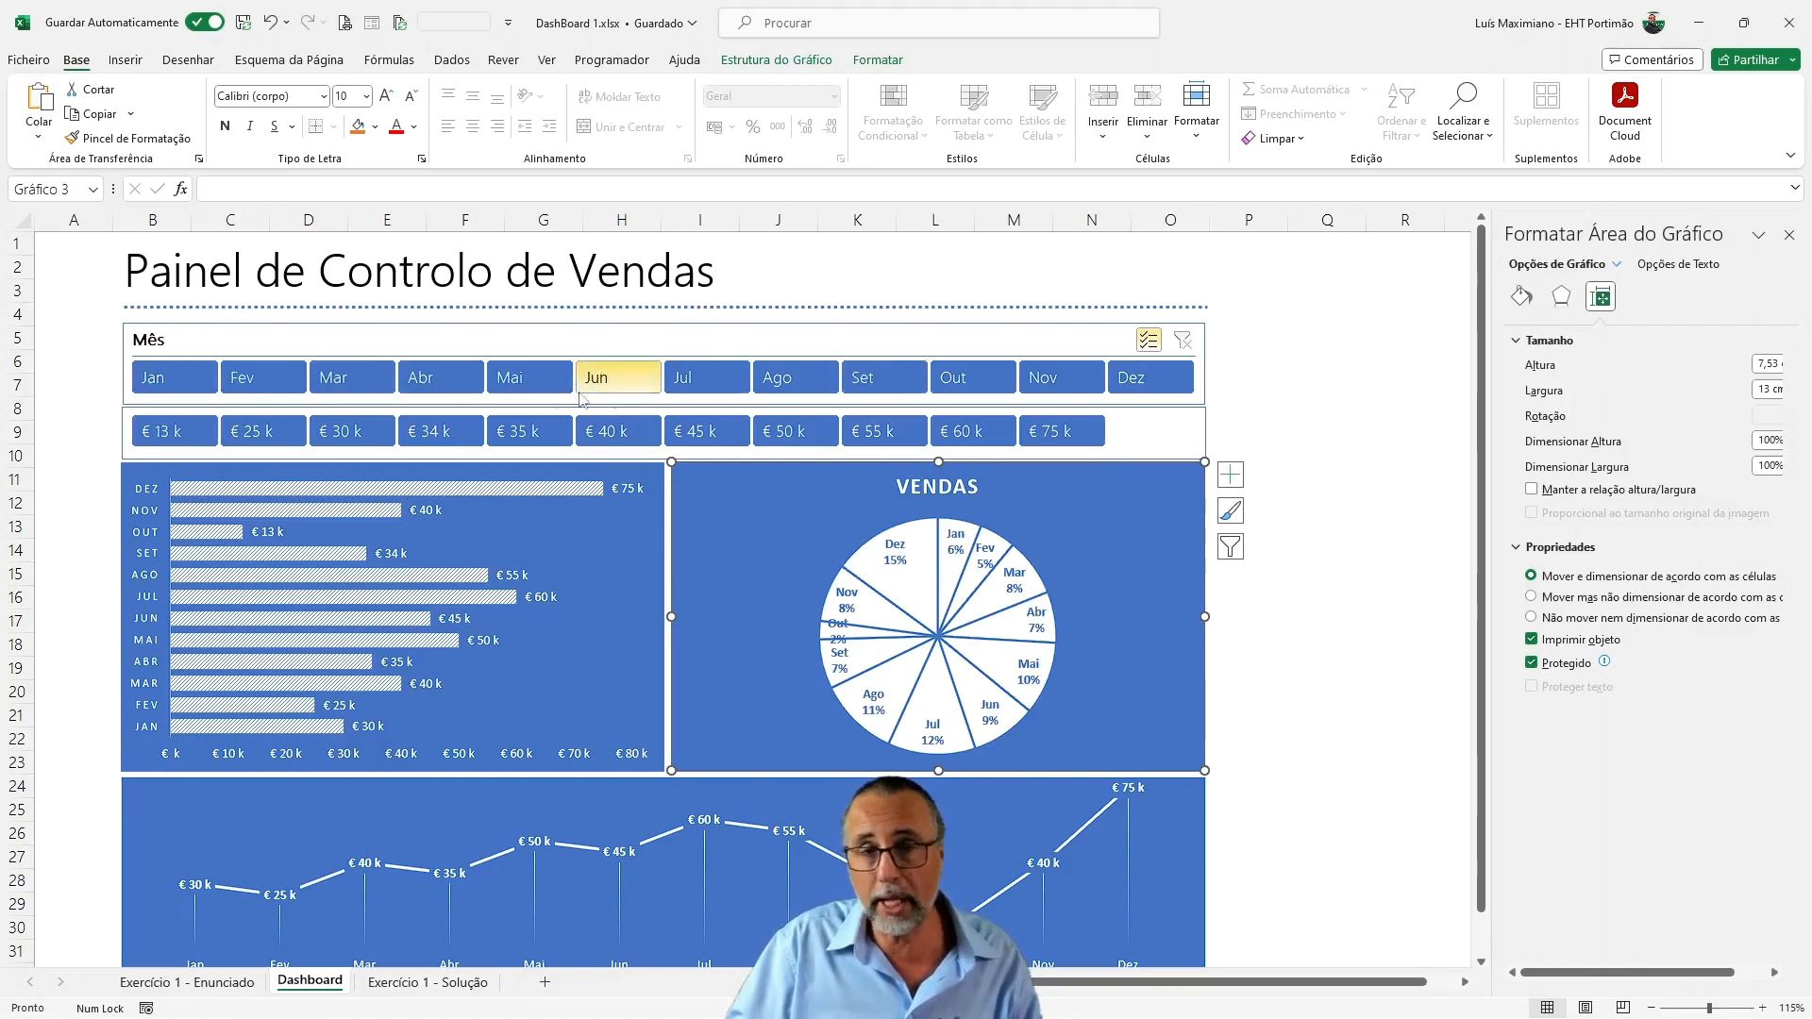
Test the Mês slicer by excluding mid-year months such as Jun, Jul and Ago, clearing the filter after each trial
{"action": "left_click", "coordinate": [509, 378]}
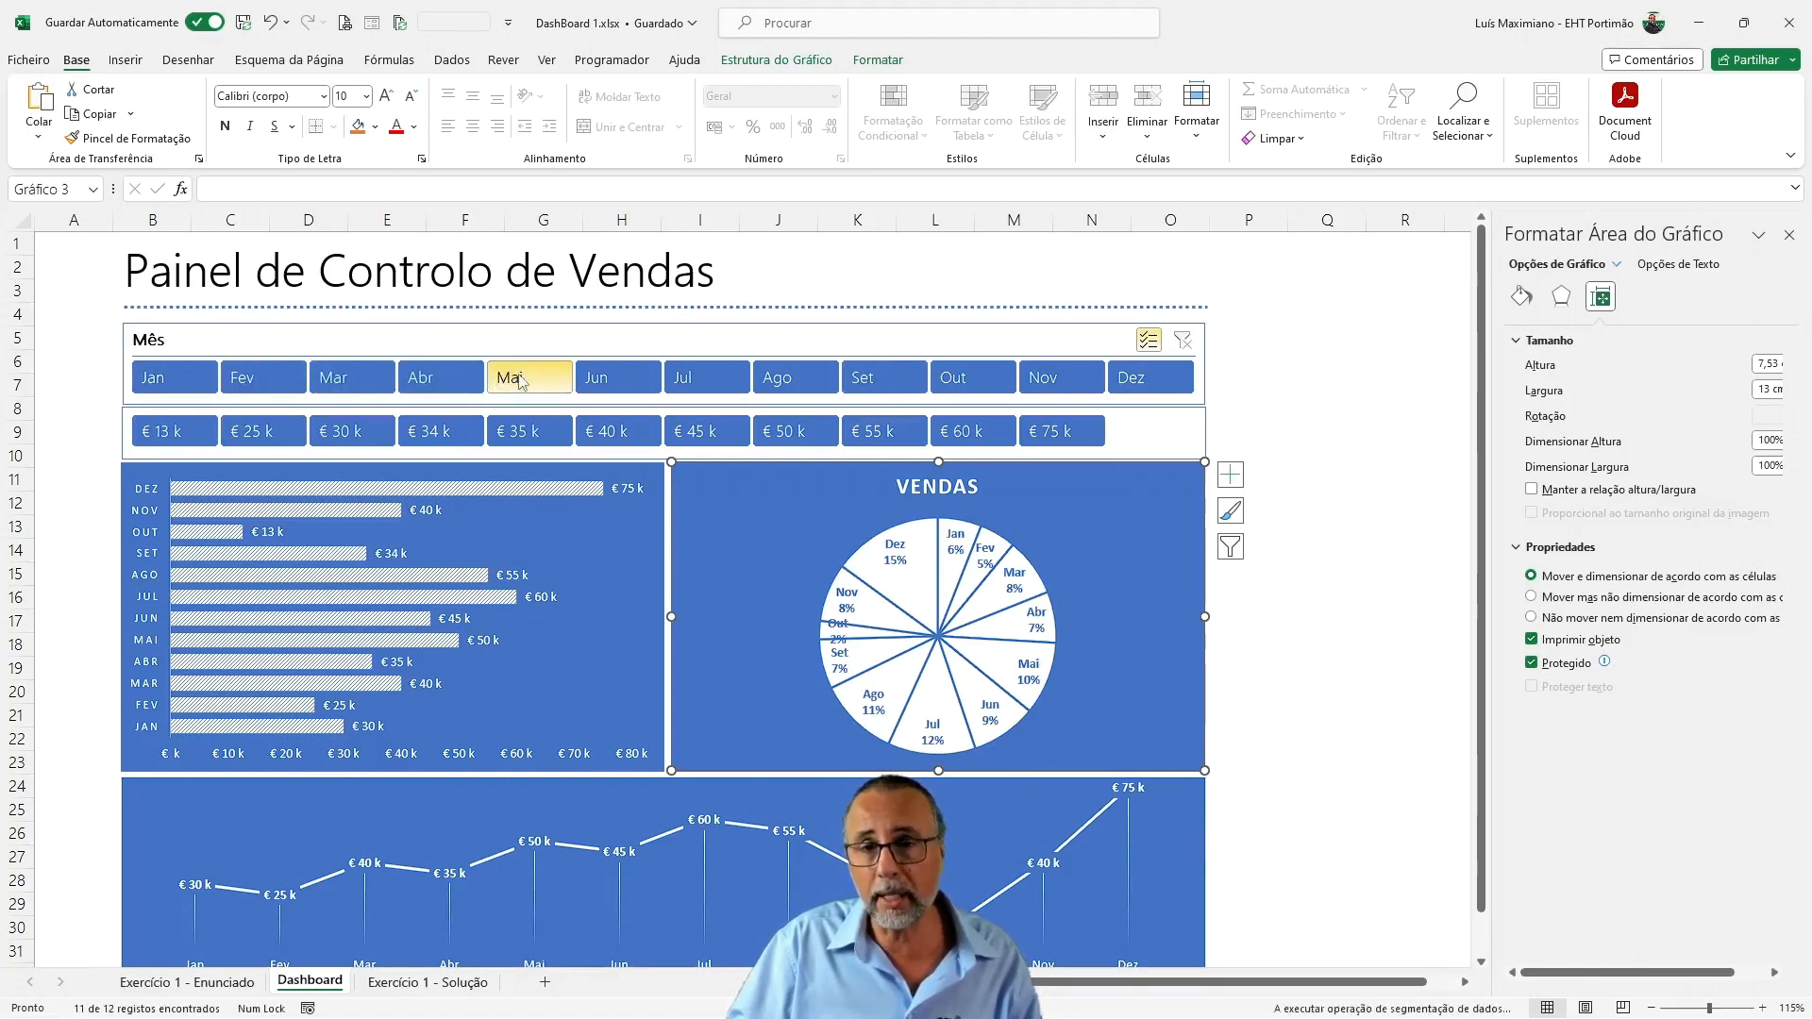
{"action": "left_click", "coordinate": [622, 386]}
{"action": "left_click", "coordinate": [684, 385]}
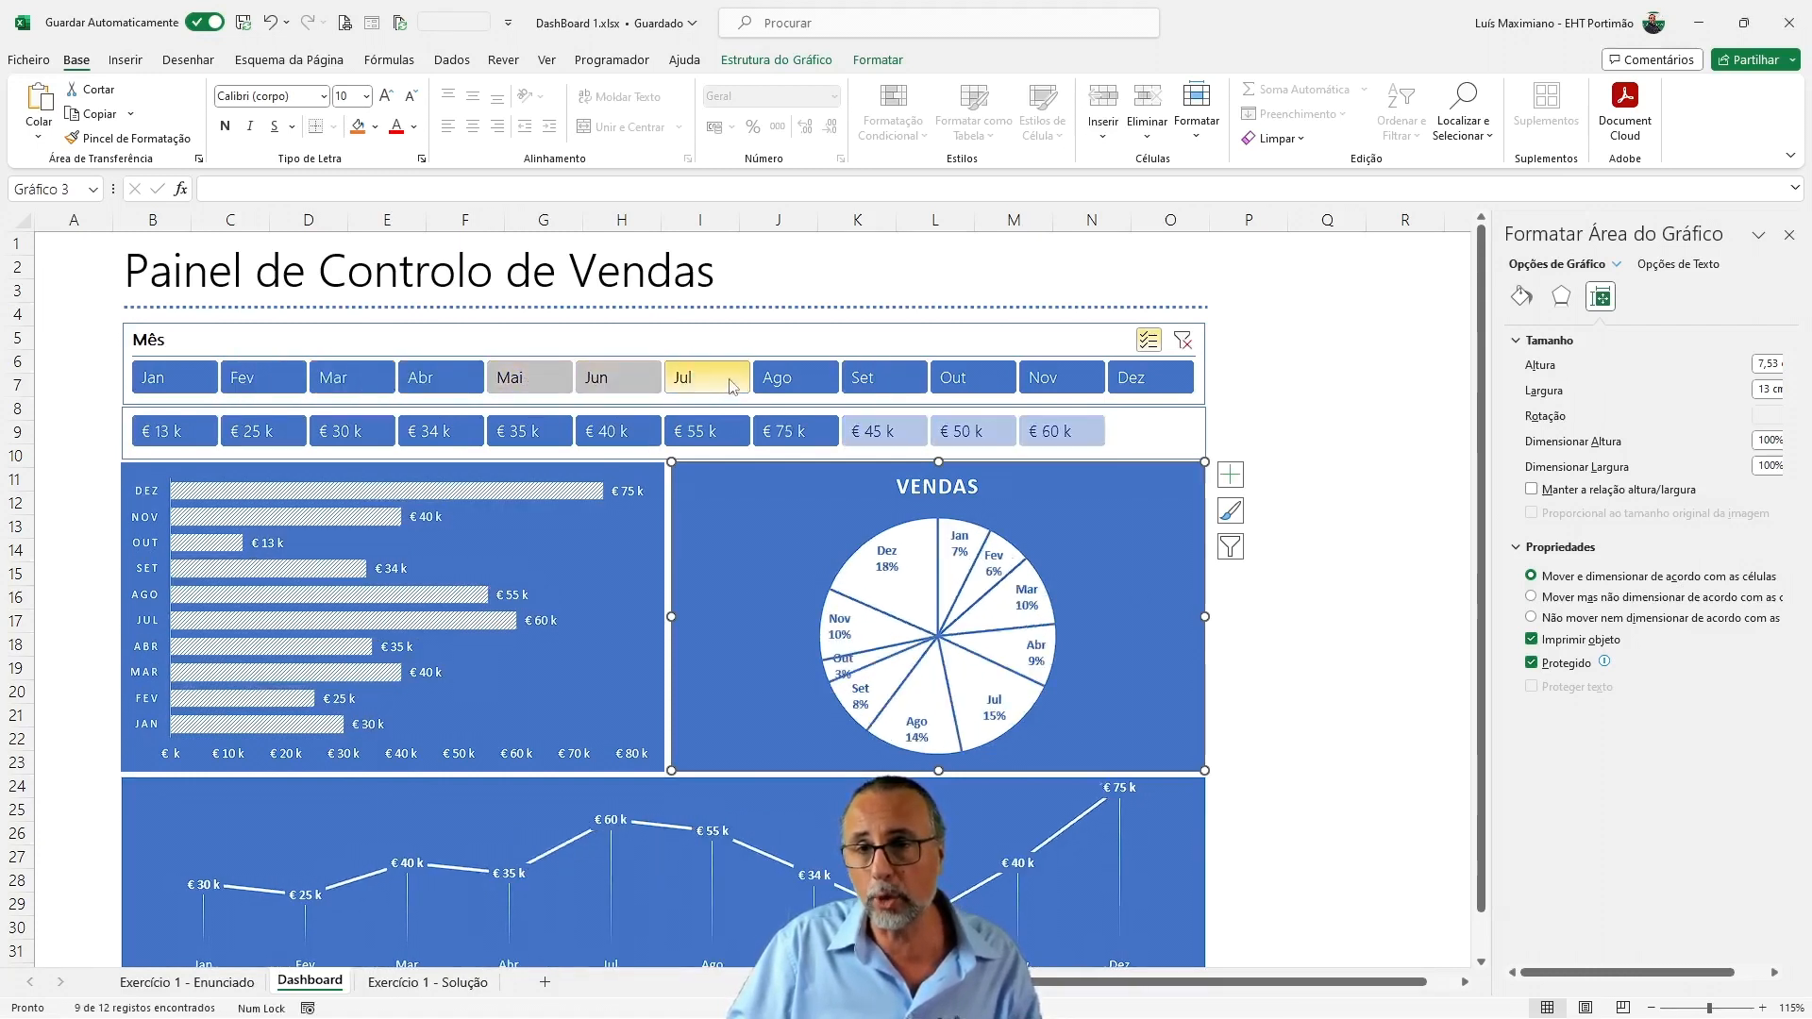
{"action": "left_click", "coordinate": [793, 382]}
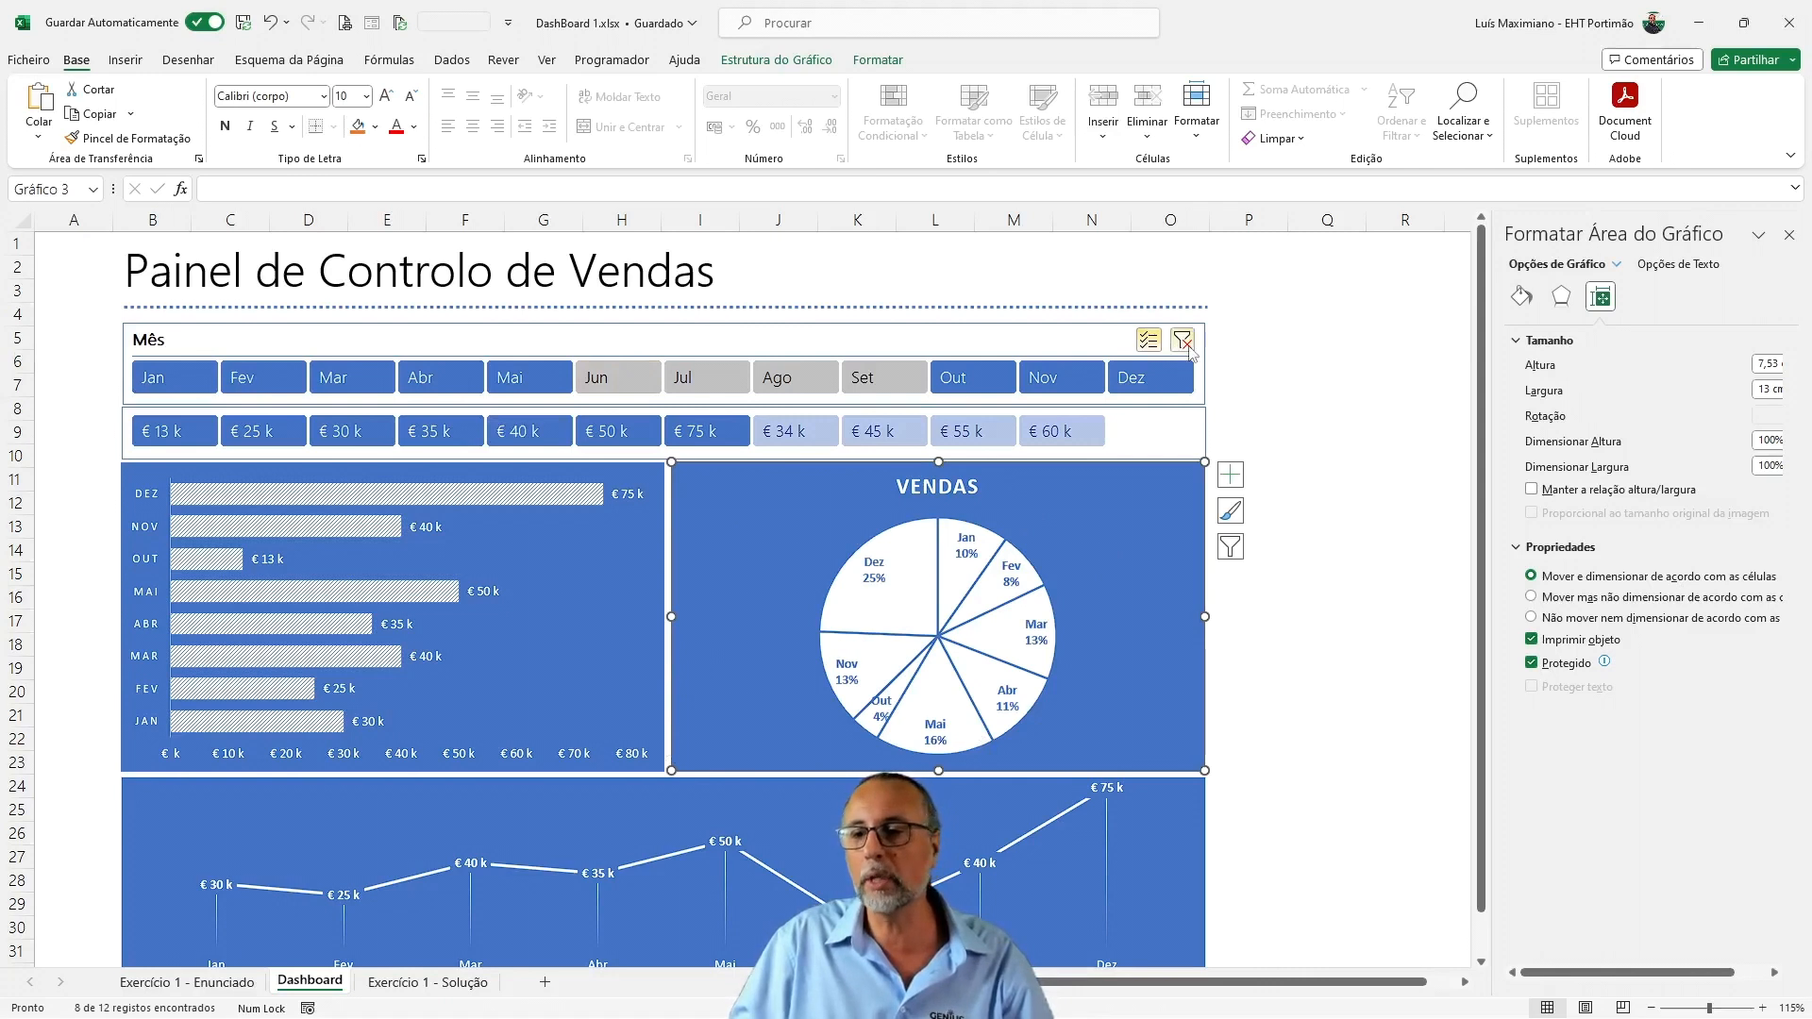
{"action": "left_click", "coordinate": [1182, 341]}
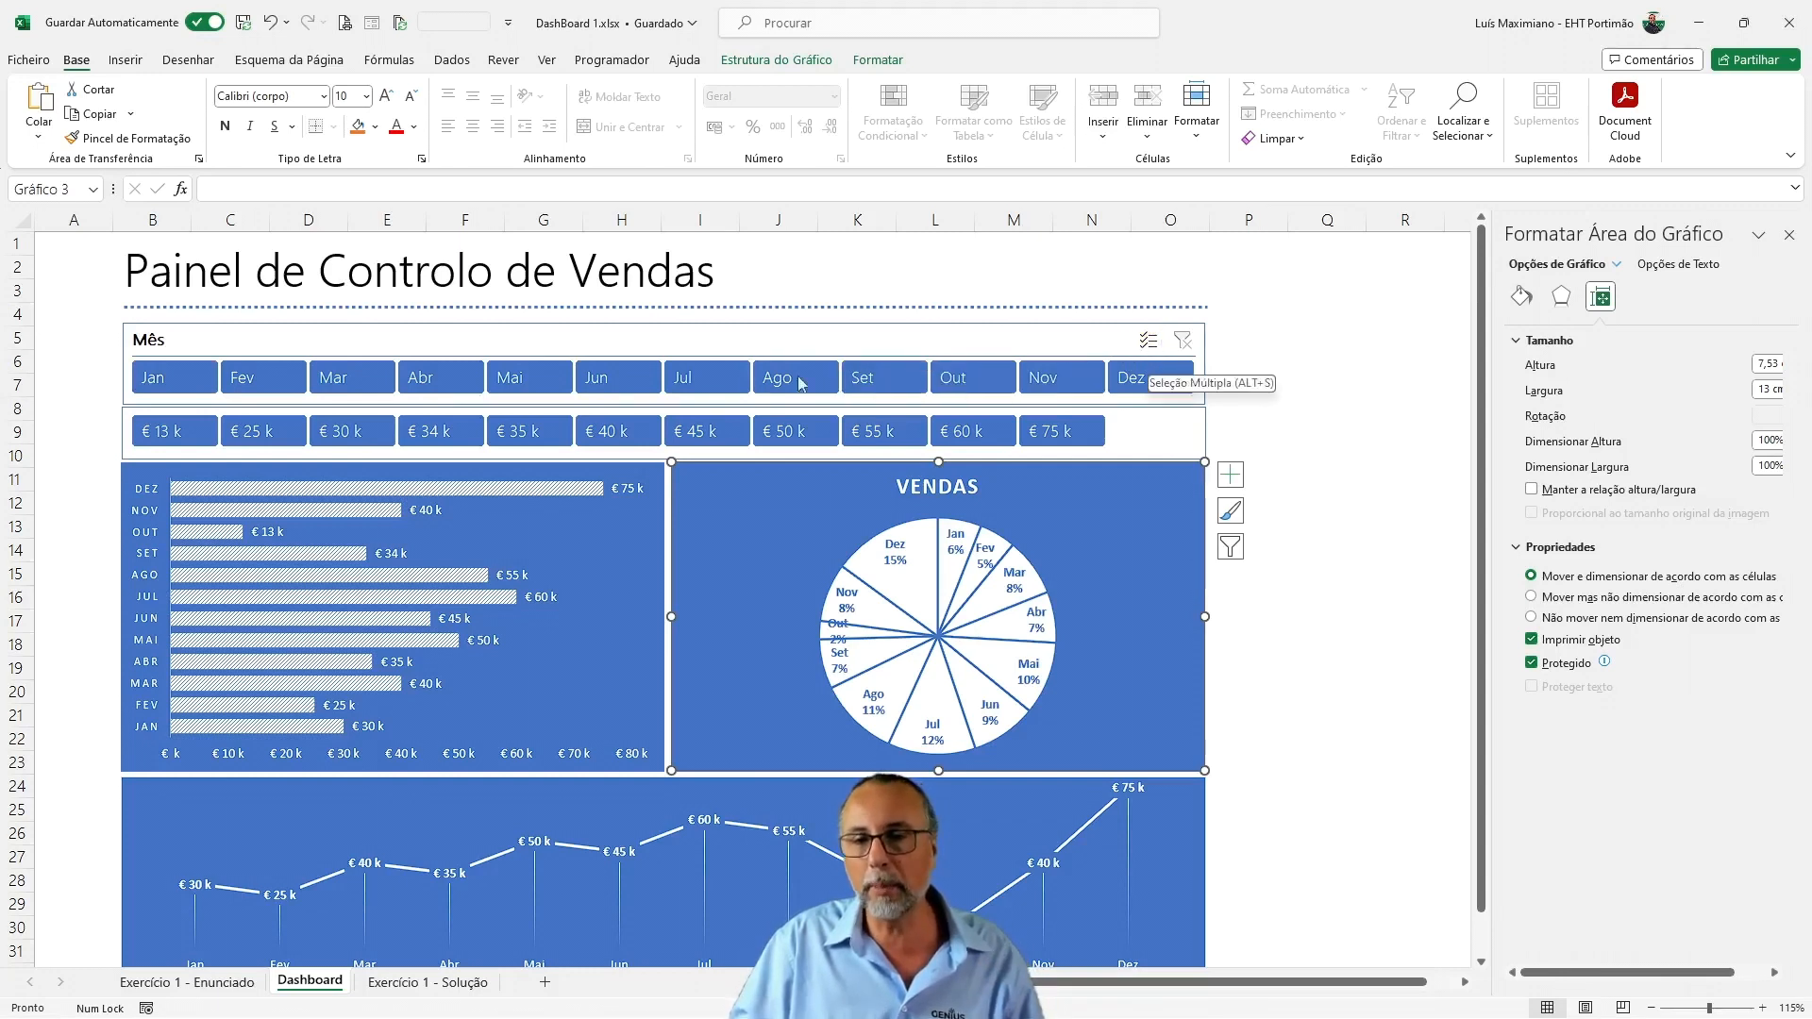
{"action": "left_click", "coordinate": [645, 381]}
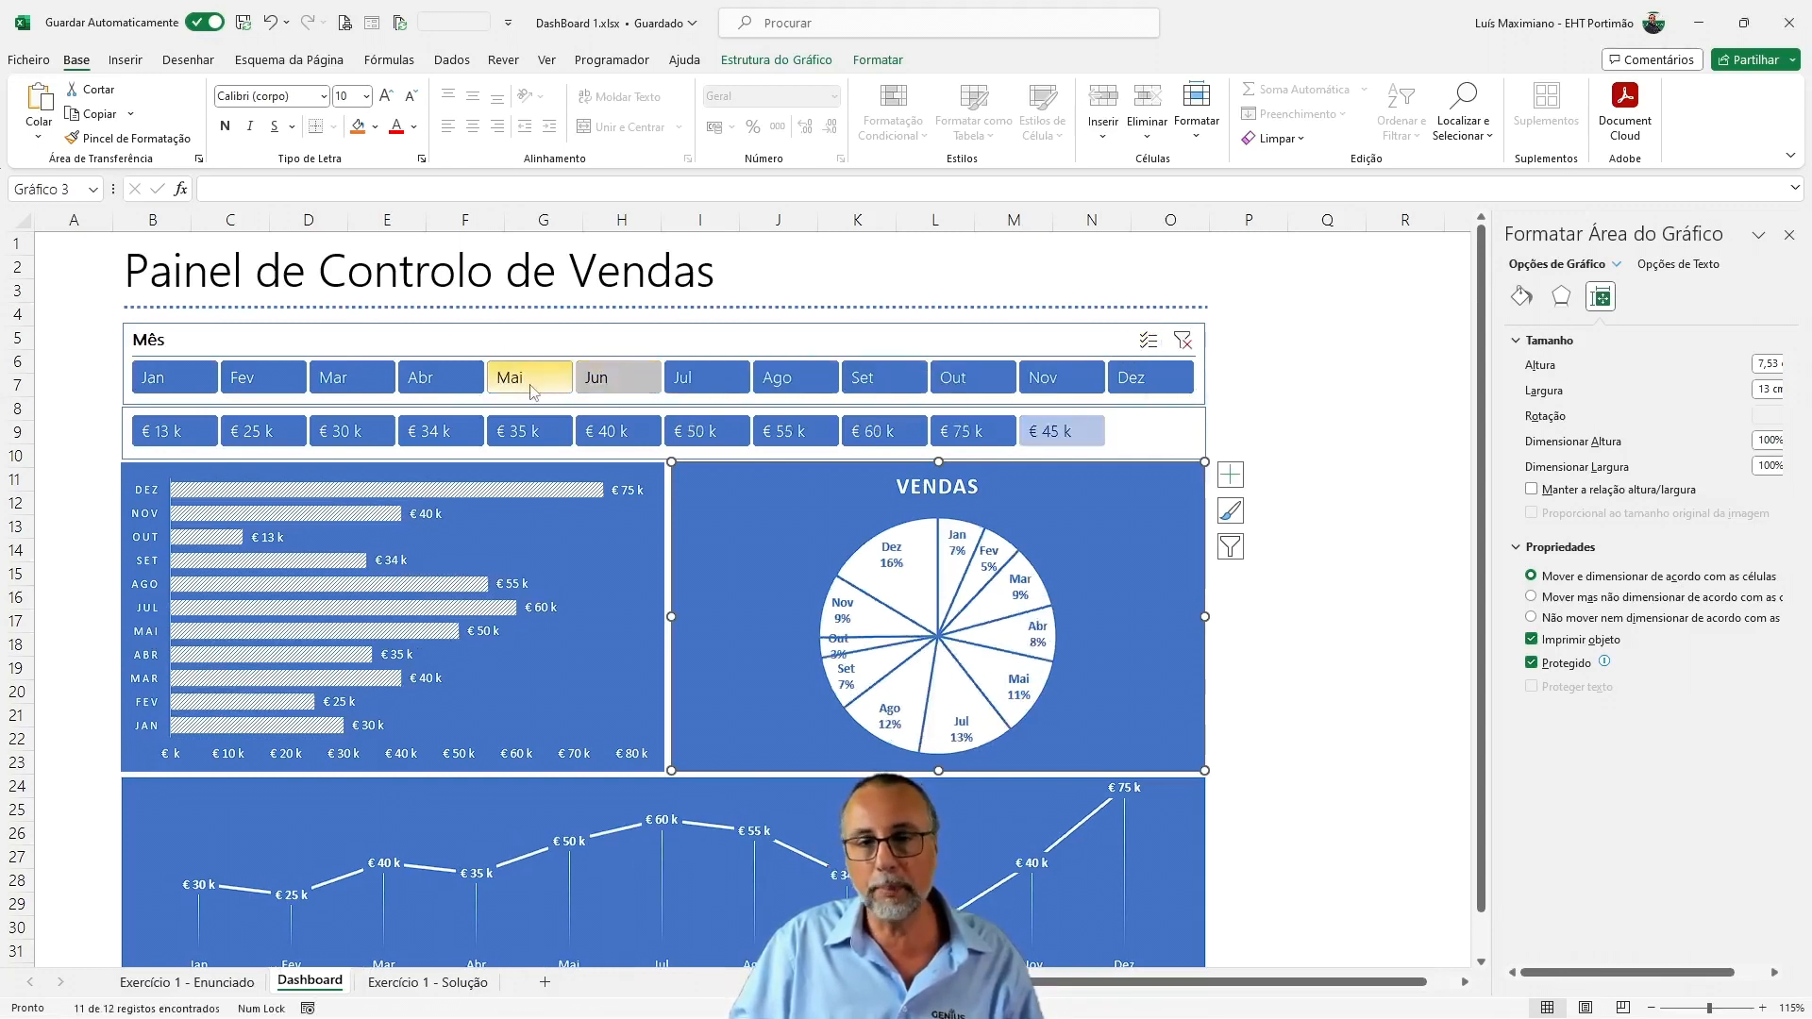
{"action": "left_click", "coordinate": [1184, 341]}
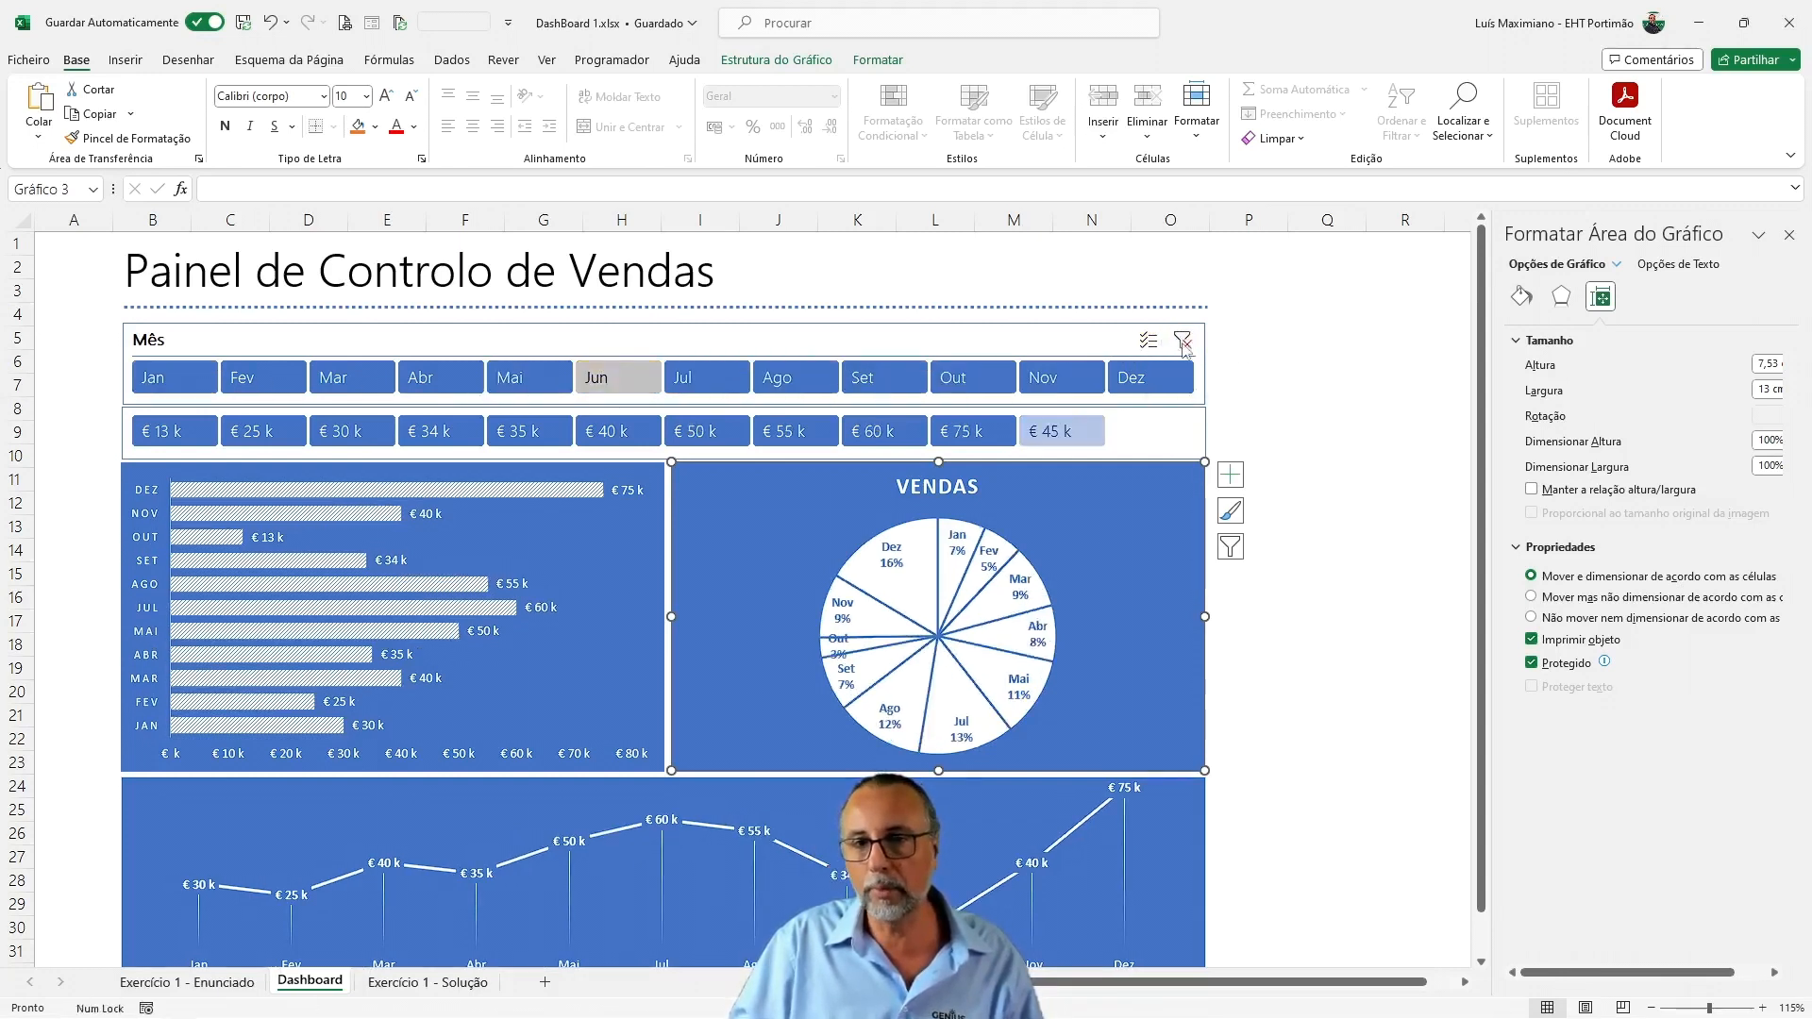
Exclude Jan to Mai and Out to Dez in the Mês slicer, keeping only Jun to Set
{"action": "left_click", "coordinate": [198, 380]}
{"action": "left_click", "coordinate": [265, 378]}
{"action": "left_click", "coordinate": [351, 378]}
{"action": "left_click", "coordinate": [440, 379]}
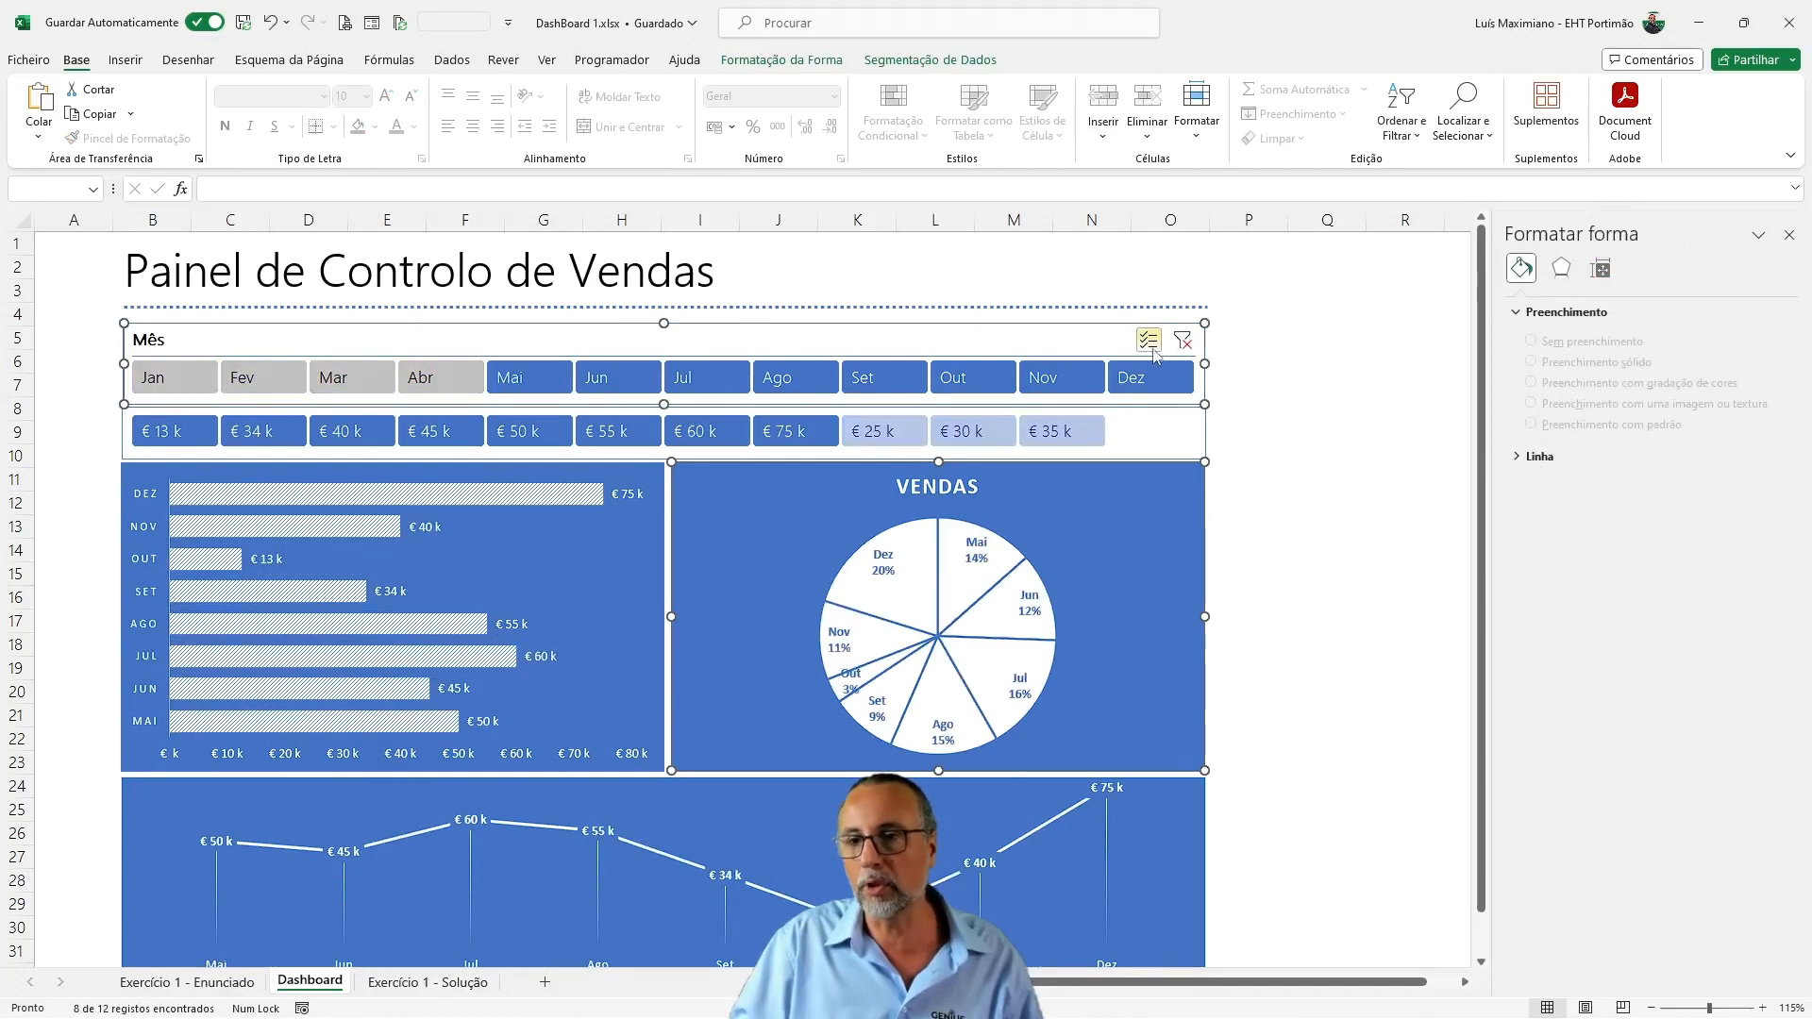
{"action": "left_click", "coordinate": [517, 382]}
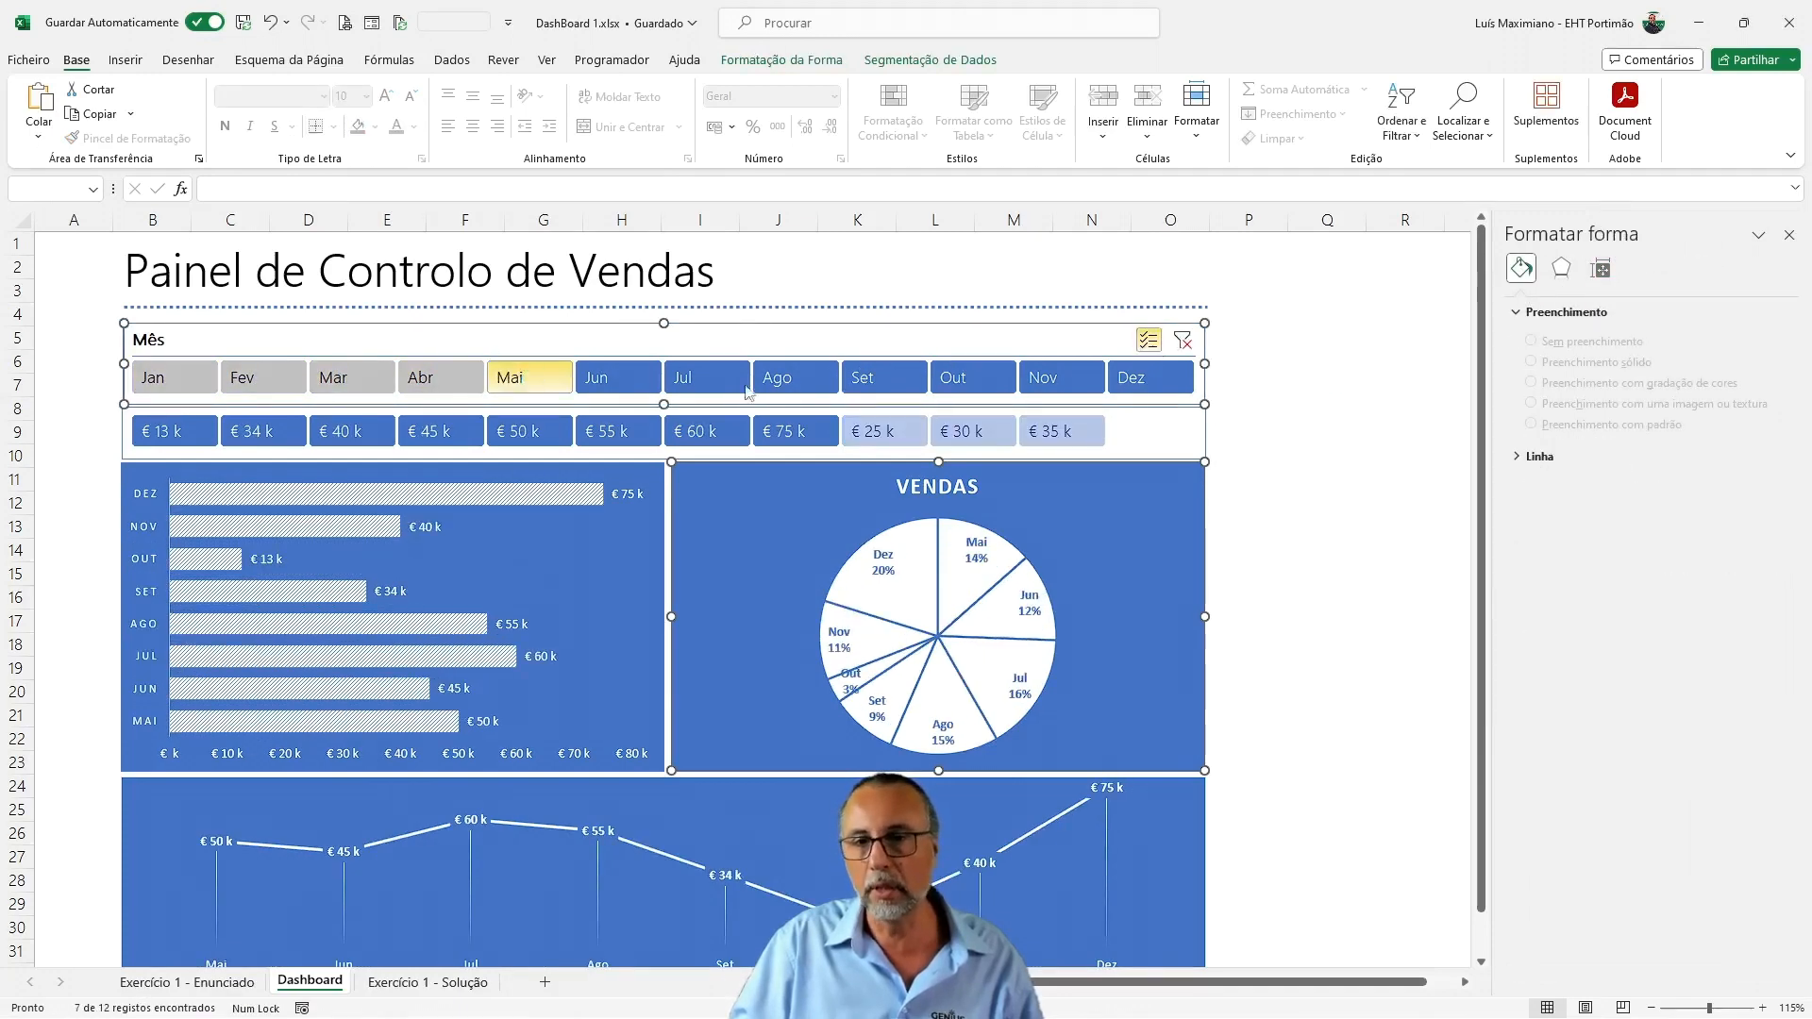
{"action": "left_click", "coordinate": [959, 386]}
{"action": "left_click", "coordinate": [1058, 389]}
{"action": "left_click", "coordinate": [1172, 393]}
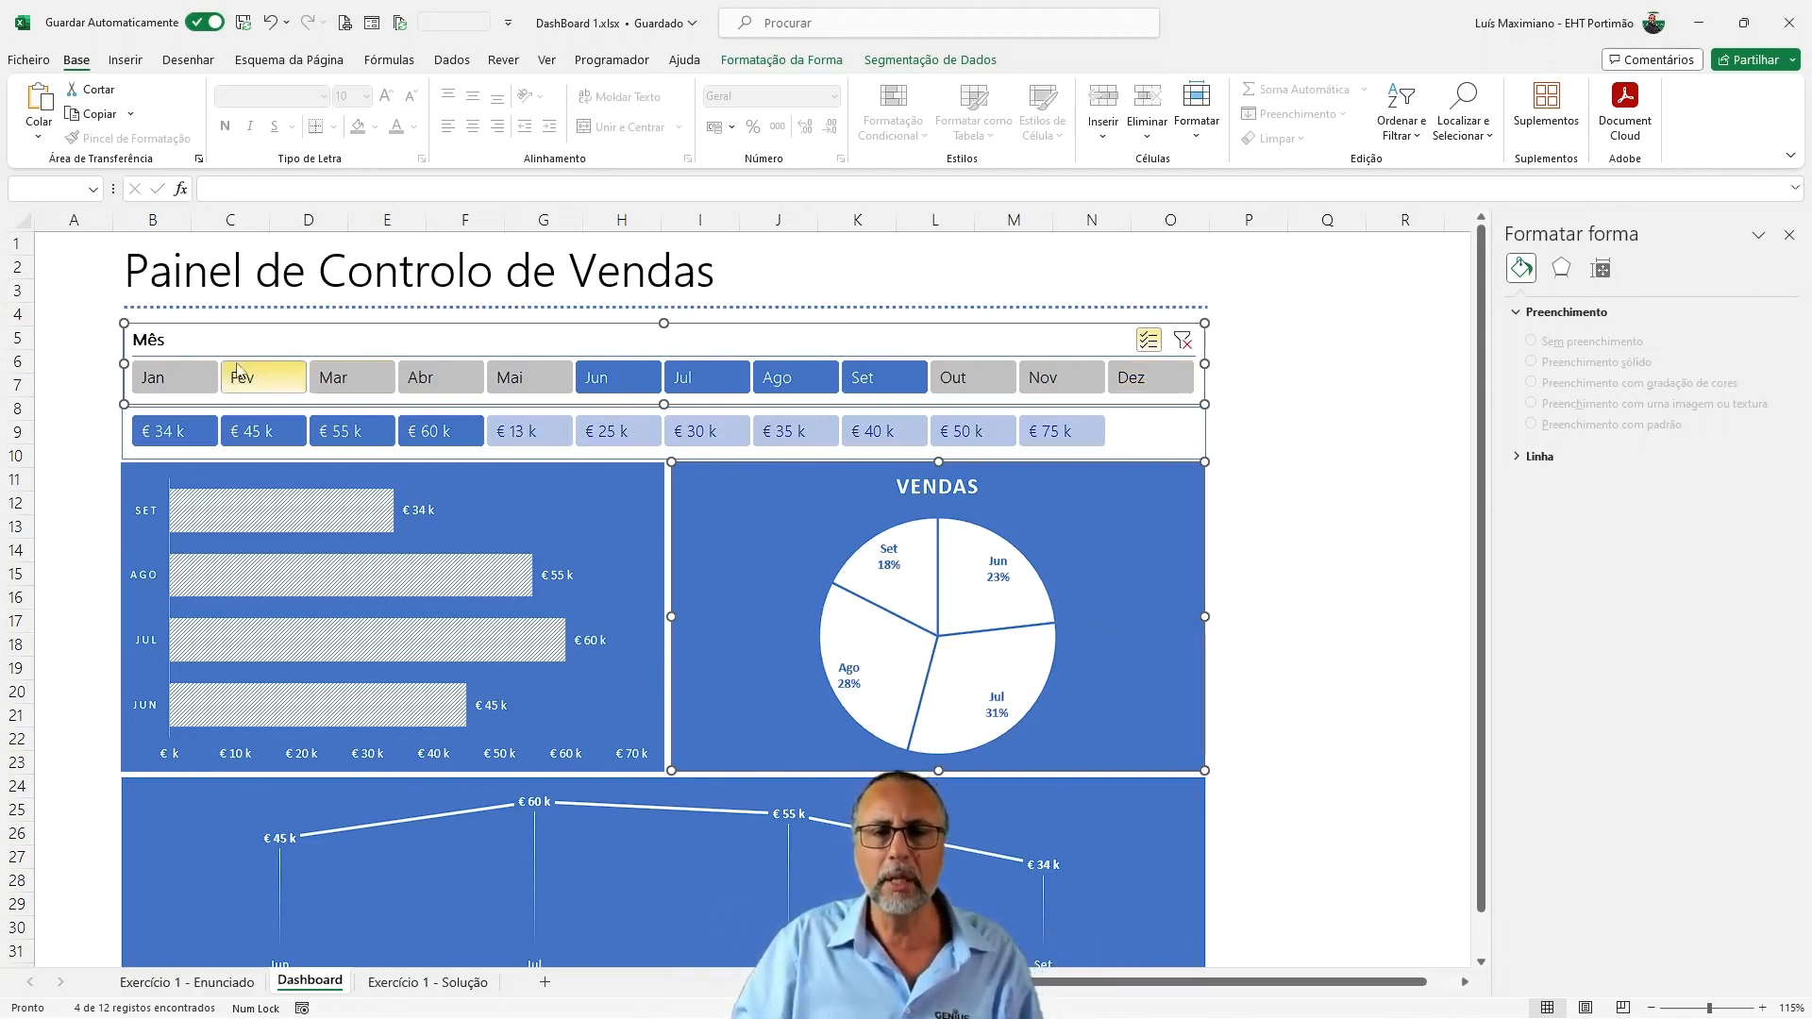
Narrow column A and move both slicers to line up with the title and the bar chart's left edge
{"action": "scroll", "coordinate": [243, 376], "scroll_direction": "down", "scroll_amount": 1, "text": "ctrl"}
{"action": "scroll", "coordinate": [304, 467], "scroll_direction": "up", "scroll_amount": 1, "text": "ctrl"}
{"action": "scroll", "coordinate": [304, 469], "scroll_direction": "down", "scroll_amount": 1, "text": "ctrl"}
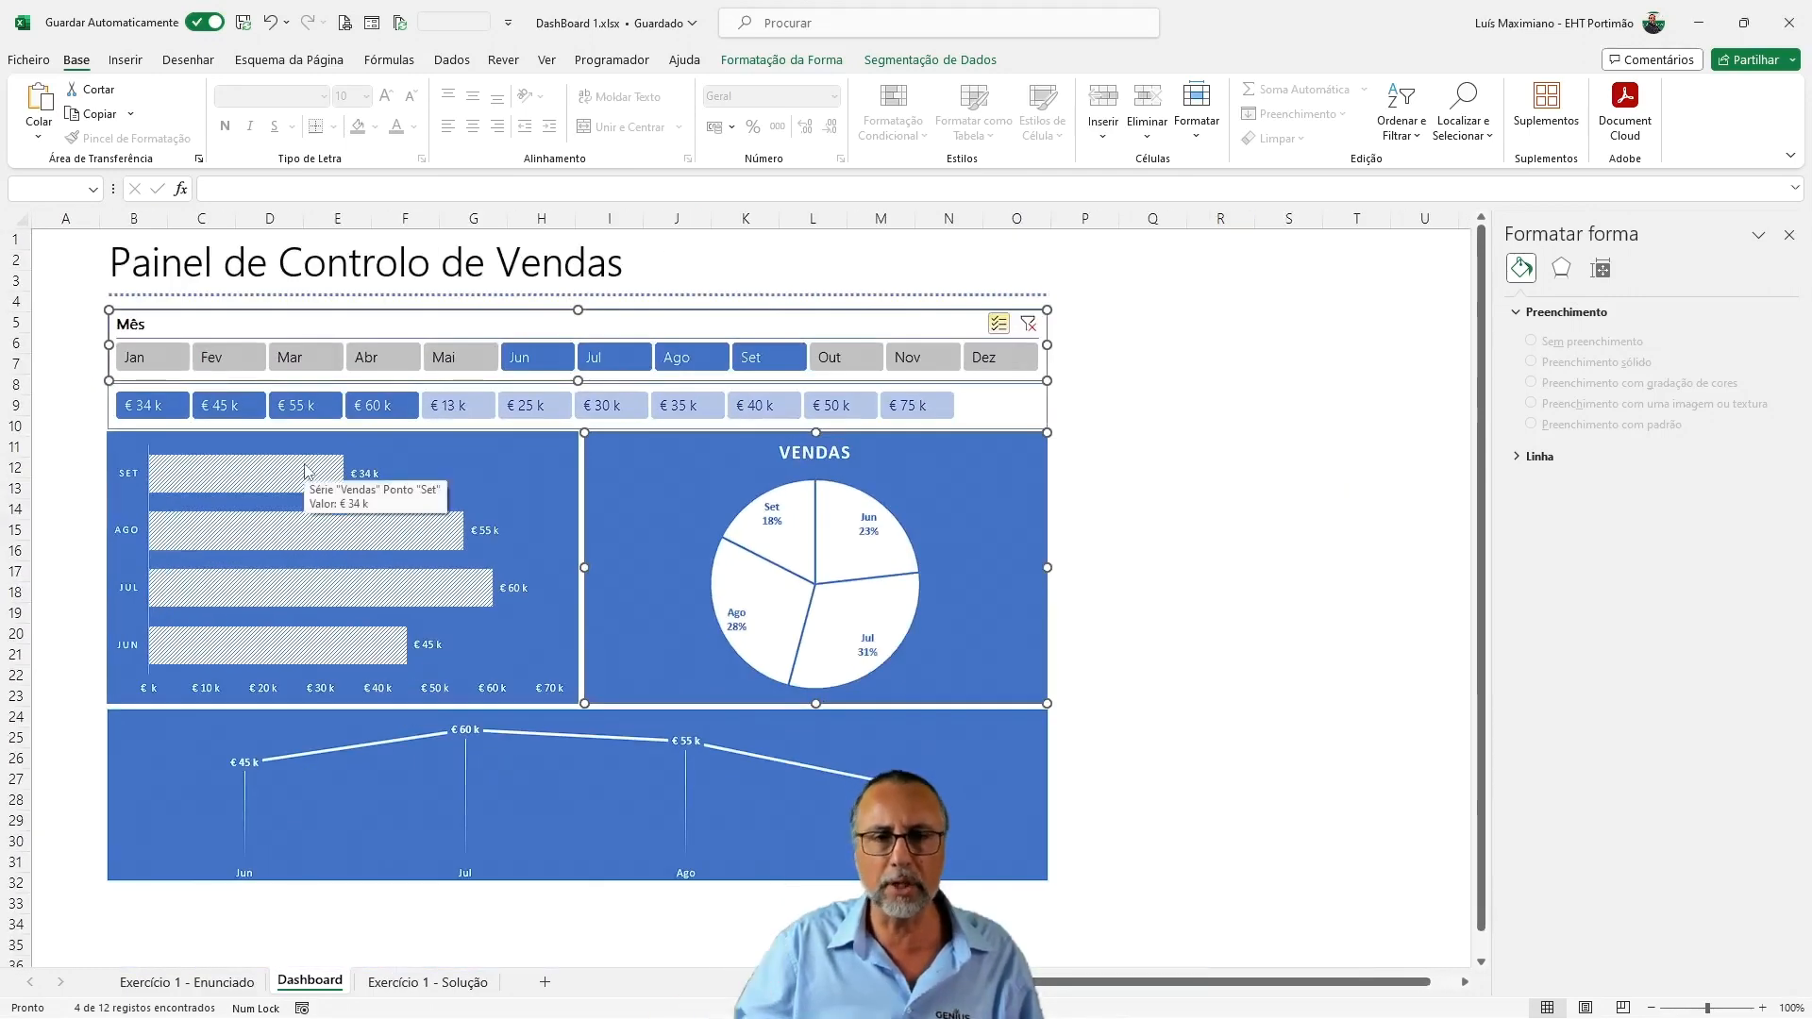
{"action": "left_click_drag", "start_coordinate": [95, 219], "coordinate": [46, 218]}
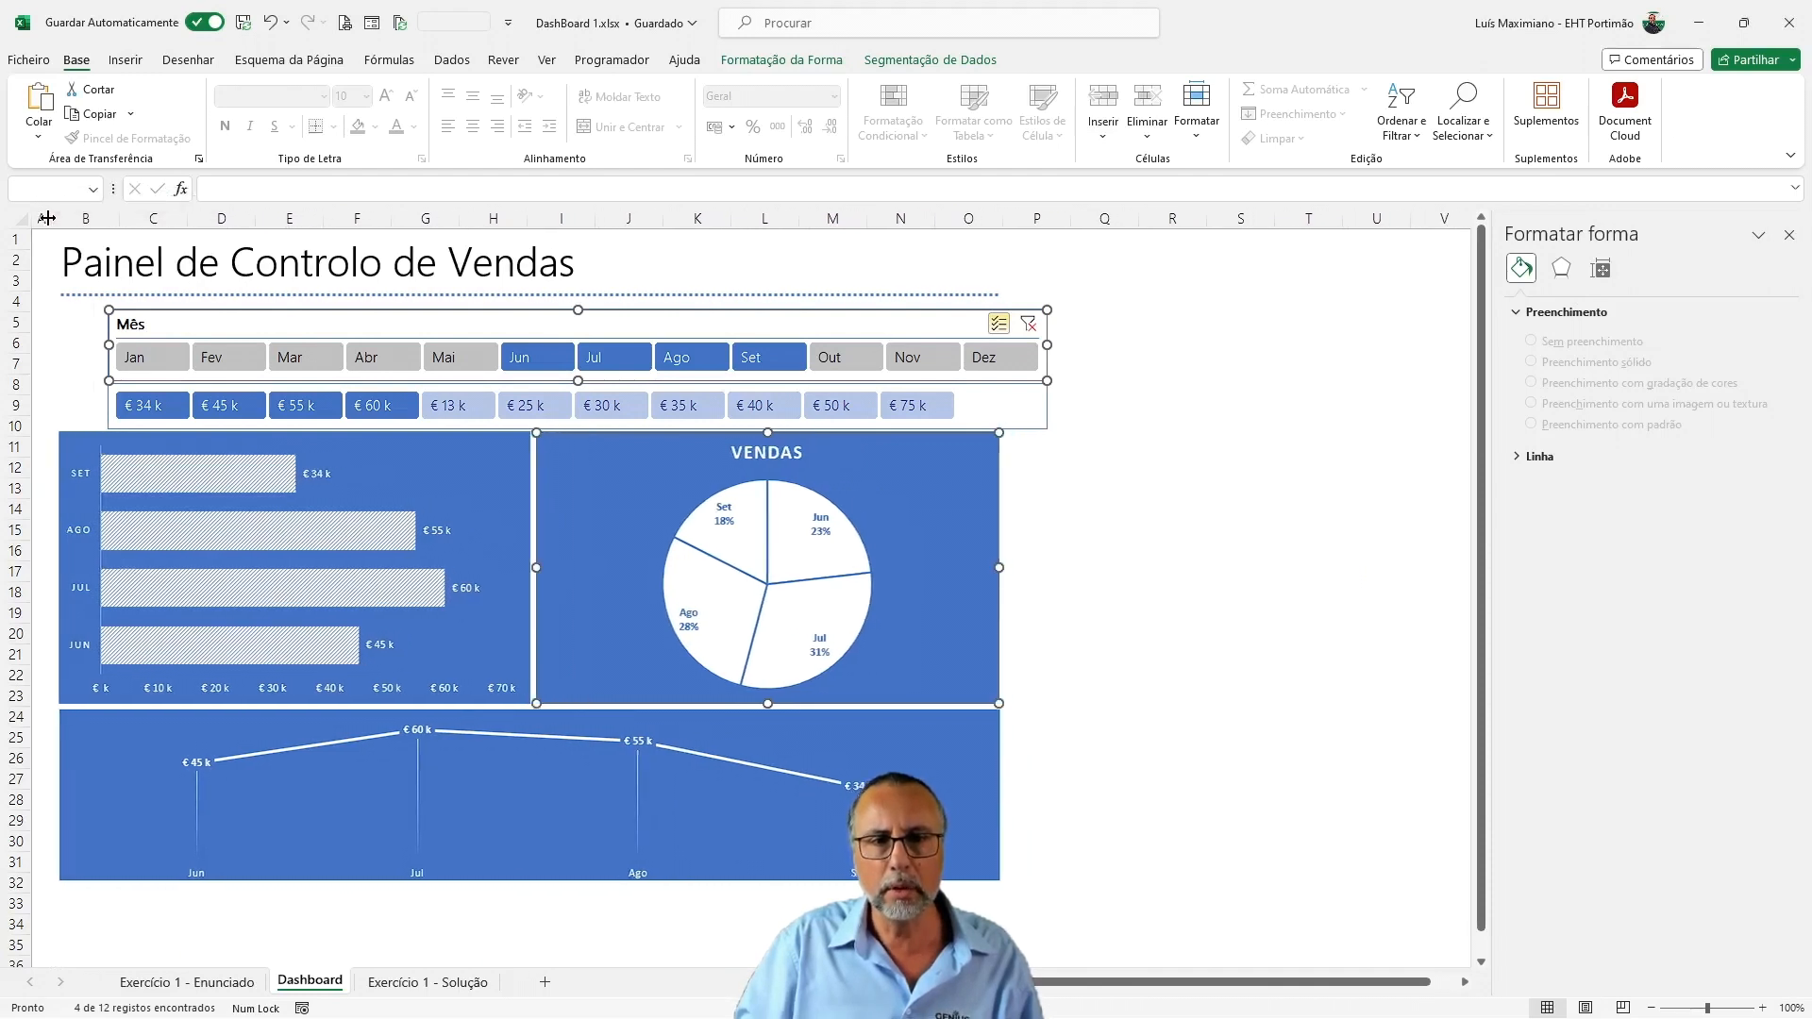
{"action": "left_click", "coordinate": [113, 387], "text": "ctrl"}
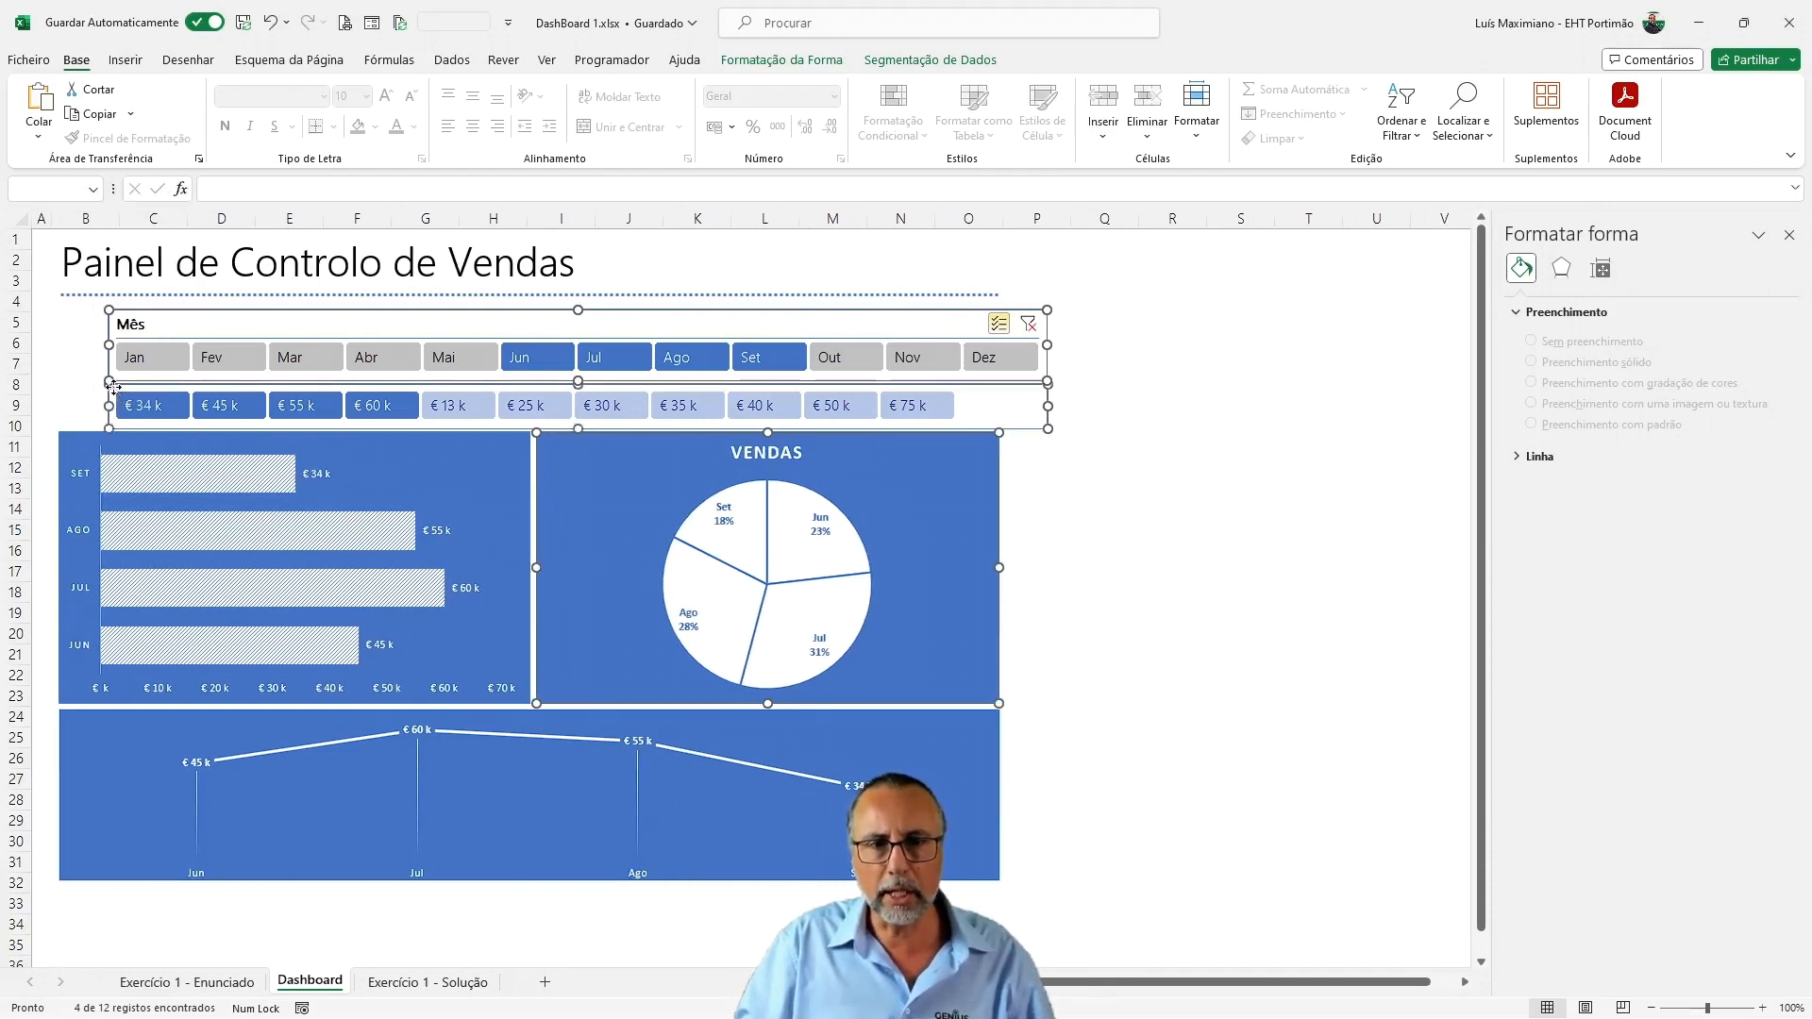
{"action": "left_click_drag", "start_coordinate": [117, 388], "coordinate": [74, 382]}
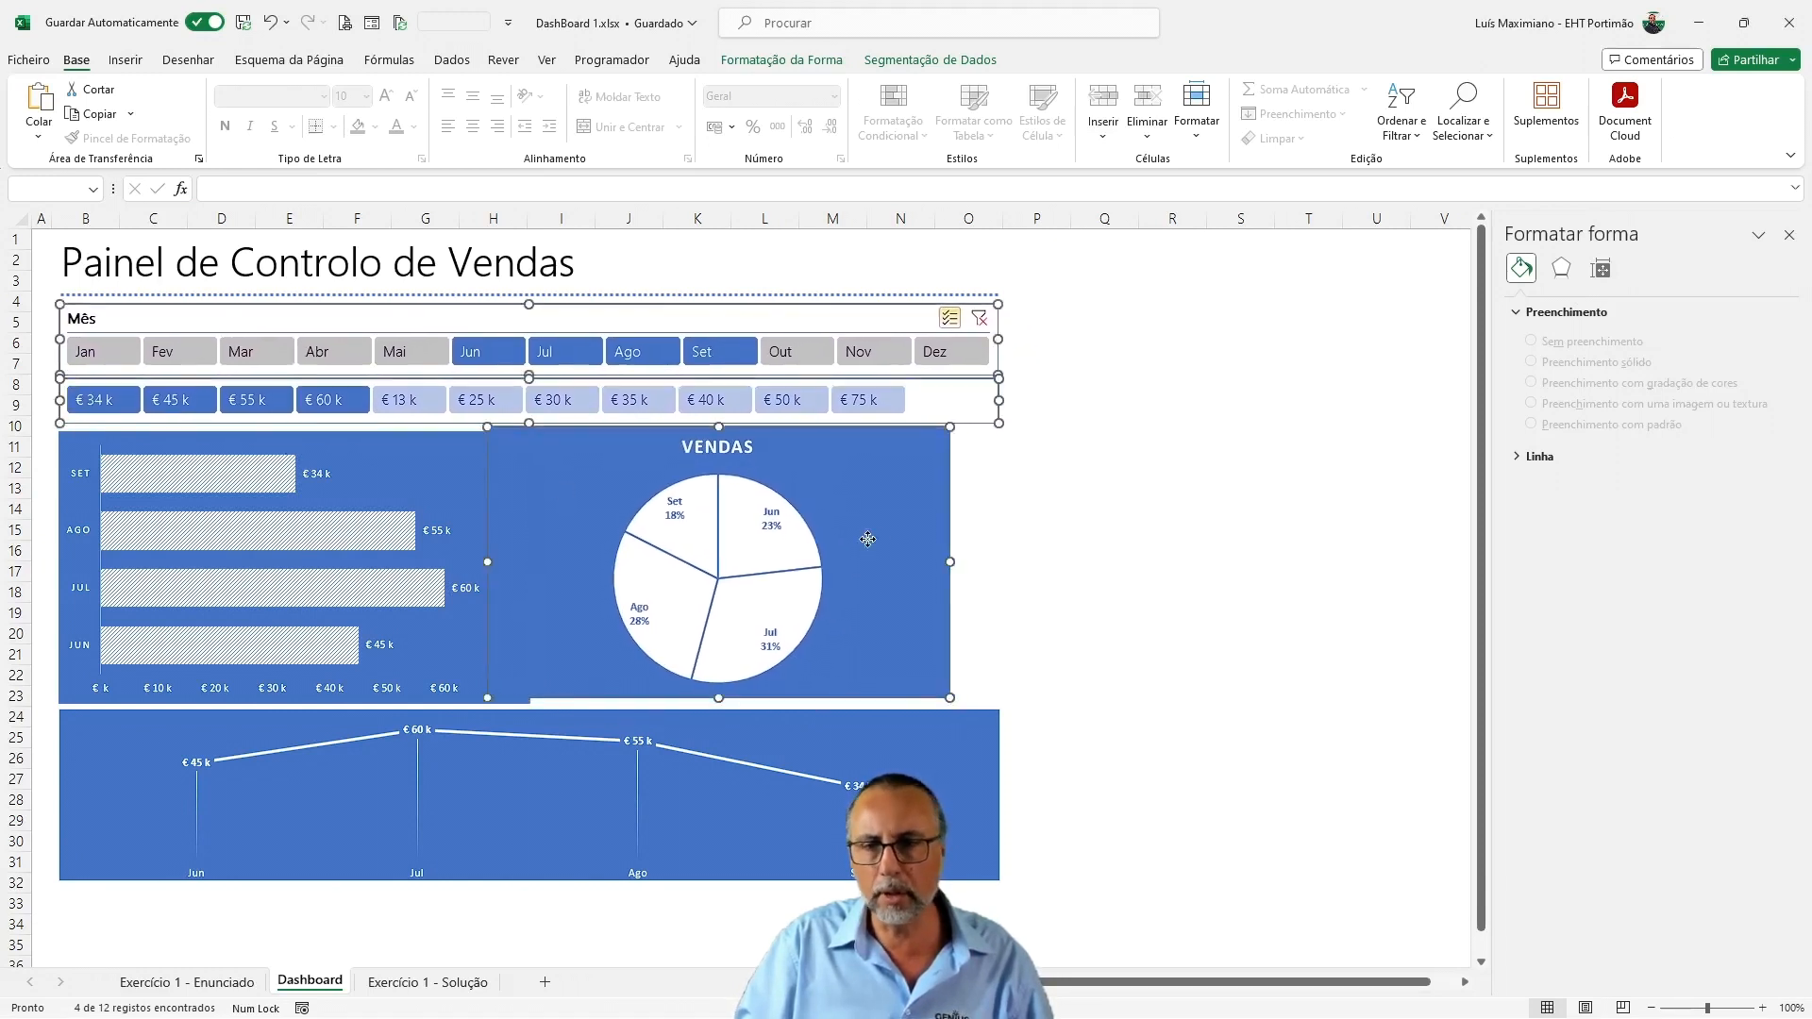
Move the pie chart back beside the bar chart, flush with the slicers' right edge
{"action": "left_click", "coordinate": [1093, 547]}
{"action": "left_click_drag", "start_coordinate": [922, 507], "coordinate": [967, 508]}
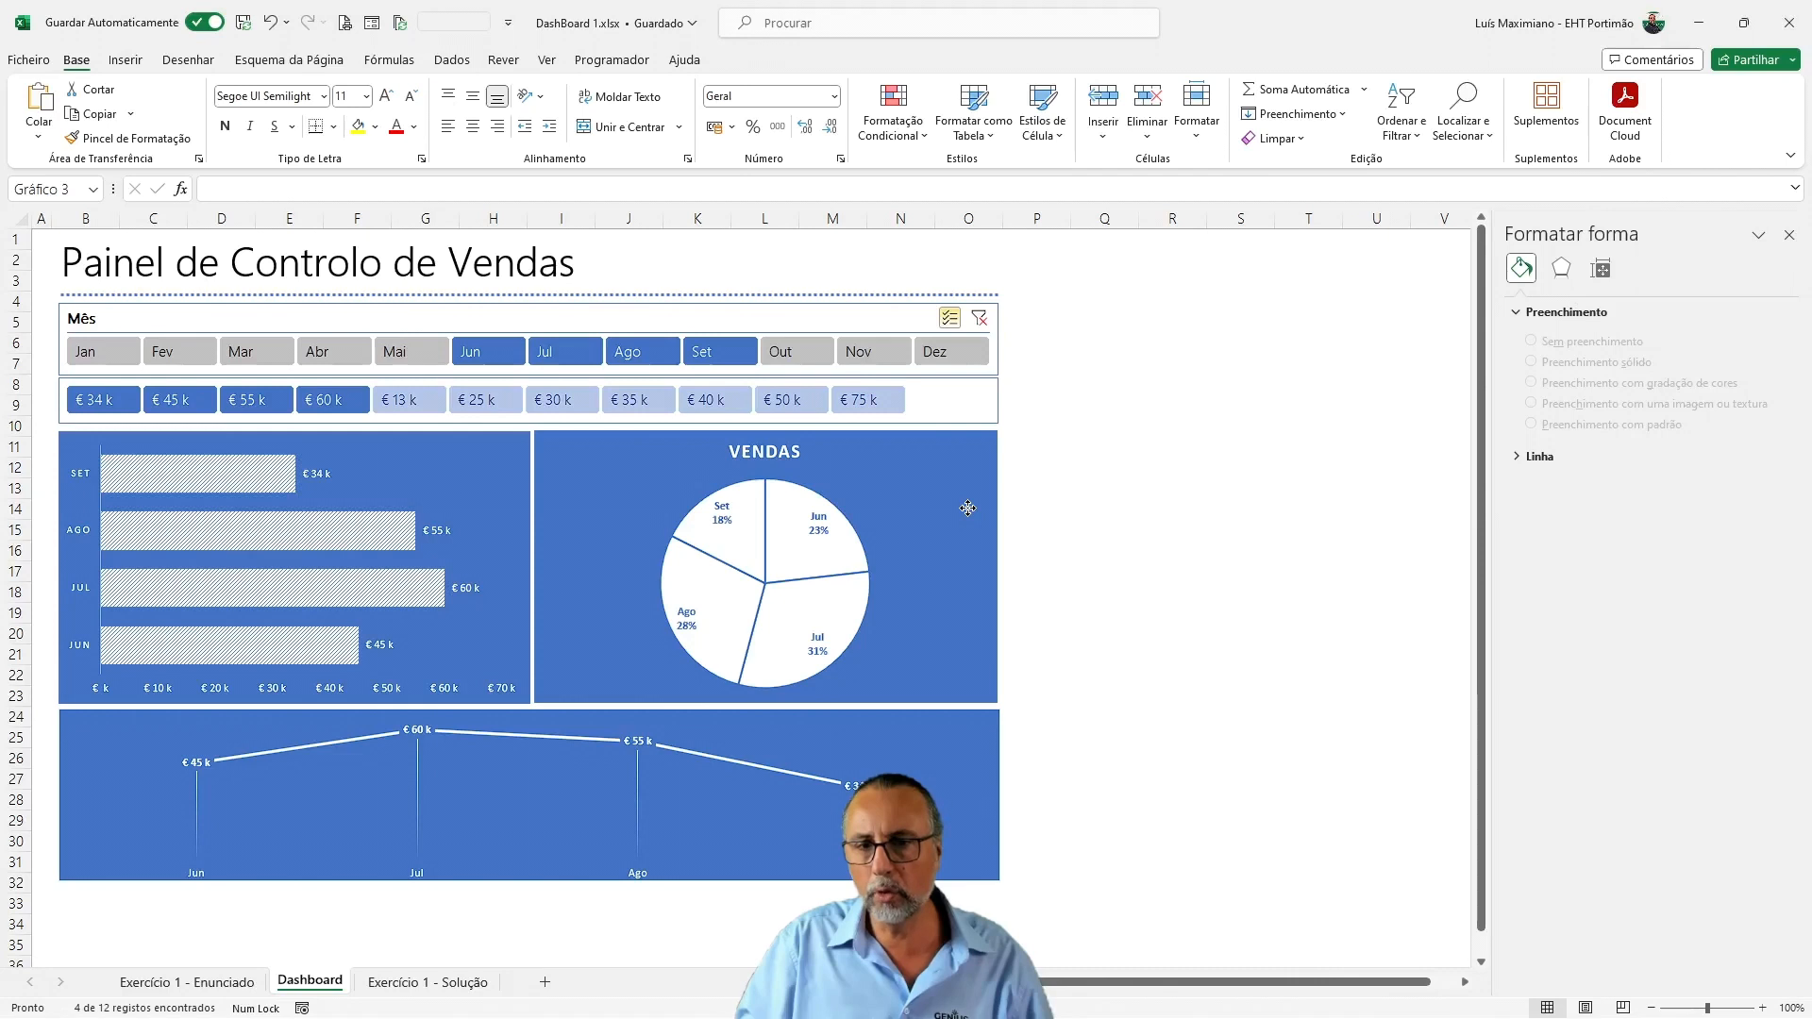
{"action": "left_click_drag", "start_coordinate": [968, 507], "coordinate": [968, 510]}
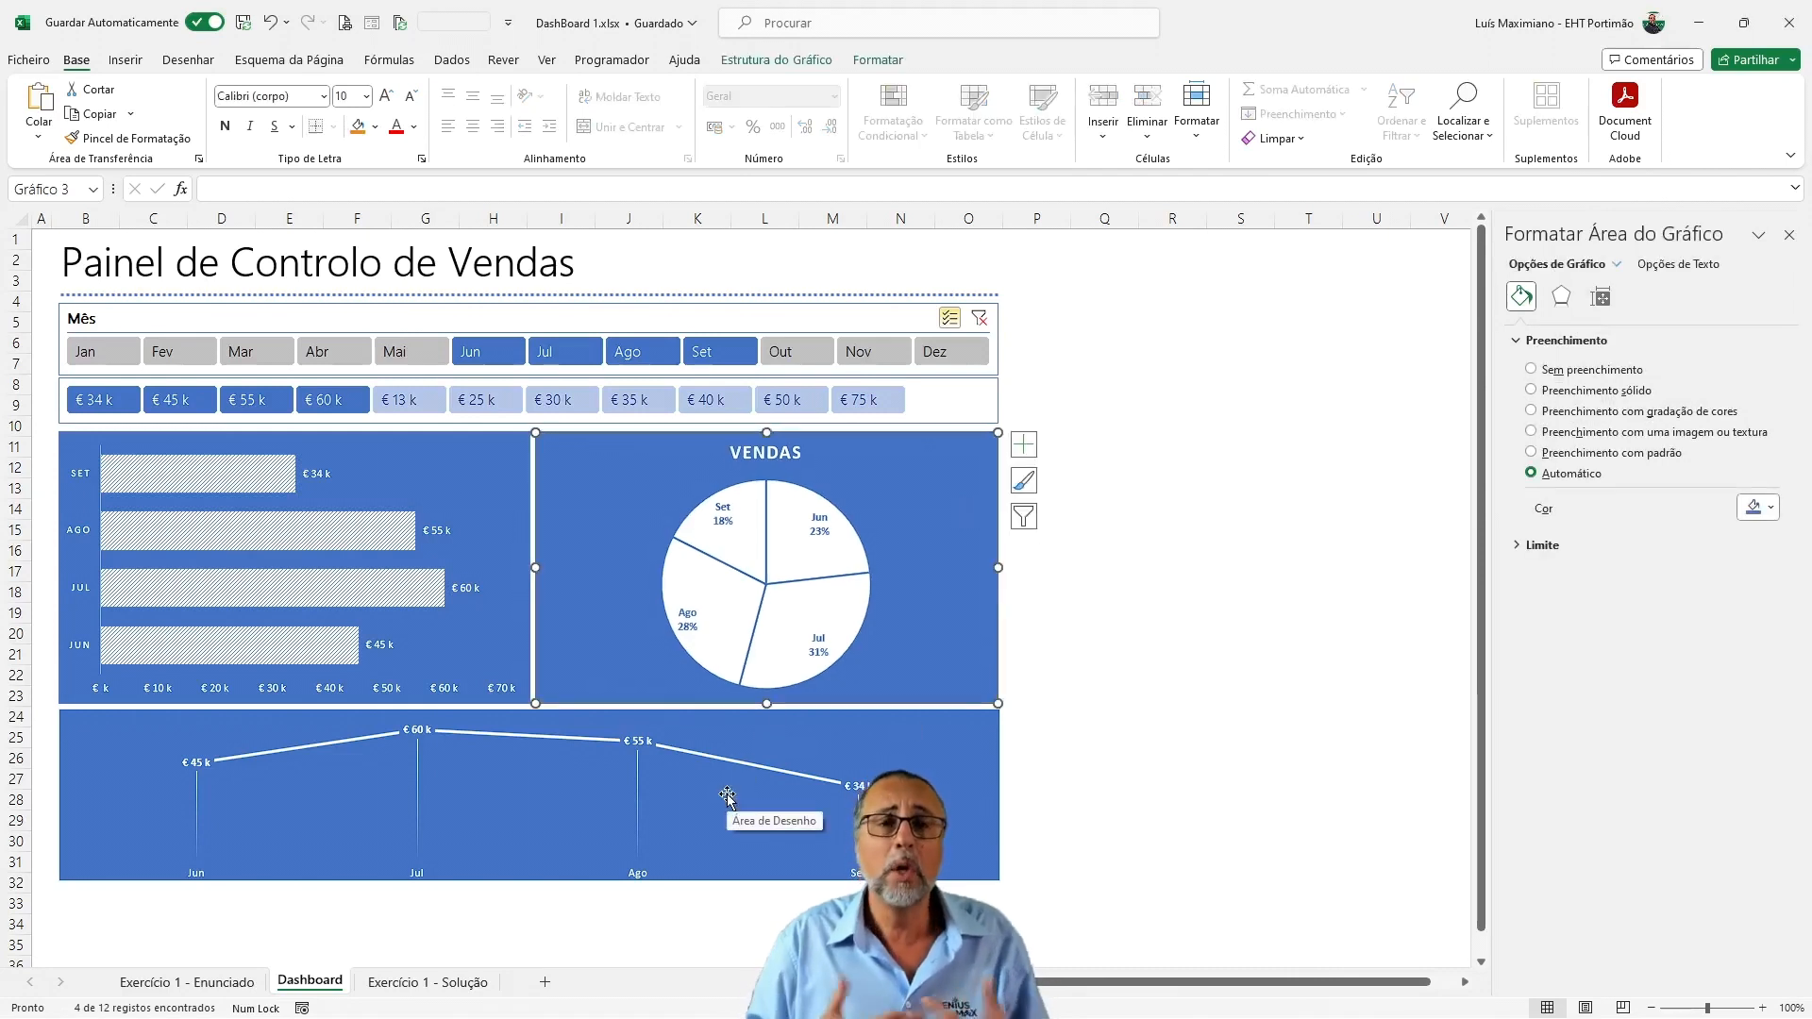
Increase the line chart's height slightly and shorten its plot area from below so the month labels fit inside the chart
{"action": "left_click", "coordinate": [201, 879]}
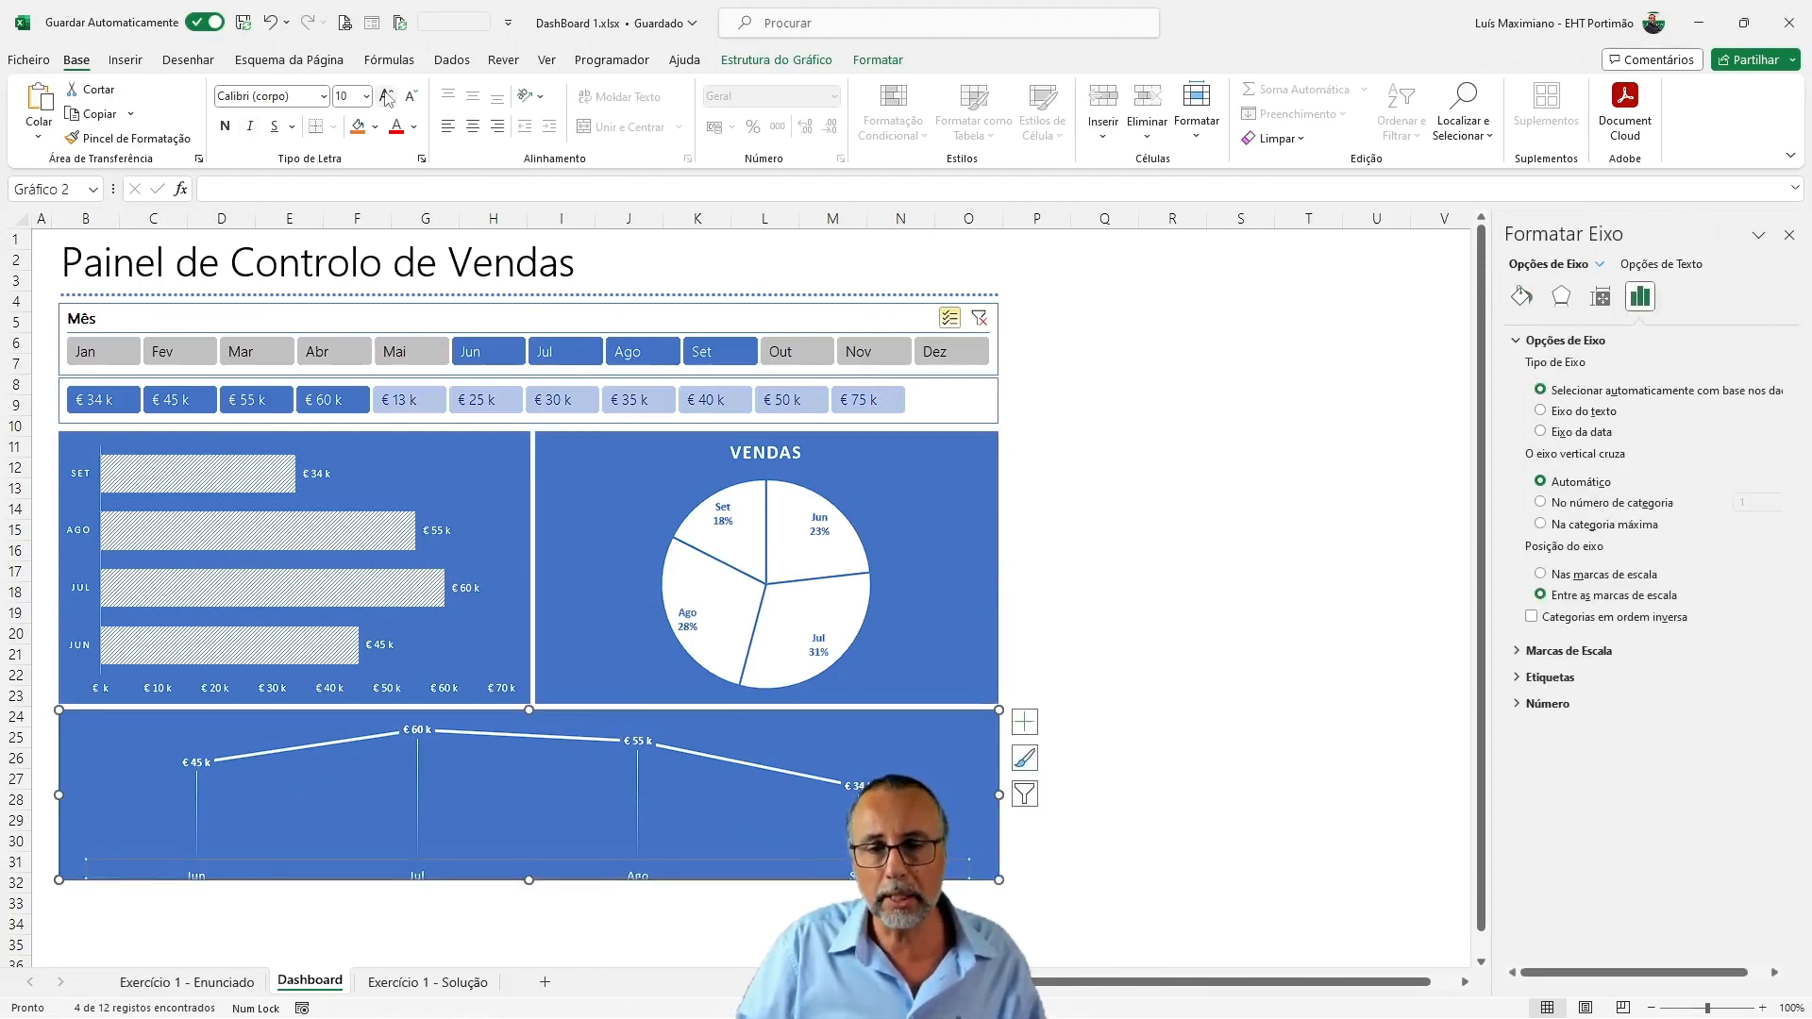
{"action": "left_click_drag", "start_coordinate": [530, 878], "coordinate": [528, 853]}
{"action": "left_click", "coordinate": [533, 868]}
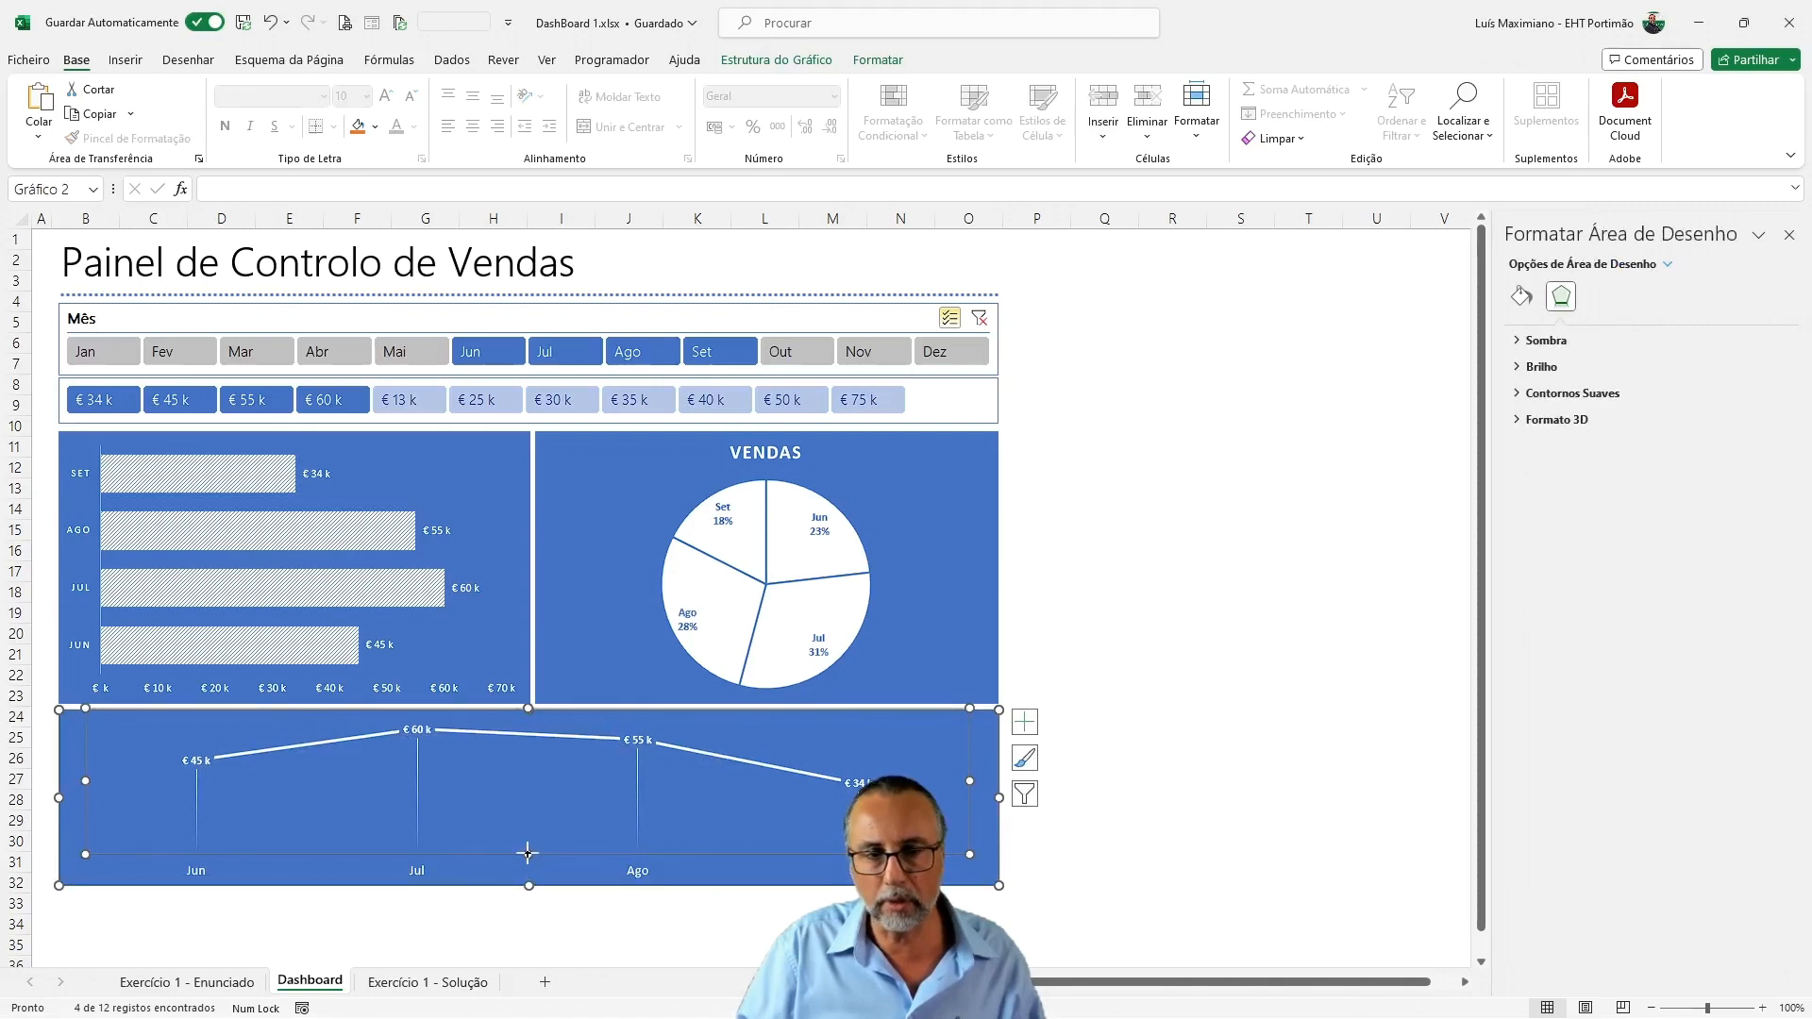
{"action": "left_click", "coordinate": [1239, 694]}
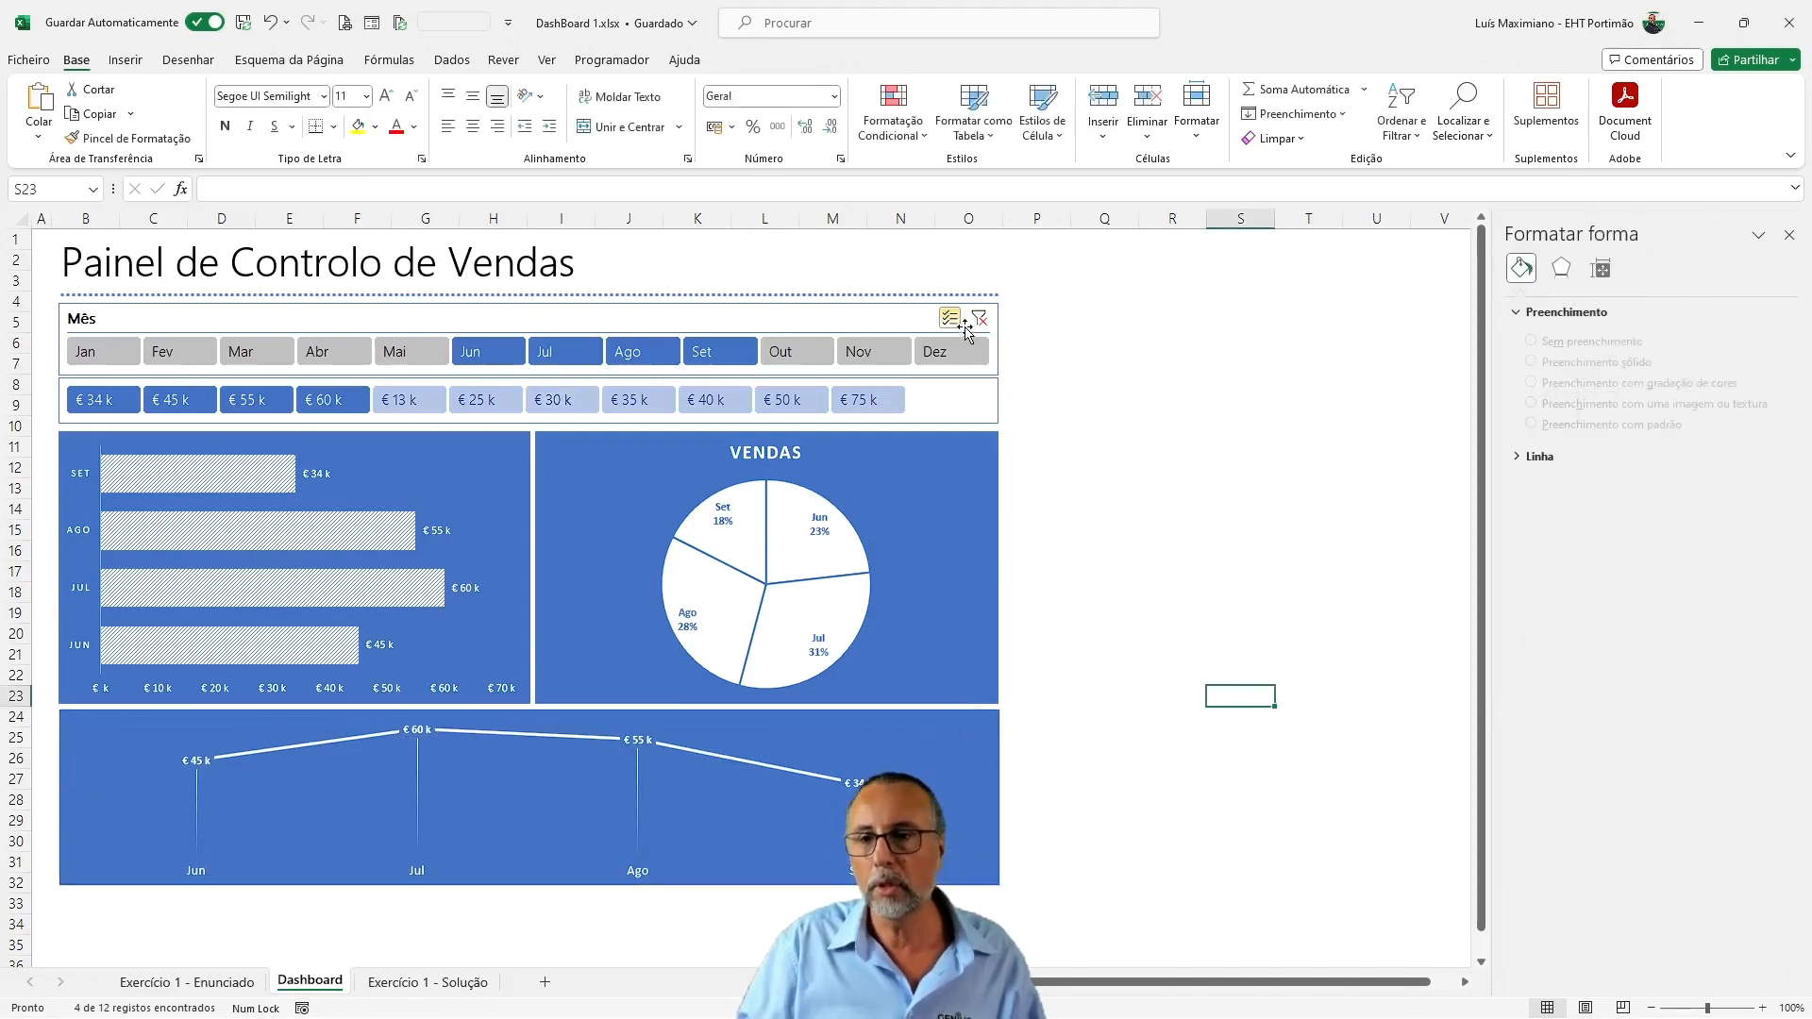
Clear the Mês slicer's filter and exclude Mar, Abr, Jun, Jul, Ago and Out
{"action": "left_click", "coordinate": [979, 319]}
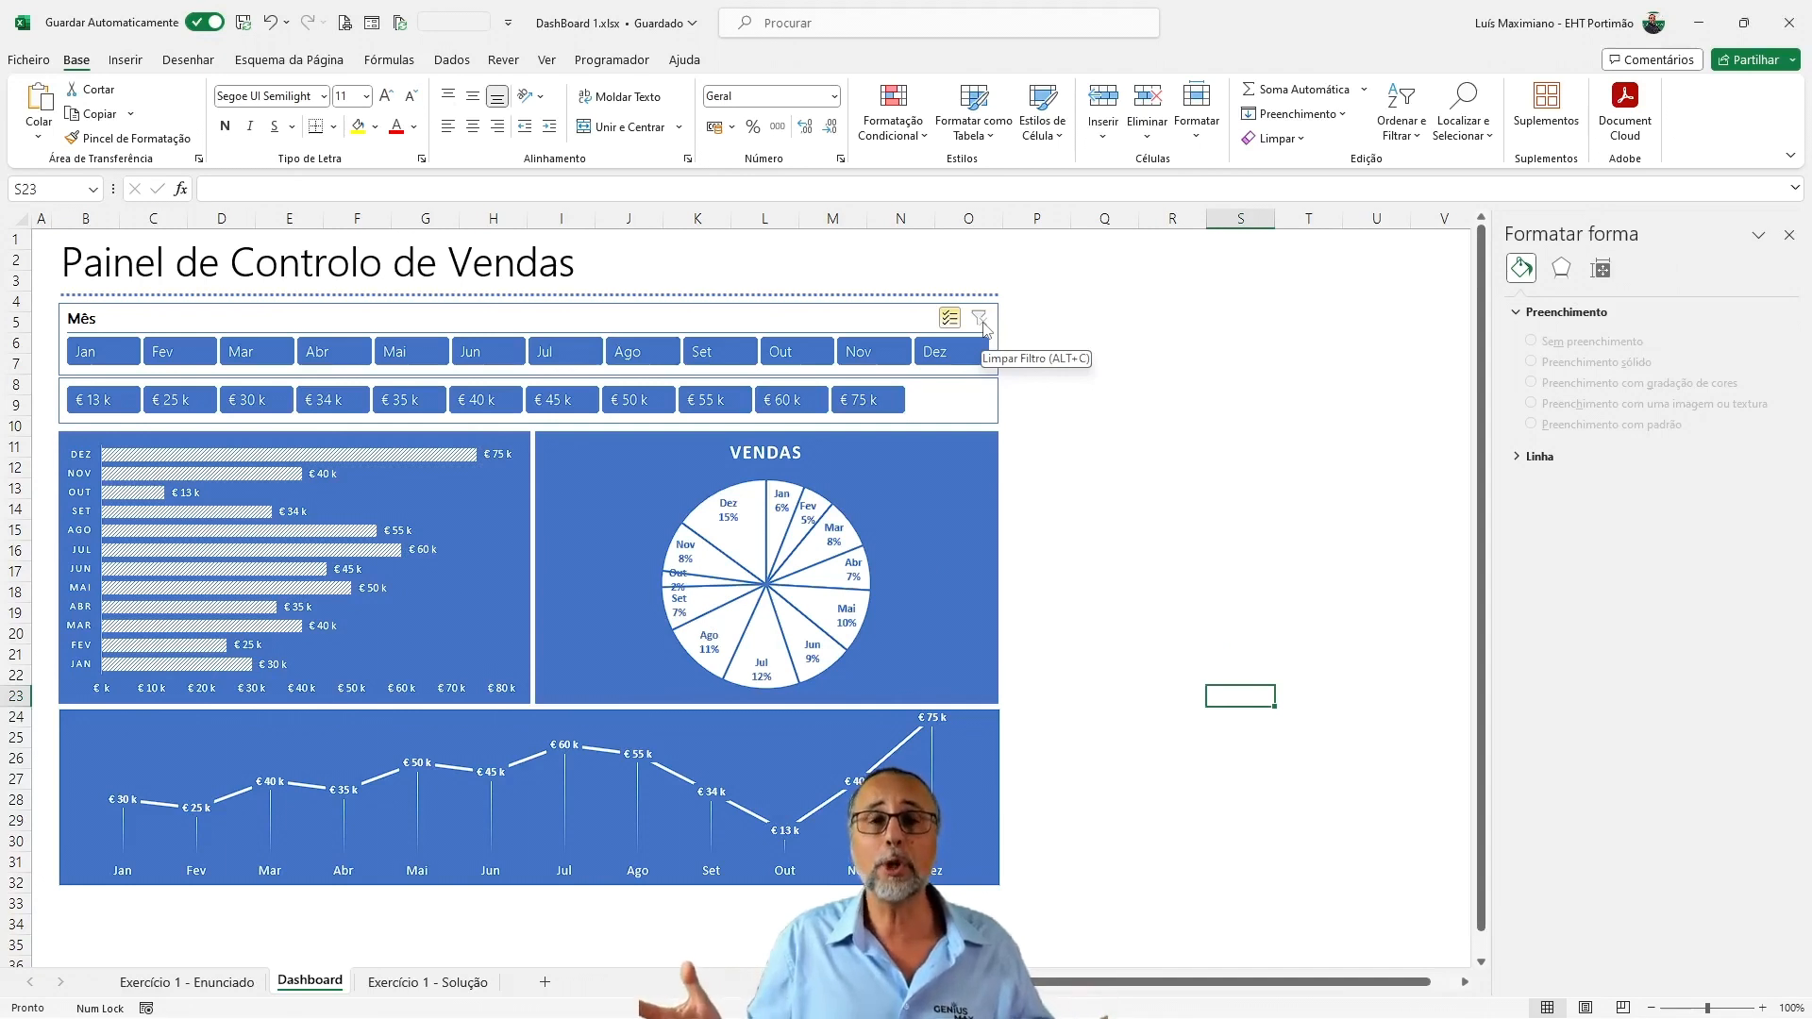
{"action": "left_click", "coordinate": [250, 351]}
{"action": "left_click", "coordinate": [330, 352]}
{"action": "left_click", "coordinate": [486, 351]}
{"action": "left_click", "coordinate": [562, 351]}
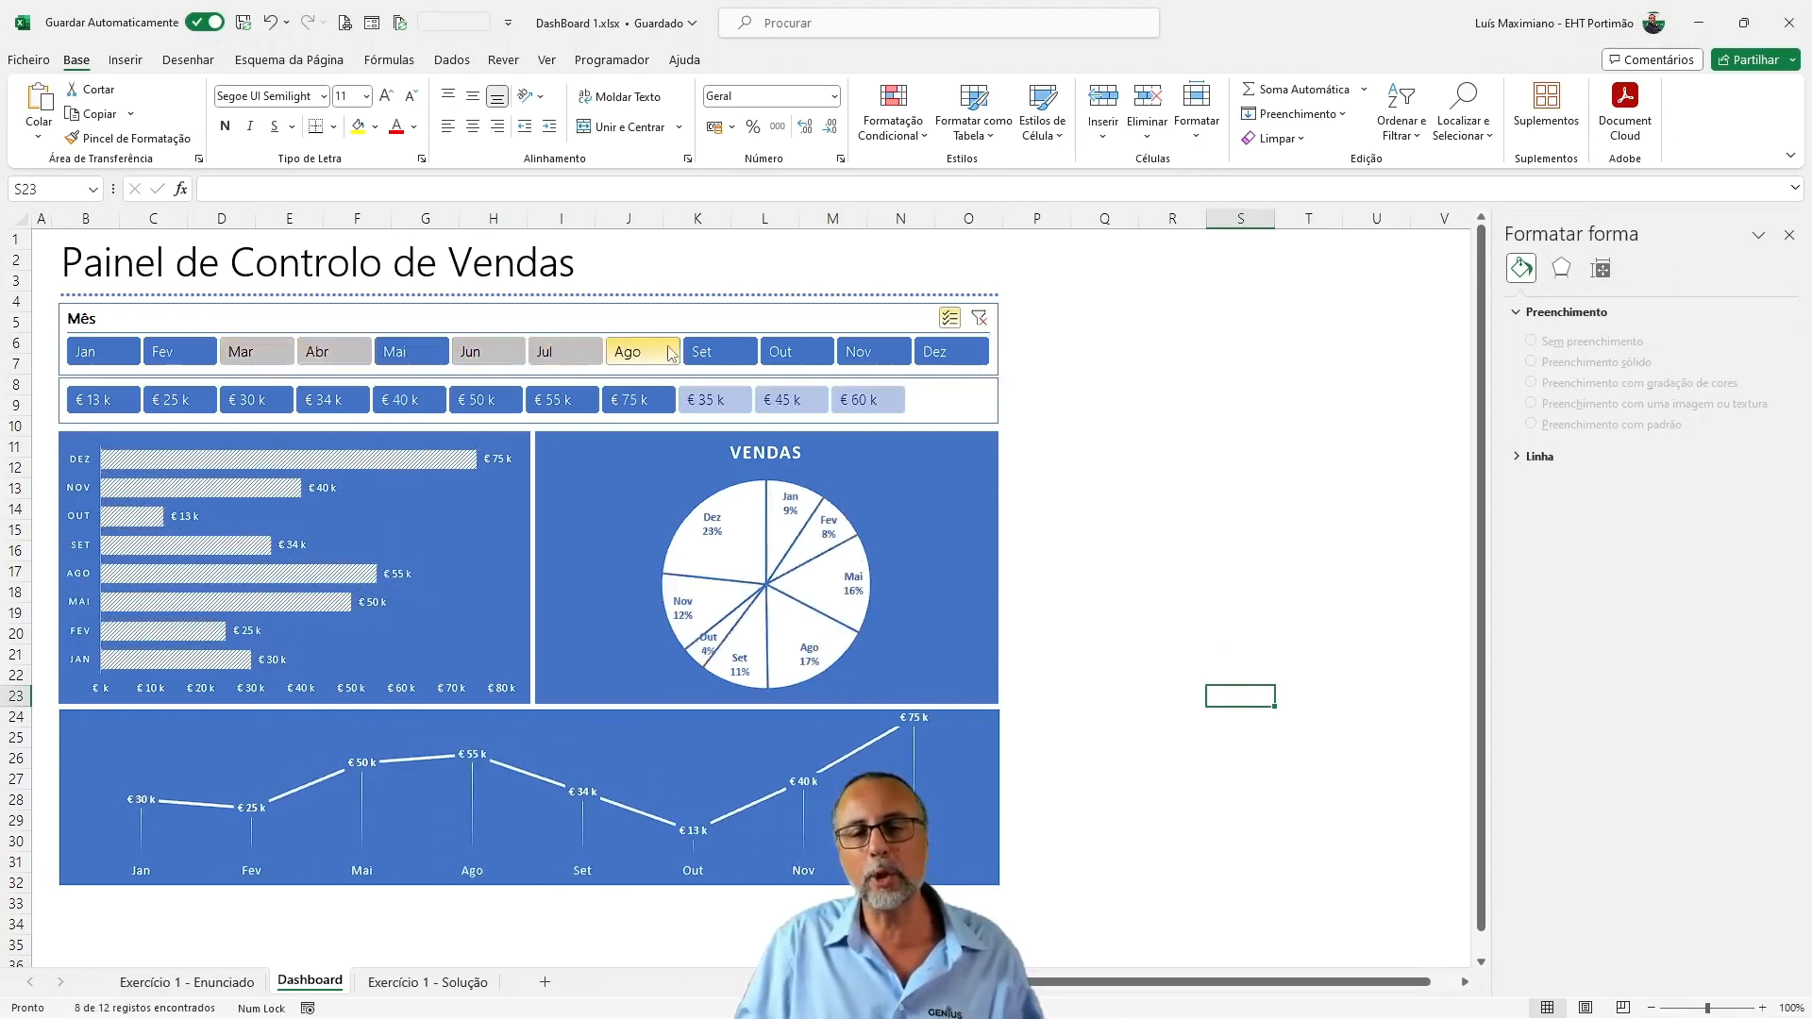
{"action": "left_click", "coordinate": [638, 351]}
{"action": "left_click", "coordinate": [766, 352]}
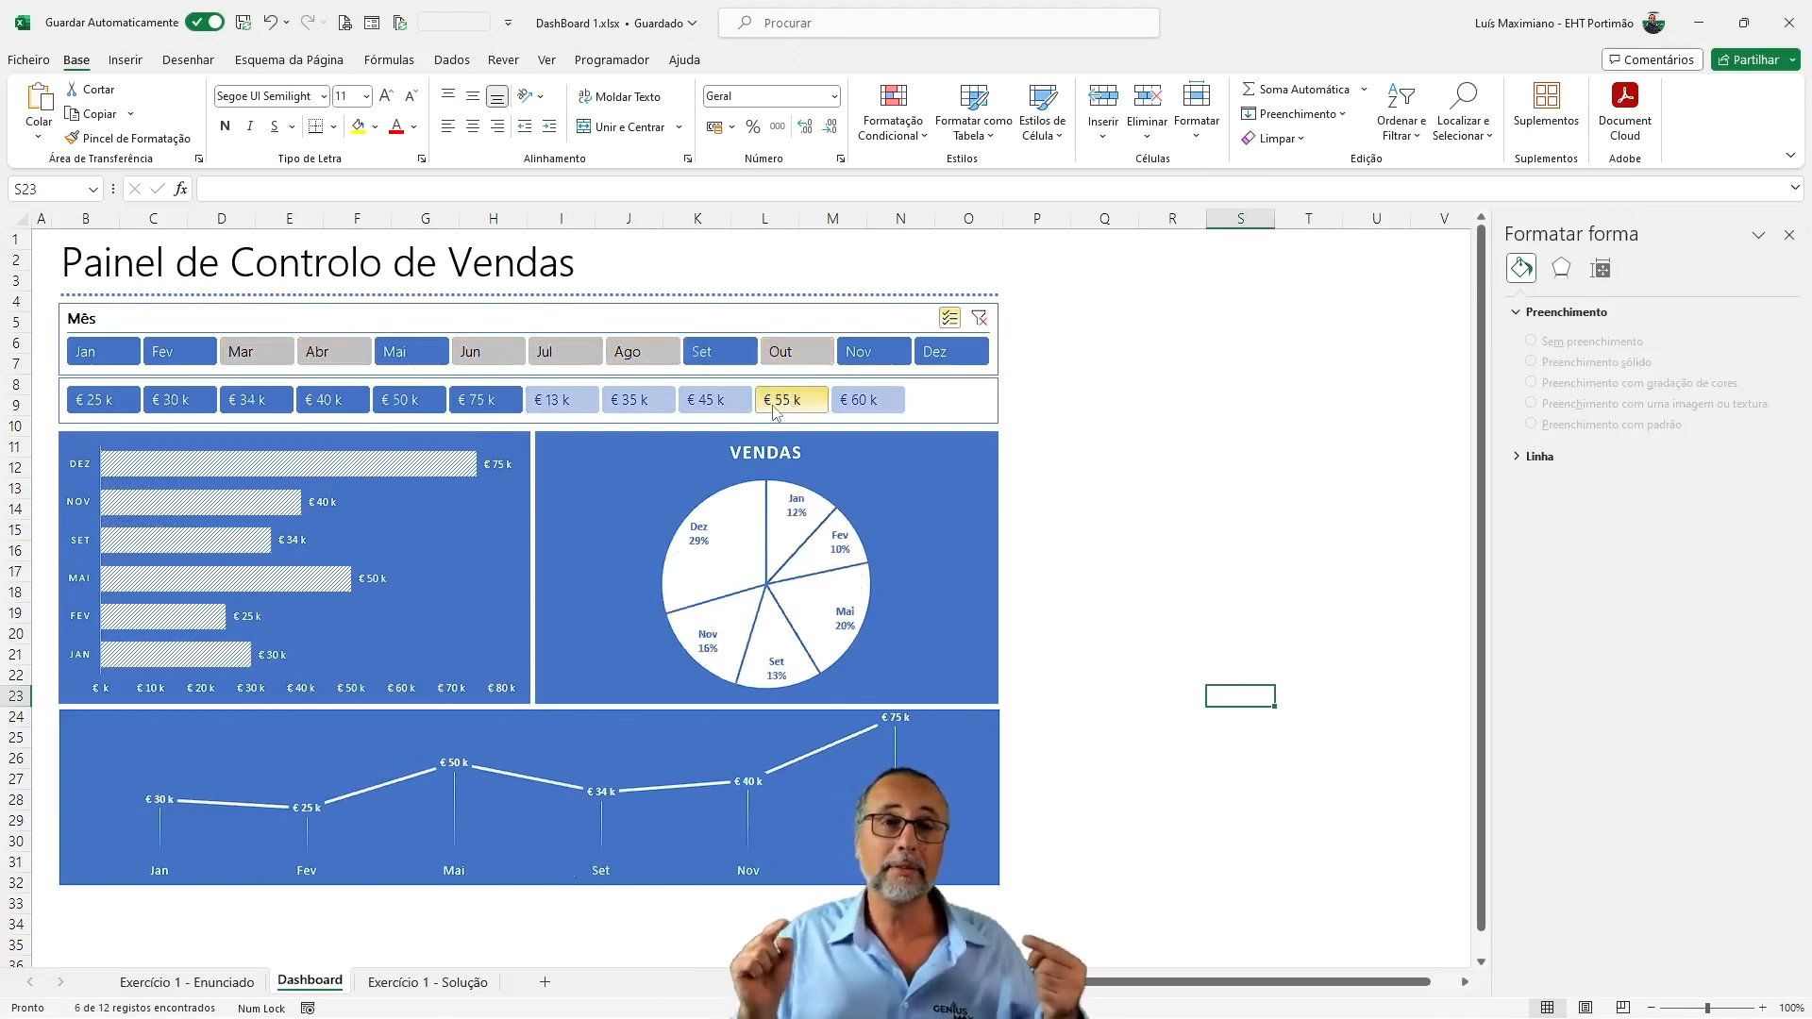